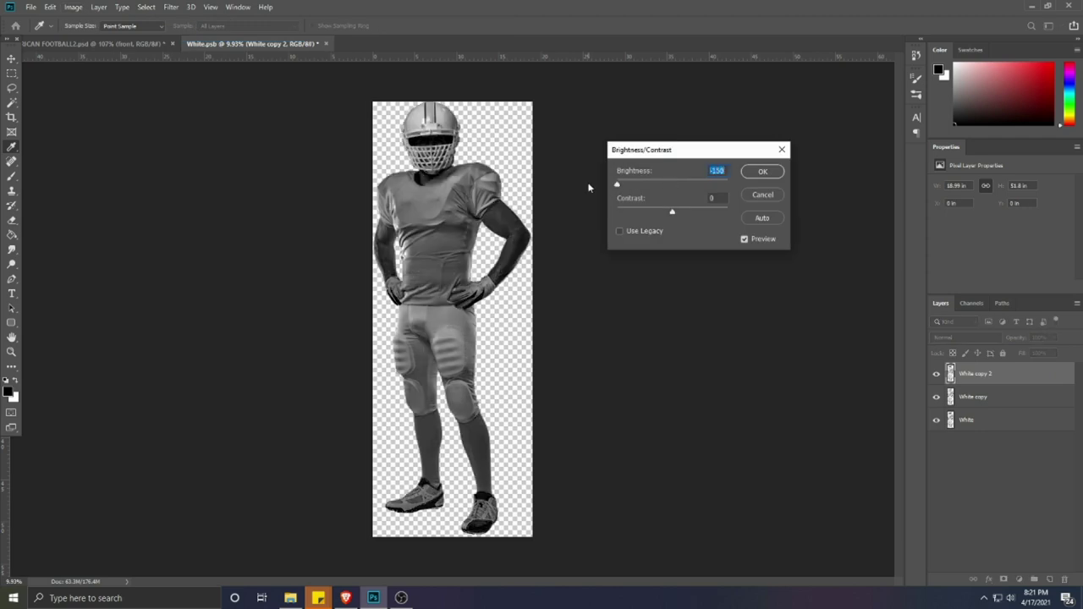
# Step: Darken the White copy 2 layer with a Brightness of -150, and apply a second Brightness/Contrast adjustment to it
pyautogui.click(762, 172)
pyautogui.click(72, 7)
pyautogui.moveTo(75, 37)
pyautogui.click(219, 36)
pyautogui.click(764, 172)
# Step: Deepen the shadows of the White copy 2 layer with a Curves adjustment, setting the black point's input to 20
pyautogui.click(73, 7)
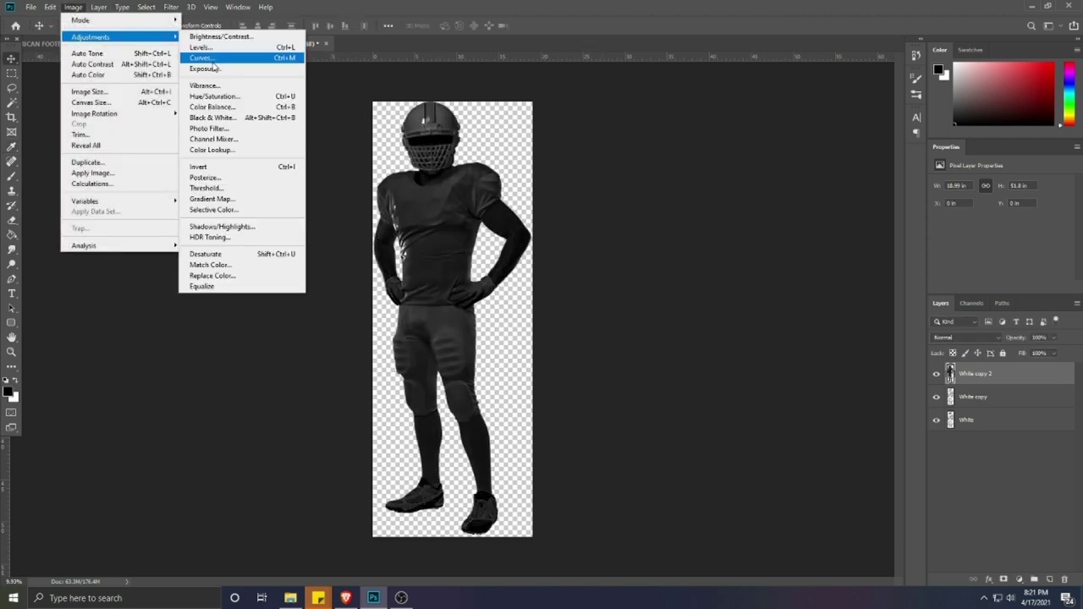
pyautogui.click(203, 59)
pyautogui.moveTo(675, 375); pyautogui.dragTo(691, 383)
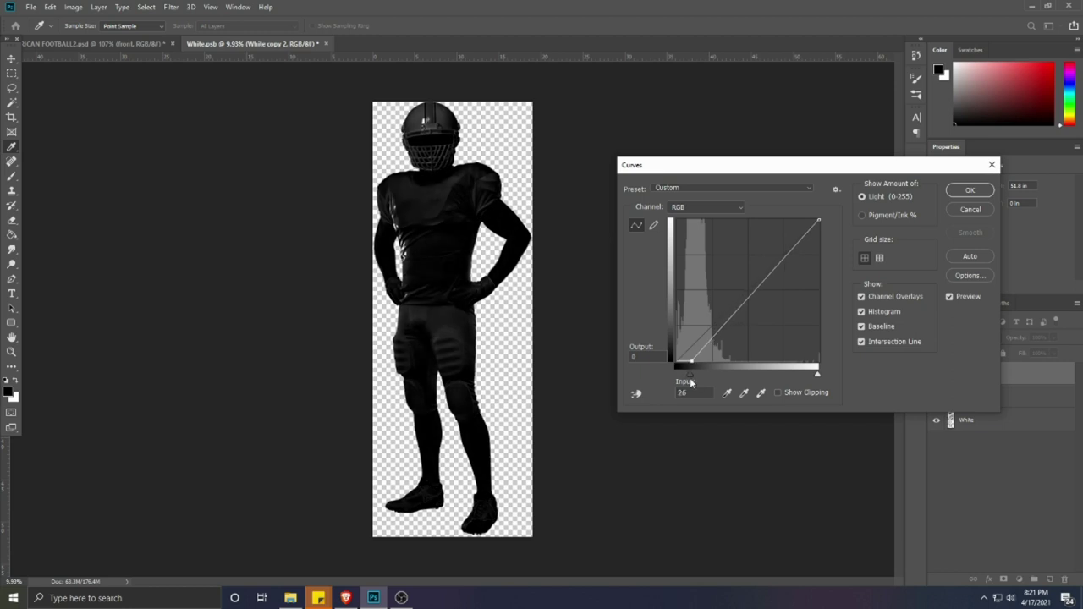
pyautogui.doubleClick(691, 393)
pyautogui.write('20')
pyautogui.click(966, 189)
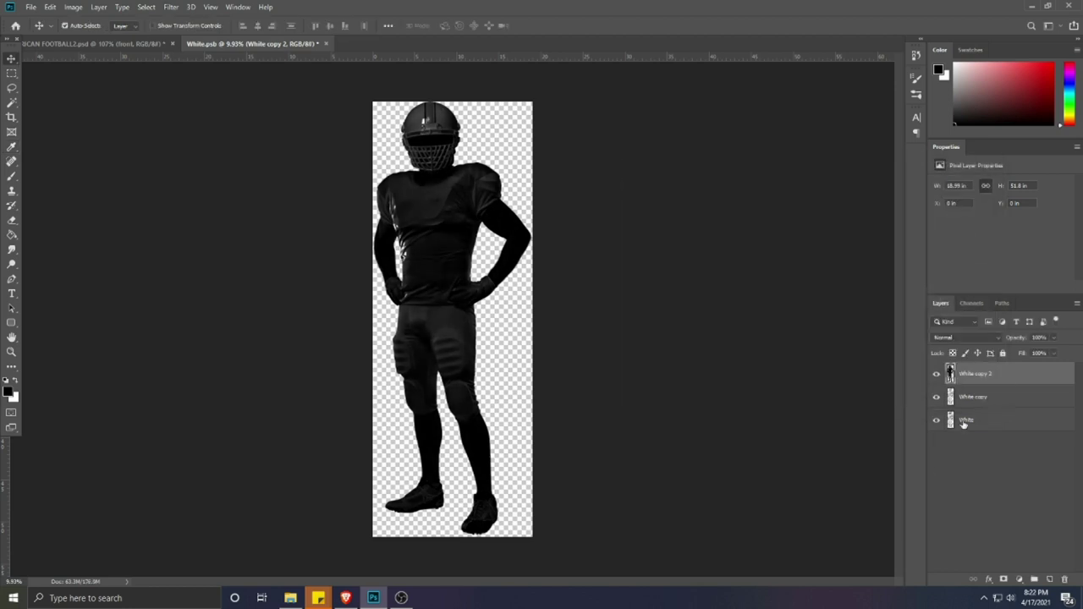
# Step: Change the blend mode of the White copy 2 layer and set the White copy layer to Linear Burn
pyautogui.click(969, 338)
pyautogui.click(951, 416)
pyautogui.click(973, 396)
pyautogui.click(965, 337)
pyautogui.click(948, 365)
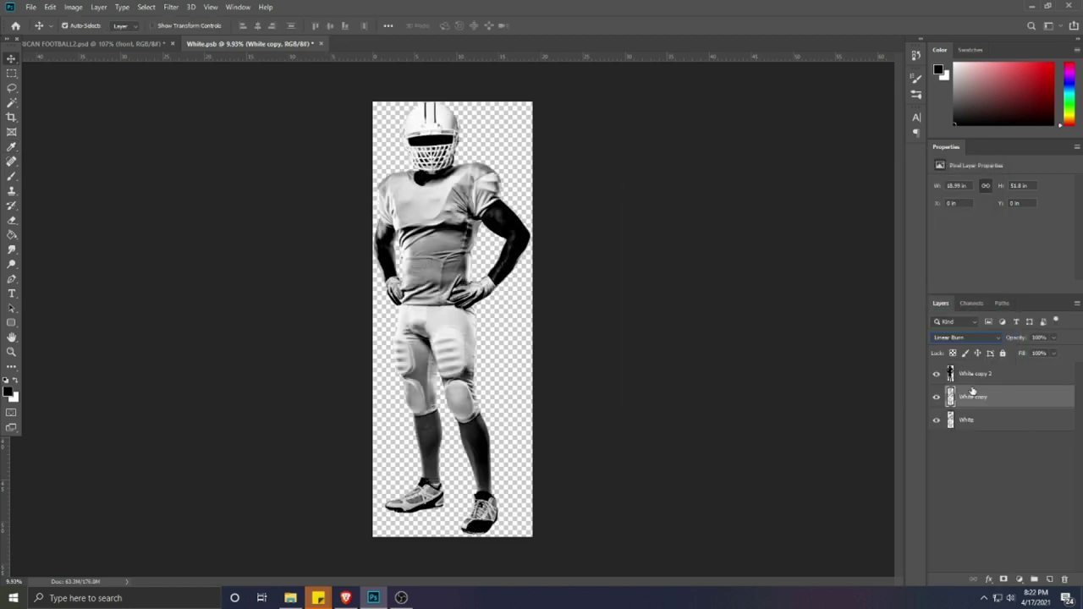
# Step: Group the White copy and White copy 2 layers, and lock the group
pyautogui.keyDown('ctrl'); pyautogui.click(974, 377); pyautogui.keyUp('ctrl')
pyautogui.hotkey('ctrl', 'g')
pyautogui.click(1003, 353)
# Step: Load the figure's outline as a selection and add a bright red solid color fill layer directly above the White layer
pyautogui.keyDown('ctrl'); pyautogui.click(952, 392); pyautogui.keyUp('ctrl')
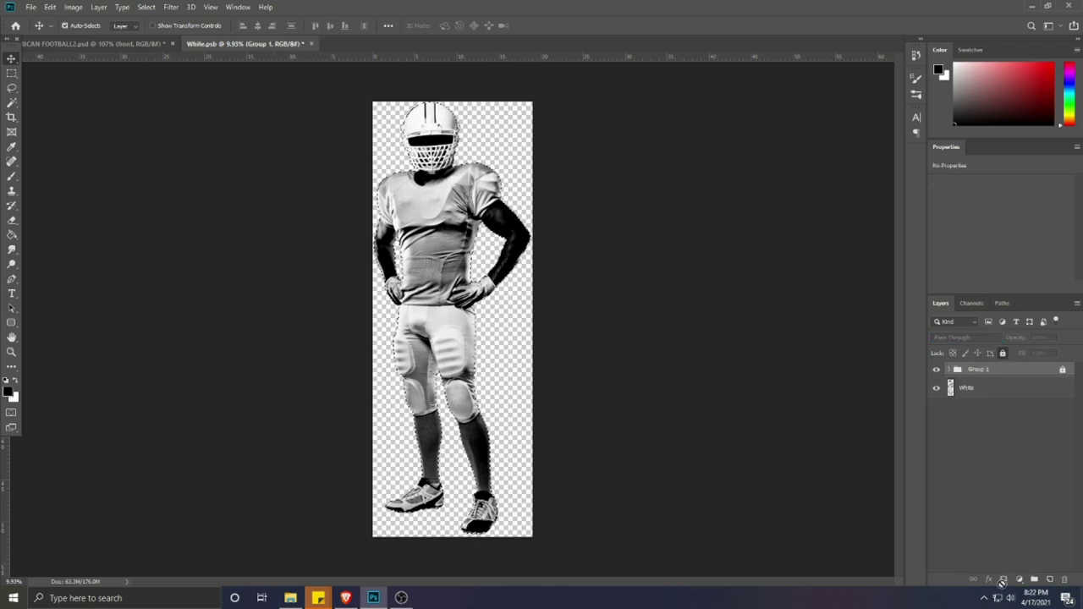
pyautogui.click(1019, 580)
pyautogui.click(972, 391)
pyautogui.click(1019, 580)
pyautogui.click(1017, 380)
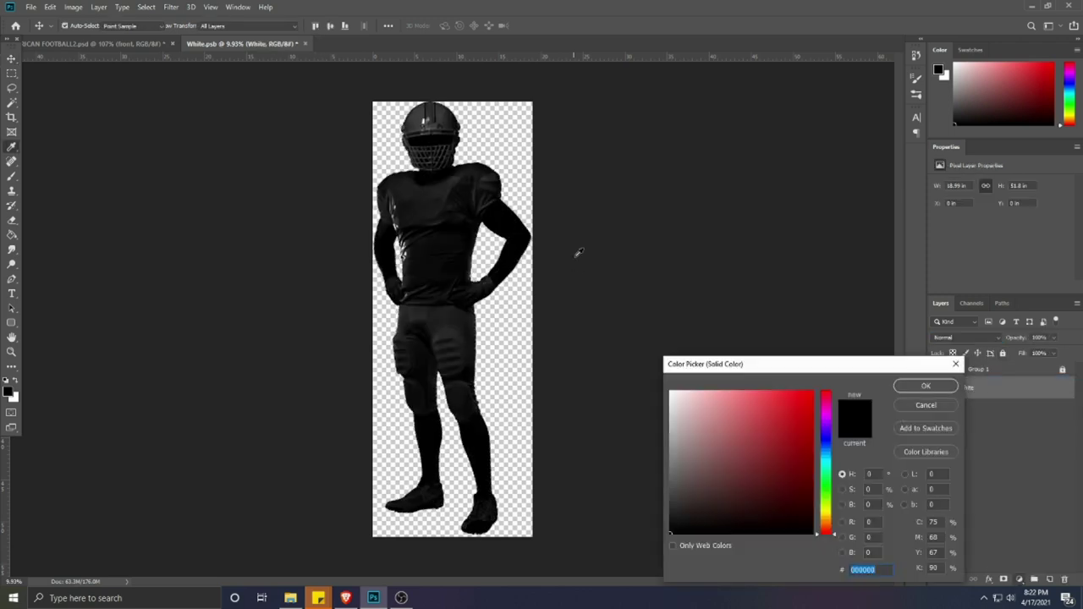
pyautogui.moveTo(791, 413); pyautogui.dragTo(813, 391)
pyautogui.click(926, 385)
pyautogui.press('v')
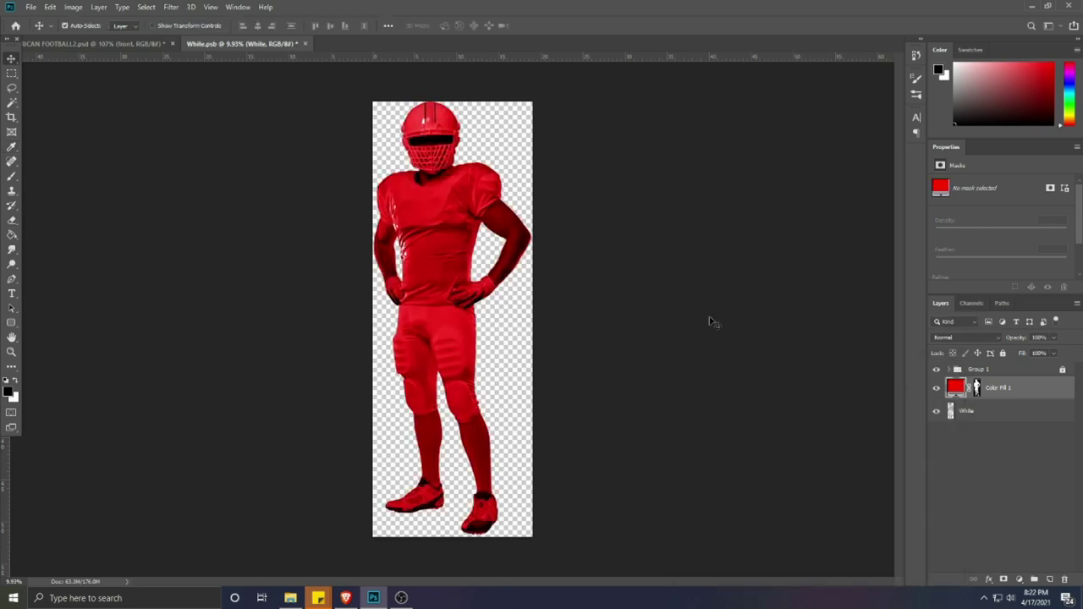
# Step: Trace the outer edge of the jersey's V-neck collar with the Pen tool in Path mode
pyautogui.scroll(5, 405, 159)
pyautogui.moveTo(401, 158); pyautogui.dragTo(482, 252)
pyautogui.click(16, 281)
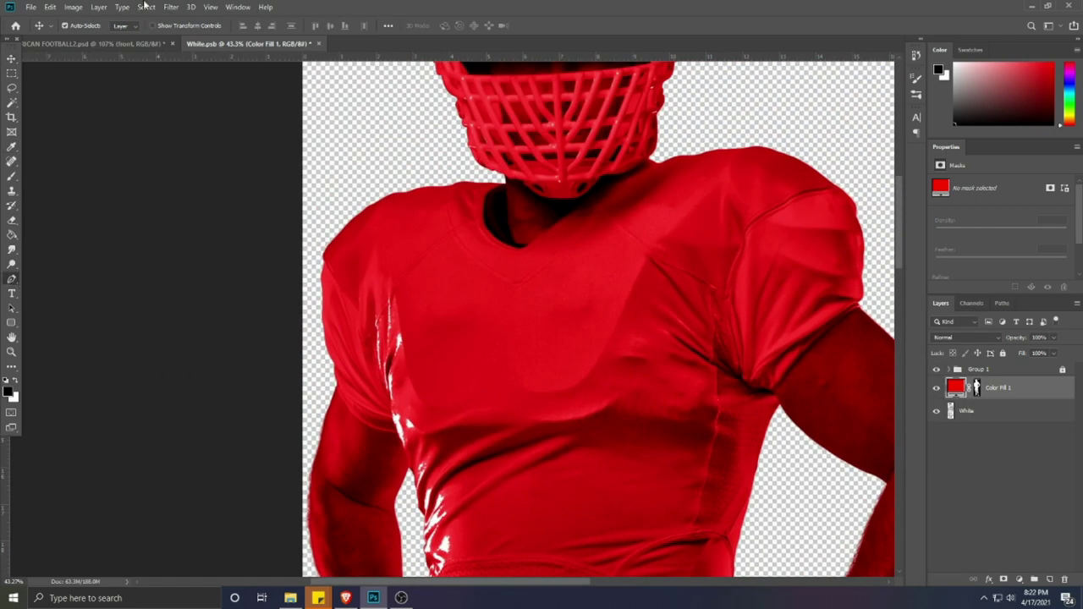
pyautogui.click(82, 26)
pyautogui.click(78, 46)
pyautogui.scroll(3, 617, 201)
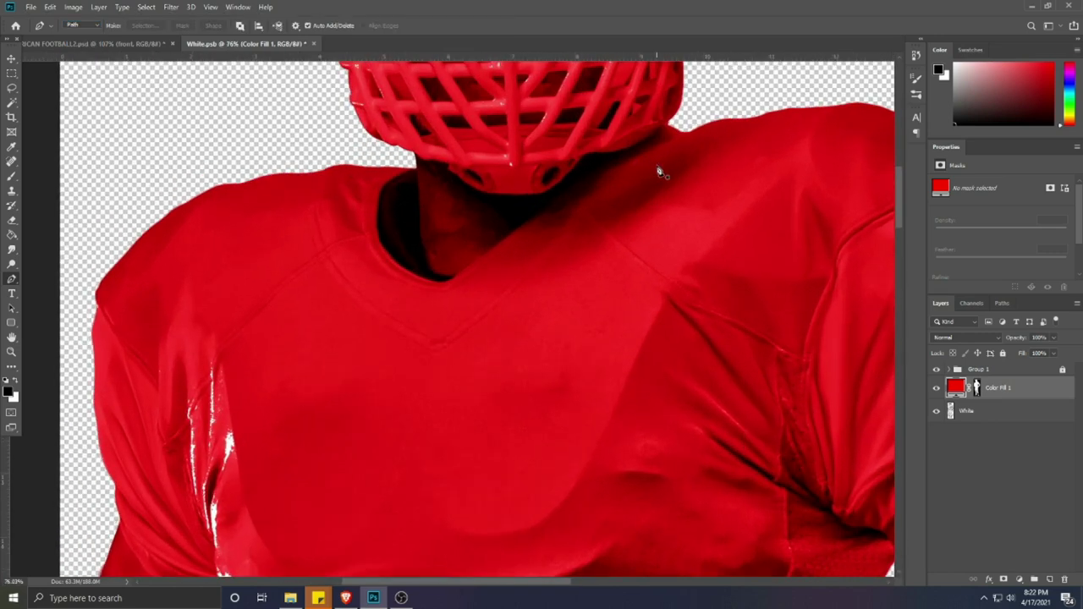
pyautogui.click(688, 133)
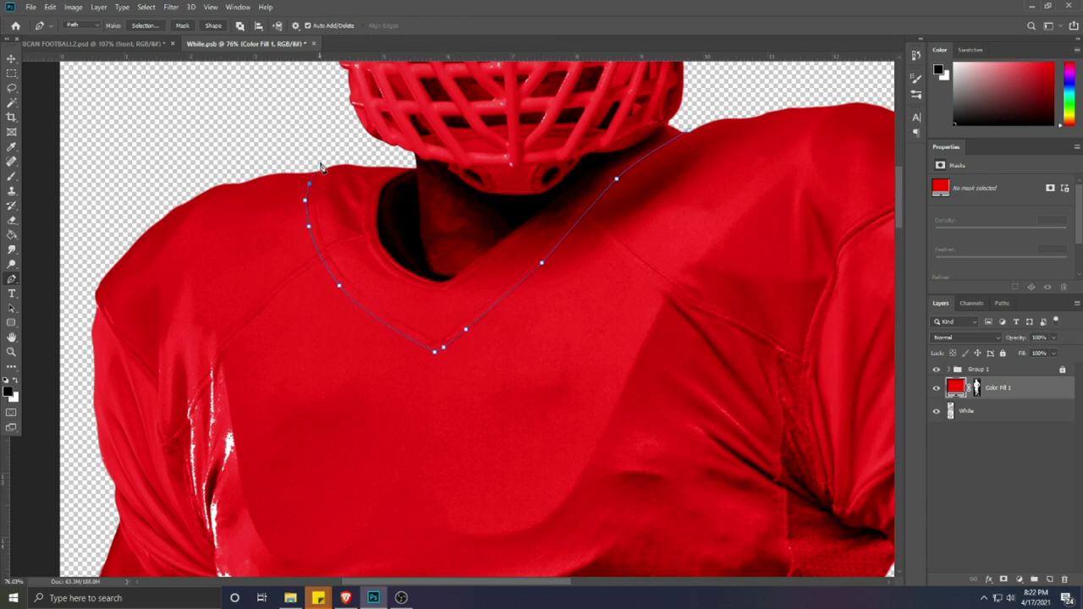
pyautogui.scroll(4, 386, 191)
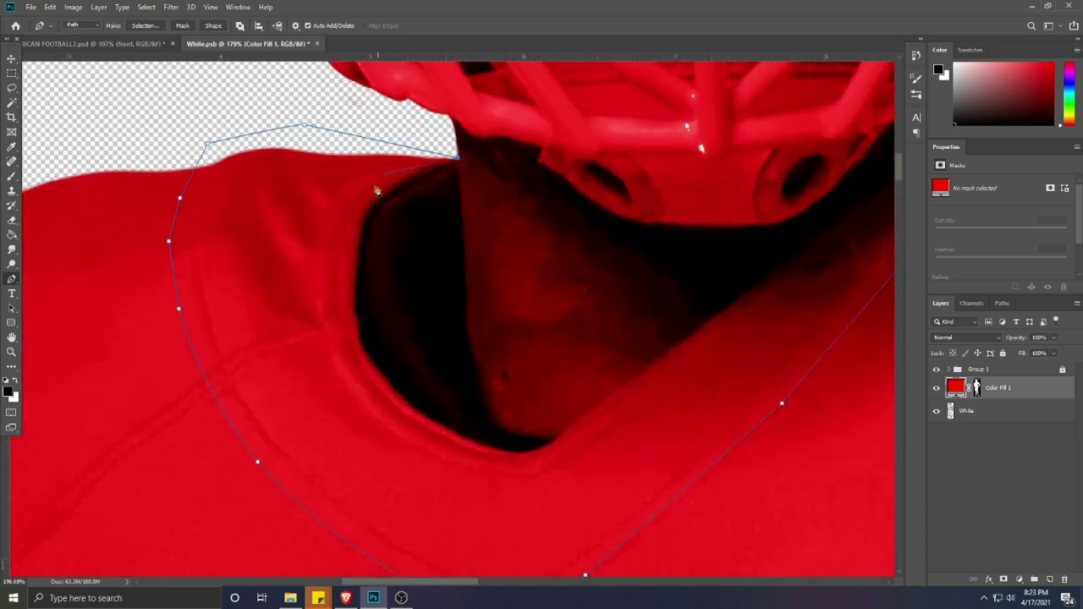
# Step: Trace the inner edge of the collar around the neck opening and close the path below the helmet
pyautogui.moveTo(370, 213); pyautogui.dragTo(358, 242)
pyautogui.click(356, 282)
pyautogui.scroll(-2, 358, 288)
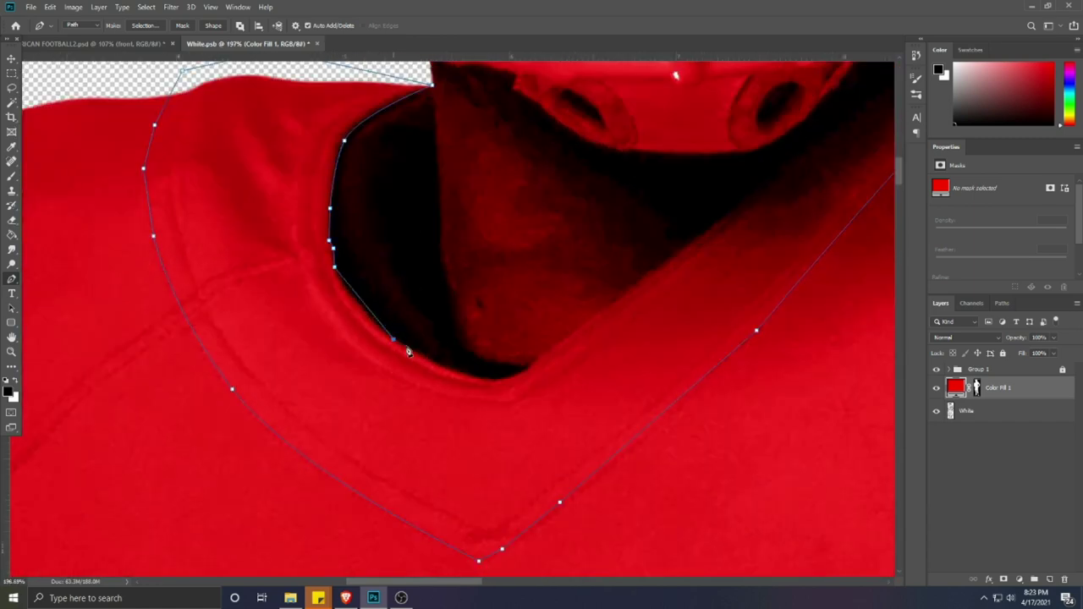
pyautogui.moveTo(408, 352); pyautogui.dragTo(428, 370)
pyautogui.moveTo(594, 313); pyautogui.dragTo(427, 373)
pyautogui.click(497, 326)
pyautogui.moveTo(537, 295); pyautogui.dragTo(369, 388)
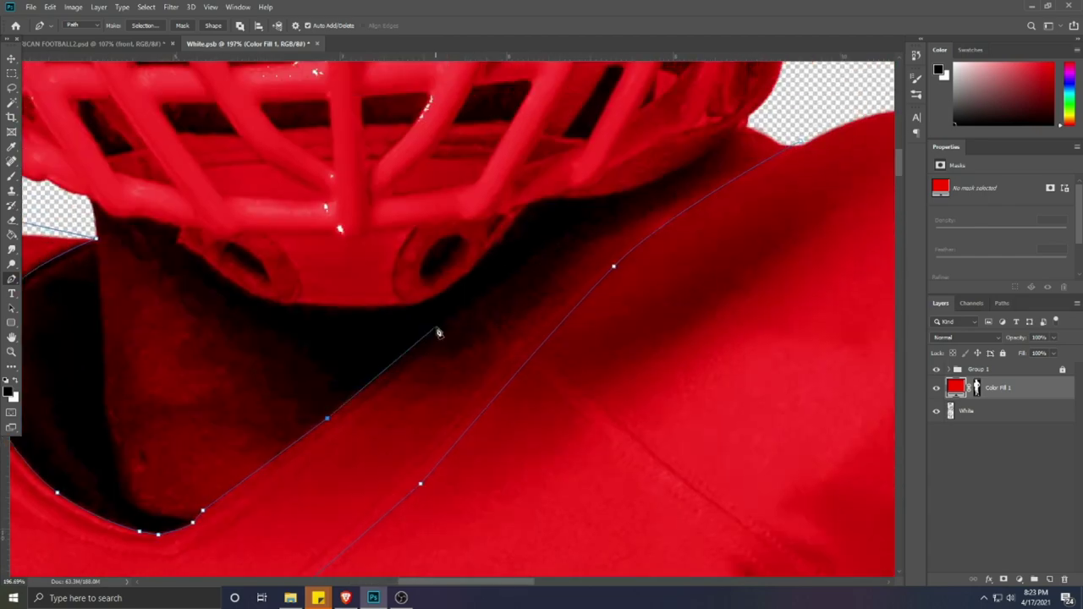
pyautogui.click(441, 324)
pyautogui.moveTo(491, 286); pyautogui.dragTo(400, 339)
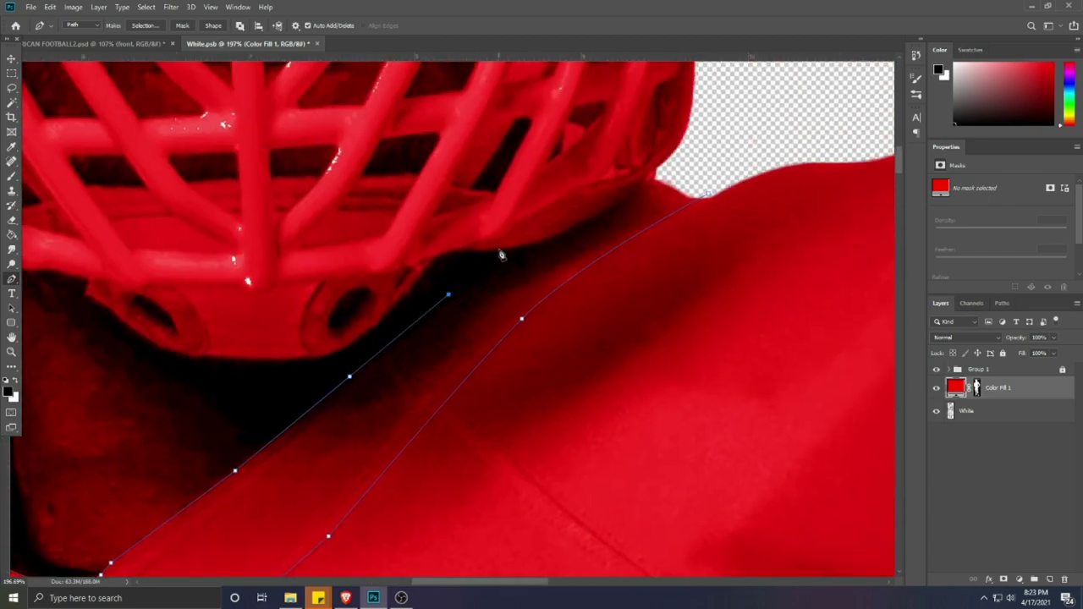
pyautogui.moveTo(639, 187); pyautogui.dragTo(643, 192)
pyautogui.click(711, 195)
# Step: Convert the collar path to a selection and subtract the transparent area outside the figure with the Magic Wand on the White layer
pyautogui.scroll(-6, 664, 247)
pyautogui.hotkey('ctrl', 'Return')
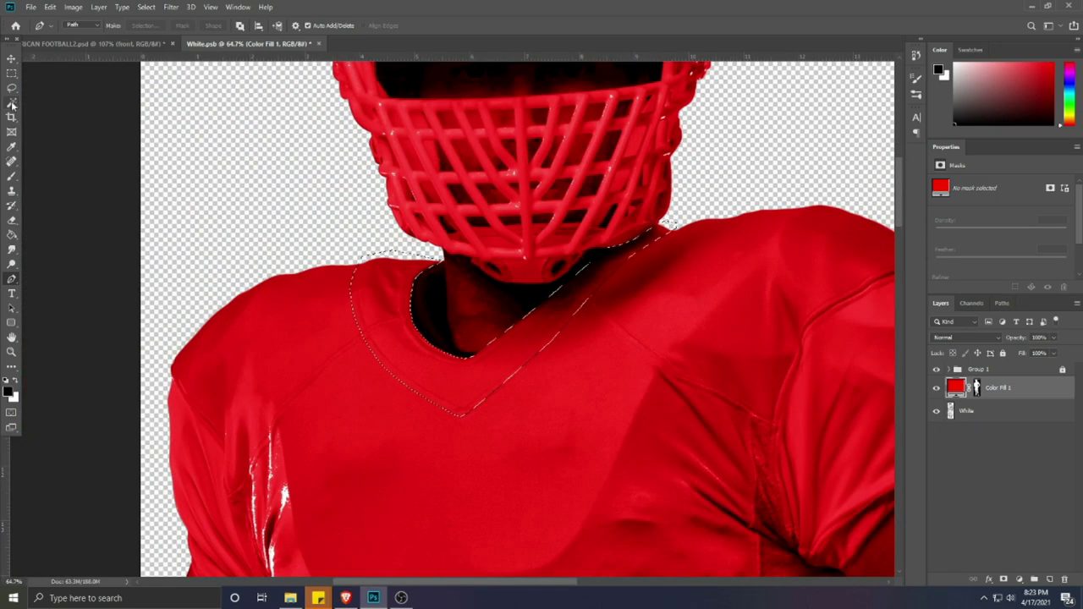
pyautogui.click(11, 104)
pyautogui.click(973, 412)
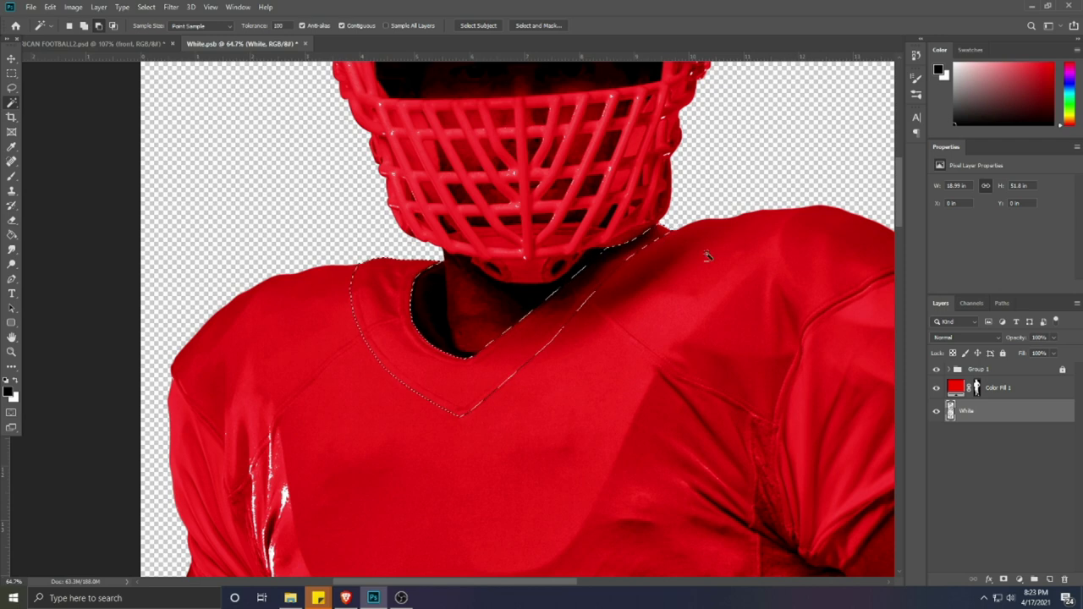
# Step: Add a white (ffffff) solid color fill layer for the collar and place it above the red fill
pyautogui.click(1019, 579)
pyautogui.click(1012, 379)
pyautogui.click(674, 384)
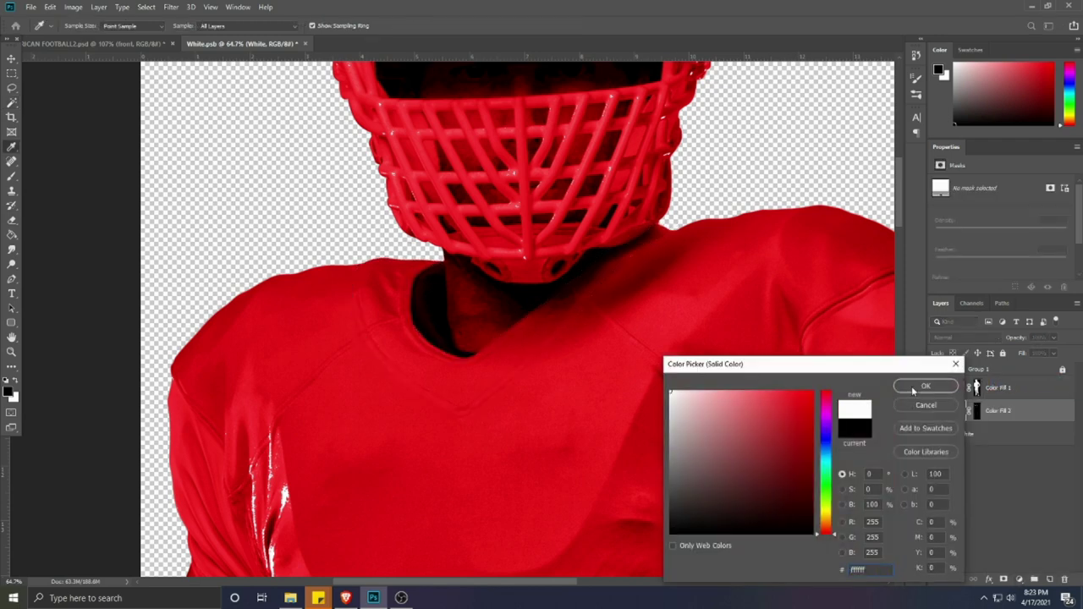
pyautogui.click(916, 389)
# Step: Trace a path along the shoulder panel's lower seam, from the collar to the armpit and up the start of the sleeve seam
pyautogui.scroll(-3, 361, 411)
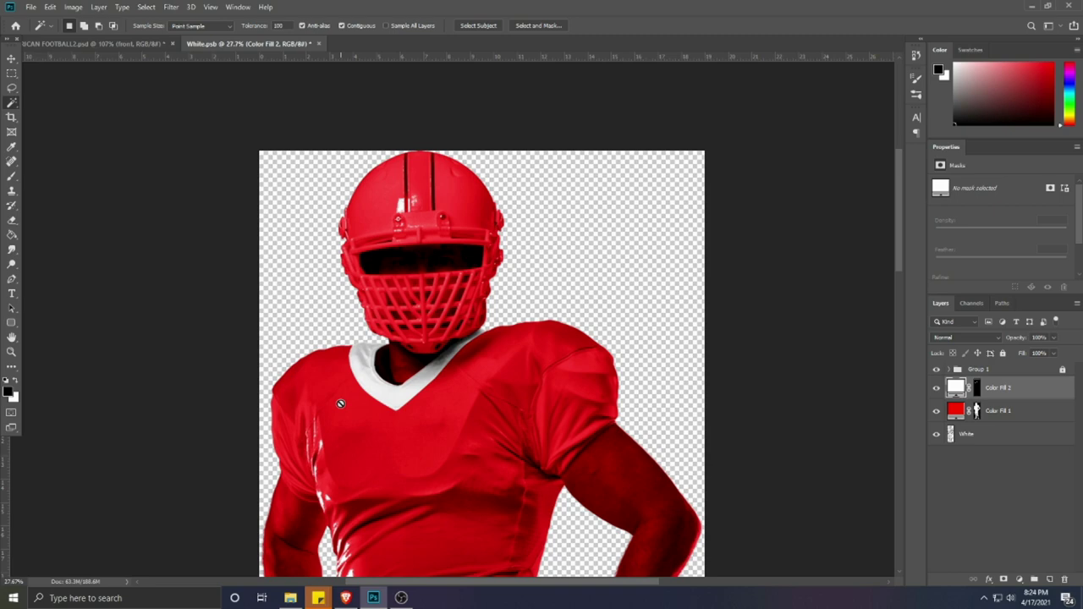
pyautogui.press('p')
pyautogui.scroll(5, 500, 395)
pyautogui.scroll(-2, 499, 395)
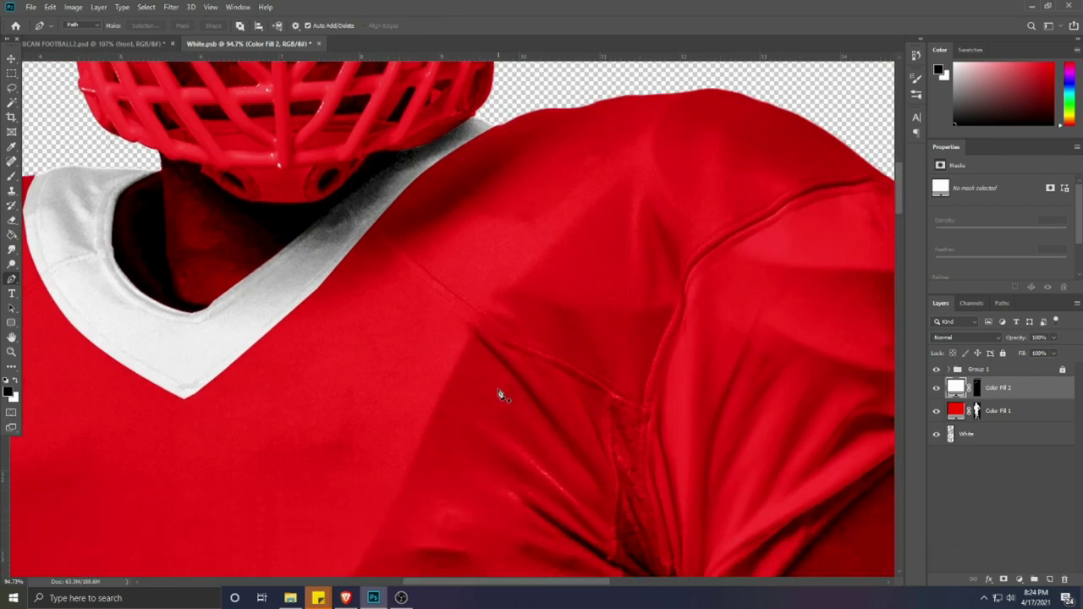
pyautogui.click(368, 229)
pyautogui.click(642, 409)
pyautogui.scroll(-6, 630, 432)
pyautogui.scroll(7, 648, 383)
pyautogui.moveTo(654, 325); pyautogui.dragTo(655, 319)
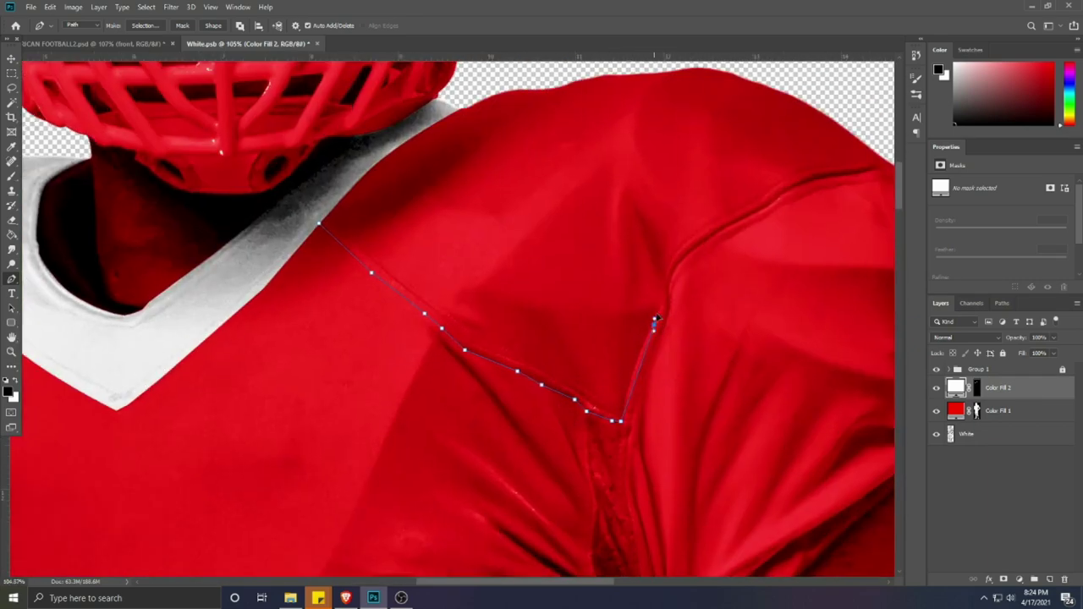
# Step: Continue the shoulder panel path along the sleeve seam and close it outside the shoulder, back at the collar
pyautogui.click(737, 213)
pyautogui.moveTo(756, 195); pyautogui.dragTo(621, 268)
pyautogui.click(631, 269)
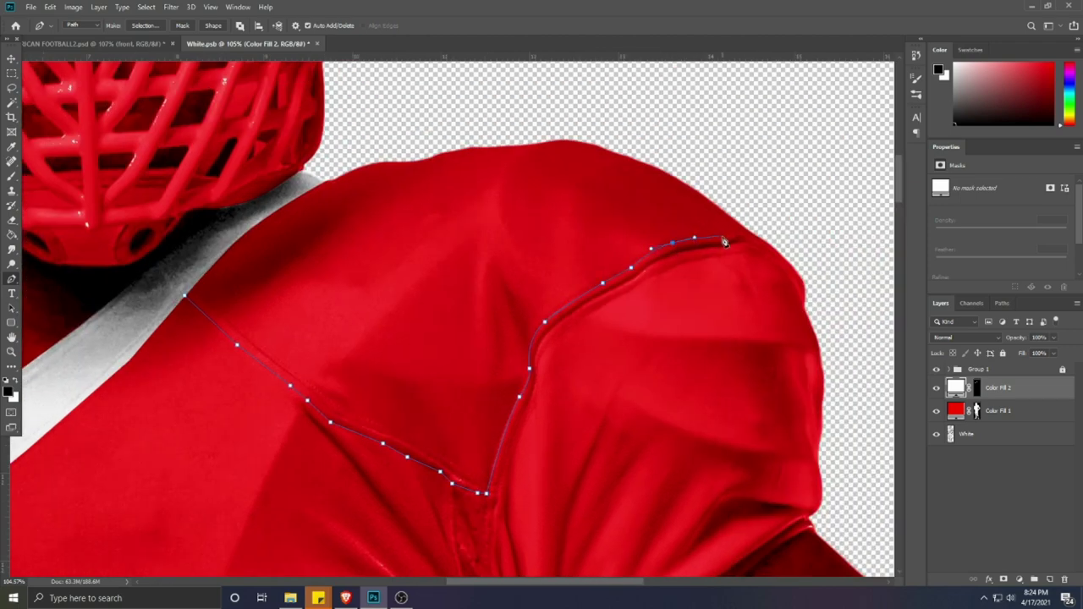
pyautogui.click(756, 240)
pyautogui.click(780, 247)
pyautogui.click(765, 182)
pyautogui.click(626, 121)
pyautogui.click(429, 123)
pyautogui.click(323, 157)
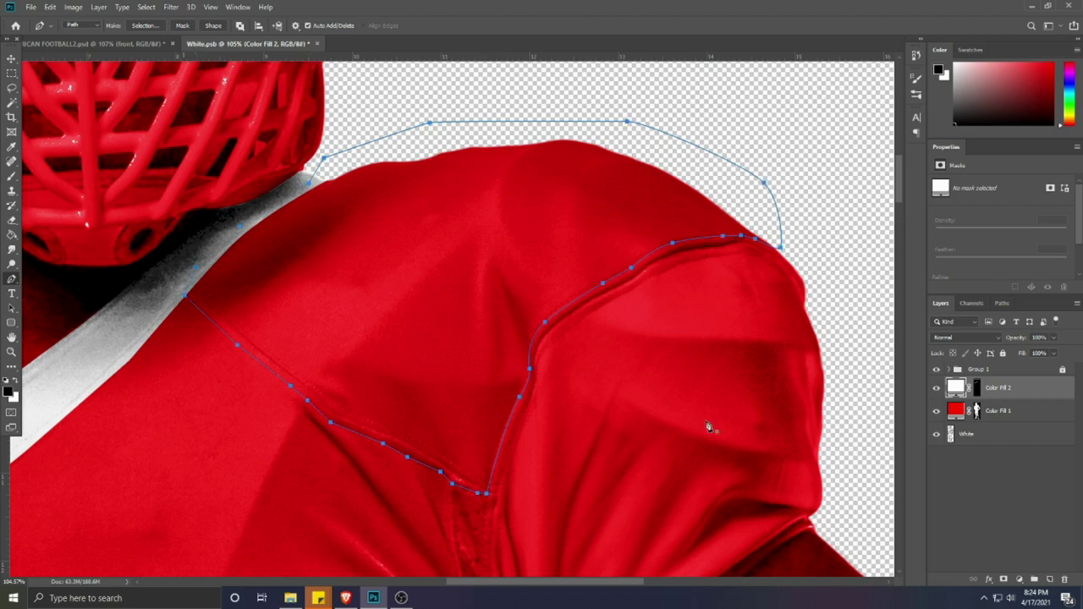
# Step: Convert the shoulder path to a selection on the White layer and subtract the transparent area outside the figure
pyautogui.click(984, 435)
pyautogui.press('w')
pyautogui.hotkey('ctrl', 'Return')
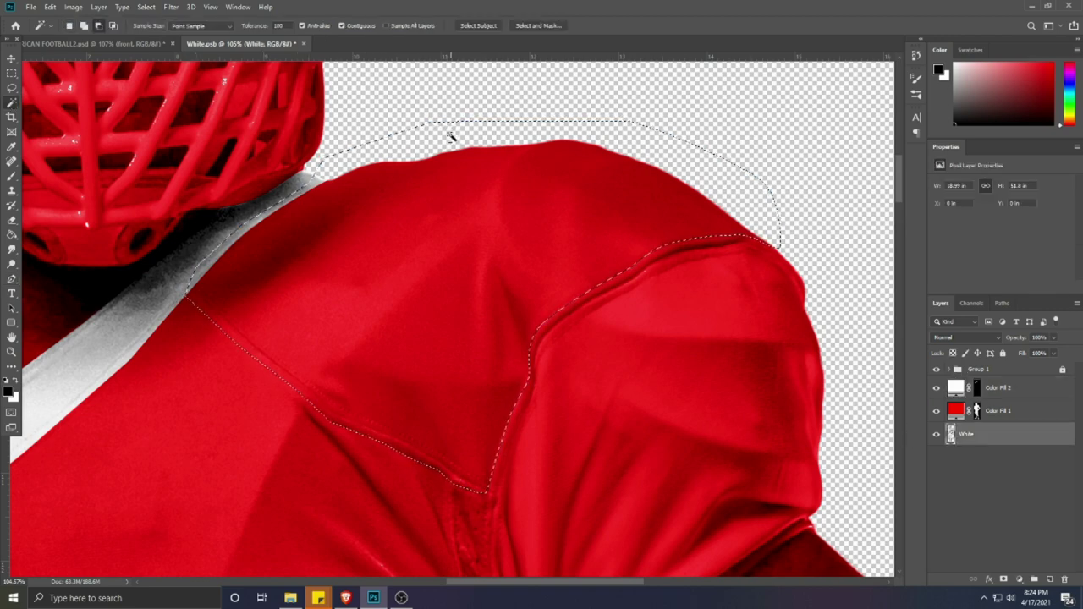
# Step: Add a black (000000) solid color fill layer for the shoulder panel and place it between the white and red fills
pyautogui.click(1034, 580)
pyautogui.click(964, 375)
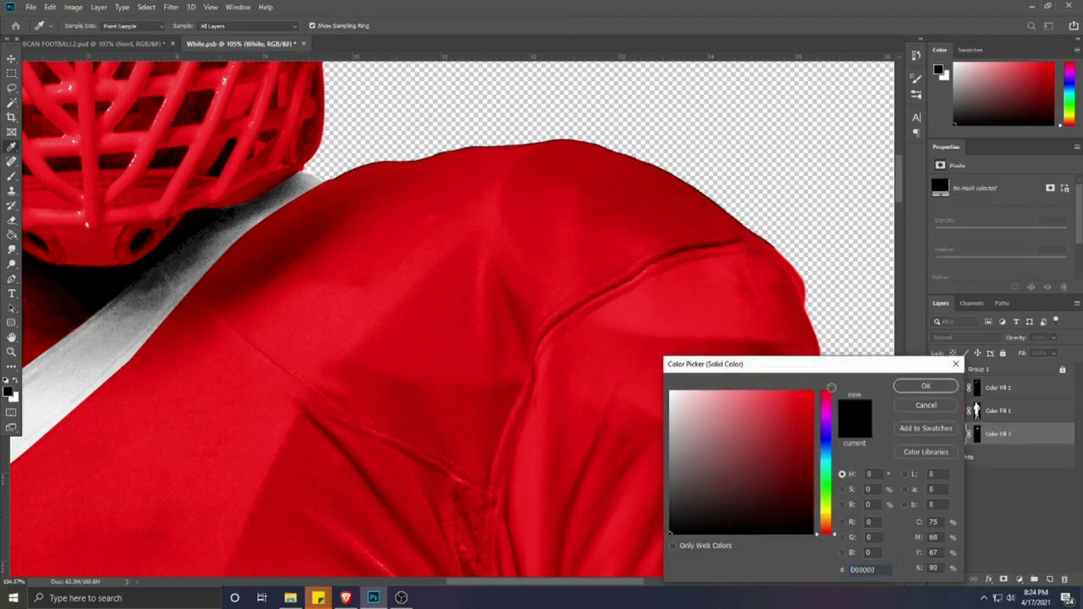
pyautogui.click(926, 386)
pyautogui.moveTo(999, 433); pyautogui.dragTo(986, 401)
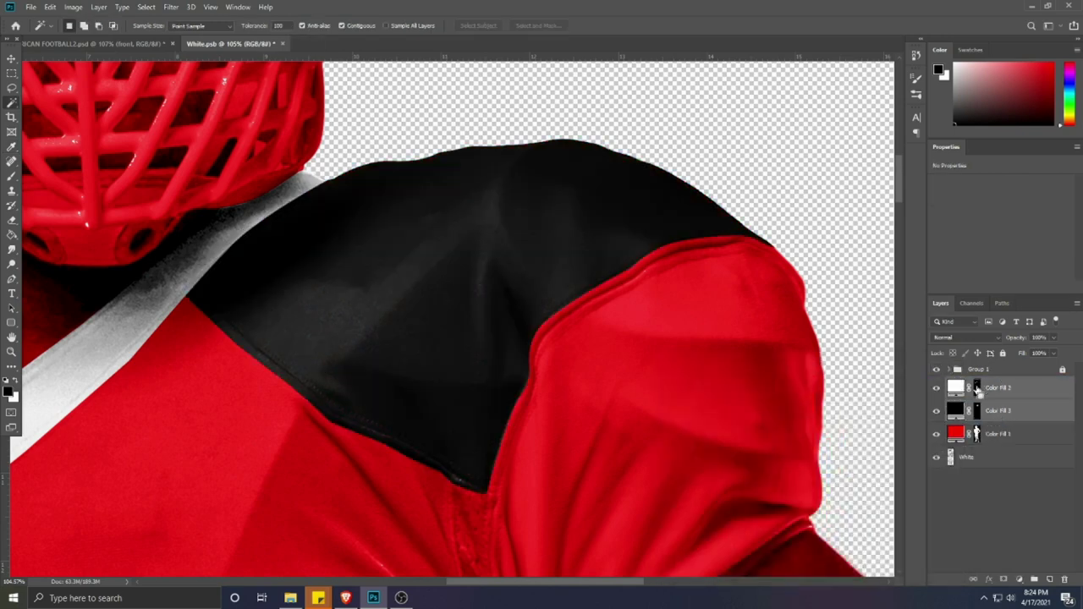
# Step: Load the collar fill's mask as a selection with the black shoulder fill's mask active, and deselect it
pyautogui.keyDown('ctrl'); pyautogui.click(978, 389); pyautogui.keyUp('ctrl')
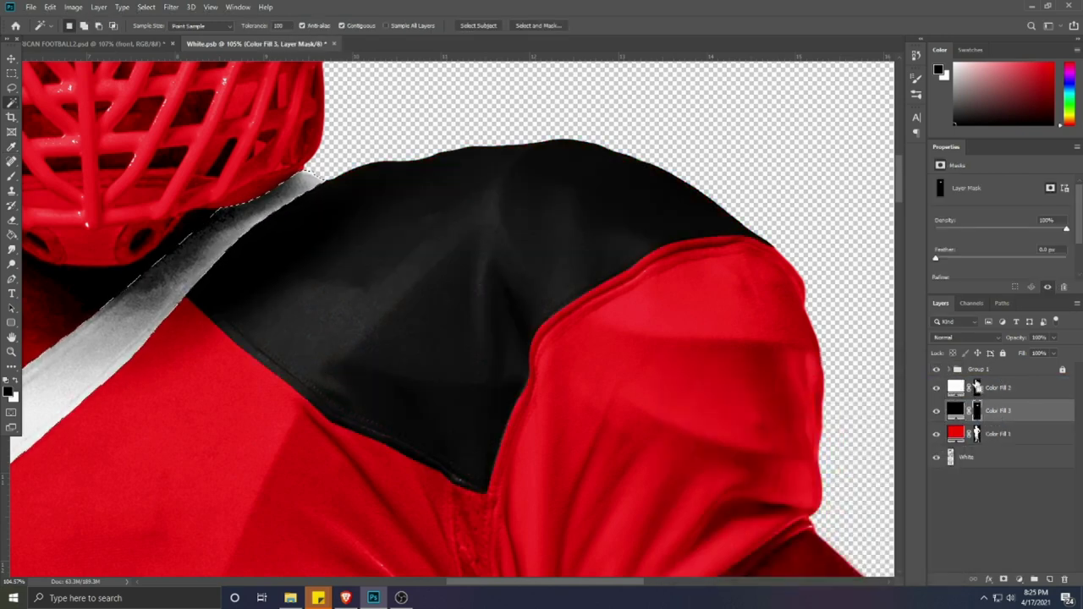
pyautogui.hotkey('ctrl', 'd')
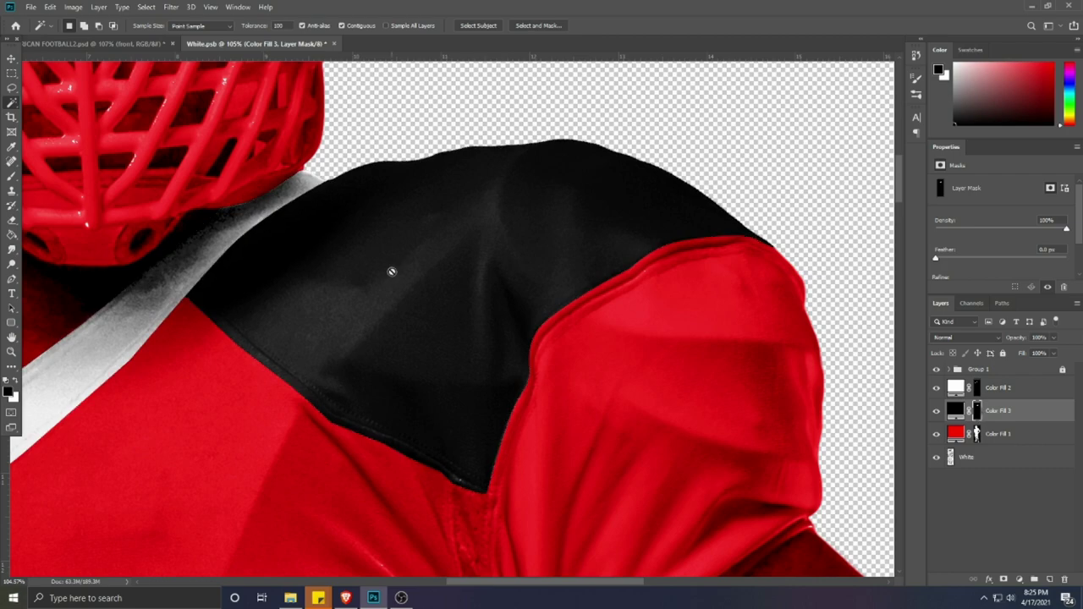
# Step: Trace a path from the black shoulder panel's lower corner down the armhole seam and along the sleeve's hem
pyautogui.scroll(-4, 385, 275)
pyautogui.scroll(2, 380, 280)
pyautogui.click(12, 279)
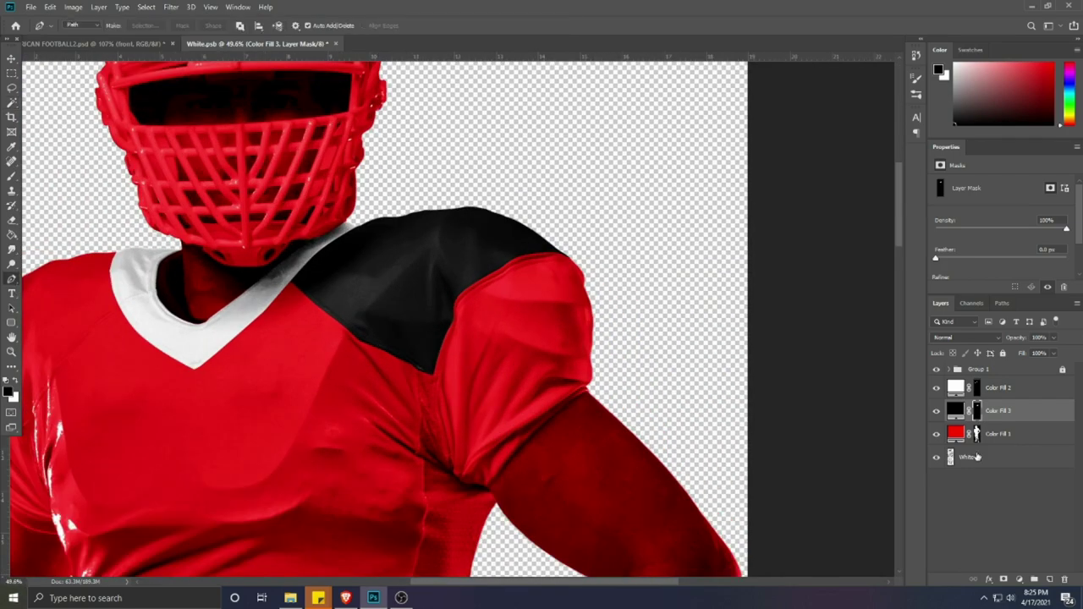
pyautogui.click(976, 457)
pyautogui.scroll(4, 454, 375)
pyautogui.scroll(-2, 357, 341)
pyautogui.click(366, 313)
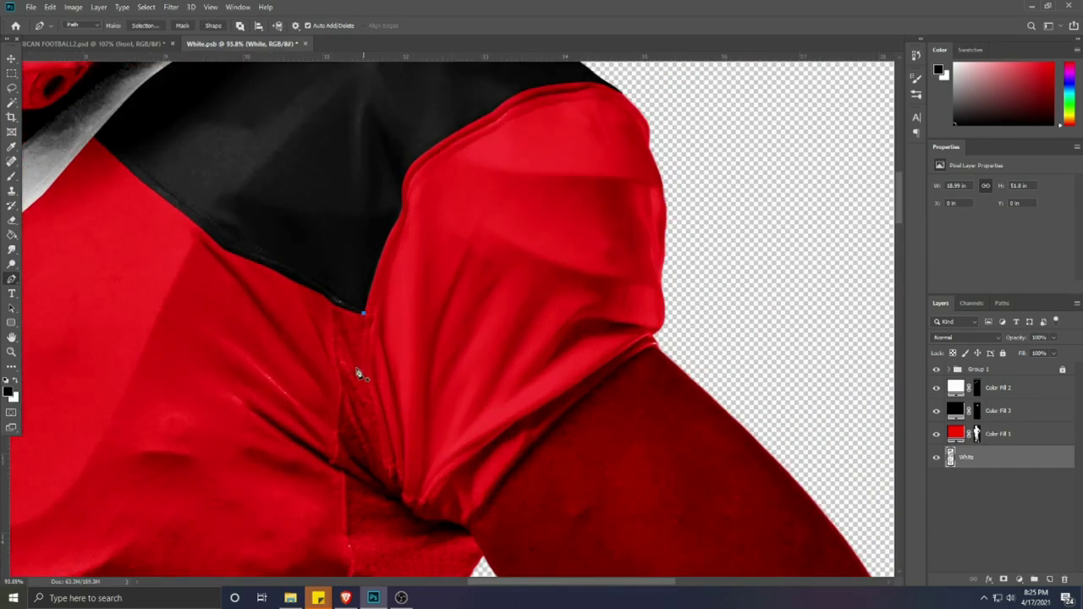
pyautogui.scroll(2, 364, 379)
pyautogui.click(378, 421)
pyautogui.moveTo(396, 457); pyautogui.dragTo(328, 327)
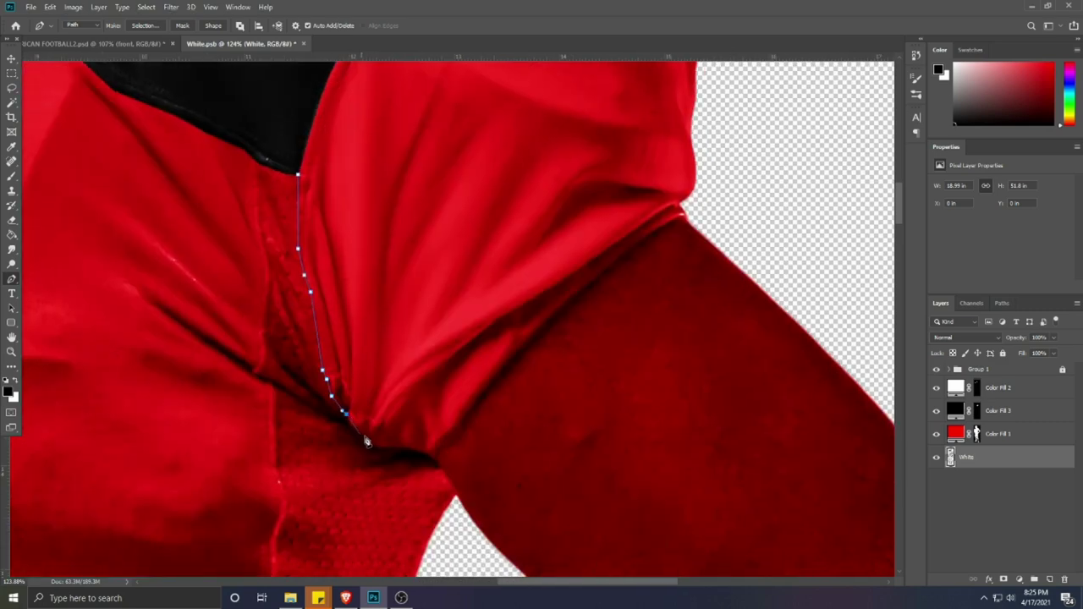
pyautogui.scroll(-2, 434, 466)
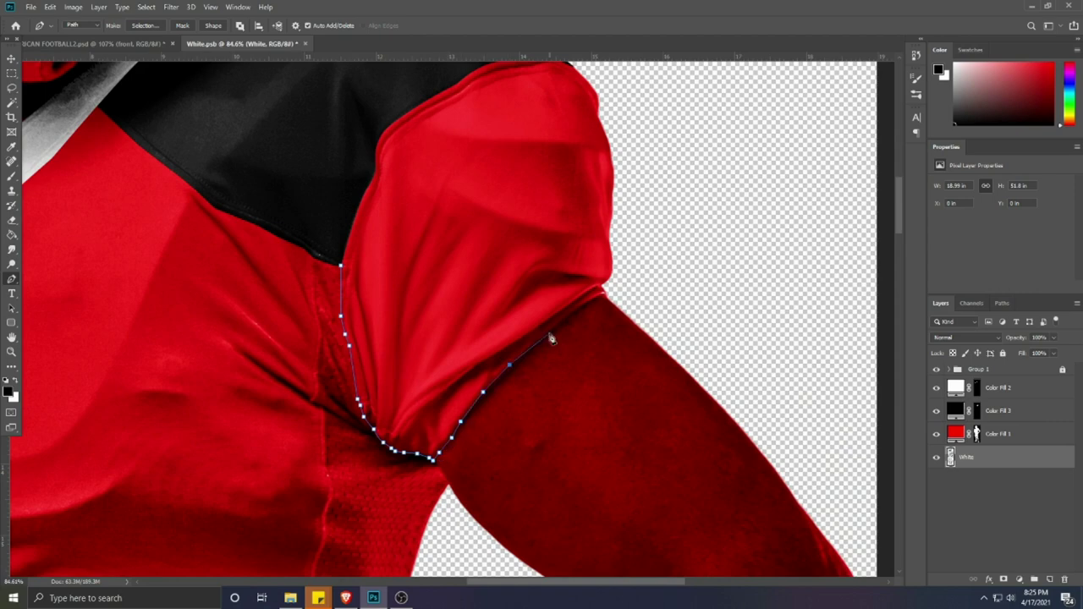
# Step: Close the sleeve path around its outer side and over the black panel, and convert it to a selection limited to the figure
pyautogui.click(616, 302)
pyautogui.moveTo(638, 128); pyautogui.dragTo(640, 243)
pyautogui.click(640, 231)
pyautogui.click(598, 188)
pyautogui.click(559, 167)
pyautogui.click(452, 171)
pyautogui.click(390, 208)
pyautogui.click(341, 264)
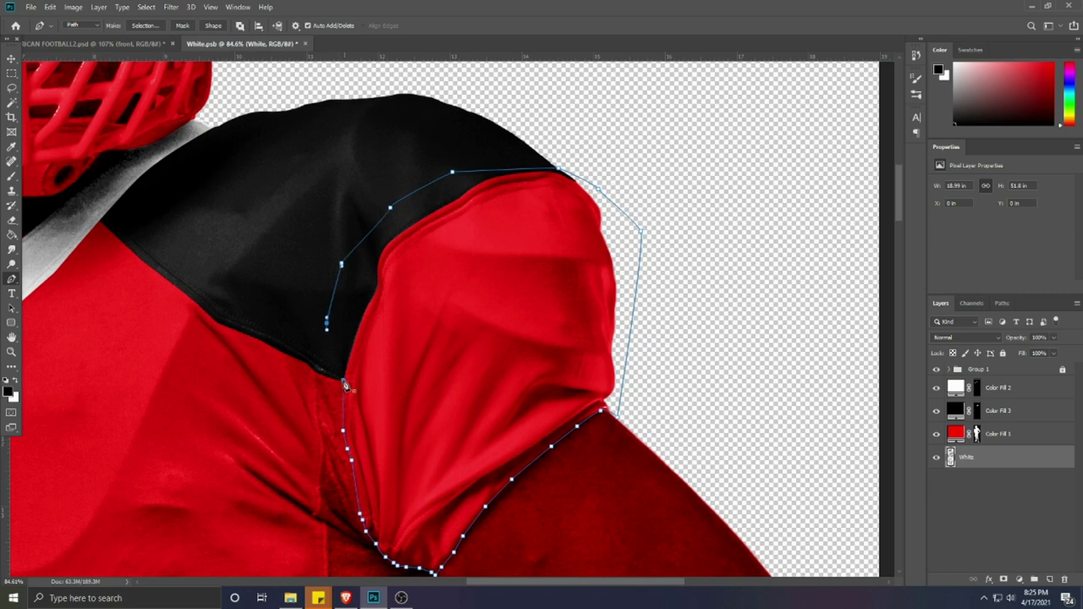
pyautogui.click(343, 383)
pyautogui.hotkey('ctrl', 'Return')
pyautogui.press('w')
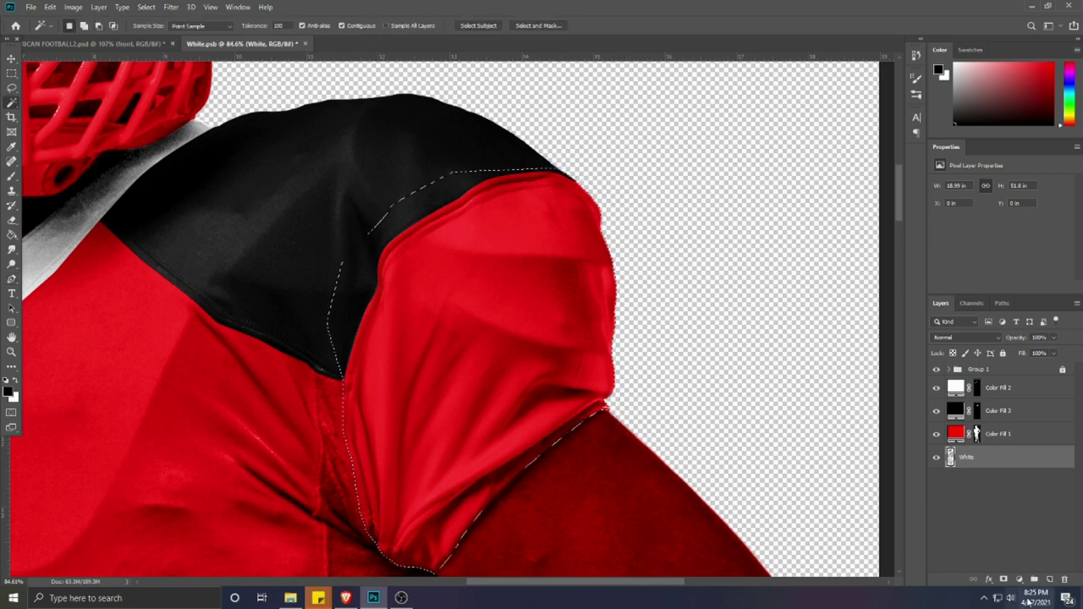
# Step: Add a blue solid color fill layer for the sleeve and place it above the black shoulder fill
pyautogui.click(1034, 580)
pyautogui.click(957, 381)
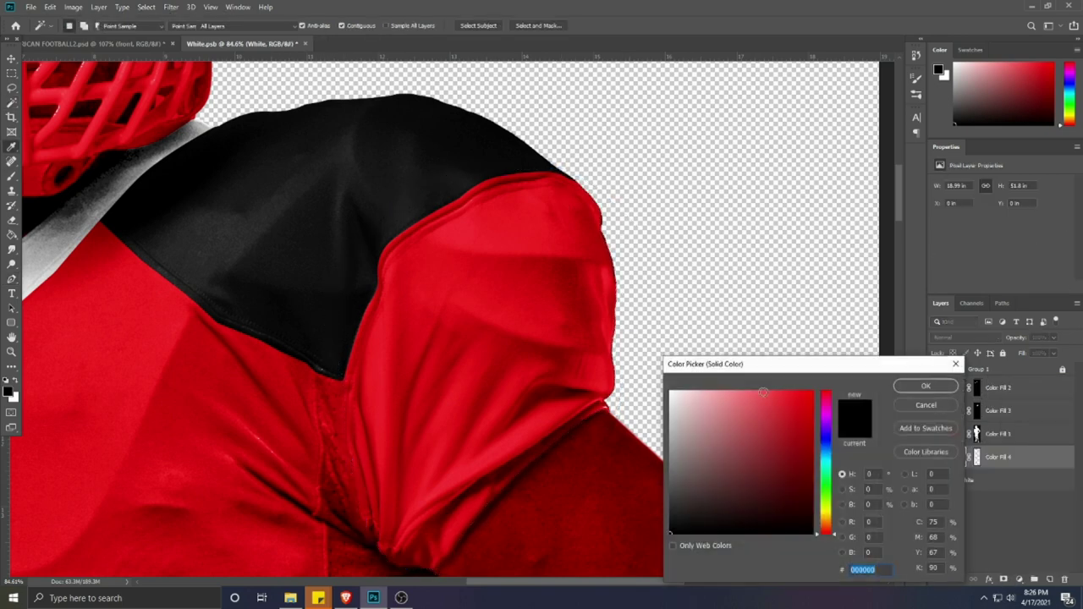
pyautogui.click(812, 391)
pyautogui.click(826, 438)
pyautogui.click(926, 386)
pyautogui.moveTo(995, 456); pyautogui.dragTo(1004, 404)
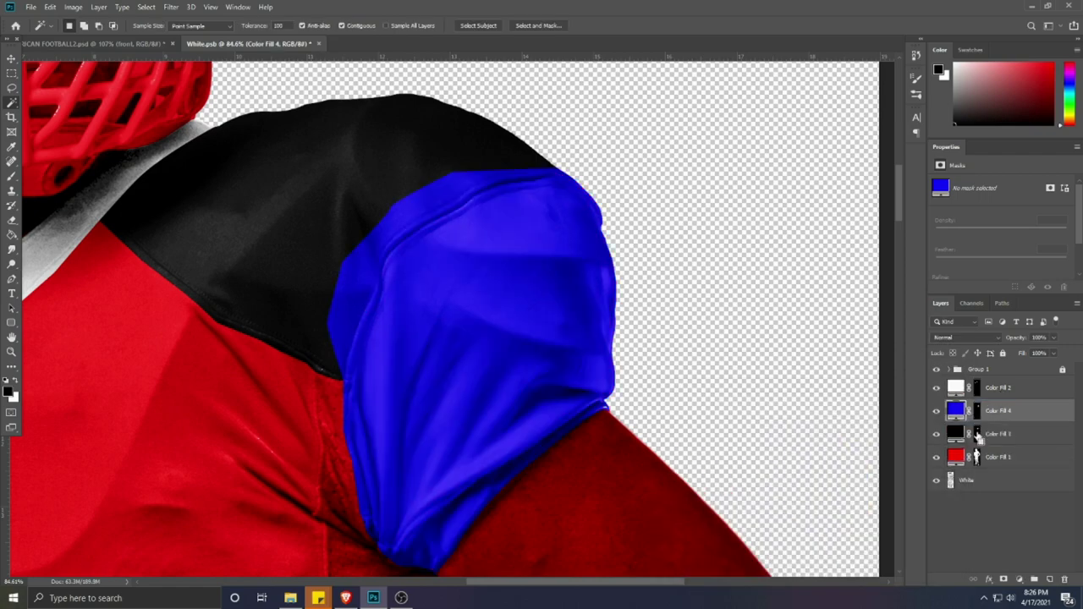
# Step: Trim the blue sleeve fill's mask where it overlaps the black shoulder panel
pyautogui.click(978, 411)
pyautogui.scroll(-3, 387, 412)
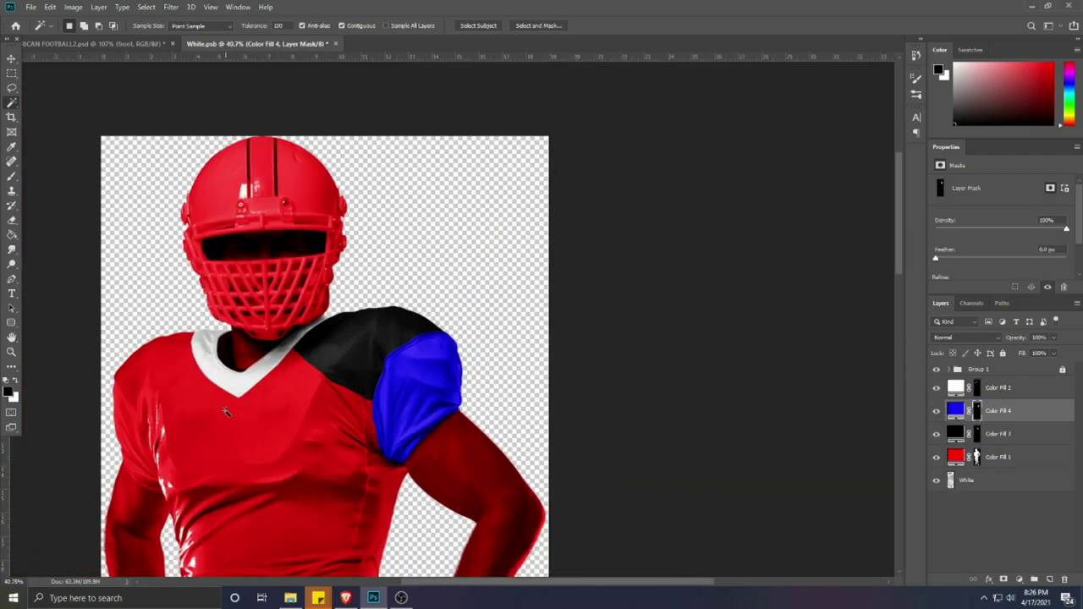
# Step: With the White layer active, trace a pen path from the collar down the opposite shoulder's front seam to the panel's lowest corner
pyautogui.scroll(5, 226, 412)
pyautogui.moveTo(230, 416); pyautogui.dragTo(572, 333)
pyautogui.click(1022, 484)
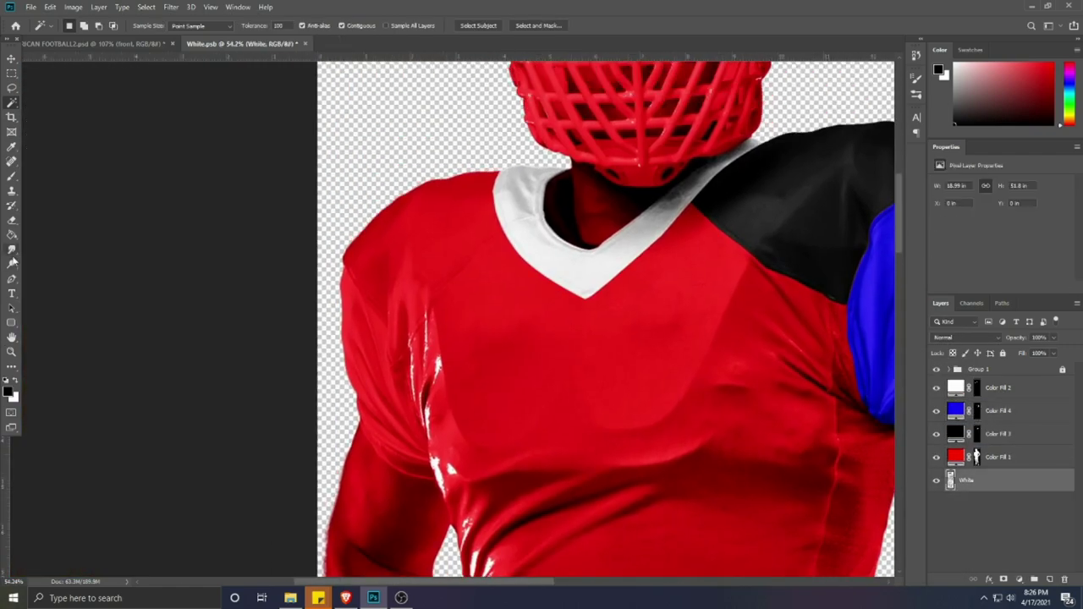
pyautogui.click(12, 278)
pyautogui.scroll(5, 423, 220)
pyautogui.click(613, 247)
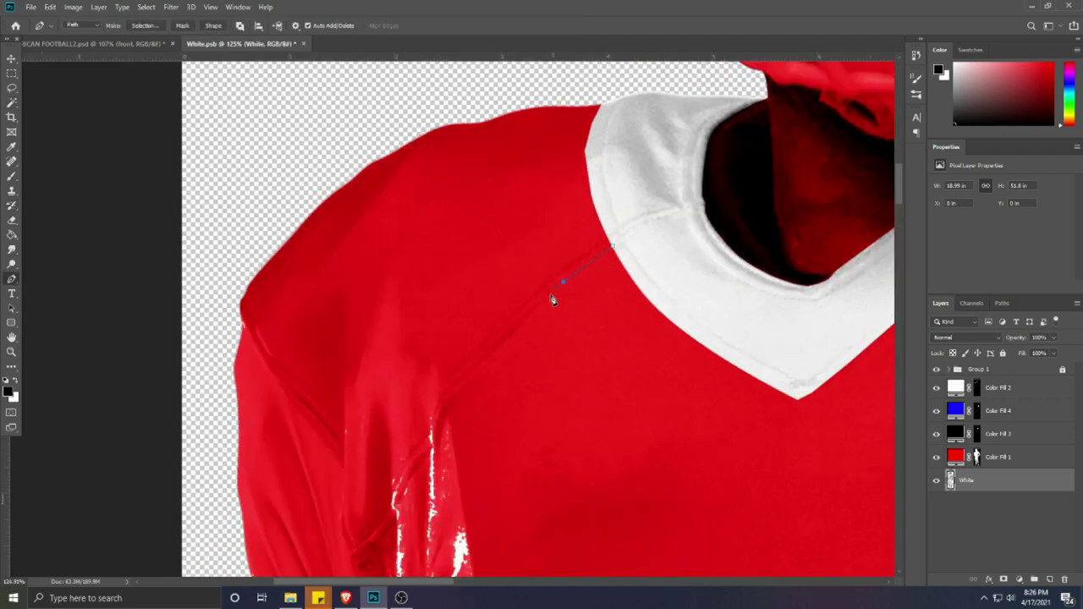
pyautogui.click(554, 290)
pyautogui.moveTo(517, 332); pyautogui.dragTo(590, 269)
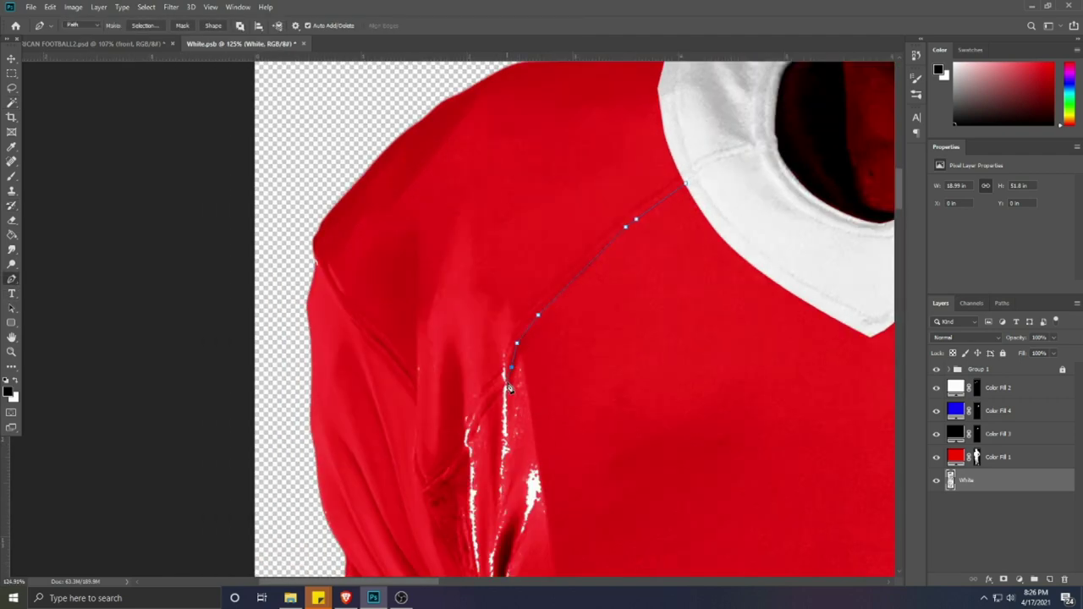
pyautogui.click(509, 383)
pyautogui.moveTo(493, 400); pyautogui.dragTo(555, 279)
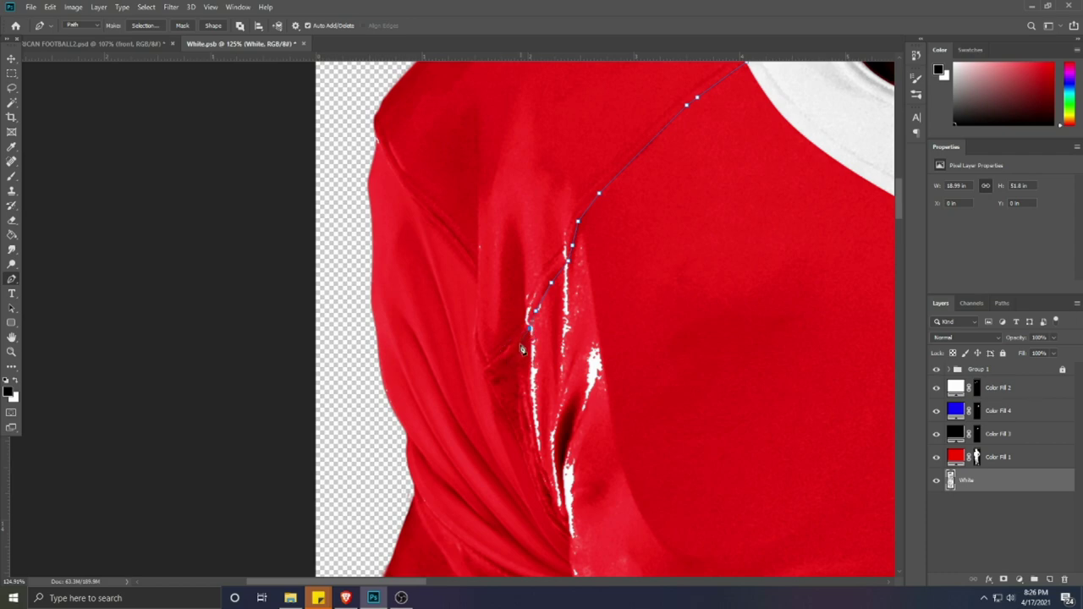
pyautogui.scroll(-3, 522, 349)
pyautogui.scroll(3, 525, 347)
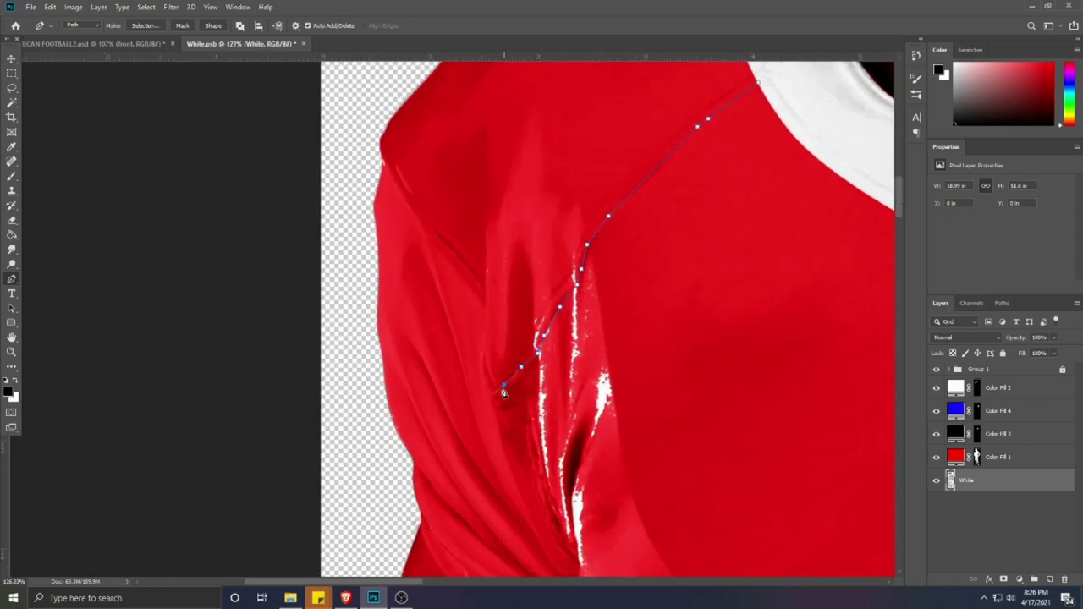
# Step: Continue the shoulder path up the armhole seam to the outer edge of the shoulder
pyautogui.click(480, 282)
pyautogui.click(473, 274)
pyautogui.moveTo(451, 241); pyautogui.dragTo(529, 320)
pyautogui.click(521, 319)
pyautogui.click(483, 280)
pyautogui.moveTo(461, 234); pyautogui.dragTo(480, 309)
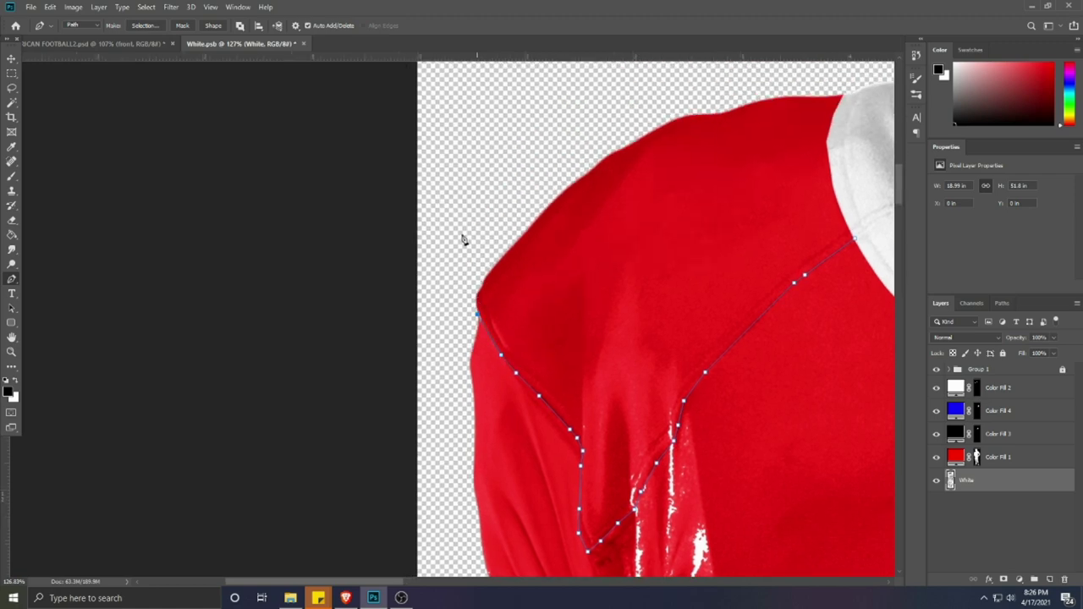
# Step: Close the shoulder path around the outside and over the collar, and convert it to a selection limited to the figure
pyautogui.click(462, 234)
pyautogui.moveTo(580, 104); pyautogui.dragTo(451, 193)
pyautogui.click(451, 193)
pyautogui.click(562, 170)
pyautogui.click(692, 169)
pyautogui.click(754, 172)
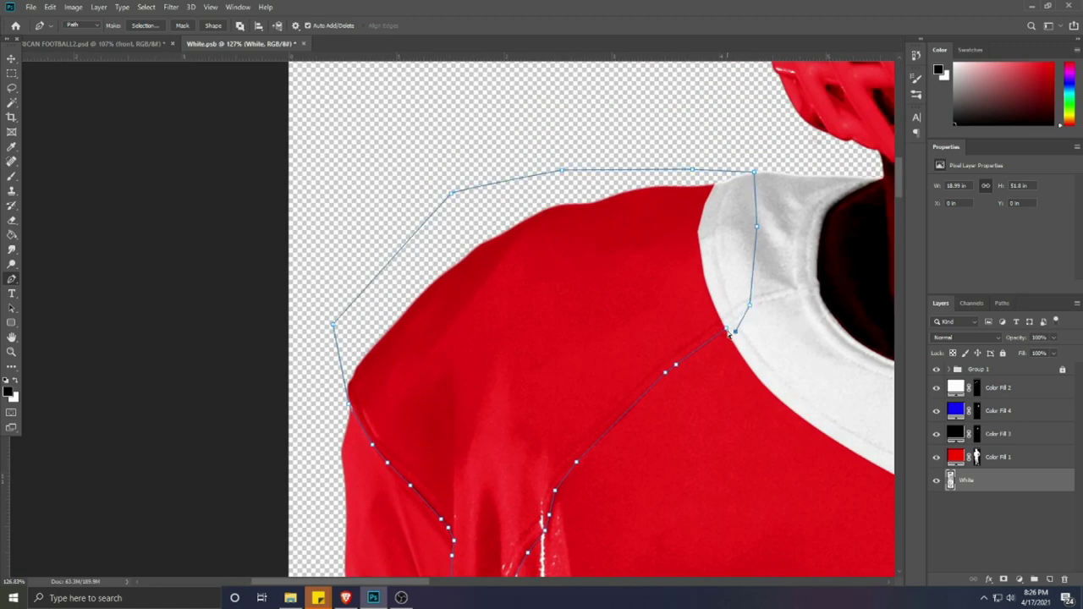
pyautogui.click(727, 330)
pyautogui.hotkey('ctrl', 'Return')
pyautogui.press('w')
pyautogui.keyDown('alt'); pyautogui.click(447, 236); pyautogui.keyUp('alt')
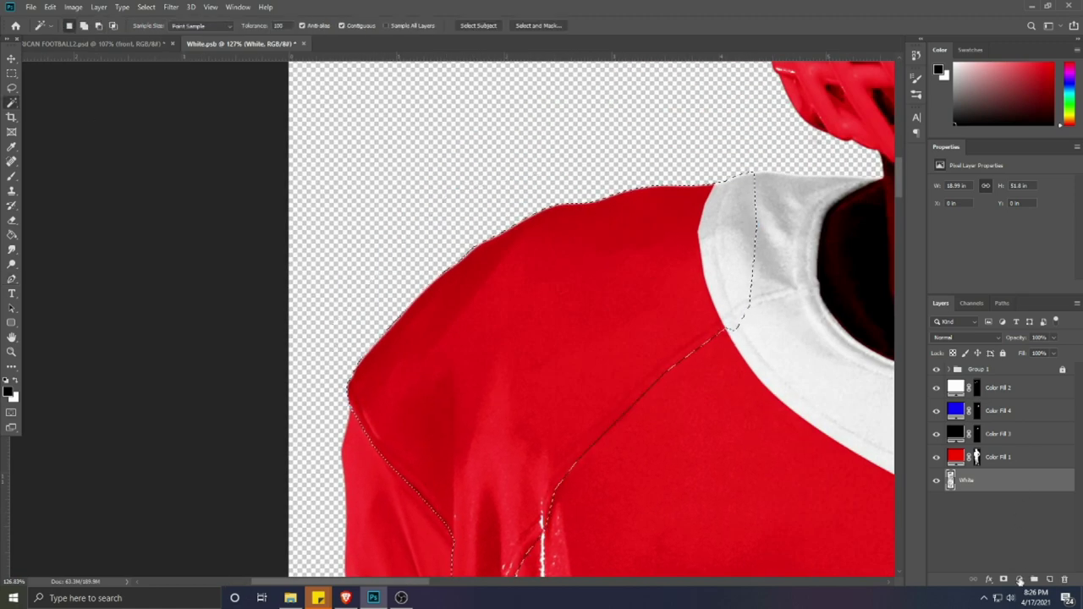
# Step: Add a black solid color fill layer for the second shoulder panel and place it directly below the blue sleeve fill
pyautogui.click(1020, 581)
pyautogui.click(1007, 379)
pyautogui.click(922, 384)
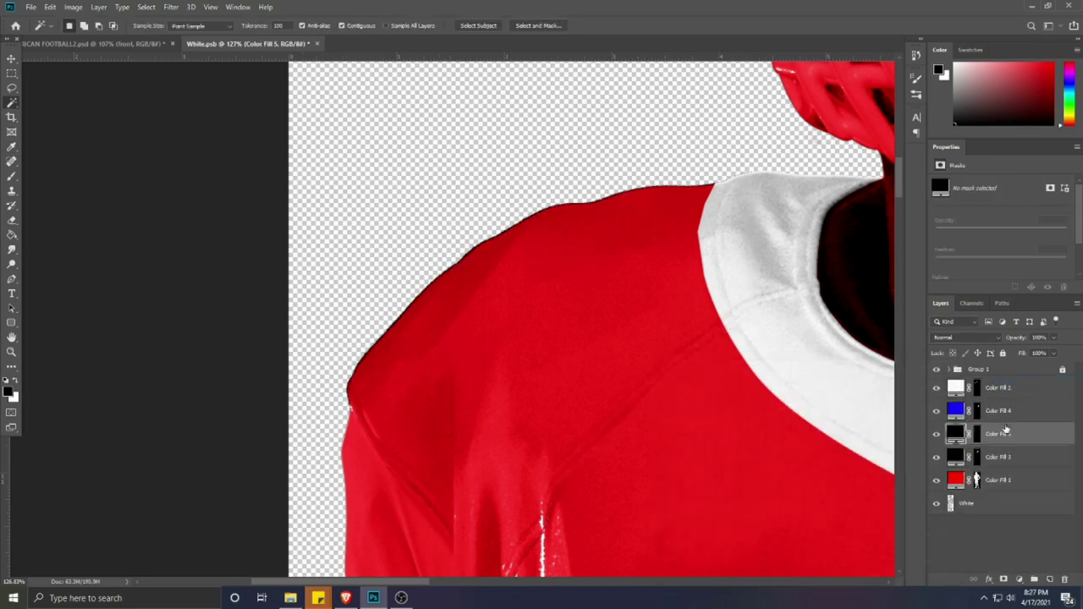
pyautogui.click(977, 434)
pyautogui.scroll(-9, 467, 362)
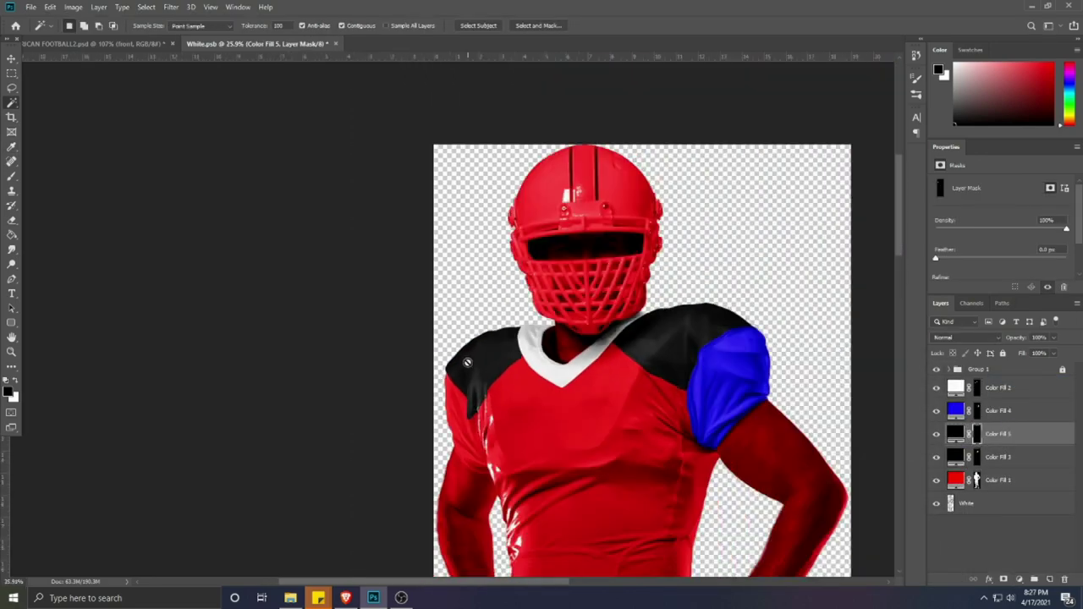
# Step: With the White layer active, trace a path from the second sleeve's inner hem up the armhole seam and over the black panel
pyautogui.scroll(-3, 501, 428)
pyautogui.click(13, 279)
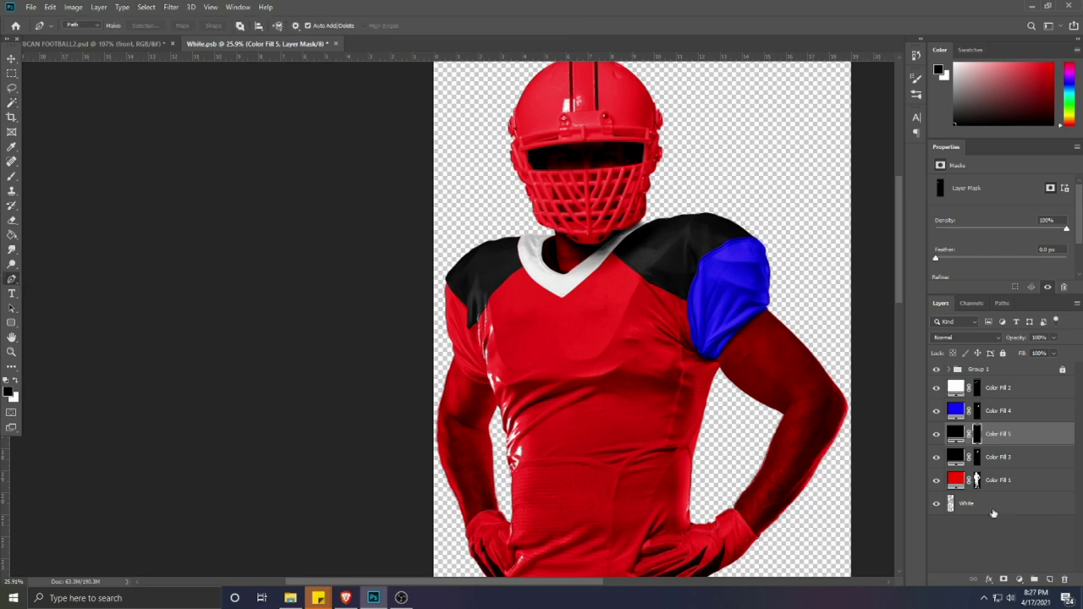
pyautogui.click(991, 508)
pyautogui.scroll(7, 471, 357)
pyautogui.click(656, 489)
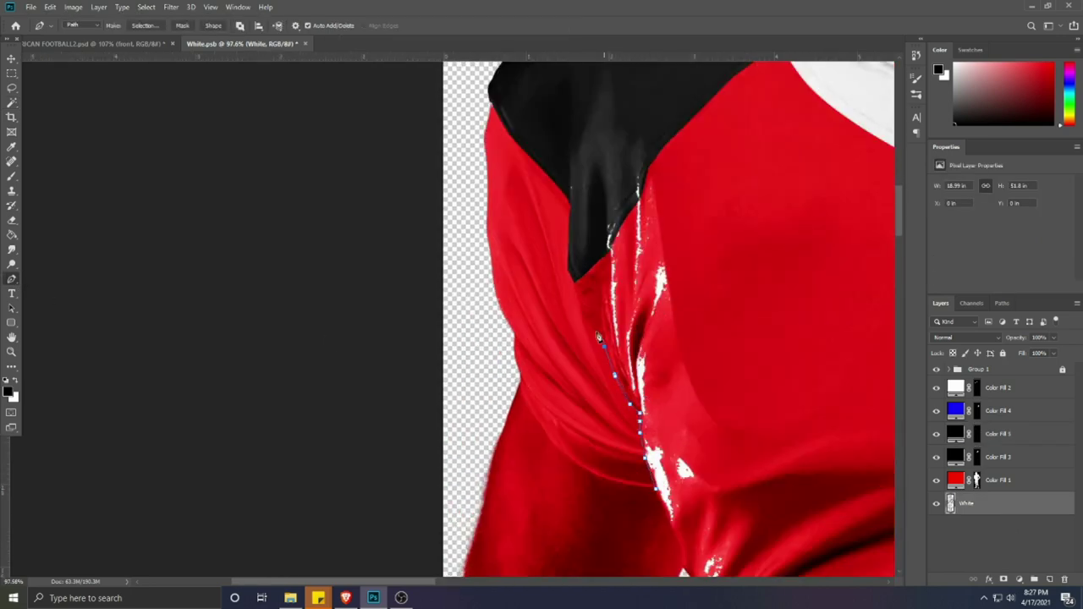
pyautogui.click(576, 260)
pyautogui.click(593, 197)
pyautogui.click(592, 185)
pyautogui.click(563, 132)
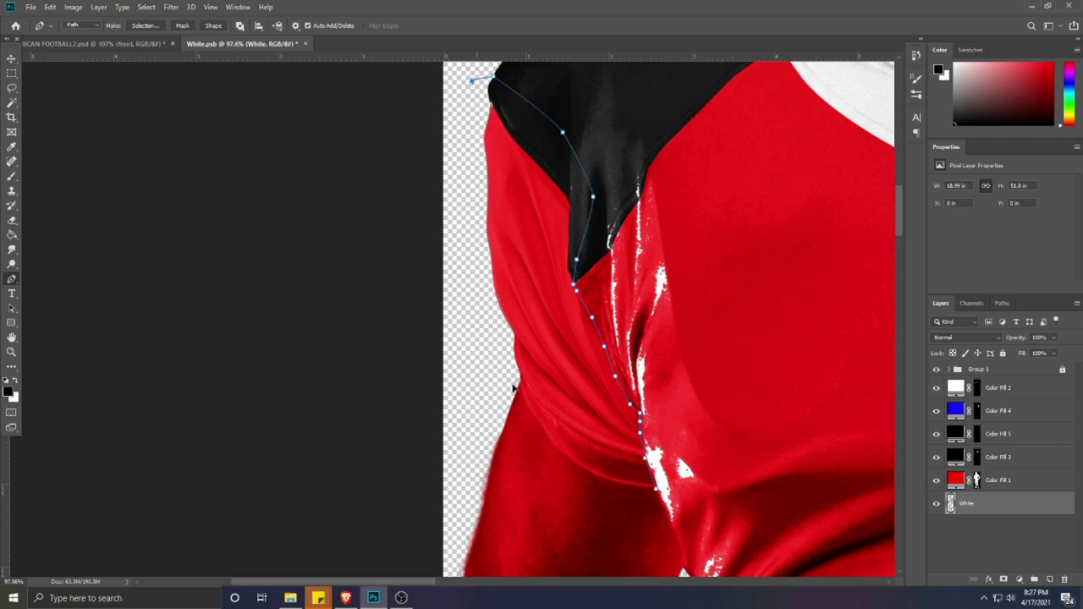
# Step: Close the sleeve path around its outer side and along the hem, and convert it to a selection limited to the figure
pyautogui.click(474, 209)
pyautogui.click(475, 333)
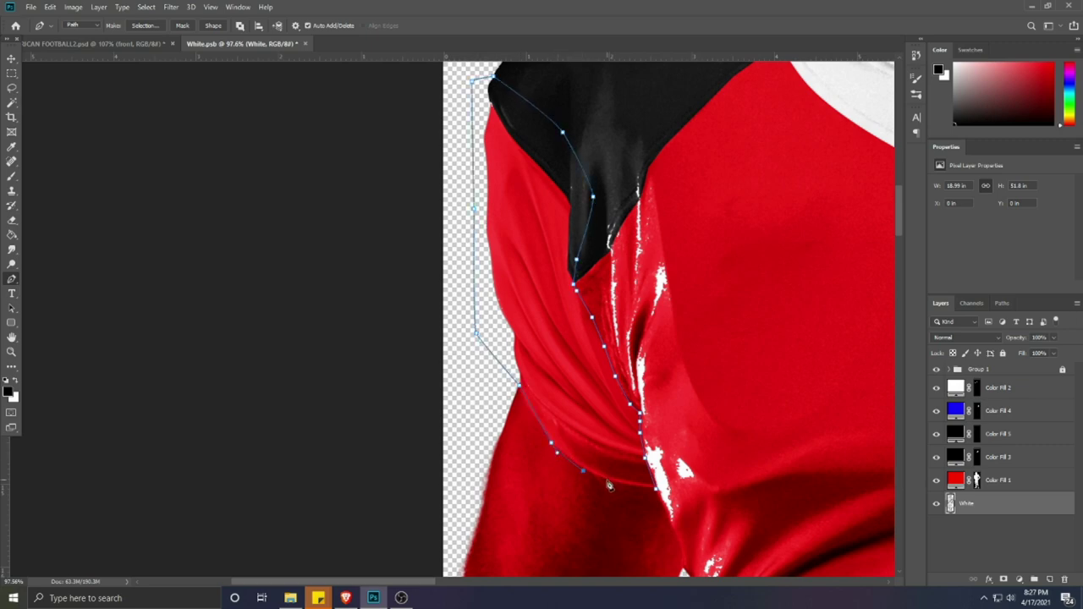
pyautogui.scroll(-2, 660, 498)
pyautogui.hotkey('ctrl', 'Return')
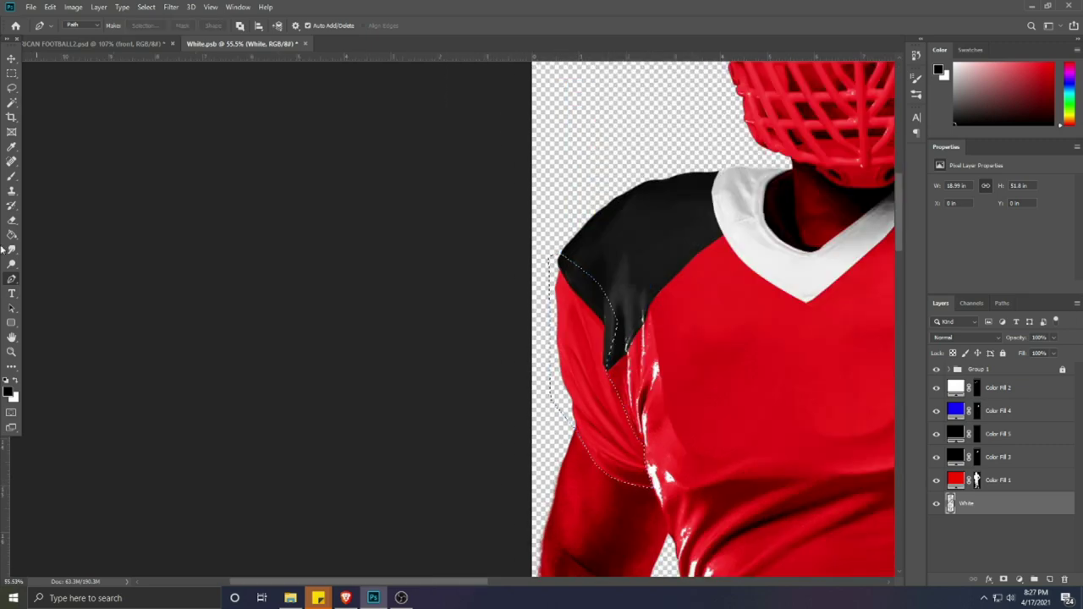
pyautogui.press('w')
pyautogui.scroll(-2, 600, 429)
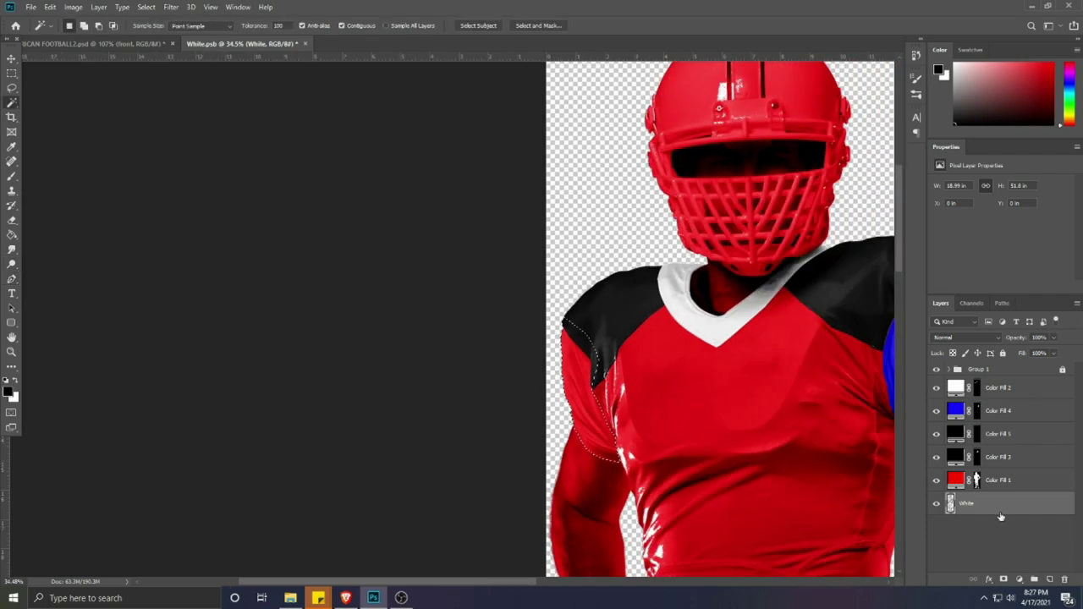
# Step: Add a blue (#0000ff) solid color fill layer for the second sleeve
pyautogui.click(1018, 580)
pyautogui.click(1003, 383)
pyautogui.write('0000ff')
pyautogui.press('Return')
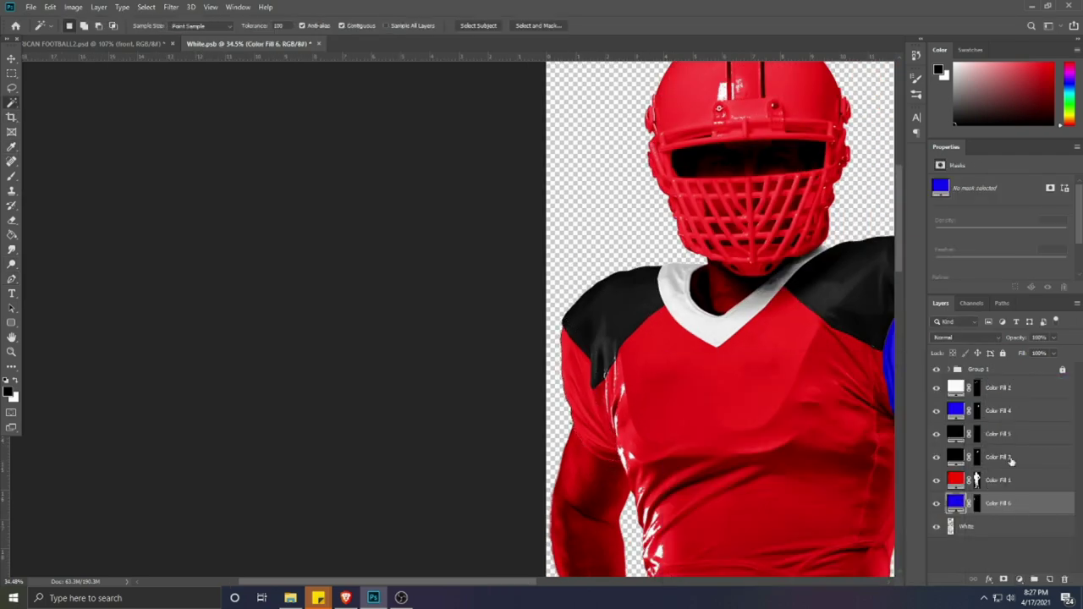
# Step: Place the second sleeve's blue fill above the black shoulder fills and trim its mask where it overlaps the black panel
pyautogui.click(978, 433)
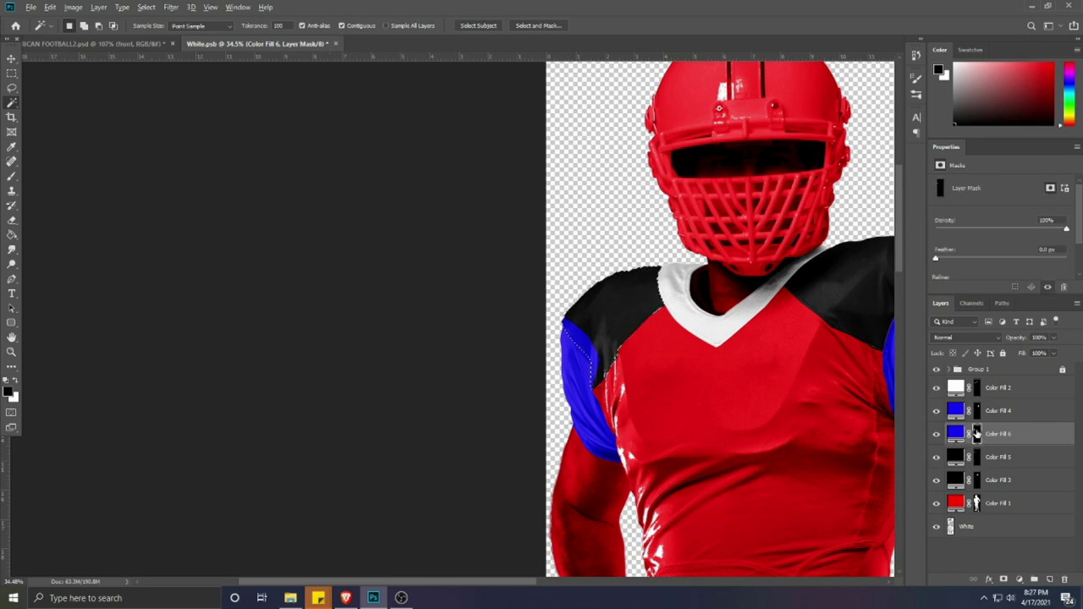
pyautogui.scroll(-2, 678, 437)
pyautogui.scroll(3, 740, 444)
pyautogui.press('v')
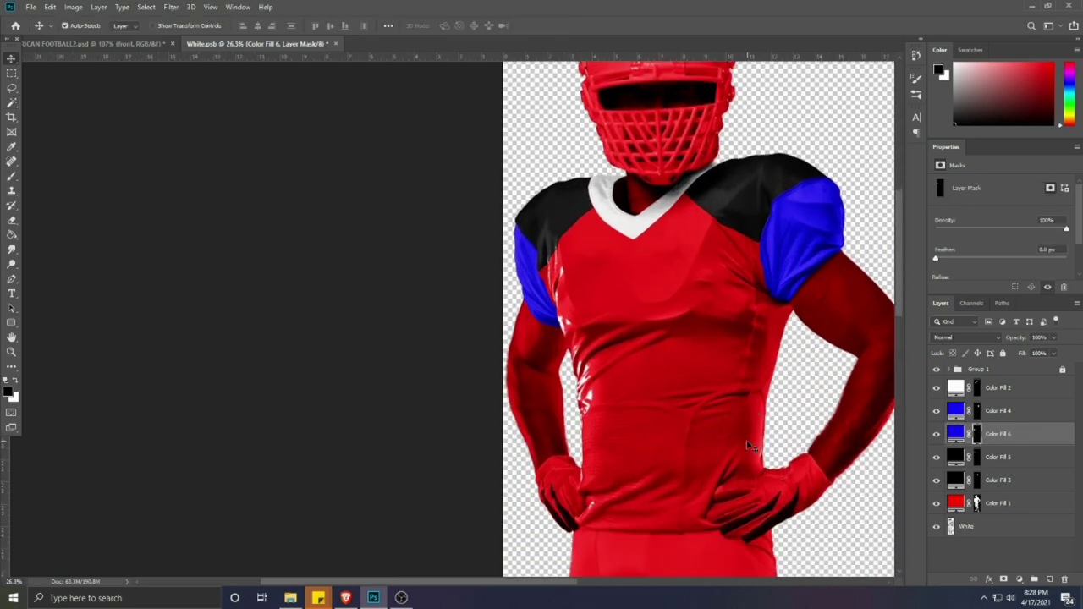
# Step: Trace a pen path from the first black shoulder panel down the jersey's side seam and across the side panel's lower edge
pyautogui.press('p')
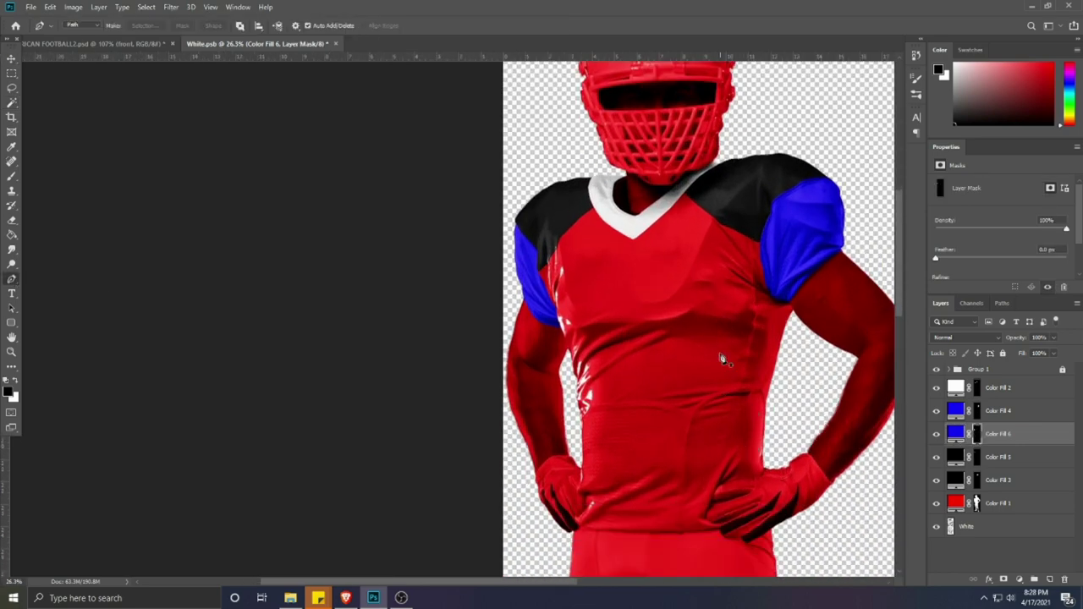
pyautogui.scroll(4, 719, 358)
pyautogui.moveTo(709, 151); pyautogui.dragTo(712, 178)
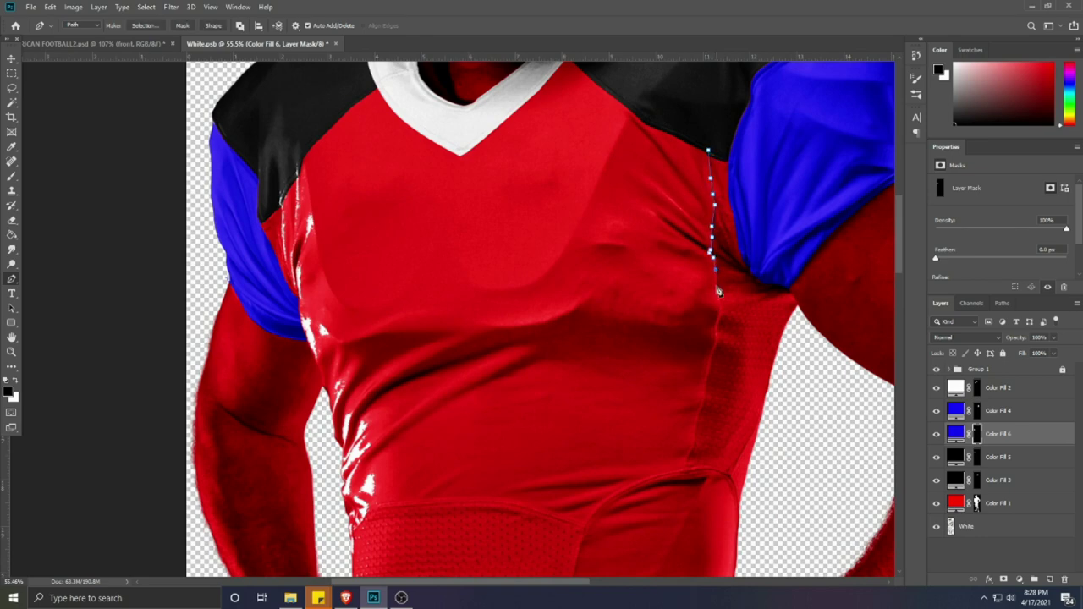
pyautogui.click(716, 350)
pyautogui.click(710, 355)
pyautogui.moveTo(708, 365); pyautogui.dragTo(687, 299)
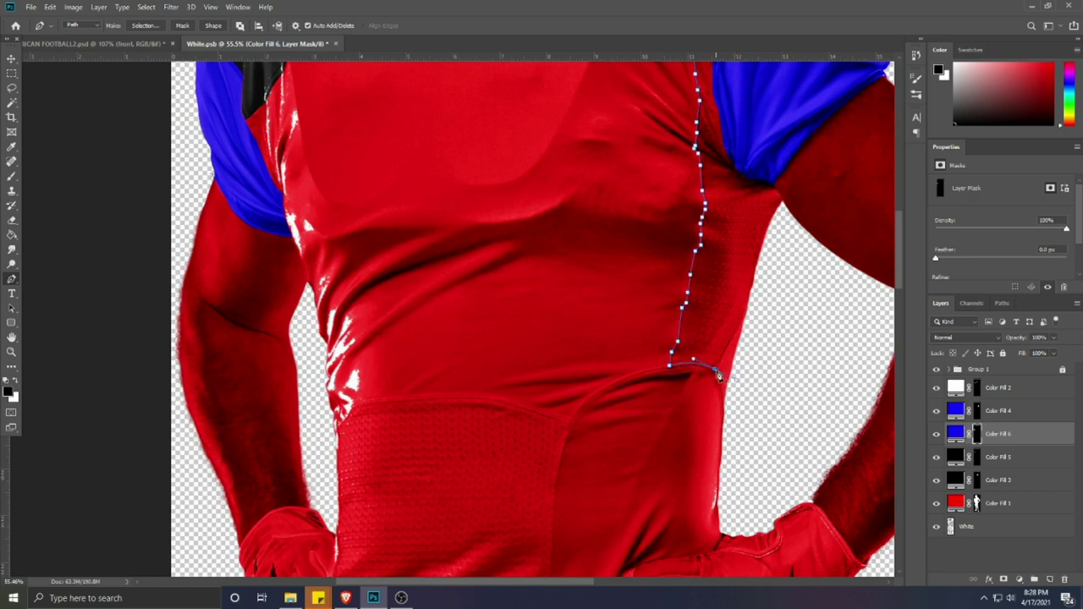
# Step: Close the side panel path around the torso's outer edge and over the blue sleeve, and convert it to a selection limited to the figure
pyautogui.click(740, 326)
pyautogui.click(752, 160)
pyautogui.scroll(2, 745, 165)
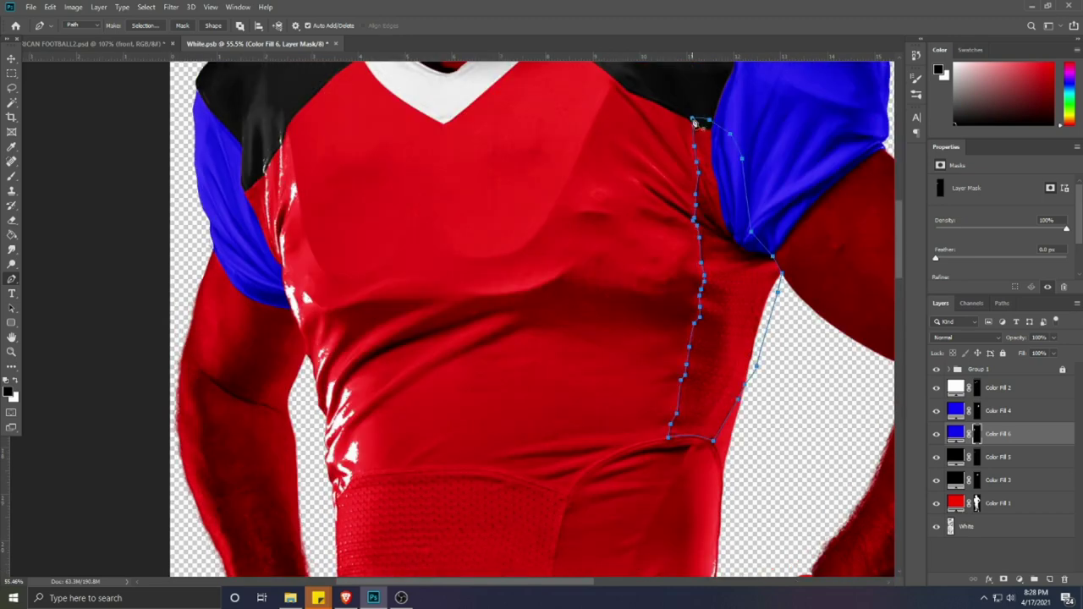
pyautogui.hotkey('ctrl', 'Return')
pyautogui.click(975, 524)
pyautogui.click(11, 103)
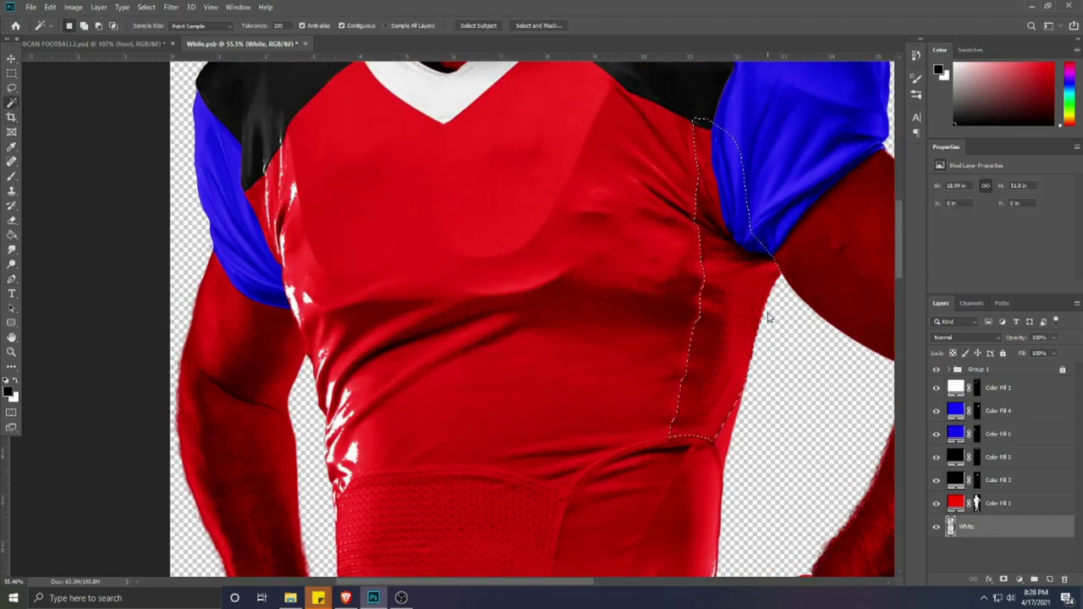
# Step: Add a green (#18ff00) solid color fill layer for the side panel and place it directly below the white collar fill
pyautogui.click(1020, 580)
pyautogui.click(1001, 383)
pyautogui.click(826, 489)
pyautogui.click(812, 392)
pyautogui.click(925, 386)
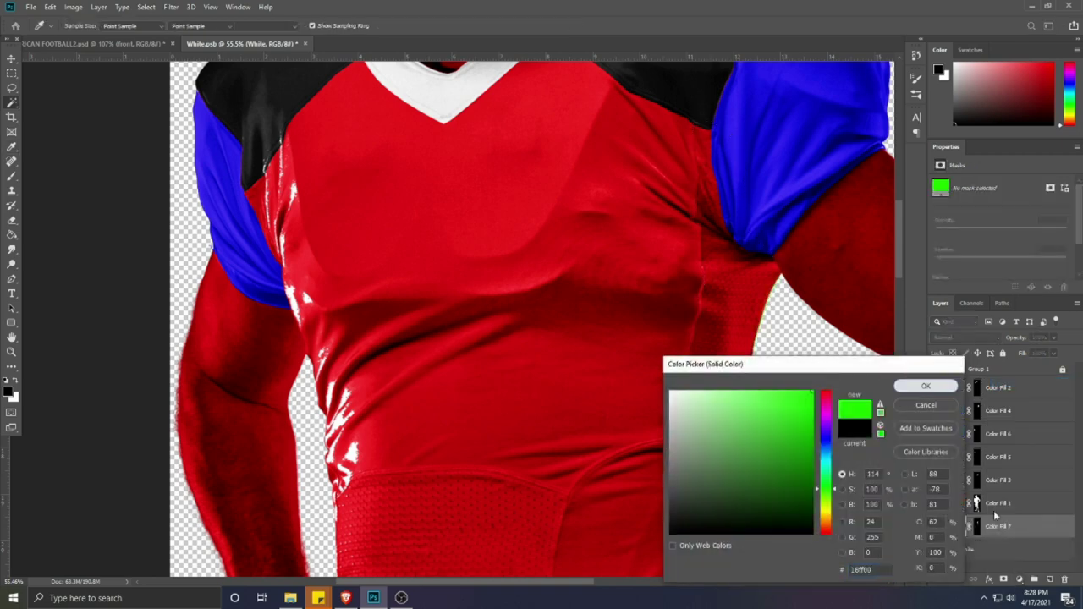
pyautogui.moveTo(996, 525); pyautogui.dragTo(993, 404)
# Step: Trim the green side panel fill's mask where it overlaps the blue sleeve, and clear the selection
pyautogui.keyDown('ctrl'); pyautogui.click(978, 435); pyautogui.keyUp('ctrl')
pyautogui.click(978, 412)
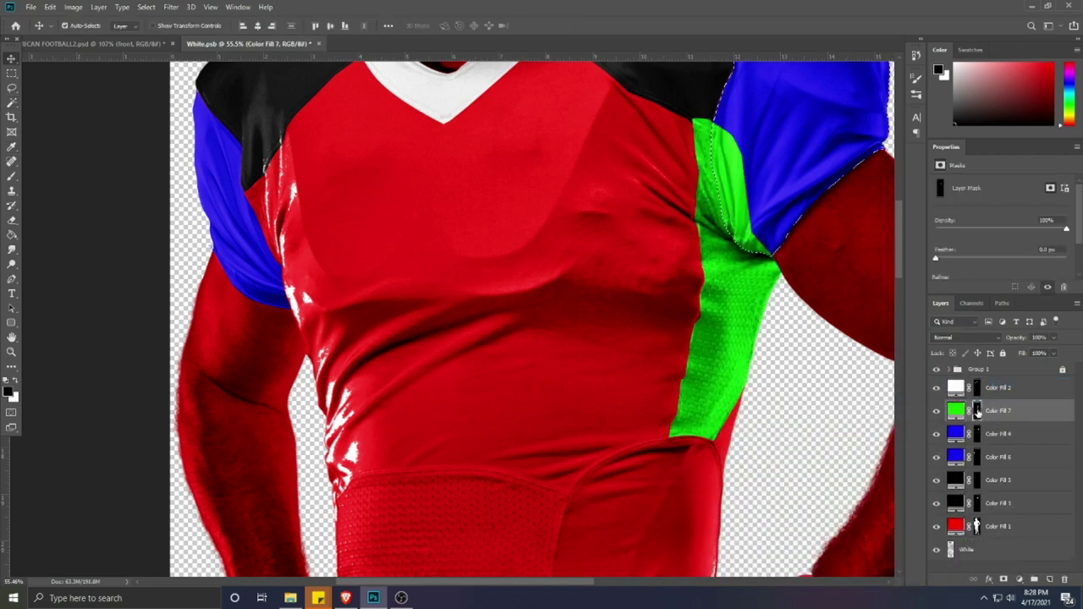
pyautogui.hotkey('alt', 'BackSpace')
pyautogui.scroll(5, 978, 435)
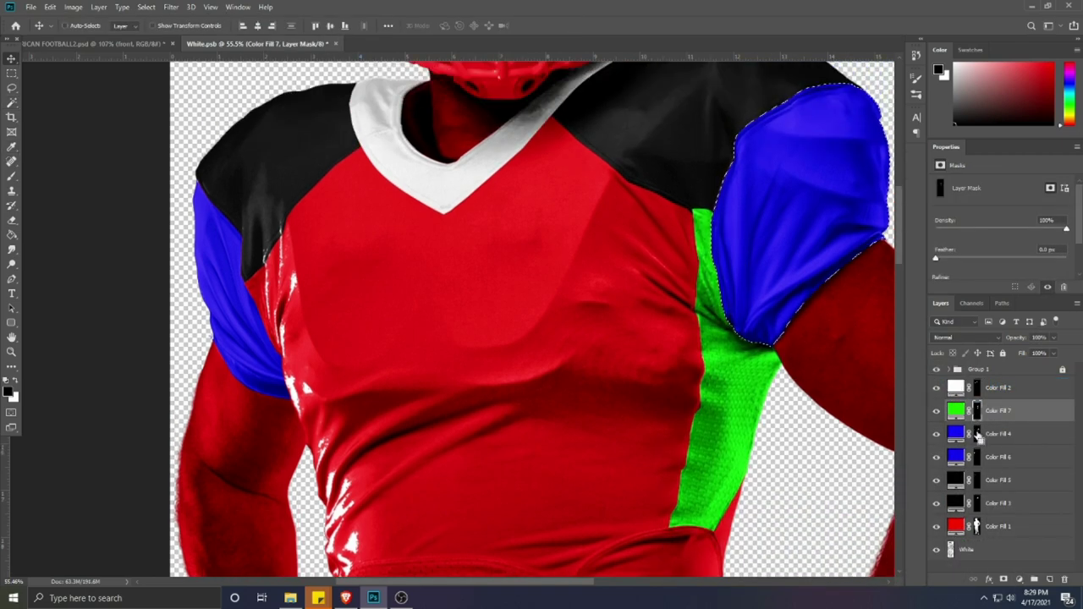
pyautogui.keyDown('alt'); pyautogui.click(979, 435); pyautogui.keyUp('alt')
pyautogui.keyDown('alt'); pyautogui.click(978, 435); pyautogui.keyUp('alt')
pyautogui.hotkey('ctrl', 'd')
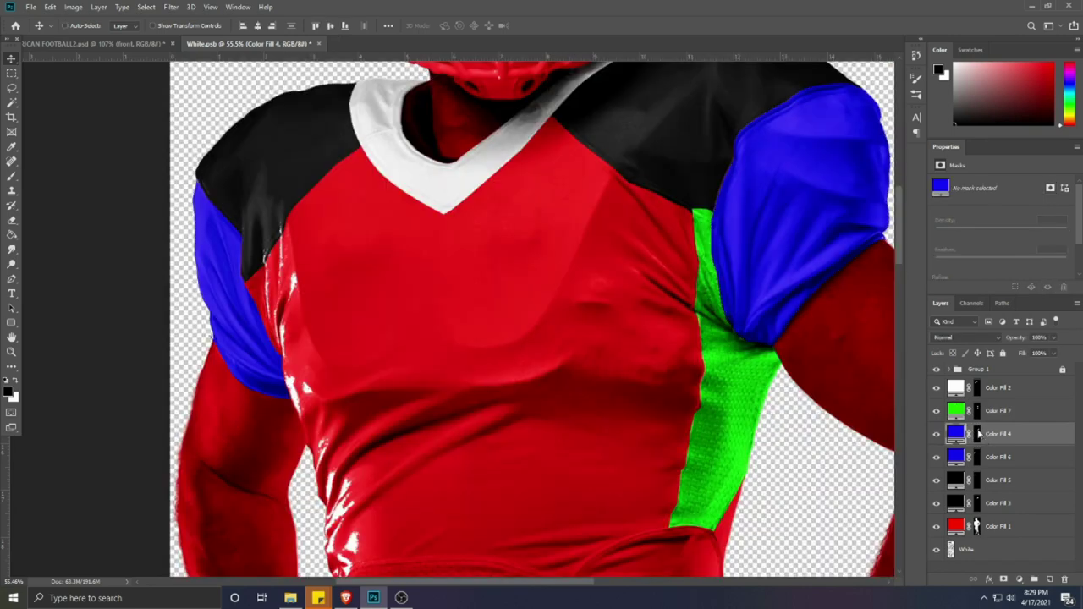
# Step: Trim the green side panel fill's mask where it overlaps the black shoulder panel
pyautogui.keyDown('ctrl'); pyautogui.click(977, 503); pyautogui.keyUp('ctrl')
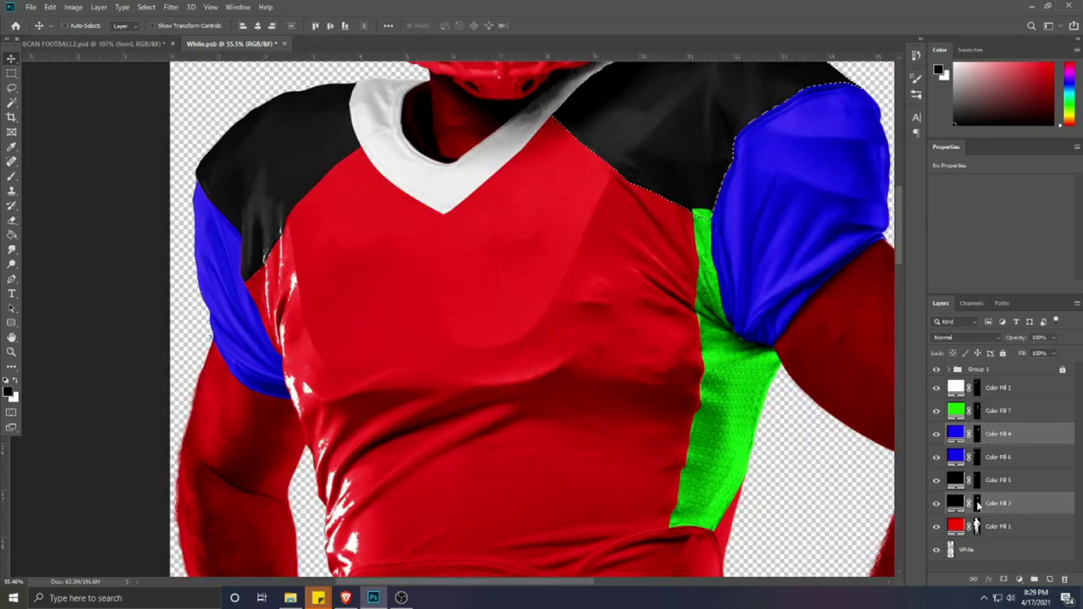
pyautogui.click(977, 410)
pyautogui.scroll(-4, 586, 387)
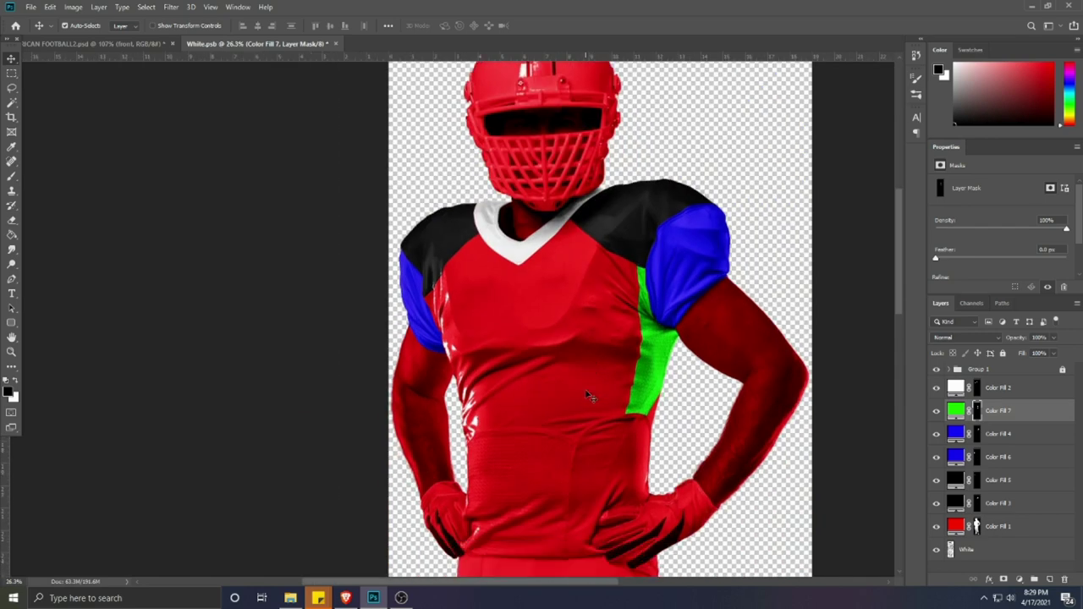
# Step: Trace a closed path around the small underarm panel beside the second sleeve and convert it to a selection
pyautogui.scroll(5, 474, 304)
pyautogui.click(12, 280)
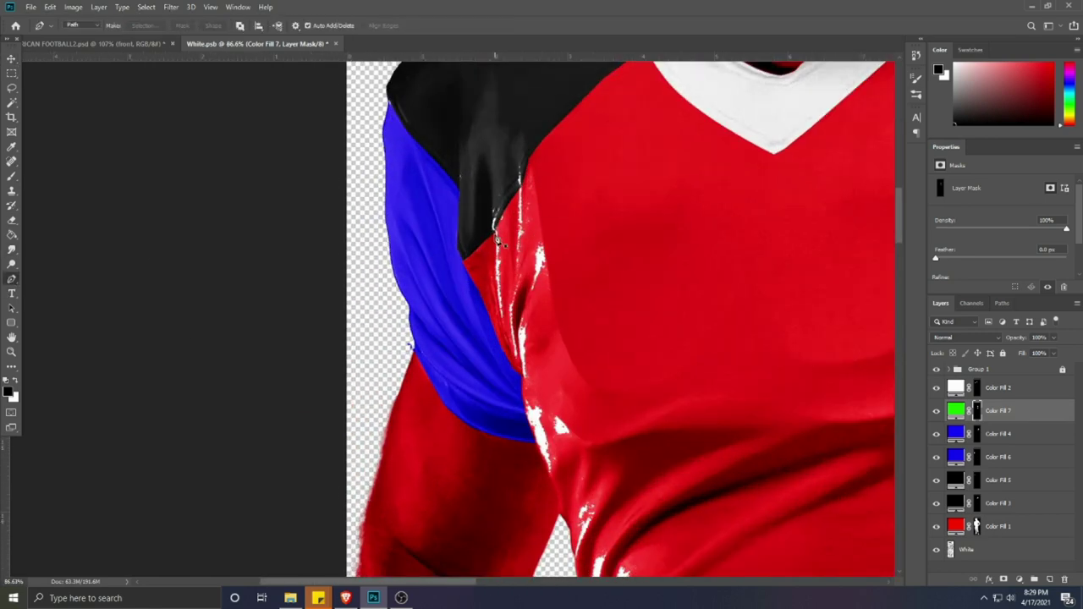
pyautogui.click(501, 302)
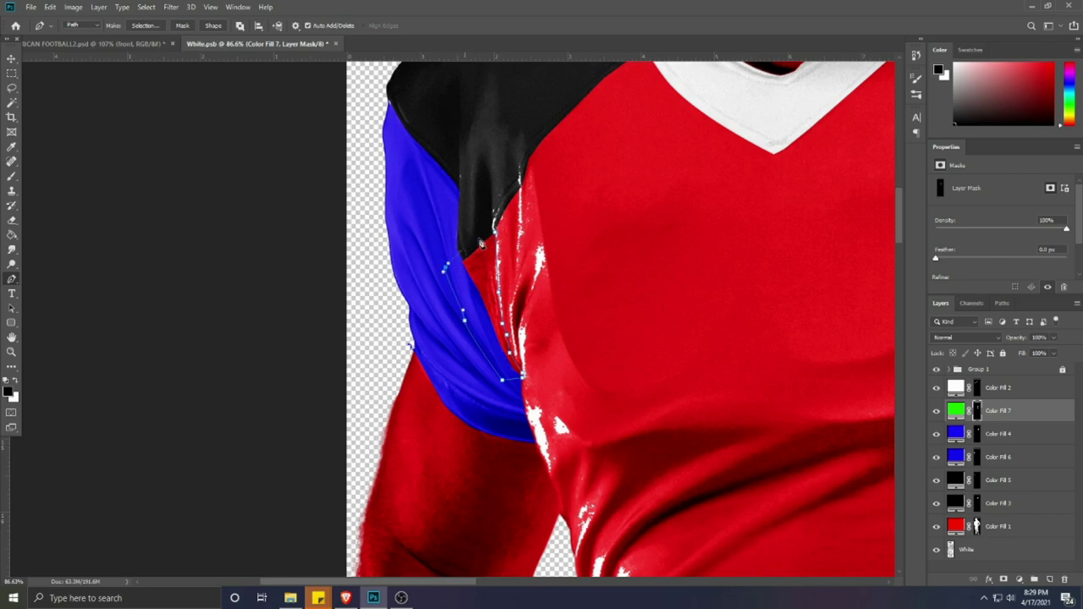
pyautogui.hotkey('ctrl', 'Return')
# Step: Add a green solid color fill layer for the small underarm panel
pyautogui.click(1019, 579)
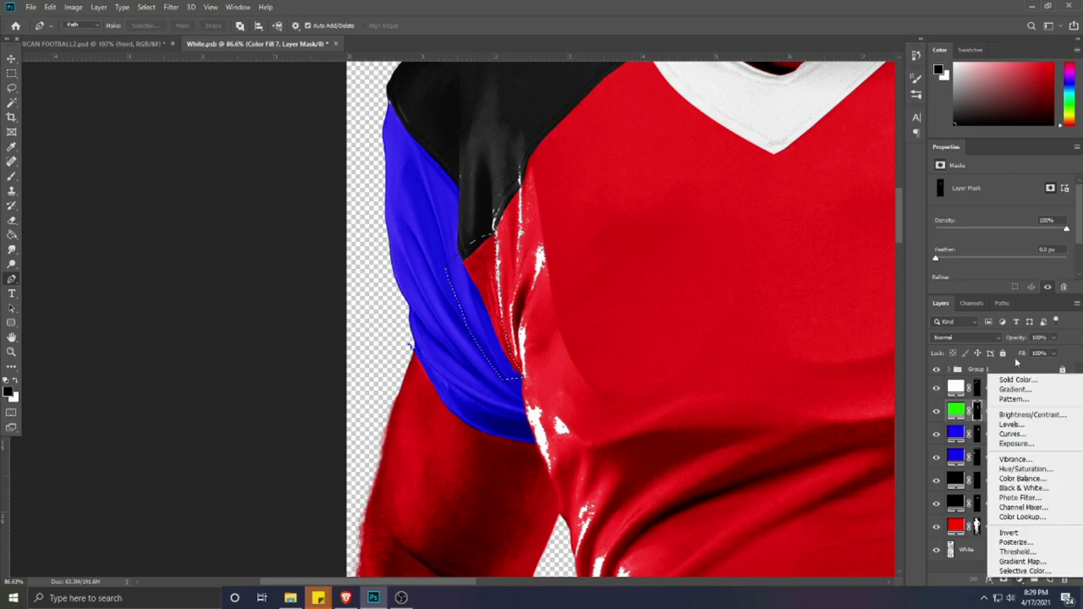
pyautogui.click(961, 379)
pyautogui.click(823, 489)
pyautogui.click(818, 390)
pyautogui.click(925, 387)
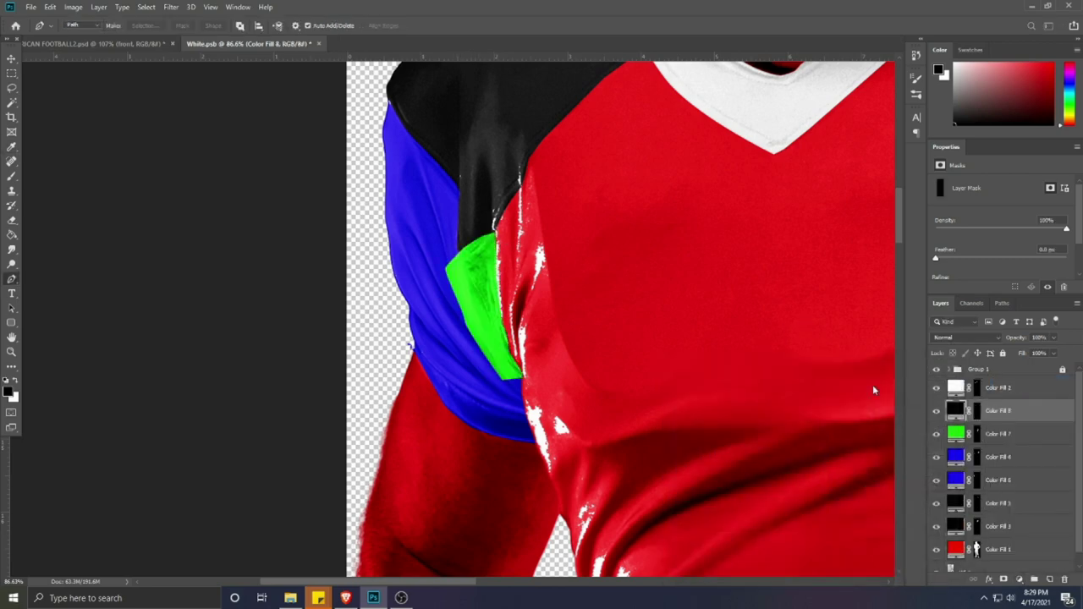
pyautogui.click(978, 412)
pyautogui.press('Delete')
pyautogui.press('Delete')
pyautogui.keyDown('ctrl'); pyautogui.click(980, 459); pyautogui.keyUp('ctrl')
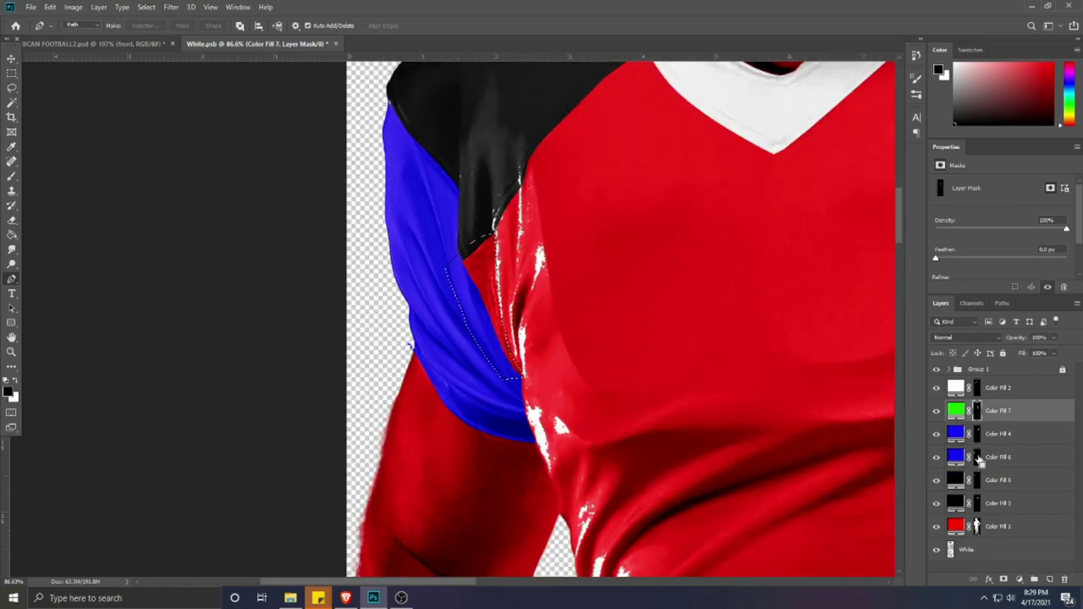
pyautogui.hotkey('ctrl', 'z')
# Step: Create a bright green #18ff00 solid color fill layer from the small underarm panel's selection
pyautogui.click(1020, 580)
pyautogui.click(1011, 376)
pyautogui.write('00ff00')
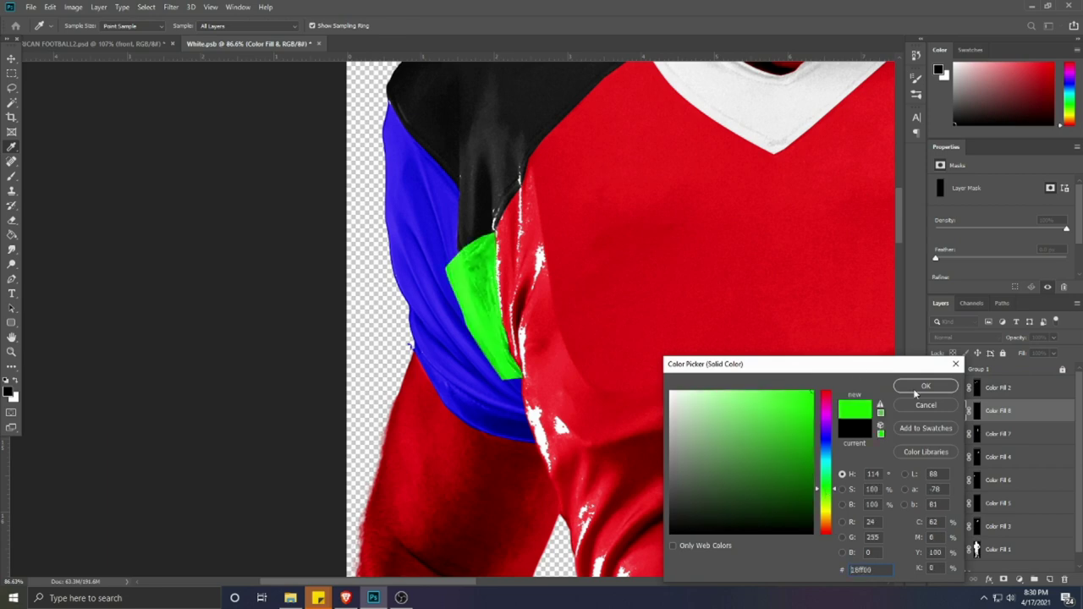
pyautogui.click(924, 385)
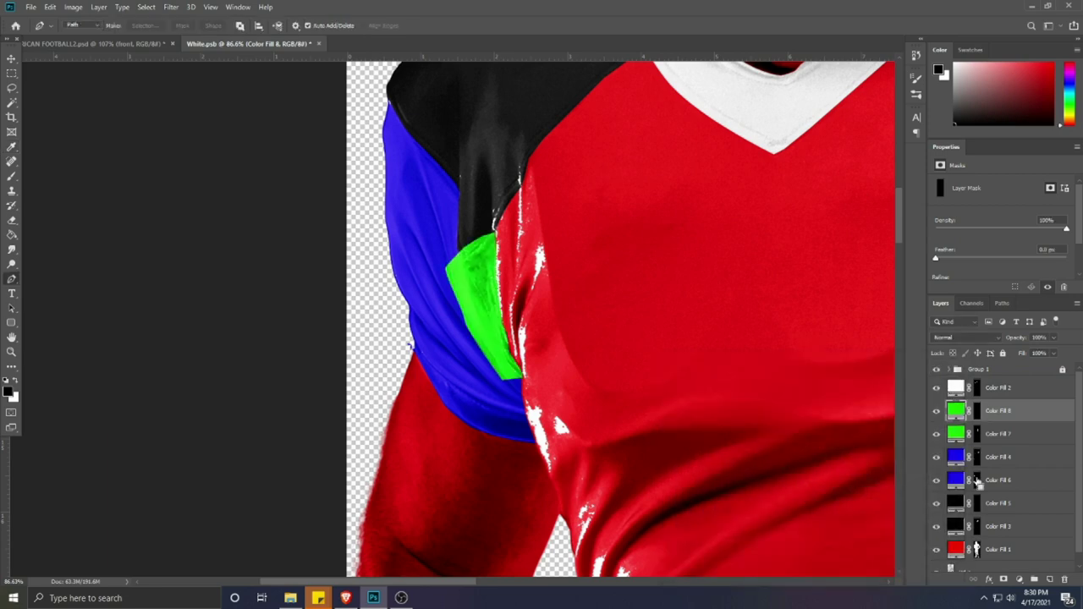
# Step: Trim the small underarm panel fill's mask where it overlaps the blue sleeve
pyautogui.keyDown('ctrl'); pyautogui.click(977, 481); pyautogui.keyUp('ctrl')
pyautogui.click(978, 412)
pyautogui.press('Delete')
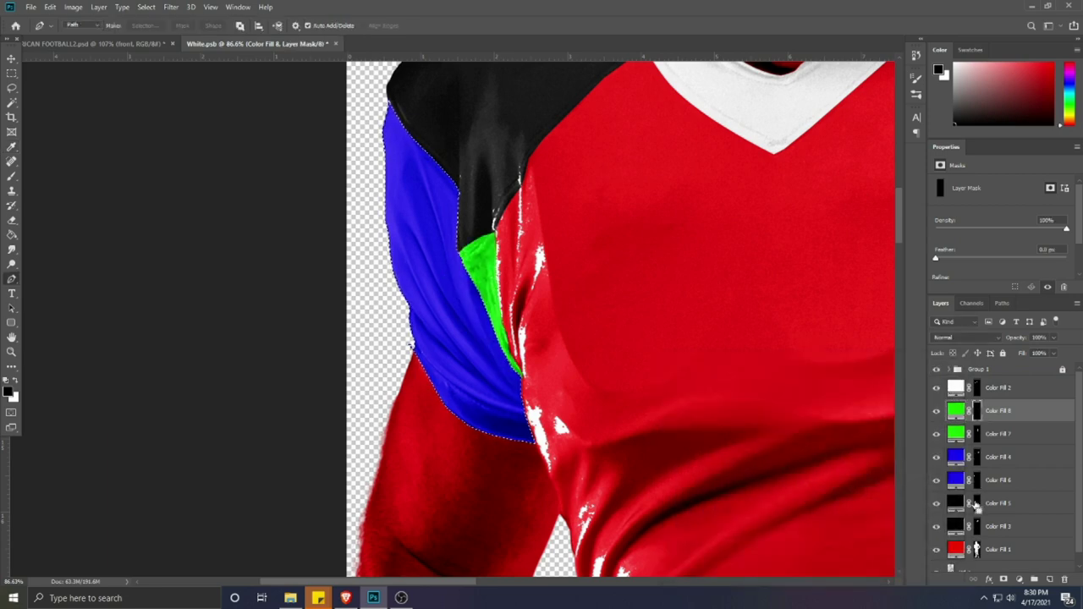
pyautogui.scroll(-5, 408, 363)
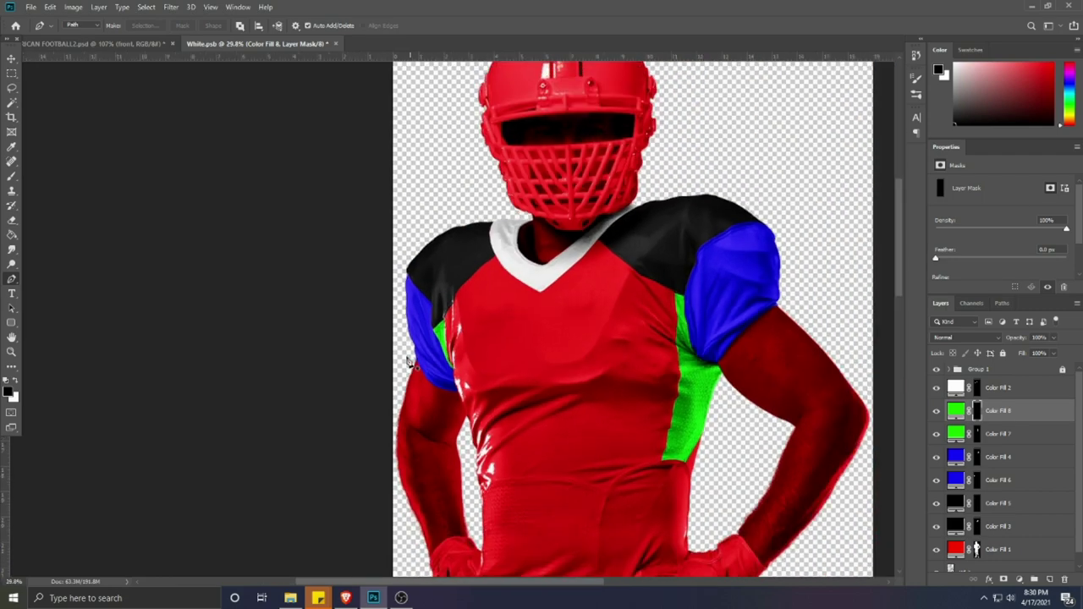
pyautogui.scroll(-3, 409, 362)
pyautogui.scroll(-2, 670, 432)
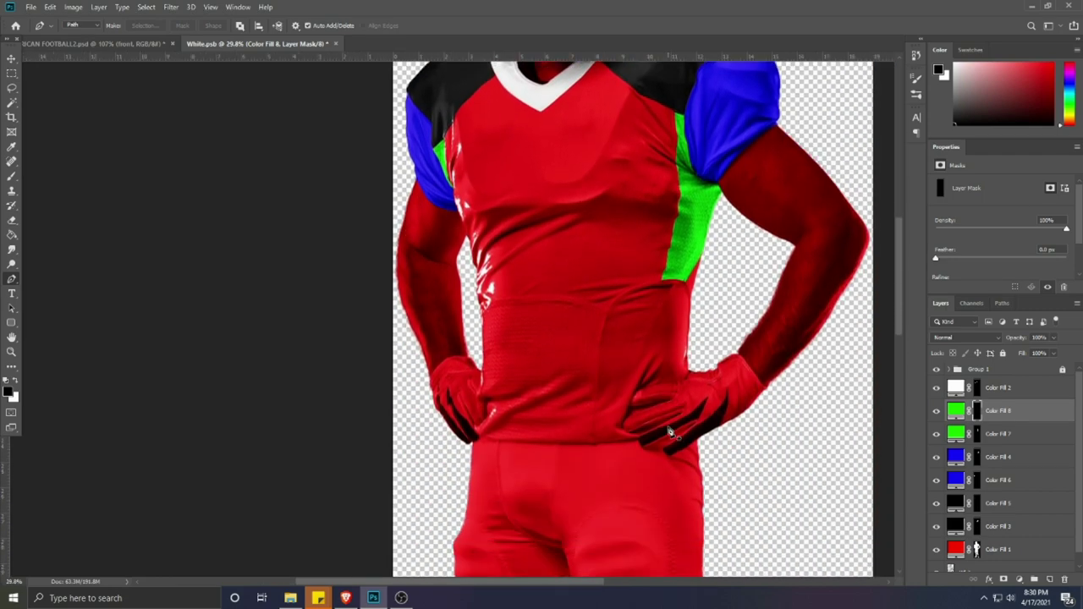
pyautogui.press('v')
pyautogui.scroll(-1, 457, 356)
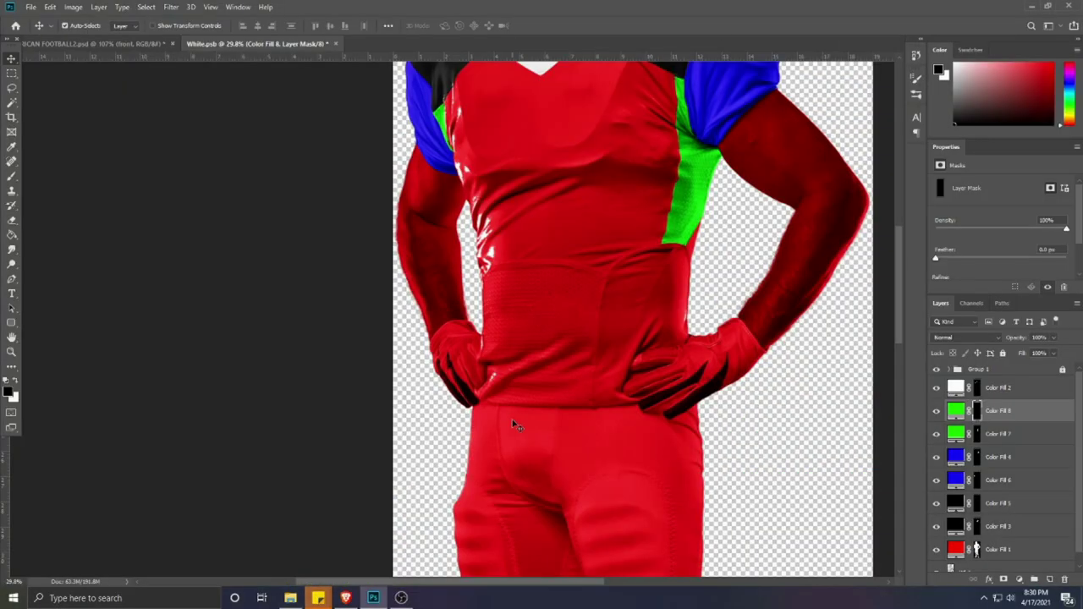
pyautogui.scroll(3, 675, 332)
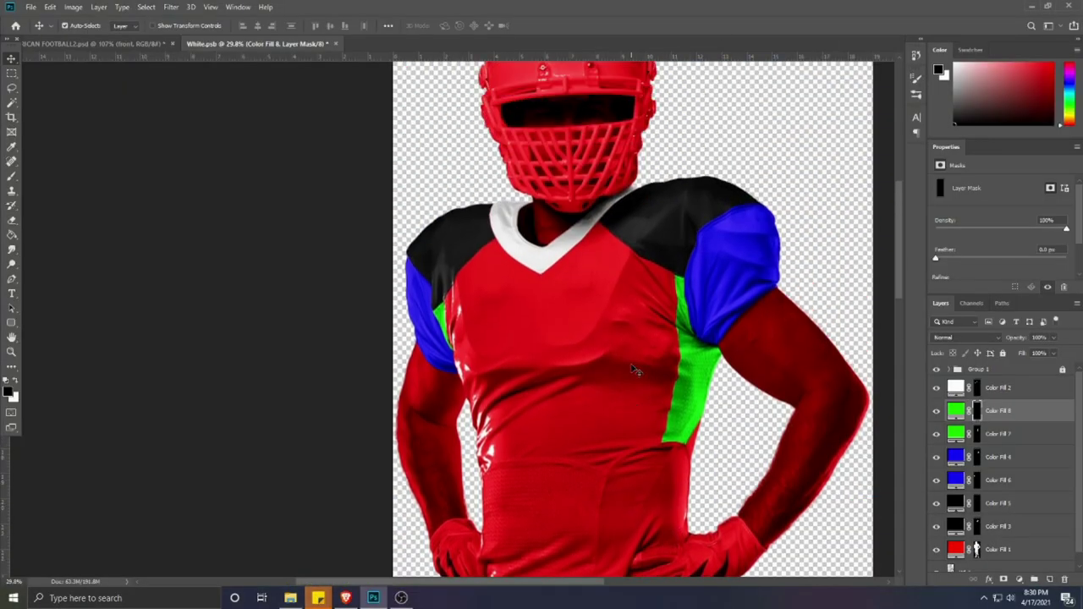
pyautogui.scroll(-1, 633, 372)
# Step: With the White layer active, trace a closed path around the mesh panel on the jersey's lower front and convert it to a selection
pyautogui.click(12, 279)
pyautogui.scroll(-1, 984, 561)
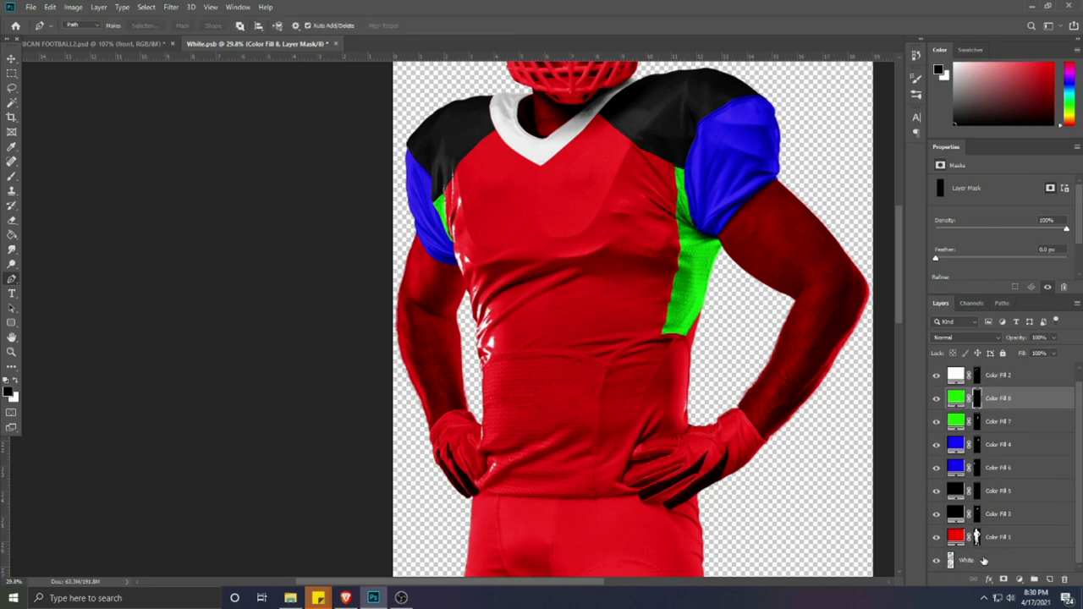
pyautogui.click(984, 561)
pyautogui.scroll(5, 597, 386)
pyautogui.scroll(-1, 619, 374)
pyautogui.click(626, 537)
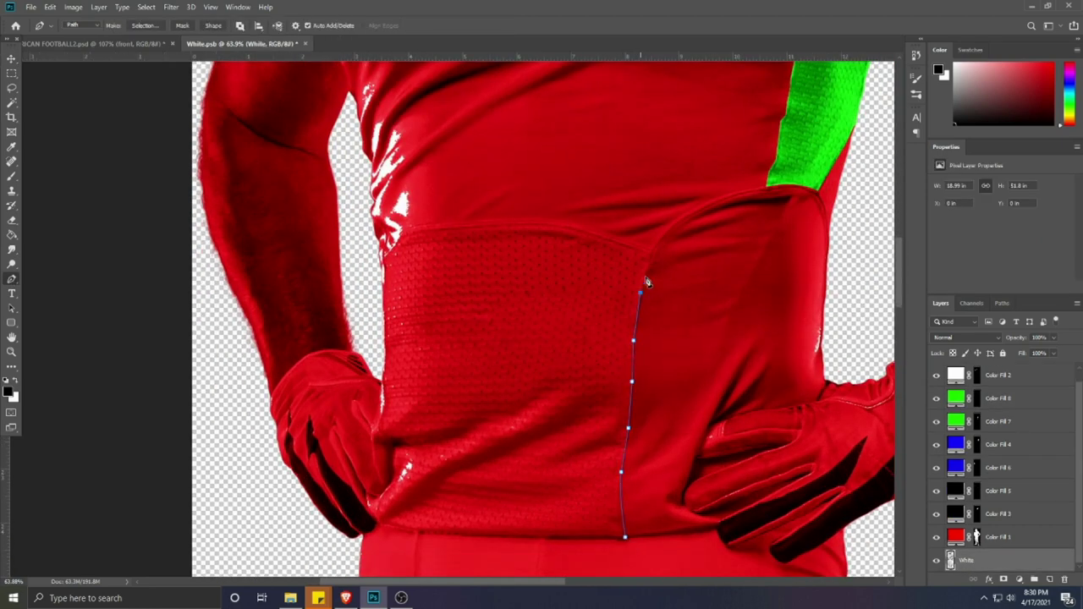
pyautogui.moveTo(502, 223); pyautogui.dragTo(477, 227)
pyautogui.moveTo(378, 354); pyautogui.dragTo(383, 387)
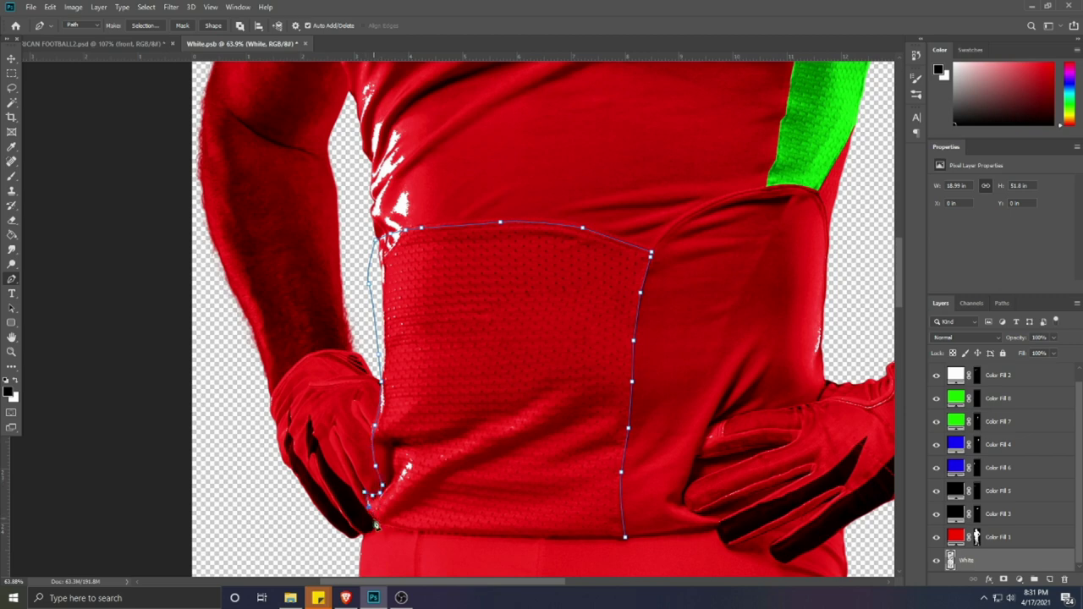
pyautogui.click(543, 537)
pyautogui.scroll(-5, 533, 447)
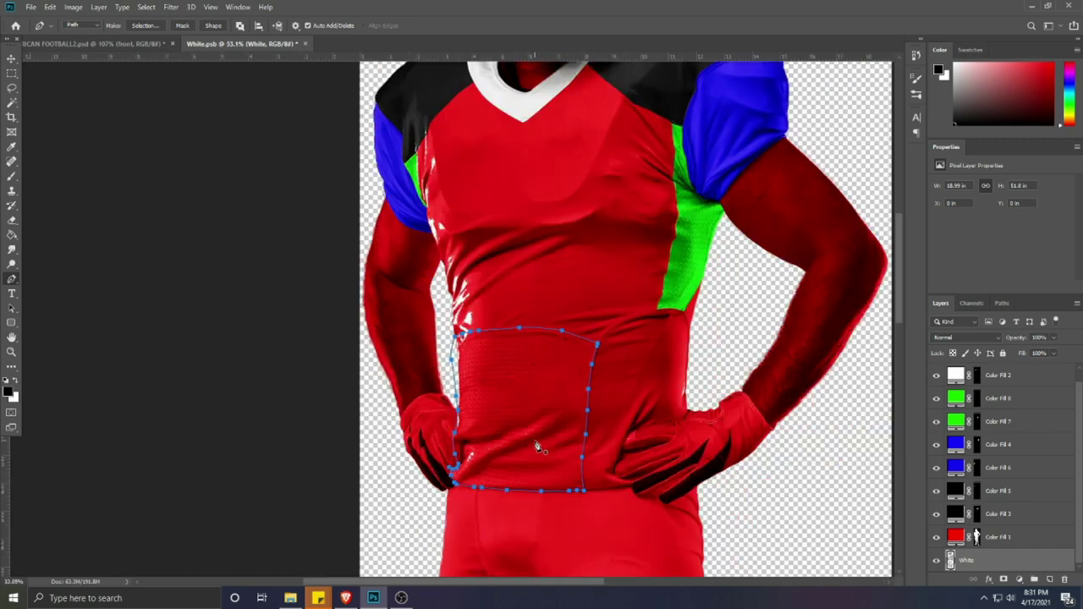
pyautogui.hotkey('ctrl', 'Return')
pyautogui.press('w')
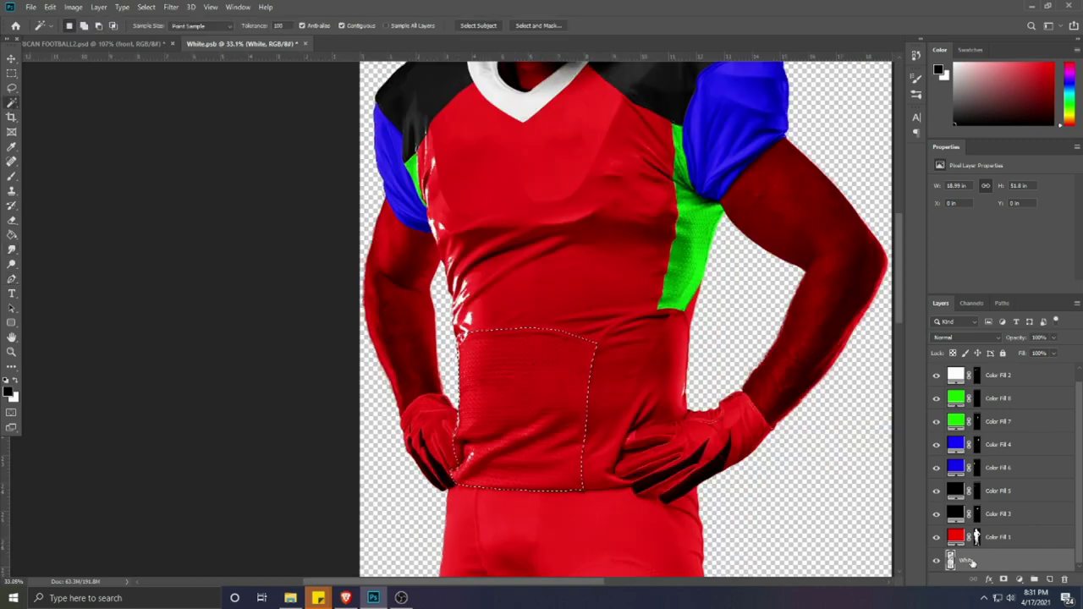
# Step: Add a green #00ff3c solid color fill layer for the lower front mesh panel and move it directly above Color Fill 4
pyautogui.click(1019, 580)
pyautogui.click(1009, 380)
pyautogui.click(829, 483)
pyautogui.click(806, 392)
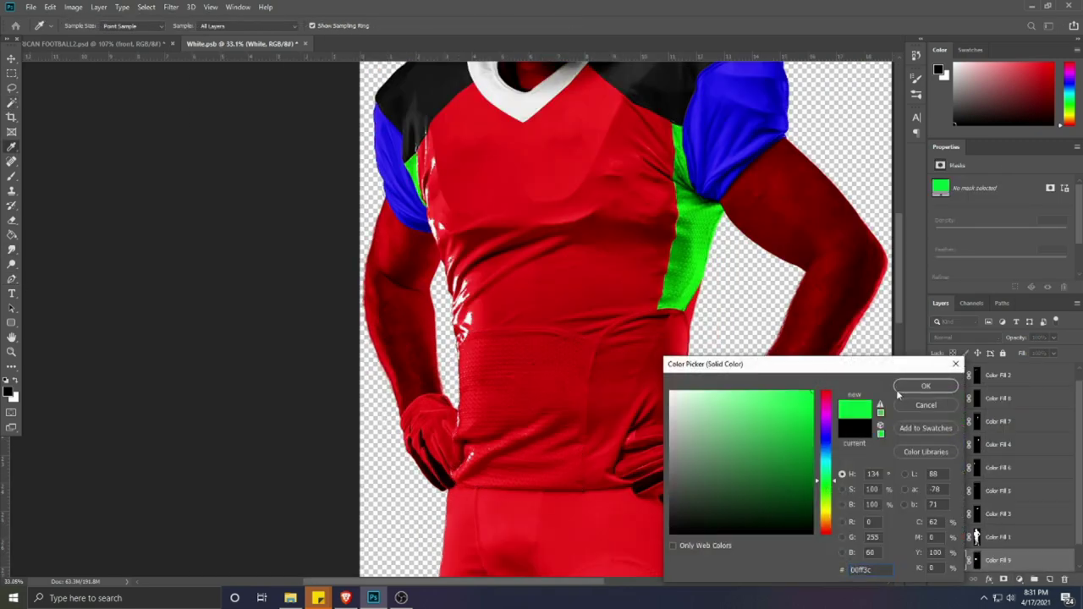
pyautogui.click(917, 387)
pyautogui.moveTo(999, 560); pyautogui.dragTo(986, 436)
pyautogui.scroll(3, 615, 340)
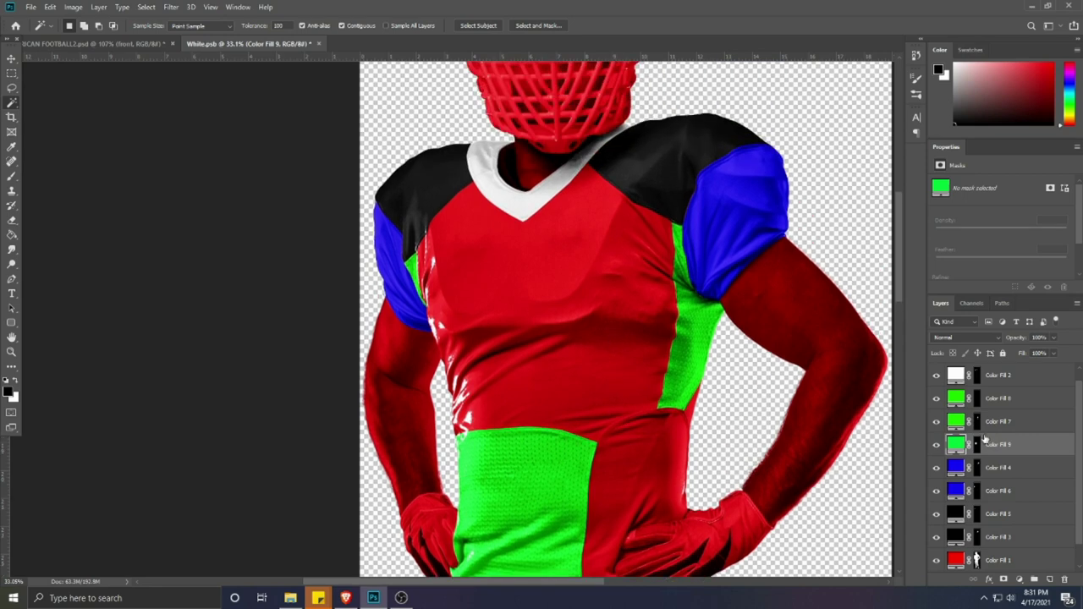
pyautogui.scroll(-1, 985, 437)
pyautogui.scroll(-2, 478, 355)
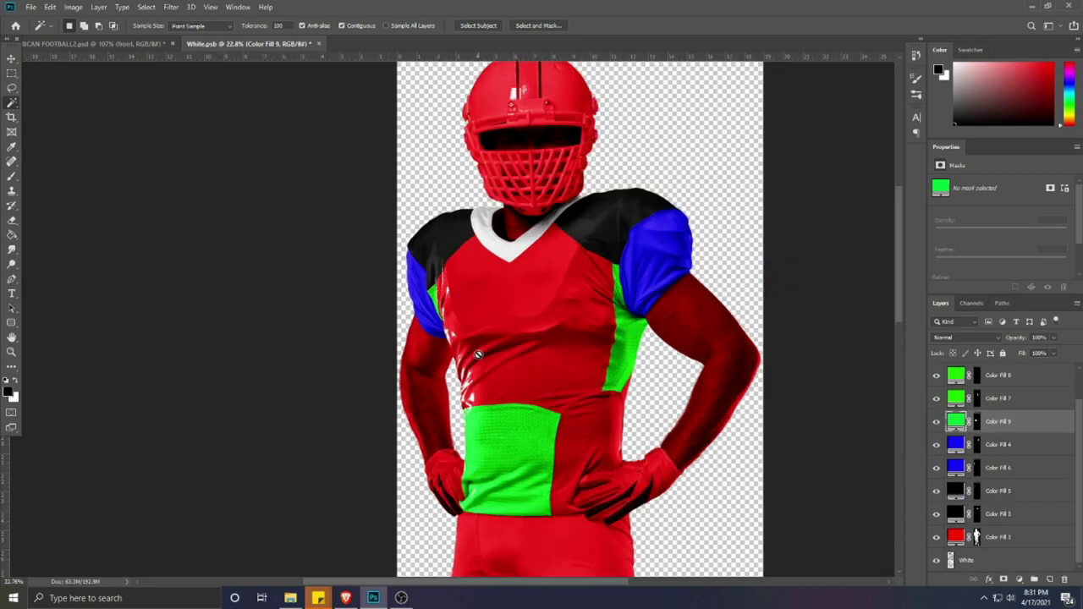
pyautogui.click(11, 73)
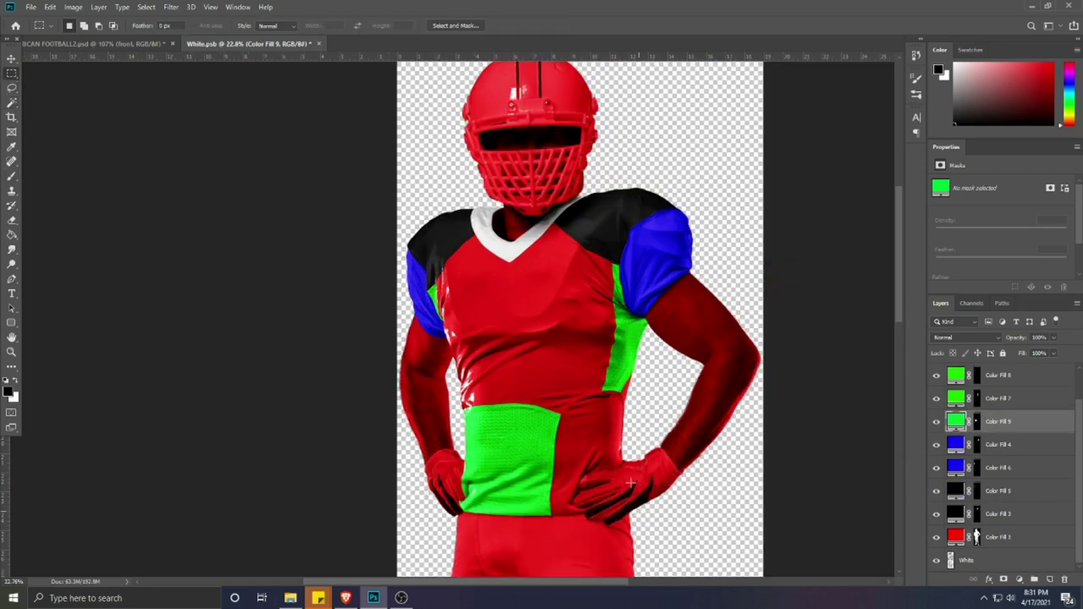
pyautogui.scroll(-2, 582, 462)
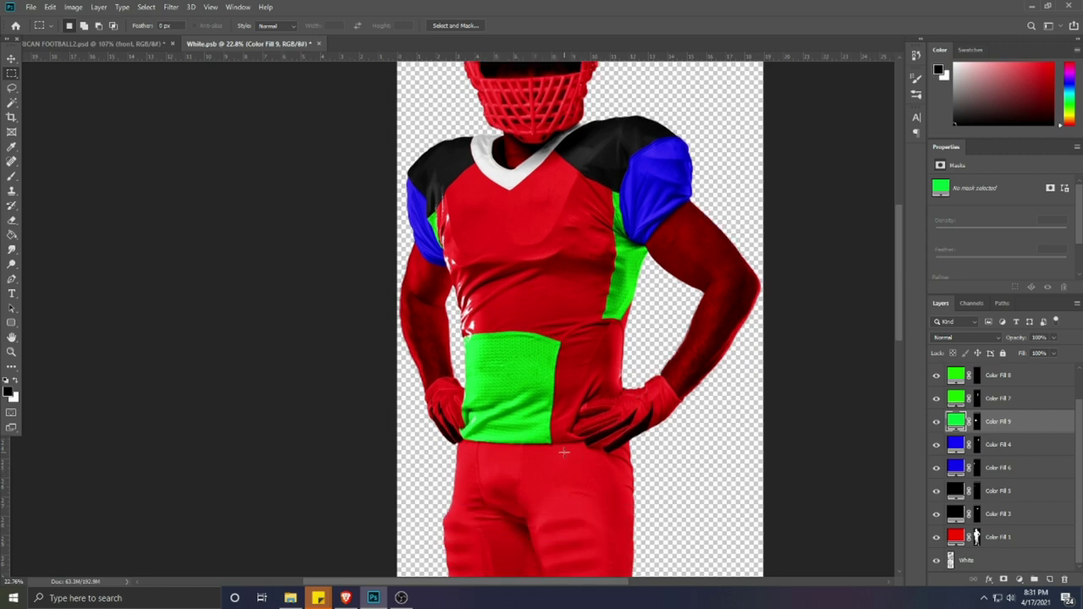
pyautogui.scroll(2, 545, 431)
pyautogui.scroll(-1, 531, 406)
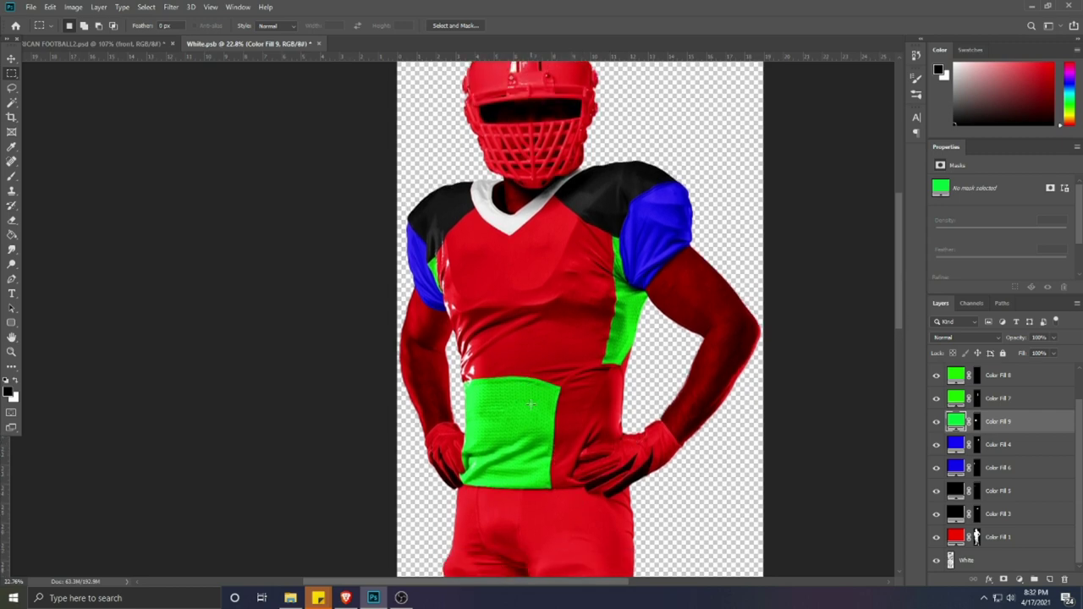
# Step: Trace a closed path around the glove below the green side panel, following each finger and the cuff edge
pyautogui.click(12, 279)
pyautogui.scroll(9, 575, 498)
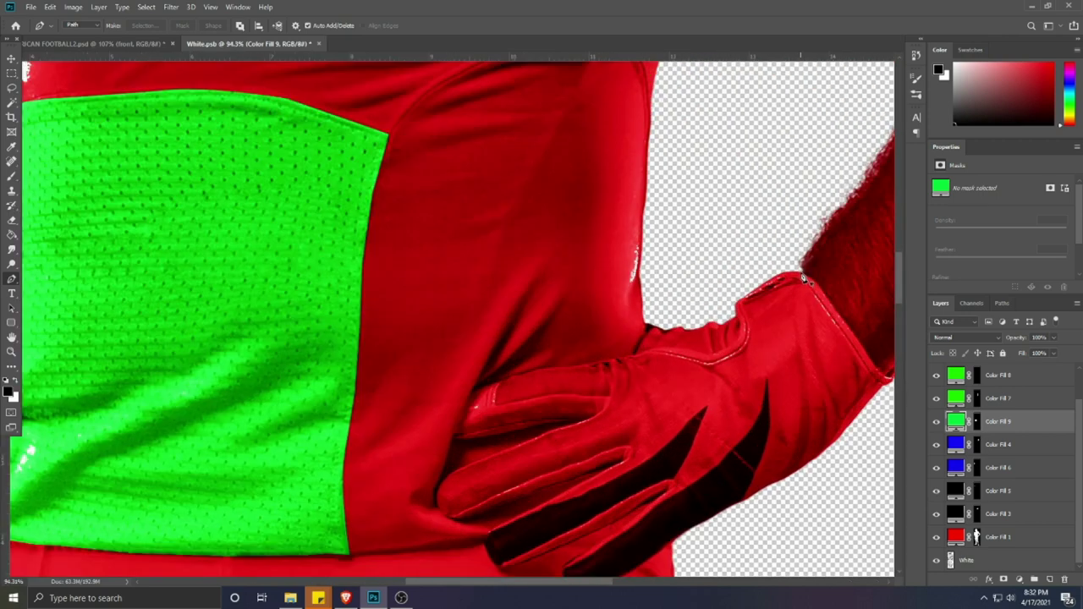
pyautogui.click(801, 272)
pyautogui.click(727, 289)
pyautogui.click(664, 304)
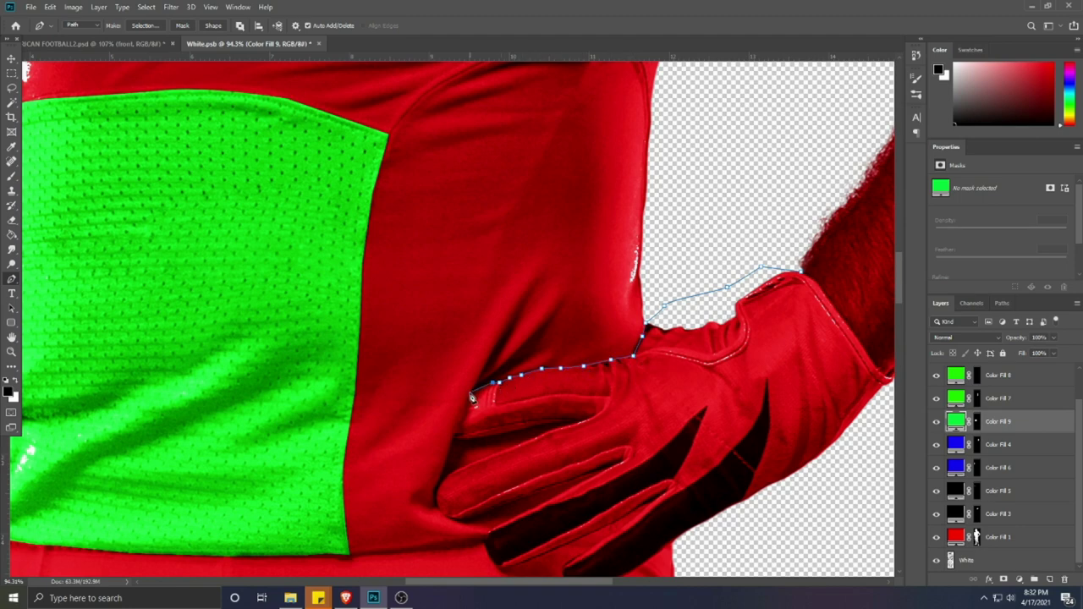
pyautogui.click(524, 442)
pyautogui.moveTo(524, 442); pyautogui.dragTo(627, 371)
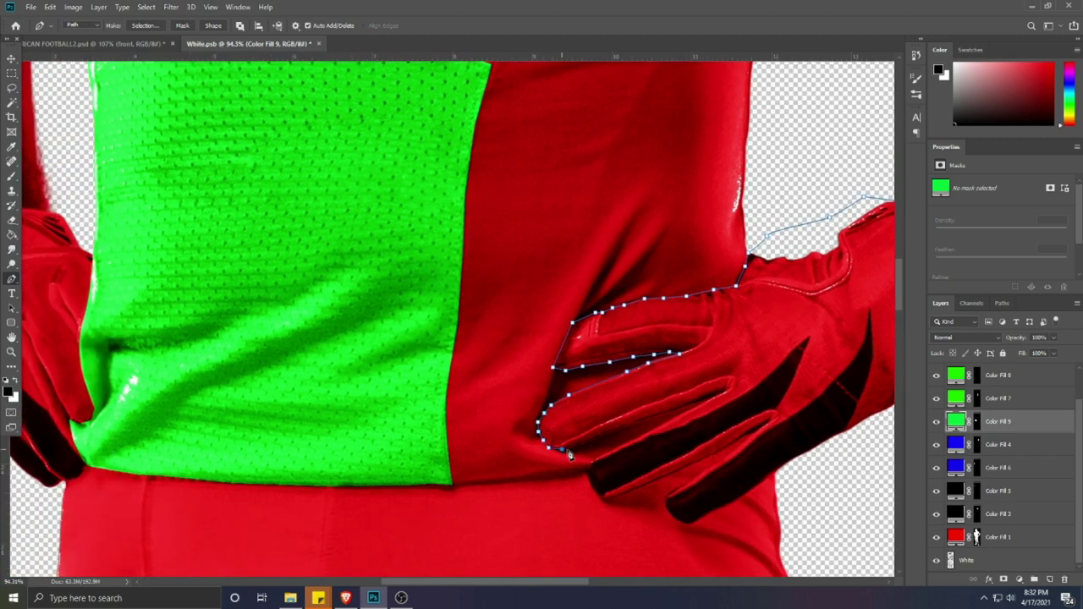
pyautogui.click(635, 427)
pyautogui.click(672, 412)
pyautogui.click(693, 464)
pyautogui.moveTo(777, 424); pyautogui.dragTo(659, 411)
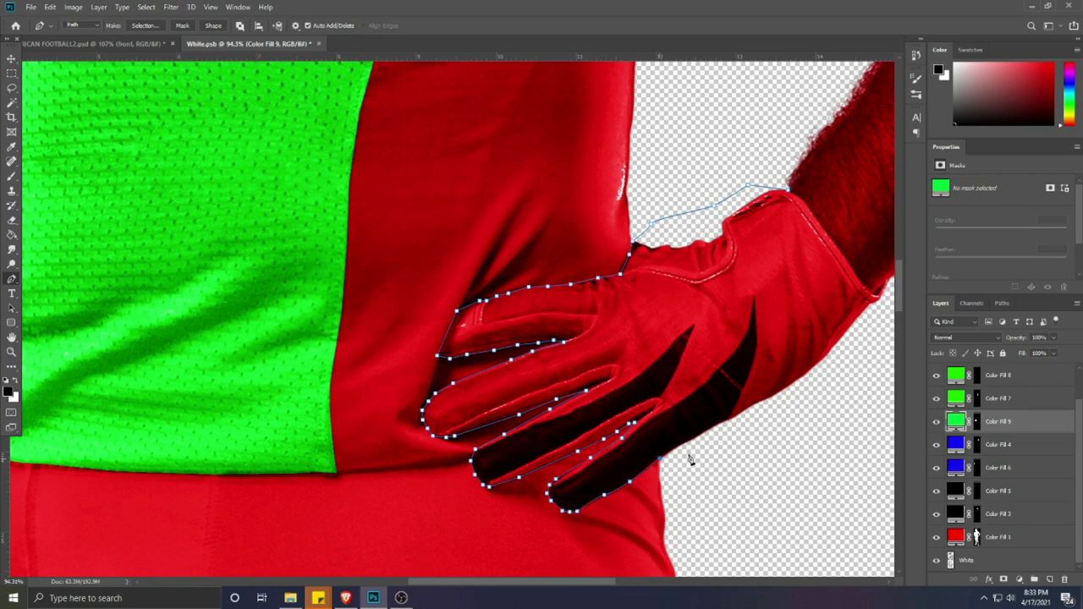
pyautogui.moveTo(863, 379); pyautogui.dragTo(658, 462)
pyautogui.click(636, 461)
pyautogui.click(684, 364)
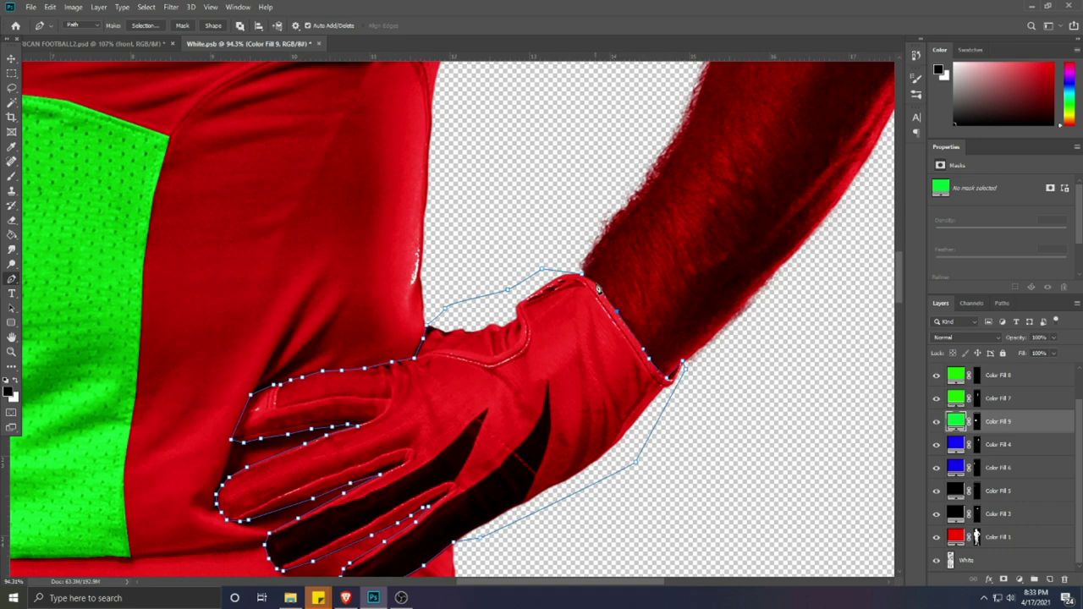
pyautogui.scroll(-3, 584, 281)
# Step: Convert the glove path to a selection and subtract the transparent background from it using the White layer
pyautogui.hotkey('ctrl', 'Return')
pyautogui.press('w')
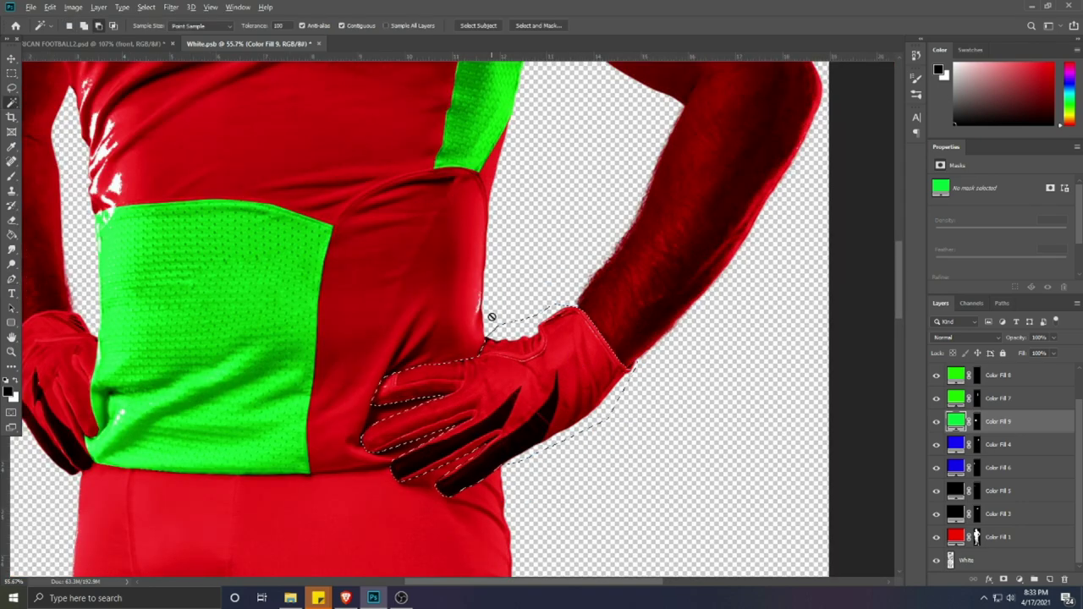
pyautogui.click(993, 562)
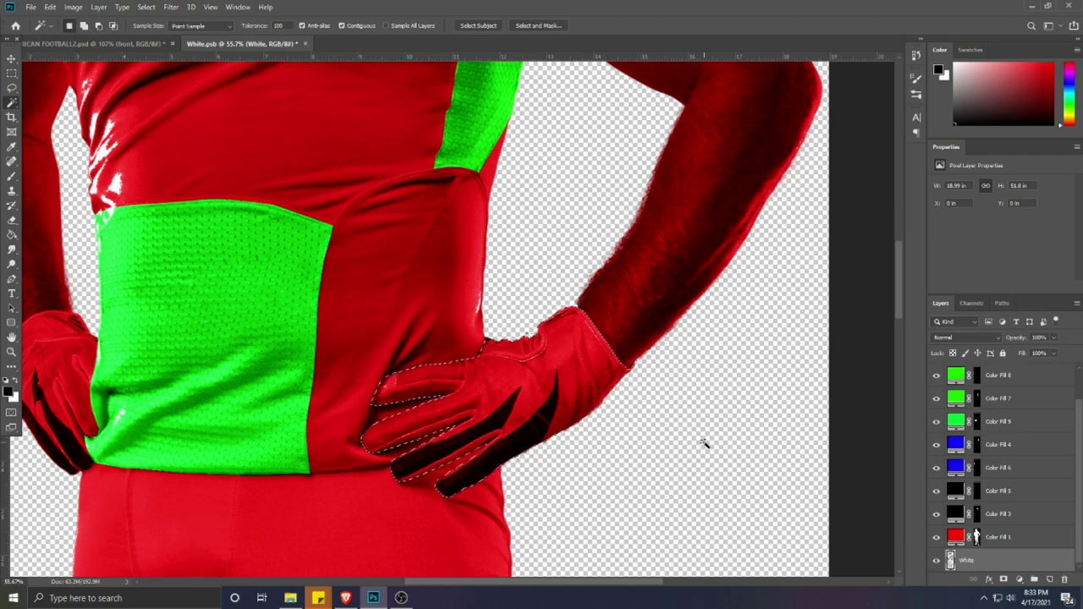
# Step: Add a white solid color fill layer for the selected glove and move it directly above Color Fill 8
pyautogui.click(1033, 581)
pyautogui.click(999, 386)
pyautogui.click(922, 382)
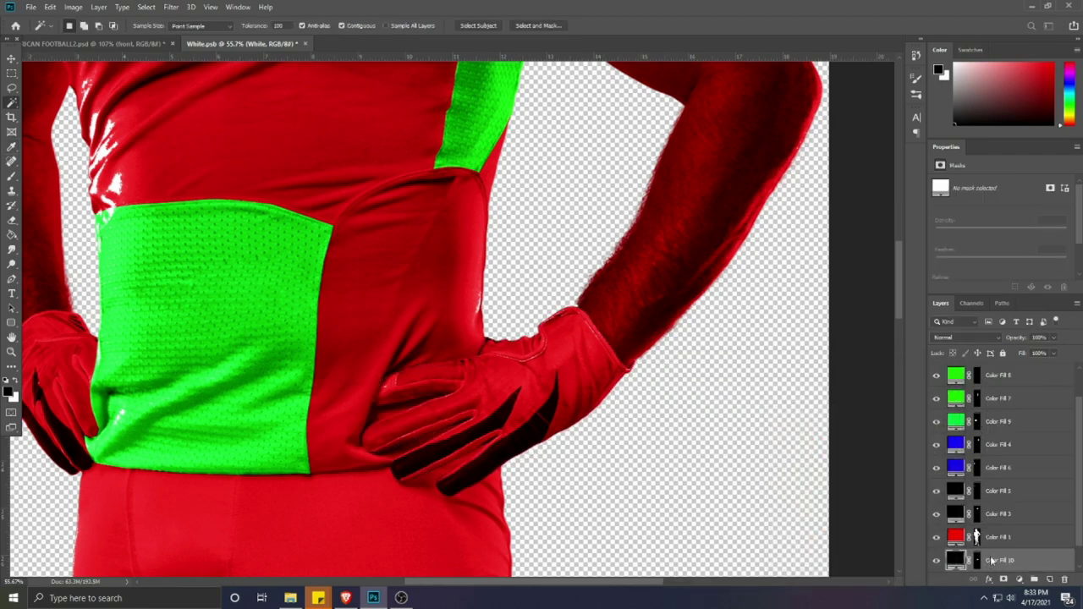
pyautogui.moveTo(1003, 560); pyautogui.dragTo(992, 375)
pyautogui.scroll(-3, 610, 471)
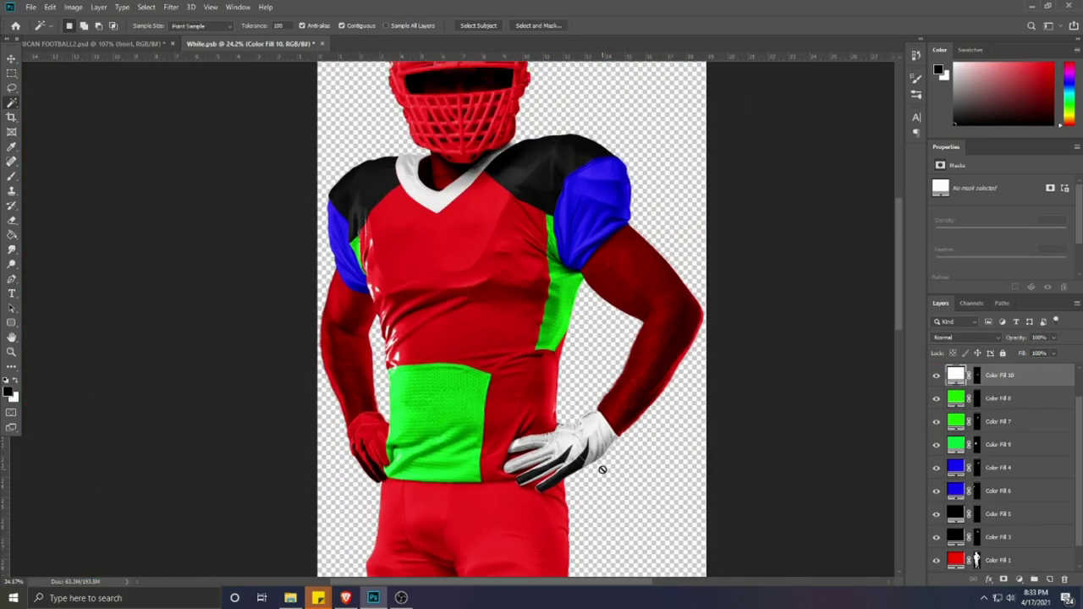
pyautogui.scroll(4, 600, 471)
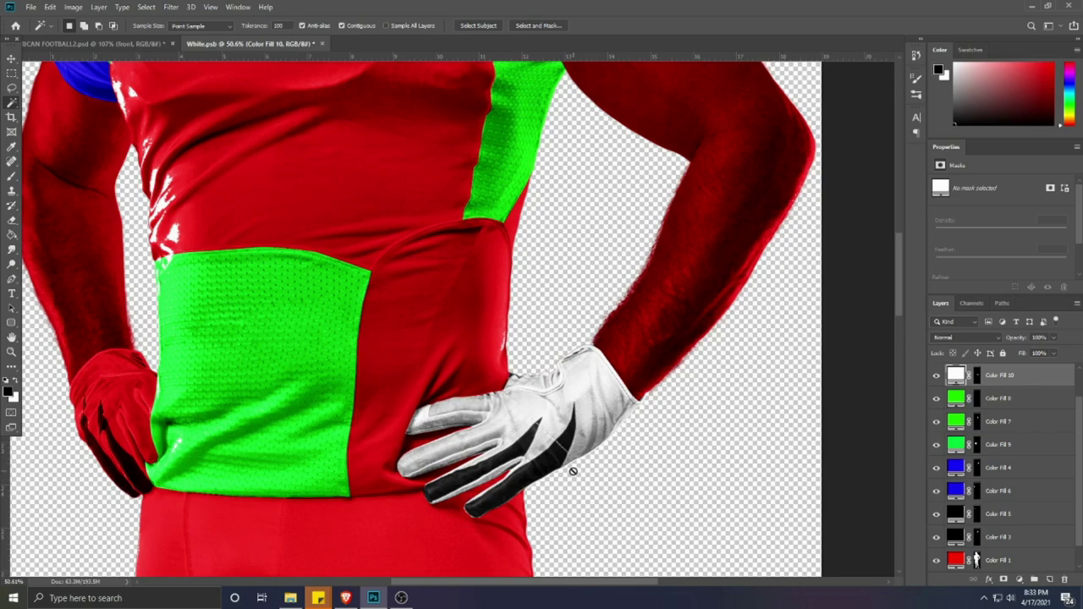
pyautogui.scroll(-3, 572, 472)
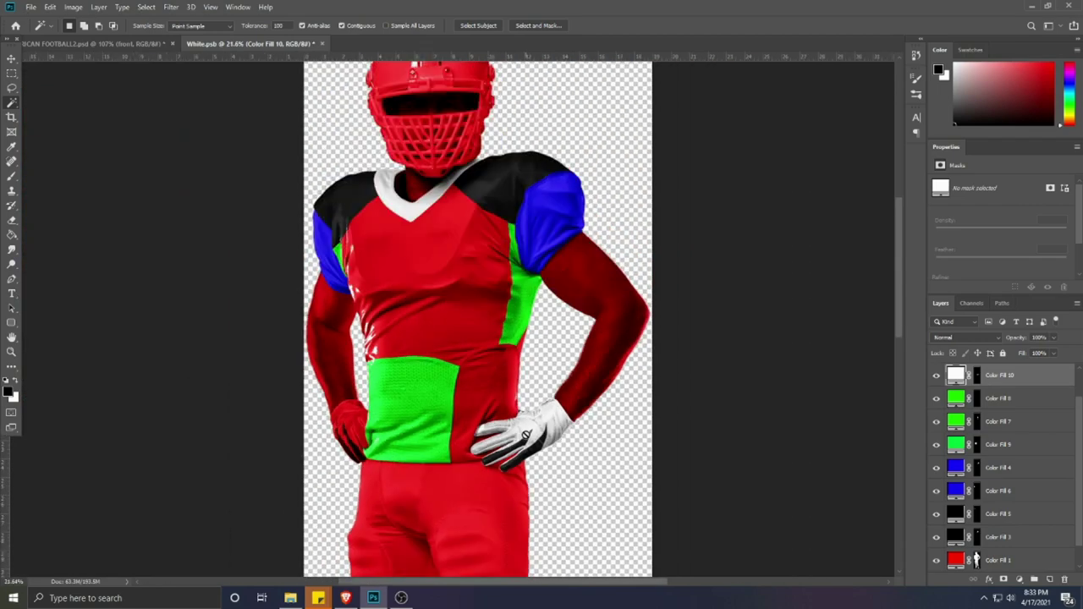
# Step: Trace a closed path around the second glove, beside the green mesh panel, following its cuff and running loosely outside the fingers
pyautogui.scroll(4, 474, 423)
pyautogui.click(12, 279)
pyautogui.scroll(4, 495, 346)
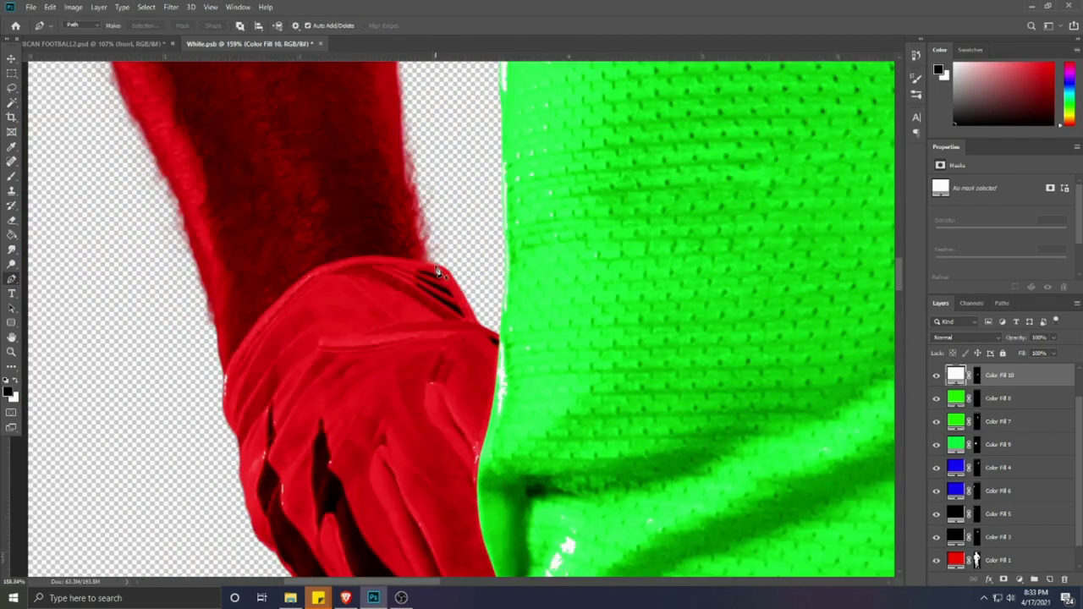
pyautogui.click(433, 261)
pyautogui.moveTo(352, 256); pyautogui.dragTo(334, 262)
pyautogui.click(297, 279)
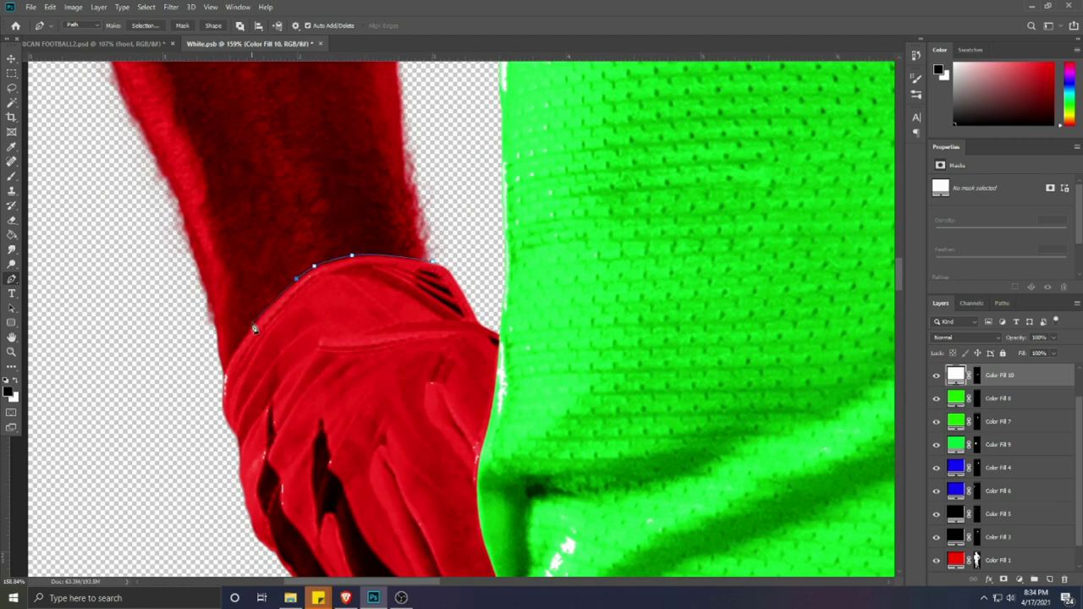
pyautogui.moveTo(214, 534); pyautogui.dragTo(184, 353)
pyautogui.click(183, 347)
pyautogui.click(248, 479)
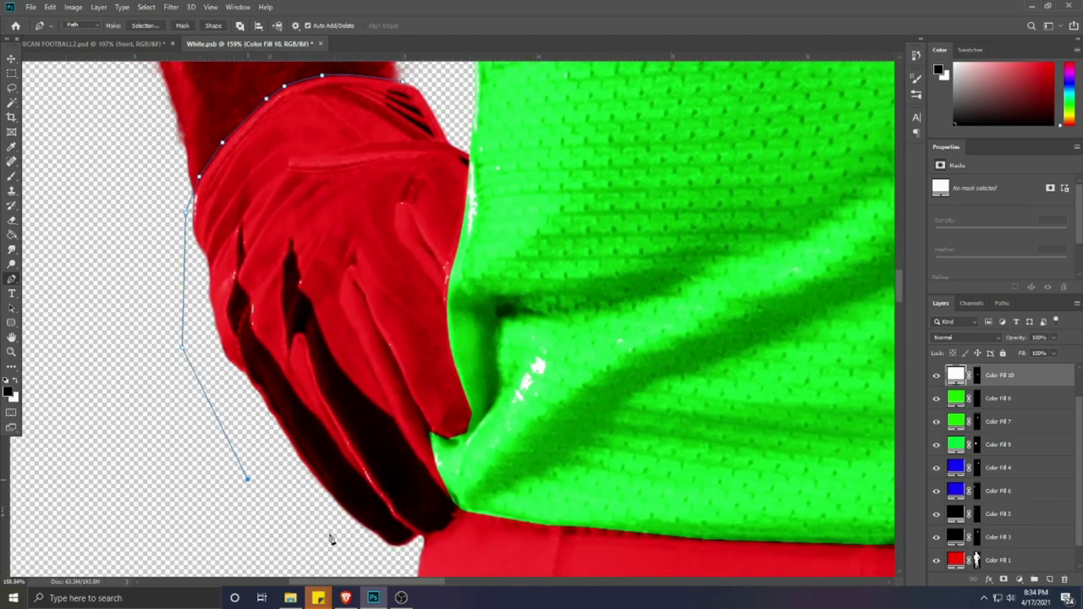
pyautogui.click(350, 544)
pyautogui.click(402, 552)
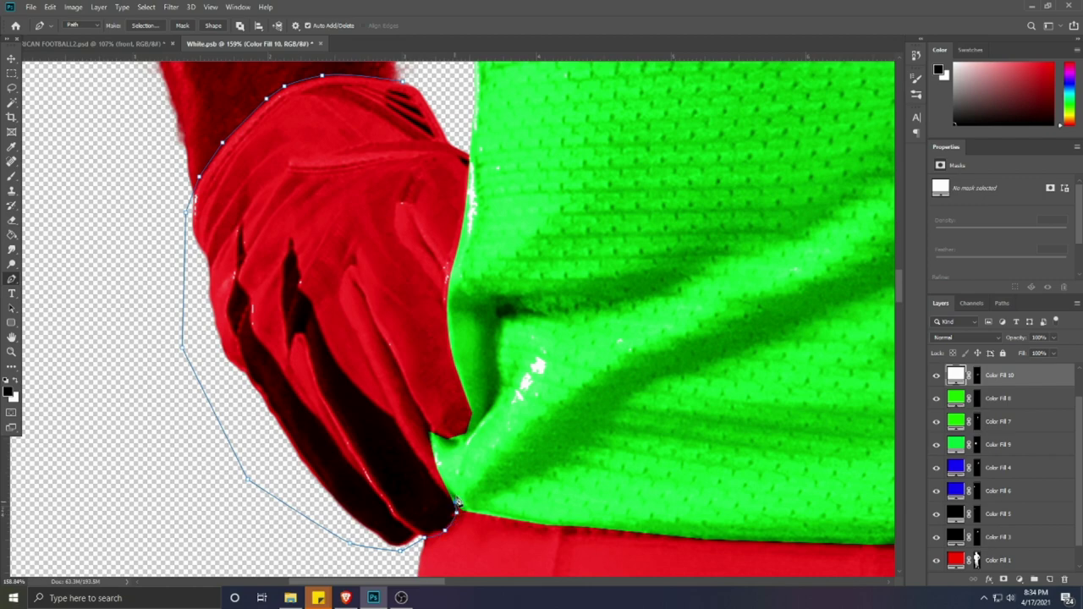
pyautogui.click(506, 388)
pyautogui.moveTo(501, 225); pyautogui.dragTo(498, 353)
pyautogui.click(497, 296)
pyautogui.click(465, 262)
pyautogui.click(400, 211)
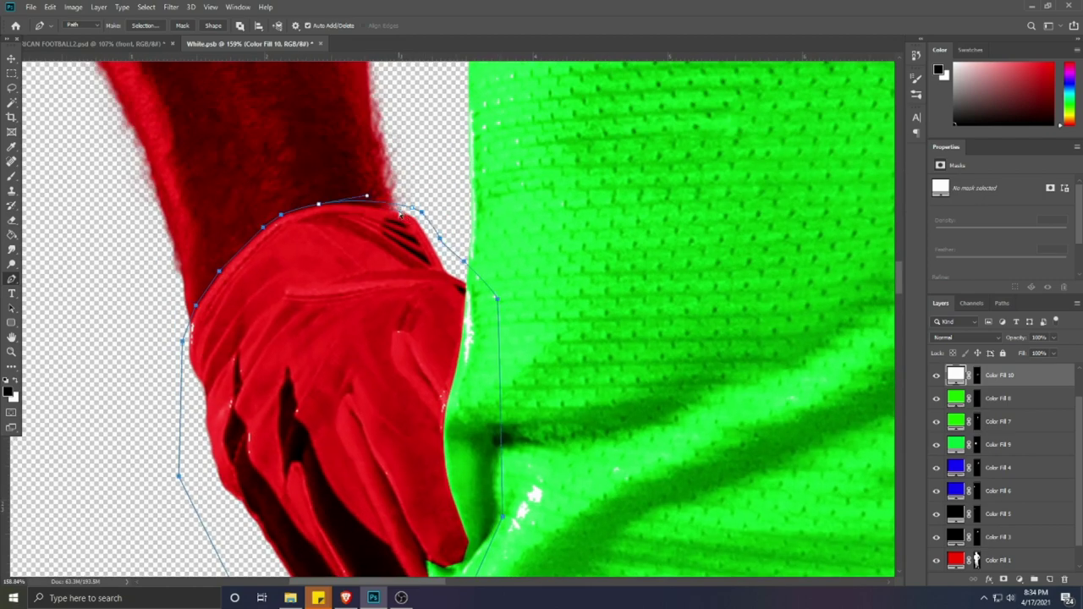
# Step: Convert the second glove's path to a selection and subtract the transparent background from it using the White layer
pyautogui.hotkey('ctrl', 'Return')
pyautogui.click(11, 103)
pyautogui.scroll(-1, 859, 491)
pyautogui.scroll(-1, 965, 558)
pyautogui.click(966, 560)
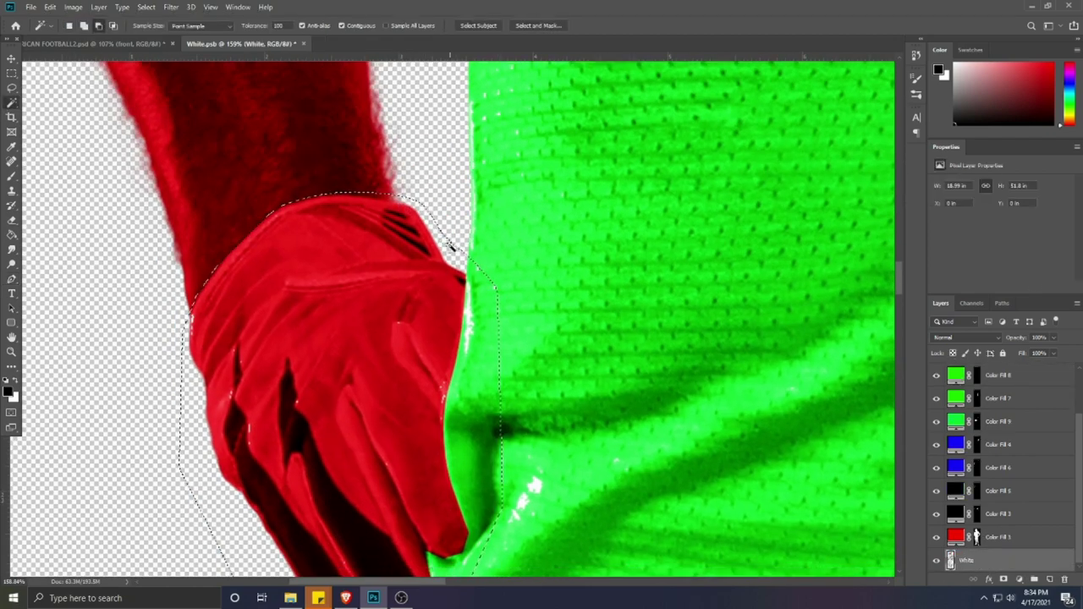
pyautogui.scroll(-3, 194, 446)
# Step: Add a white solid color fill layer for the selected glove and move it directly above Color Fill 10
pyautogui.click(1020, 581)
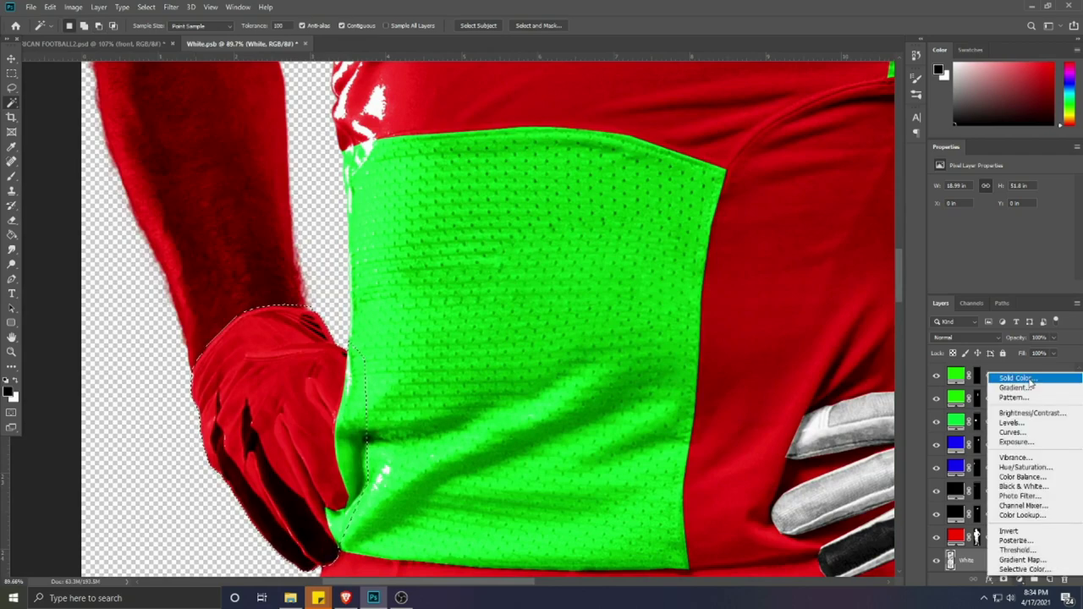
pyautogui.click(965, 377)
pyautogui.click(674, 389)
pyautogui.click(921, 382)
pyautogui.moveTo(993, 330); pyautogui.dragTo(1001, 401)
# Step: Load the green front panel's mask from Color Fill 9 as a selection and fill it black in Color Fill 11's mask
pyautogui.scroll(-4, 211, 351)
pyautogui.press('v')
pyautogui.click(359, 356)
pyautogui.keyDown('ctrl'); pyautogui.click(976, 504); pyautogui.keyUp('ctrl')
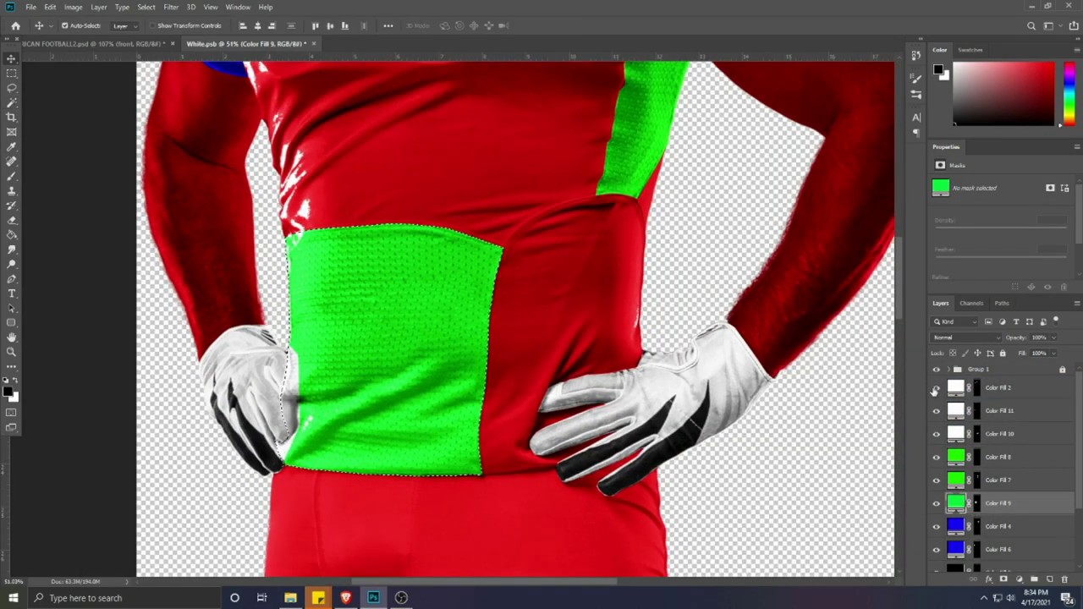
pyautogui.click(937, 411)
pyautogui.click(937, 411)
pyautogui.click(977, 411)
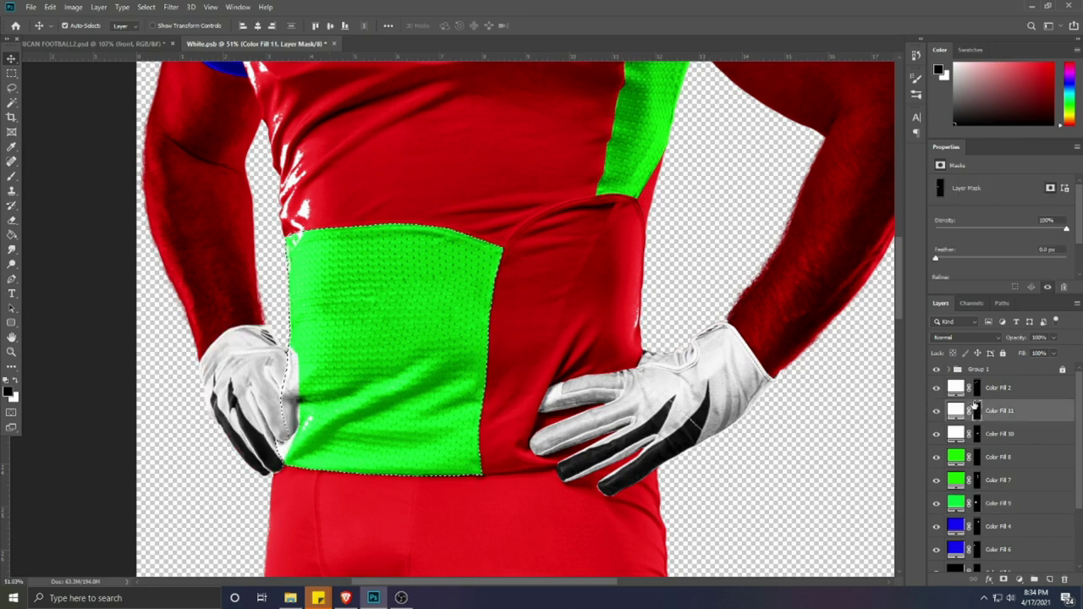
pyautogui.hotkey('alt', 'BackSpace')
pyautogui.hotkey('ctrl', 'd')
pyautogui.scroll(-3, 414, 438)
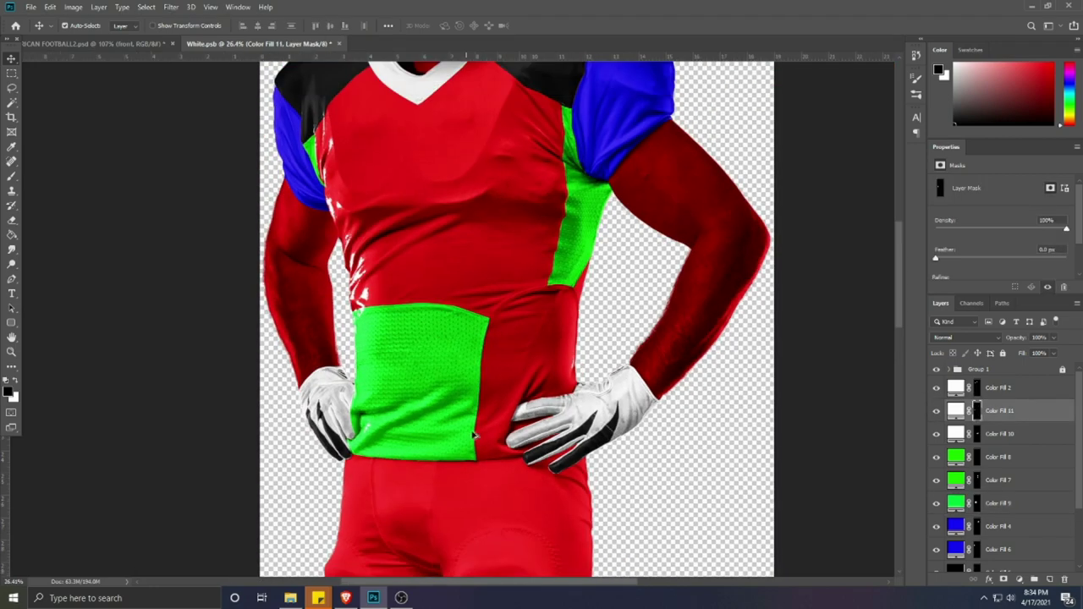
# Step: Start a path at the green front panel's lower corner and trace along the jersey hem to the glove's fingertip
pyautogui.click(10, 280)
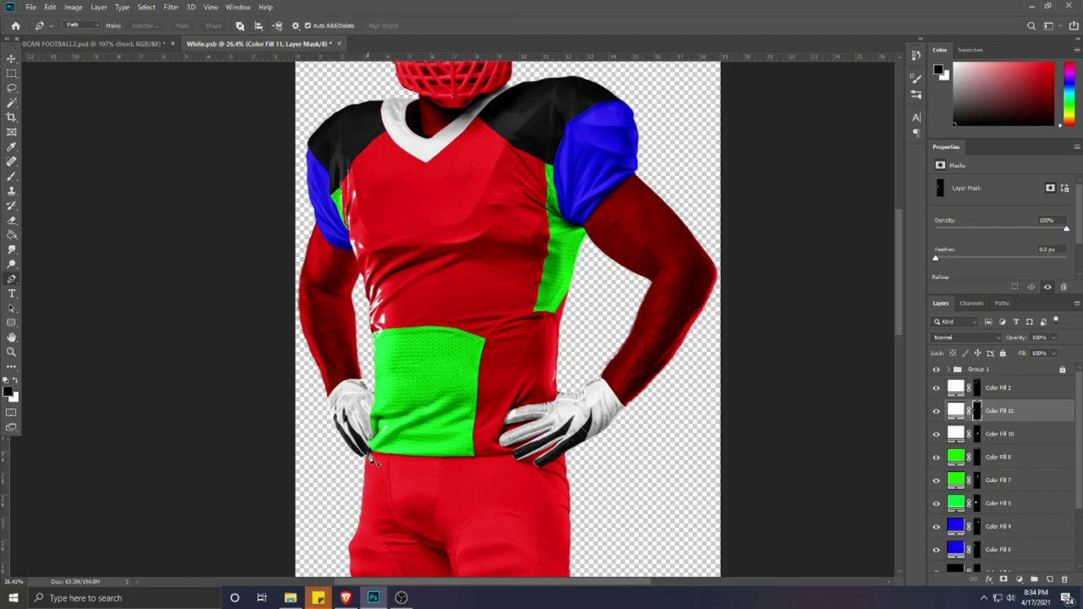
pyautogui.scroll(5, 505, 455)
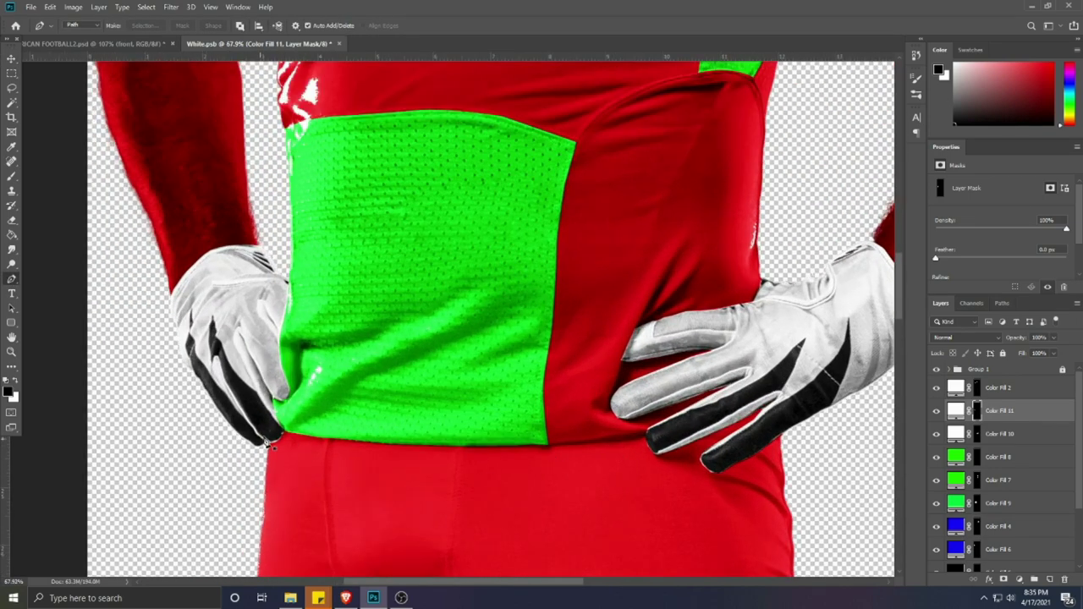
pyautogui.scroll(-2, 275, 426)
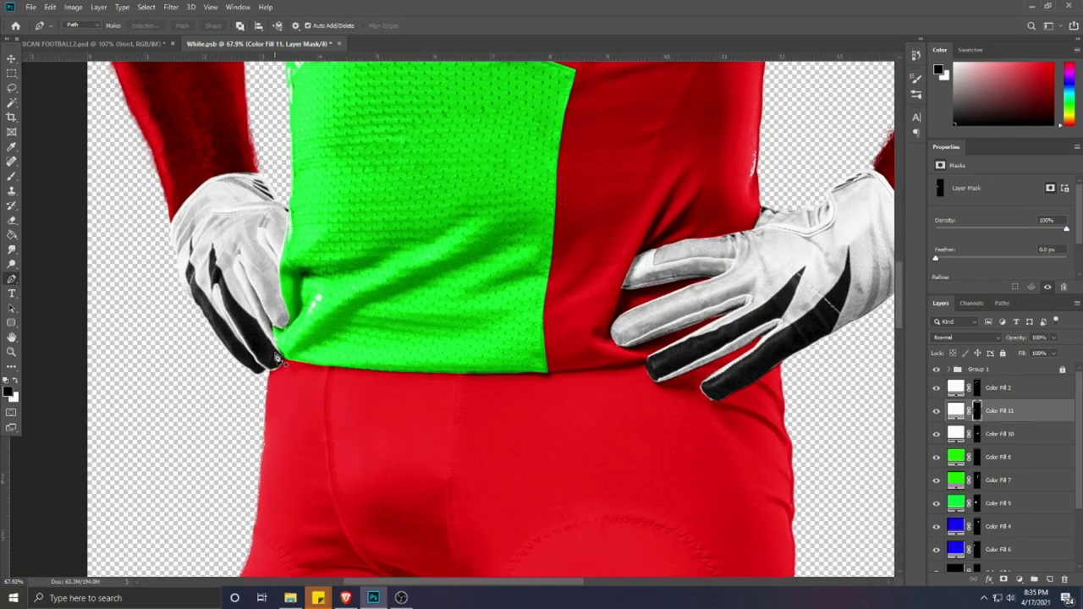
pyautogui.scroll(2, 550, 474)
pyautogui.scroll(3, 284, 455)
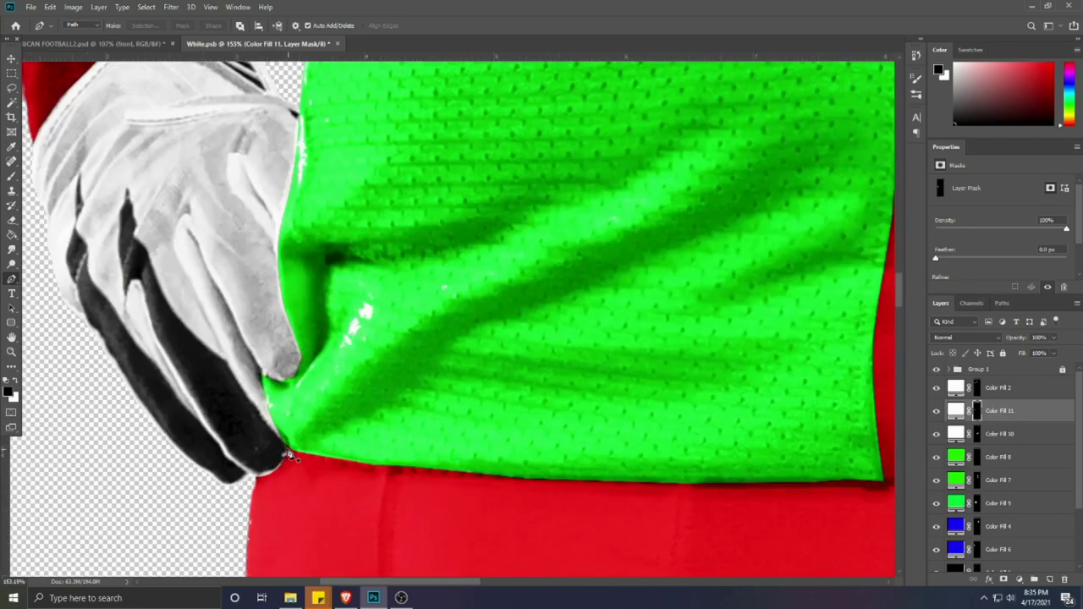
pyautogui.scroll(-3, 306, 449)
pyautogui.scroll(-2, 348, 462)
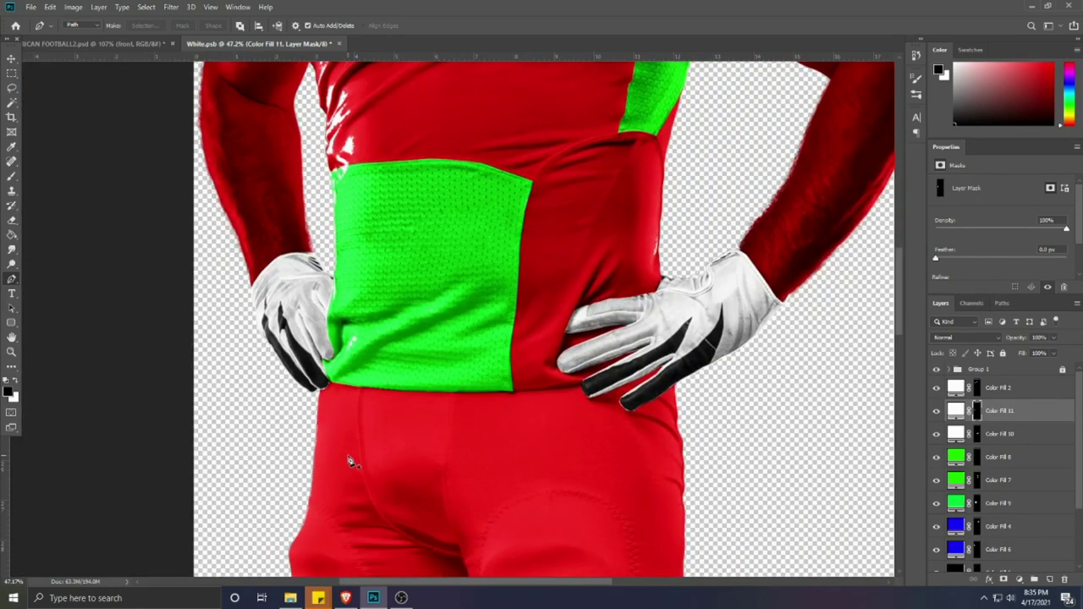
pyautogui.scroll(3, 519, 392)
pyautogui.click(503, 392)
pyautogui.click(556, 386)
pyautogui.click(631, 381)
pyautogui.click(668, 378)
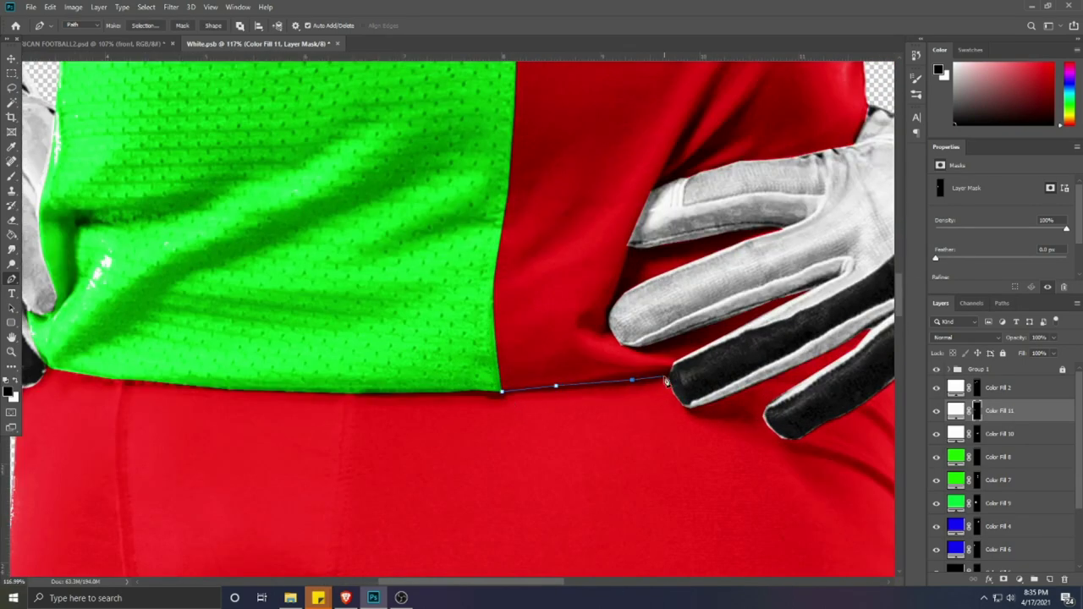
# Step: Continue the path loosely around the torso, through the sleeves, shoulders and collar, and close it across the green front panel
pyautogui.scroll(-2, 651, 388)
pyautogui.scroll(-4, 652, 392)
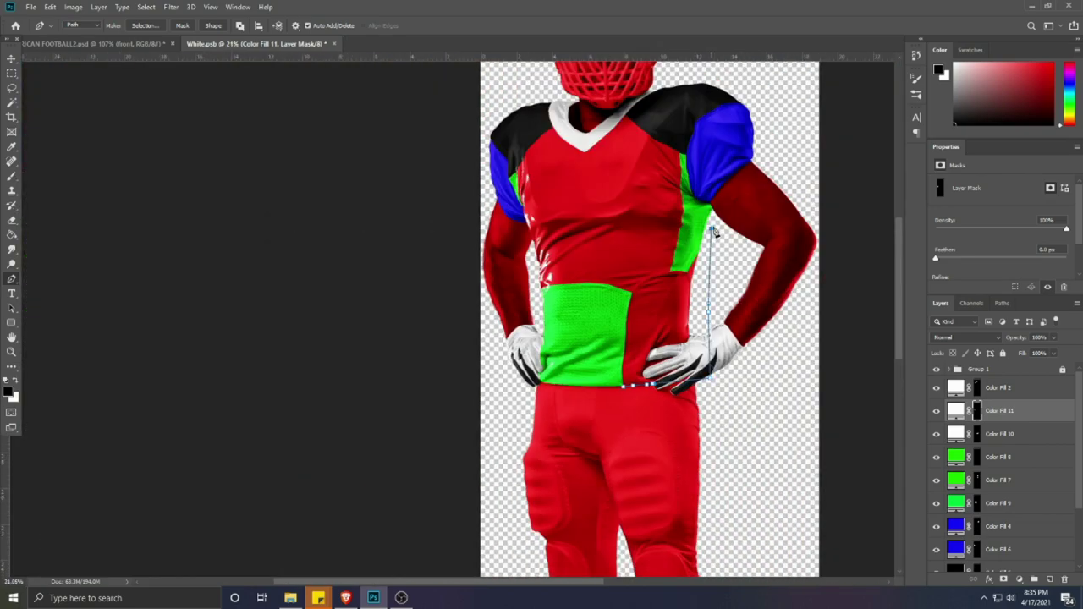
pyautogui.click(624, 111)
pyautogui.click(589, 135)
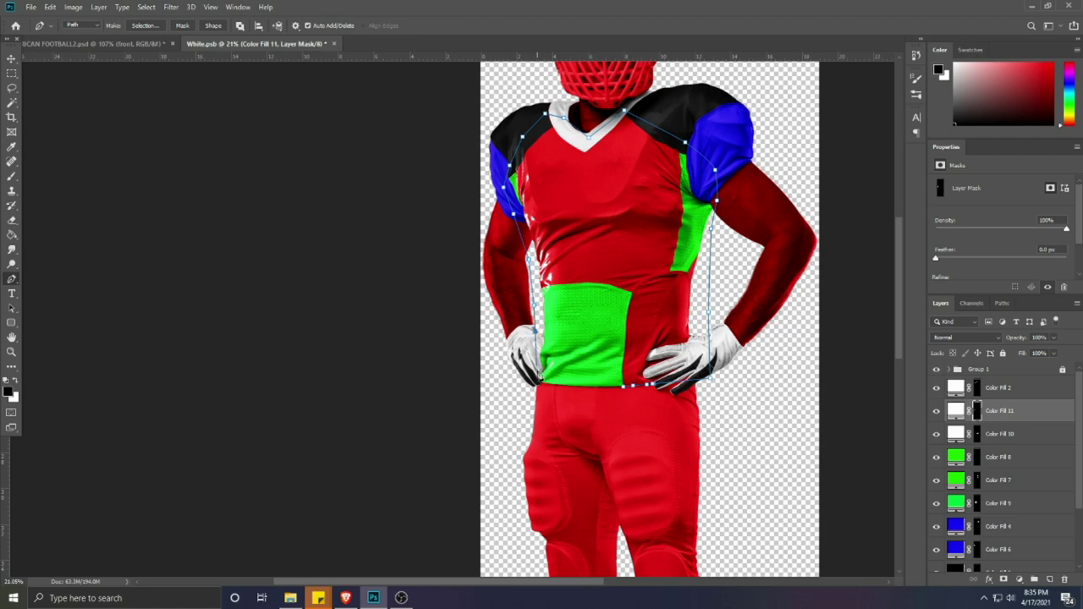
pyautogui.scroll(2, 539, 390)
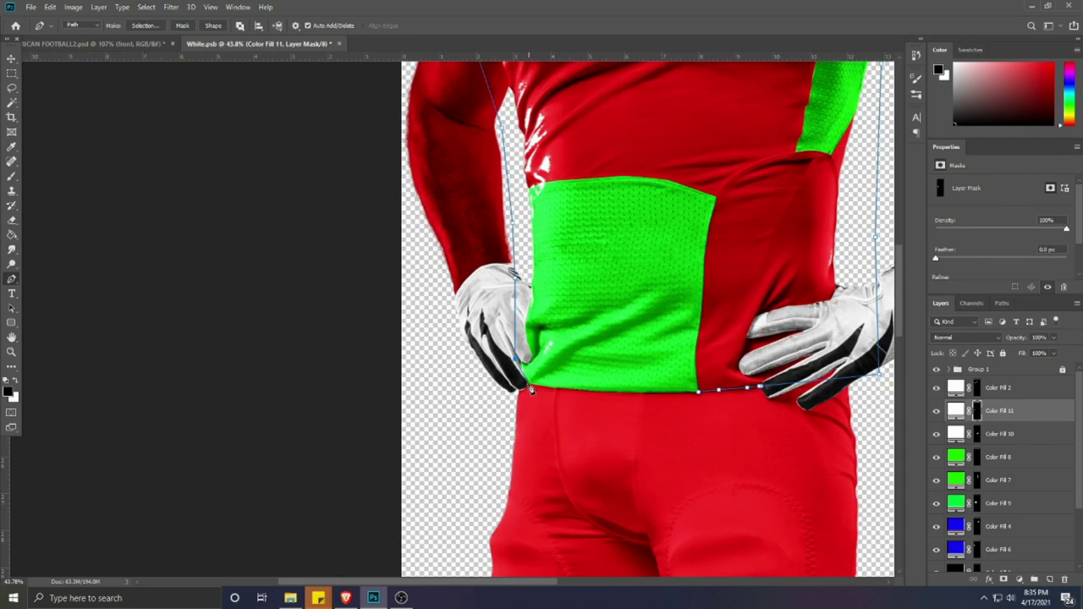
pyautogui.click(699, 394)
# Step: Convert the jersey body path to a selection and subtract the transparent background from it using the White layer
pyautogui.scroll(-3, 1016, 543)
pyautogui.click(982, 558)
pyautogui.click(982, 568)
pyautogui.click(12, 104)
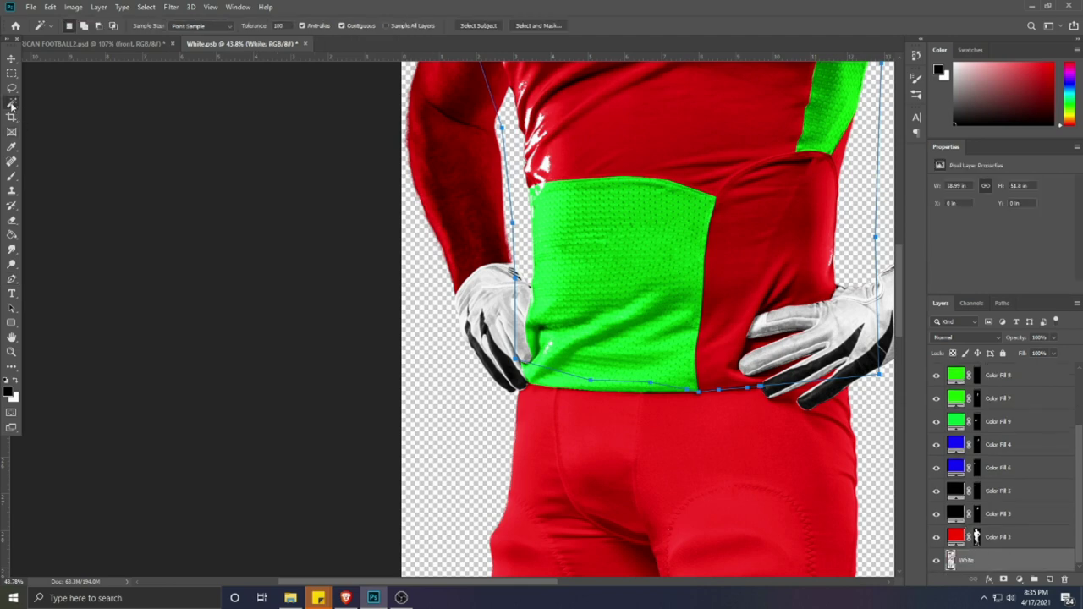
pyautogui.scroll(-2, 770, 218)
pyautogui.click(690, 249)
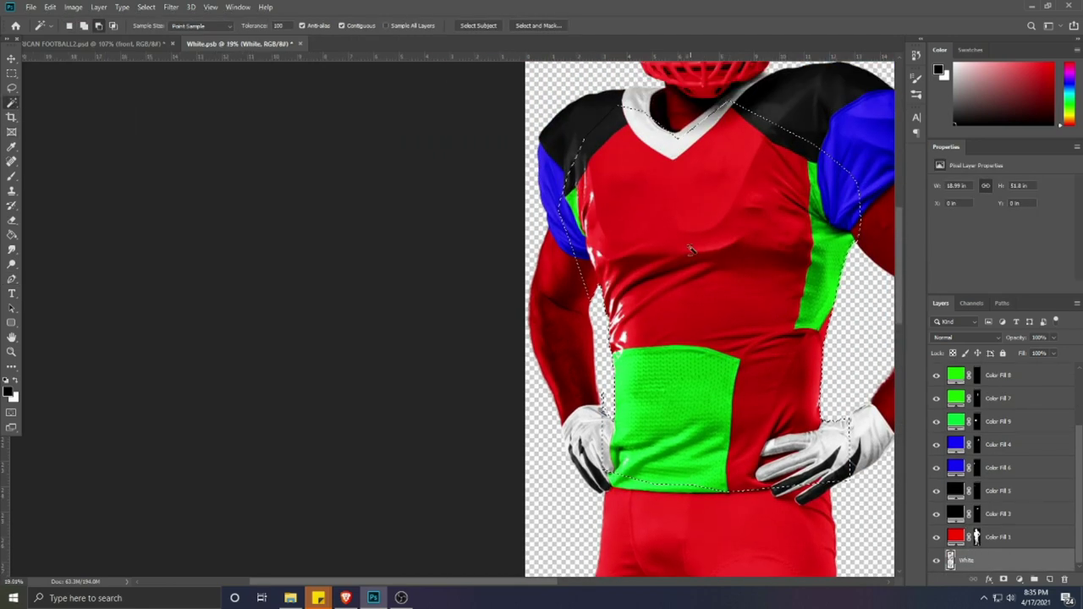
pyautogui.scroll(-1, 690, 249)
pyautogui.scroll(1, 662, 383)
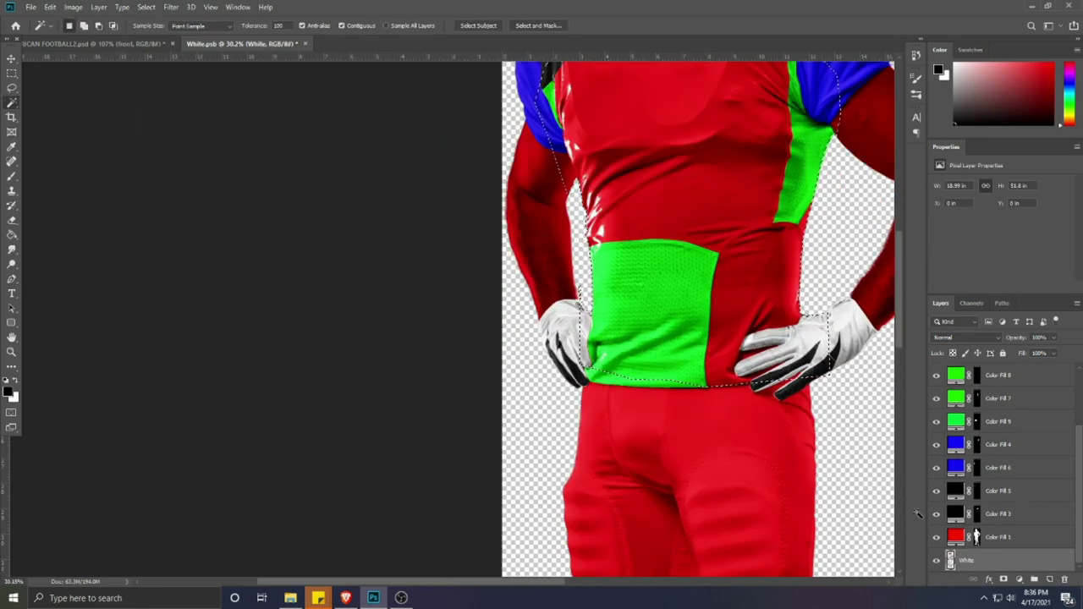
# Step: Add a black (000000) solid color fill layer for the selected jersey body directly above Color Fill 1
pyautogui.click(1004, 537)
pyautogui.click(1020, 579)
pyautogui.click(1002, 377)
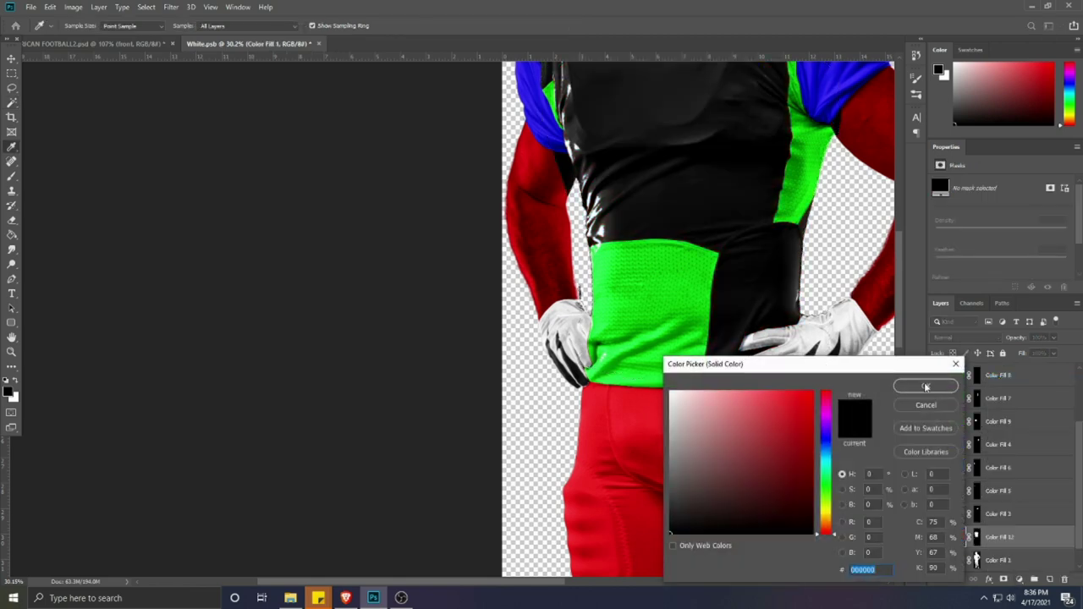
pyautogui.click(926, 387)
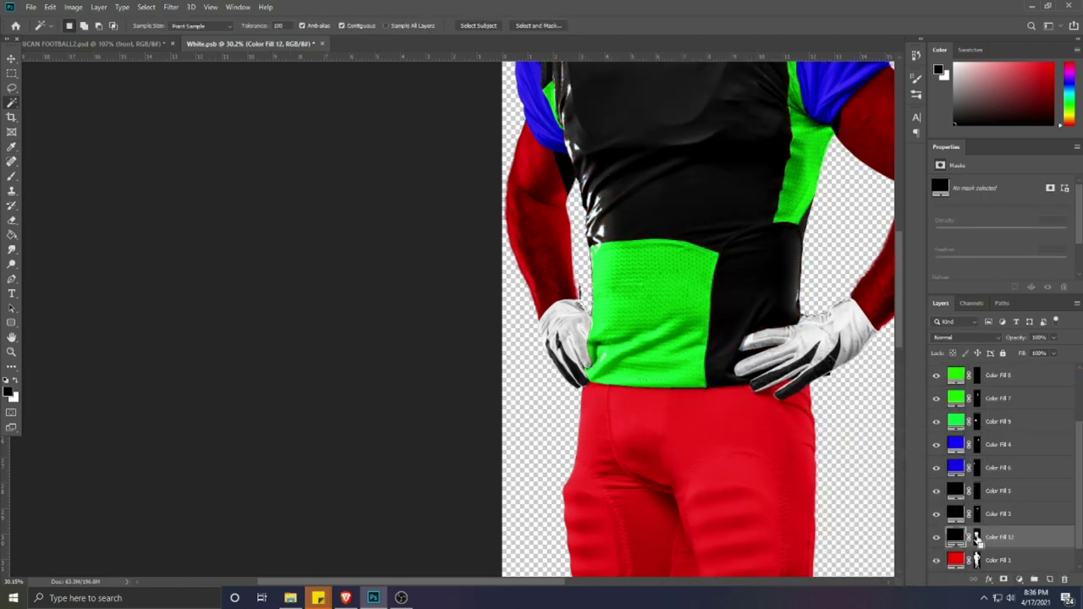
# Step: Load Color Fill 12's mask as a selection to check its outline, and deselect it
pyautogui.click(979, 538)
pyautogui.scroll(2, 982, 423)
pyautogui.scroll(2, 982, 409)
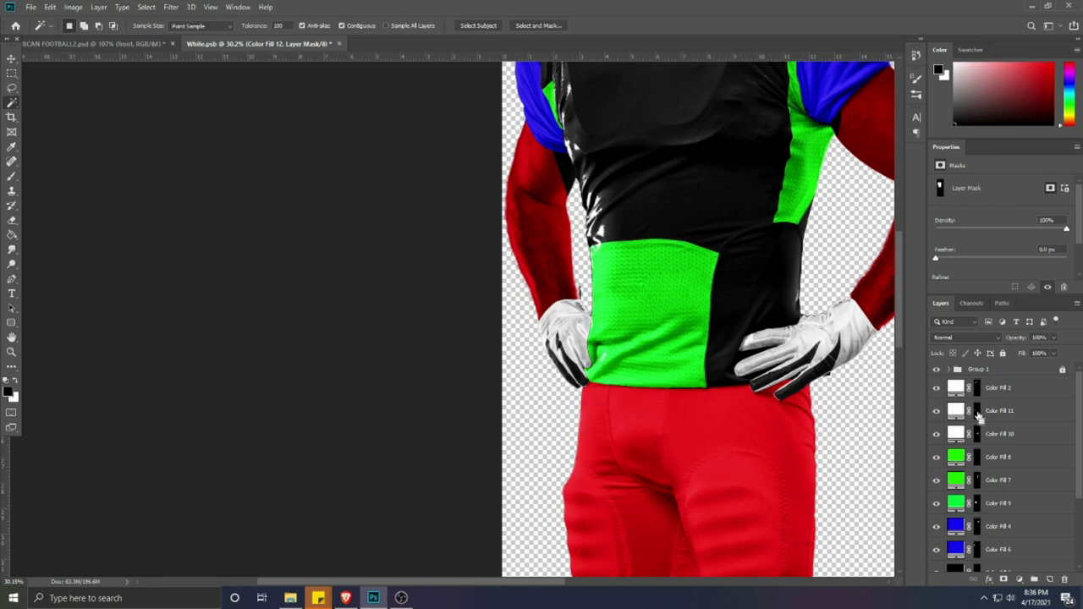
pyautogui.scroll(-3, 979, 414)
pyautogui.keyDown('ctrl'); pyautogui.click(978, 549); pyautogui.keyUp('ctrl')
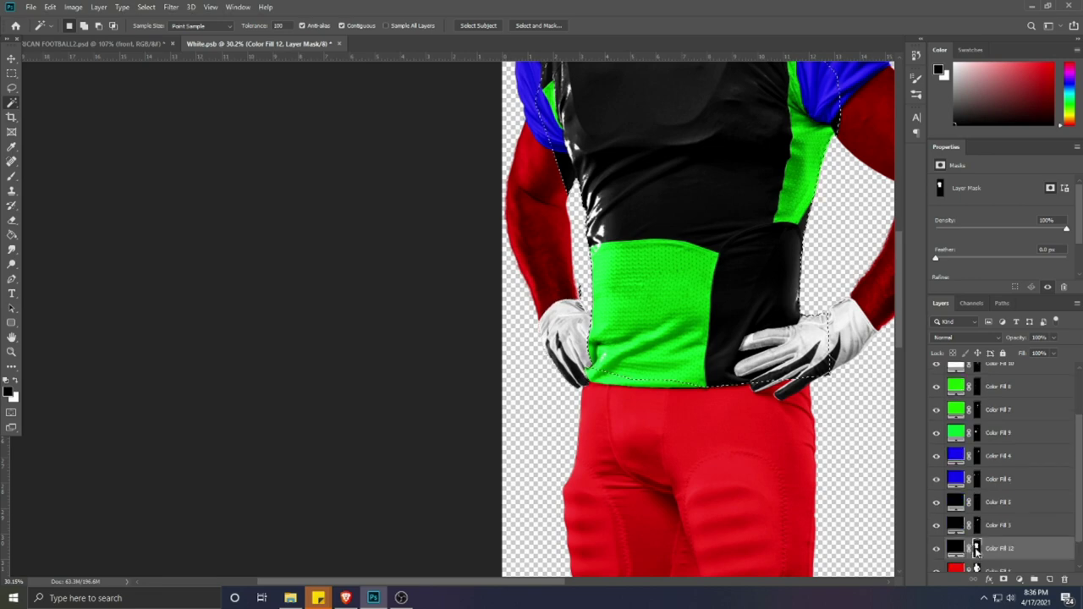
pyautogui.hotkey('ctrl', 'd')
pyautogui.press('b')
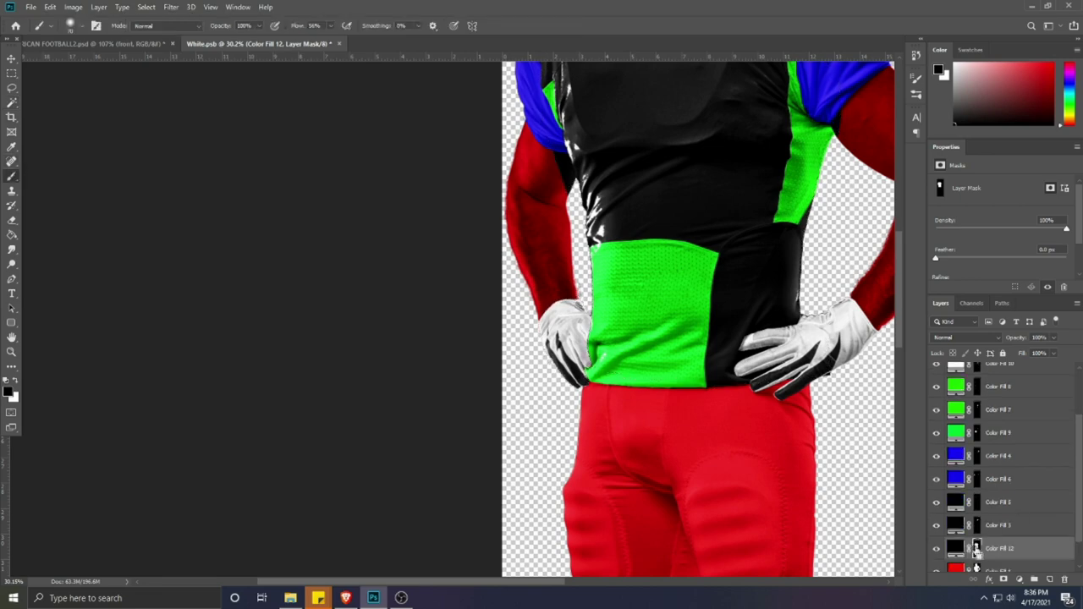
pyautogui.press('v')
# Step: Load the Color Fill 10 glove mask as a selection and remove that area from Color Fill 12's mask
pyautogui.click(826, 340)
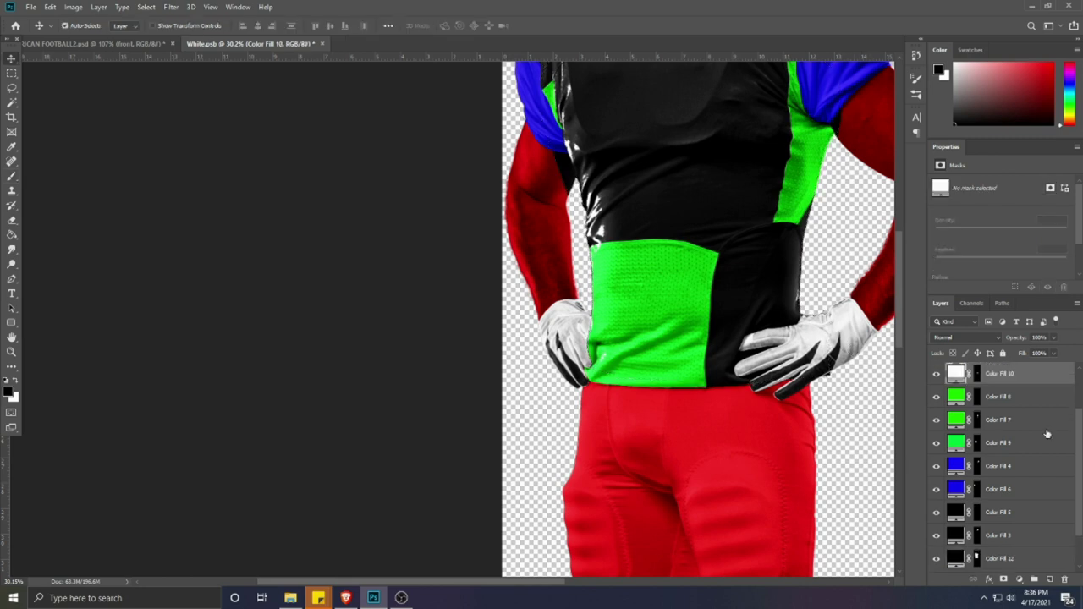
pyautogui.keyDown('ctrl'); pyautogui.click(978, 377); pyautogui.keyUp('ctrl')
pyautogui.scroll(-3, 985, 502)
pyautogui.click(976, 514)
pyautogui.keyDown('ctrl'); pyautogui.click(977, 513); pyautogui.keyUp('ctrl')
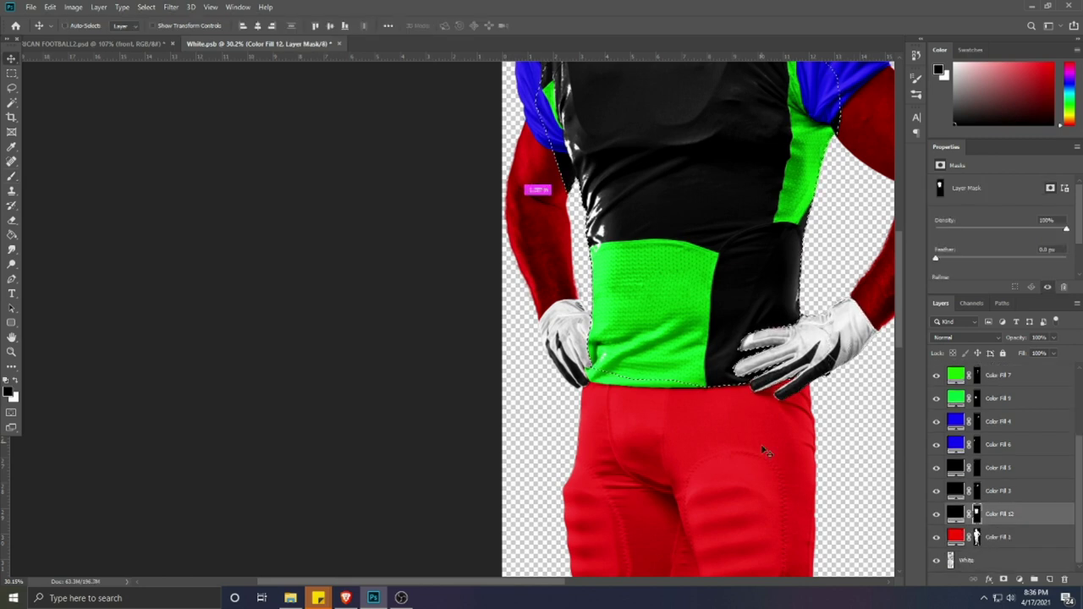
# Step: Load the green front panel's Color Fill 9 mask as a selection and remove that area from Color Fill 12's mask
pyautogui.scroll(5, 764, 451)
pyautogui.hotkey('ctrl', 'd')
pyautogui.click(936, 399)
pyautogui.click(936, 399)
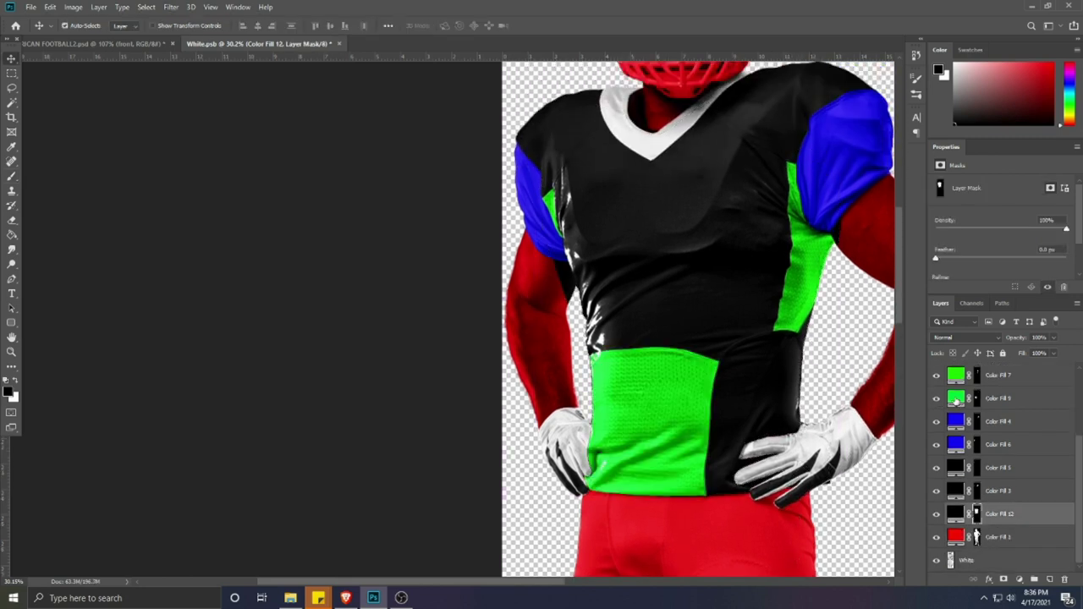
pyautogui.keyDown('ctrl'); pyautogui.click(978, 399); pyautogui.keyUp('ctrl')
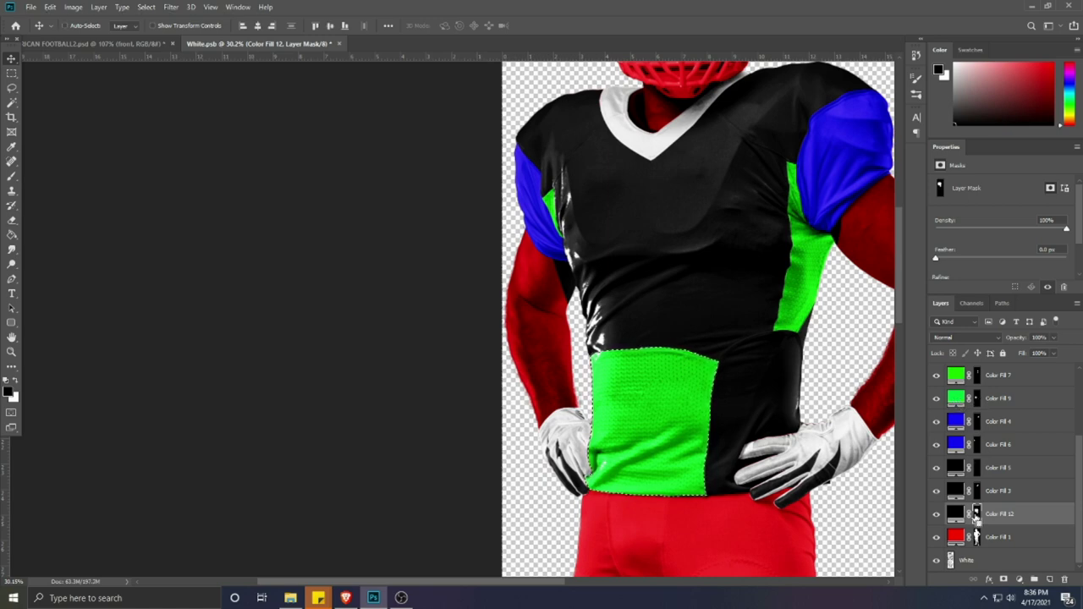
pyautogui.hotkey('ctrl', 'd')
# Step: Remove the long green side panel (Color Fill 7) and the larger blue sleeve (Color Fill 4) from Color Fill 12's mask
pyautogui.keyDown('ctrl'); pyautogui.click(978, 375); pyautogui.keyUp('ctrl')
pyautogui.scroll(3, 804, 247)
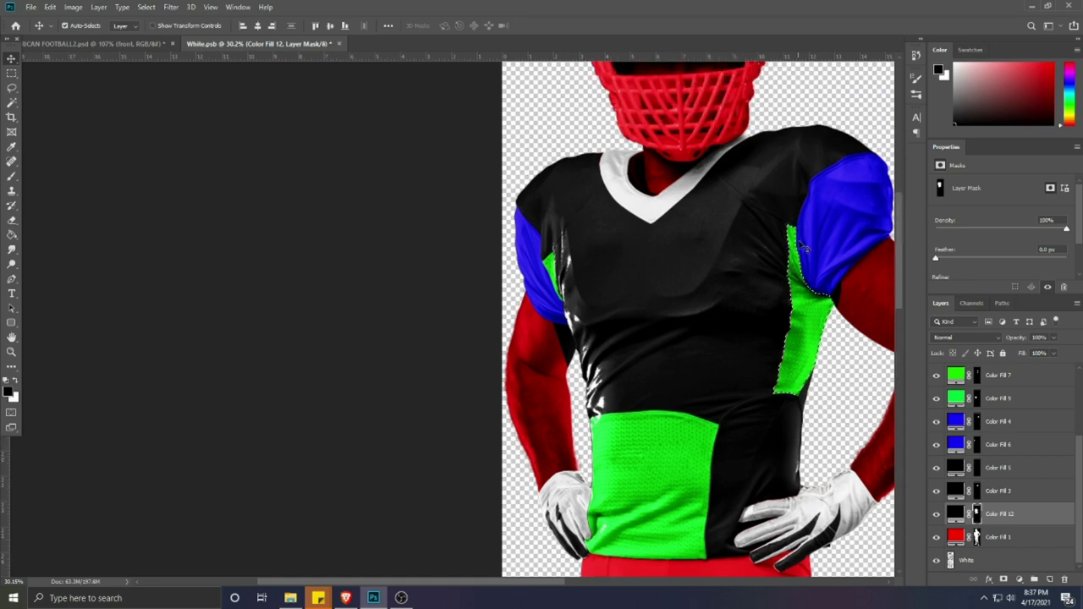
pyautogui.keyDown('ctrl'); pyautogui.click(977, 514); pyautogui.keyUp('ctrl')
pyautogui.hotkey('ctrl', 'd')
pyautogui.click(978, 426)
pyautogui.keyDown('ctrl'); pyautogui.click(978, 423); pyautogui.keyUp('ctrl')
pyautogui.click(976, 514)
pyautogui.hotkey('ctrl', 'd')
# Step: Load the black shoulder's Color Fill 5 mask as a selection and remove that area from Color Fill 12's mask
pyautogui.click(985, 474)
pyautogui.keyDown('ctrl'); pyautogui.click(978, 468); pyautogui.keyUp('ctrl')
pyautogui.click(979, 513)
pyautogui.hotkey('ctrl', 'd')
# Step: Remove the small green underarm panel (Color Fill 8) and the narrower blue sleeve (Color Fill 6) from Color Fill 12's mask
pyautogui.click(552, 274)
pyautogui.keyDown('ctrl'); pyautogui.click(977, 375); pyautogui.keyUp('ctrl')
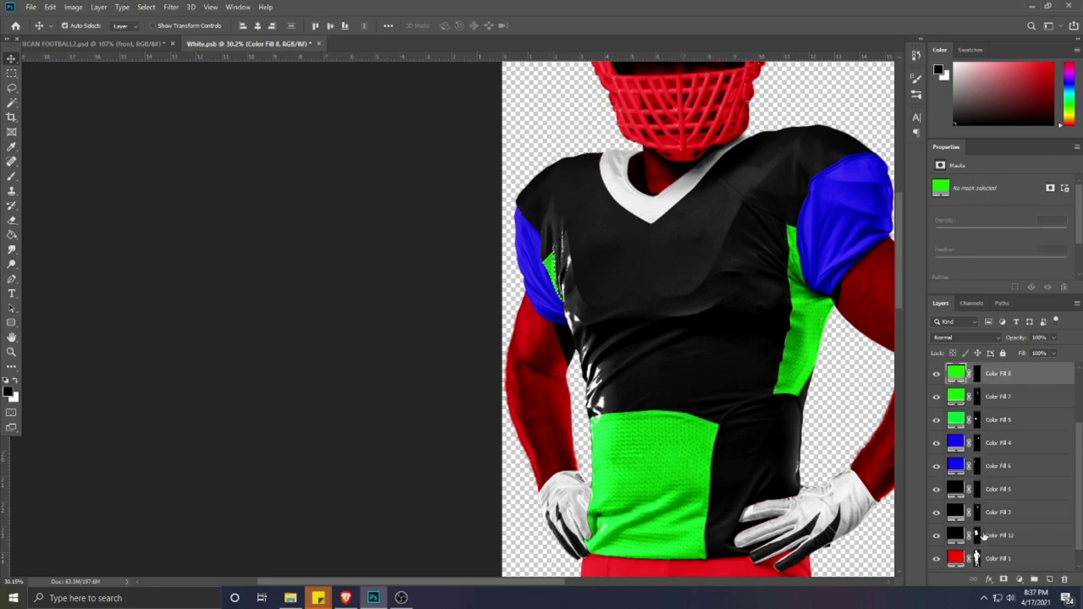
pyautogui.click(979, 536)
pyautogui.keyDown('ctrl'); pyautogui.click(979, 536); pyautogui.keyUp('ctrl')
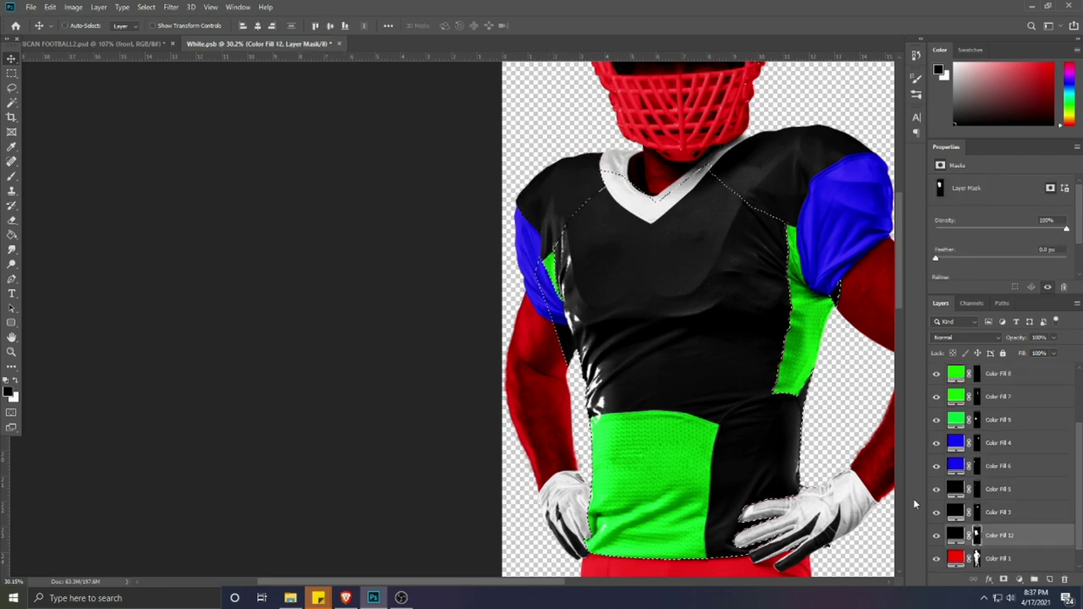
pyautogui.keyDown('ctrl'); pyautogui.click(977, 535); pyautogui.keyUp('ctrl')
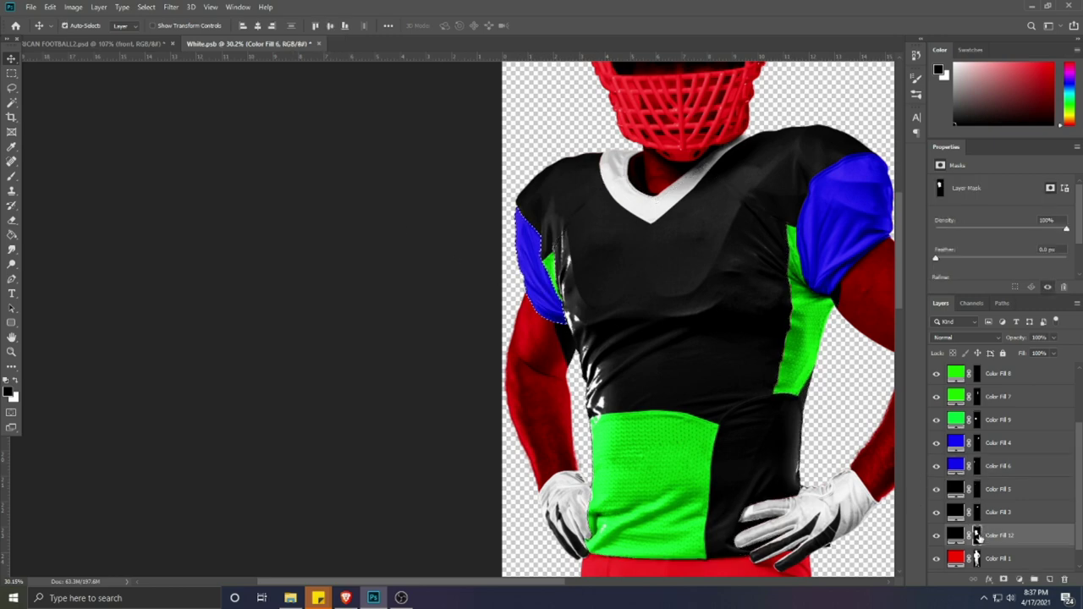
pyautogui.hotkey('ctrl', 'd')
# Step: Remove the white collar area (Color Fill 2) from Color Fill 12's mask and check the mask's remaining outline
pyautogui.click(654, 214)
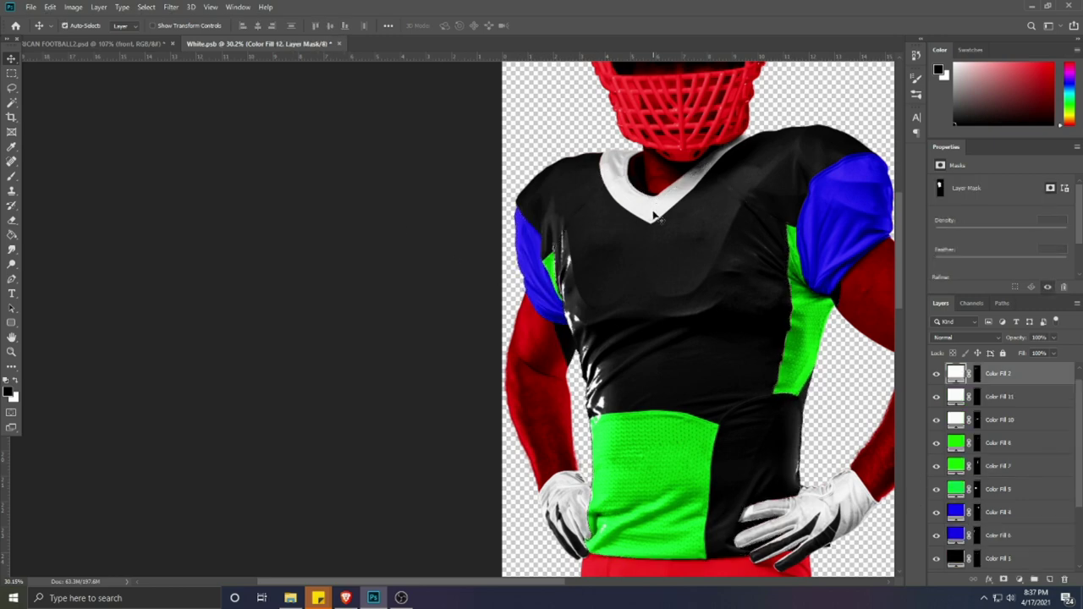
pyautogui.keyDown('ctrl'); pyautogui.click(977, 374); pyautogui.keyUp('ctrl')
pyautogui.scroll(-2, 978, 551)
pyautogui.click(979, 560)
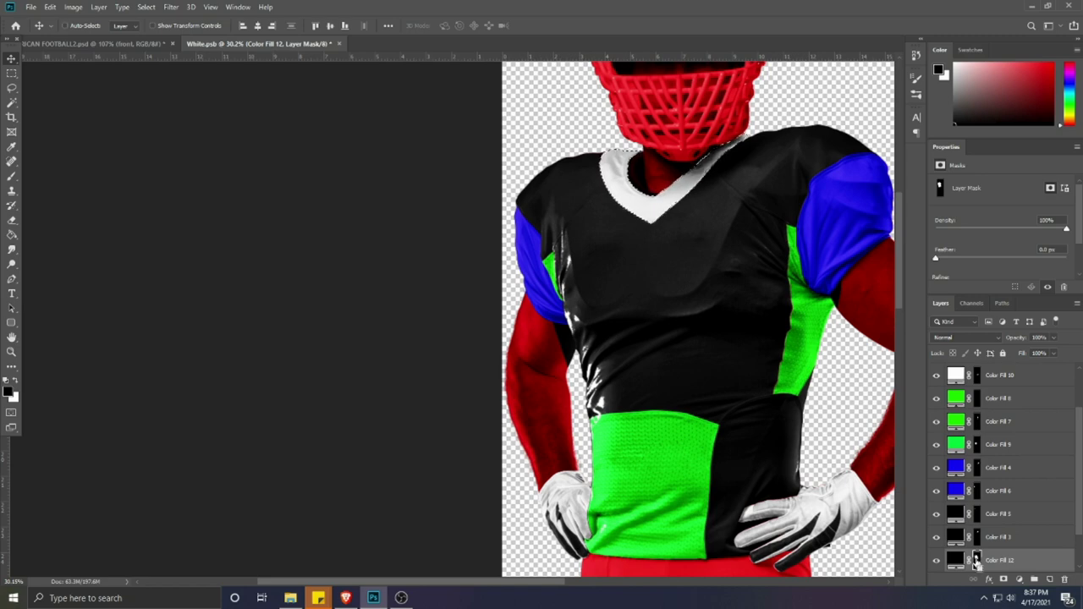
pyautogui.keyDown('ctrl'); pyautogui.click(978, 560); pyautogui.keyUp('ctrl')
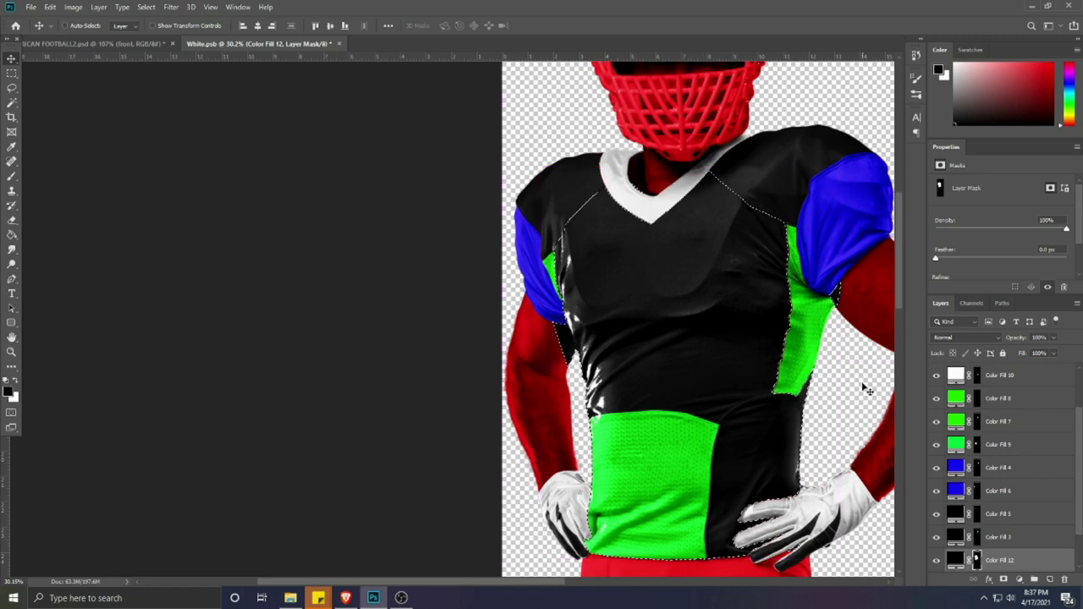
pyautogui.hotkey('ctrl', 'd')
# Step: Trace the dark underarm gap beside the jersey with the Pen tool and remove that area from Color Fill 12's mask
pyautogui.press('b')
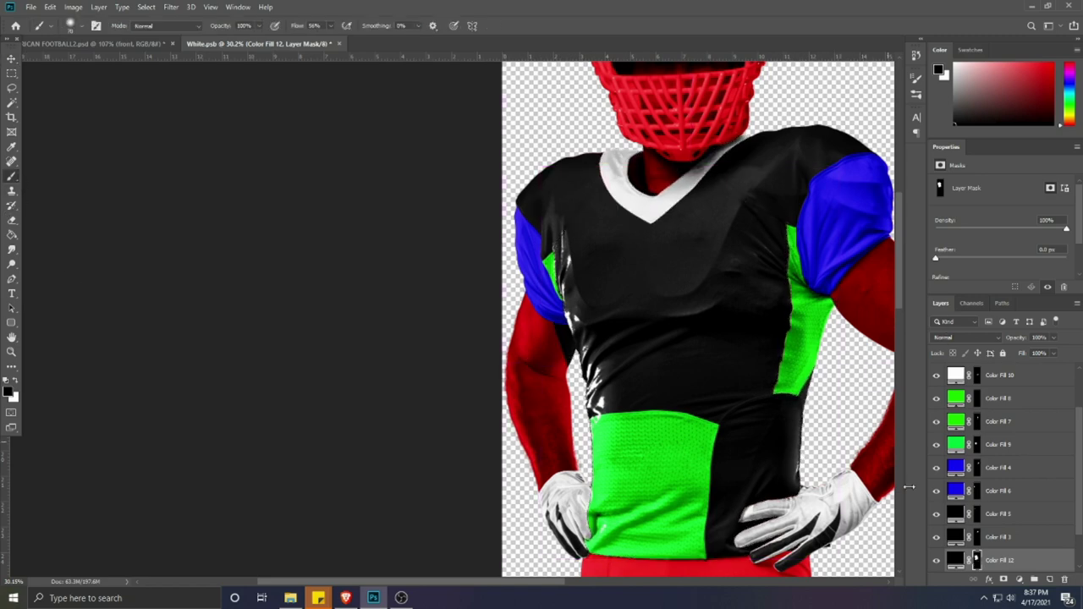
pyautogui.keyDown('ctrl'); pyautogui.click(978, 560); pyautogui.keyUp('ctrl')
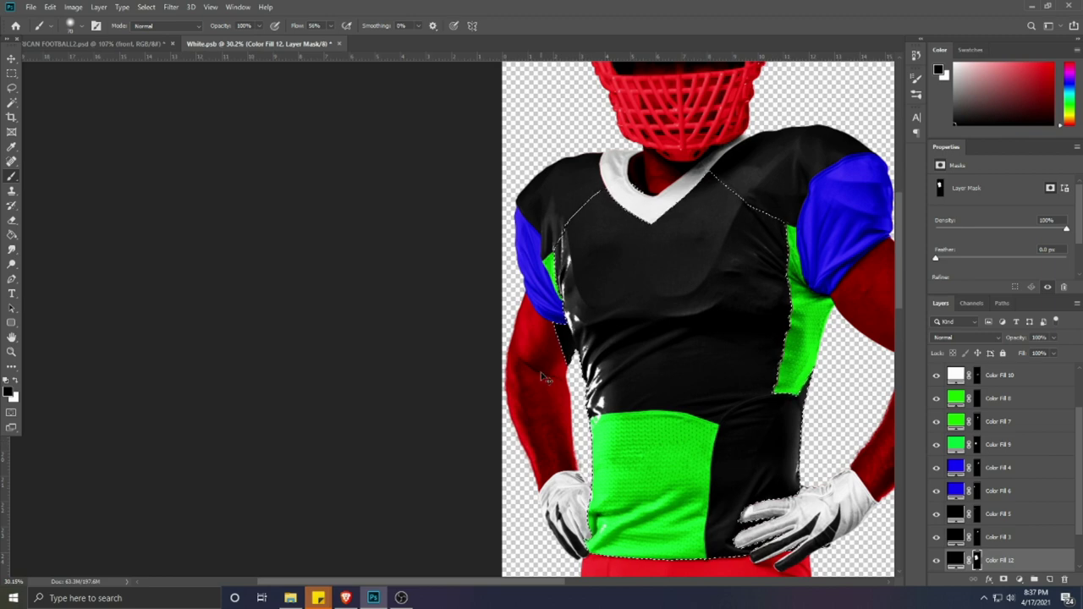
pyautogui.scroll(3, 546, 378)
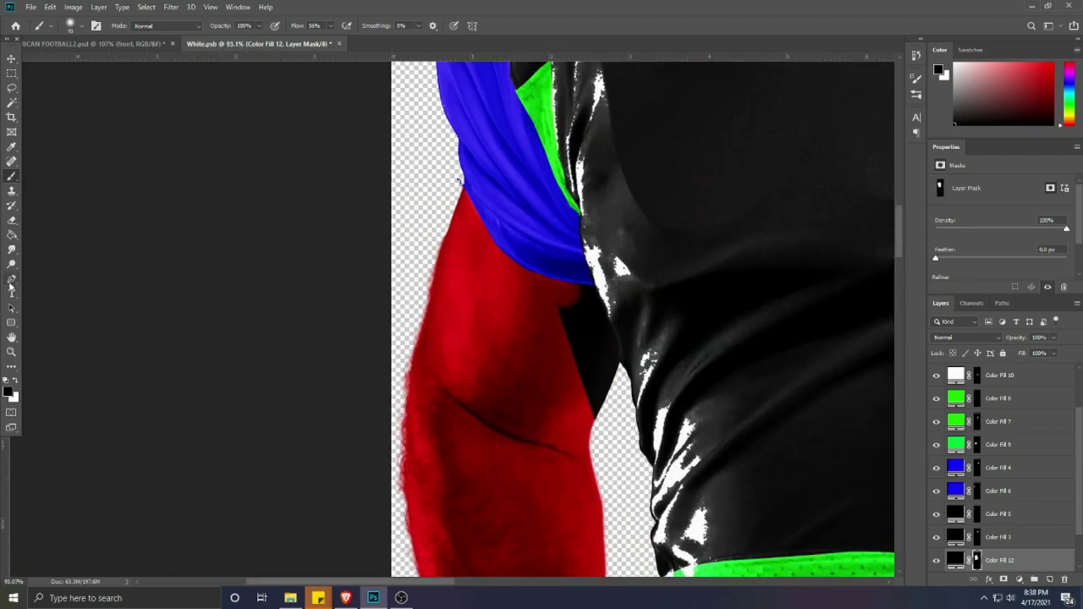
pyautogui.click(11, 282)
pyautogui.click(617, 340)
pyautogui.click(621, 364)
pyautogui.click(620, 434)
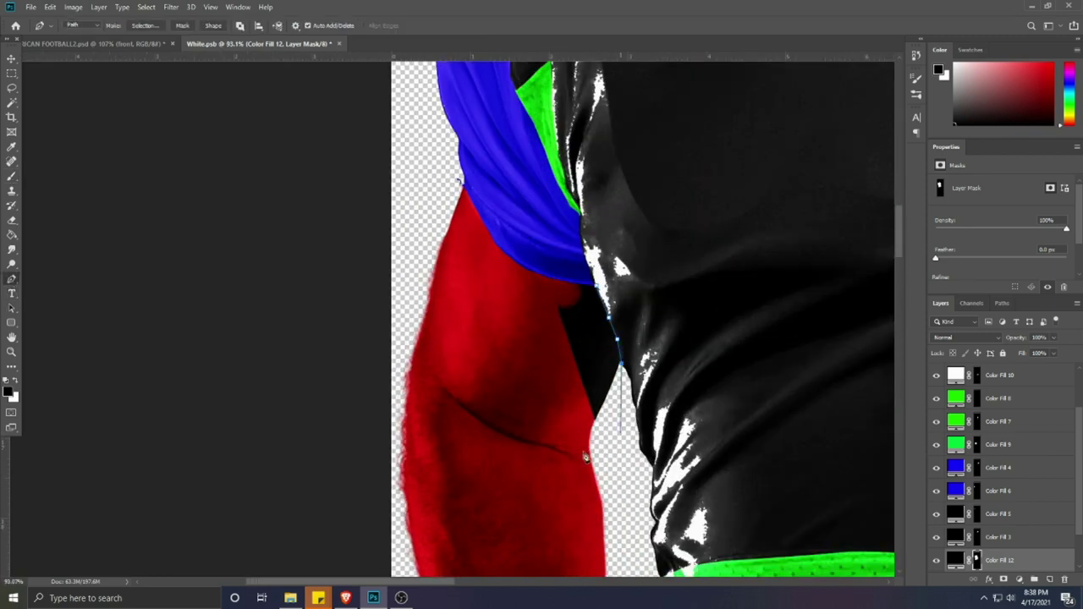
pyautogui.moveTo(573, 455); pyautogui.dragTo(567, 437)
pyautogui.moveTo(535, 350); pyautogui.dragTo(533, 332)
pyautogui.click(595, 287)
pyautogui.hotkey('ctrl', 'Return')
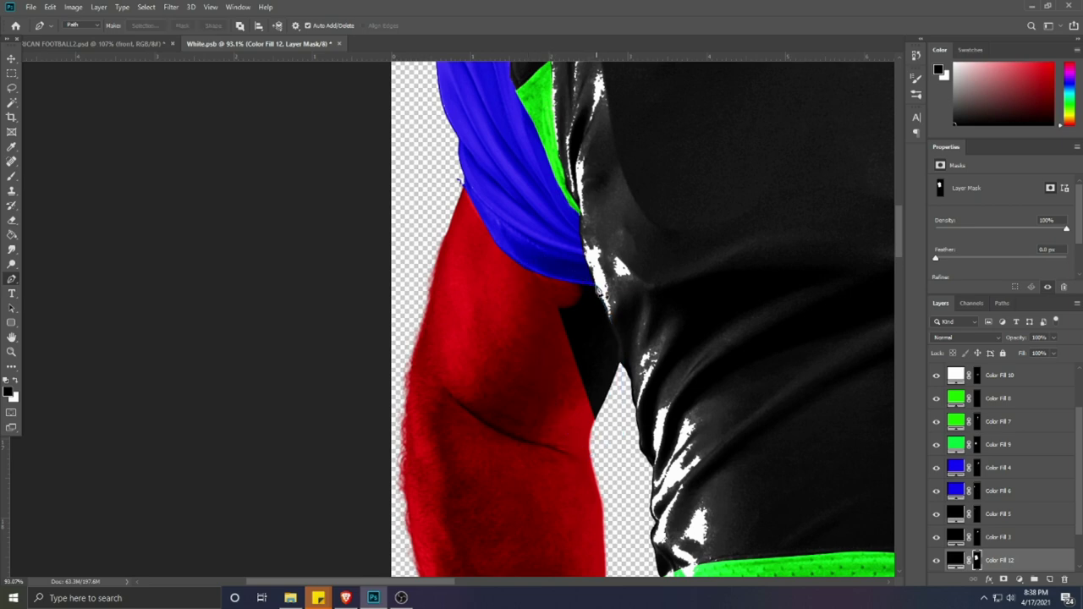
pyautogui.hotkey('alt', 'Delete')
pyautogui.hotkey('ctrl', 'd')
# Step: Check the outline of Color Fill 12's mask and look over the pants for the next parts to separate
pyautogui.scroll(-3, 459, 372)
pyautogui.scroll(-2, 457, 373)
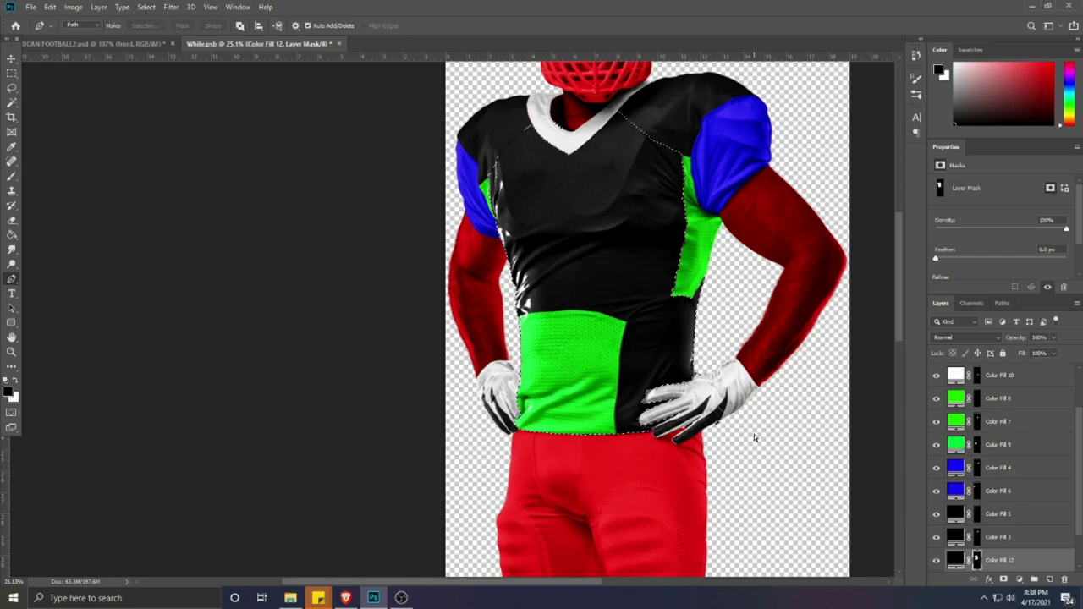
pyautogui.scroll(-1, 664, 333)
pyautogui.scroll(-1, 622, 394)
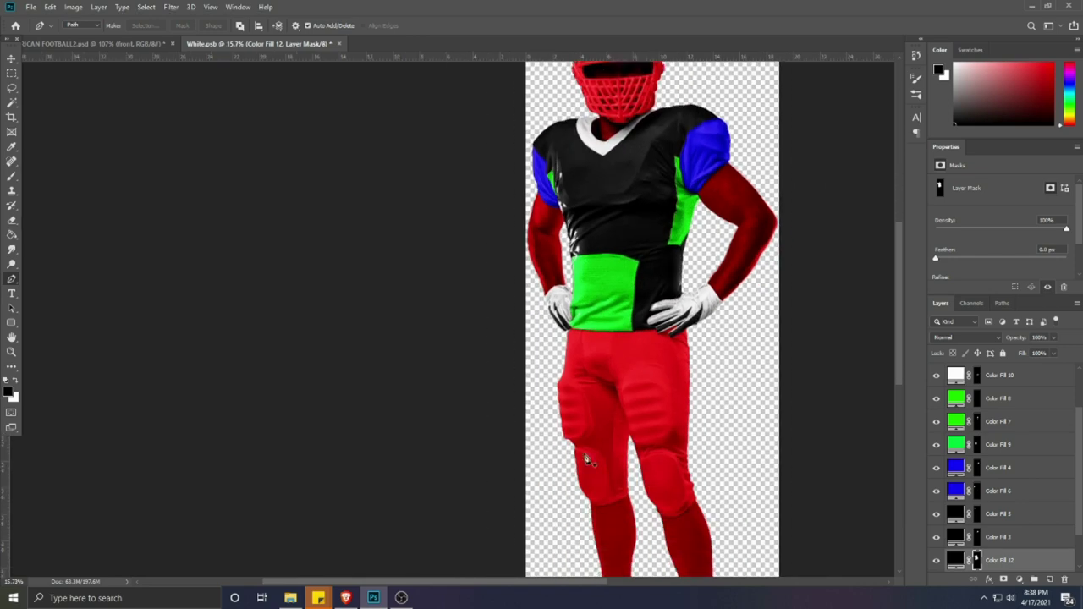
pyautogui.scroll(1, 636, 500)
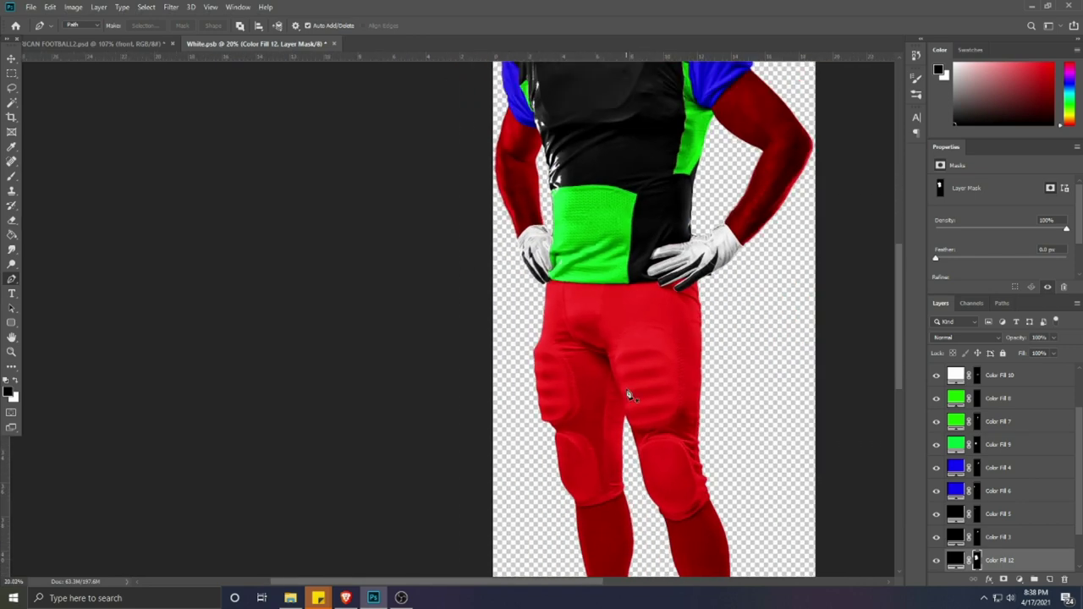
pyautogui.scroll(2, 629, 395)
pyautogui.scroll(1, 603, 385)
pyautogui.scroll(-3, 602, 385)
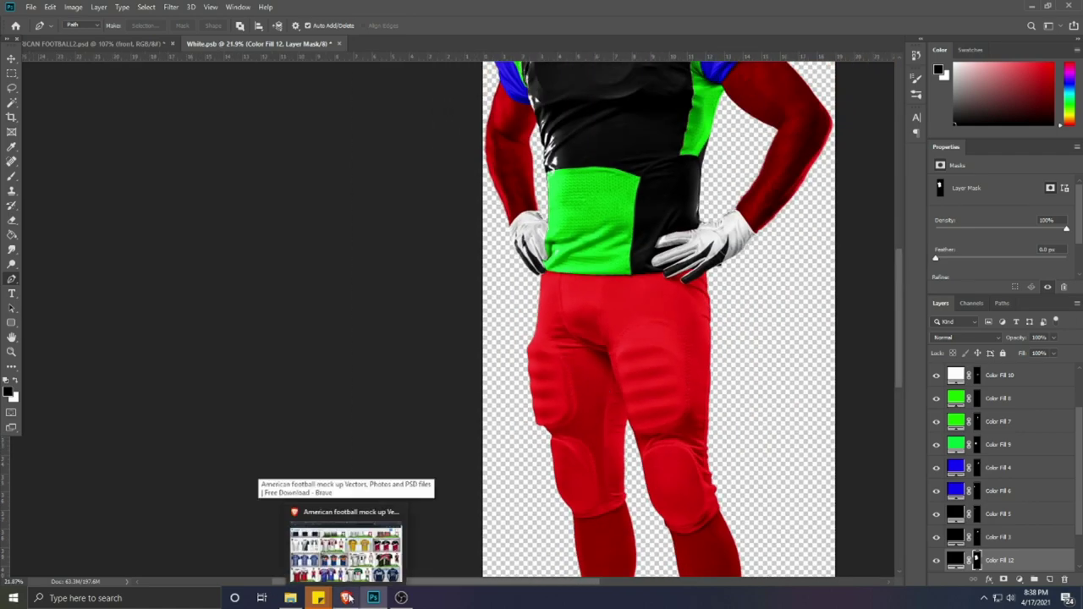
# Step: Switch to the Brave browser and look through the Freepik results for american football mock up as a uniform reference
pyautogui.click(346, 598)
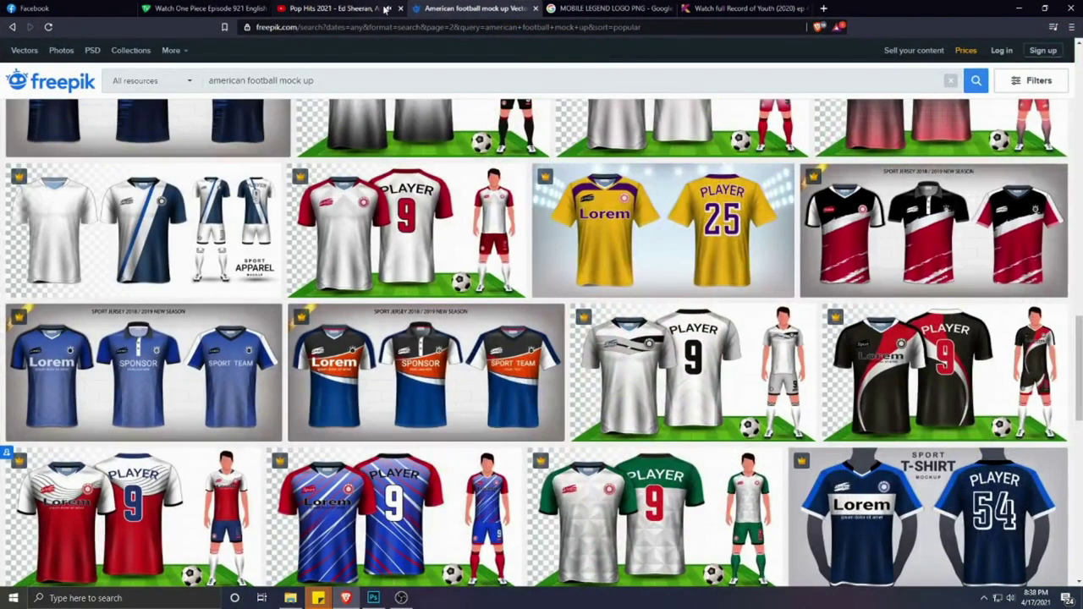
pyautogui.scroll(5, 681, 381)
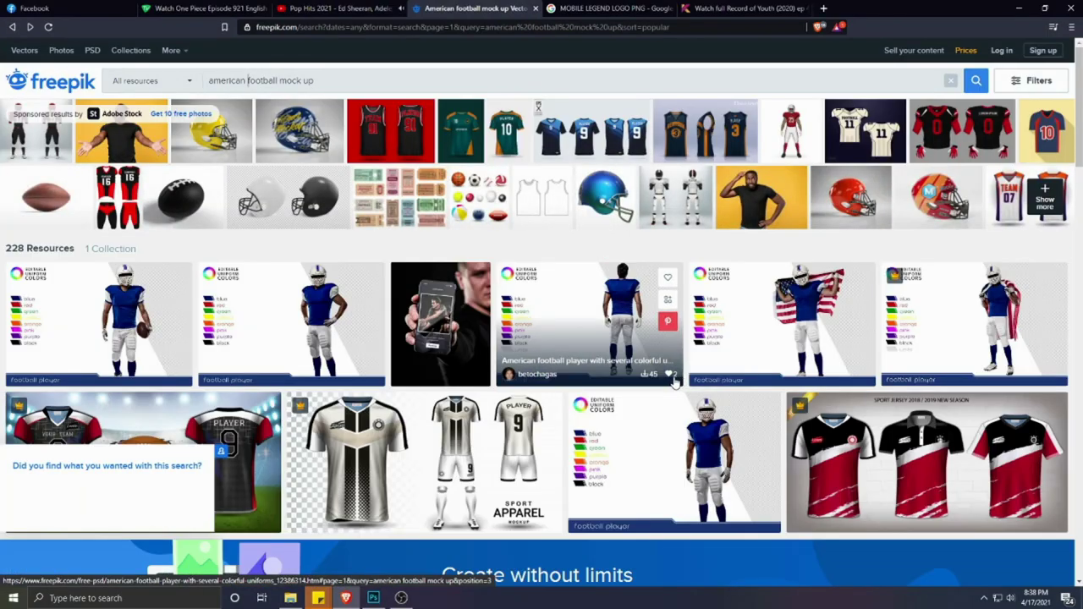
pyautogui.hotkey('alt', 'Tab')
# Step: Trace the pants' front crotch panel with the Pen tool up past the jersey hem and convert the path to a selection
pyautogui.scroll(4, 578, 395)
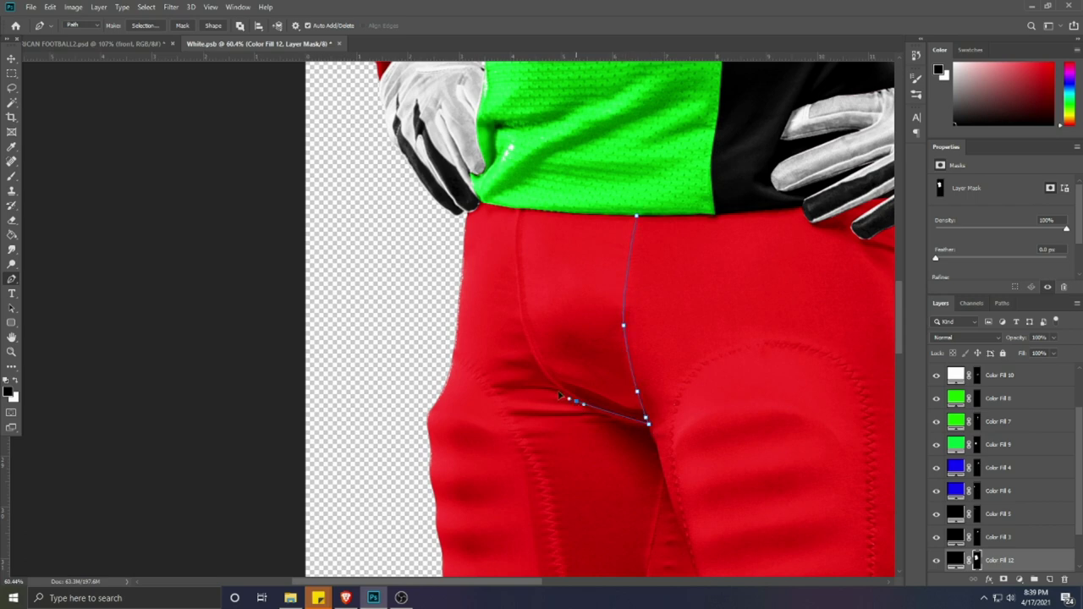
pyautogui.scroll(2, 531, 353)
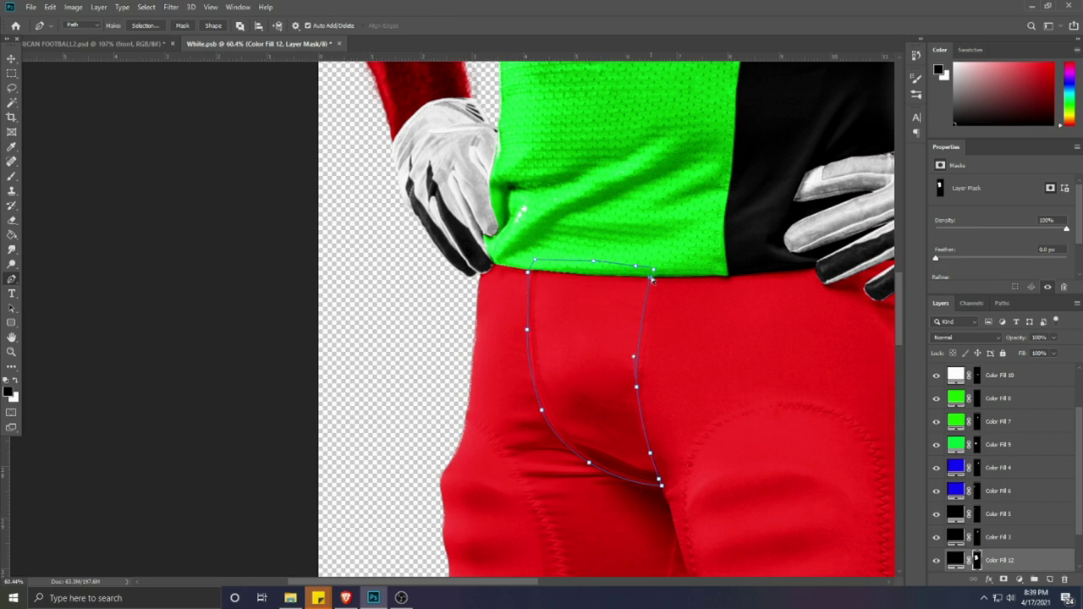
pyautogui.hotkey('ctrl', 'Return')
pyautogui.scroll(-3, 991, 554)
pyautogui.click(976, 560)
pyautogui.scroll(2, 994, 535)
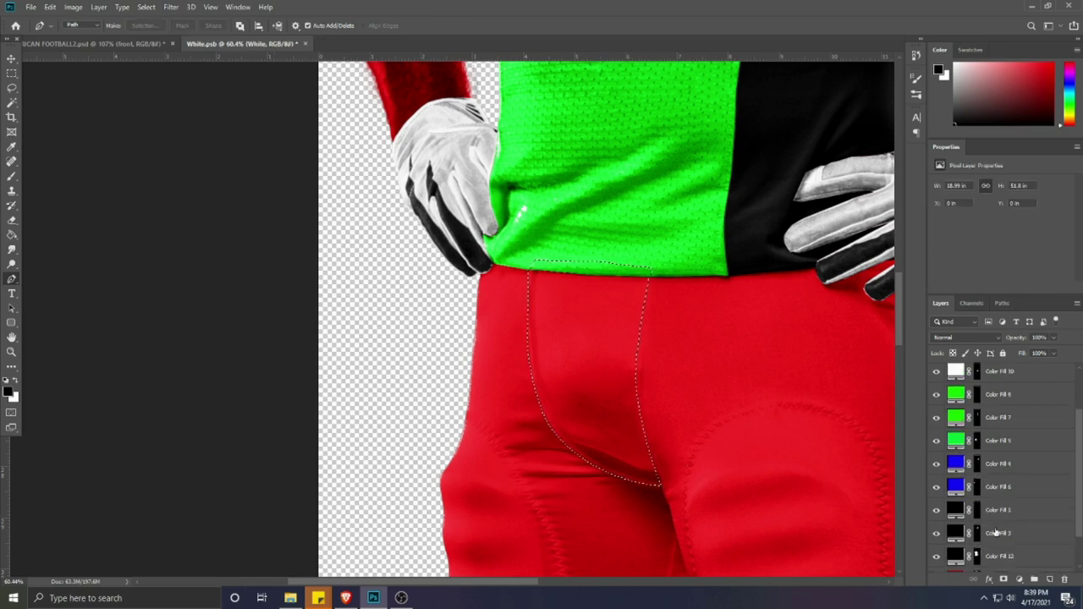
# Step: Add a black solid color fill for the crotch panel above Color Fill 1 and clear the green jersey area from its mask
pyautogui.scroll(-2, 996, 535)
pyautogui.click(1000, 517)
pyautogui.click(1000, 537)
pyautogui.click(1020, 580)
pyautogui.click(1000, 381)
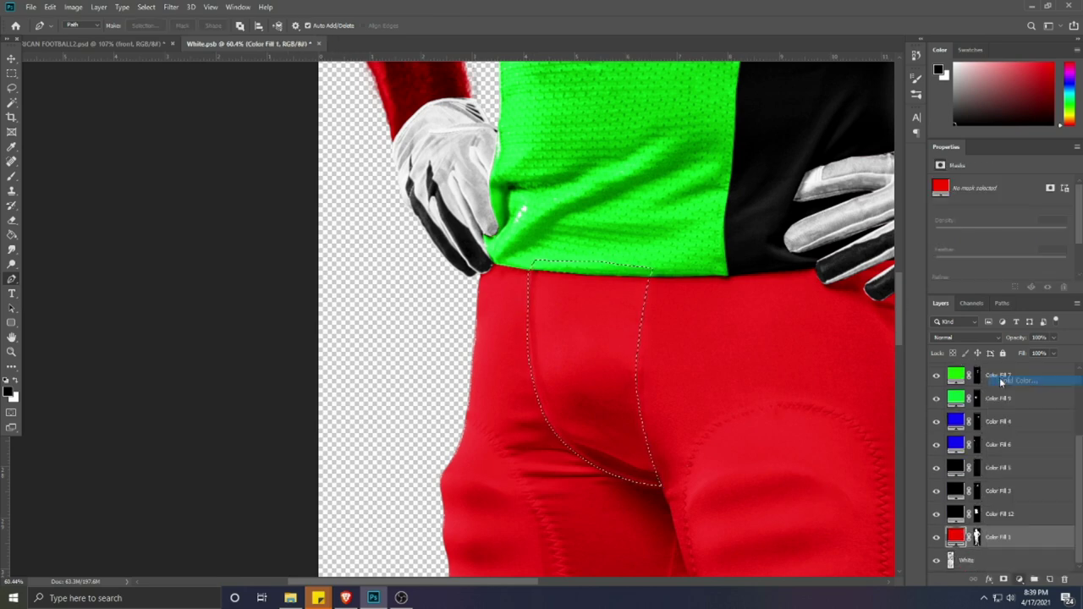
pyautogui.click(999, 380)
pyautogui.click(926, 388)
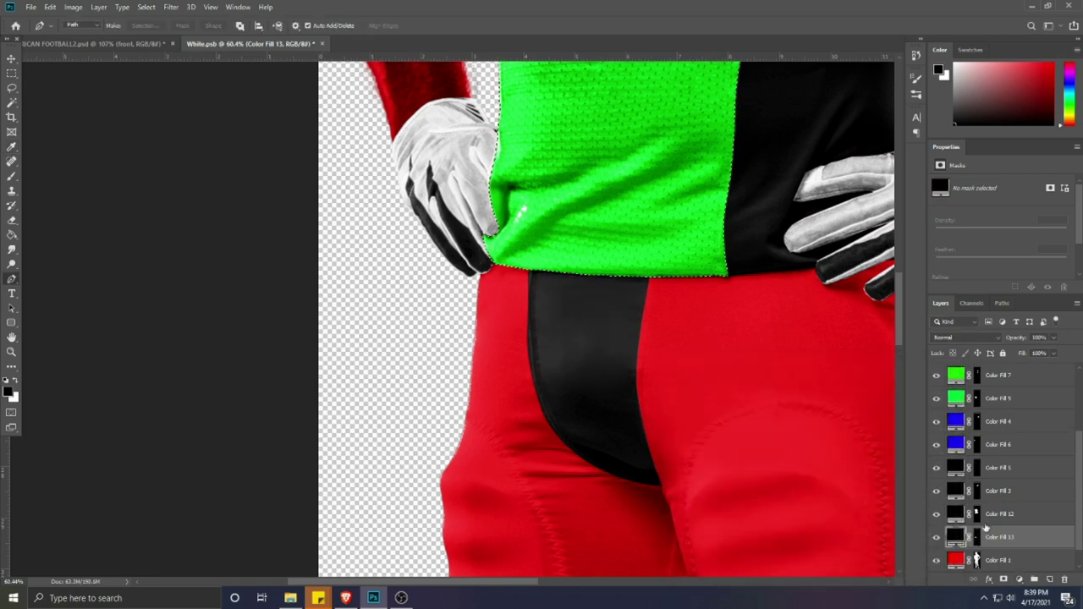
pyautogui.scroll(-5, 615, 389)
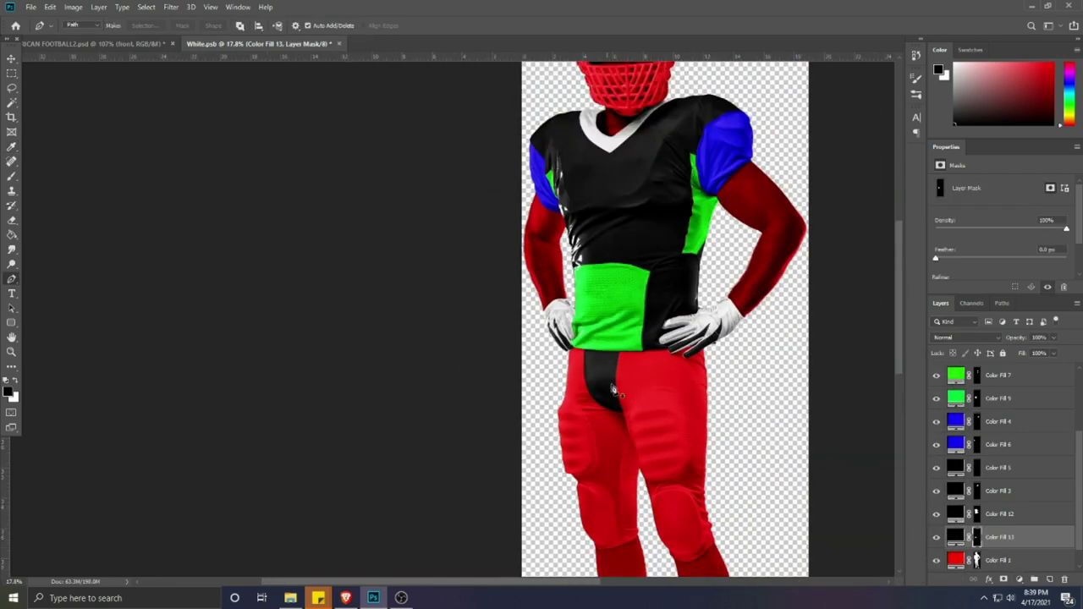
# Step: Trace the pants leg on the image's right from crotch to knee hem and around the hip, then convert the path to a selection
pyautogui.scroll(-2, 616, 390)
pyautogui.scroll(2, 660, 356)
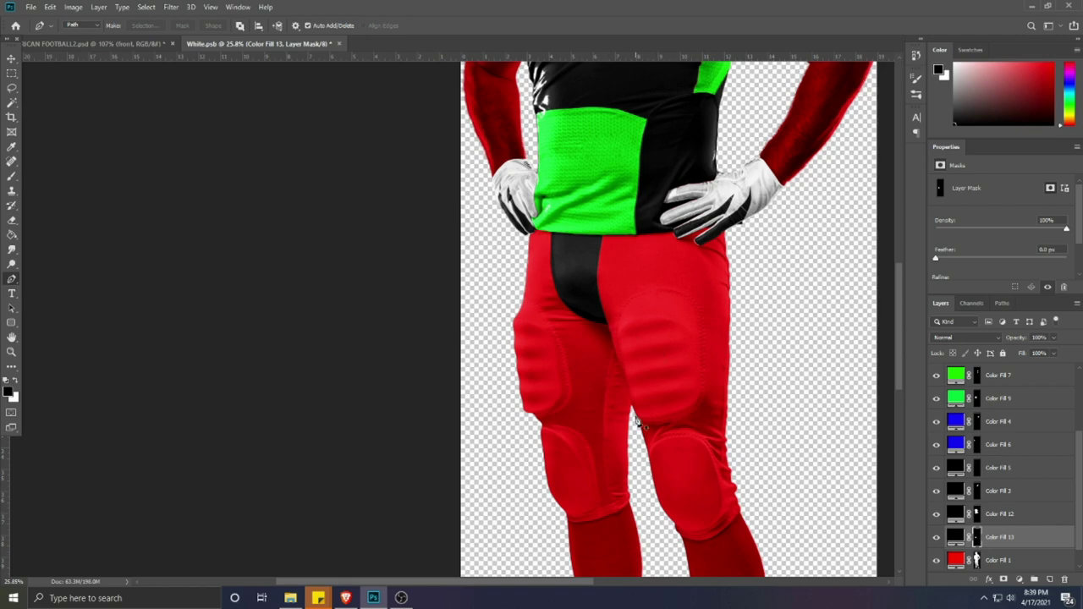
pyautogui.scroll(5, 634, 398)
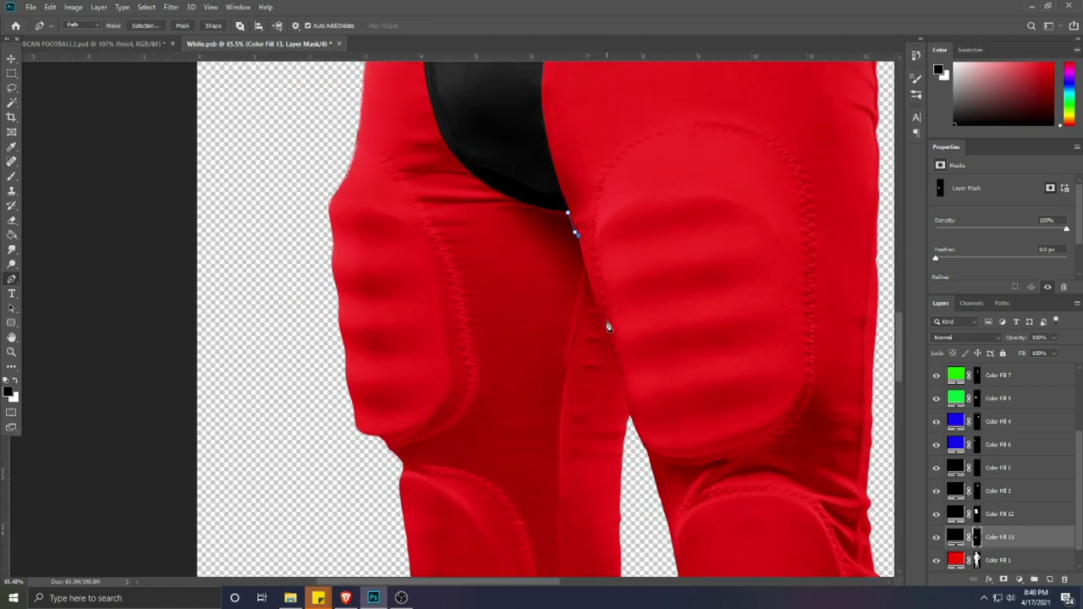
pyautogui.scroll(-4, 630, 428)
pyautogui.scroll(1, 626, 389)
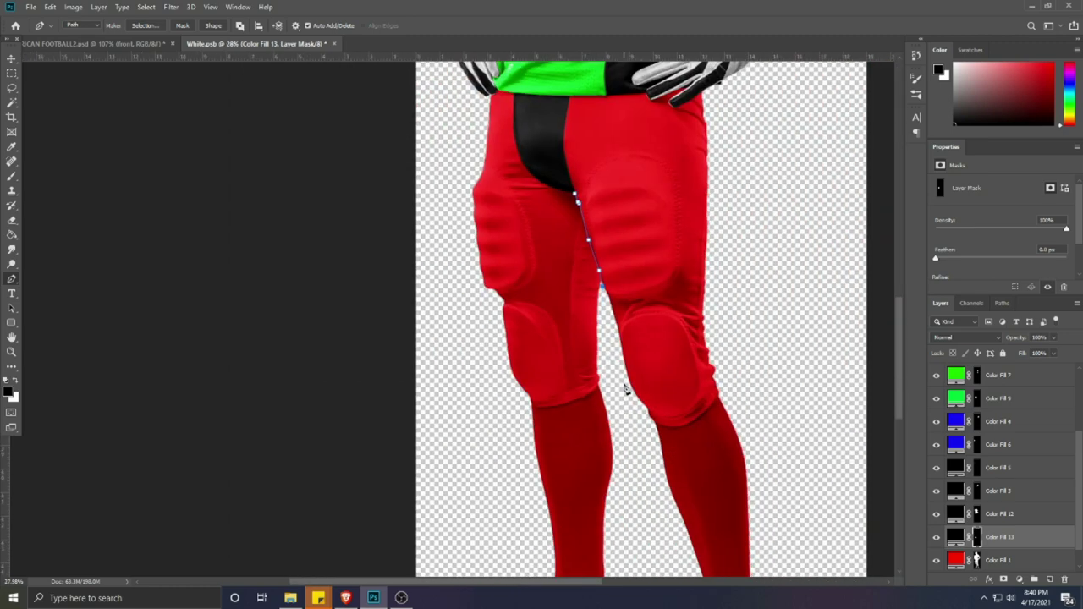
pyautogui.scroll(2, 654, 431)
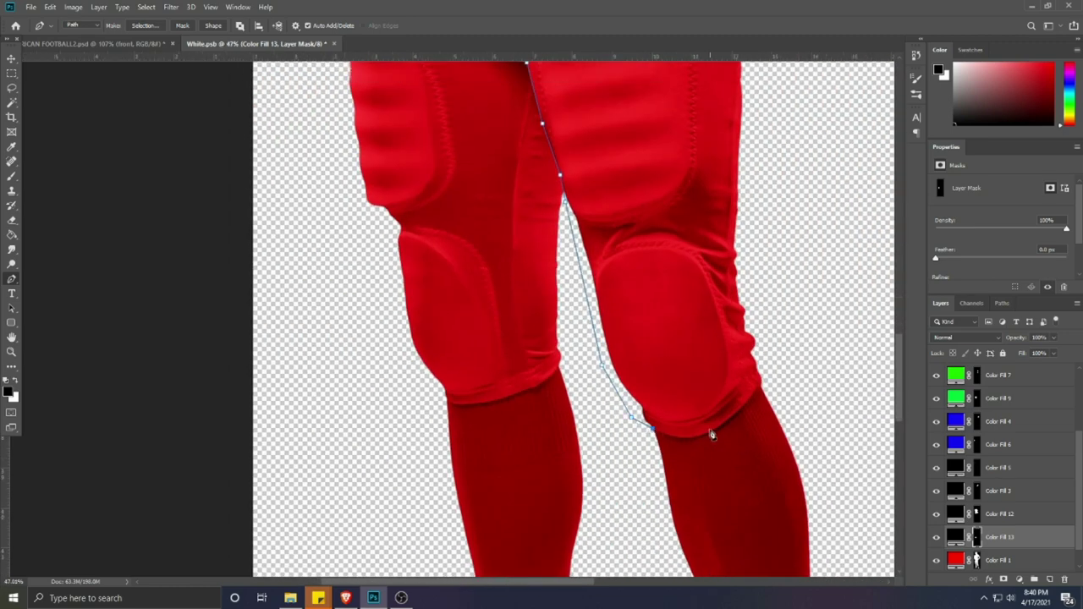
pyautogui.scroll(3, 745, 414)
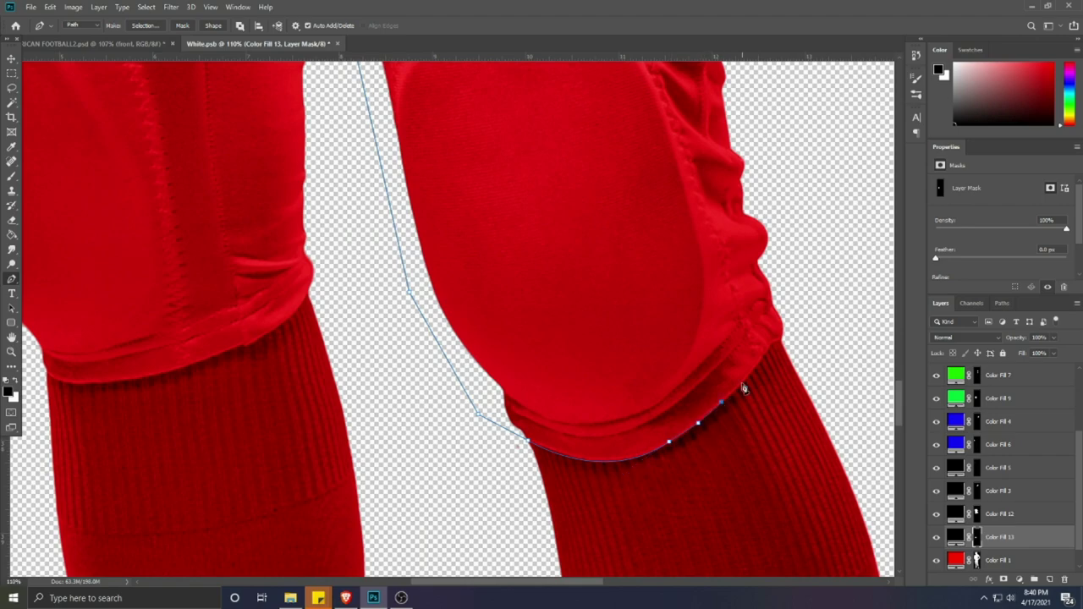
pyautogui.scroll(-4, 791, 341)
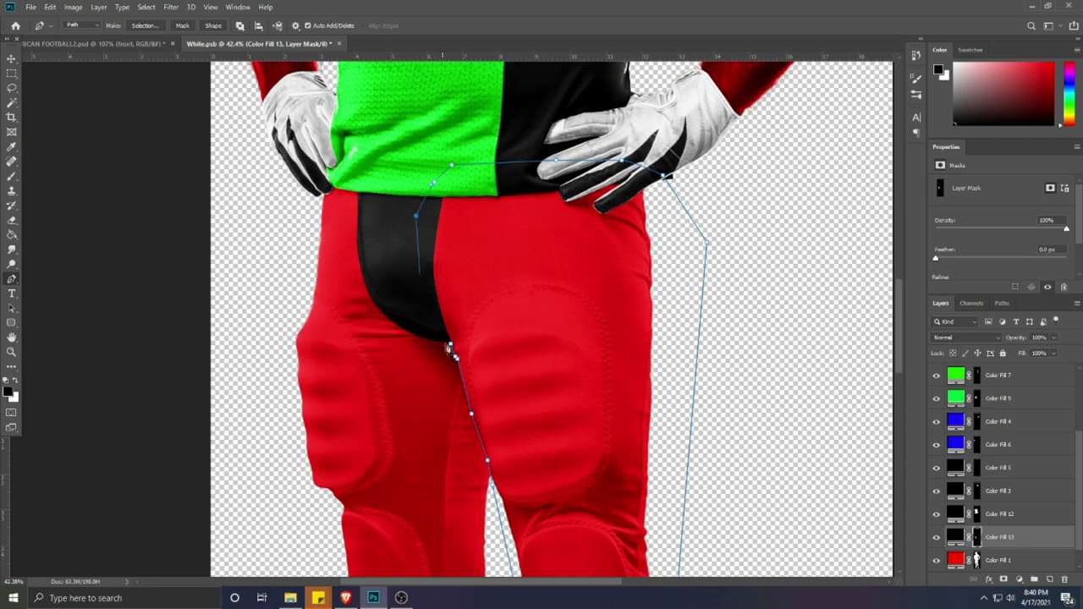
pyautogui.moveTo(451, 345); pyautogui.dragTo(457, 356)
pyautogui.hotkey('ctrl', 'Return')
# Step: Subtract the transparent background from the leg selection with the Magic Wand on the White layer
pyautogui.scroll(-1, 978, 542)
pyautogui.click(976, 560)
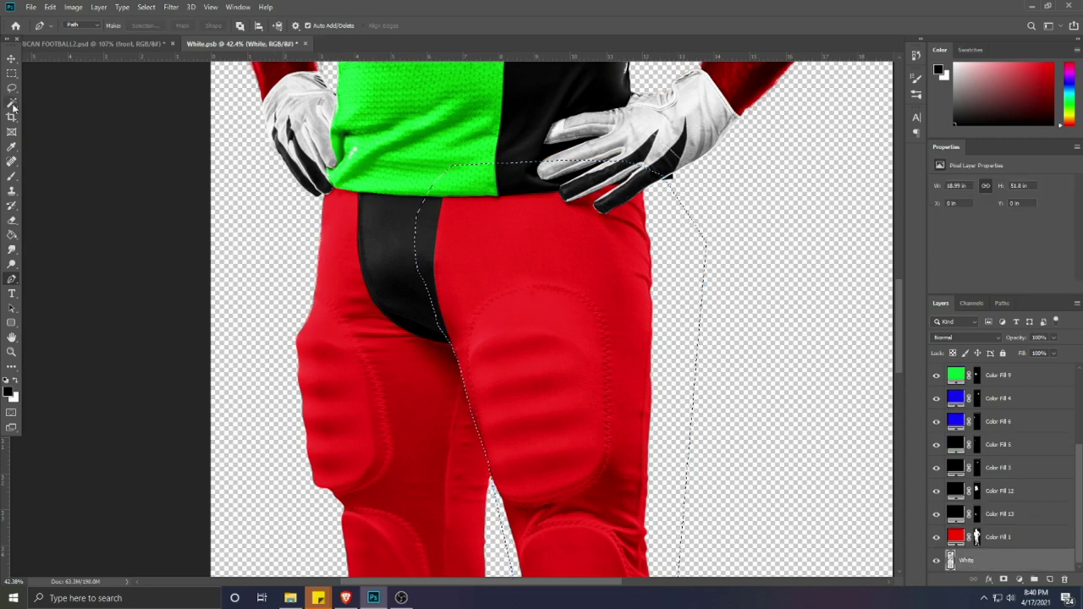
pyautogui.click(12, 104)
pyautogui.keyDown('alt'); pyautogui.click(668, 258); pyautogui.keyUp('alt')
pyautogui.scroll(-5, 517, 495)
pyautogui.scroll(-1, 517, 496)
pyautogui.scroll(4, 695, 296)
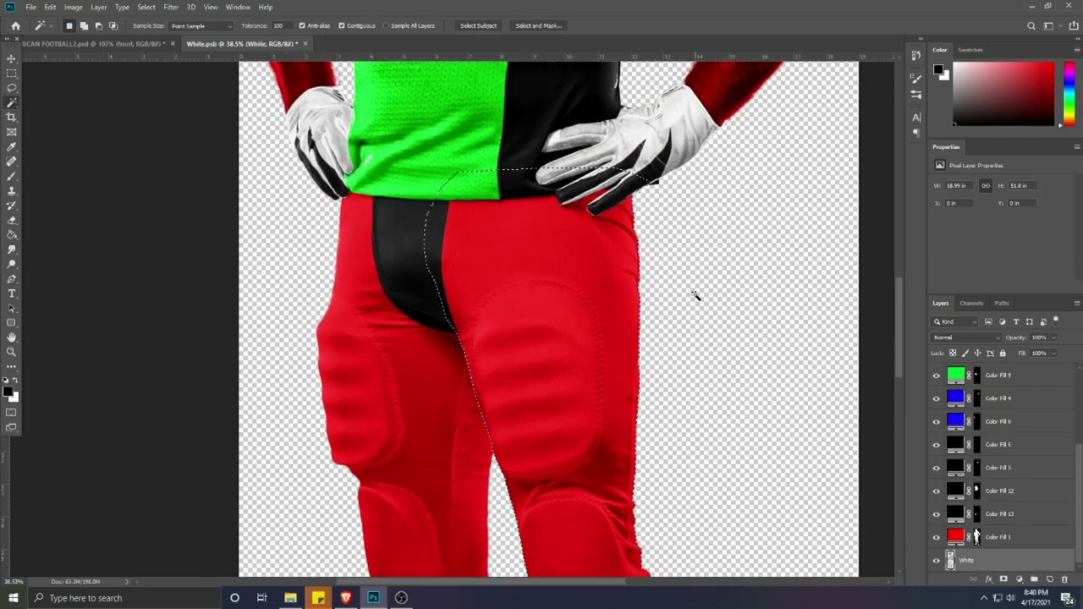
# Step: Add a magenta solid color fill layer for the selected pants leg above Color Fill 1
pyautogui.click(1019, 578)
pyautogui.click(1005, 379)
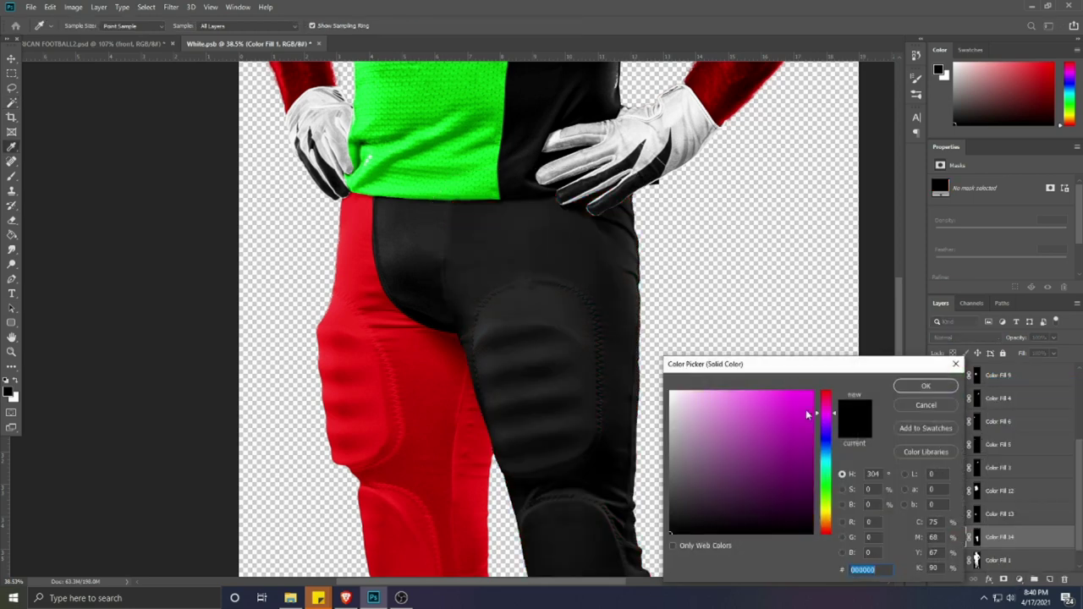
pyautogui.click(806, 415)
pyautogui.click(910, 386)
# Step: Remove the crotch panel, green jersey panel and jersey body areas from Color Fill 14's mask and check its remaining outline
pyautogui.click(977, 537)
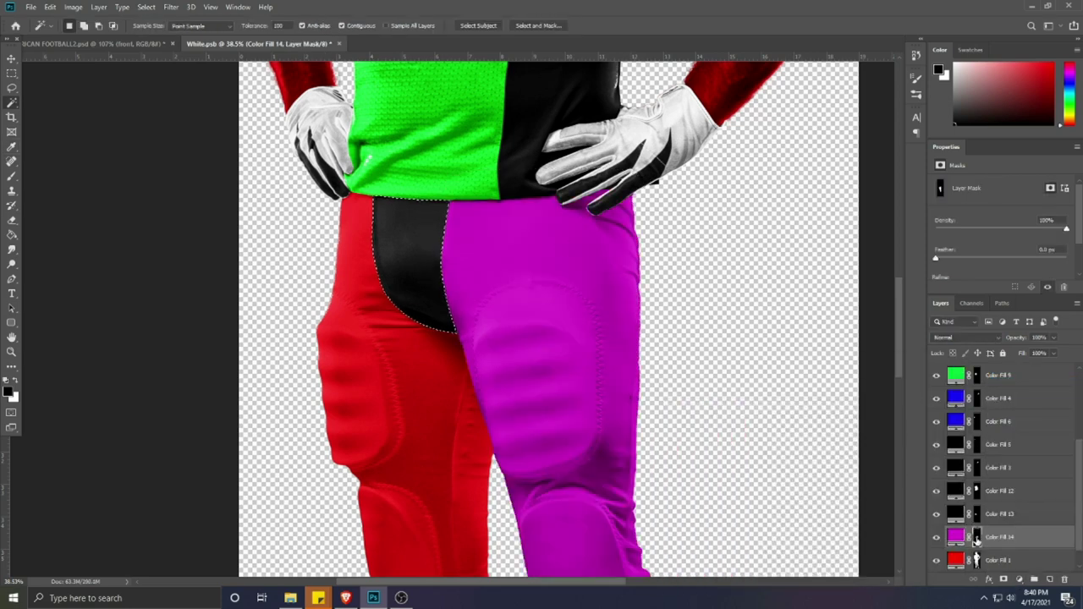
pyautogui.keyDown('ctrl'); pyautogui.click(977, 376); pyautogui.keyUp('ctrl')
pyautogui.keyDown('ctrl'); pyautogui.click(976, 492); pyautogui.keyUp('ctrl')
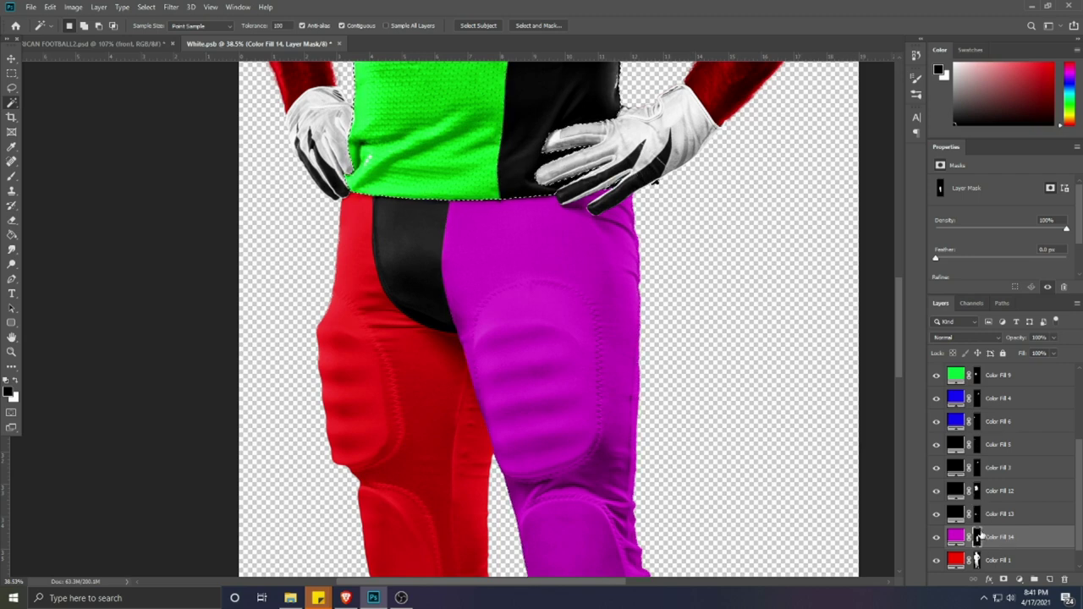
pyautogui.keyDown('ctrl'); pyautogui.keyDown('shift'); pyautogui.click(978, 537); pyautogui.keyUp('shift'); pyautogui.keyUp('ctrl')
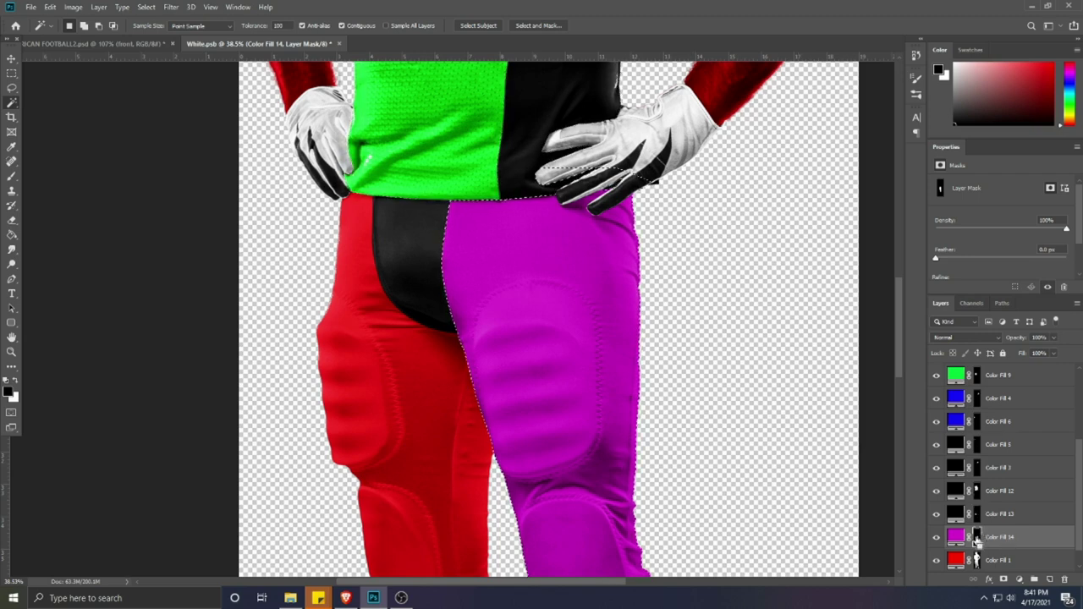
# Step: Load the mask of the glove overlapping the magenta leg as a selection and remove that area from Color Fill 14's mask
pyautogui.hotkey('ctrl', 'd')
pyautogui.press('v')
pyautogui.click(640, 166)
pyautogui.keyDown('ctrl'); pyautogui.click(978, 374); pyautogui.keyUp('ctrl')
pyautogui.scroll(-5, 987, 518)
pyautogui.click(976, 535)
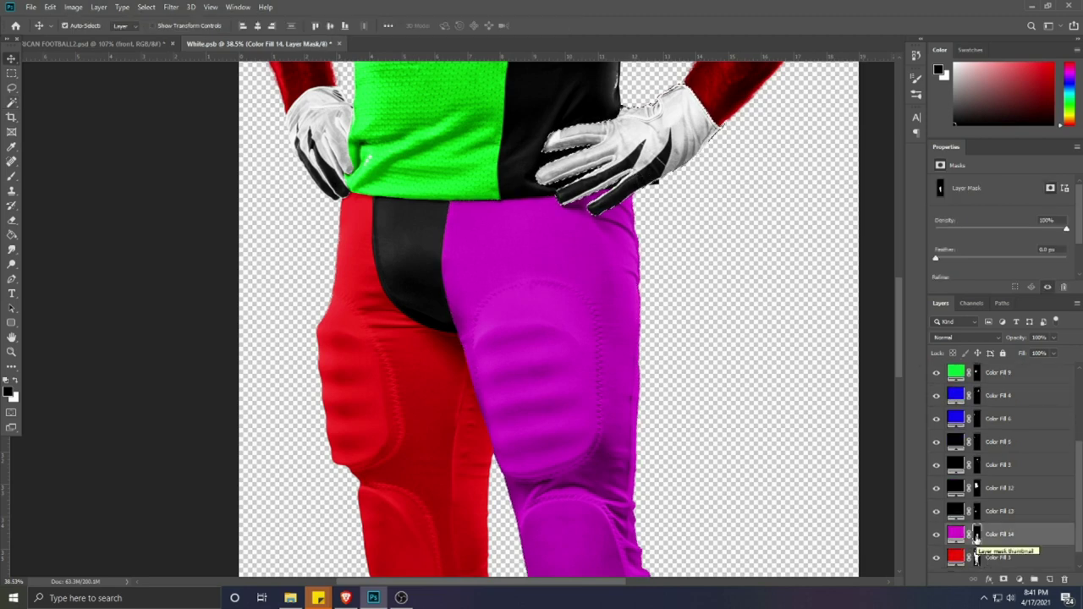
pyautogui.keyDown('ctrl'); pyautogui.click(957, 533); pyautogui.keyUp('ctrl')
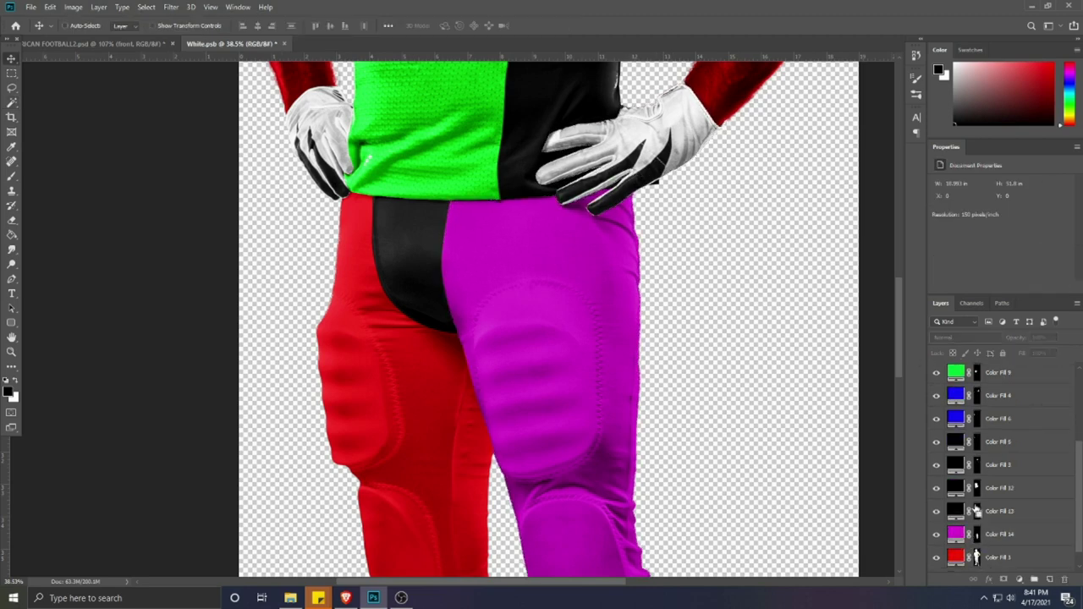
# Step: Brush the stray black spot beside the glove out of Color Fill 12's mask
pyautogui.click(976, 489)
pyautogui.click(11, 178)
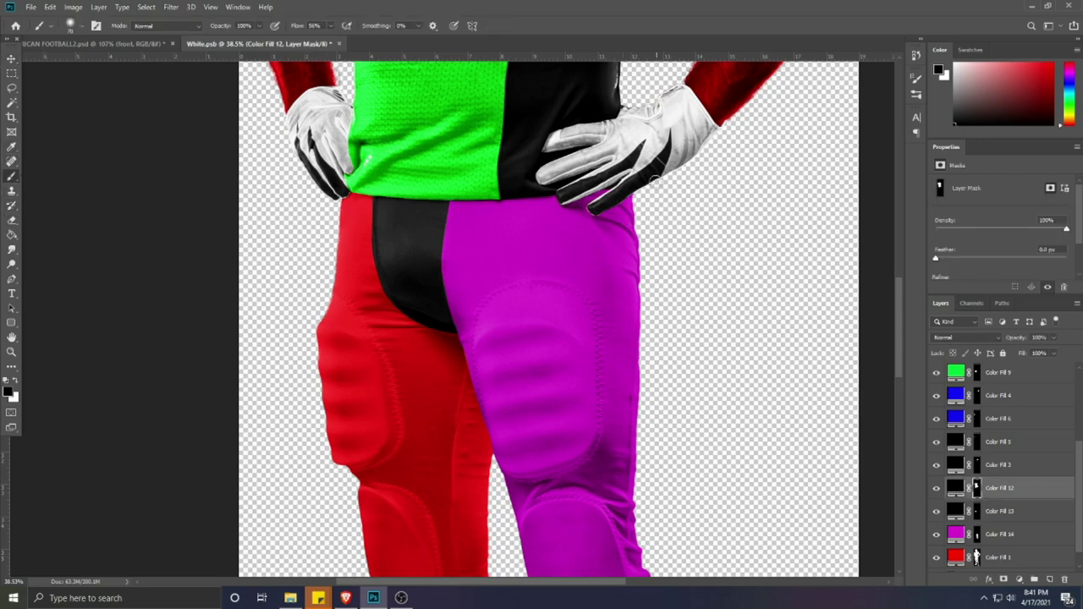
pyautogui.scroll(-5, 581, 385)
pyautogui.scroll(8, 580, 385)
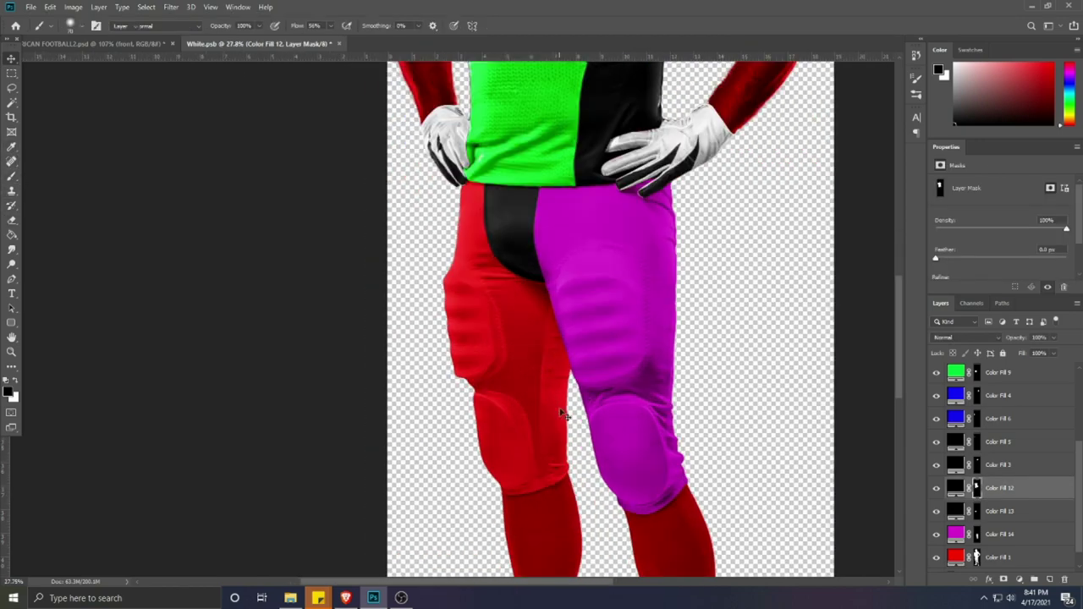
# Step: With the White layer active, trace a pen path along the hem of the red pants leg where it meets the sock
pyautogui.press('v')
pyautogui.scroll(-2, 967, 556)
pyautogui.click(985, 560)
pyautogui.click(11, 279)
pyautogui.scroll(3, 574, 499)
pyautogui.scroll(2, 572, 499)
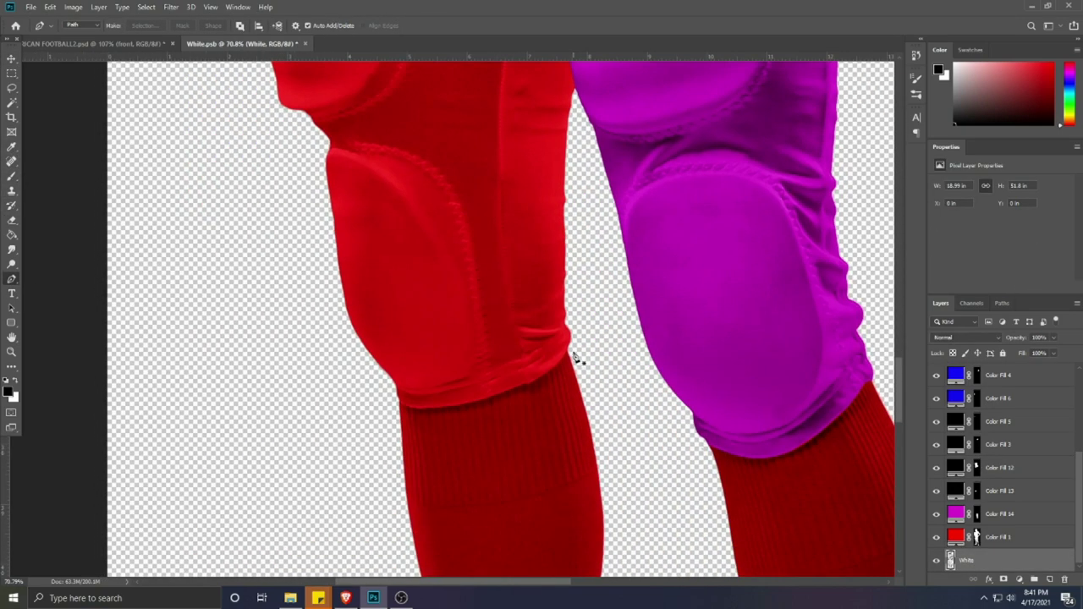
pyautogui.click(575, 359)
pyautogui.scroll(3, 546, 375)
pyautogui.moveTo(514, 433); pyautogui.dragTo(479, 451)
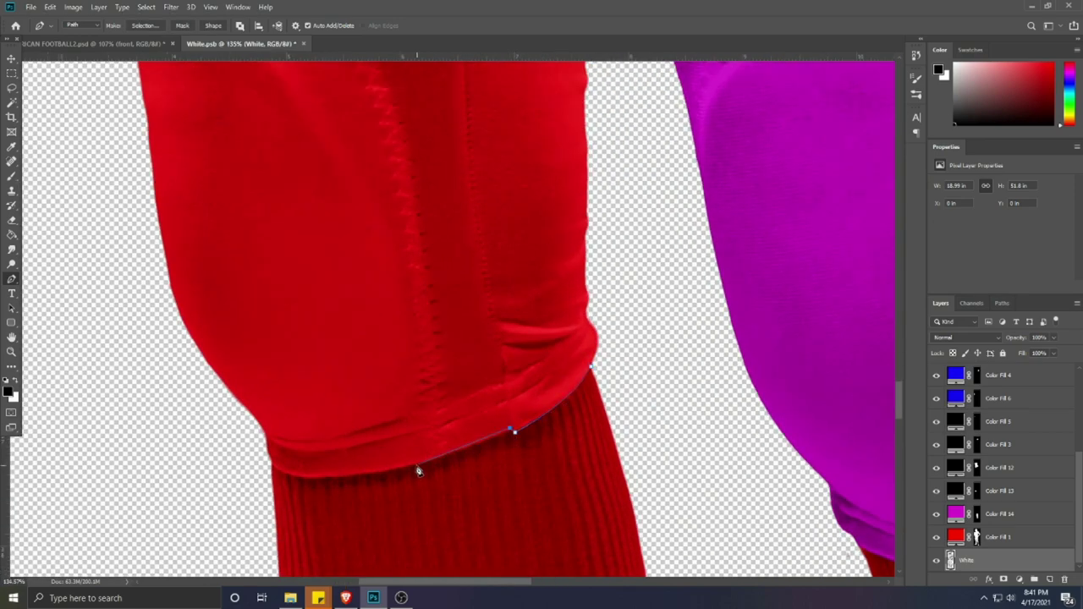
pyautogui.moveTo(391, 475); pyautogui.dragTo(378, 475)
pyautogui.press('space')
pyautogui.moveTo(378, 475); pyautogui.dragTo(554, 434)
pyautogui.moveTo(498, 437); pyautogui.dragTo(486, 437)
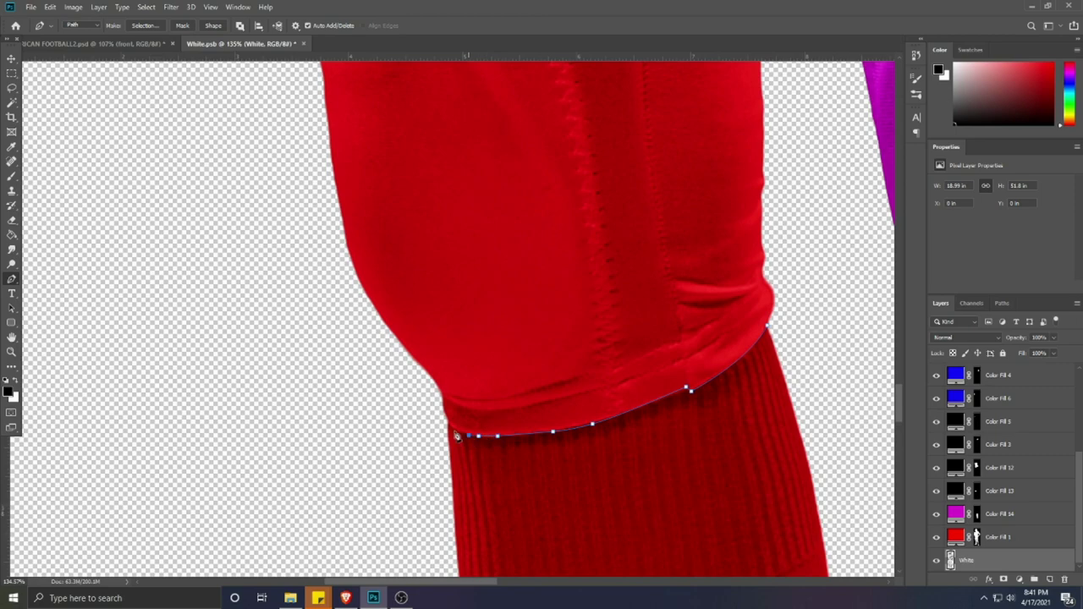
# Step: Complete the path around the red pants leg, convert it to a selection and subtract the transparent background with the Magic Wand
pyautogui.scroll(-3, 456, 435)
pyautogui.scroll(3, 324, 333)
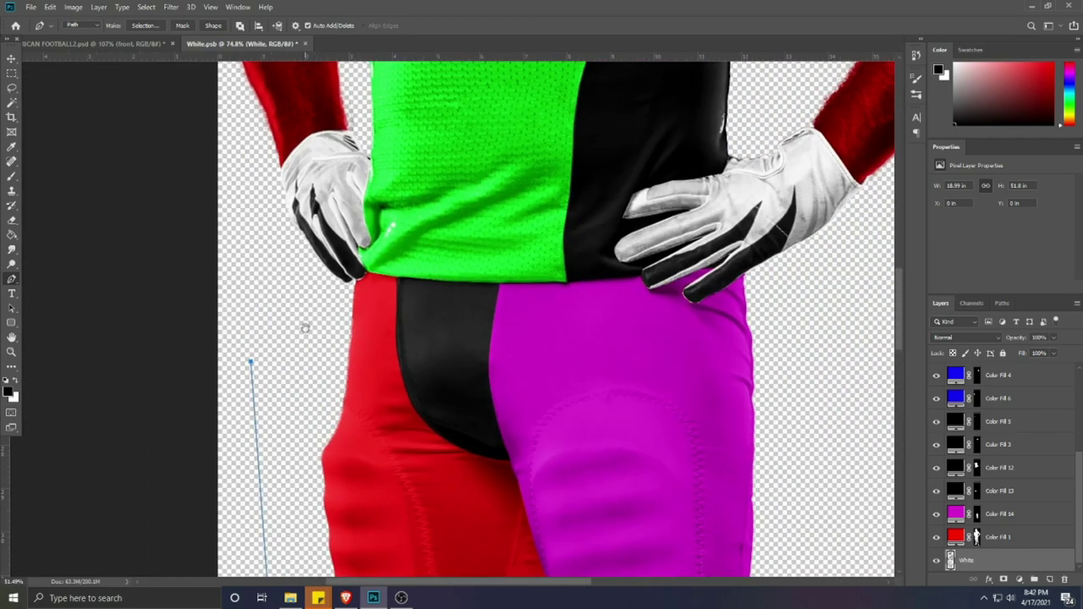
pyautogui.moveTo(502, 452); pyautogui.dragTo(392, 224)
pyautogui.moveTo(424, 230); pyautogui.dragTo(454, 381)
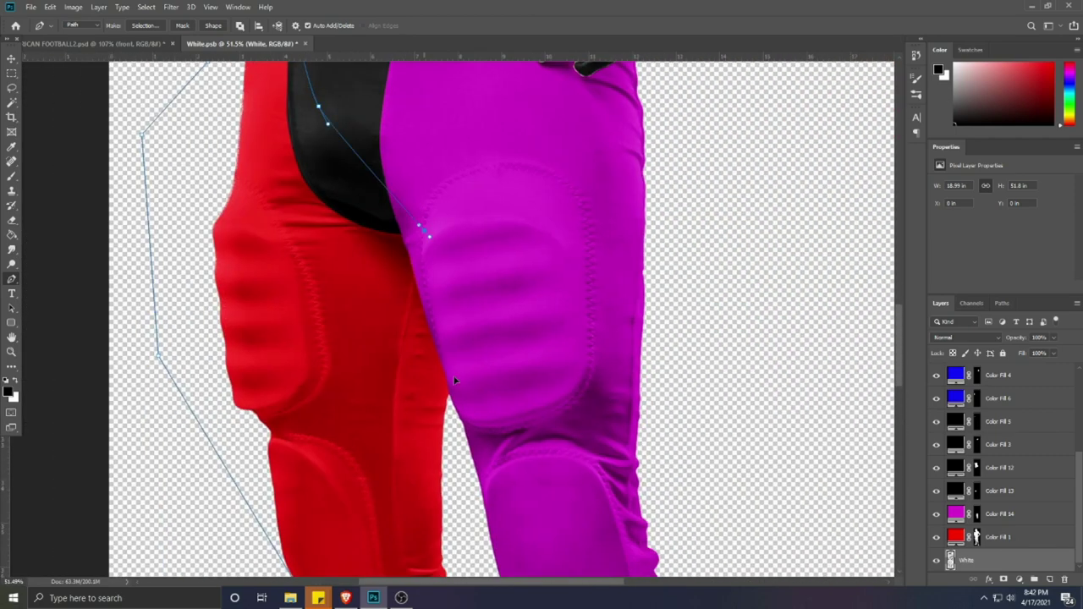
pyautogui.scroll(-3, 454, 535)
pyautogui.hotkey('ctrl', 'Return')
pyautogui.press('w')
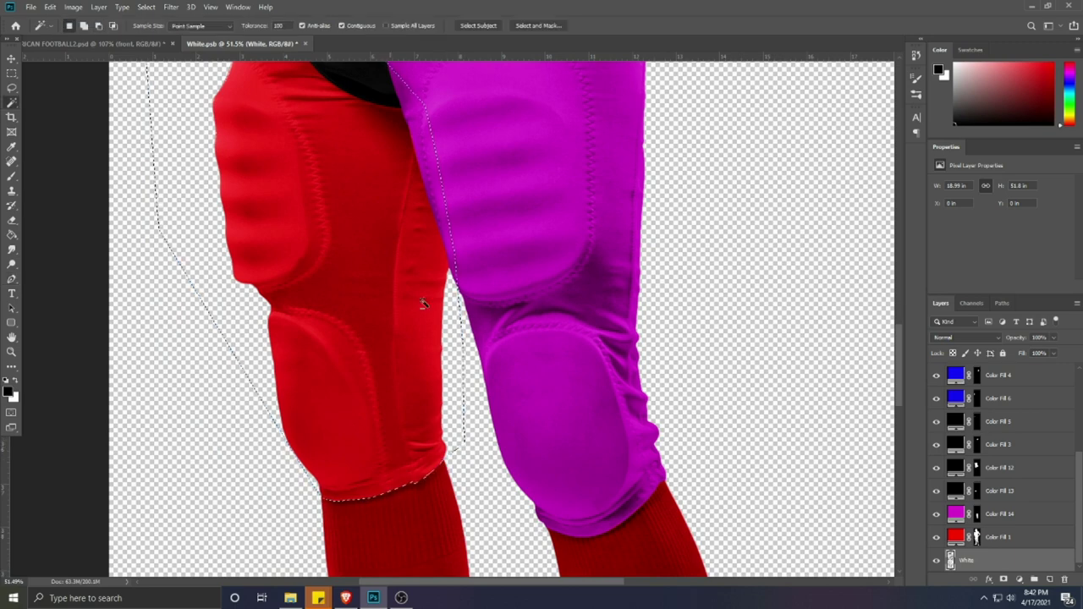
pyautogui.hotkey('ctrl', 'd')
pyautogui.scroll(-5, 198, 220)
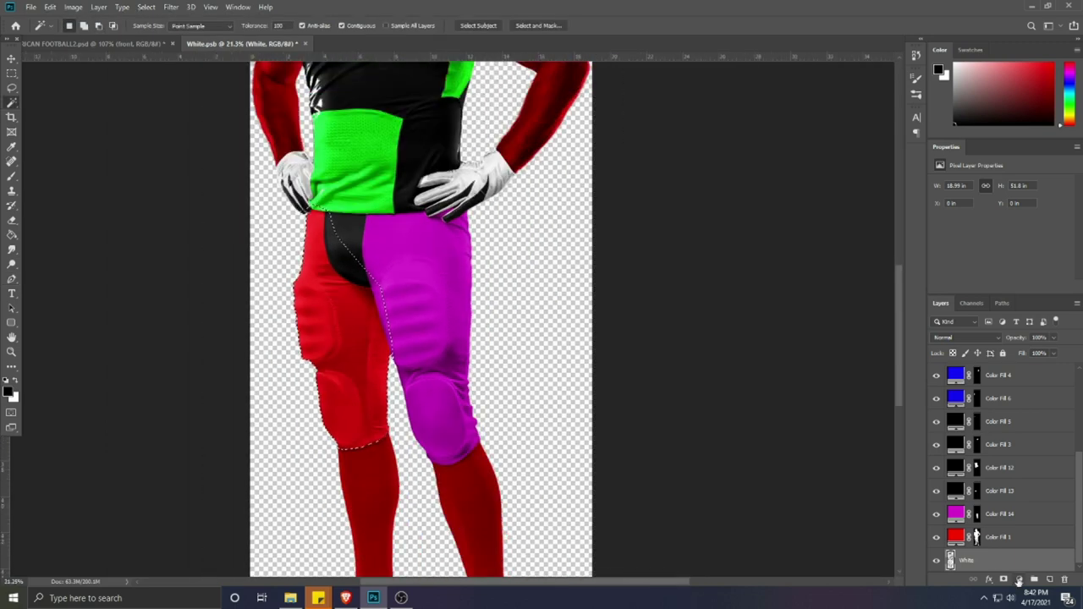
# Step: Add a purple solid color fill layer for the selected pants leg above Color Fill 1
pyautogui.click(1004, 379)
pyautogui.click(824, 422)
pyautogui.click(812, 393)
pyautogui.click(926, 387)
pyautogui.moveTo(993, 557); pyautogui.dragTo(981, 522)
# Step: Remove the magenta leg, crotch panel and green jersey panel areas from Color Fill 15's mask and check its remaining outline
pyautogui.click(978, 539)
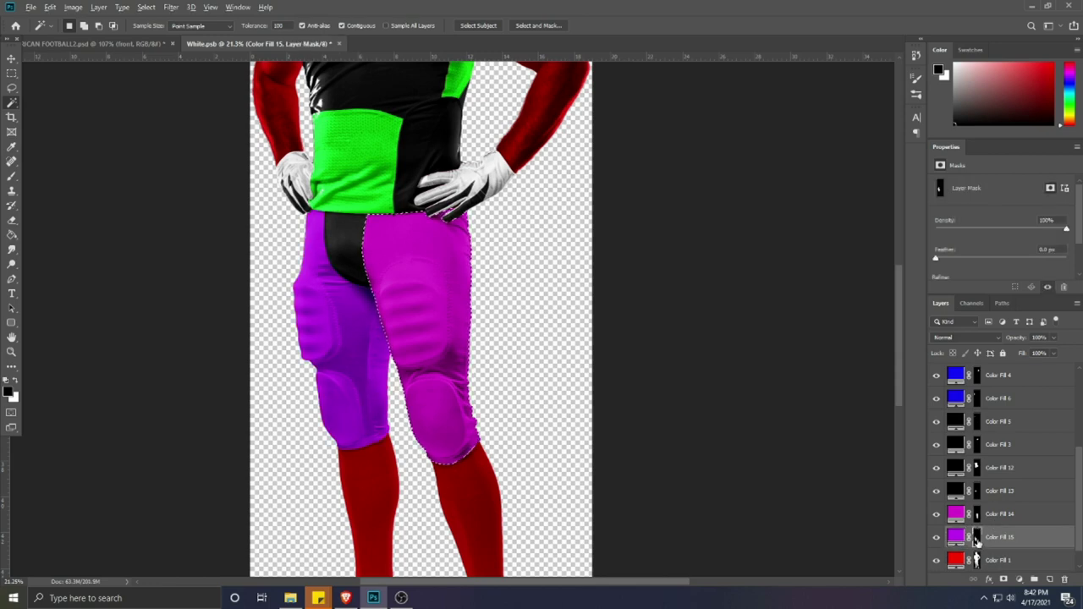
pyautogui.scroll(1, 978, 542)
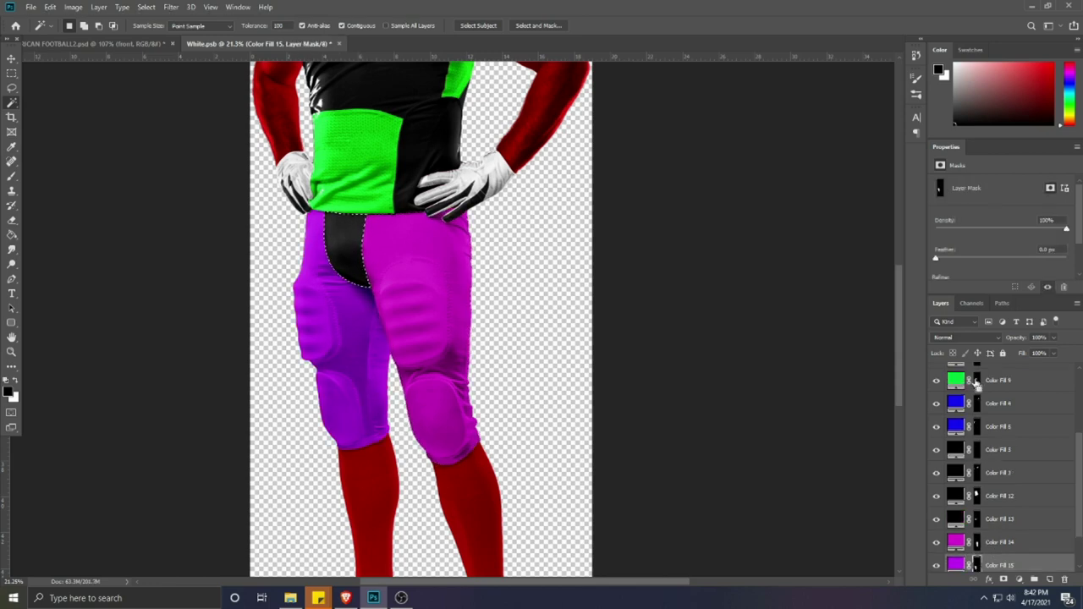
pyautogui.keyDown('ctrl'); pyautogui.click(977, 382); pyautogui.keyUp('ctrl')
pyautogui.keyDown('ctrl'); pyautogui.click(977, 566); pyautogui.keyUp('ctrl')
# Step: Load the mask of the glove beside the purple leg as a selection and remove that area from Color Fill 15's mask
pyautogui.press('v')
pyautogui.click(292, 175)
pyautogui.keyDown('ctrl'); pyautogui.click(978, 378); pyautogui.keyUp('ctrl')
pyautogui.scroll(-3, 979, 423)
pyautogui.click(975, 524)
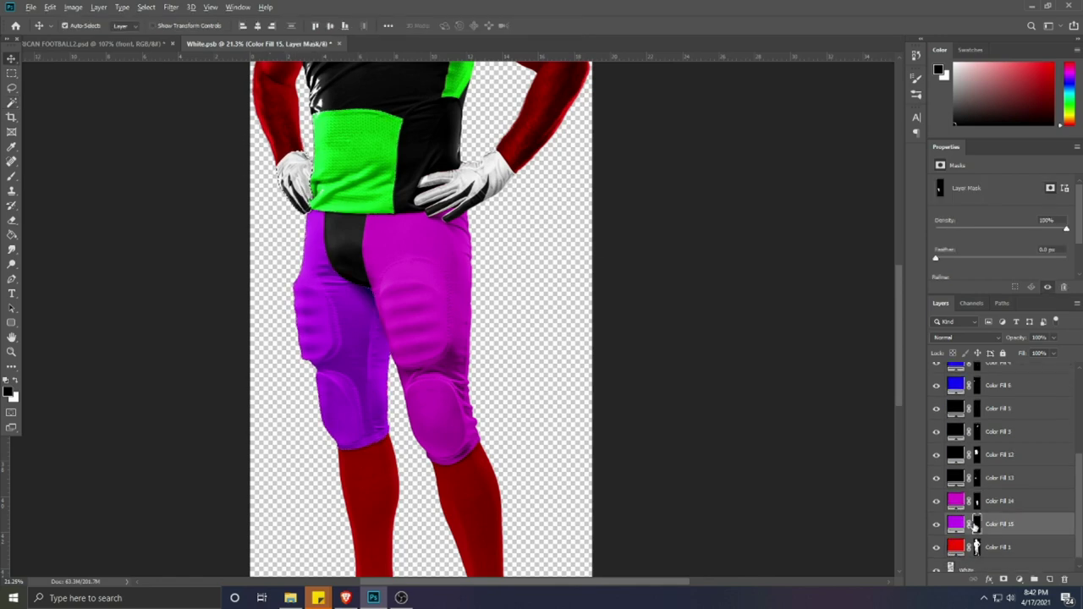
# Step: Draw a closed pen path around the sock below the purple leg, following the pants hem and the cleat's upper edge
pyautogui.scroll(-3, 525, 327)
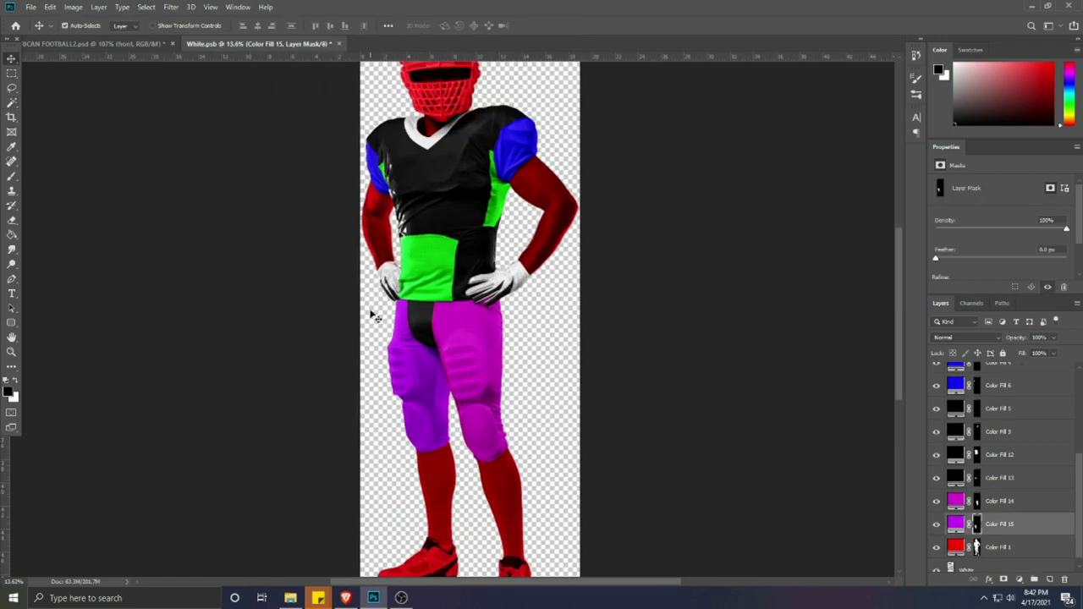
pyautogui.scroll(5, 461, 478)
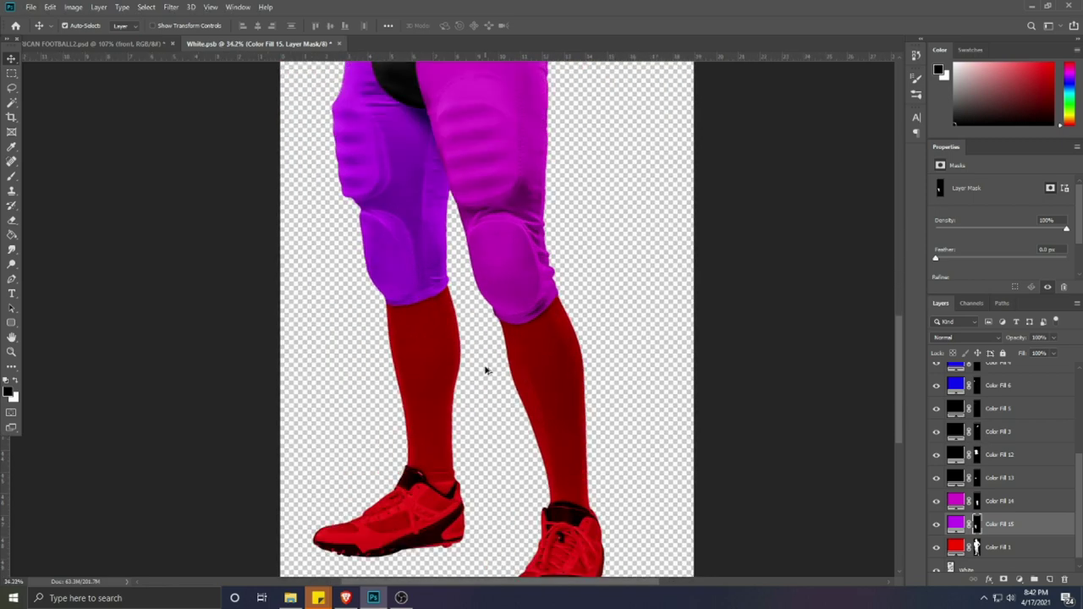
pyautogui.press('p')
pyautogui.scroll(1, 370, 328)
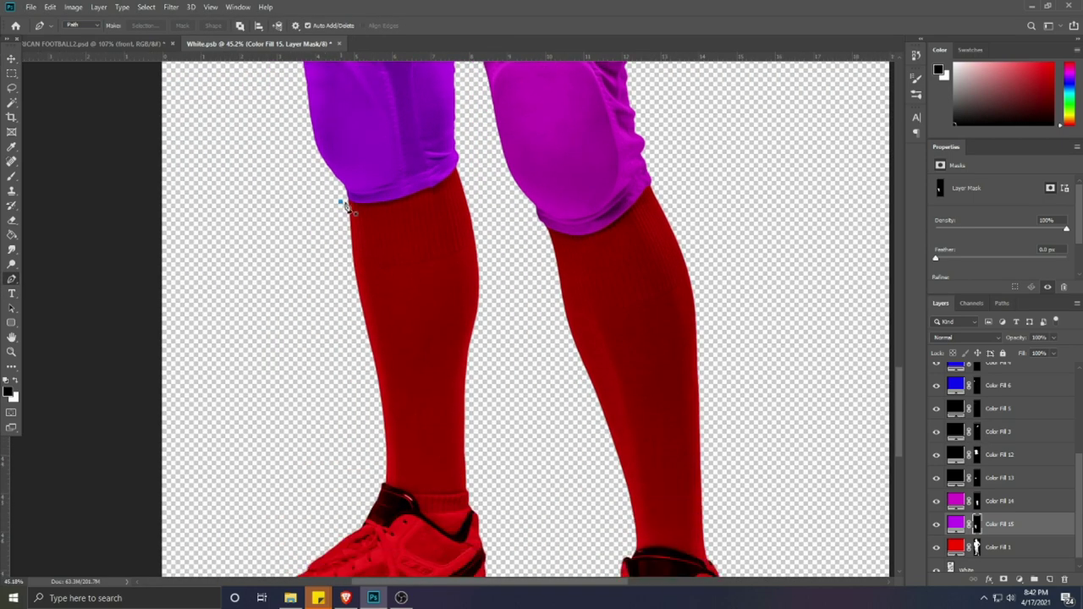
pyautogui.click(525, 415)
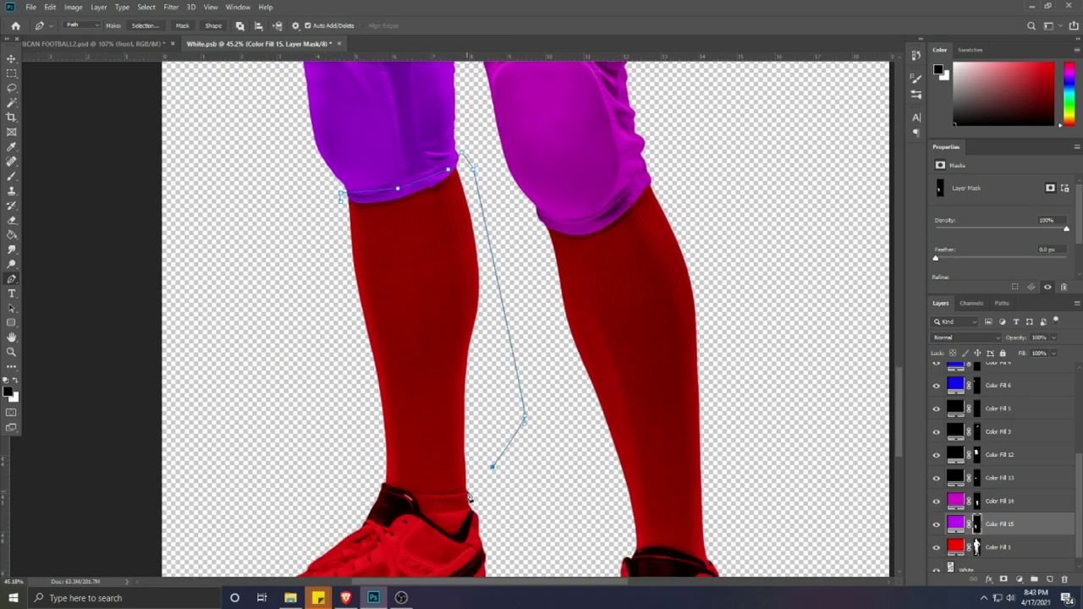
pyautogui.scroll(3, 470, 498)
pyautogui.click(466, 493)
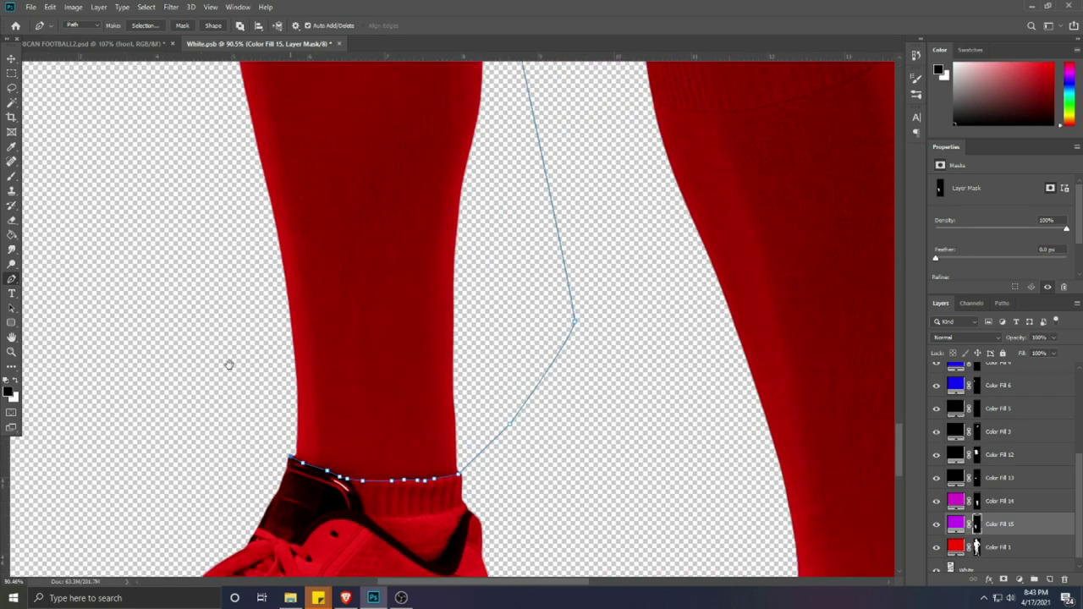
pyautogui.moveTo(230, 364); pyautogui.dragTo(363, 555)
pyautogui.click(299, 305)
pyautogui.click(311, 159)
pyautogui.click(338, 85)
pyautogui.scroll(-3, 384, 267)
pyautogui.moveTo(493, 275); pyautogui.dragTo(441, 328)
pyautogui.scroll(1, 476, 271)
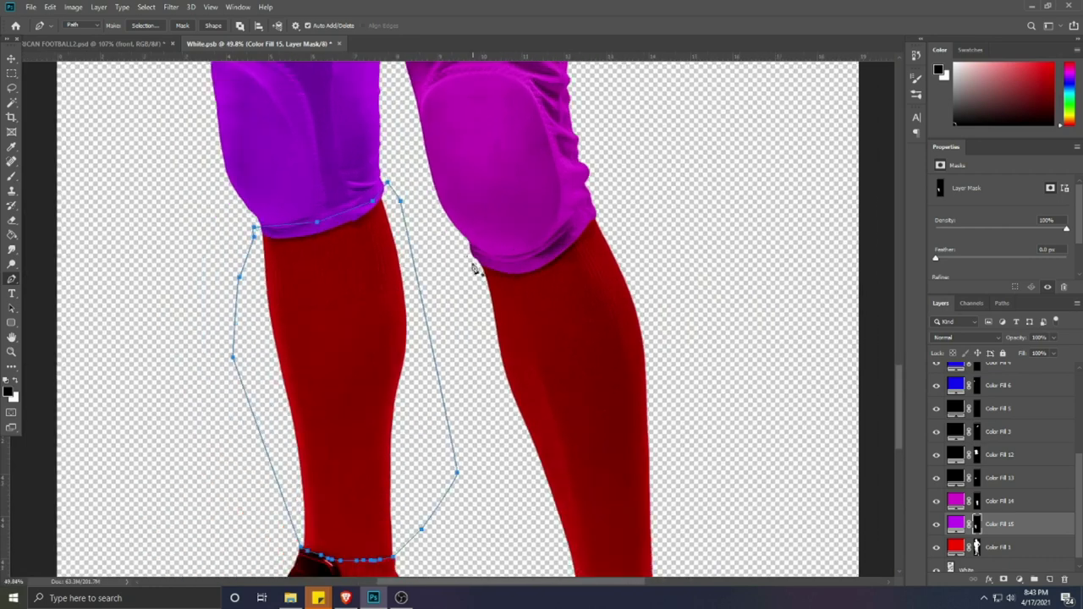
# Step: Draw a closed pen path around the sock below the magenta leg and convert both sock paths to a selection
pyautogui.scroll(-2, 618, 211)
pyautogui.click(663, 260)
pyautogui.click(654, 429)
pyautogui.click(615, 496)
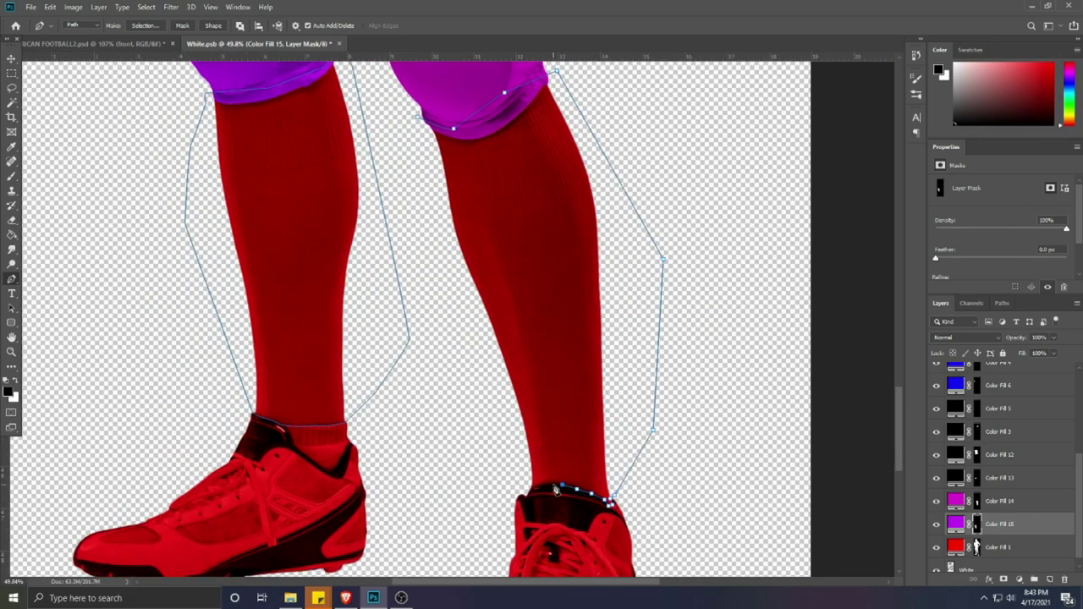
pyautogui.click(527, 492)
pyautogui.click(429, 312)
pyautogui.click(411, 206)
pyautogui.click(418, 117)
pyautogui.hotkey('ctrl', 'Return')
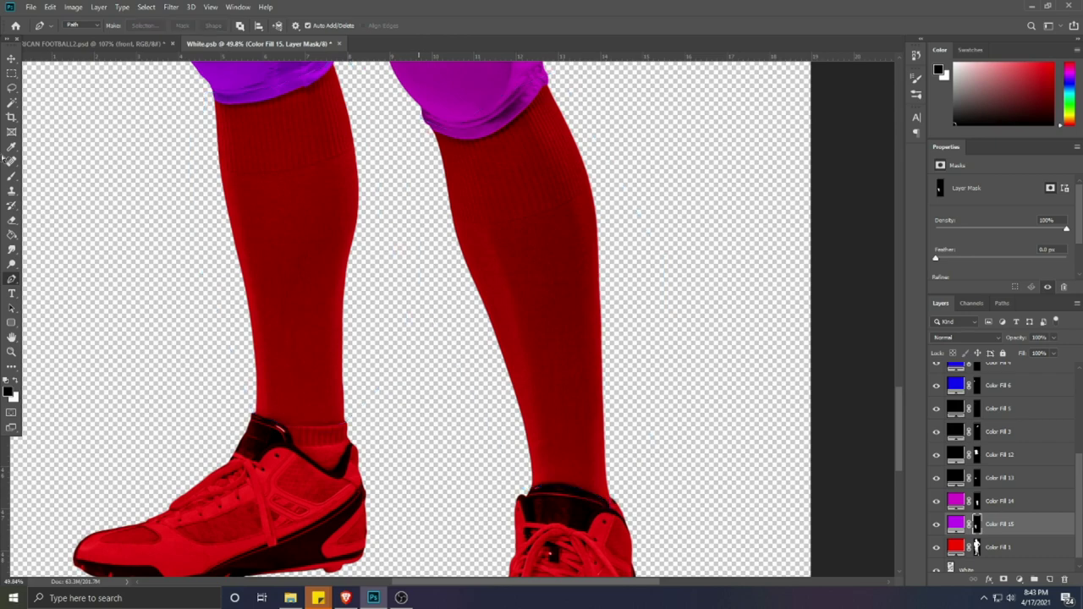
# Step: Using the White layer, subtract the transparent areas around both legs from the sock selection with the Magic Wand
pyautogui.press('w')
pyautogui.click(983, 568)
pyautogui.keyDown('alt'); pyautogui.click(467, 292); pyautogui.keyUp('alt')
pyautogui.keyDown('alt'); pyautogui.click(624, 278); pyautogui.keyUp('alt')
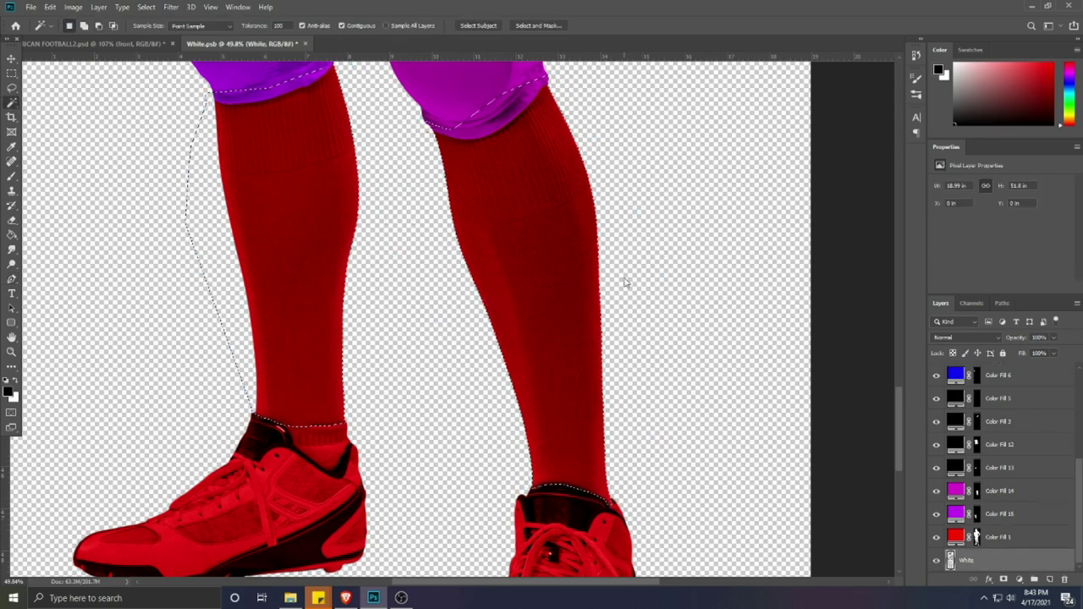
pyautogui.keyDown('alt'); pyautogui.click(216, 222); pyautogui.keyUp('alt')
# Step: Add a white solid color fill layer for the selected socks above Color Fill 1
pyautogui.scroll(-5, 373, 386)
pyautogui.click(1020, 580)
pyautogui.click(1014, 382)
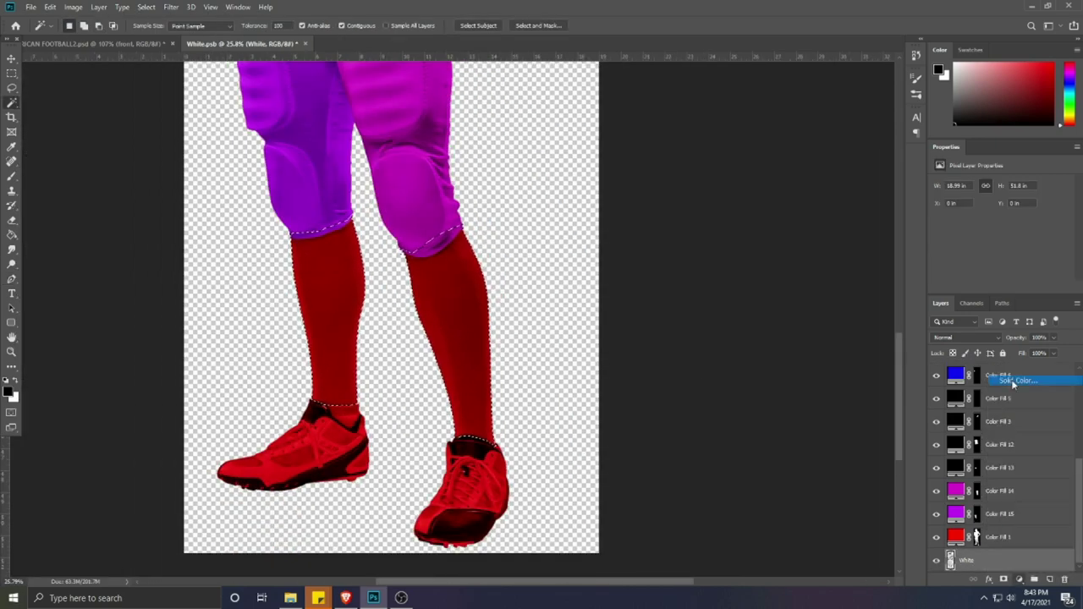
pyautogui.moveTo(728, 430); pyautogui.dragTo(629, 362)
pyautogui.press('Return')
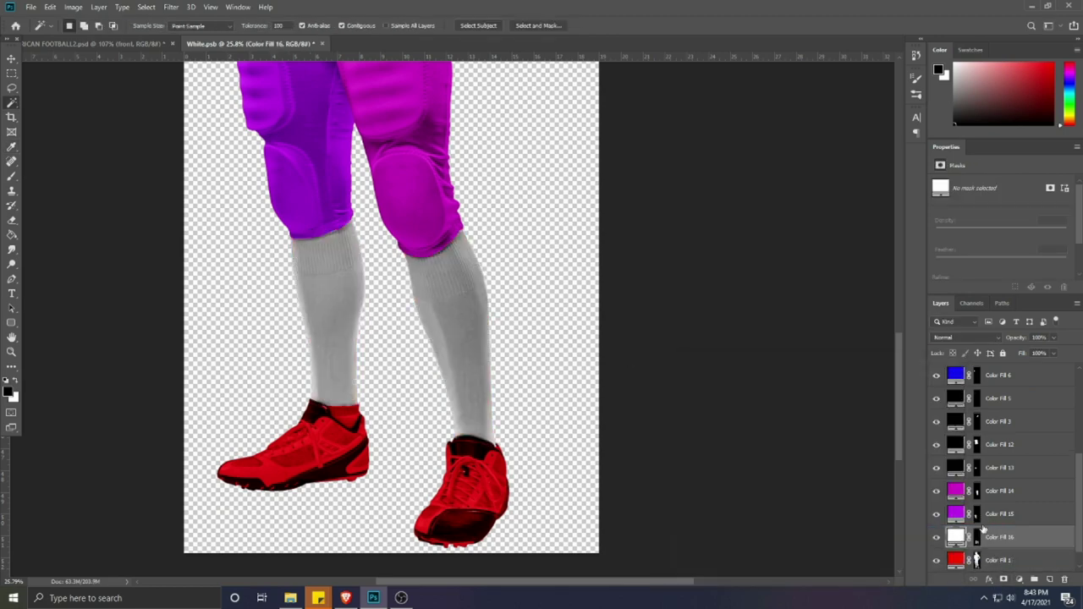
# Step: Remove the purple and magenta pants leg areas from Color Fill 16's mask and check its remaining outline
pyautogui.click(978, 537)
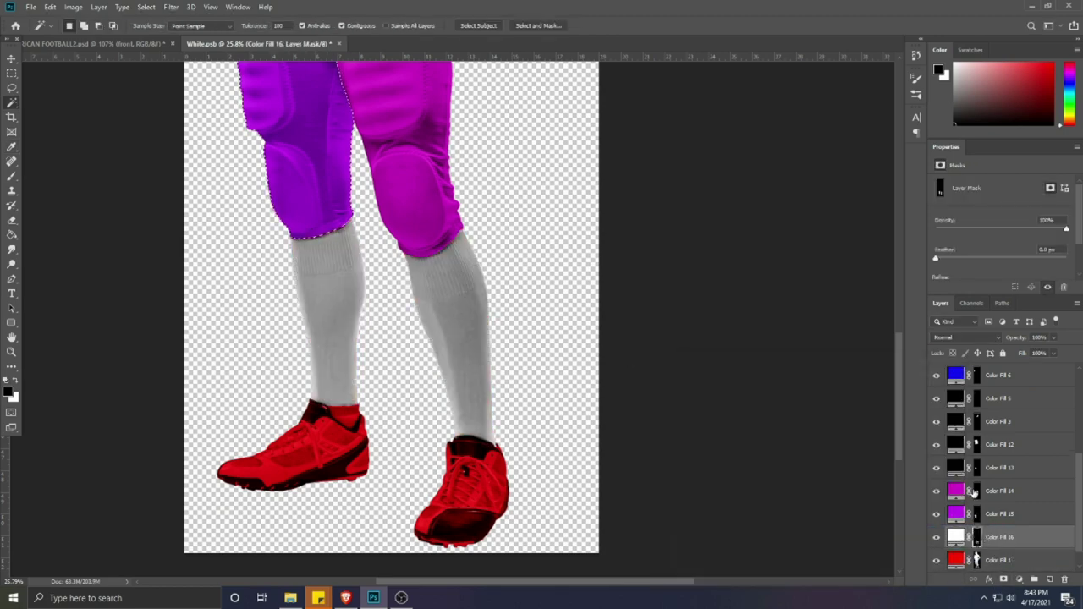
pyautogui.keyDown('ctrl'); pyautogui.click(978, 491); pyautogui.keyUp('ctrl')
pyautogui.scroll(4, 350, 254)
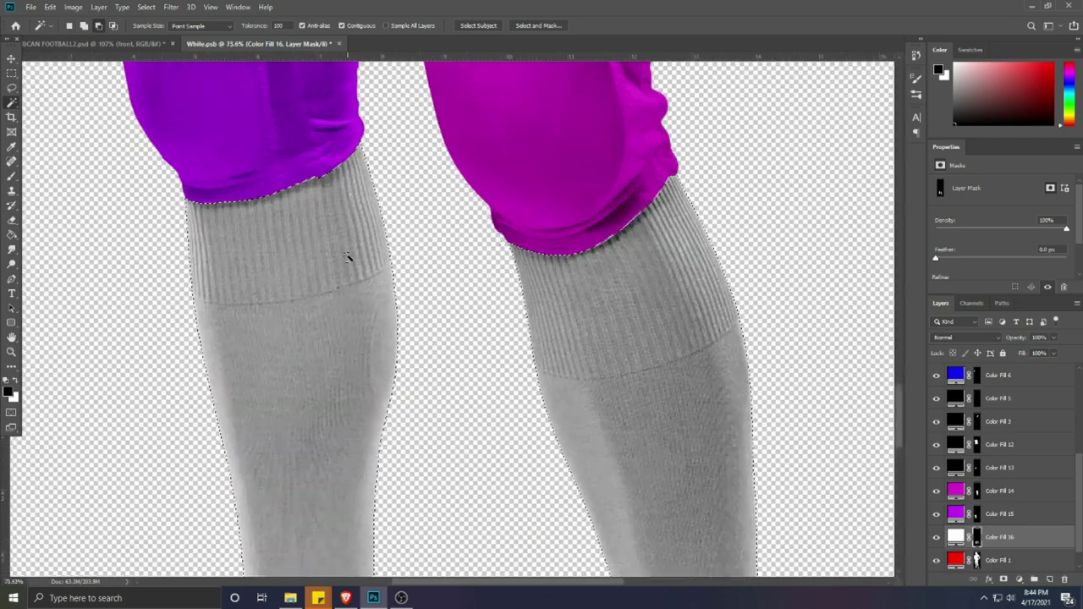
pyautogui.scroll(-6, 387, 327)
pyautogui.scroll(4, 382, 292)
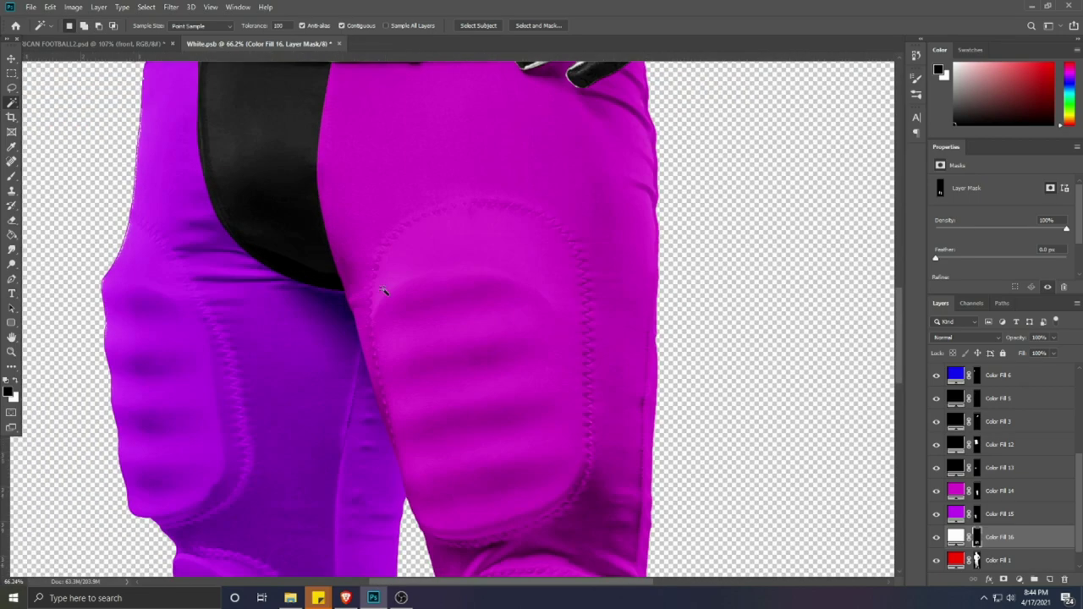
pyautogui.scroll(-6, 380, 285)
pyautogui.scroll(2, 382, 290)
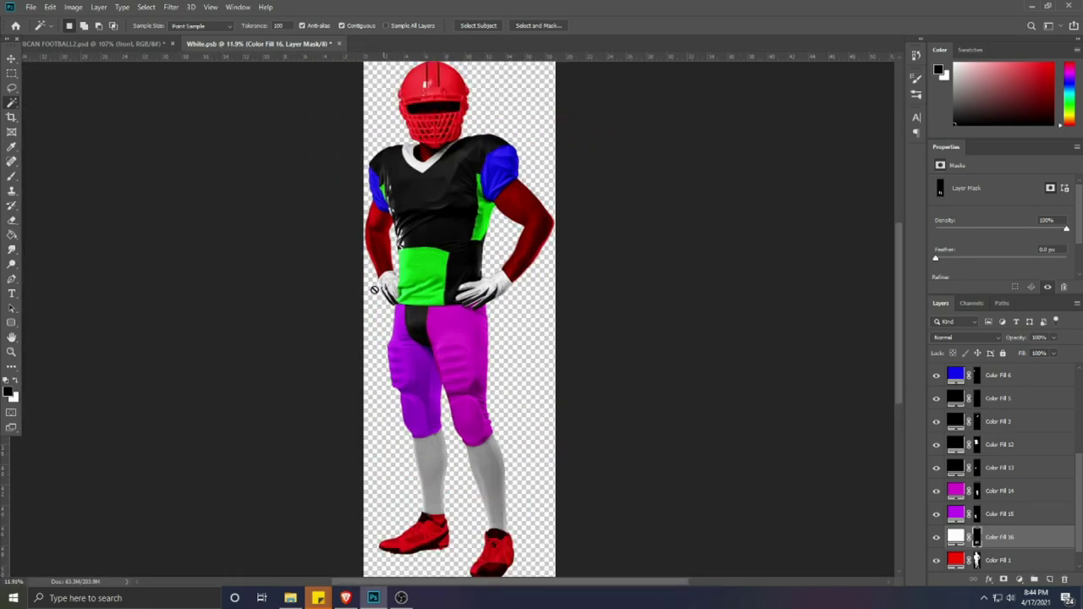
# Step: With the White layer active, trace a pen path along the ankle opening and tongue of the side-facing cleat
pyautogui.scroll(3, 496, 509)
pyautogui.press('v')
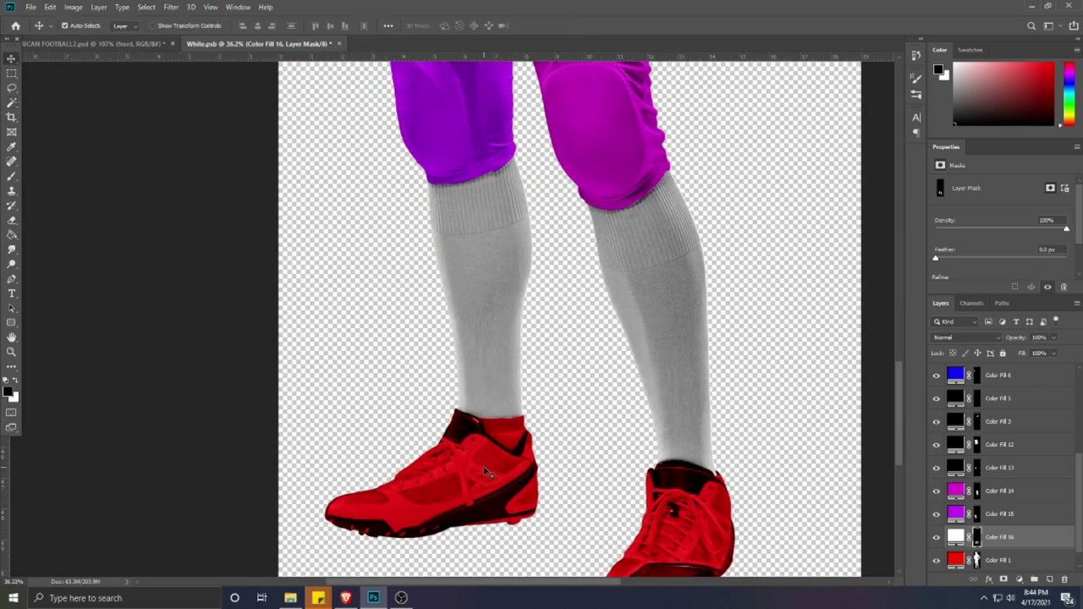
pyautogui.scroll(1, 533, 486)
pyautogui.scroll(-1, 985, 571)
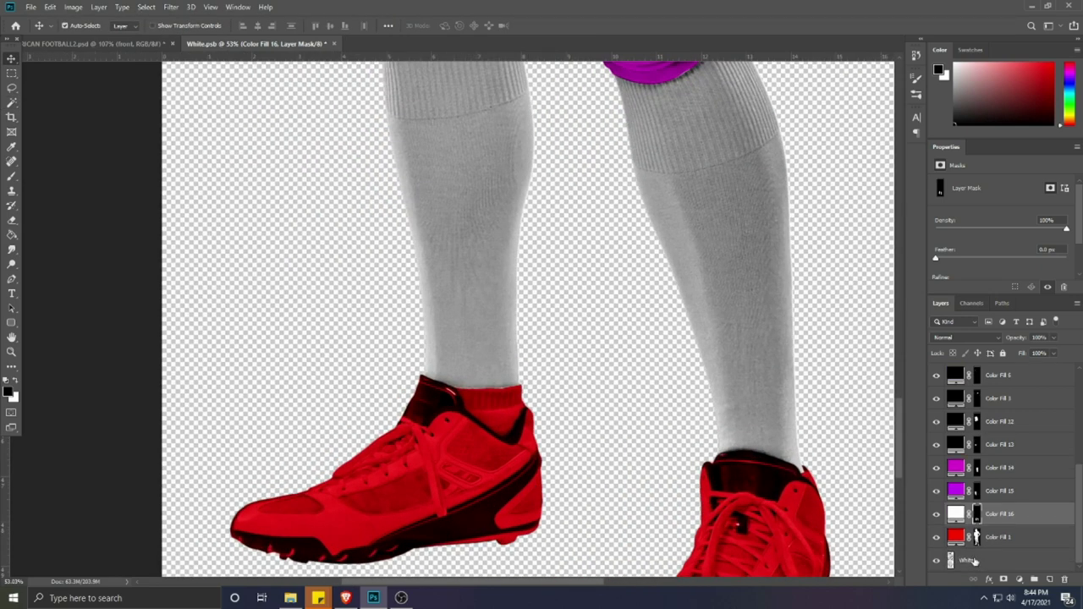
pyautogui.click(986, 561)
pyautogui.click(11, 277)
pyautogui.scroll(1, 489, 425)
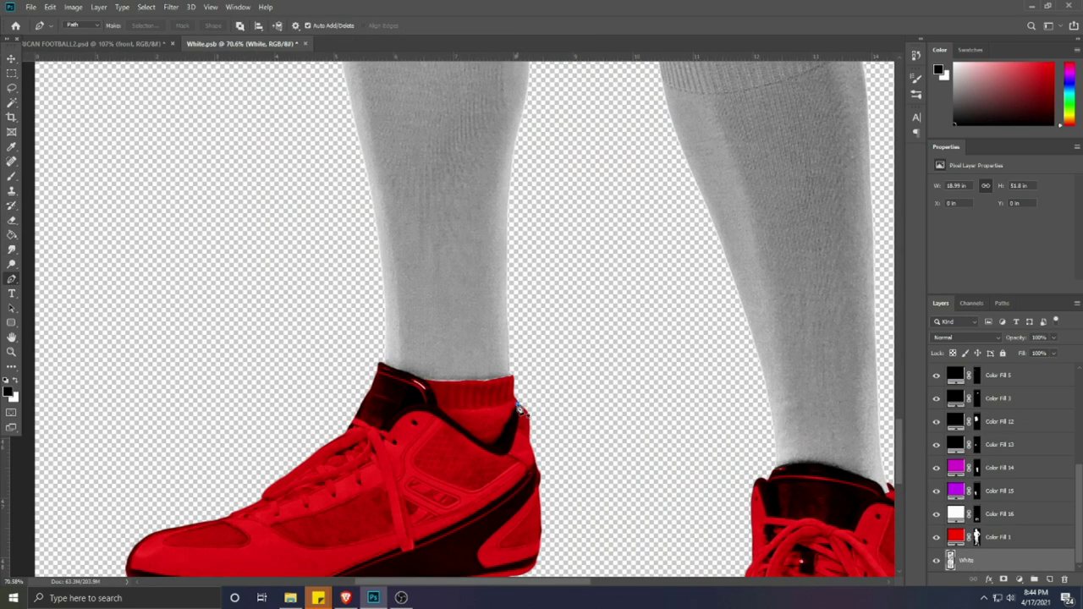
pyautogui.click(516, 413)
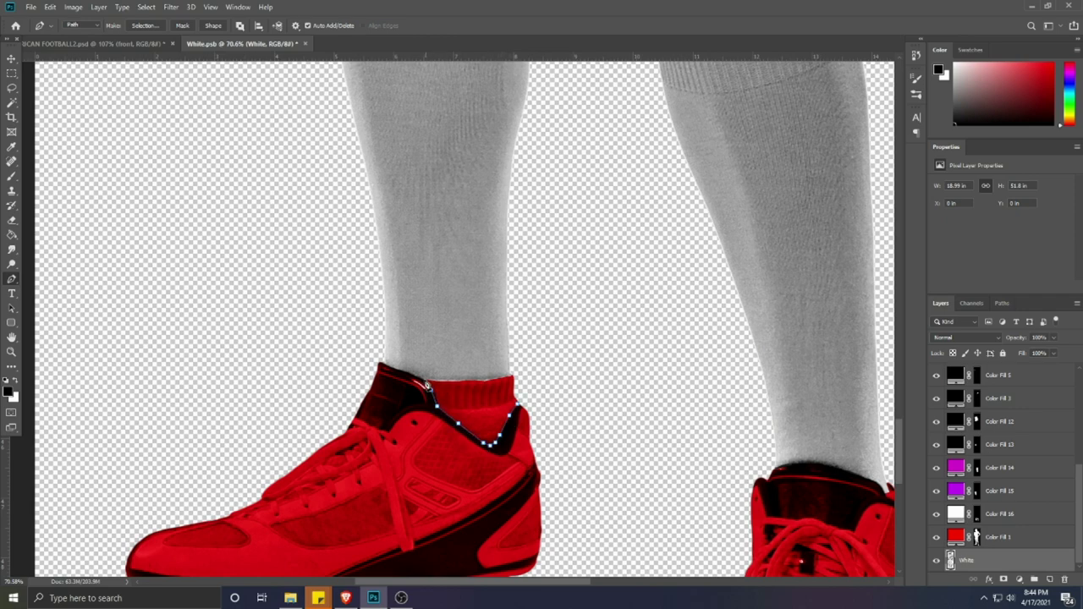
pyautogui.click(402, 366)
pyautogui.click(375, 361)
pyautogui.moveTo(331, 371); pyautogui.dragTo(422, 248)
# Step: Continue the path loosely around the toe, sole and heel of the side-facing cleat and close it
pyautogui.click(326, 327)
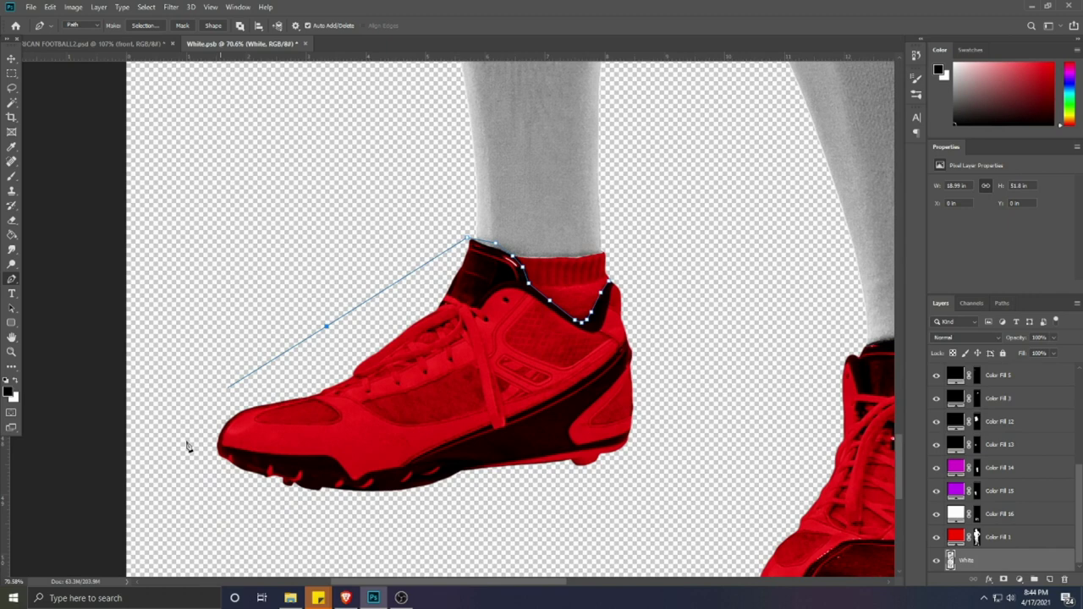
pyautogui.click(413, 533)
pyautogui.click(531, 512)
pyautogui.click(644, 484)
pyautogui.click(665, 393)
pyautogui.click(634, 294)
pyautogui.scroll(-3, 603, 303)
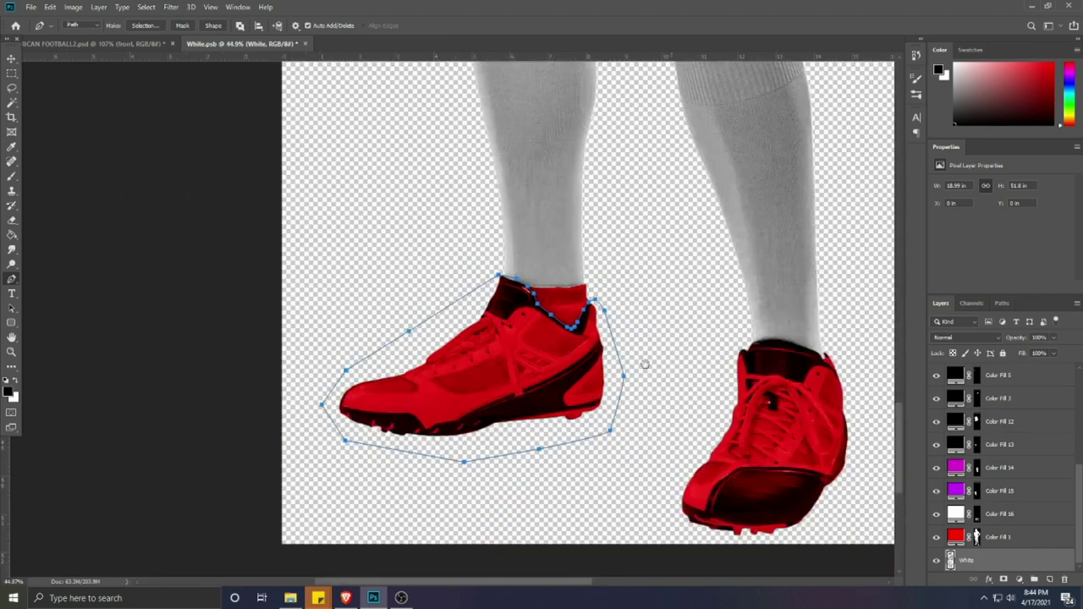
# Step: Draw a closed pen path around the front-facing cleat and convert both cleat paths to a selection
pyautogui.scroll(2, 578, 376)
pyautogui.moveTo(769, 481); pyautogui.dragTo(724, 337)
pyautogui.click(720, 347)
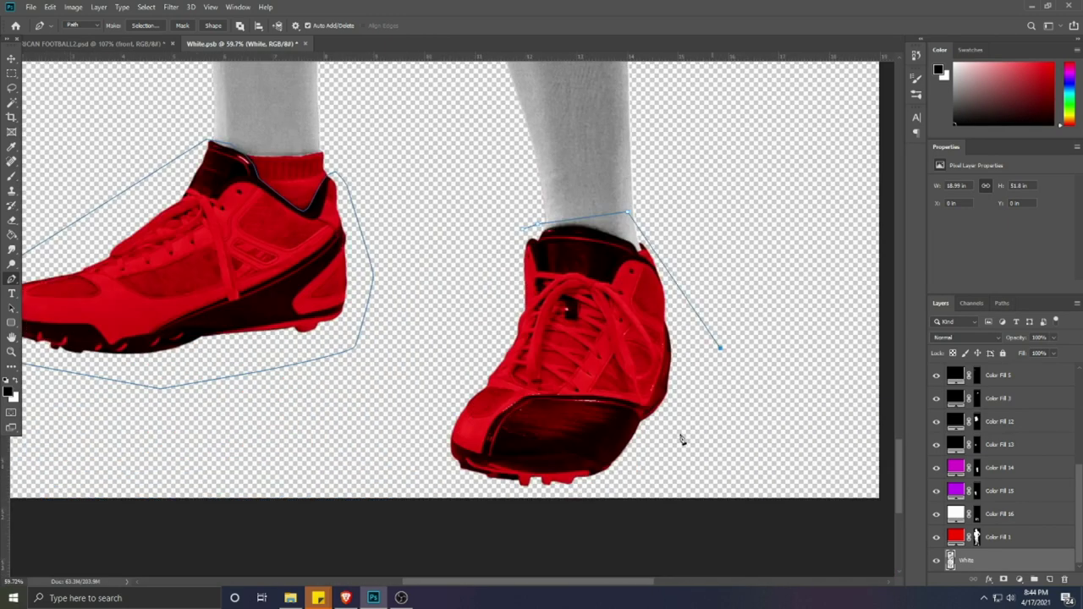
pyautogui.click(429, 396)
pyautogui.click(465, 321)
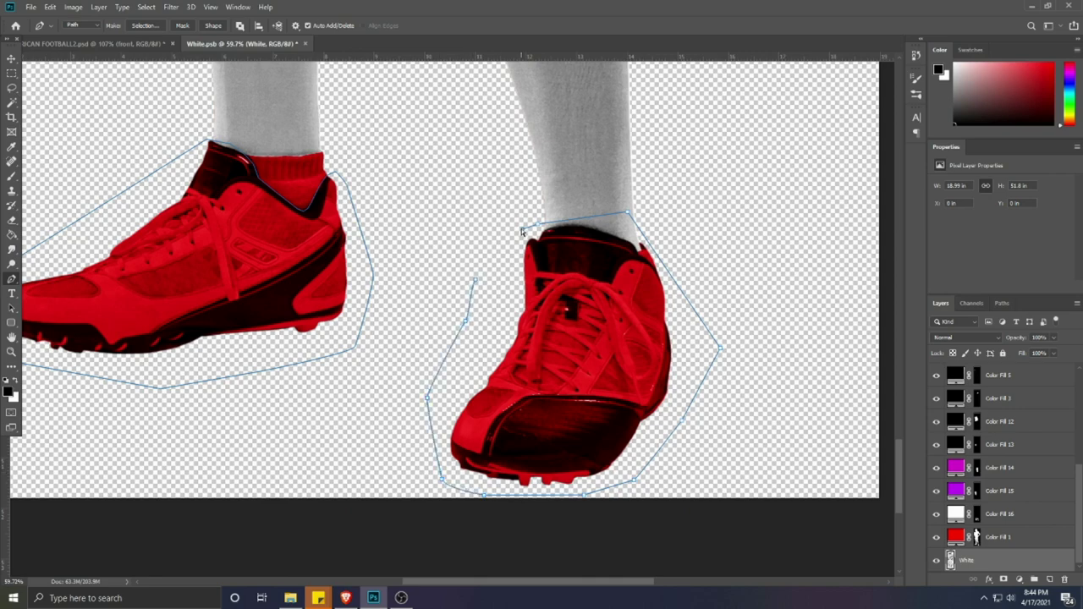
pyautogui.click(522, 230)
pyautogui.hotkey('ctrl', 'Return')
# Step: Subtract the transparent background around both cleats from the selection with the Magic Wand
pyautogui.click(11, 103)
pyautogui.click(242, 341)
pyautogui.scroll(4, 528, 489)
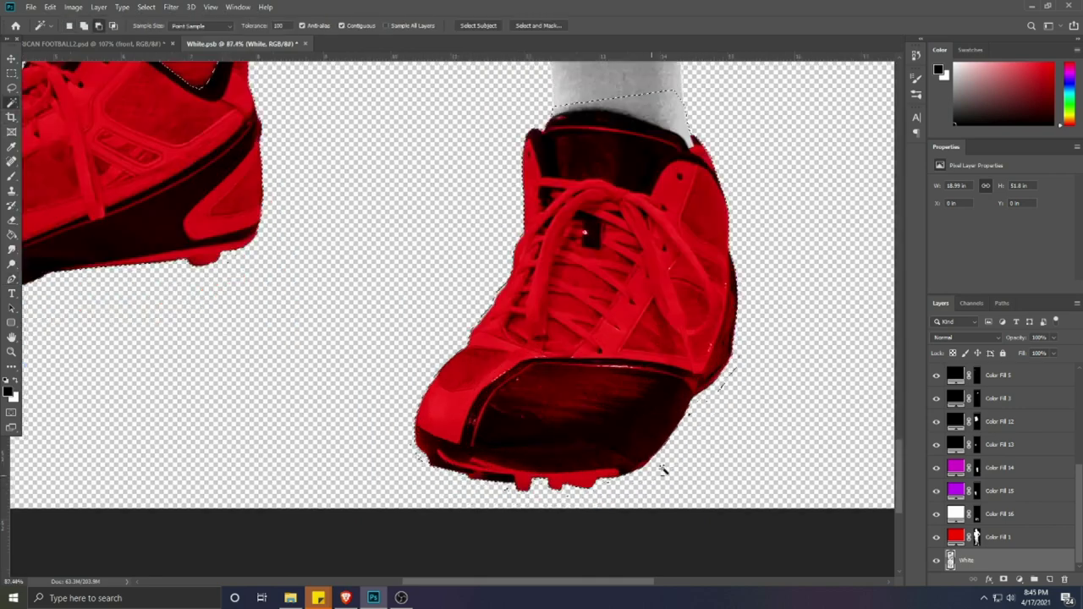
pyautogui.scroll(2, 665, 469)
pyautogui.scroll(3, 339, 448)
pyautogui.scroll(-4, 333, 453)
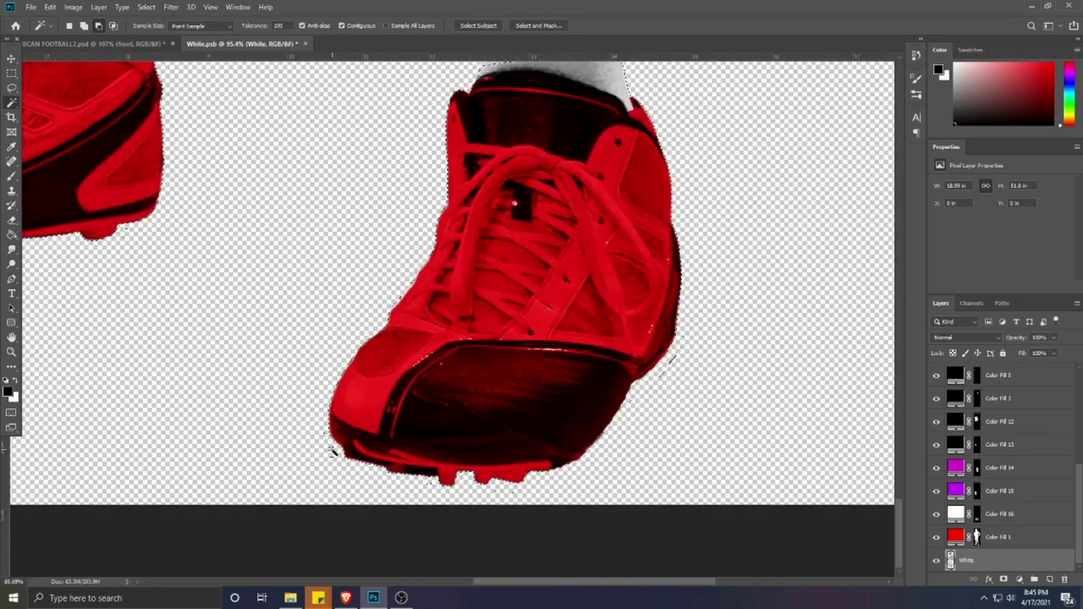
# Step: Add a white solid color fill layer masked to the selected cleats
pyautogui.scroll(-4, 332, 452)
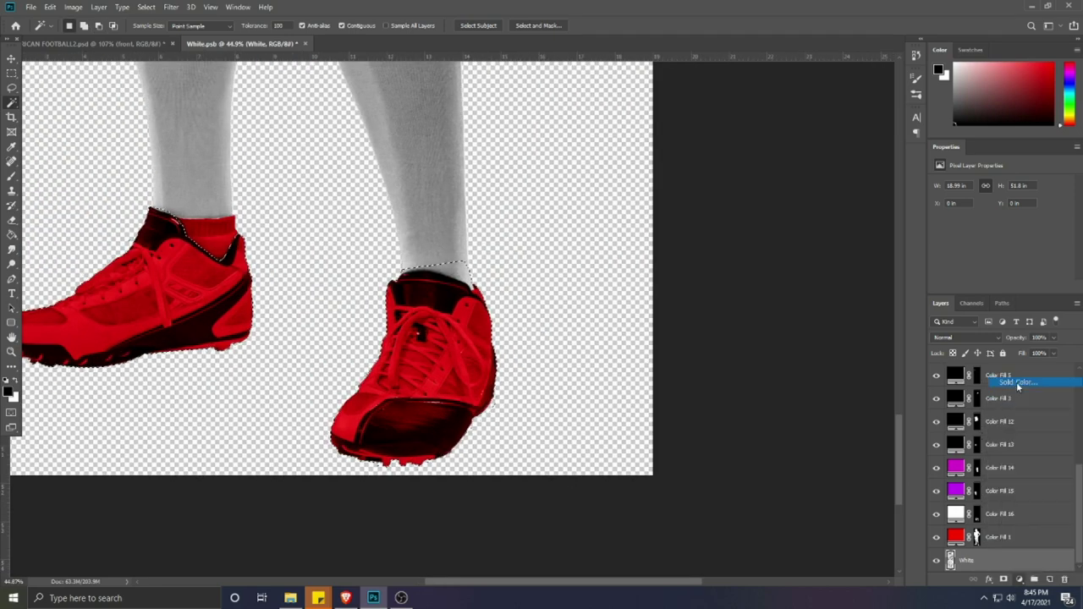
pyautogui.click(1018, 385)
pyautogui.press('Return')
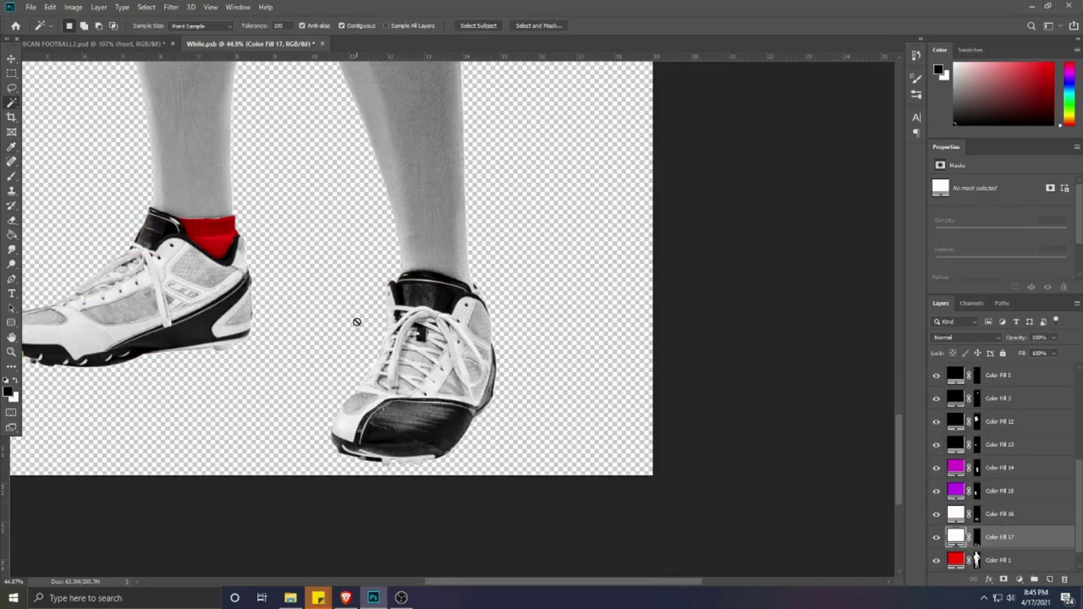
pyautogui.scroll(3, 461, 490)
pyautogui.scroll(-4, 508, 465)
# Step: Change Color Fill 17's color to pure red, ff0000
pyautogui.doubleClick(956, 537)
pyautogui.click(811, 391)
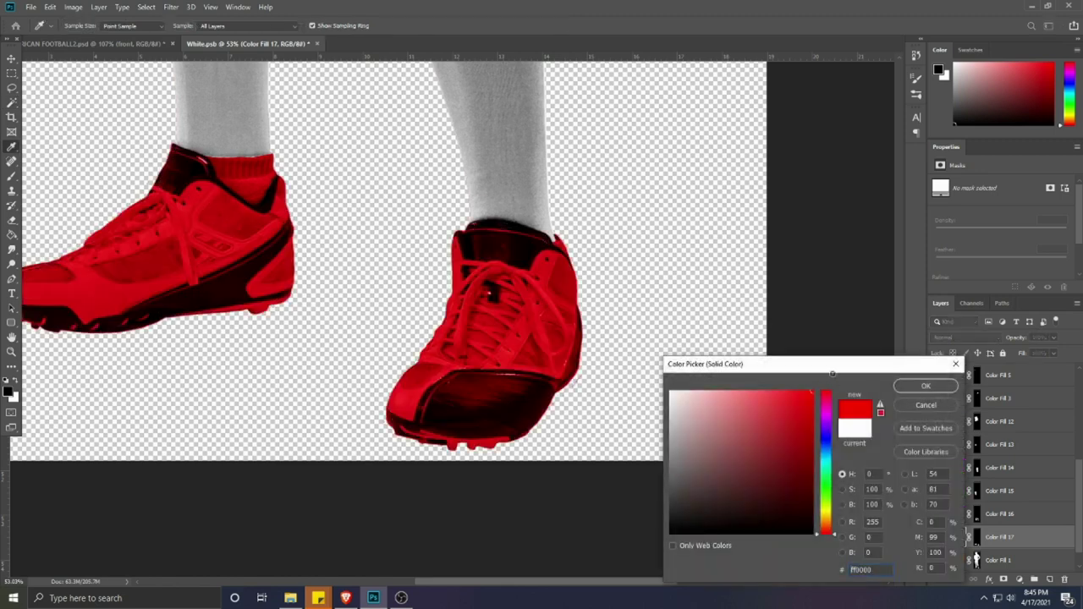
pyautogui.click(926, 386)
# Step: Paint black on Color Fill 17's mask with a small hard brush to erase the stray specks around the front-facing cleat
pyautogui.click(977, 536)
pyautogui.press('b')
pyautogui.scroll(5, 592, 435)
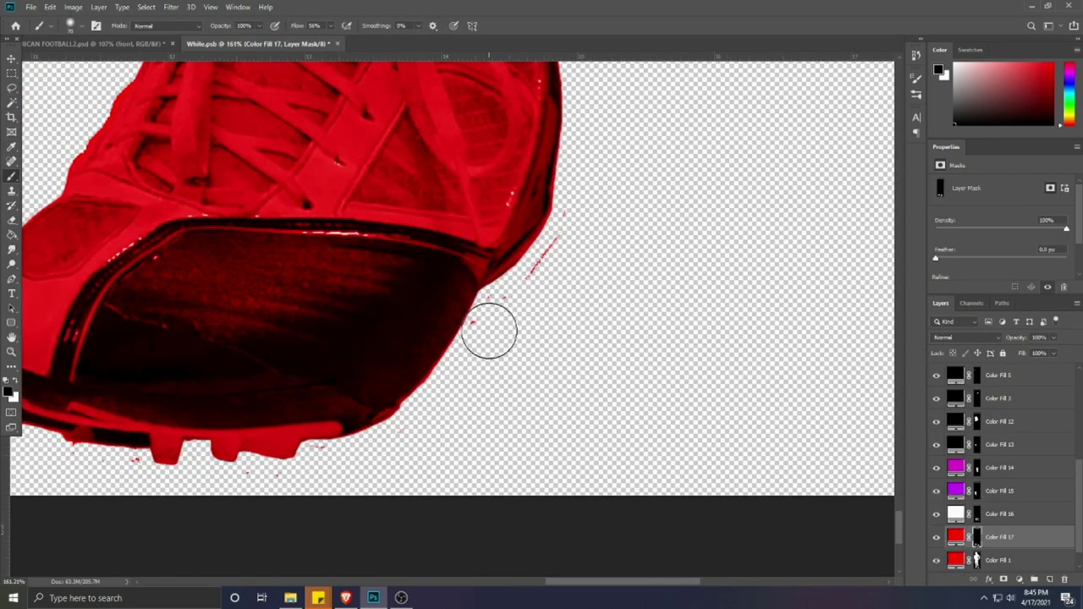
pyautogui.press('[')
pyautogui.press('[')
pyautogui.press('[')
pyautogui.press('[')
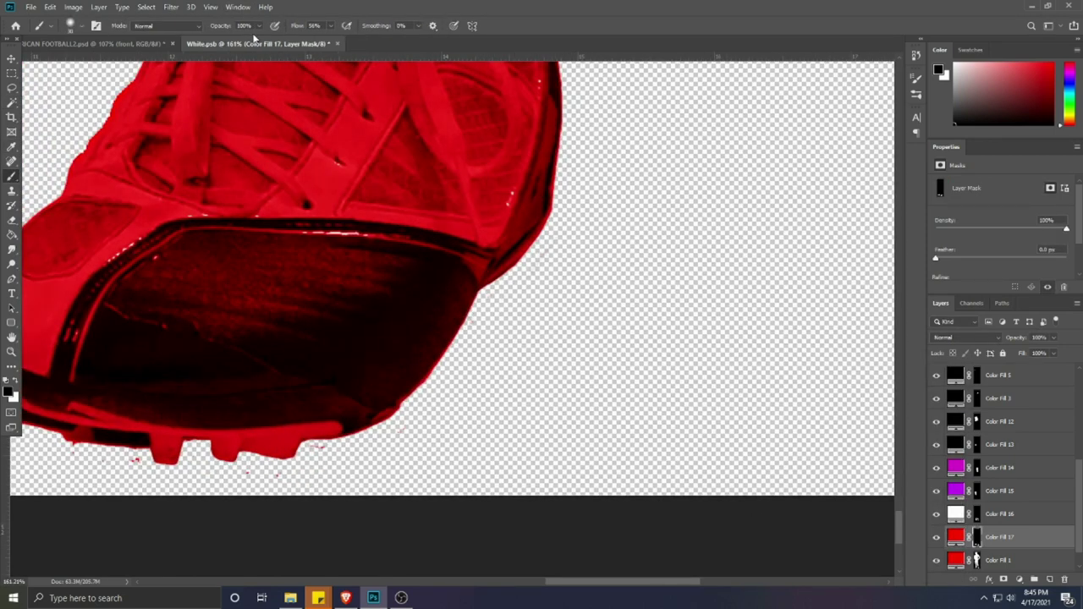
pyautogui.click(80, 27)
pyautogui.click(61, 184)
pyautogui.moveTo(321, 462); pyautogui.dragTo(317, 456)
pyautogui.moveTo(508, 384); pyautogui.dragTo(793, 381)
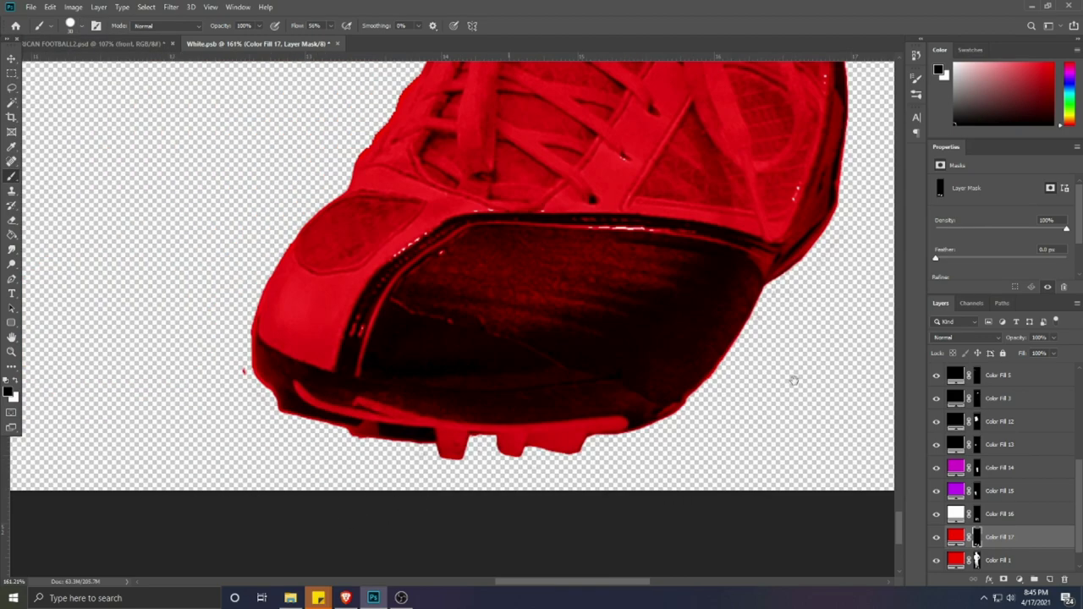
# Step: Set Color Fill 17's color back to white, ffffff, and inspect the cleats
pyautogui.scroll(-5, 240, 401)
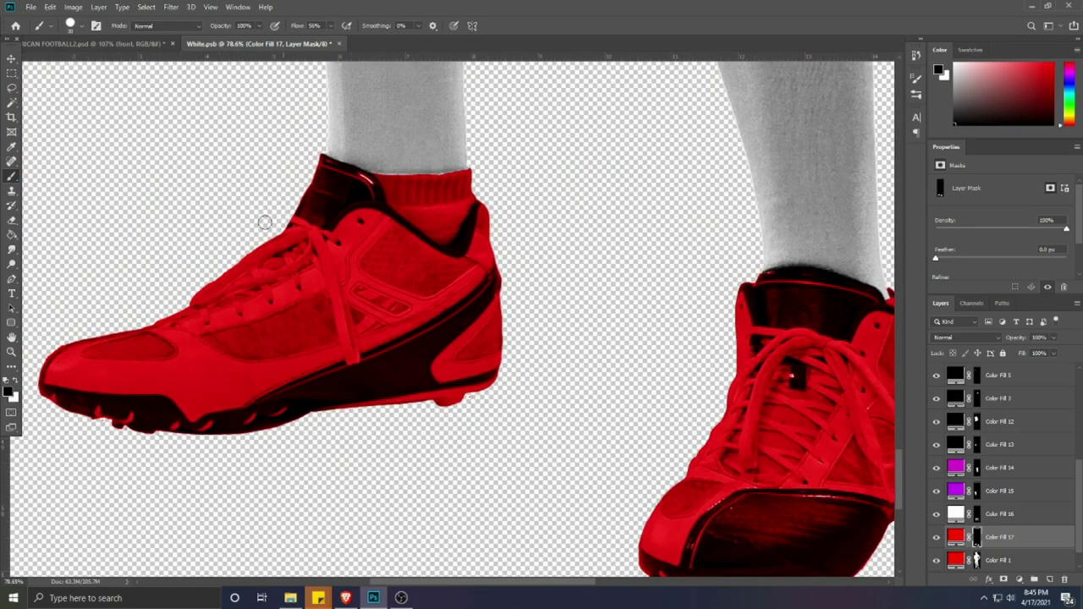
pyautogui.scroll(-3, 263, 309)
pyautogui.scroll(-1, 263, 309)
pyautogui.doubleClick(955, 536)
pyautogui.write('ffffff')
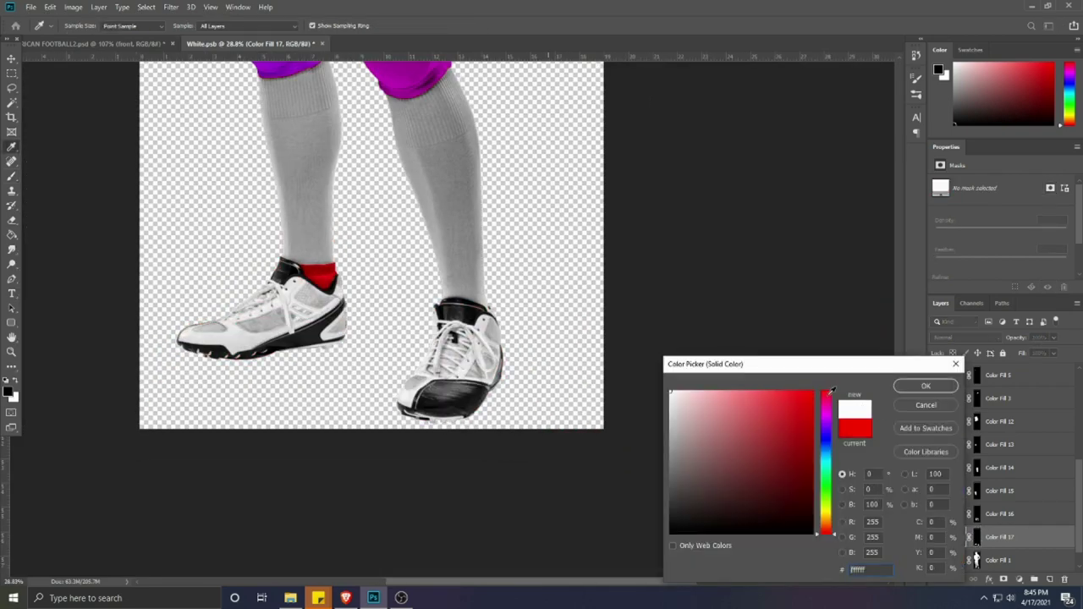
pyautogui.click(927, 389)
pyautogui.press('v')
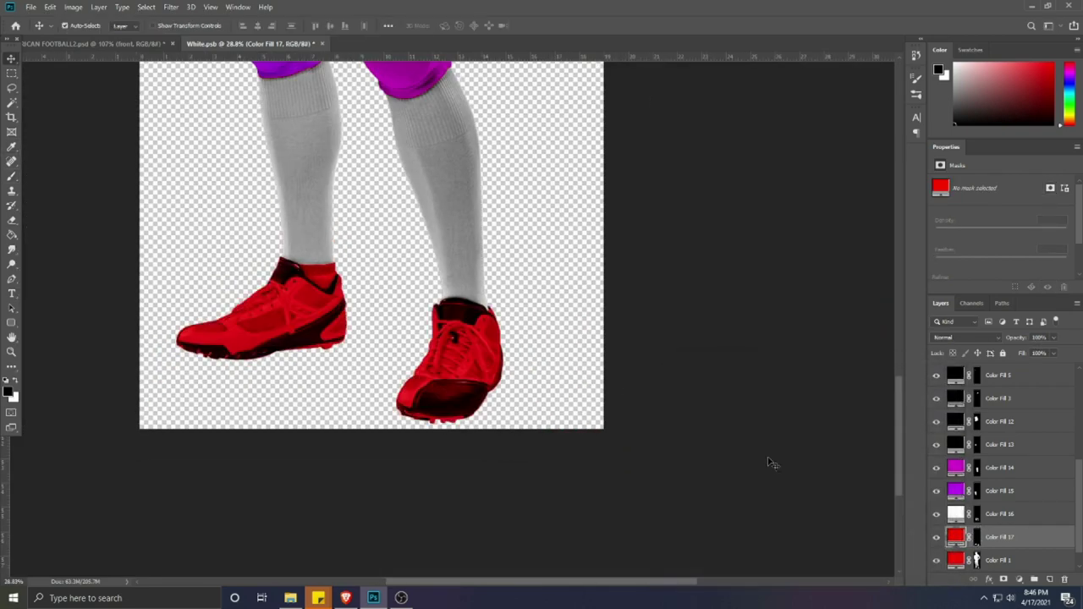
pyautogui.doubleClick(970, 537)
pyautogui.click(922, 384)
pyautogui.scroll(3, 458, 392)
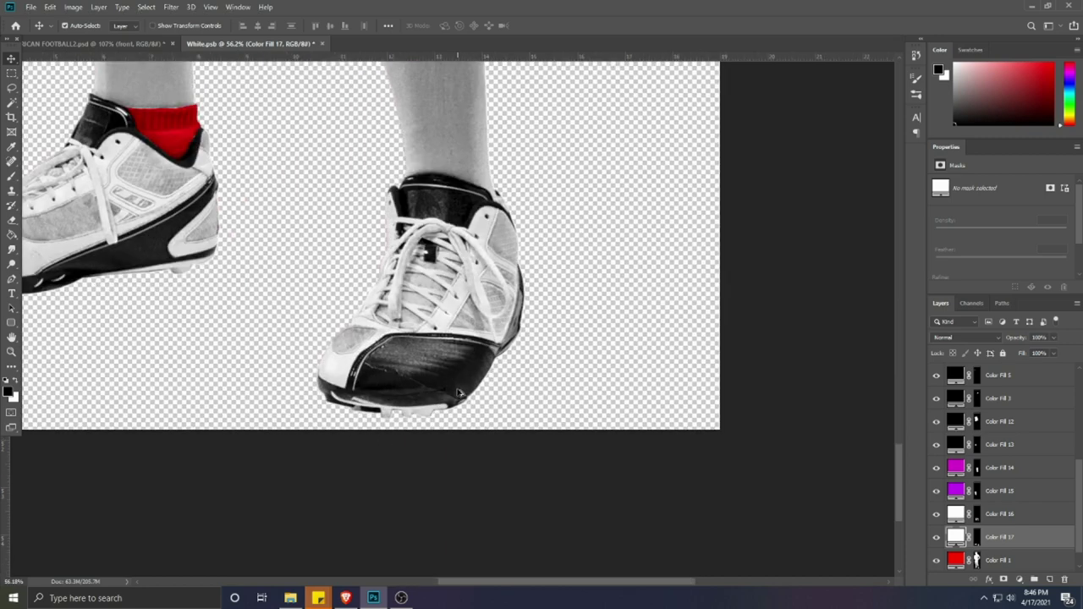
# Step: Remove the sock area covered by Color Fill 16 from Color Fill 17's mask and deselect
pyautogui.click(11, 280)
pyautogui.keyDown('ctrl'); pyautogui.click(978, 538); pyautogui.keyUp('ctrl')
pyautogui.scroll(-3, 437, 276)
pyautogui.scroll(3, 435, 279)
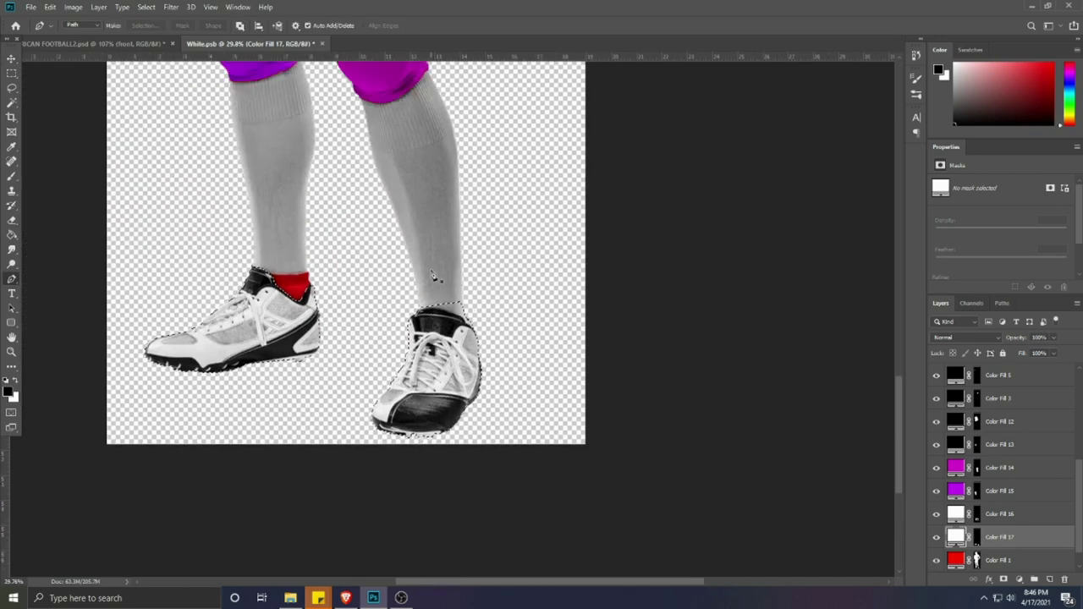
pyautogui.click(977, 537)
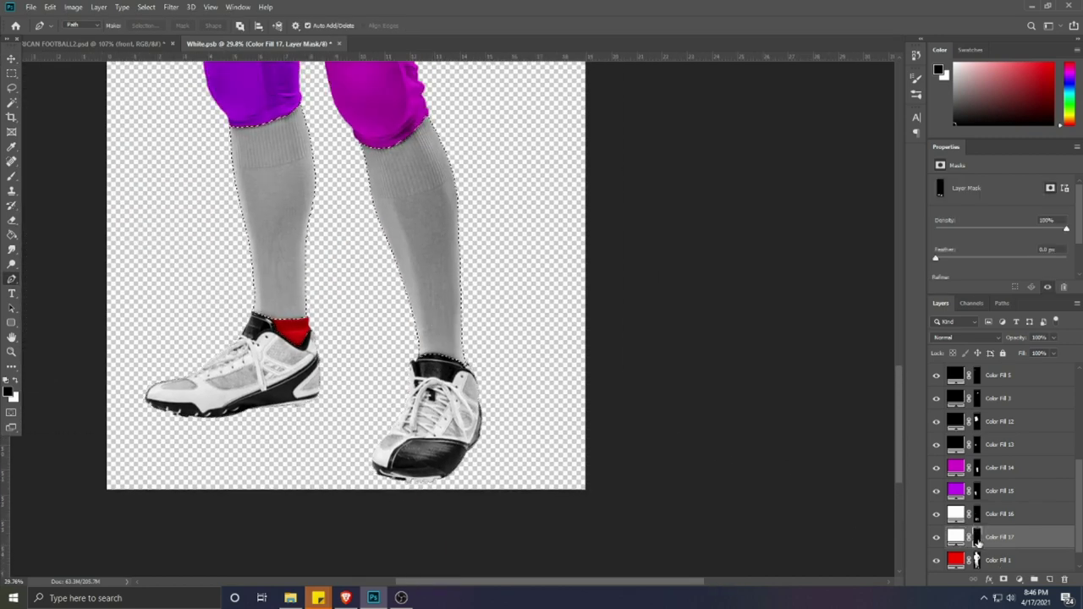
pyautogui.hotkey('ctrl', 'd')
# Step: Draw a closed pen path loosely around the red ankle sock of the side-facing cleat
pyautogui.scroll(5, 270, 313)
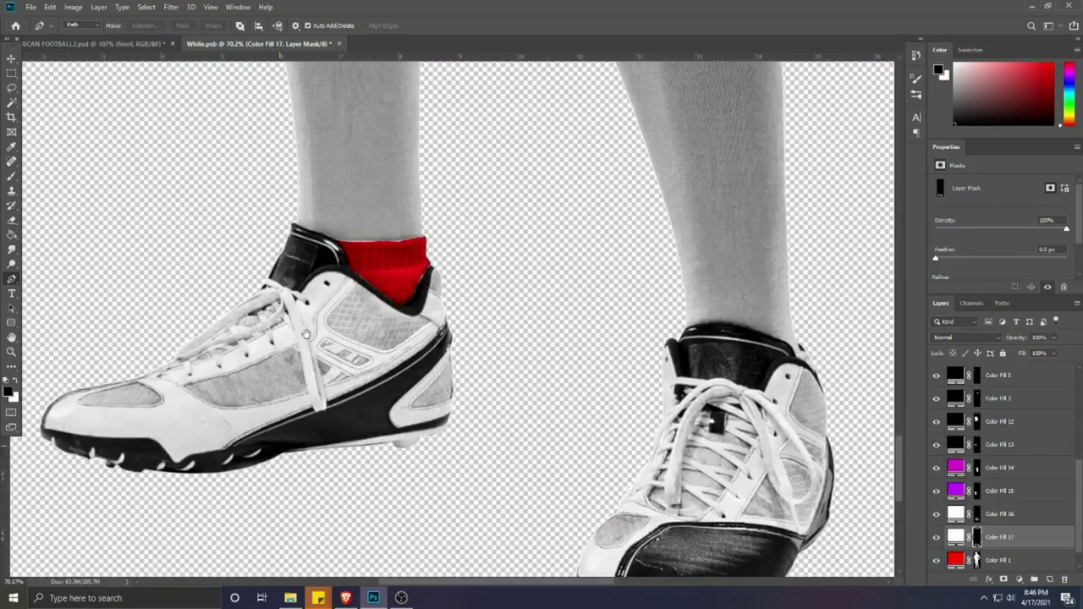
pyautogui.click(12, 280)
pyautogui.scroll(4, 303, 299)
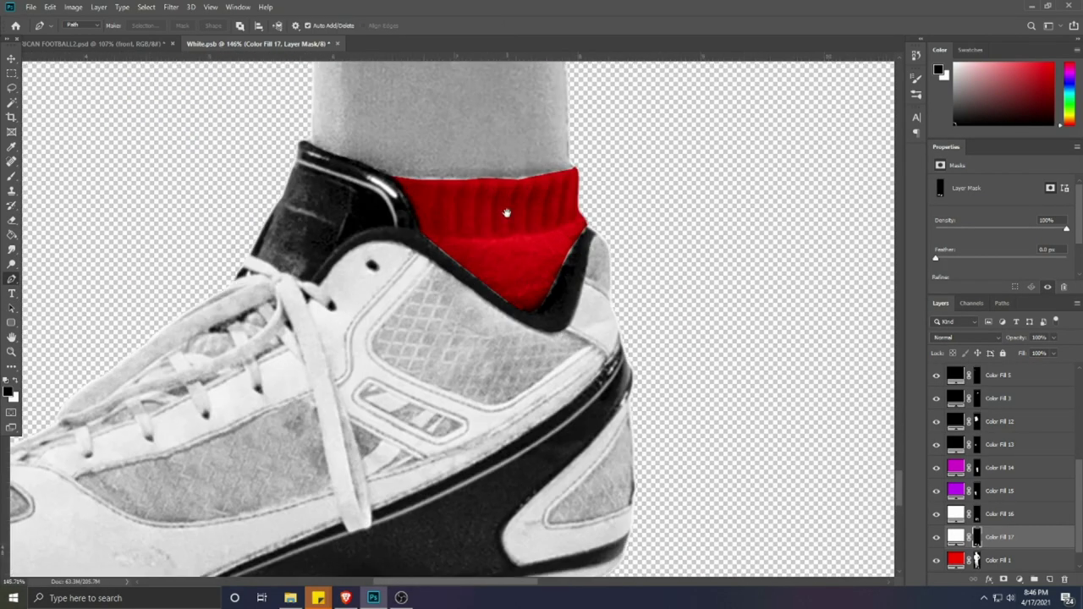
pyautogui.moveTo(507, 212); pyautogui.dragTo(419, 322)
pyautogui.click(511, 330)
pyautogui.click(501, 278)
pyautogui.click(492, 275)
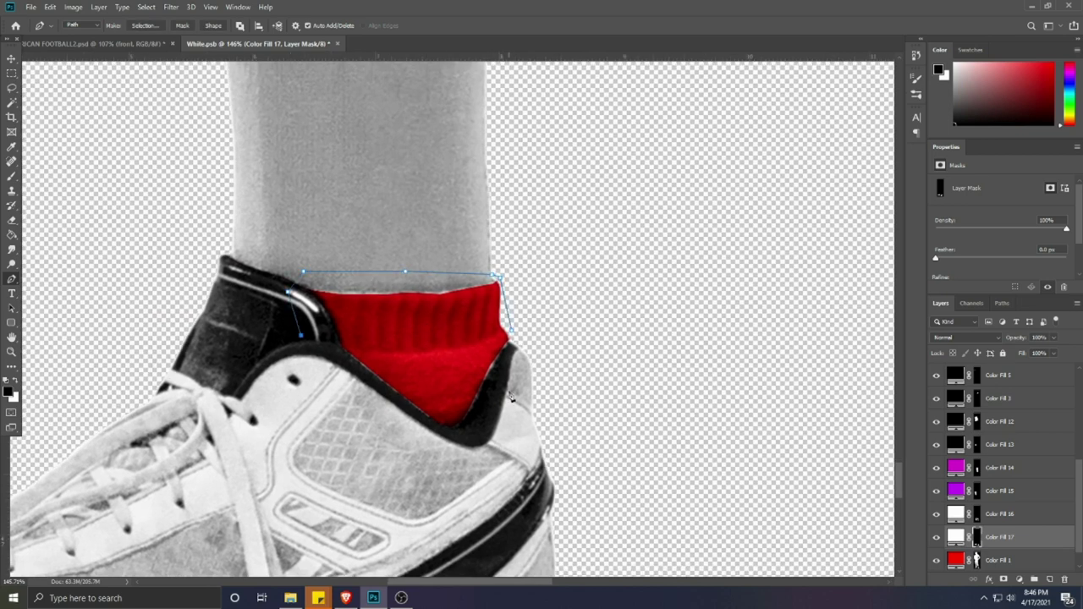
pyautogui.click(512, 331)
# Step: With the White layer active, convert the path to a selection and add a yellow solid color fill layer from it
pyautogui.scroll(-1, 991, 539)
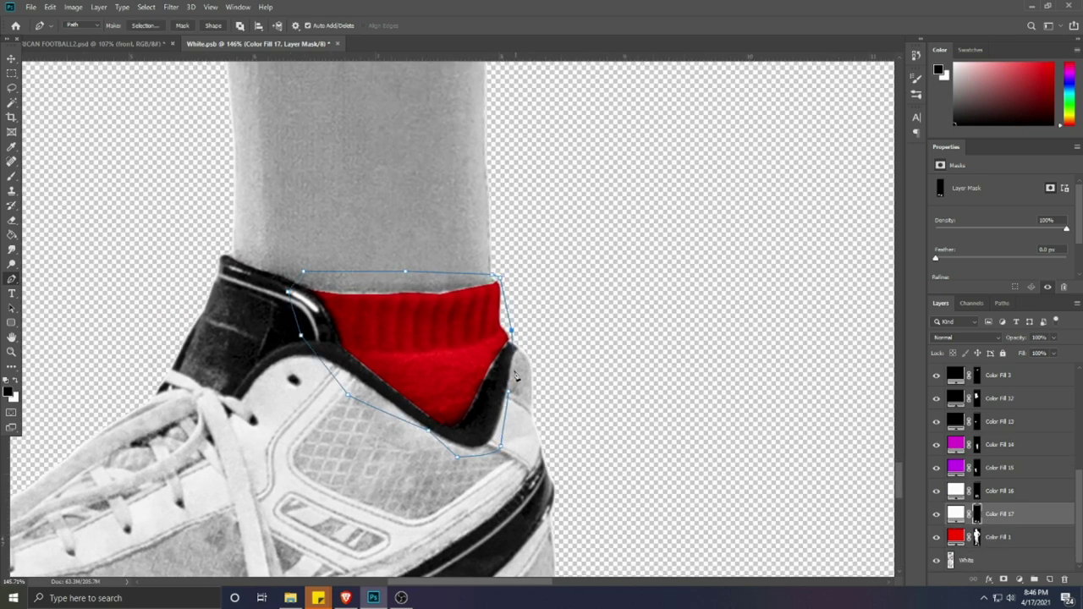
pyautogui.click(975, 561)
pyautogui.hotkey('ctrl', 'Return')
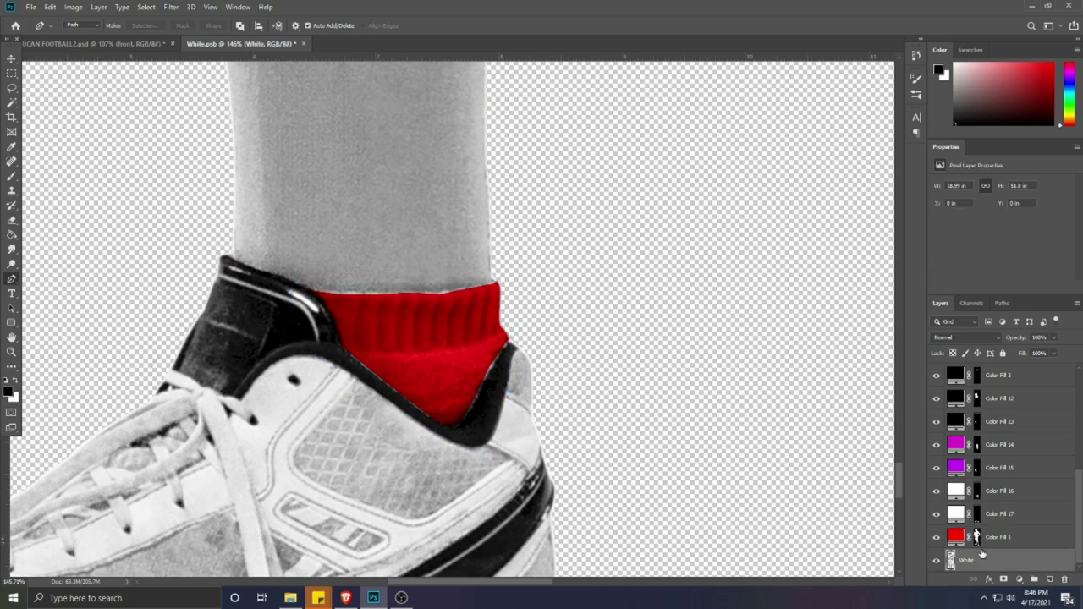
pyautogui.press('w')
pyautogui.click(1020, 582)
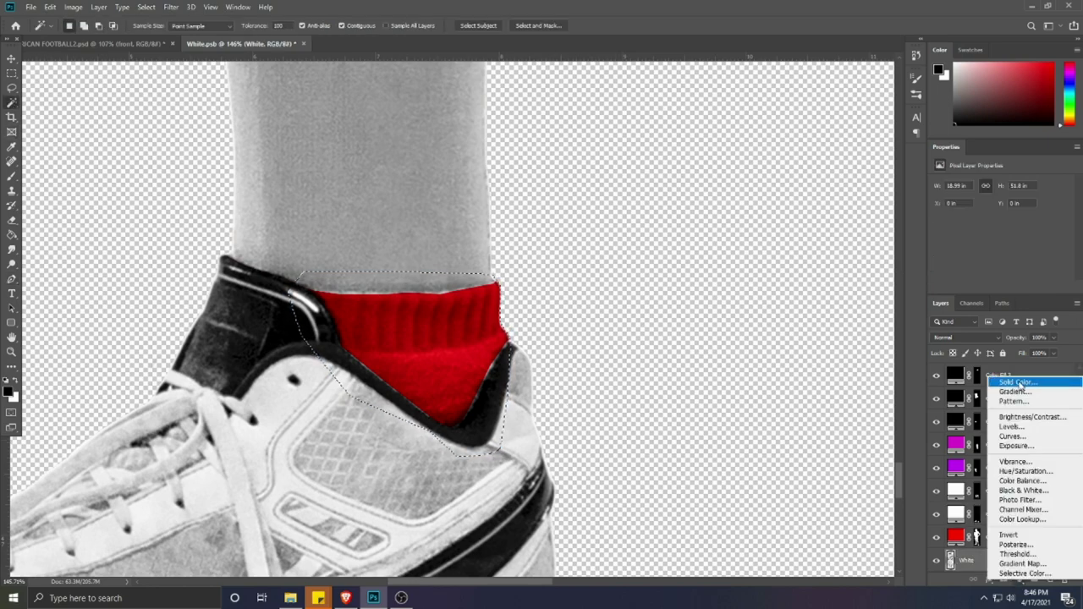
pyautogui.click(1016, 382)
pyautogui.click(823, 508)
pyautogui.click(811, 394)
pyautogui.click(926, 386)
# Step: Move Color Fill 18 above Color Fill 1 and remove the Color Fill 17 and Color Fill 16 areas from its mask
pyautogui.moveTo(998, 558); pyautogui.dragTo(995, 524)
pyautogui.keyDown('ctrl'); pyautogui.click(978, 515); pyautogui.keyUp('ctrl')
pyautogui.click(978, 539)
pyautogui.hotkey('alt', 'BackSpace')
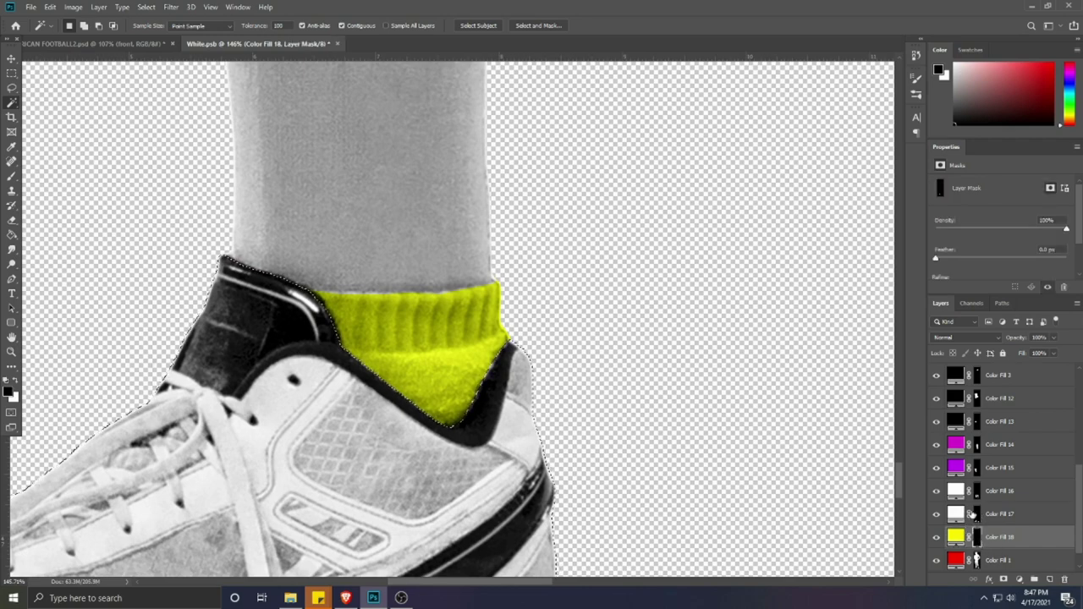
pyautogui.keyDown('ctrl'); pyautogui.click(978, 493); pyautogui.keyUp('ctrl')
pyautogui.scroll(-10, 584, 371)
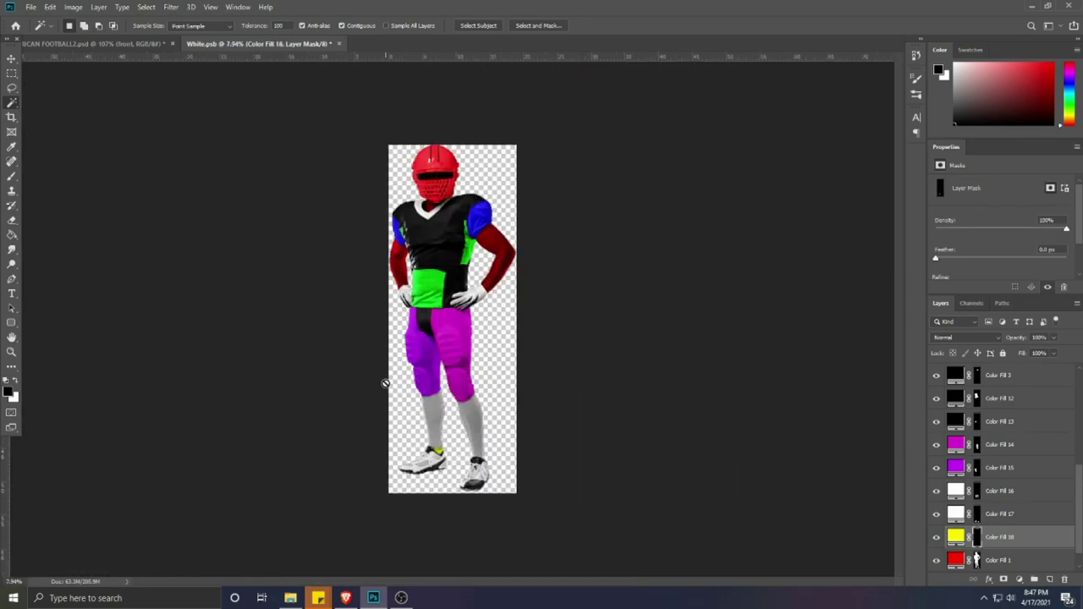
# Step: Trace a pen path along the lower edge of the side-facing cleat's black collar trim, starting at the laces
pyautogui.scroll(8, 385, 383)
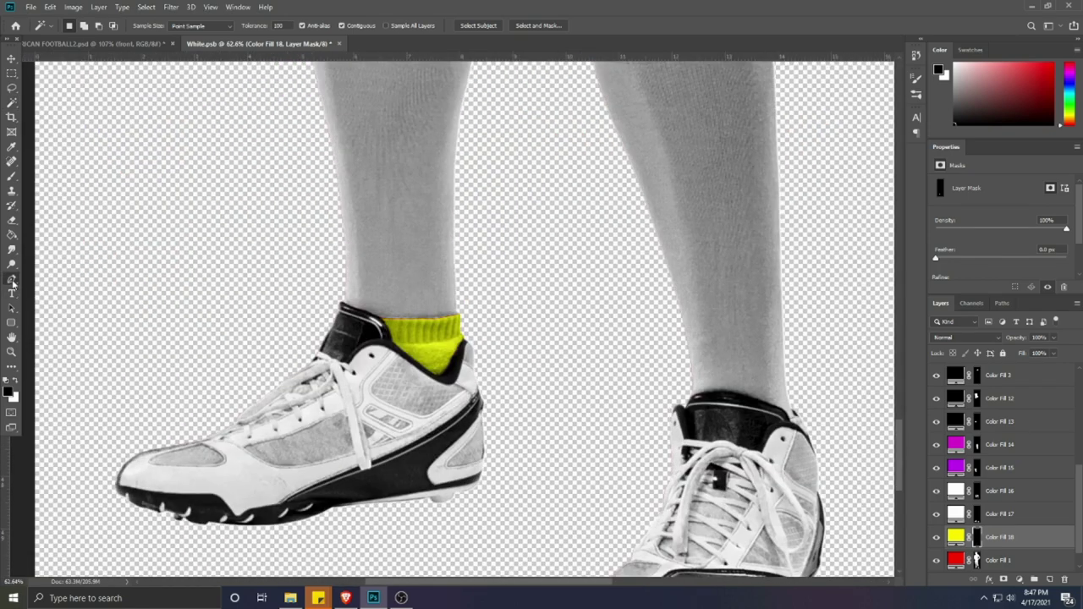
pyautogui.click(12, 280)
pyautogui.scroll(5, 377, 355)
pyautogui.click(372, 357)
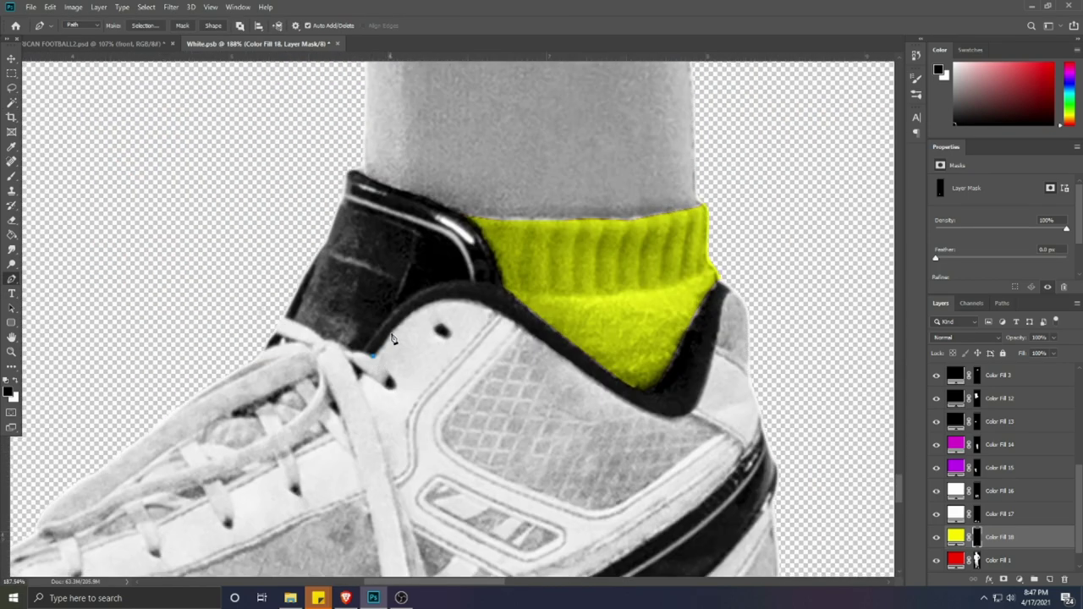
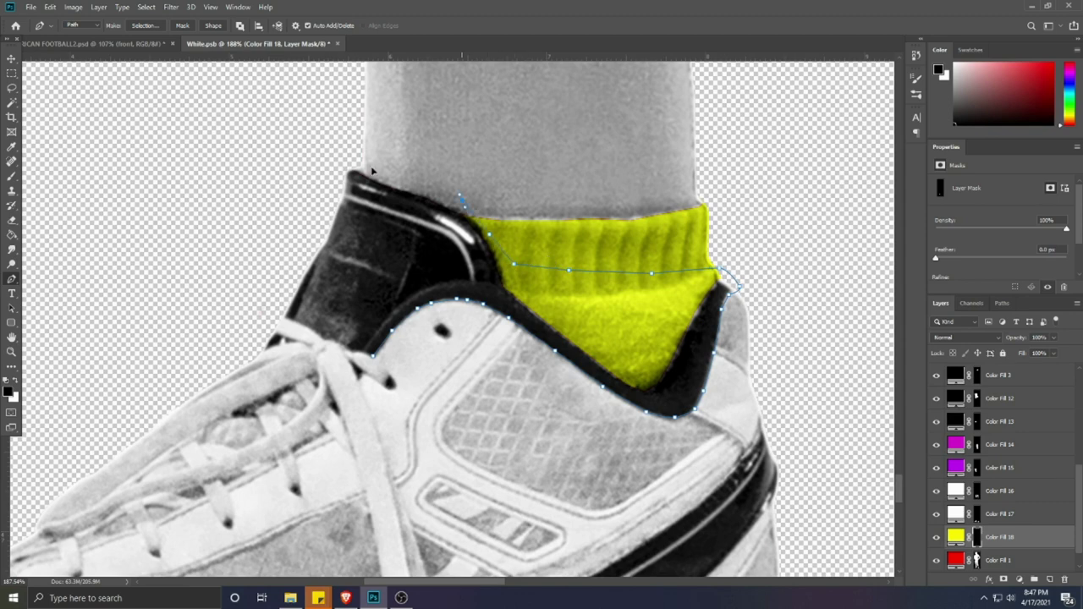
# Step: Undo the last anchor points near the tongue and reroute the path lower across the yellow sock
pyautogui.hotkey('ctrl', 'z')
pyautogui.hotkey('ctrl', 'z')
pyautogui.hotkey('ctrl', 'z')
pyautogui.hotkey('ctrl', 'z')
pyautogui.hotkey('ctrl', 'z')
pyautogui.hotkey('ctrl', 'z')
pyautogui.hotkey('ctrl', 'z')
pyautogui.click(636, 324)
pyautogui.click(539, 280)
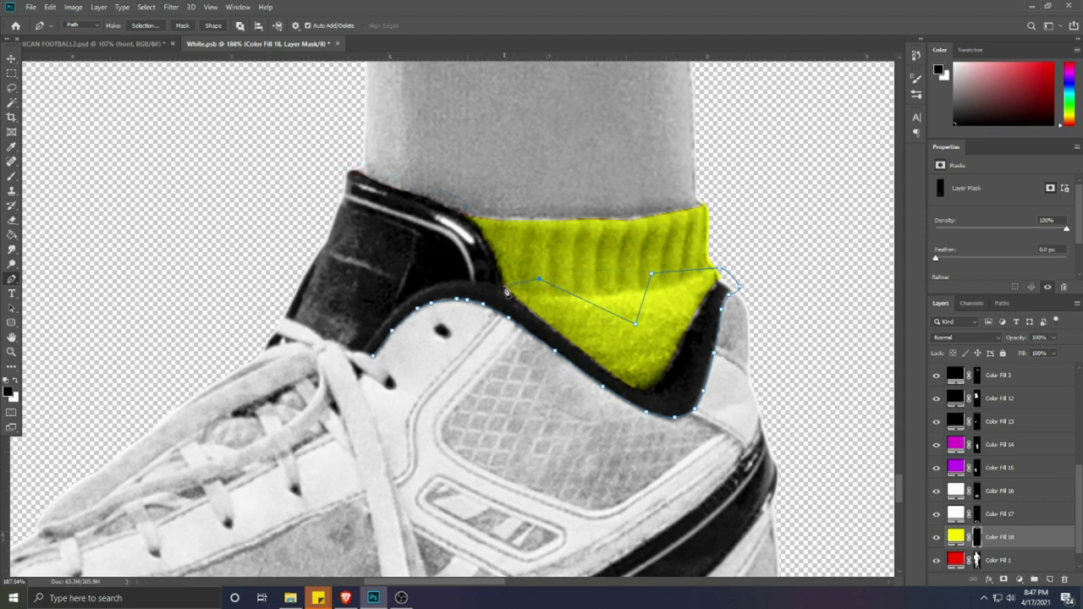
# Step: Continue the path along the upper edge of the black collar trim and close it at the laces
pyautogui.click(503, 287)
pyautogui.moveTo(434, 285); pyautogui.dragTo(396, 310)
pyautogui.click(366, 354)
pyautogui.click(373, 358)
# Step: Draw a closed pen path around the narrow black trim left of the tongue on the front-facing cleat
pyautogui.scroll(-10, 374, 359)
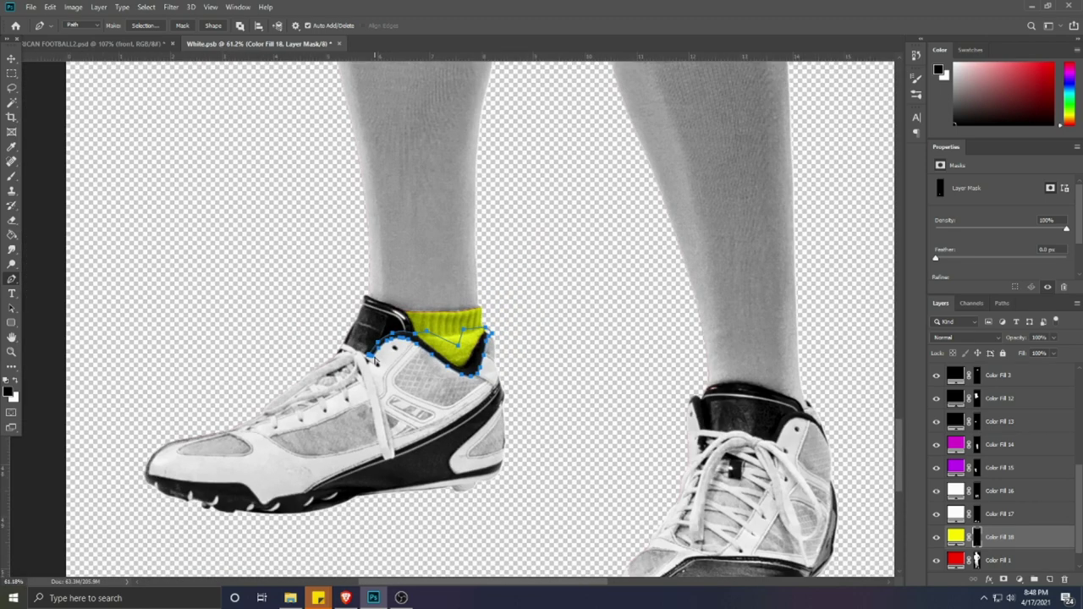
pyautogui.scroll(12, 722, 392)
pyautogui.moveTo(687, 565); pyautogui.dragTo(600, 364)
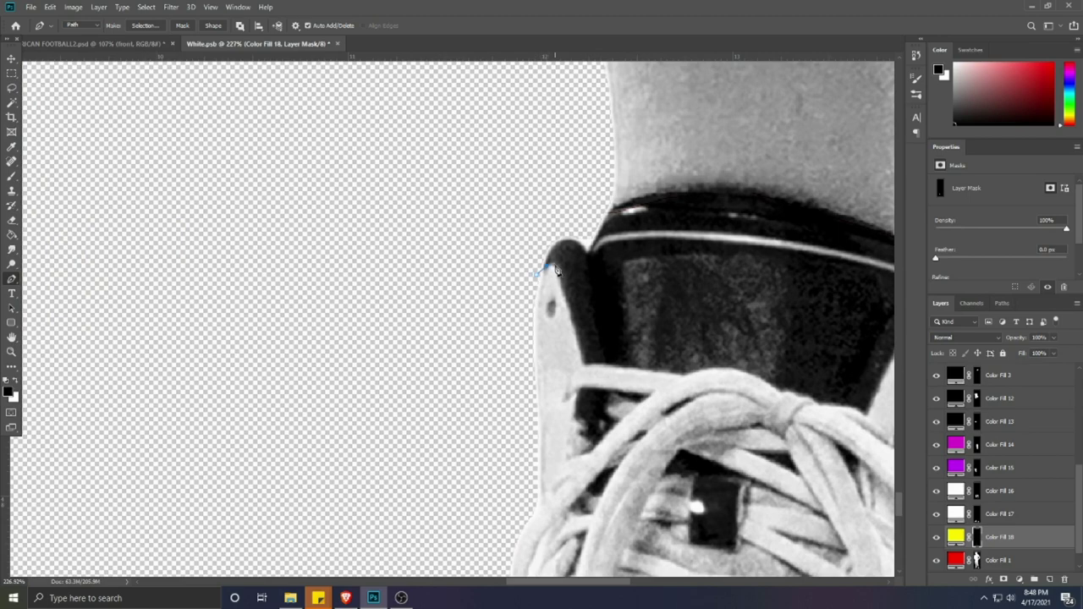
pyautogui.click(572, 319)
pyautogui.click(583, 362)
pyautogui.click(606, 364)
pyautogui.click(592, 299)
pyautogui.click(587, 260)
pyautogui.click(582, 241)
pyautogui.click(558, 225)
pyautogui.click(528, 257)
pyautogui.click(534, 275)
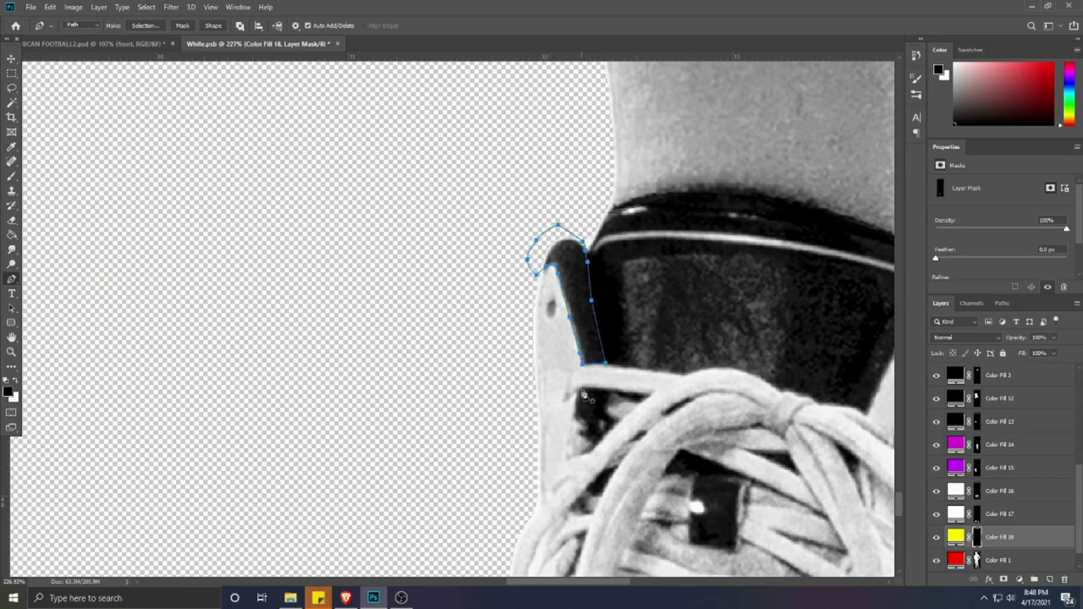
# Step: Draw a closed pen path around the small black patch below the top lace of the front-facing cleat
pyautogui.click(580, 388)
pyautogui.click(595, 388)
pyautogui.click(608, 390)
pyautogui.click(604, 403)
pyautogui.click(578, 401)
pyautogui.click(580, 387)
# Step: Trace a pen path along the lower edge of the black collar trim right of the front-facing cleat's tongue
pyautogui.moveTo(690, 392); pyautogui.dragTo(286, 338)
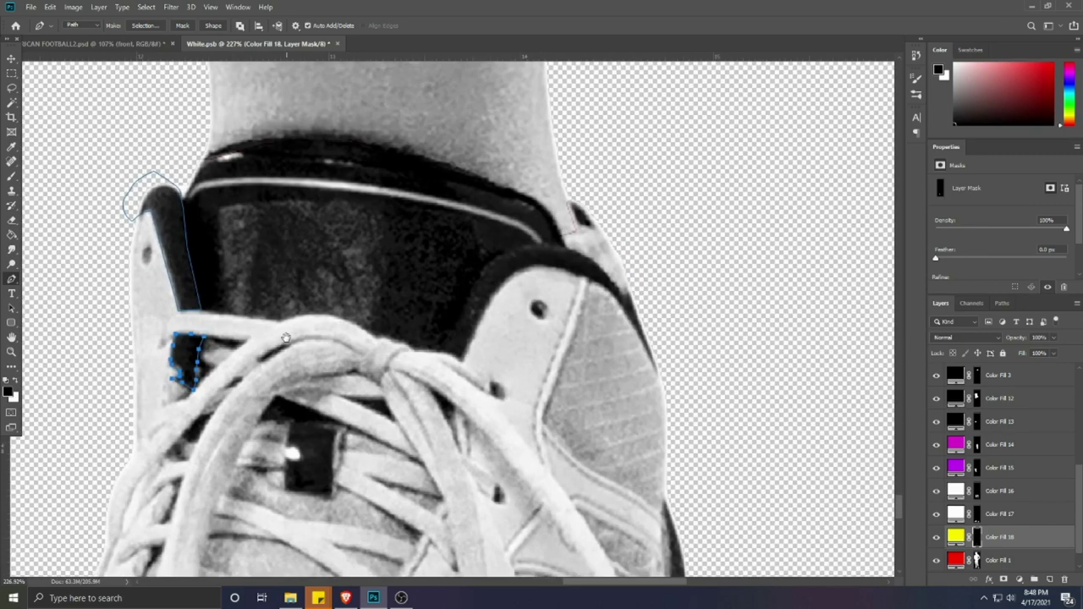
pyautogui.click(463, 364)
pyautogui.click(496, 290)
pyautogui.click(511, 275)
pyautogui.click(574, 272)
pyautogui.click(594, 280)
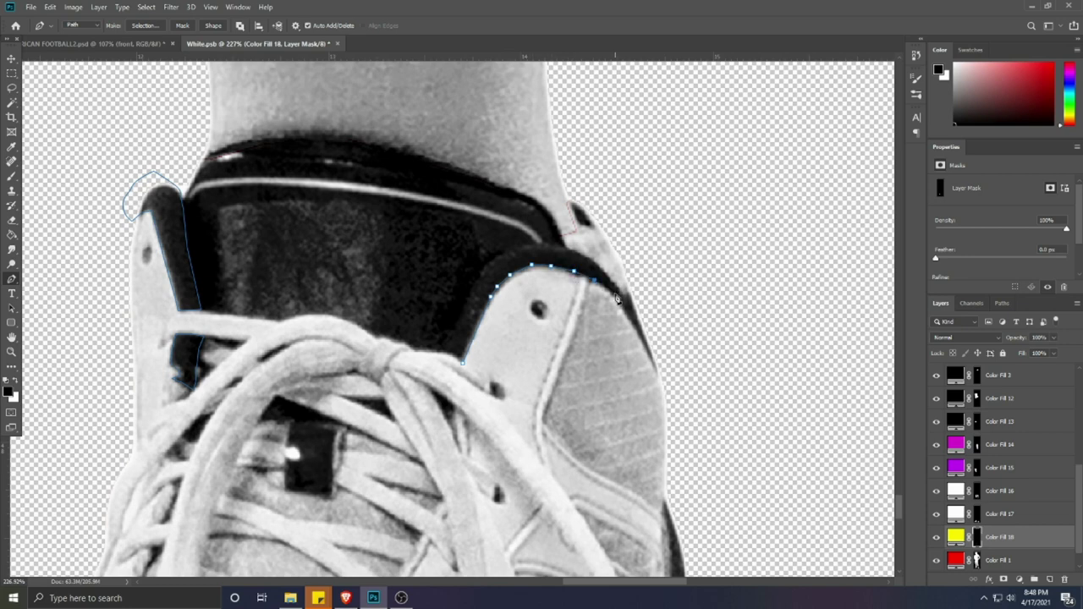
pyautogui.click(658, 373)
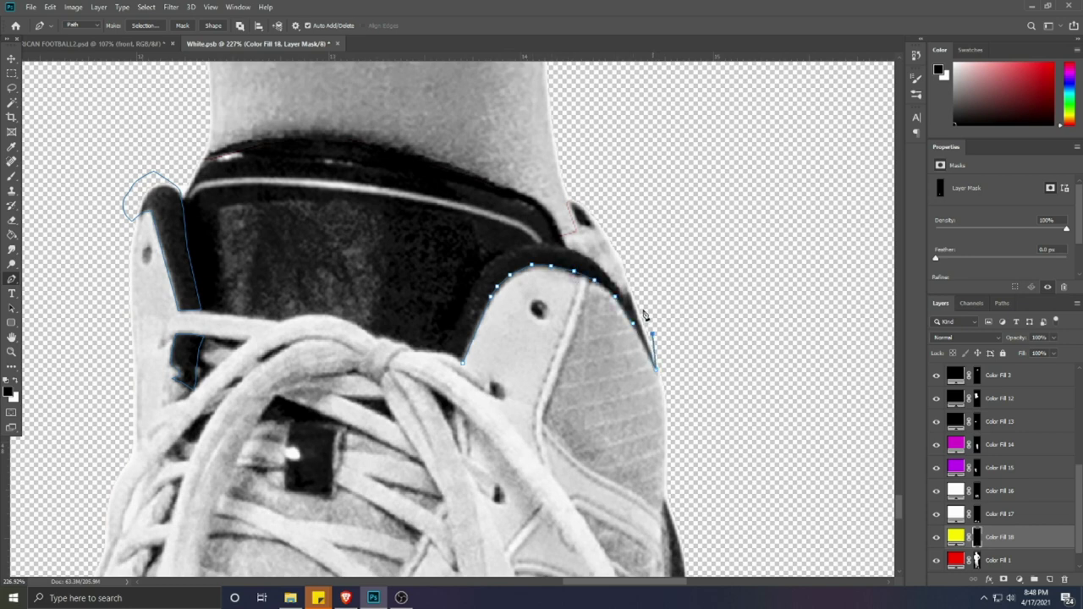
# Step: Bring the path back along the collar trim's upper edge to the laces to enclose the trim
pyautogui.click(533, 247)
pyautogui.click(505, 251)
pyautogui.click(489, 260)
pyautogui.click(480, 271)
pyautogui.click(448, 337)
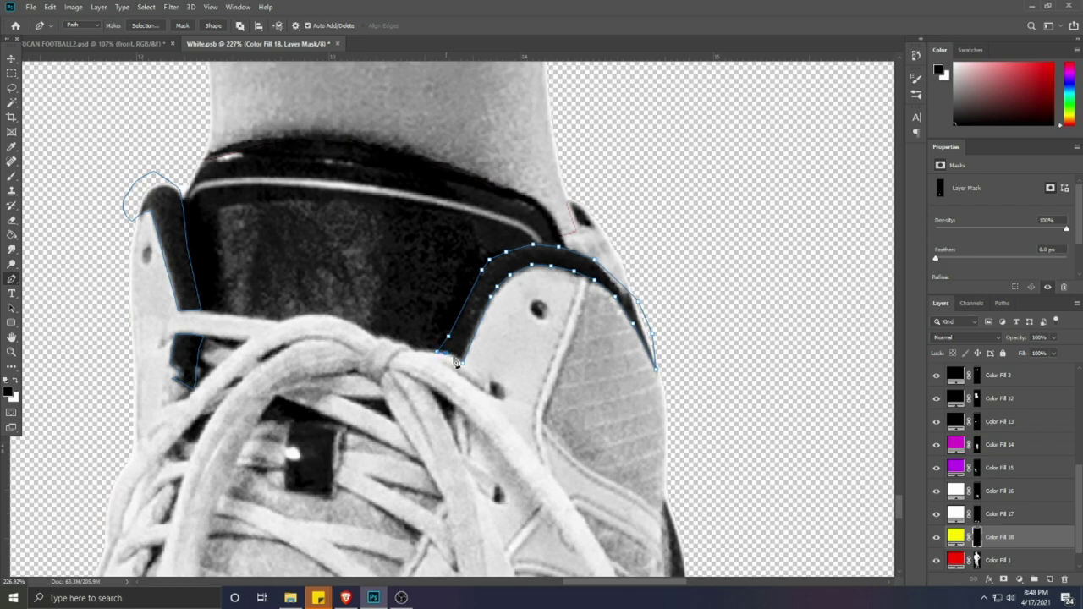
# Step: Trace a pen path on the side-view cleat from the heel along the black side panel's upper edge, skirting the hanging lace tip
pyautogui.scroll(-5, 464, 370)
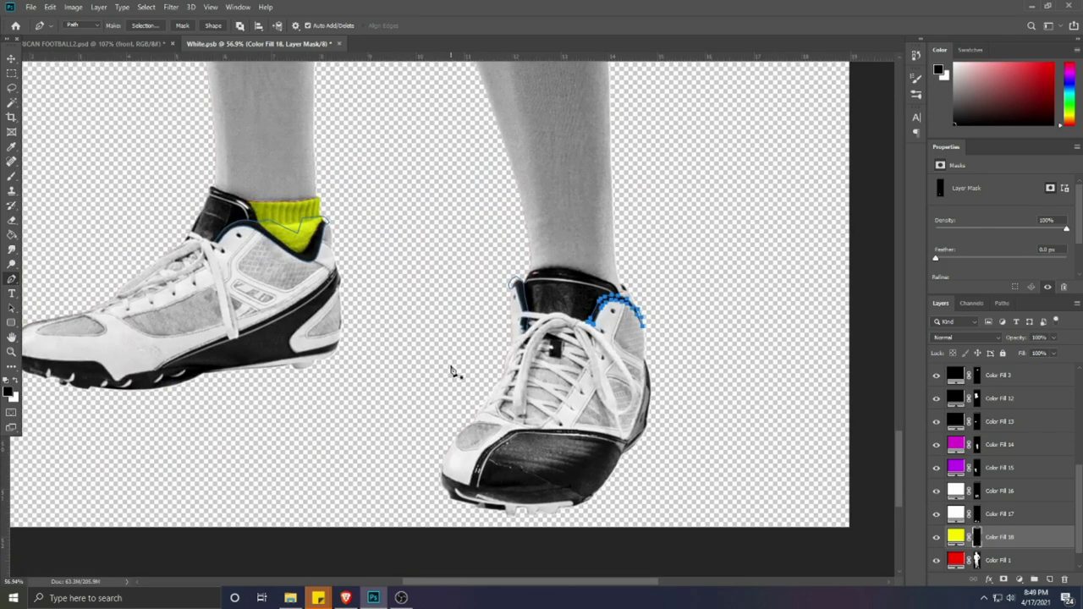
pyautogui.scroll(3, 263, 369)
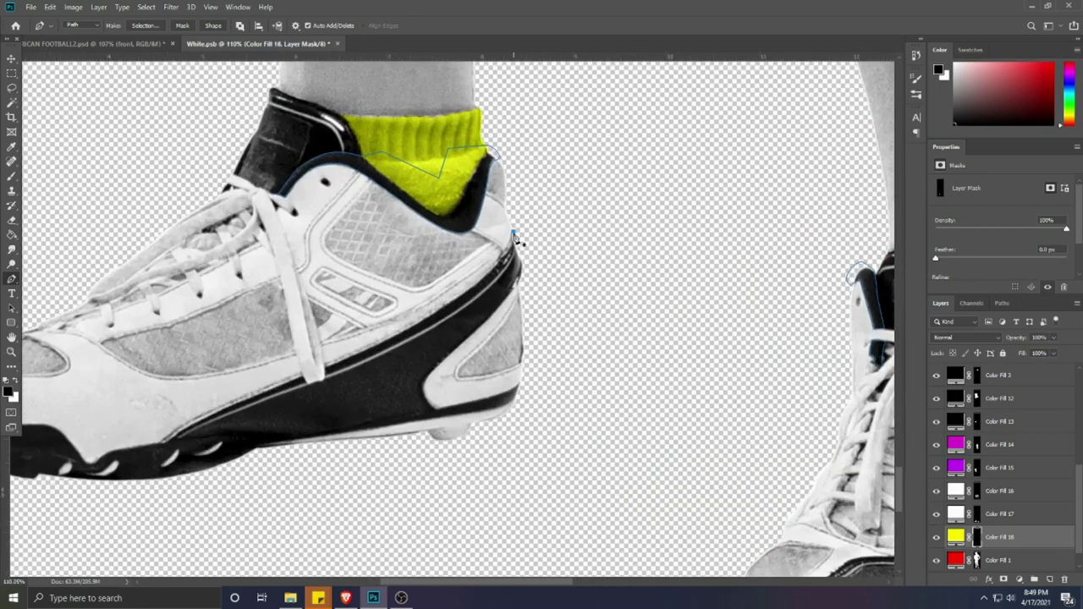
pyautogui.scroll(3, 496, 266)
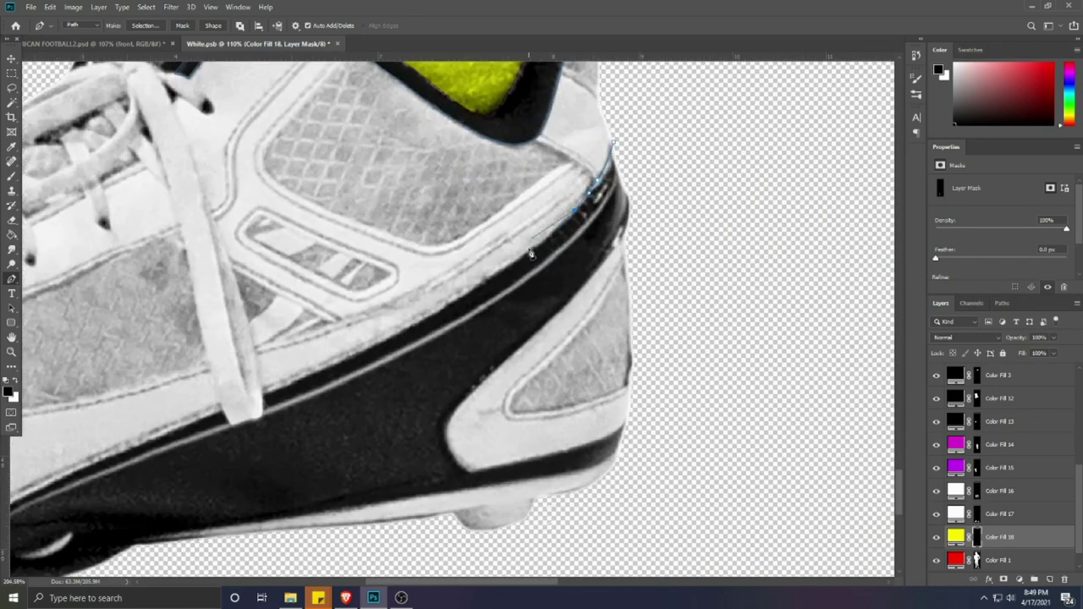
pyautogui.hscroll(-5, 527, 249)
pyautogui.scroll(-2, 527, 249)
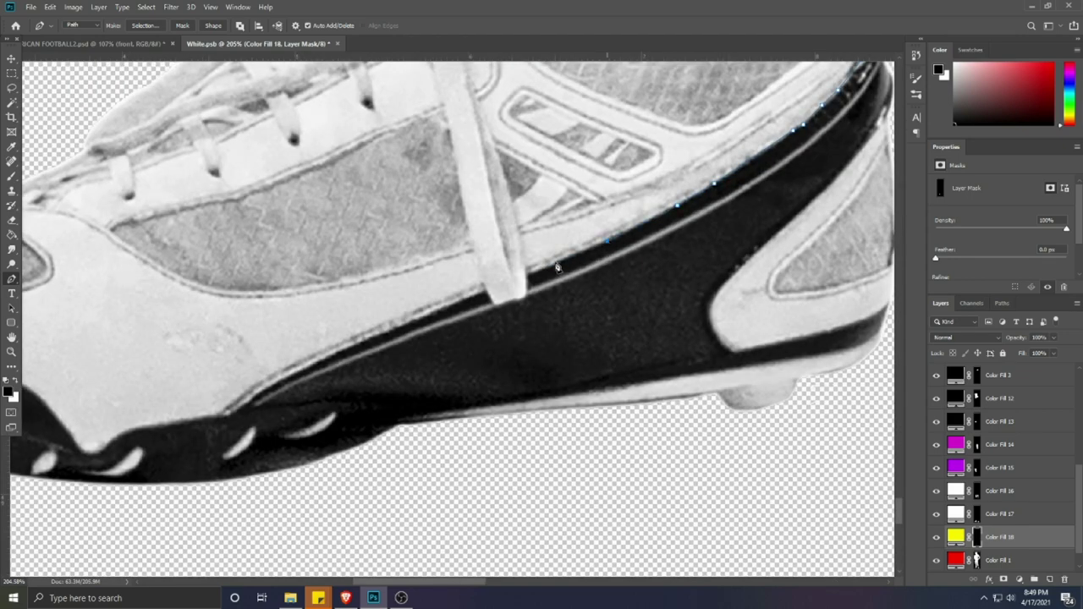
pyautogui.click(529, 270)
pyautogui.hscroll(-3, 488, 294)
pyautogui.scroll(-2, 487, 295)
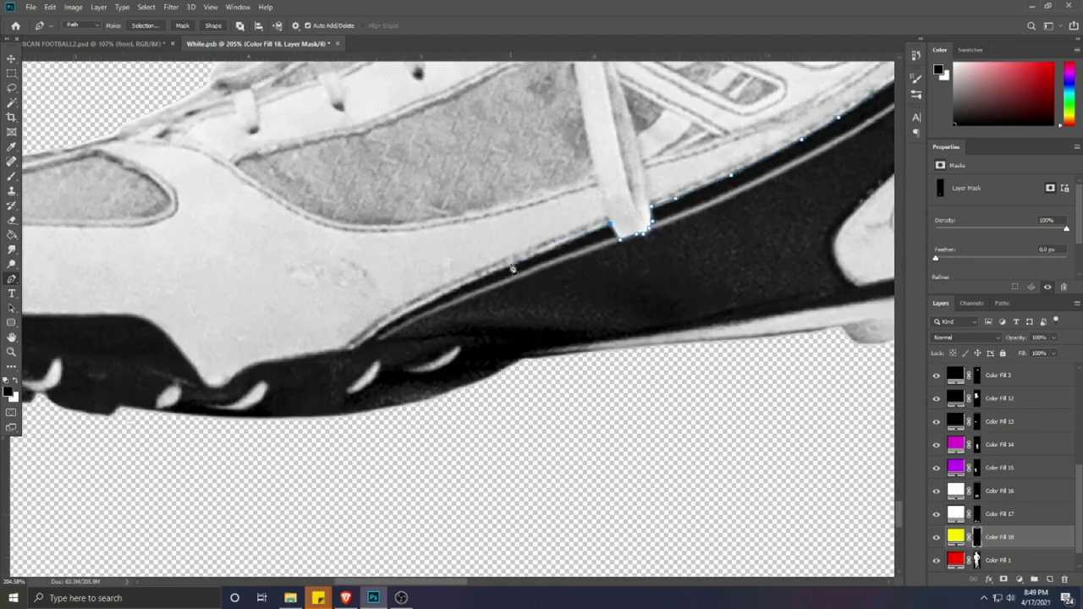
pyautogui.moveTo(392, 329); pyautogui.dragTo(547, 266)
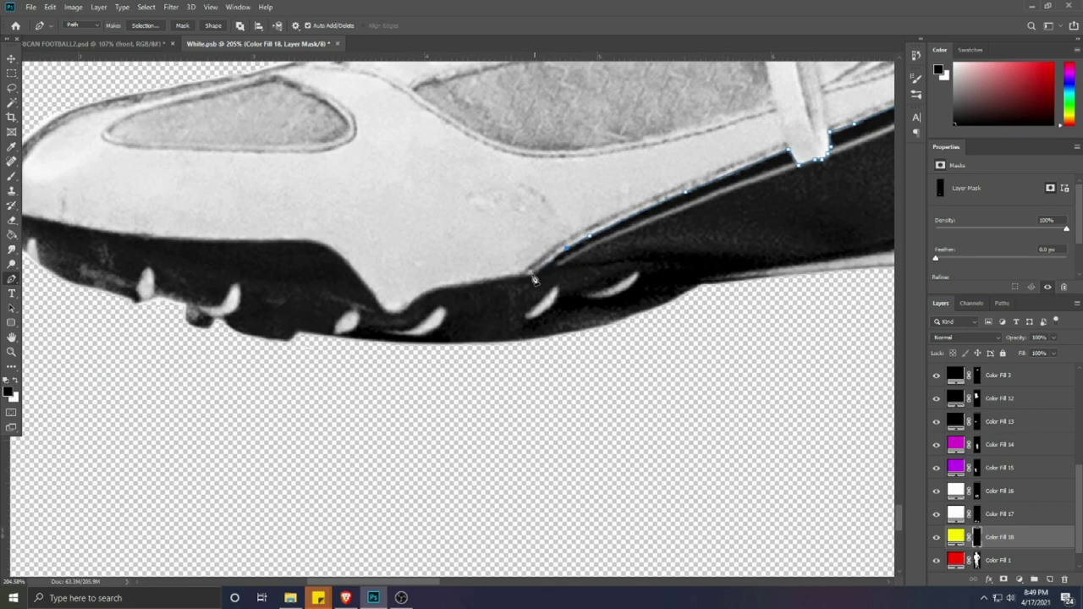
# Step: Continue the path along the black sole's upper edge through the dip behind the toe of the side-view cleat
pyautogui.click(535, 273)
pyautogui.click(492, 278)
pyautogui.click(453, 284)
pyautogui.click(426, 290)
pyautogui.click(411, 298)
pyautogui.click(390, 313)
pyautogui.click(379, 307)
pyautogui.click(370, 290)
pyautogui.moveTo(338, 258); pyautogui.dragTo(426, 330)
pyautogui.click(425, 319)
pyautogui.click(413, 316)
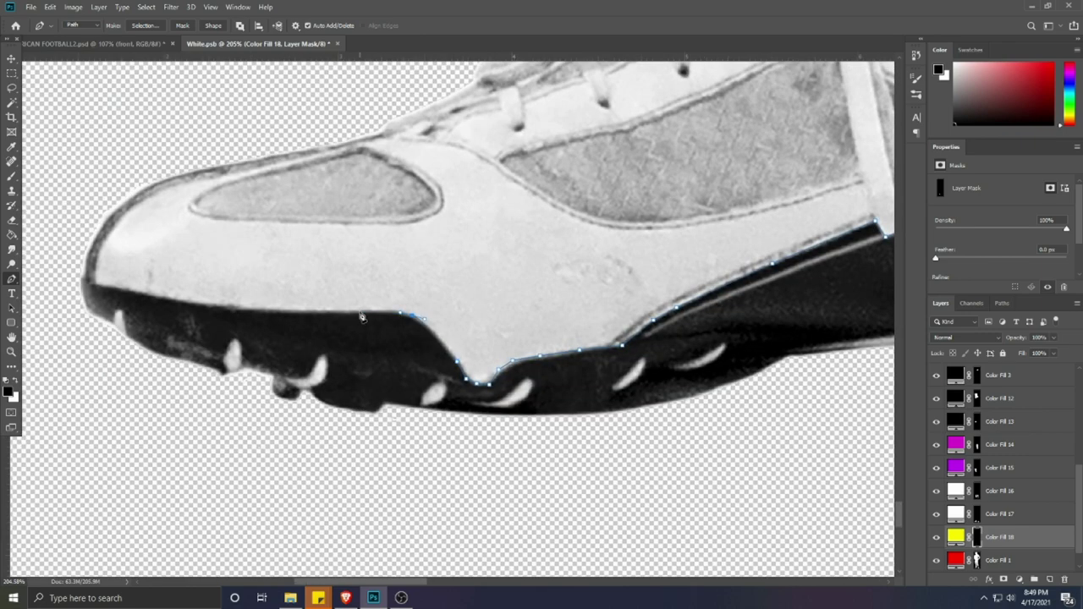
# Step: Extend the path along the sole edge to the toe tip and loop it loosely beneath the sole to the midfoot
pyautogui.hscroll(-3, 533, 316)
pyautogui.click(458, 306)
pyautogui.click(403, 294)
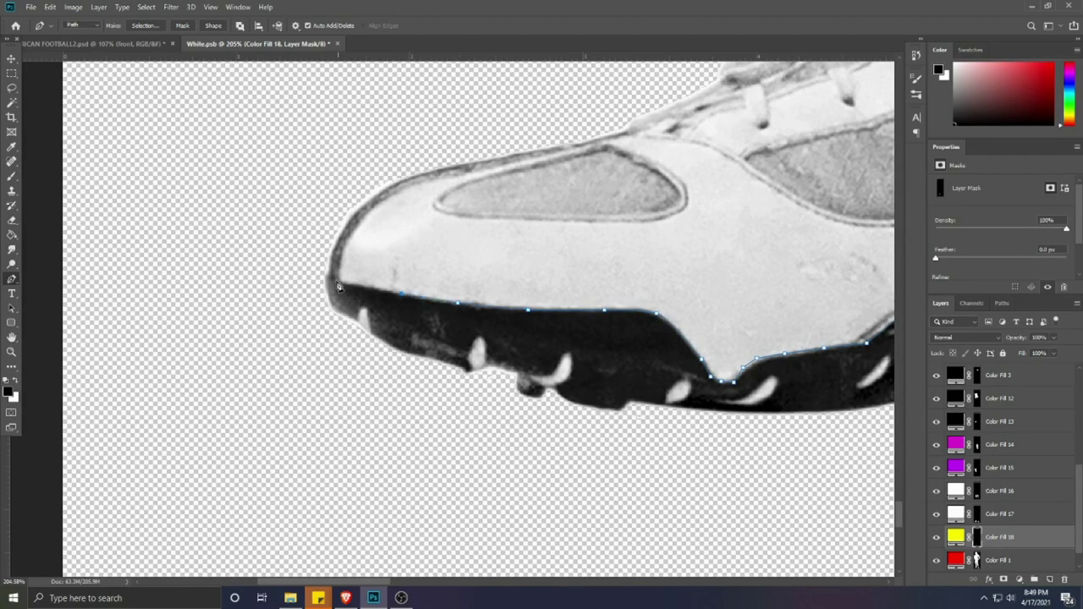
pyautogui.click(337, 283)
pyautogui.click(301, 276)
pyautogui.scroll(-4, 311, 288)
pyautogui.click(555, 394)
pyautogui.click(716, 350)
pyautogui.click(643, 294)
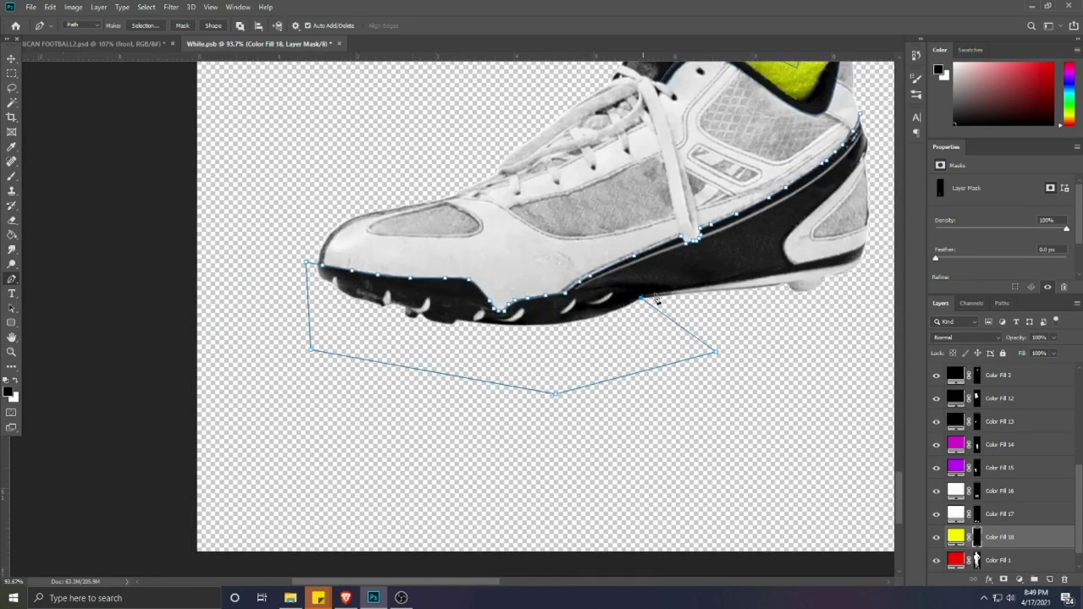
# Step: Follow the black panel's lower edge to the heel, go around the white heel patch and close the side-view cleat path
pyautogui.click(727, 283)
pyautogui.moveTo(798, 284); pyautogui.dragTo(585, 336)
pyautogui.click(625, 317)
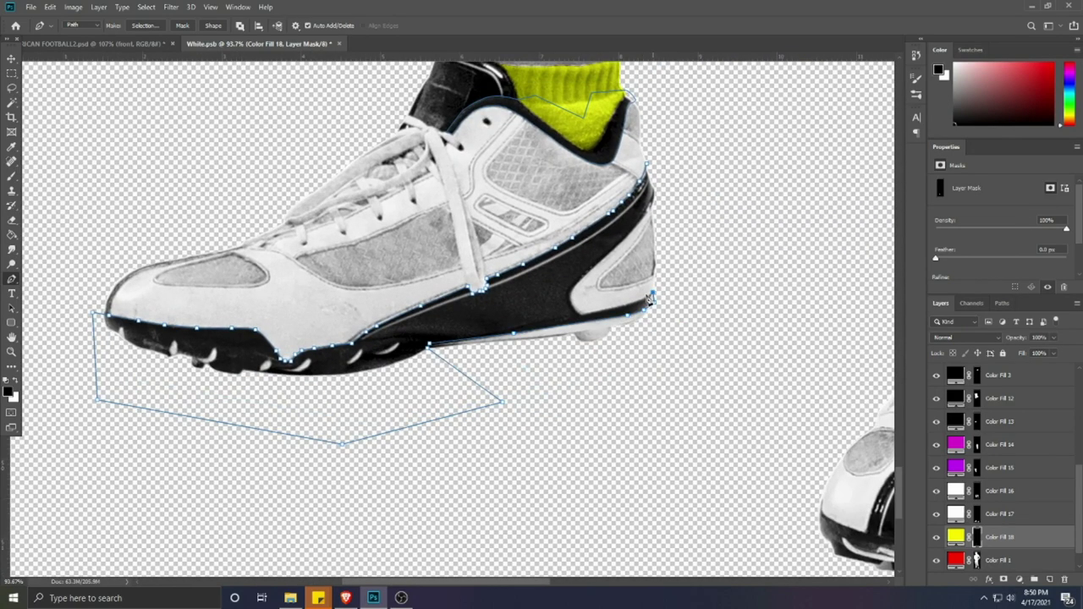
pyautogui.click(620, 306)
pyautogui.click(623, 241)
pyautogui.click(653, 209)
pyautogui.click(659, 179)
pyautogui.click(646, 164)
# Step: Start a pen path at the front-facing cleat's outer toe edge and trace the black sole's upper edge to the toe cap
pyautogui.scroll(-4, 669, 355)
pyautogui.moveTo(738, 357); pyautogui.dragTo(494, 264)
pyautogui.scroll(4, 541, 344)
pyautogui.click(464, 324)
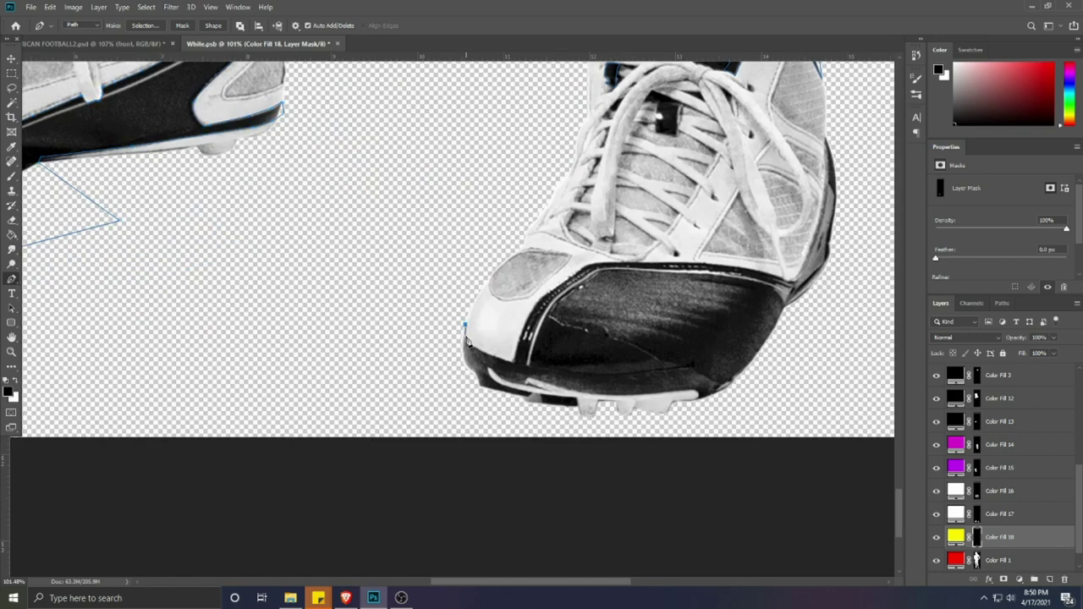
pyautogui.scroll(4, 514, 369)
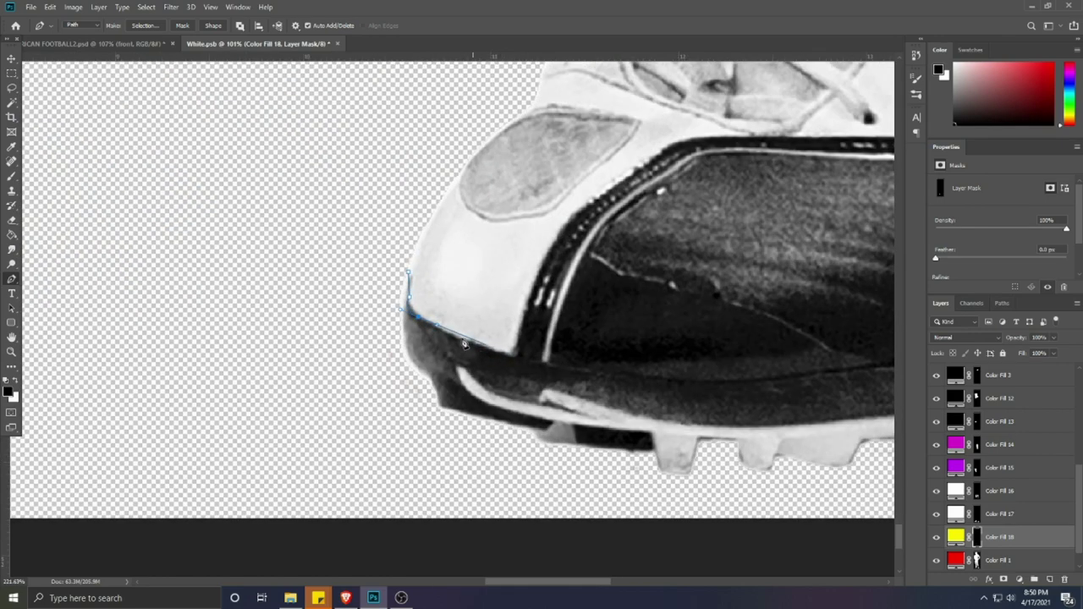
pyautogui.click(465, 340)
pyautogui.click(494, 349)
pyautogui.click(514, 354)
pyautogui.click(521, 329)
# Step: Trace the path up the curved outer edge of the black toe cap on the front-facing cleat
pyautogui.moveTo(532, 262); pyautogui.dragTo(498, 337)
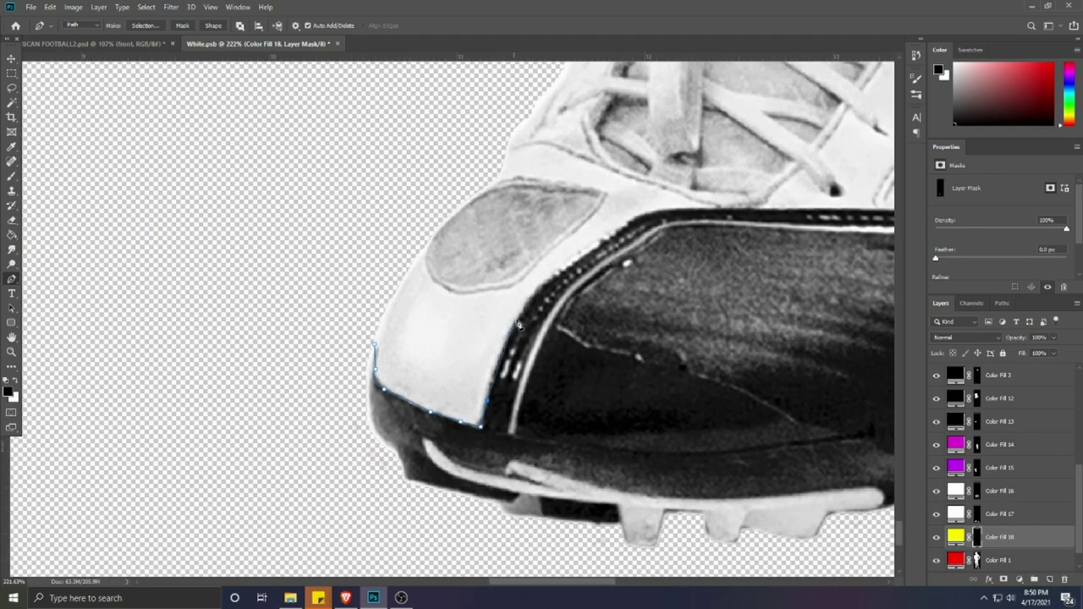
pyautogui.click(514, 325)
pyautogui.click(540, 291)
pyautogui.moveTo(592, 252); pyautogui.dragTo(519, 302)
pyautogui.click(526, 299)
pyautogui.click(556, 275)
pyautogui.click(564, 268)
pyautogui.click(582, 264)
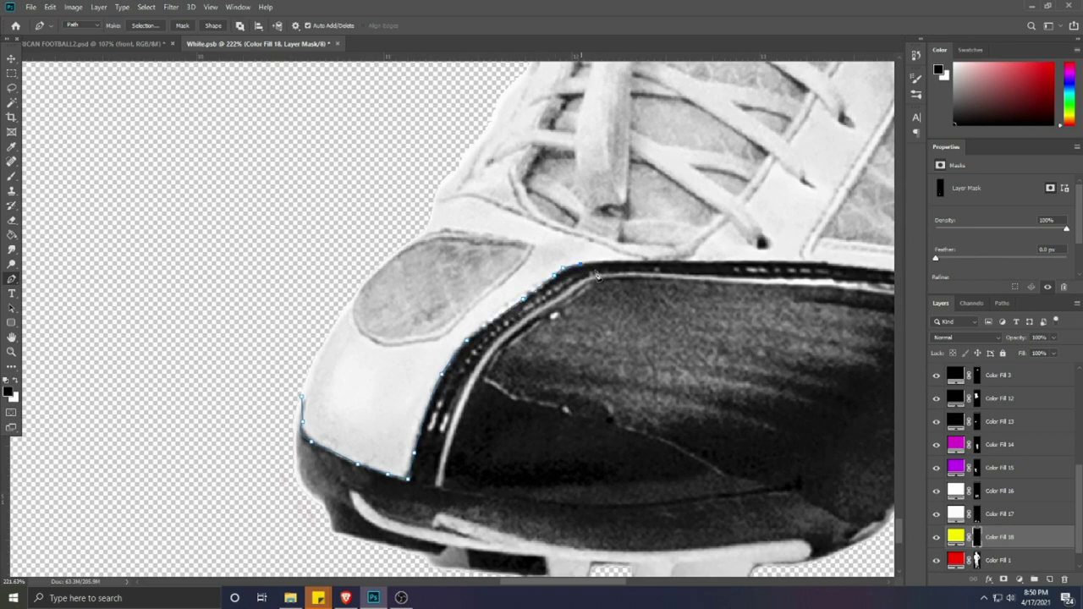
# Step: Continue the path across the toe cap's upper edge to the corner where it meets the heel panel
pyautogui.moveTo(667, 268); pyautogui.dragTo(516, 292)
pyautogui.click(516, 287)
pyautogui.click(601, 287)
pyautogui.moveTo(694, 292); pyautogui.dragTo(544, 297)
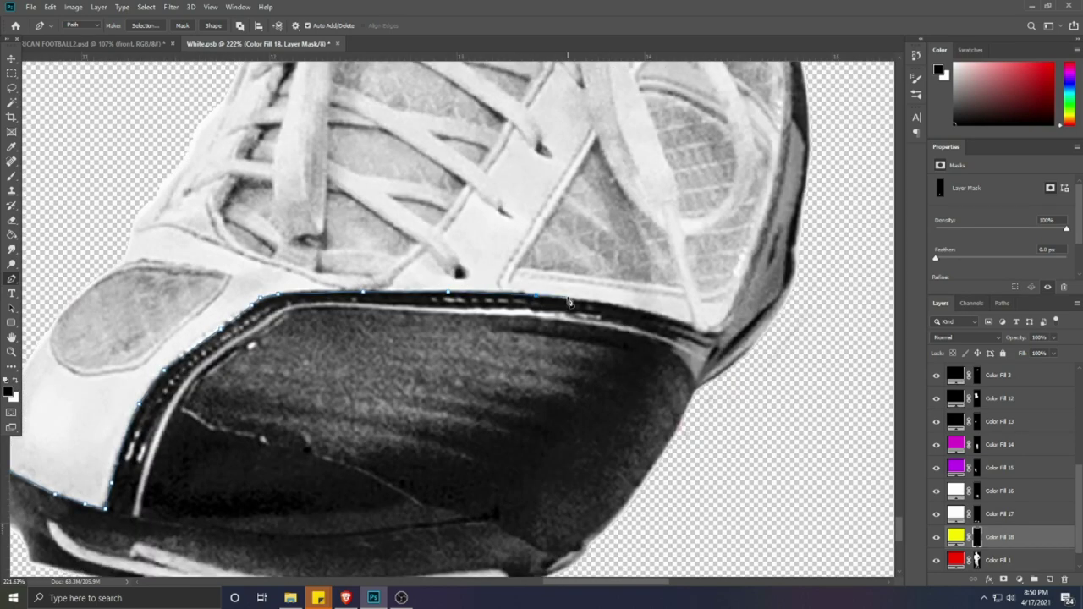
pyautogui.click(636, 312)
pyautogui.click(678, 325)
pyautogui.moveTo(719, 327); pyautogui.dragTo(572, 364)
pyautogui.click(566, 368)
# Step: Trace the path up the inner edge of the dark heel panel to its upper tip on the front-facing cleat
pyautogui.click(578, 361)
pyautogui.click(592, 343)
pyautogui.moveTo(594, 308); pyautogui.dragTo(556, 407)
pyautogui.click(587, 341)
pyautogui.moveTo(604, 259); pyautogui.dragTo(592, 322)
pyautogui.click(591, 348)
pyautogui.click(592, 319)
pyautogui.click(594, 273)
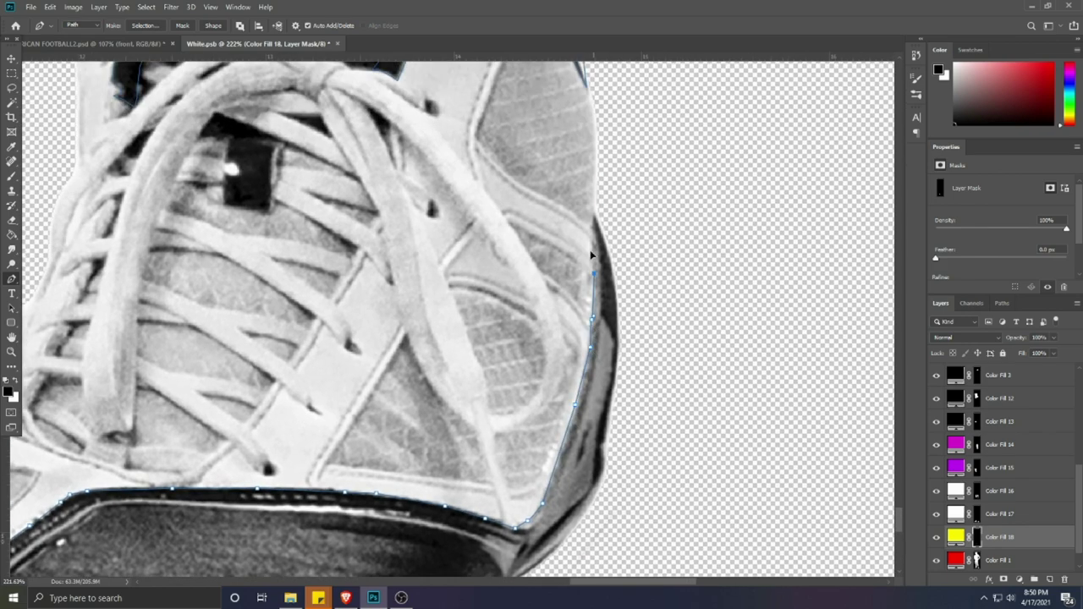
pyautogui.click(590, 237)
pyautogui.click(597, 212)
pyautogui.click(616, 196)
# Step: Bring the path outside the cleat and back along the sole above the white studs to close it at the toe
pyautogui.scroll(-3, 626, 286)
pyautogui.click(645, 417)
pyautogui.click(548, 461)
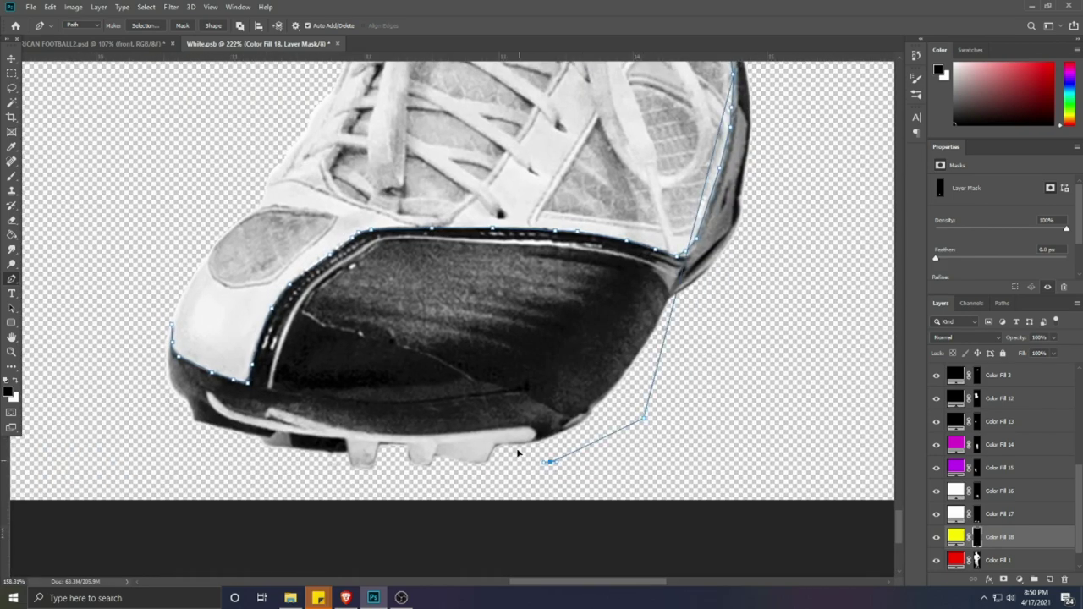
pyautogui.click(523, 445)
pyautogui.hscroll(-3, 511, 434)
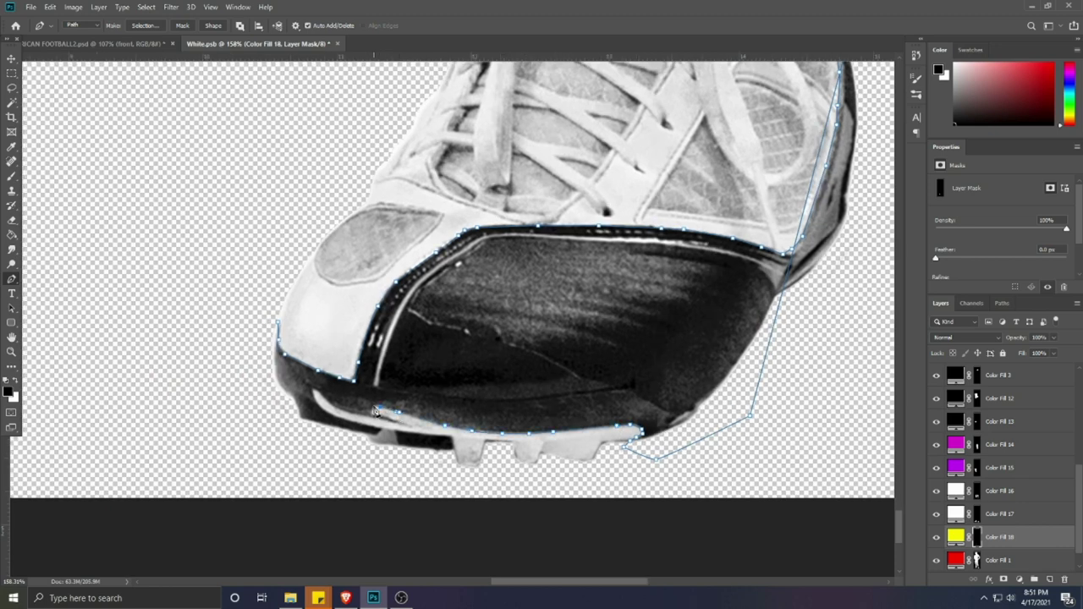
pyautogui.click(313, 394)
pyautogui.scroll(-5, 331, 334)
# Step: Try loading the cleat paths as a selection and subtracting the White layer's transparent background with the Magic Wand
pyautogui.hotkey('ctrl', 'Return')
pyautogui.scroll(-2, 994, 550)
pyautogui.click(990, 558)
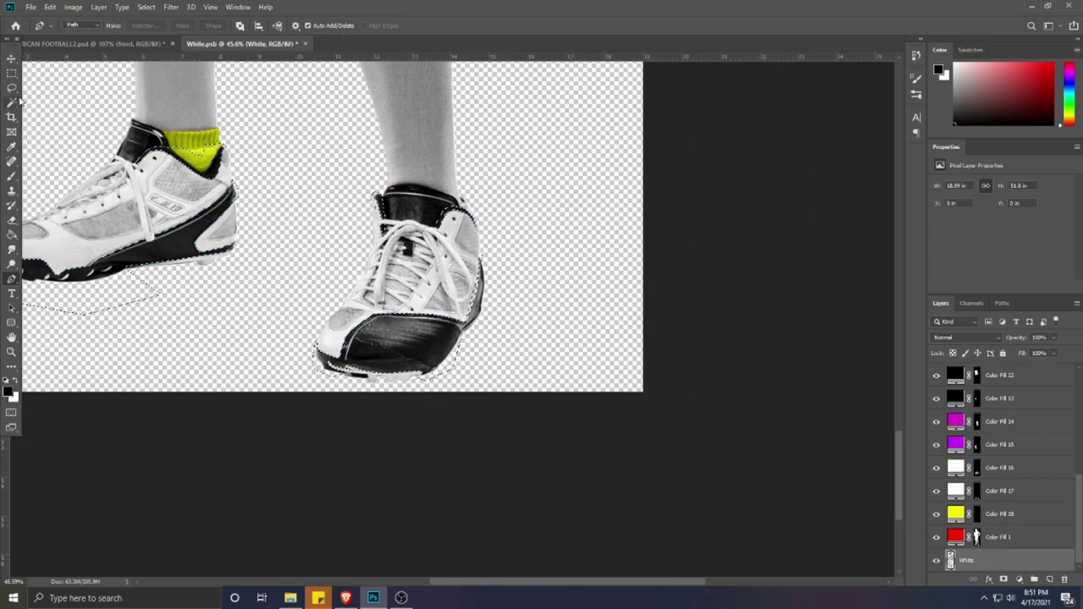
pyautogui.click(12, 102)
pyautogui.scroll(2, 285, 346)
pyautogui.scroll(3, 605, 411)
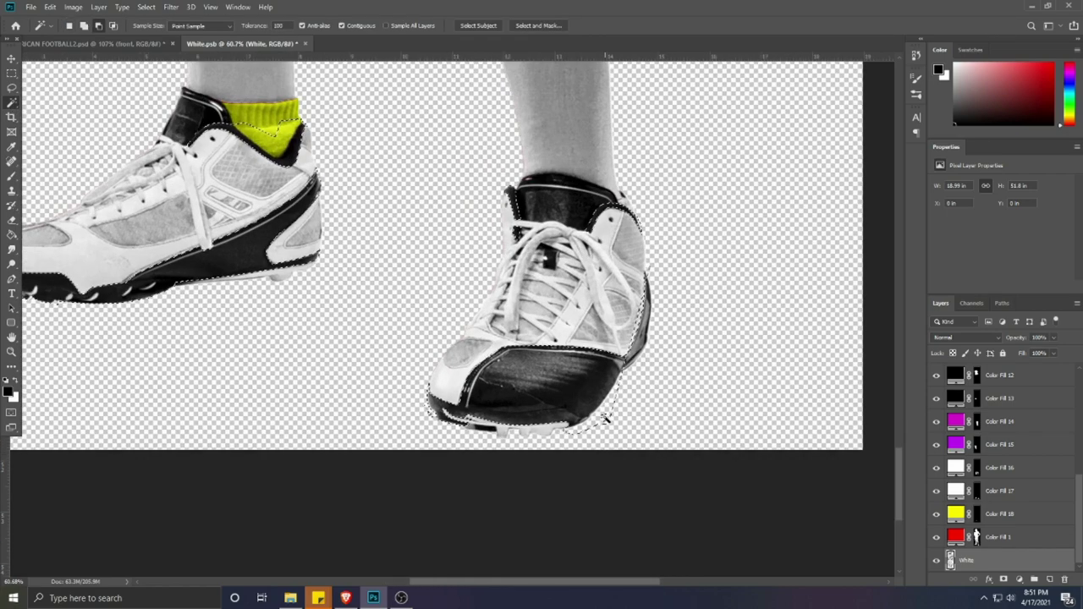
pyautogui.click(400, 377)
pyautogui.scroll(-4, 399, 377)
pyautogui.scroll(5, 713, 168)
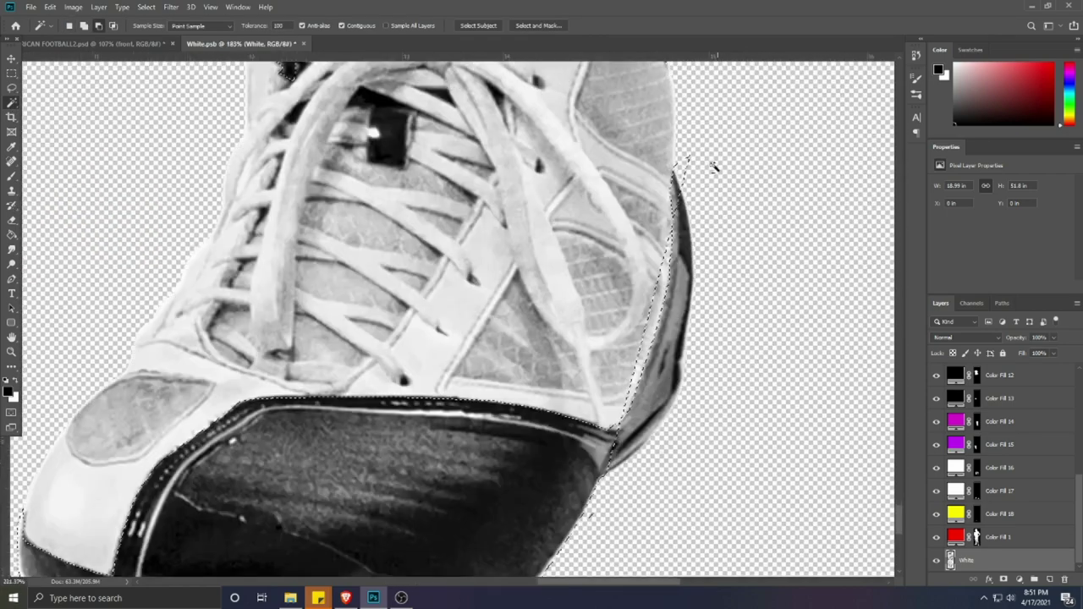
pyautogui.scroll(-3, 740, 266)
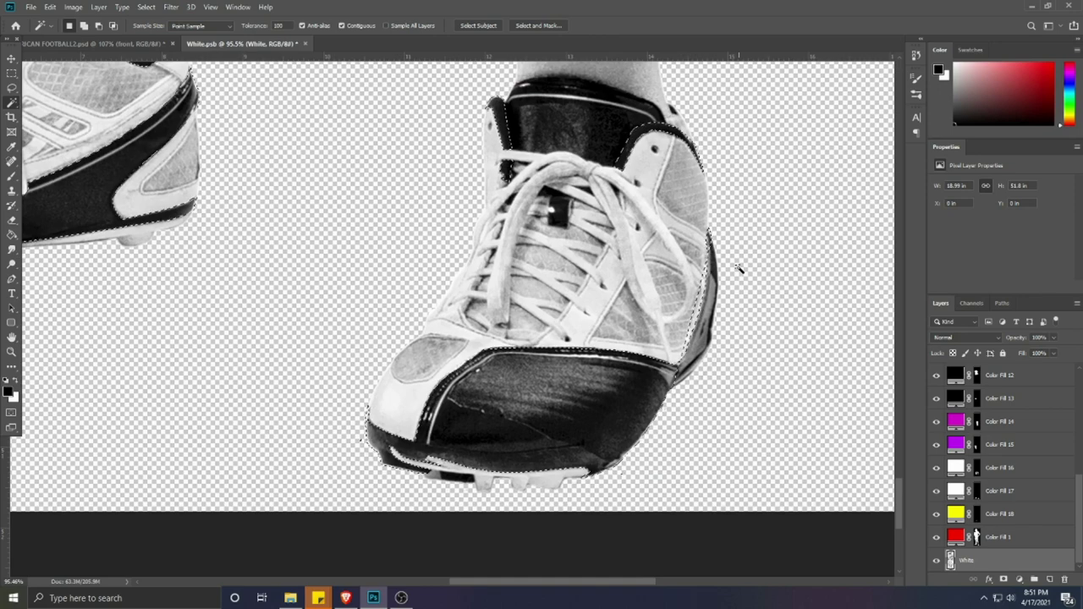
# Step: Undo the background subtraction and the selection to return to the pen paths
pyautogui.hotkey('ctrl', 'z')
pyautogui.hotkey('ctrl', 'z')
pyautogui.hotkey('ctrl', 'z')
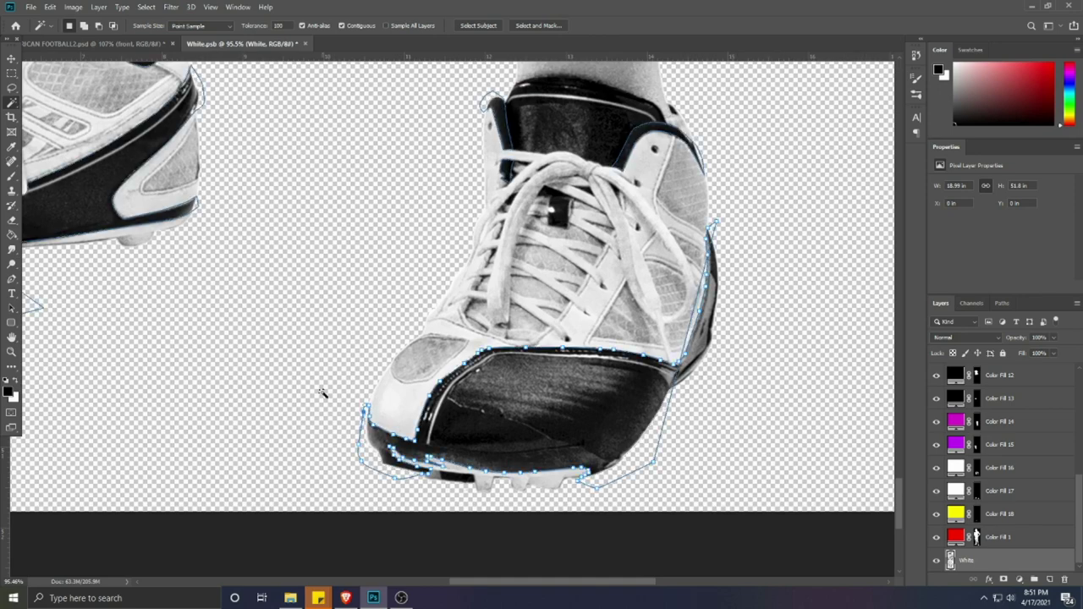
# Step: Add an anchor point to the path's straight segment beside the front-facing cleat and pull it outward to enclose the dark heel panel
pyautogui.rightClick(12, 281)
pyautogui.click(68, 333)
pyautogui.scroll(2, 708, 368)
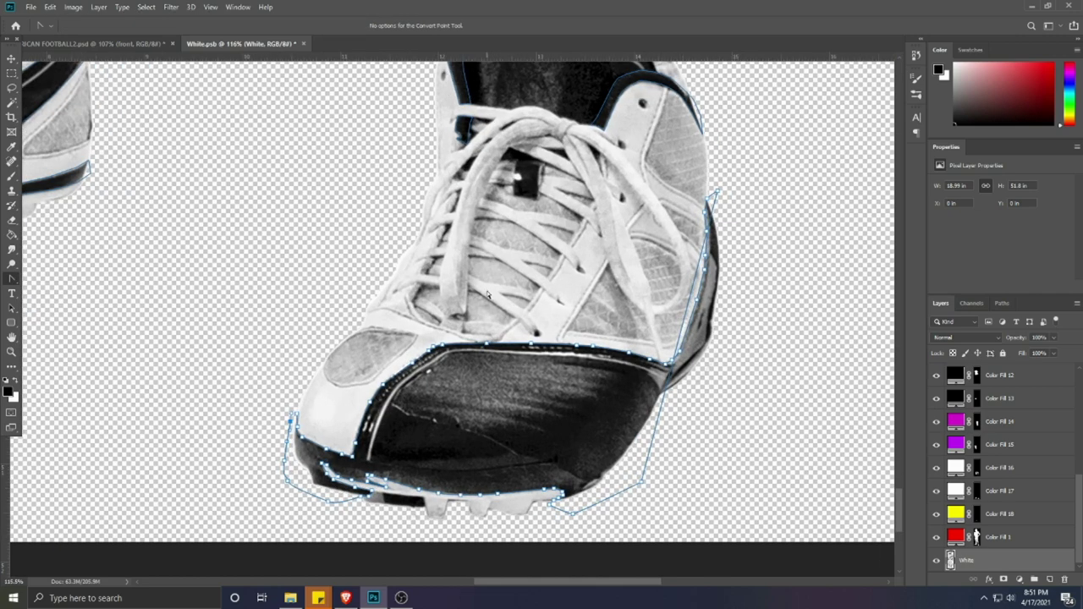
pyautogui.moveTo(11, 279); pyautogui.dragTo(60, 311)
pyautogui.moveTo(680, 335); pyautogui.dragTo(753, 342)
pyautogui.click(11, 58)
# Step: Load the cleat paths as a selection and subtract the transparent background around the cleats with the Magic Wand
pyautogui.hotkey('ctrl', 'Return')
pyautogui.click(11, 103)
pyautogui.click(699, 411)
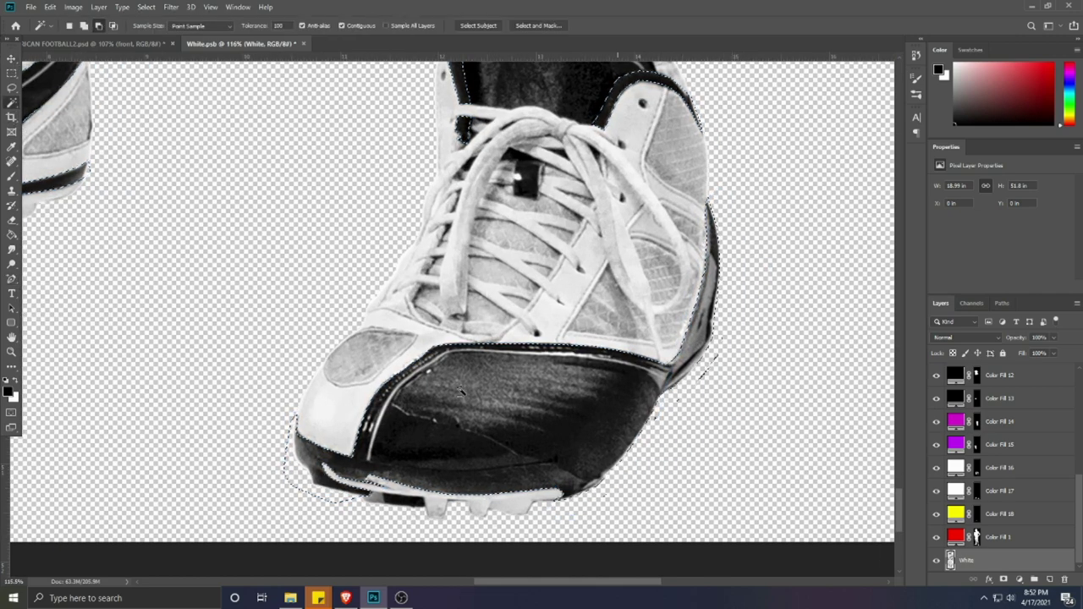
pyautogui.scroll(-5, 550, 332)
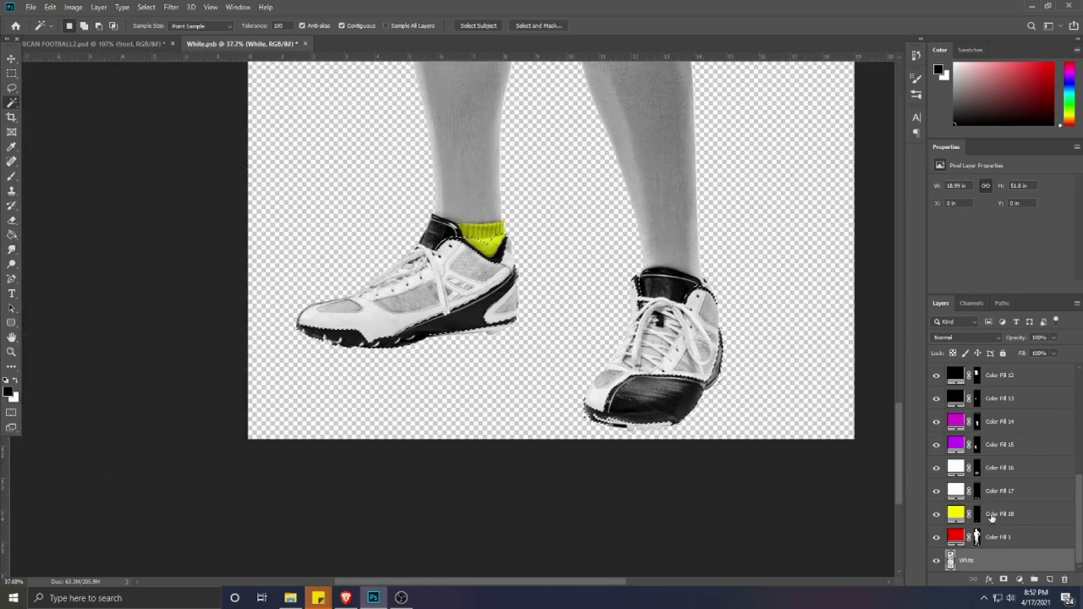
# Step: Add a green (1eff00) solid color fill layer masked to the cleat trim and place it directly above Color Fill 17
pyautogui.click(1019, 580)
pyautogui.click(1011, 377)
pyautogui.click(825, 489)
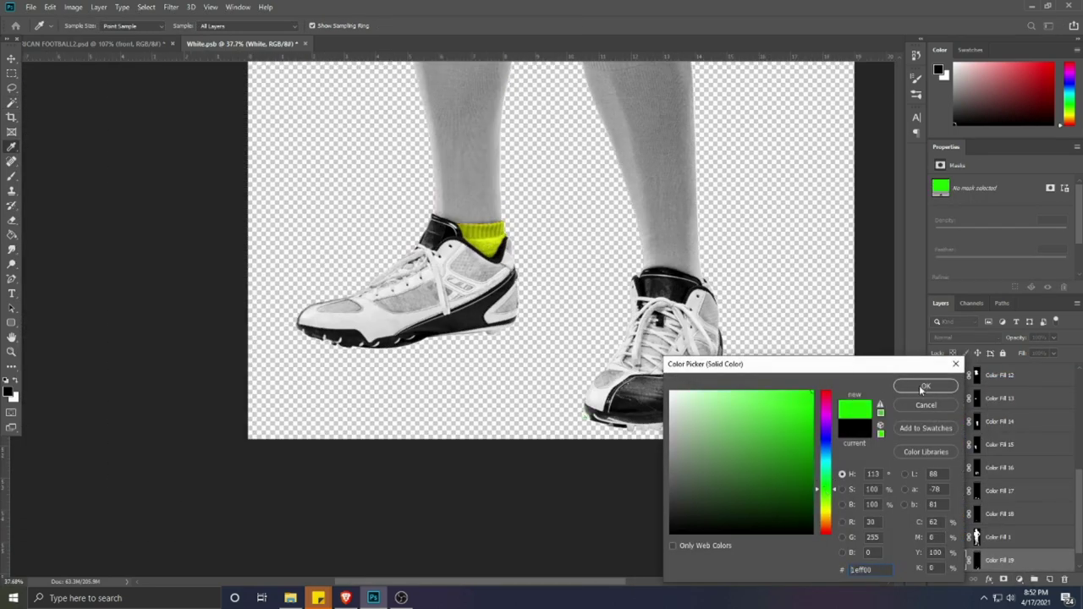
pyautogui.click(924, 387)
pyautogui.moveTo(998, 560); pyautogui.dragTo(1008, 499)
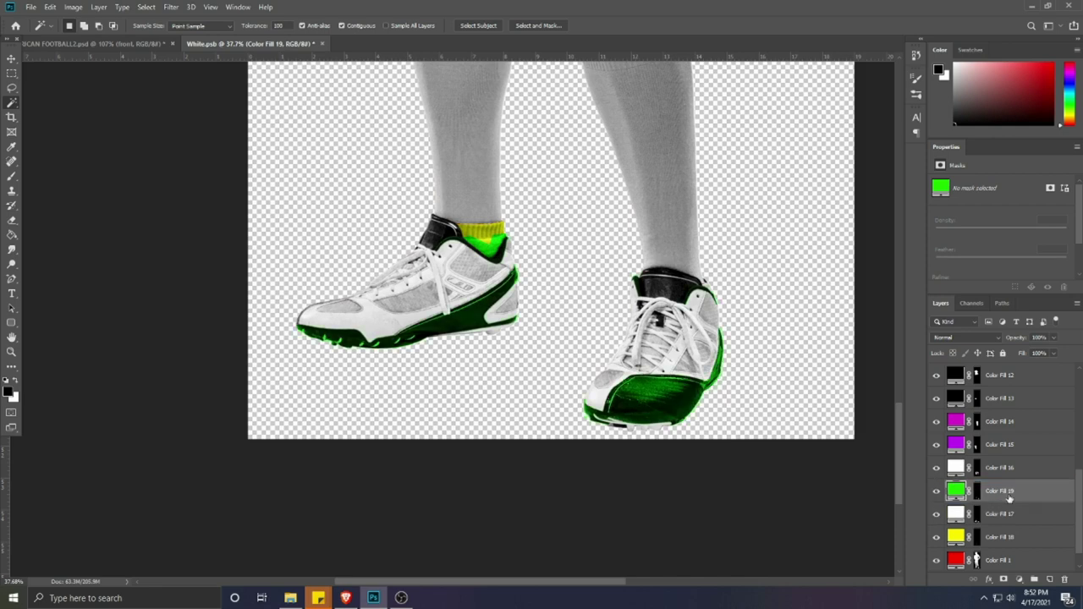
# Step: Test other colors on the green cleat trim fill
pyautogui.doubleClick(956, 493)
pyautogui.moveTo(723, 512); pyautogui.dragTo(671, 392)
pyautogui.moveTo(639, 337); pyautogui.dragTo(909, 393)
pyautogui.click(919, 388)
# Step: Load the yellow sock fill's mask as a selection and fill that area black on the green trim layer's mask
pyautogui.press('v')
pyautogui.click(481, 241)
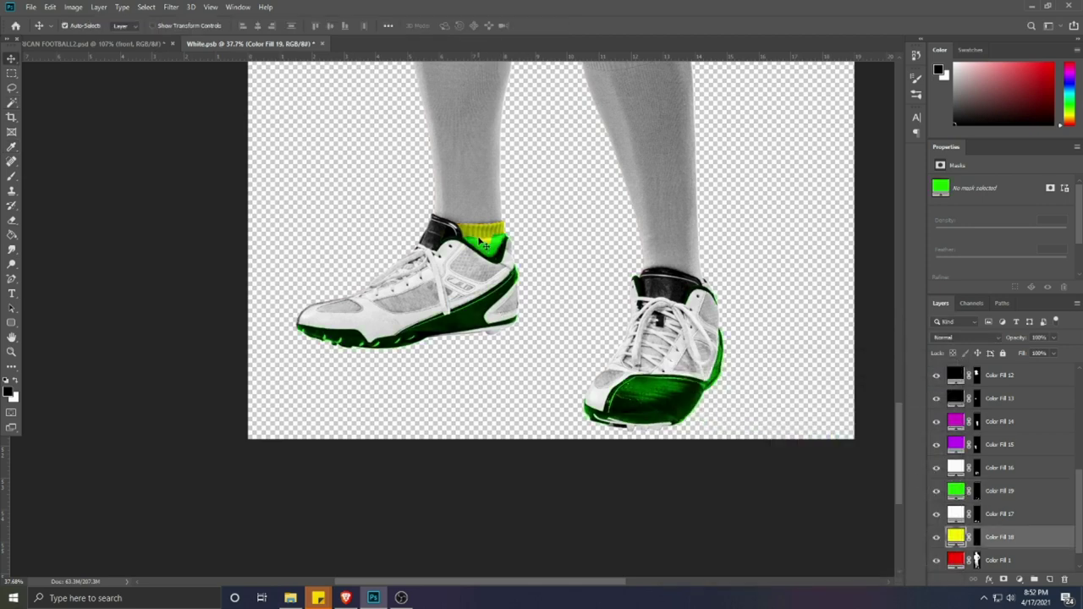
pyautogui.keyDown('ctrl'); pyautogui.click(977, 540); pyautogui.keyUp('ctrl')
pyautogui.click(977, 493)
pyautogui.hotkey('alt', 'BackSpace')
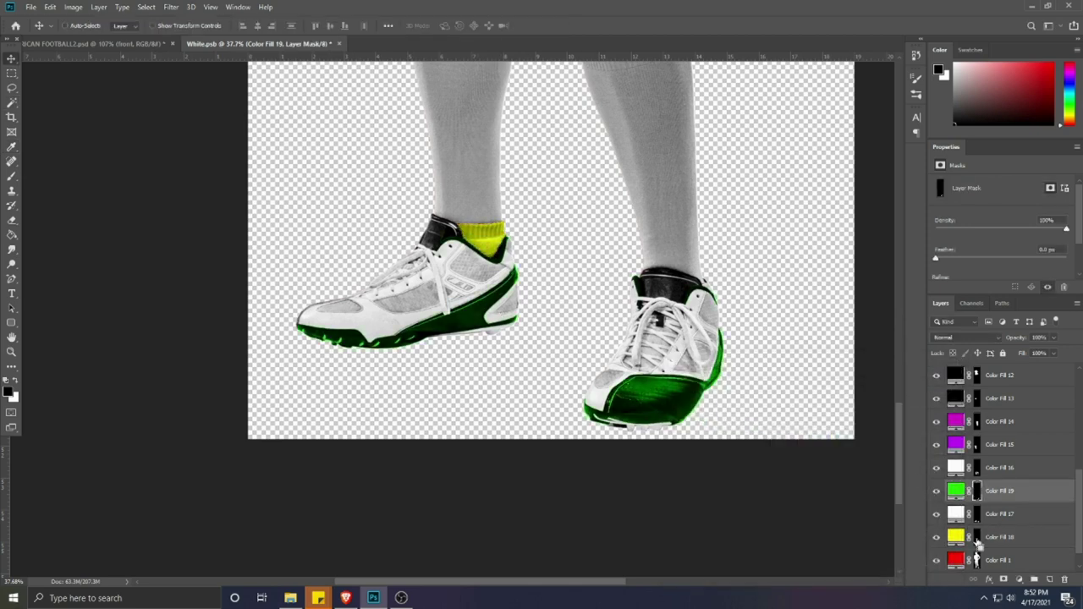
# Step: Change the green cleat trim fill to white and clear the selection
pyautogui.keyDown('ctrl'); pyautogui.click(977, 490); pyautogui.keyUp('ctrl')
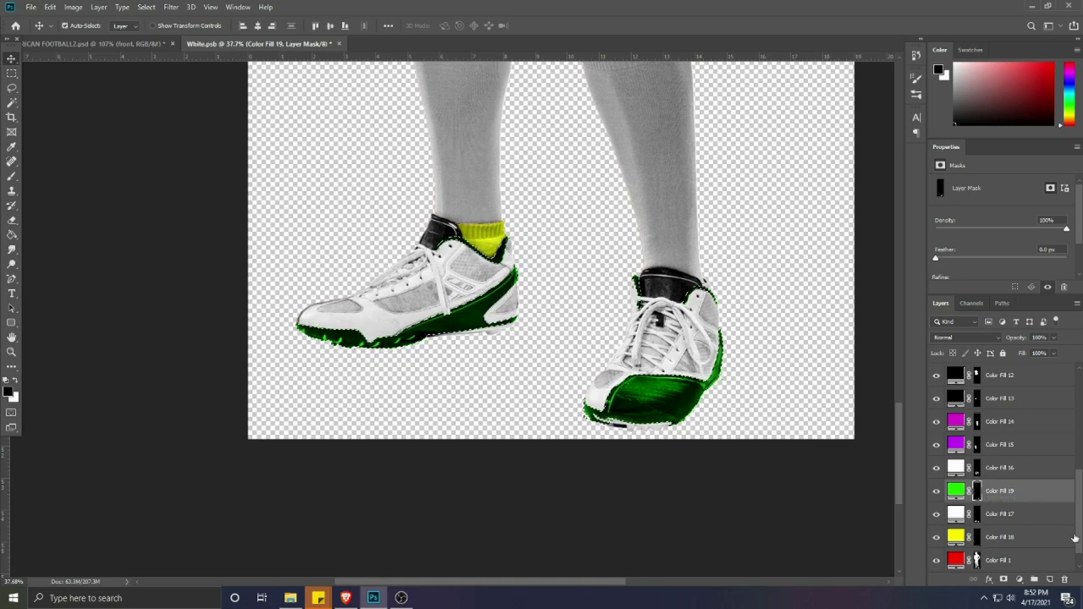
pyautogui.doubleClick(955, 491)
pyautogui.moveTo(605, 576); pyautogui.dragTo(637, 377)
pyautogui.press('Return')
pyautogui.hotkey('ctrl', 'd')
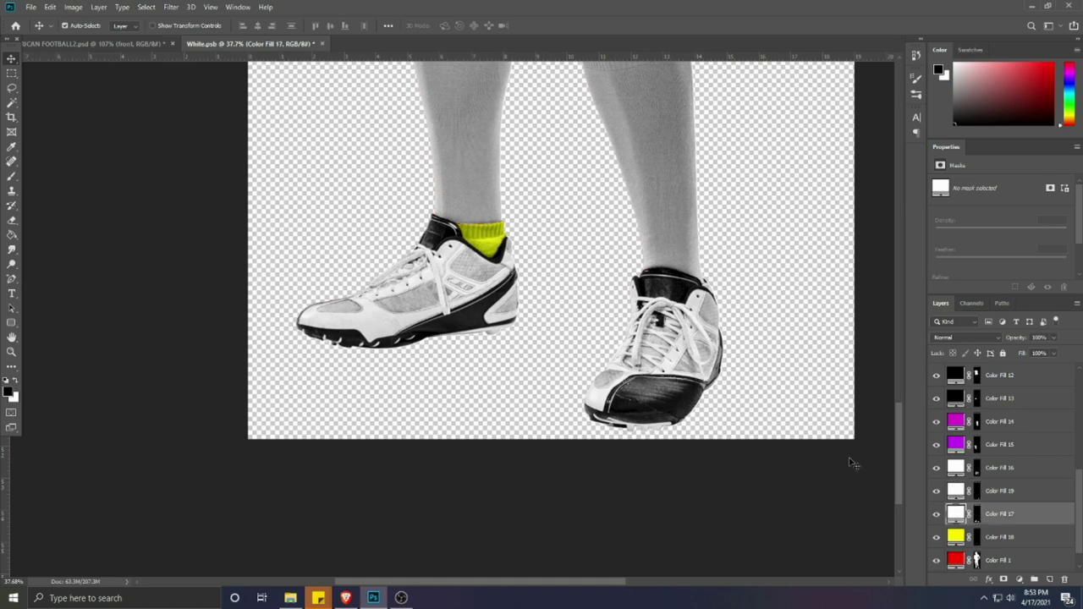
# Step: Recolor the main cleat fill, Color Fill 17, red (ff0a0a) and check it on the whole figure
pyautogui.doubleClick(955, 513)
pyautogui.write('ff0000')
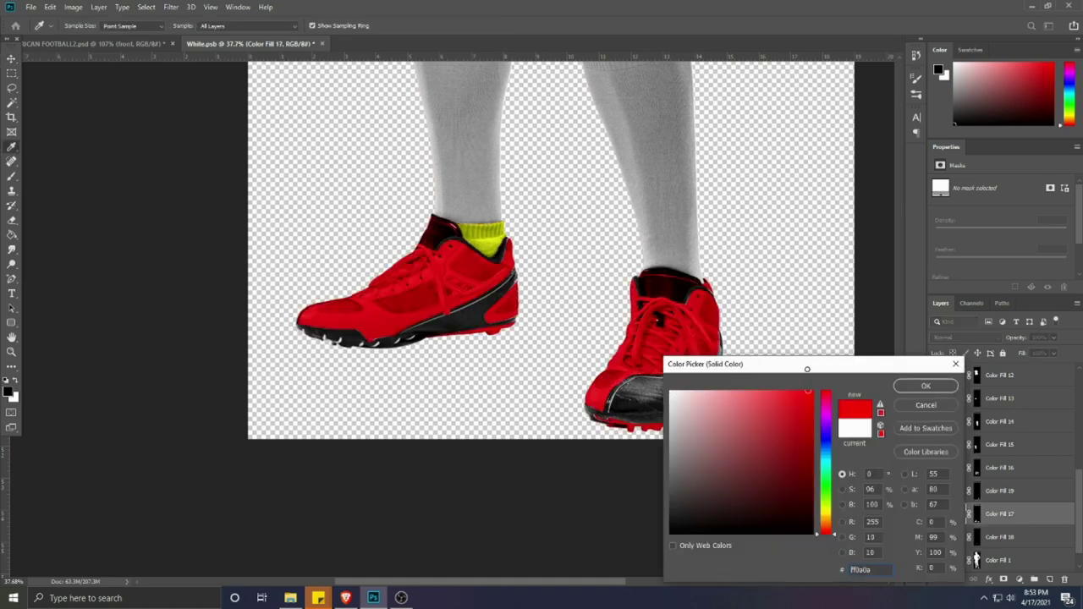
pyautogui.press('Return')
pyautogui.scroll(-8, 358, 417)
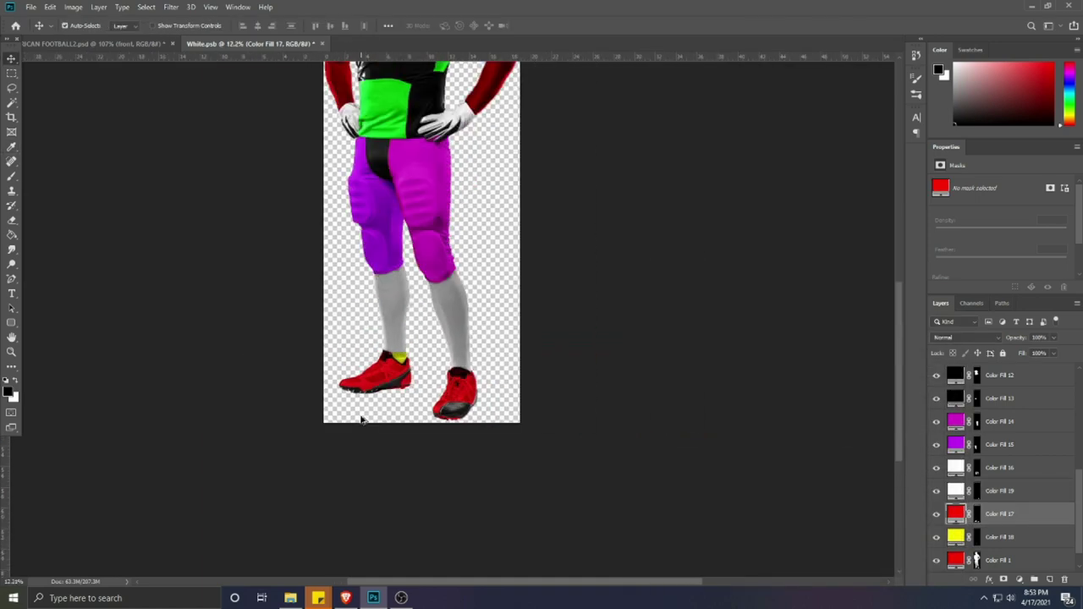
pyautogui.scroll(1, 834, 516)
# Step: Set the main cleat fill, Color Fill 17, back to white
pyautogui.doubleClick(956, 513)
pyautogui.moveTo(738, 417); pyautogui.dragTo(624, 356)
pyautogui.click(923, 389)
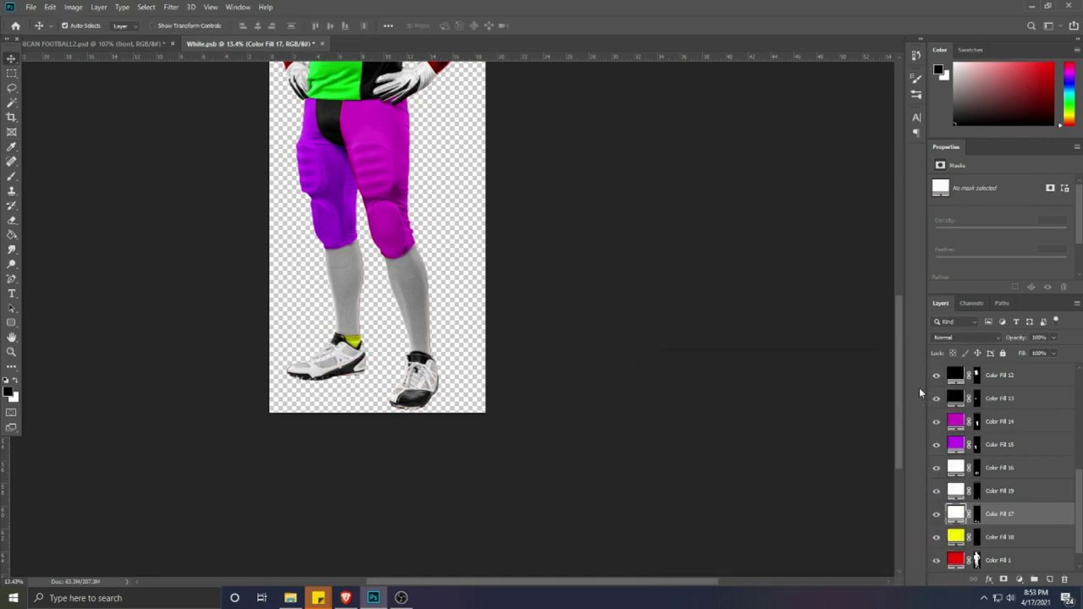
# Step: On the White layer, start a Pen path along the face mask's upper edge, from the brow plate around its left bolt to the left end
pyautogui.scroll(4, 426, 362)
pyautogui.scroll(-4, 426, 363)
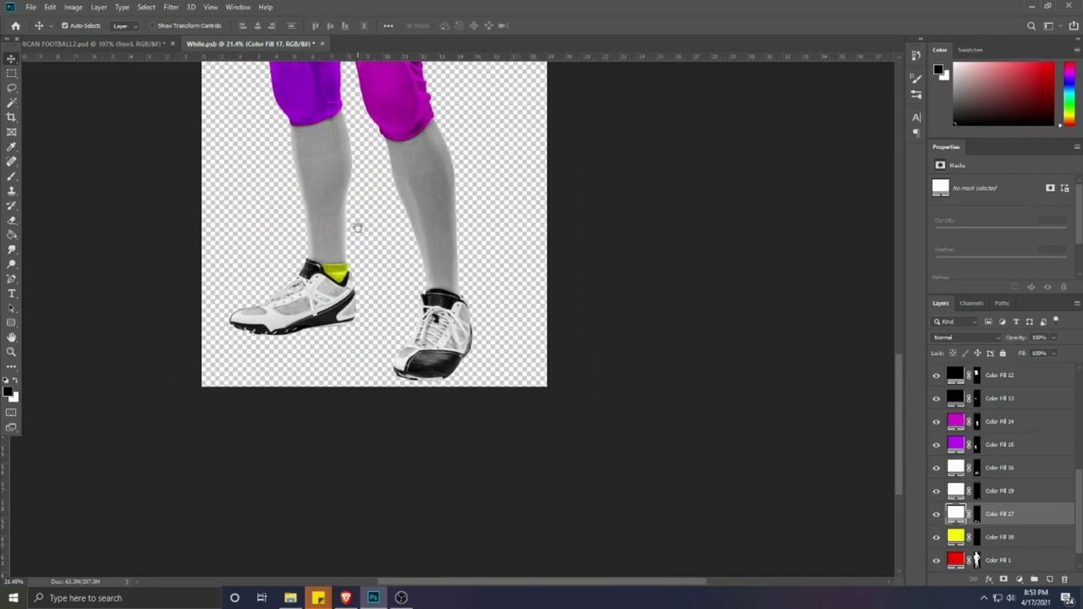
pyautogui.scroll(5, 431, 144)
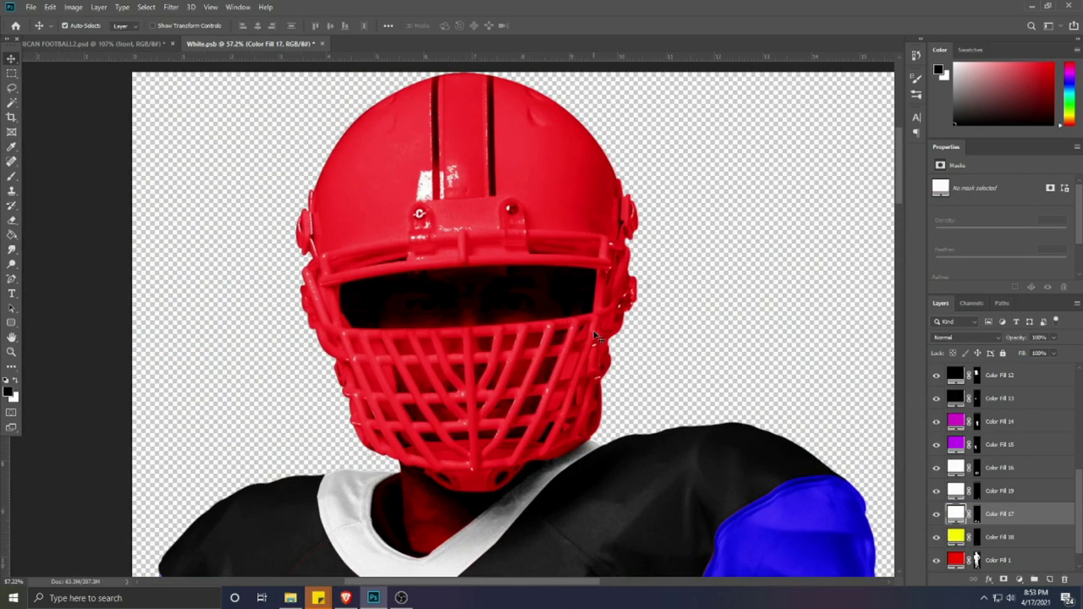
pyautogui.scroll(-2, 1004, 529)
pyautogui.click(995, 562)
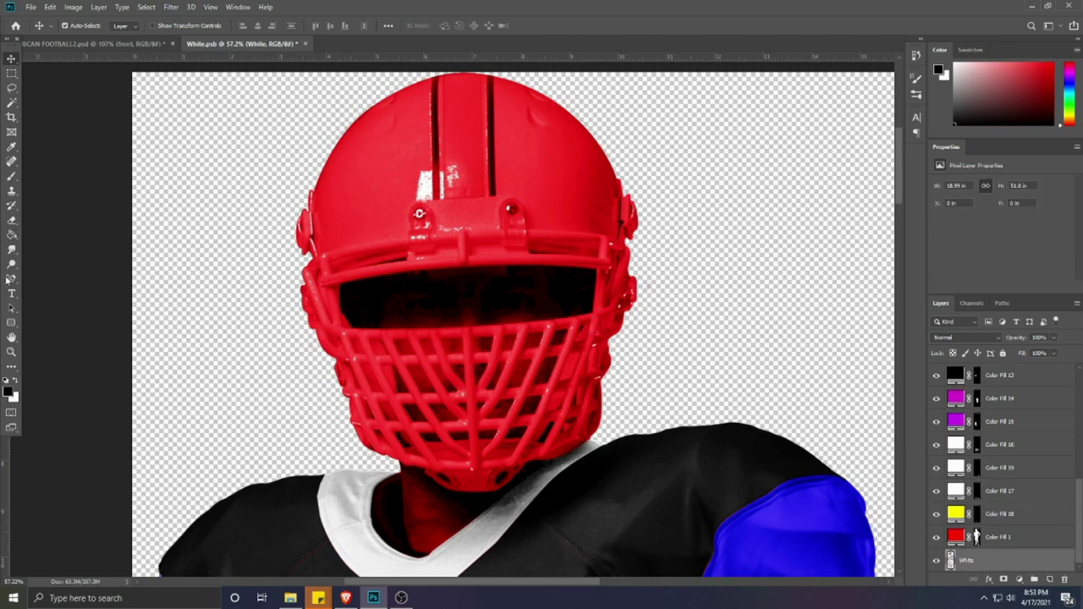
pyautogui.click(11, 279)
pyautogui.scroll(4, 378, 204)
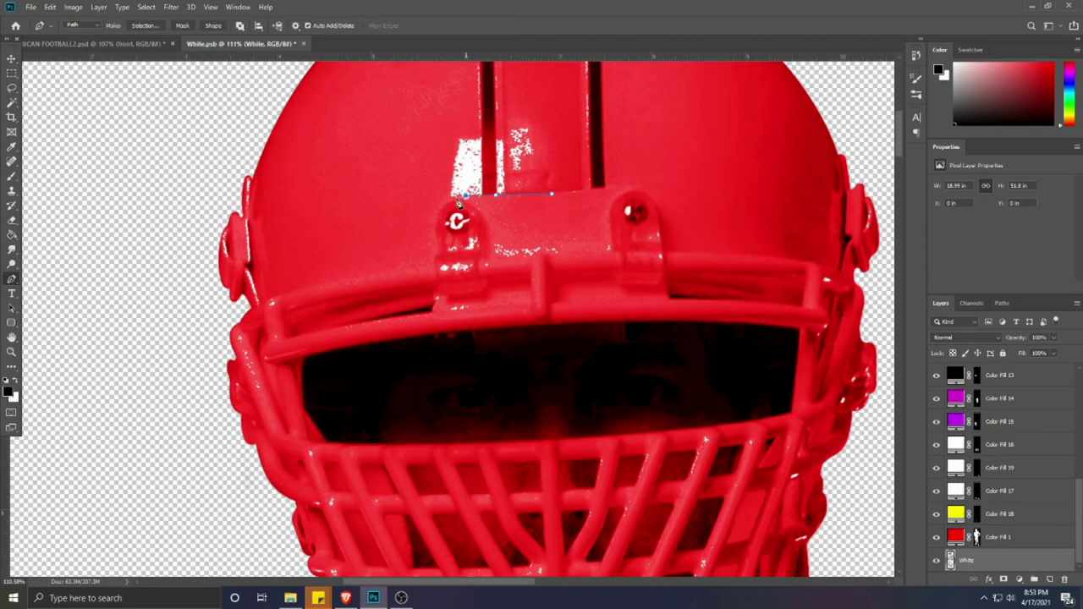
pyautogui.scroll(2, 455, 237)
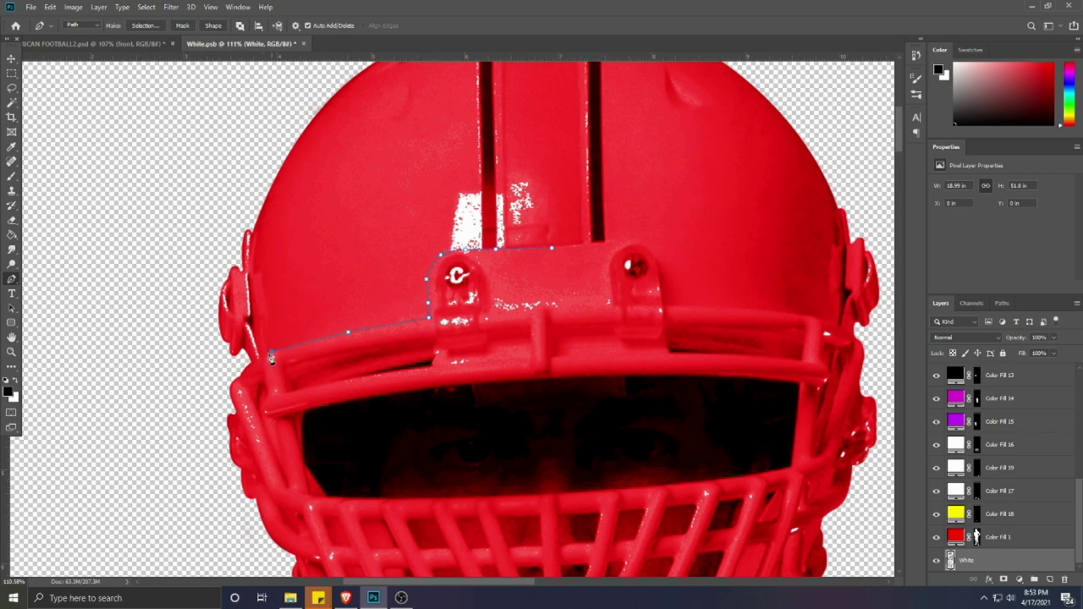
pyautogui.moveTo(271, 358); pyautogui.dragTo(328, 326)
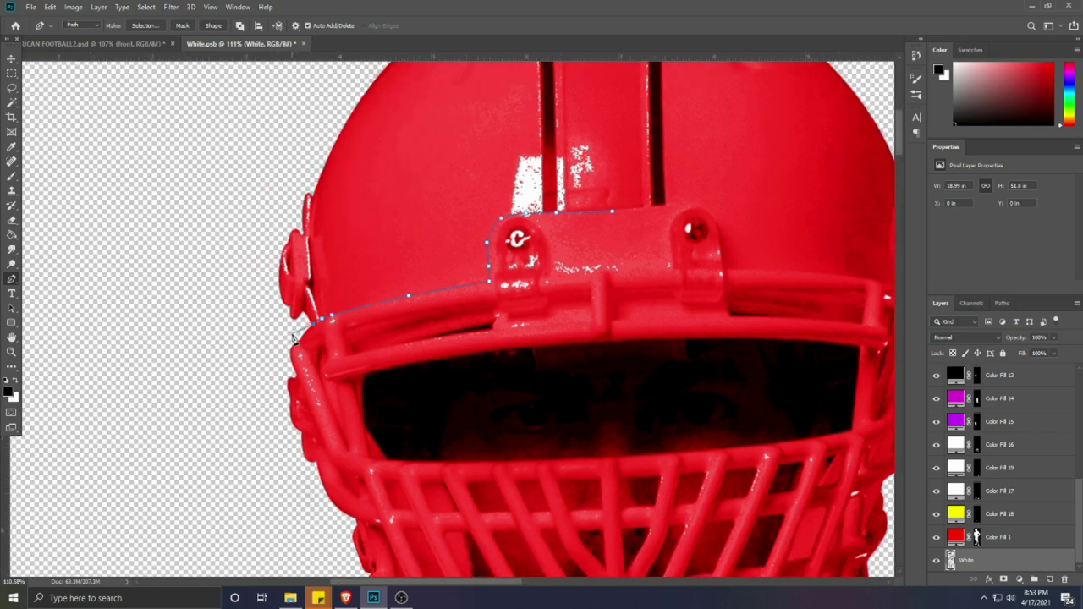
# Step: Continue the face mask path around its upper left corner and down the outer left side, keeping the helmet's ear parts outside
pyautogui.scroll(4, 293, 336)
pyautogui.click(288, 336)
pyautogui.click(276, 380)
pyautogui.click(304, 418)
pyautogui.moveTo(304, 417); pyautogui.dragTo(228, 186)
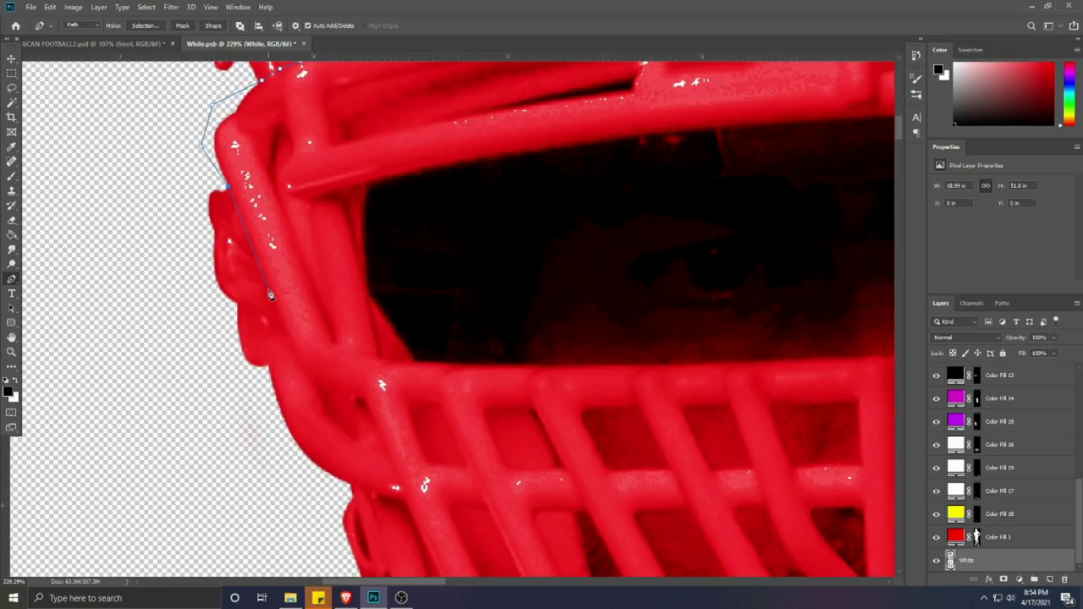
pyautogui.click(268, 379)
pyautogui.moveTo(226, 339); pyautogui.dragTo(144, 210)
pyautogui.click(199, 352)
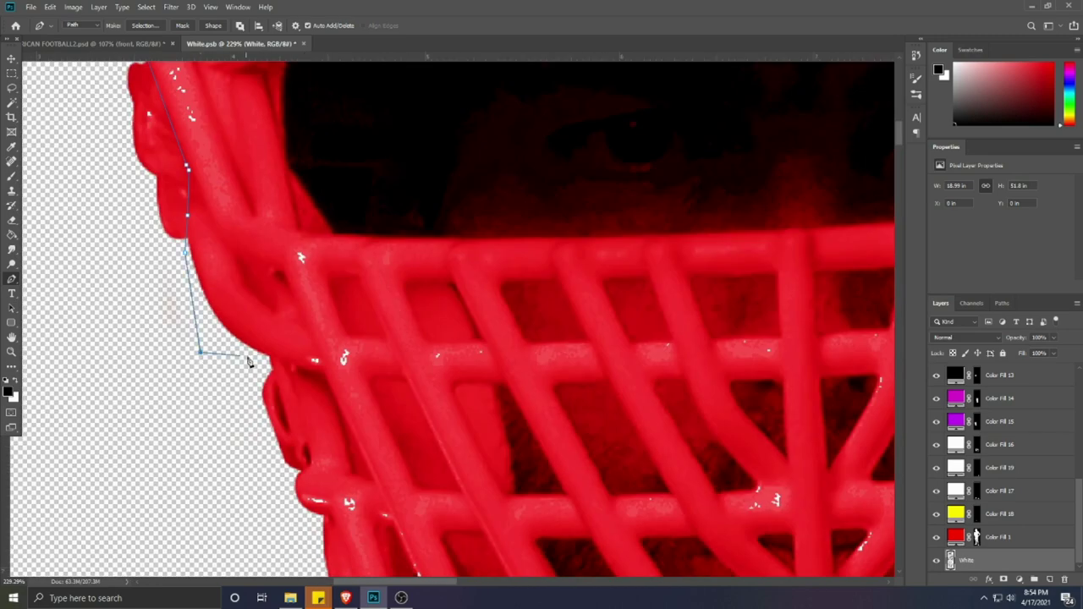
# Step: Extend the face mask path past the lower left side and along the cage's bottom edge above the chin cup
pyautogui.scroll(-4, 268, 362)
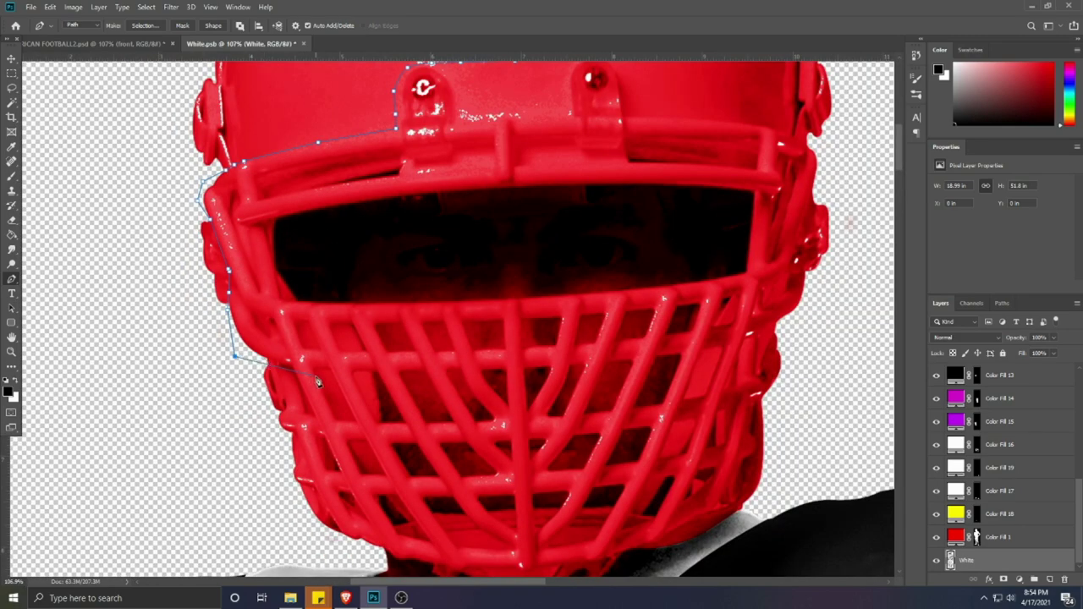
pyautogui.click(273, 453)
pyautogui.scroll(-2, 279, 457)
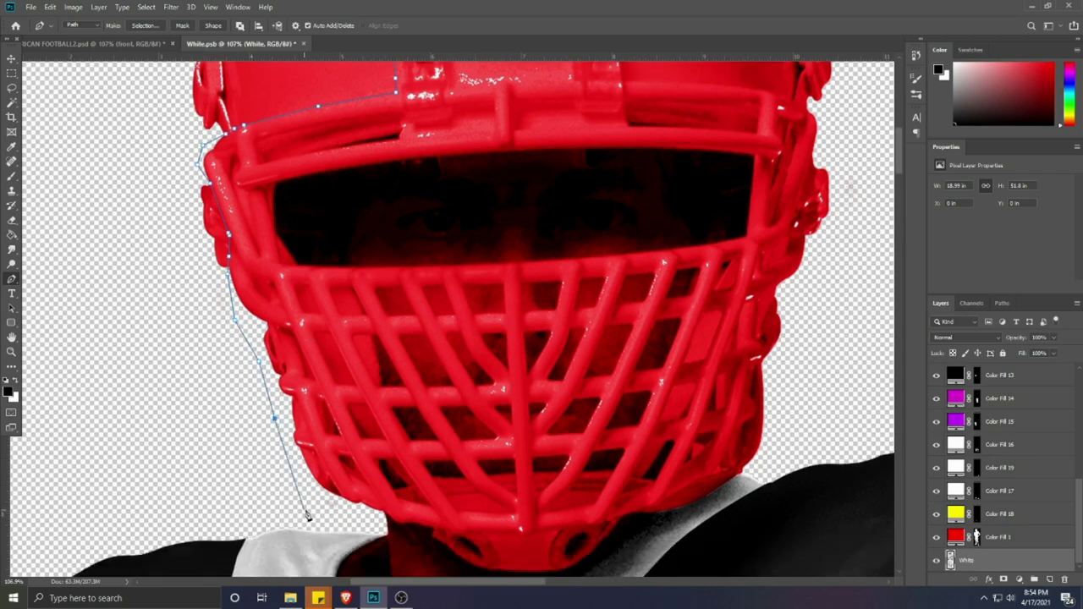
pyautogui.click(354, 526)
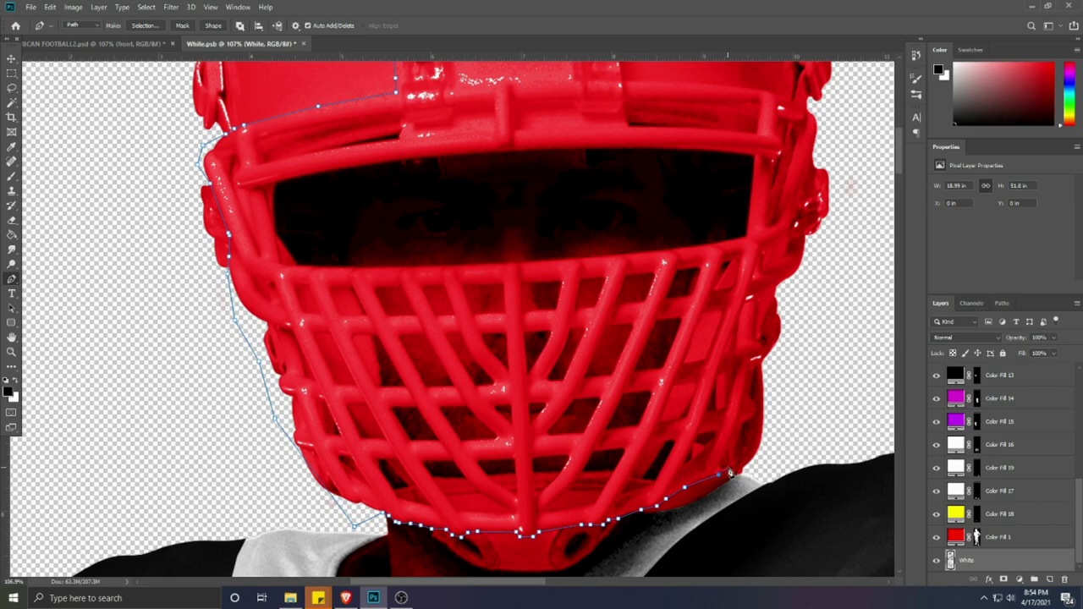
# Step: Trace the face mask's right side and right bolt, close the path at the brow plate and convert it to a selection
pyautogui.scroll(-3, 687, 444)
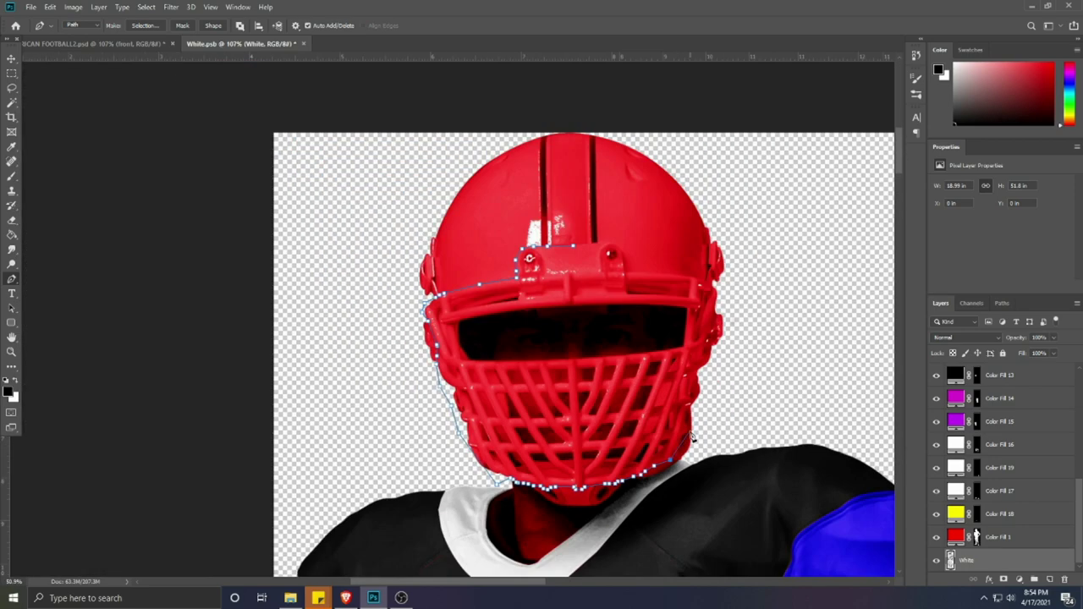
pyautogui.scroll(2, 699, 446)
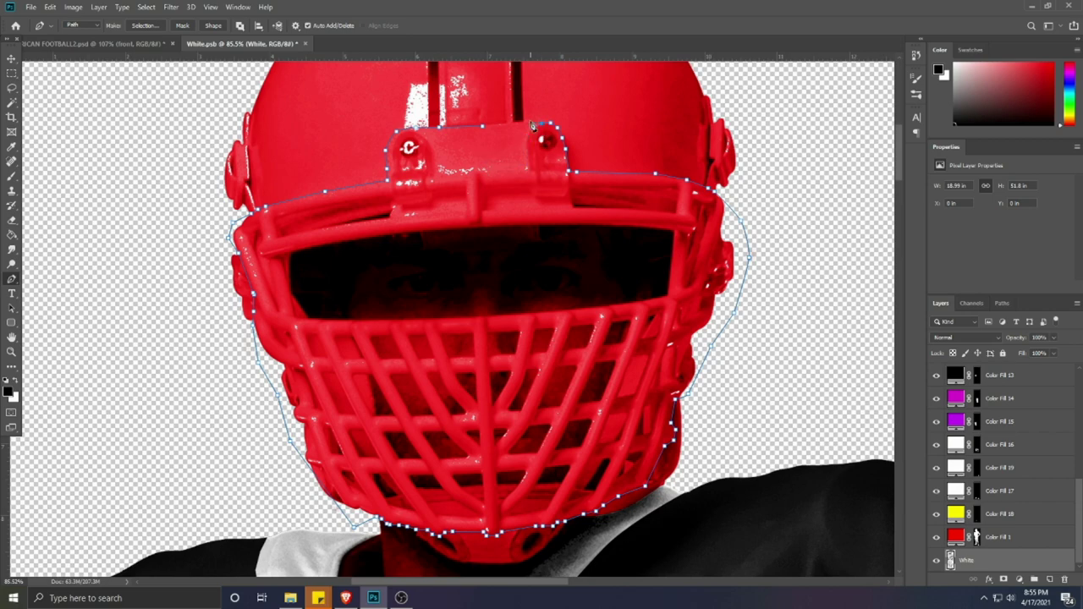
pyautogui.click(485, 129)
pyautogui.scroll(-2, 486, 161)
pyautogui.hotkey('ctrl', 'Return')
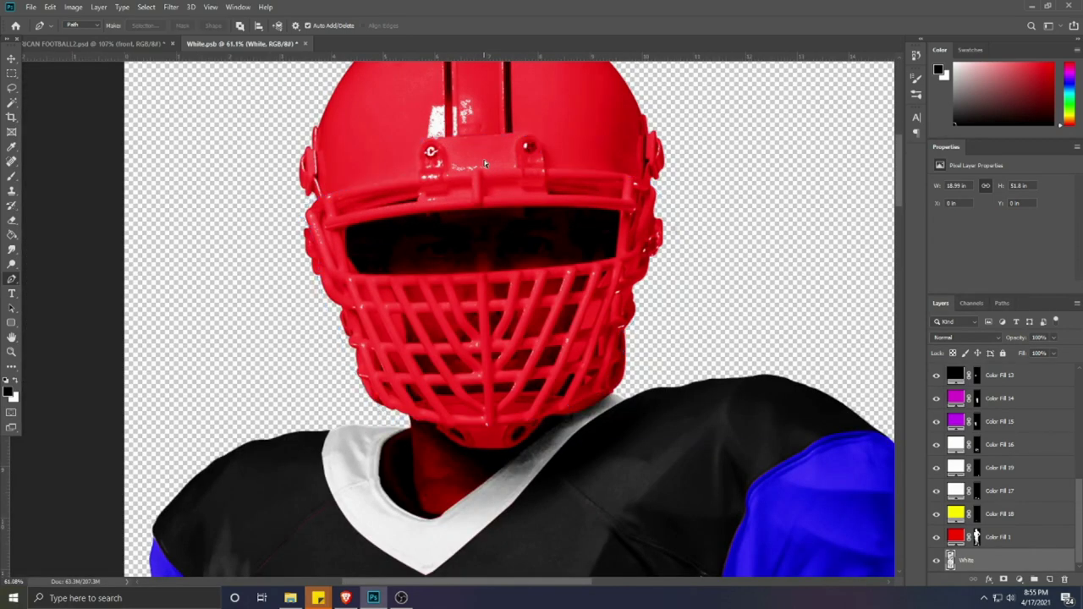
# Step: Subtract the transparent areas beside the helmet from the face mask selection with the Magic Wand
pyautogui.press('w')
pyautogui.keyDown('alt'); pyautogui.click(339, 312); pyautogui.keyUp('alt')
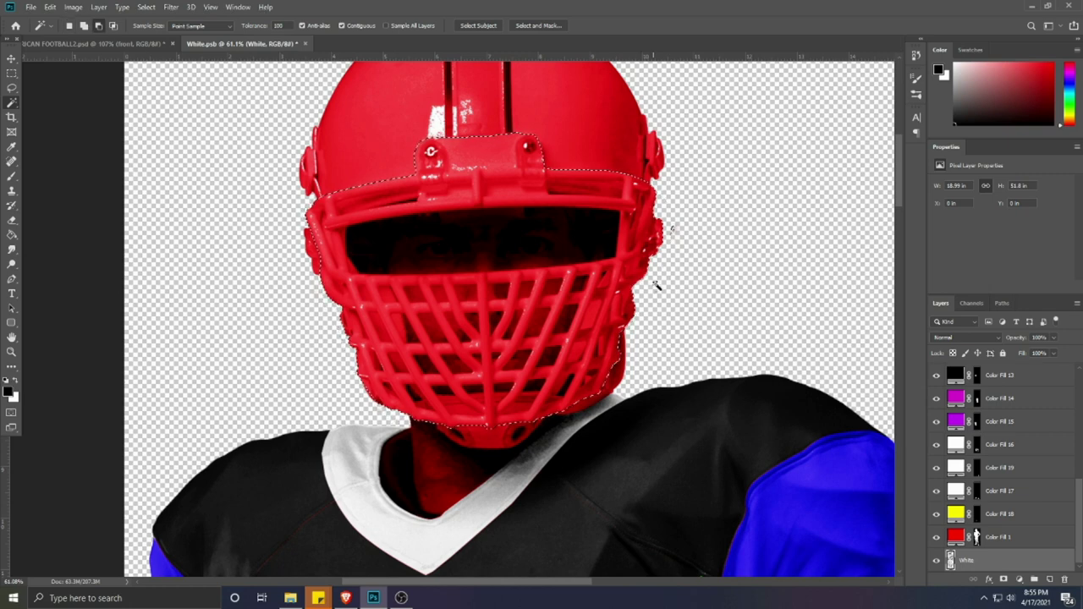
pyautogui.keyDown('alt'); pyautogui.click(653, 284); pyautogui.keyUp('alt')
pyautogui.keyDown('alt'); pyautogui.click(673, 228); pyautogui.keyUp('alt')
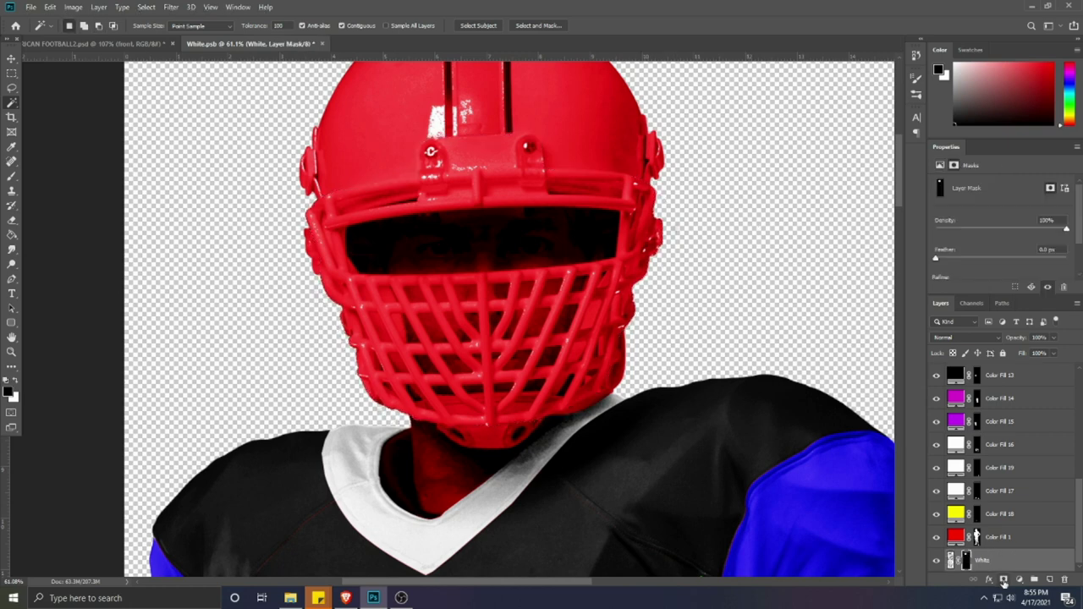
# Step: Create a white (ffffff) solid color fill from the face mask selection and place it above Color Fill 1
pyautogui.click(1019, 580)
pyautogui.click(999, 378)
pyautogui.write('ffffff')
pyautogui.press('Return')
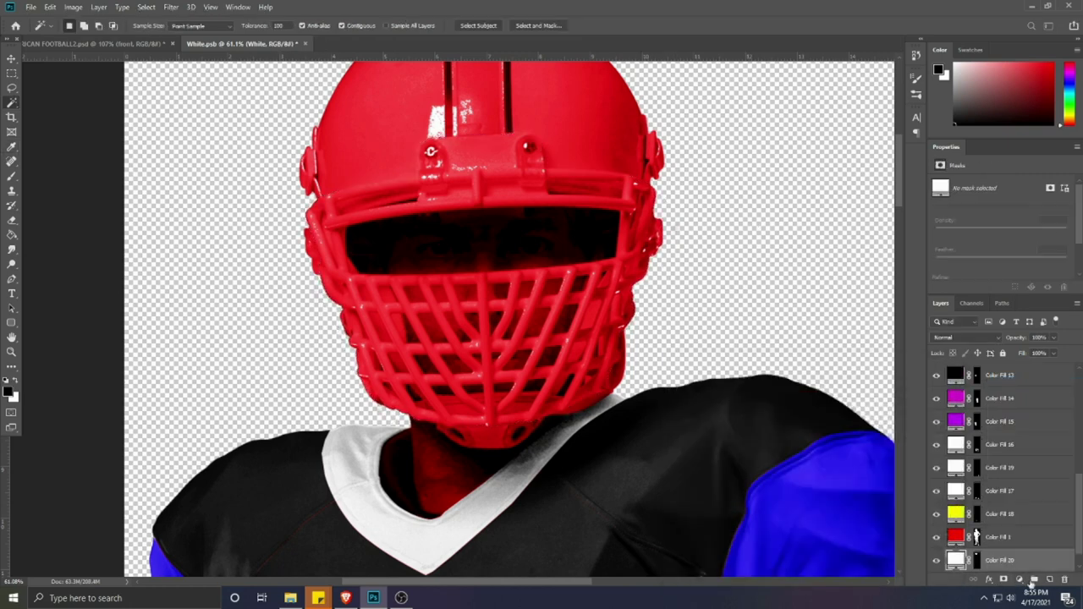
pyautogui.click(977, 537)
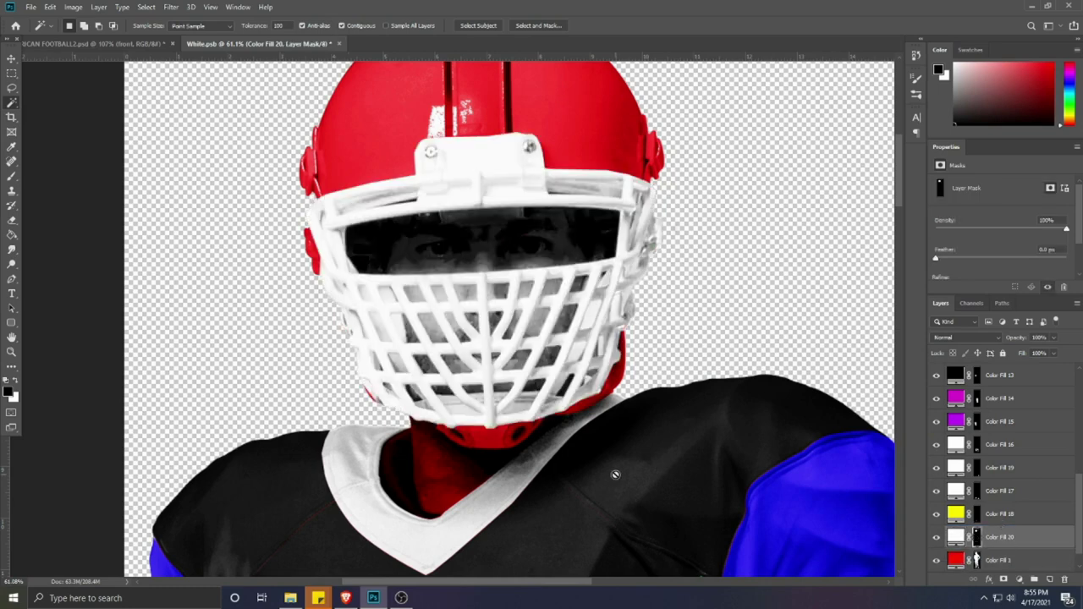
# Step: Recolor the face mask fill, Color Fill 20, a muted greyish red
pyautogui.press('v')
pyautogui.scroll(3, 379, 341)
pyautogui.scroll(3, 379, 341)
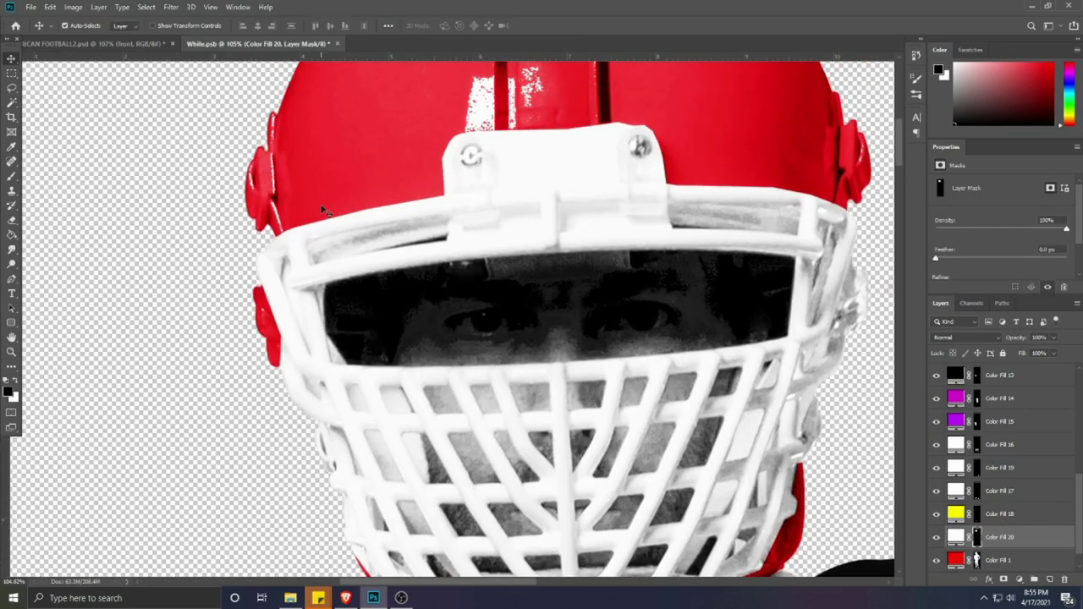
pyautogui.doubleClick(957, 539)
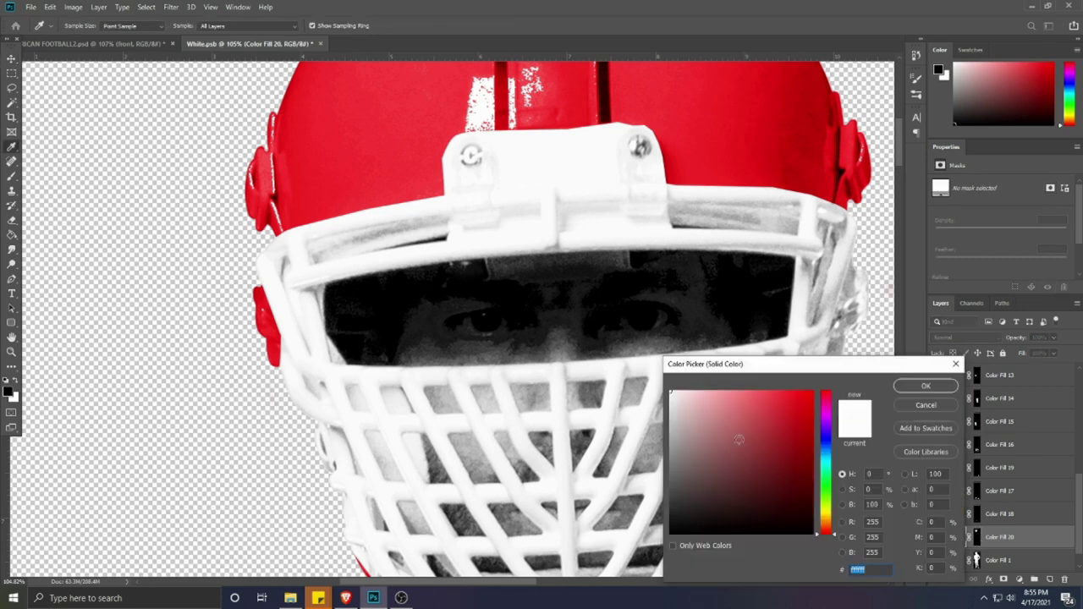
pyautogui.click(701, 454)
pyautogui.press('Return')
pyautogui.scroll(2, 401, 246)
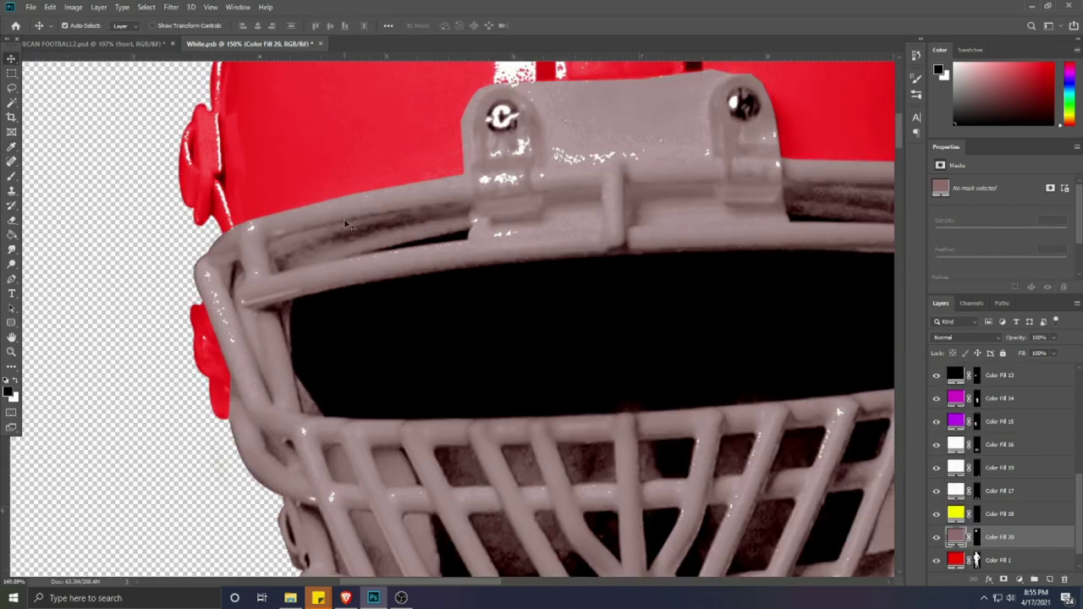
# Step: Outline the gap between the two upper face mask bars to the left of the brow plate with the Pen tool
pyautogui.press('p')
pyautogui.click(464, 201)
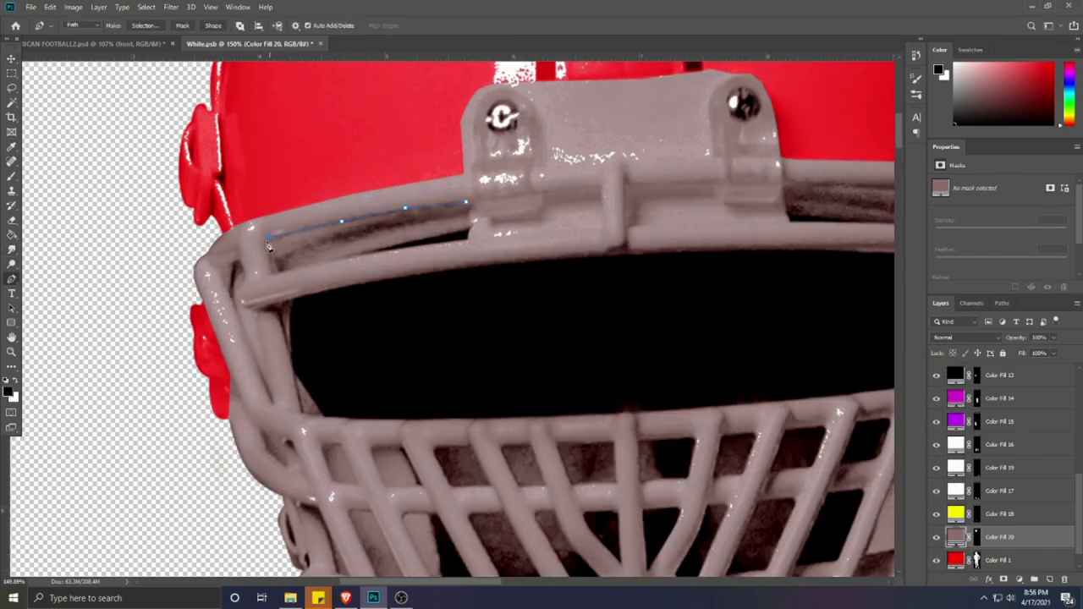
pyautogui.click(272, 274)
pyautogui.click(468, 203)
pyautogui.moveTo(312, 307); pyautogui.dragTo(376, 239)
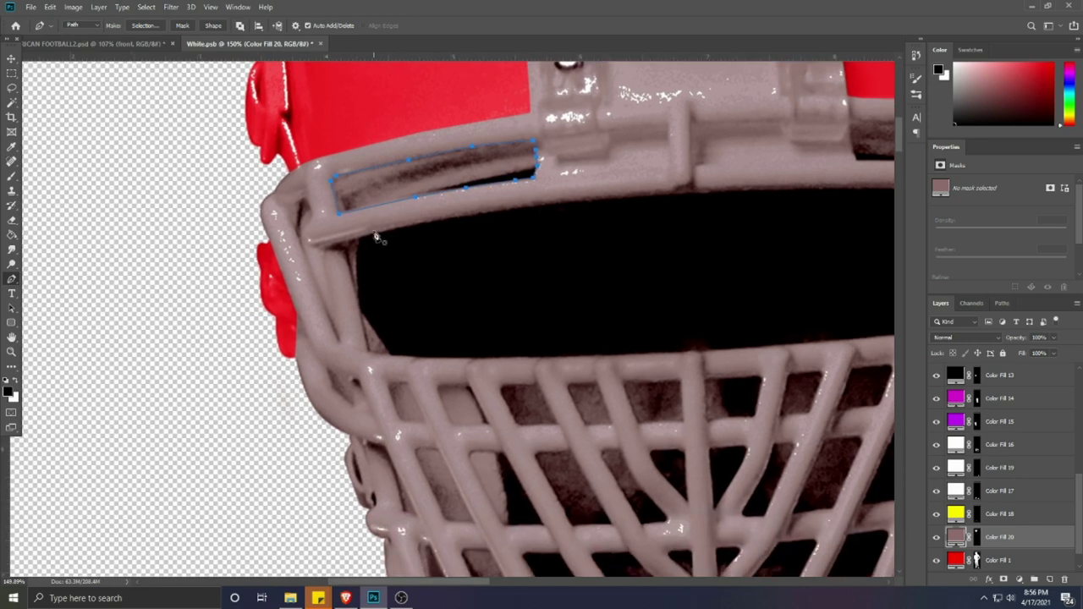
# Step: Outline the matching gap between the upper bars to the right of the brow plate as a closed path
pyautogui.scroll(-2, 374, 247)
pyautogui.scroll(1, 742, 166)
pyautogui.moveTo(743, 166); pyautogui.dragTo(379, 186)
pyautogui.scroll(2, 379, 184)
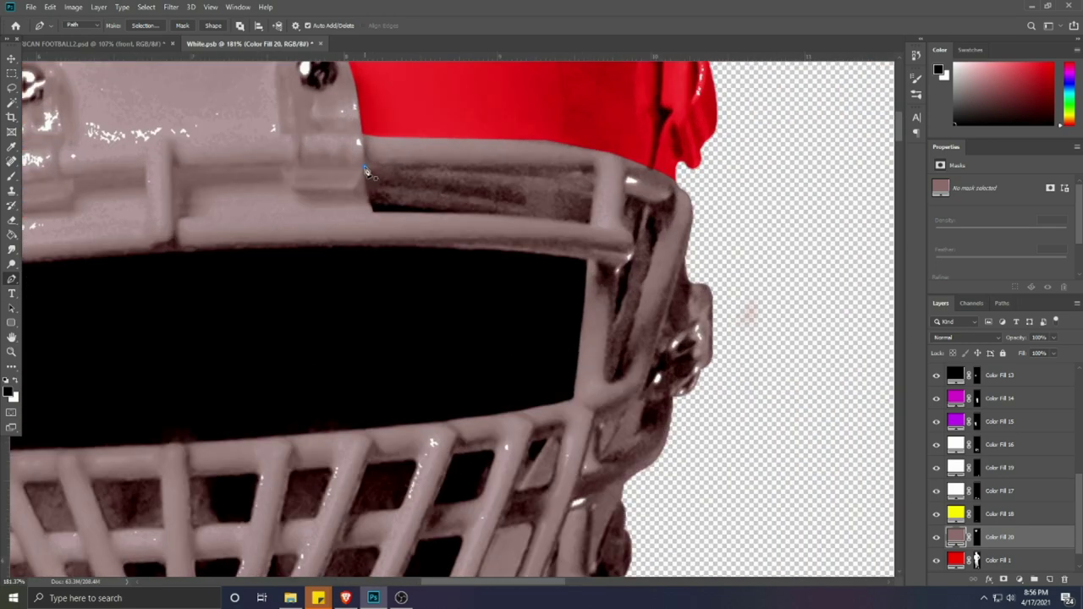
pyautogui.click(364, 167)
pyautogui.click(365, 182)
pyautogui.click(539, 169)
pyautogui.click(495, 165)
pyautogui.click(428, 165)
pyautogui.click(387, 163)
# Step: Outline the first two openings at the left end of the cage's top row with the Pen tool
pyautogui.moveTo(510, 386); pyautogui.dragTo(897, 207)
pyautogui.moveTo(271, 230); pyautogui.dragTo(247, 183)
pyautogui.scroll(6, 210, 266)
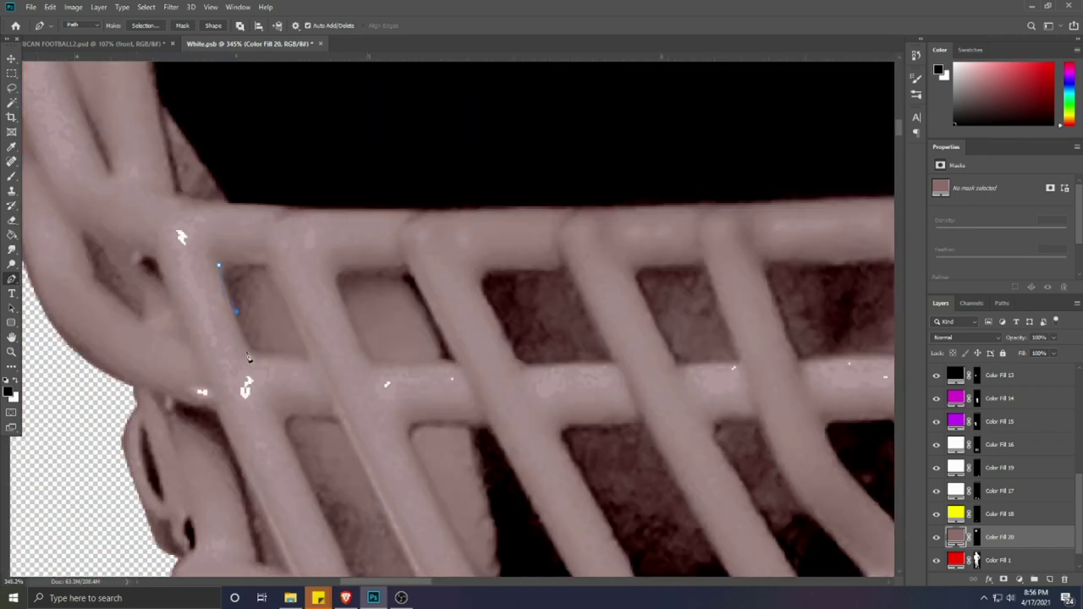
pyautogui.moveTo(299, 357); pyautogui.dragTo(310, 358)
pyautogui.click(219, 266)
pyautogui.click(347, 271)
pyautogui.click(457, 363)
# Step: Outline the third and fourth openings of the cage's top row as closed paths
pyautogui.moveTo(546, 305); pyautogui.dragTo(352, 320)
pyautogui.click(371, 283)
pyautogui.click(359, 289)
pyautogui.click(298, 287)
pyautogui.click(289, 294)
pyautogui.click(288, 302)
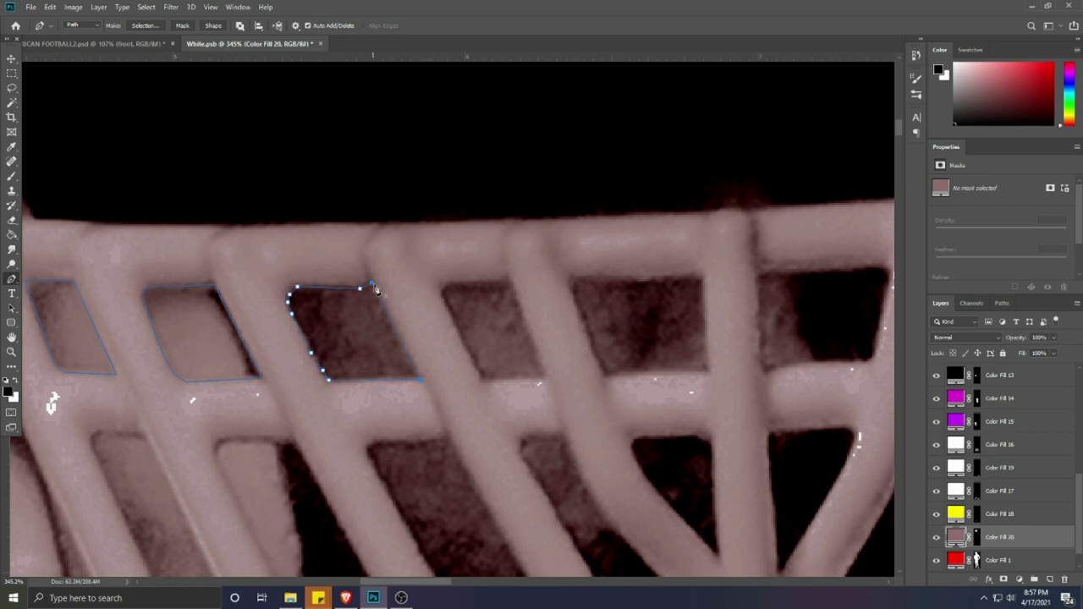
pyautogui.click(508, 278)
pyautogui.click(487, 275)
pyautogui.click(481, 281)
# Step: Outline the top-row opening directly left of the cage's vertical center bar
pyautogui.moveTo(512, 284); pyautogui.dragTo(260, 288)
pyautogui.click(319, 279)
pyautogui.click(336, 280)
pyautogui.click(369, 282)
pyautogui.click(398, 282)
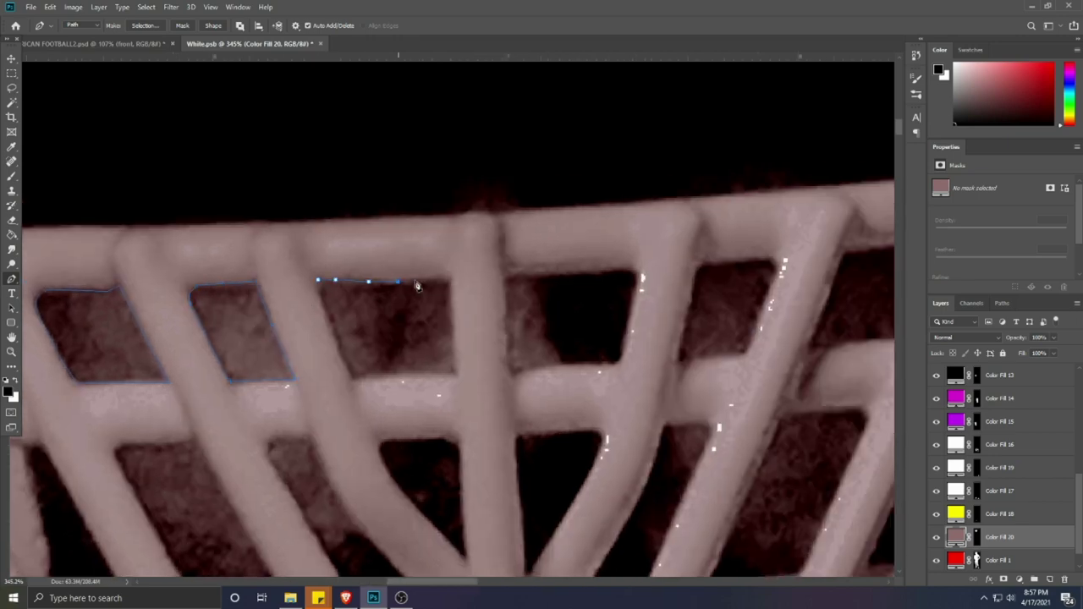
pyautogui.click(457, 375)
# Step: Outline the top-row opening directly right of the vertical center bar
pyautogui.click(505, 277)
pyautogui.click(506, 352)
pyautogui.click(631, 271)
pyautogui.click(609, 273)
pyautogui.click(586, 274)
pyautogui.click(550, 275)
pyautogui.click(526, 276)
pyautogui.click(505, 277)
# Step: Outline the second top-row opening to the right of the center bar as a closed path
pyautogui.moveTo(721, 293); pyautogui.dragTo(476, 339)
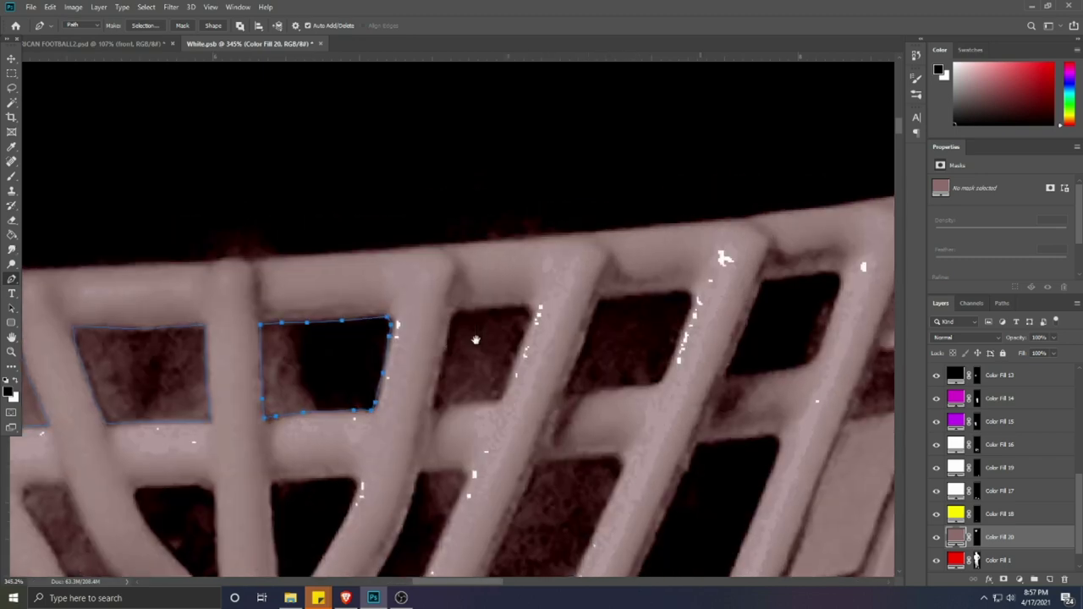
pyautogui.click(457, 309)
pyautogui.click(434, 405)
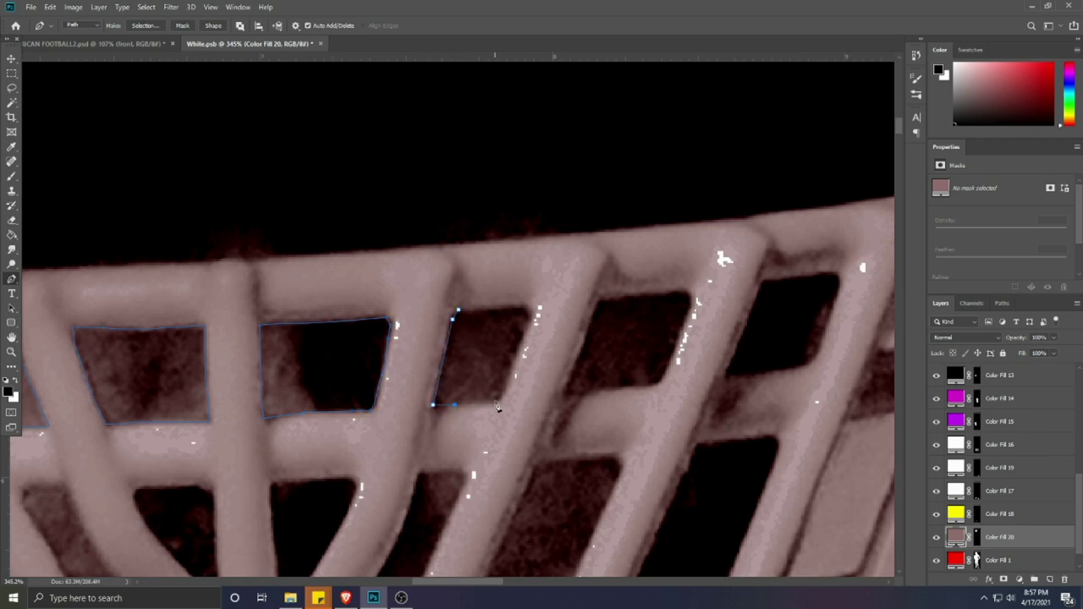
pyautogui.click(529, 316)
pyautogui.click(523, 307)
pyautogui.click(511, 308)
pyautogui.click(485, 309)
pyautogui.click(458, 310)
# Step: Outline the third top-row opening to the right of the center bar as a closed path
pyautogui.moveTo(652, 343); pyautogui.dragTo(525, 369)
pyautogui.click(472, 325)
pyautogui.click(451, 381)
pyautogui.click(436, 418)
pyautogui.click(474, 414)
pyautogui.click(497, 413)
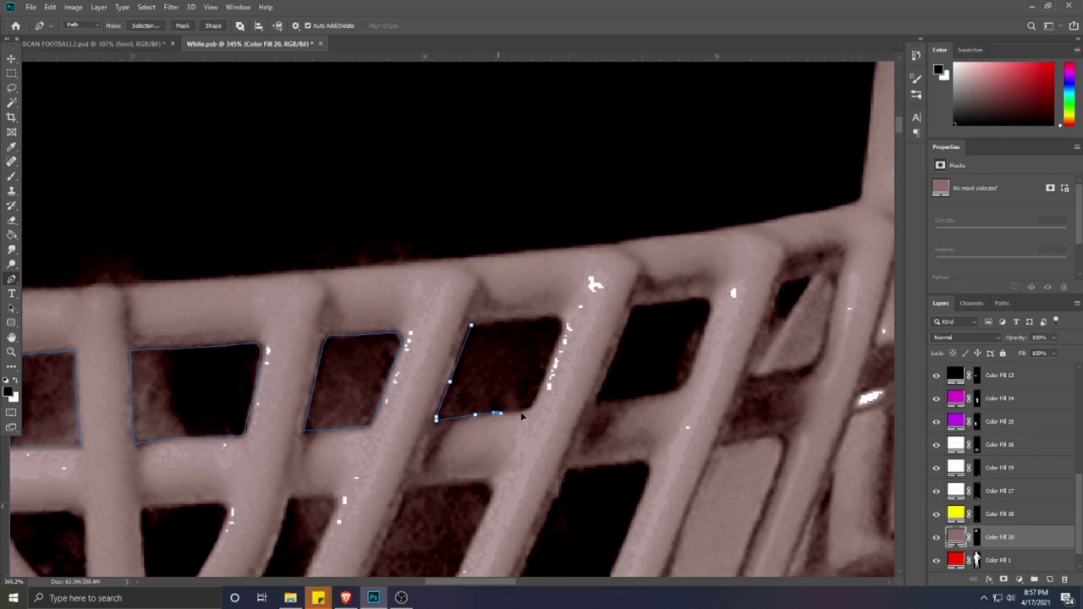
pyautogui.click(526, 408)
pyautogui.click(532, 402)
pyautogui.click(543, 378)
pyautogui.click(558, 343)
pyautogui.click(547, 317)
pyautogui.click(528, 323)
pyautogui.click(494, 324)
pyautogui.click(471, 325)
# Step: Outline the fourth top-row opening to the right of the center bar as a closed path
pyautogui.moveTo(687, 353); pyautogui.dragTo(561, 366)
pyautogui.click(509, 318)
pyautogui.click(489, 369)
pyautogui.click(469, 414)
pyautogui.click(490, 416)
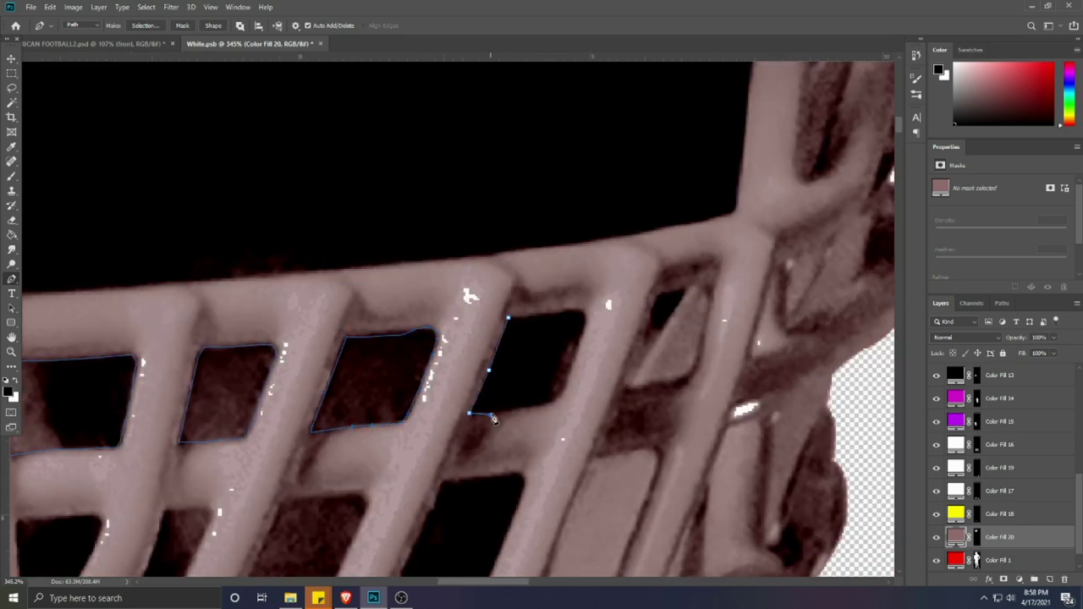
pyautogui.click(522, 408)
pyautogui.click(556, 400)
pyautogui.click(566, 388)
pyautogui.click(574, 355)
pyautogui.click(583, 325)
pyautogui.click(585, 312)
pyautogui.click(571, 312)
pyautogui.click(557, 312)
pyautogui.click(529, 316)
pyautogui.click(508, 319)
# Step: Outline the last small opening at the right end of the cage's top row, redoing one misplaced anchor point
pyautogui.scroll(-2, 579, 333)
pyautogui.moveTo(688, 250); pyautogui.dragTo(647, 279)
pyautogui.scroll(2, 646, 280)
pyautogui.click(557, 430)
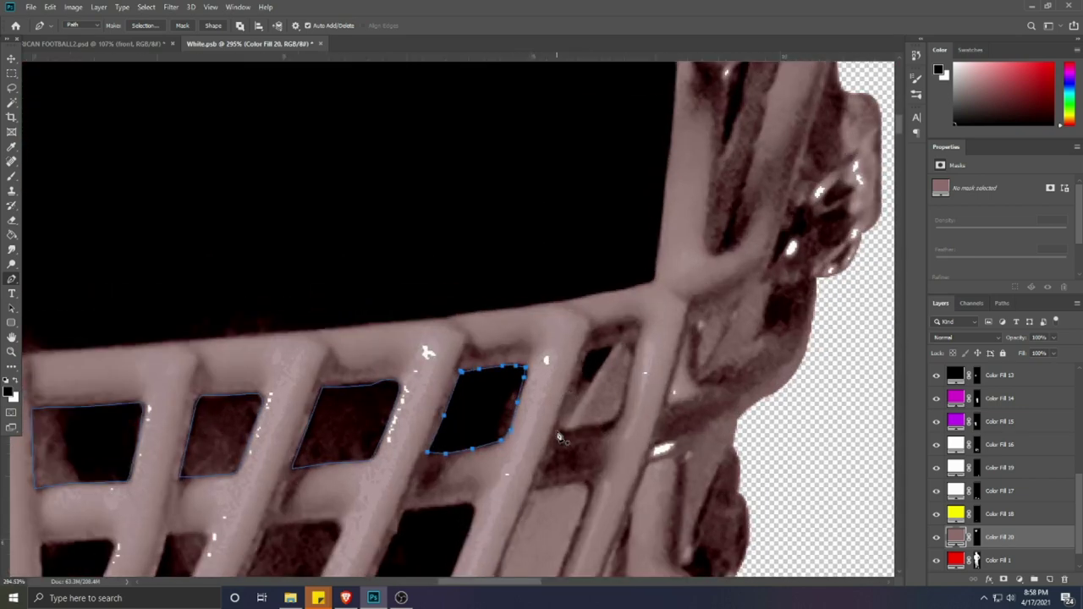
pyautogui.click(585, 355)
pyautogui.click(592, 333)
pyautogui.hotkey('ctrl', 'z')
pyautogui.click(592, 349)
pyautogui.click(631, 369)
pyautogui.click(627, 402)
pyautogui.click(616, 423)
pyautogui.click(600, 429)
pyautogui.click(581, 431)
pyautogui.click(557, 432)
# Step: Outline the three leftmost openings of the cage's second row as closed paths
pyautogui.scroll(-4, 559, 431)
pyautogui.moveTo(366, 491); pyautogui.dragTo(665, 322)
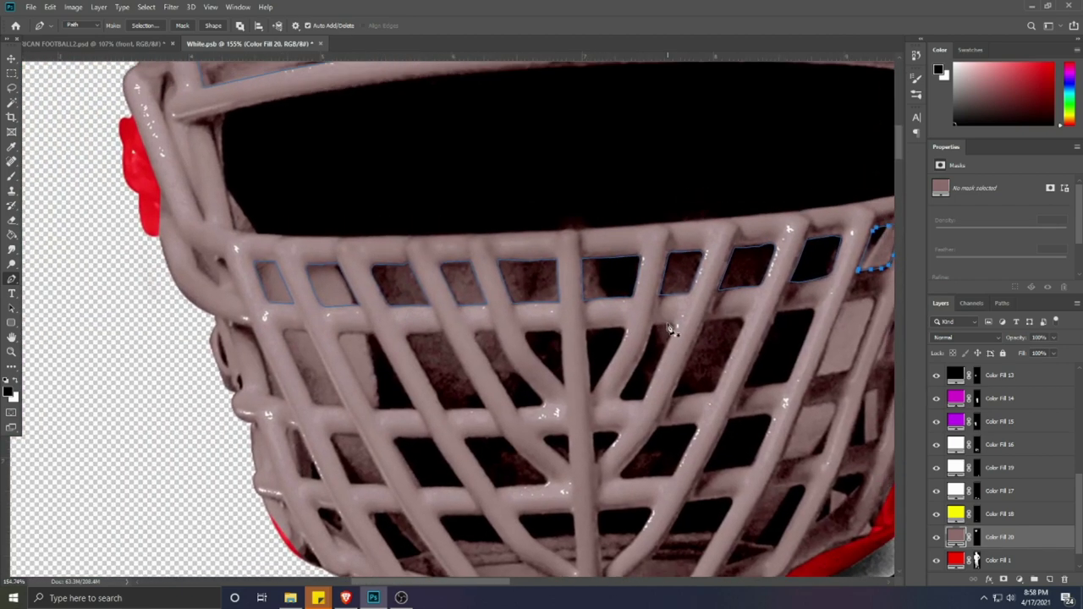
pyautogui.scroll(1, 255, 369)
pyautogui.click(261, 342)
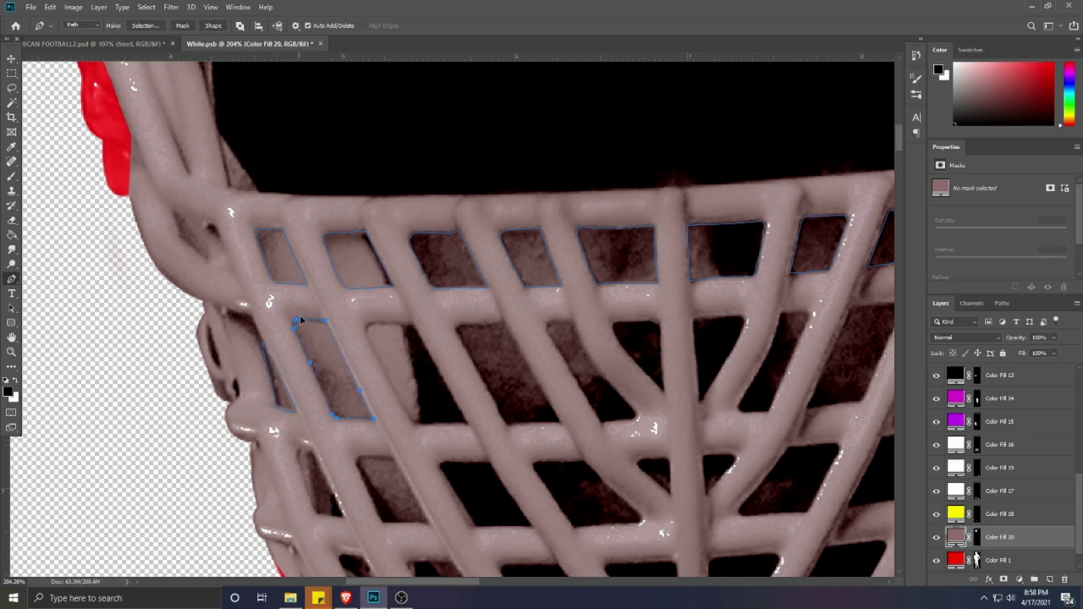
pyautogui.click(413, 424)
# Step: Outline the fourth and fifth second-row openings from the left end of the cage as closed paths
pyautogui.moveTo(442, 338); pyautogui.dragTo(331, 332)
pyautogui.click(383, 398)
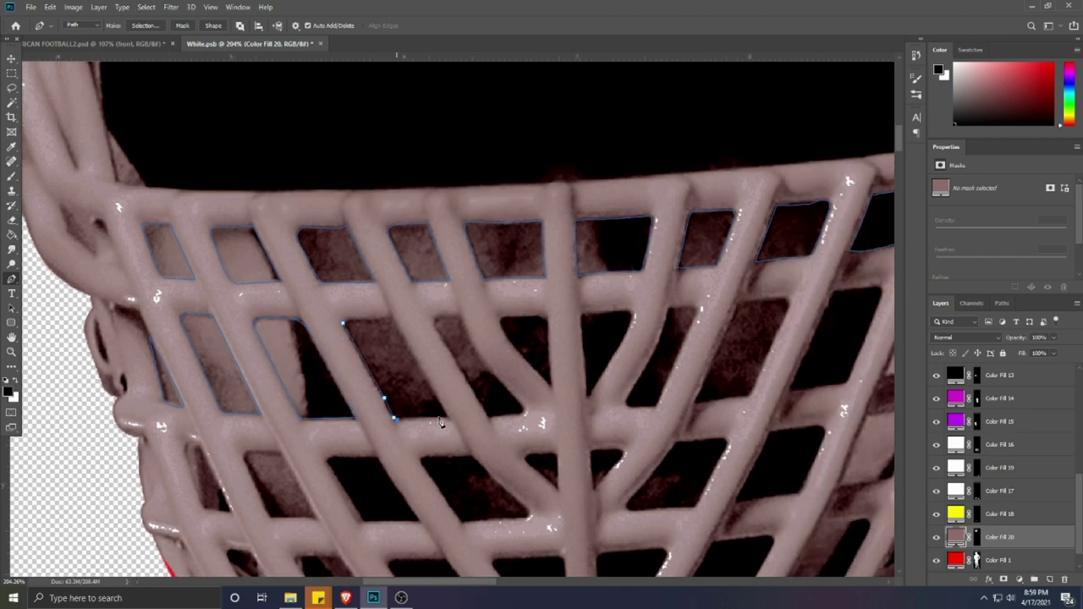
pyautogui.click(344, 323)
pyautogui.click(460, 316)
pyautogui.click(444, 317)
pyautogui.moveTo(516, 414); pyautogui.dragTo(523, 418)
pyautogui.click(492, 373)
pyautogui.click(462, 320)
# Step: Outline the triangular second-row opening directly left of the center bar as a closed path
pyautogui.click(547, 318)
pyautogui.click(503, 319)
pyautogui.click(523, 317)
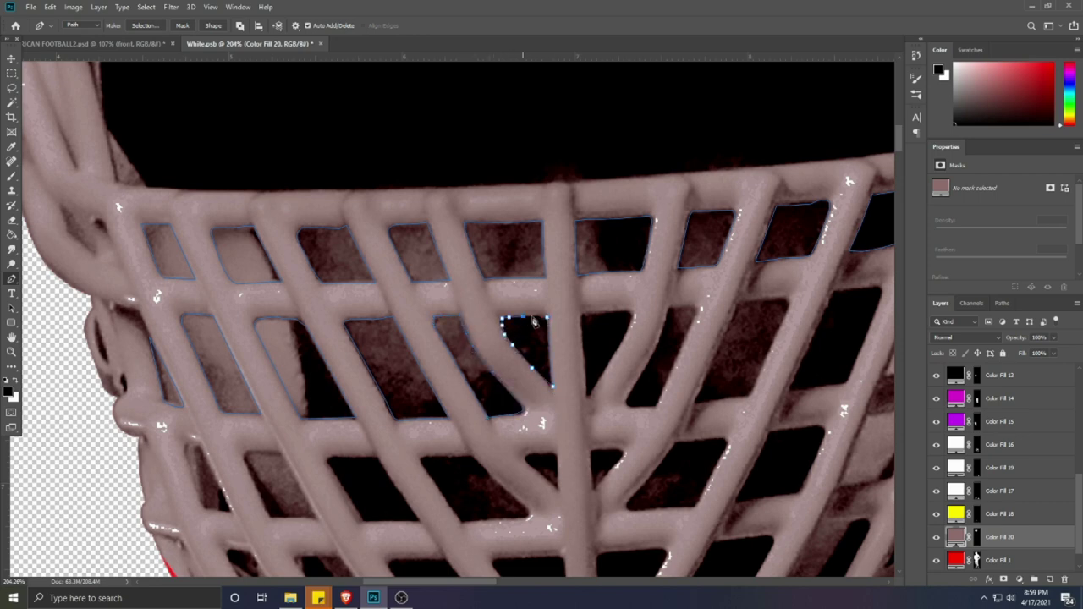
pyautogui.click(546, 318)
# Step: Outline the triangular second-row opening directly right of the center bar as a closed path
pyautogui.scroll(-10, 540, 344)
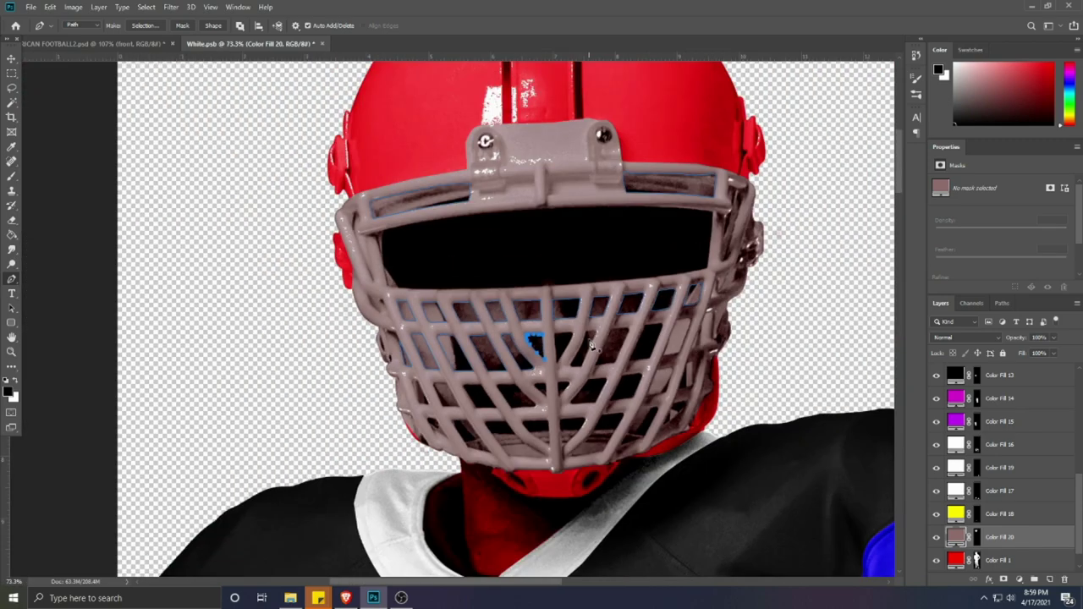
pyautogui.scroll(5, 624, 364)
pyautogui.click(481, 332)
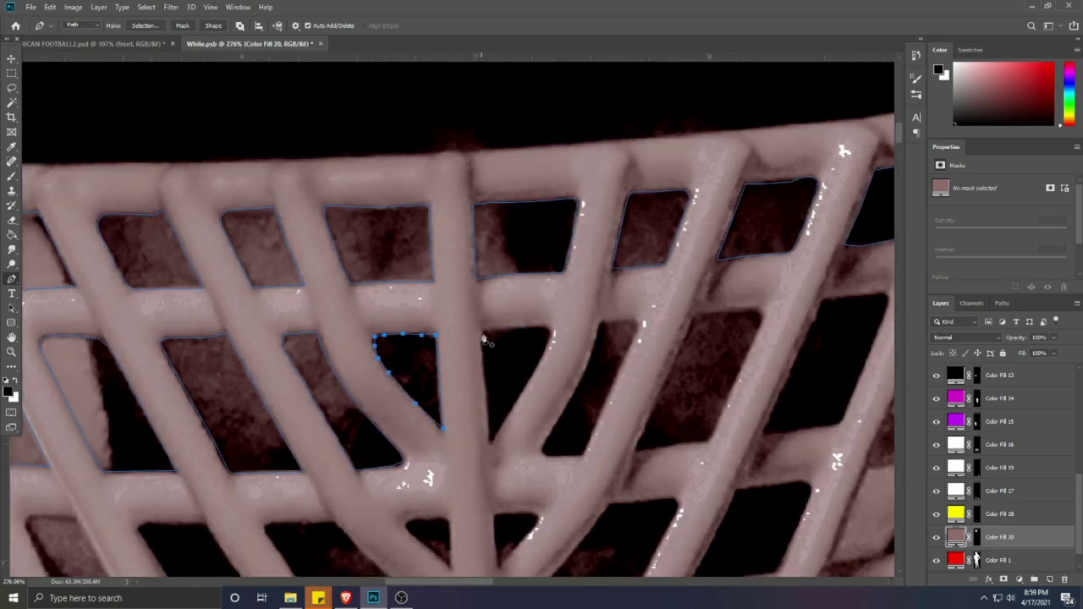
pyautogui.click(502, 426)
pyautogui.click(534, 371)
pyautogui.click(550, 334)
pyautogui.click(481, 332)
# Step: Outline the narrow second opening to the right of the center bar in the second row as a closed path
pyautogui.click(600, 323)
pyautogui.click(591, 355)
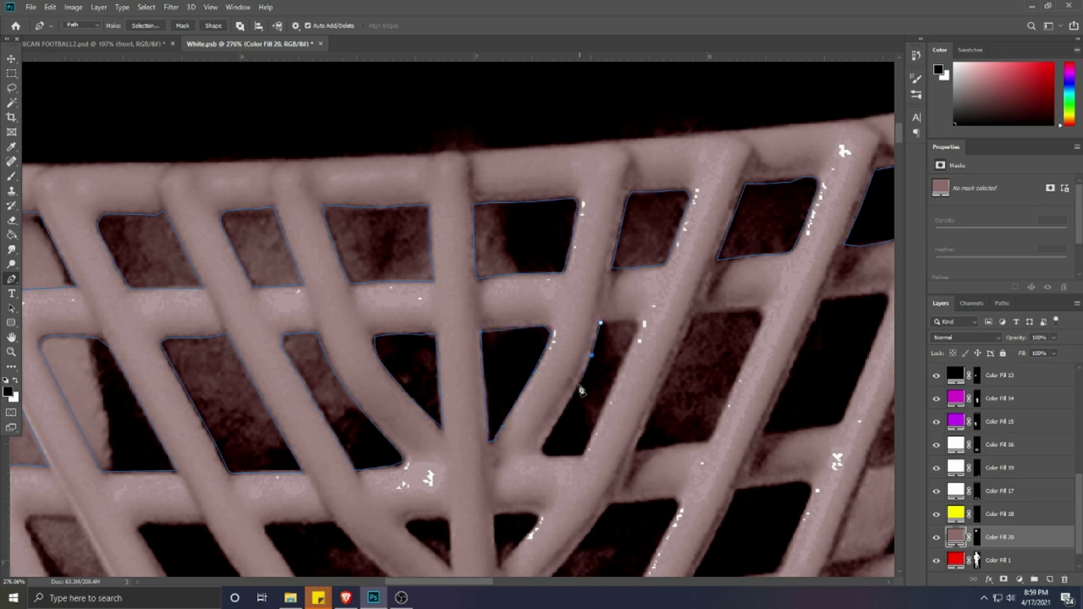
pyautogui.click(578, 385)
pyautogui.click(555, 422)
pyautogui.click(601, 323)
# Step: Outline the third second-row opening to the right of the center bar as a closed path
pyautogui.moveTo(730, 320); pyautogui.dragTo(583, 293)
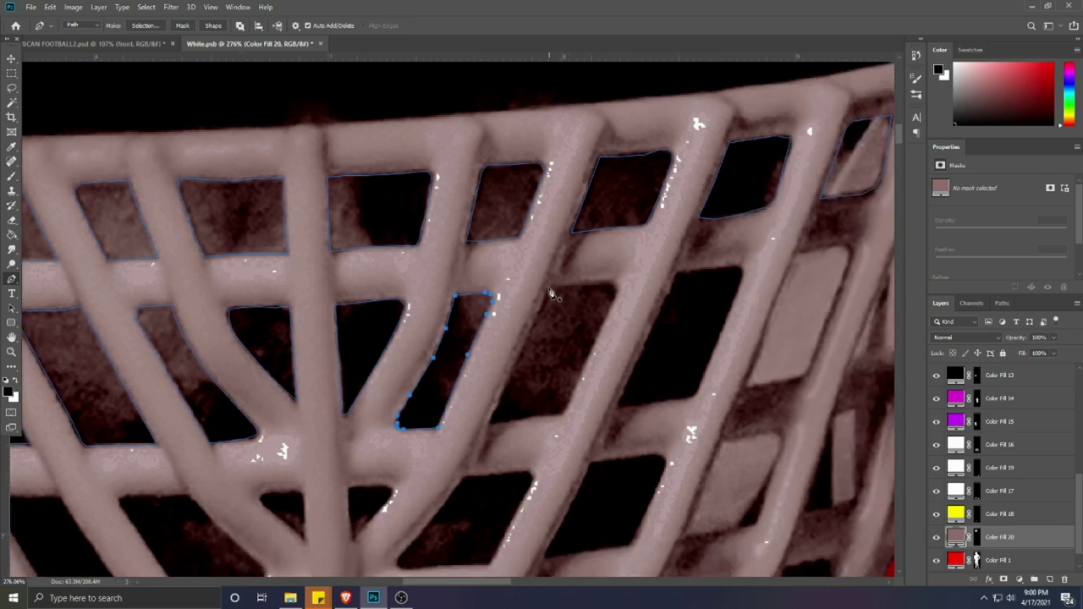
pyautogui.click(550, 287)
pyautogui.click(497, 405)
pyautogui.click(490, 422)
pyautogui.click(536, 415)
pyautogui.click(563, 412)
pyautogui.click(598, 335)
pyautogui.click(613, 302)
pyautogui.click(614, 286)
pyautogui.click(551, 289)
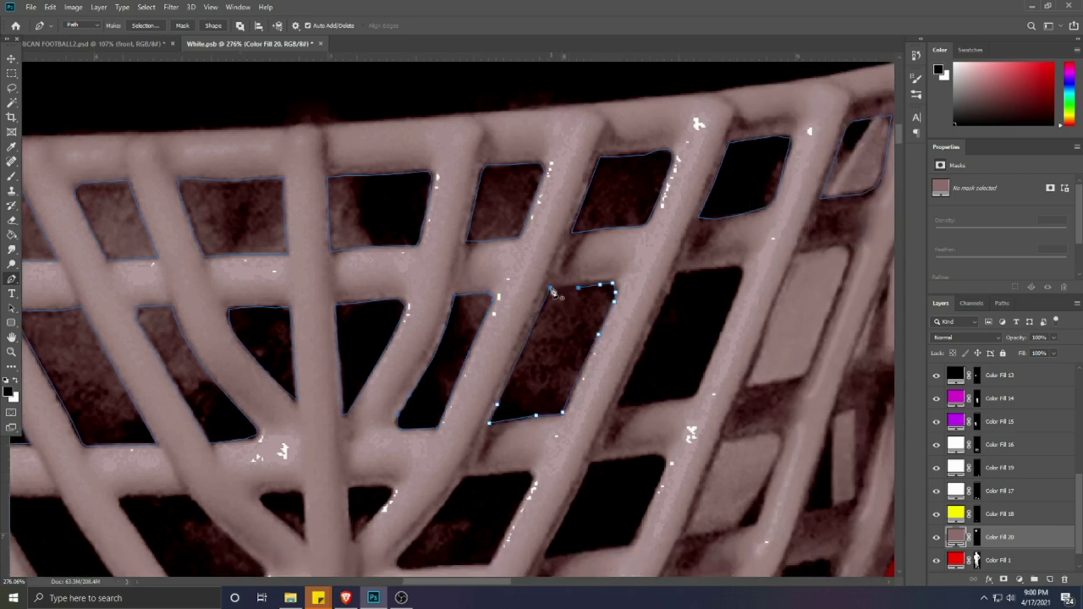
# Step: Outline the fourth second-row opening to the right of the center bar as a closed path
pyautogui.moveTo(551, 289); pyautogui.dragTo(446, 290)
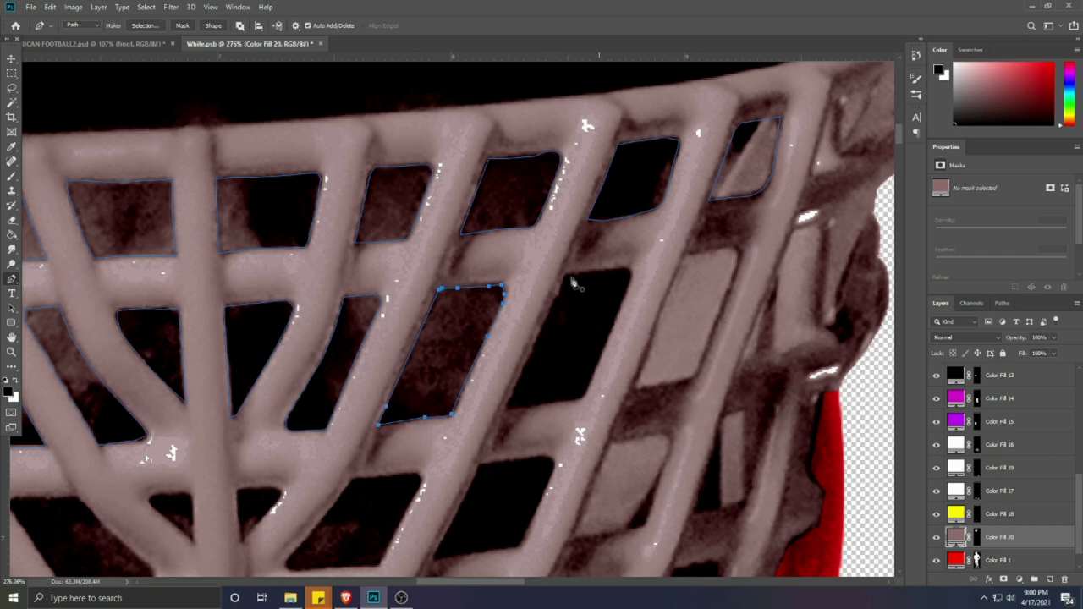
pyautogui.click(566, 273)
pyautogui.click(543, 322)
pyautogui.click(506, 405)
pyautogui.click(528, 405)
pyautogui.click(548, 403)
pyautogui.click(571, 400)
pyautogui.click(622, 304)
pyautogui.click(629, 282)
pyautogui.click(629, 269)
pyautogui.click(607, 269)
pyautogui.click(585, 272)
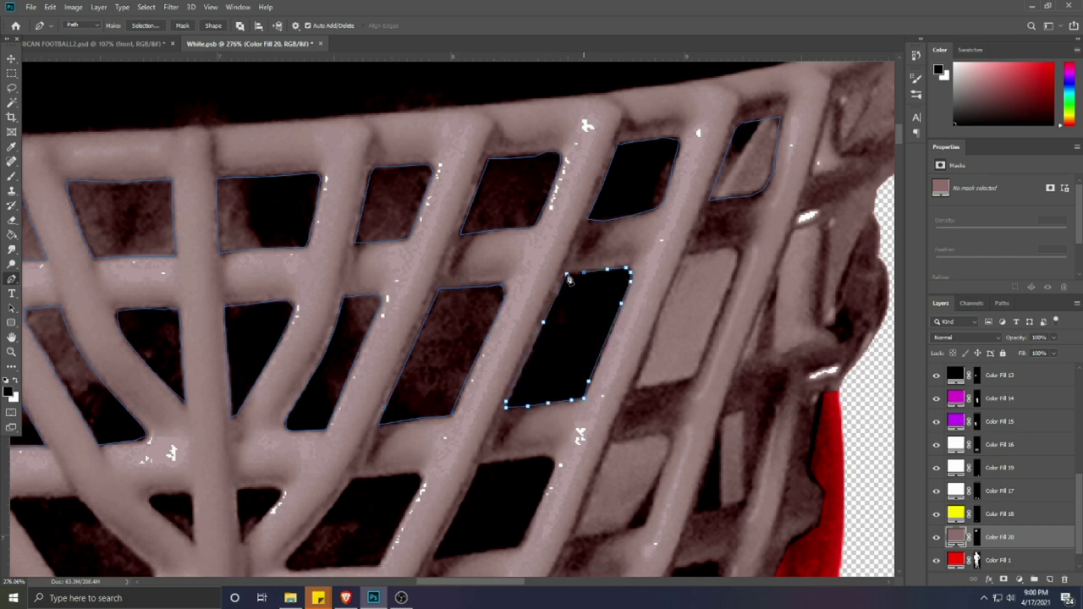
pyautogui.click(567, 274)
# Step: Outline the last second-row opening at the right end of the cage as a closed path
pyautogui.scroll(-4, 575, 300)
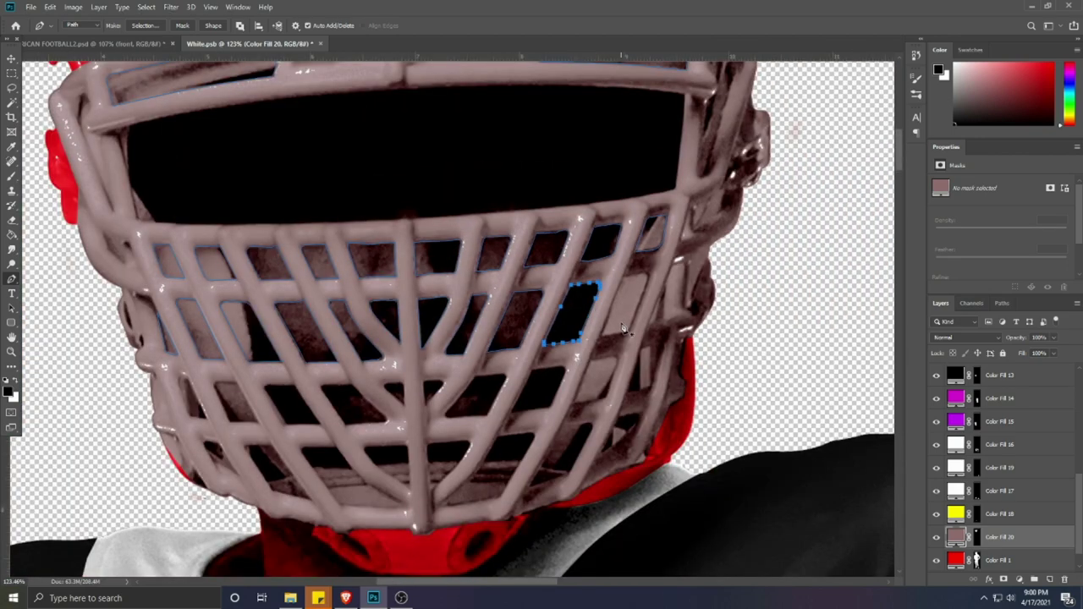
pyautogui.scroll(3, 637, 316)
pyautogui.click(593, 254)
pyautogui.click(547, 372)
pyautogui.click(577, 376)
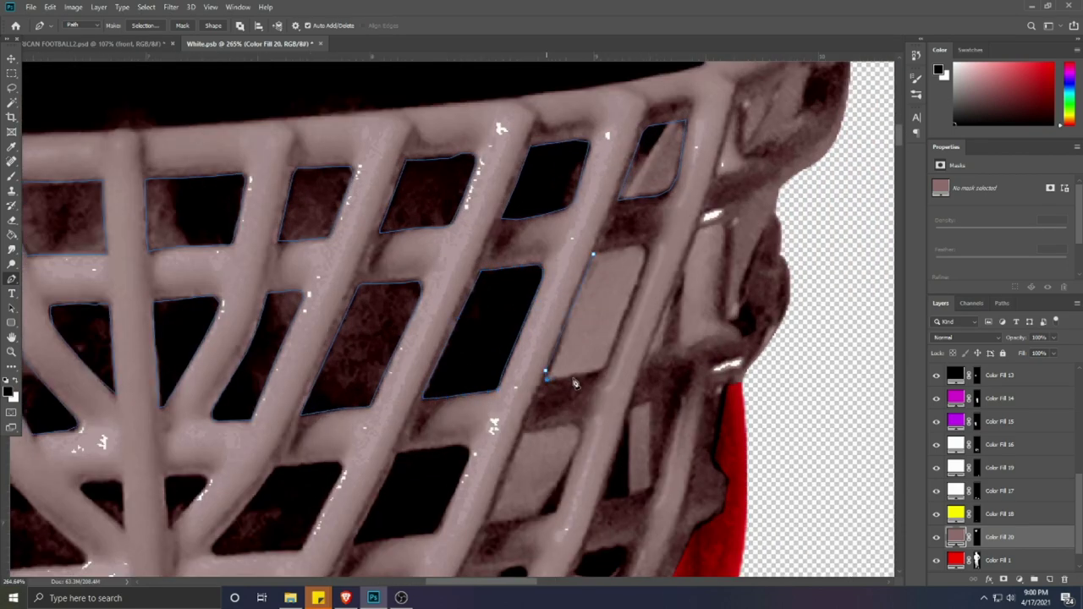
pyautogui.click(603, 371)
pyautogui.click(594, 254)
# Step: Outline the two leftmost openings of the cage's third row as closed paths
pyautogui.scroll(-3, 615, 299)
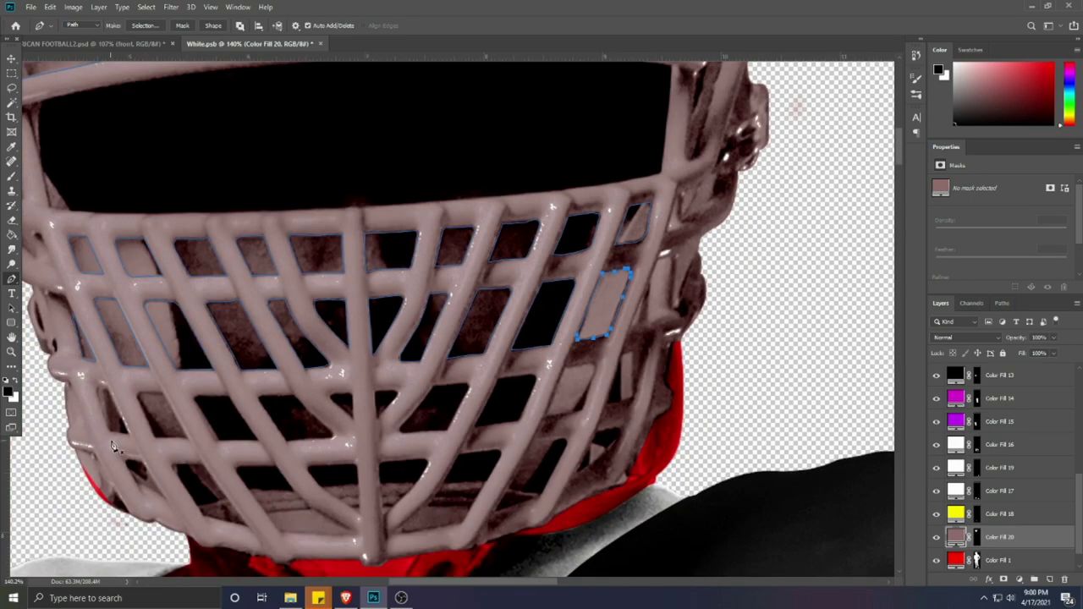
pyautogui.scroll(3, 118, 446)
pyautogui.scroll(-2, 531, 453)
pyautogui.scroll(2, 237, 432)
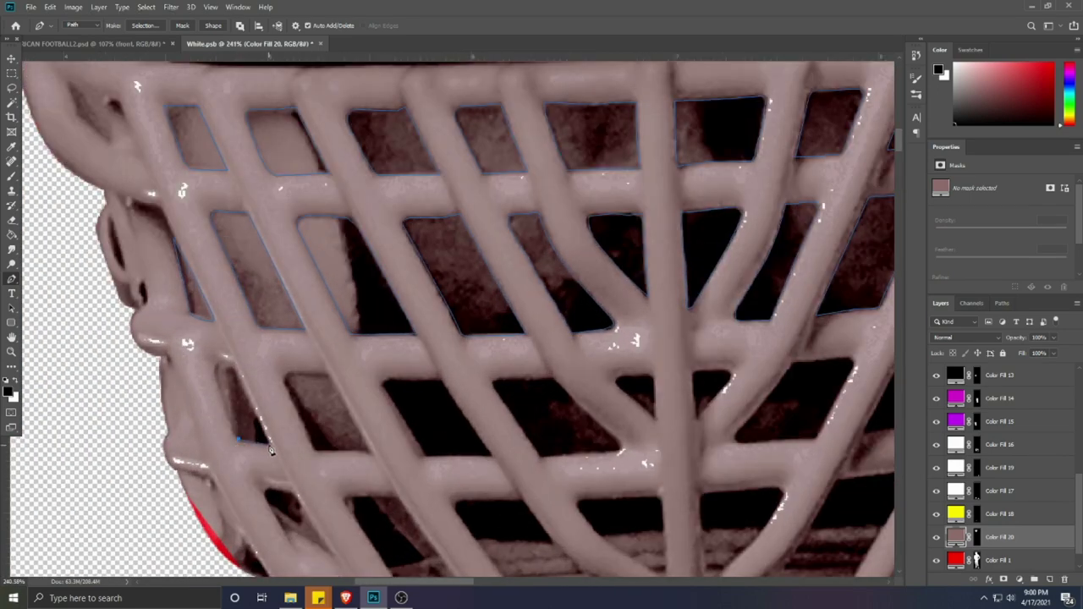
pyautogui.click(218, 365)
pyautogui.click(288, 381)
pyautogui.click(330, 376)
# Step: Outline the third and fourth third-row openings from the left end of the cage as closed paths
pyautogui.click(384, 384)
pyautogui.click(440, 379)
pyautogui.click(454, 457)
pyautogui.click(427, 458)
pyautogui.moveTo(411, 398); pyautogui.dragTo(220, 371)
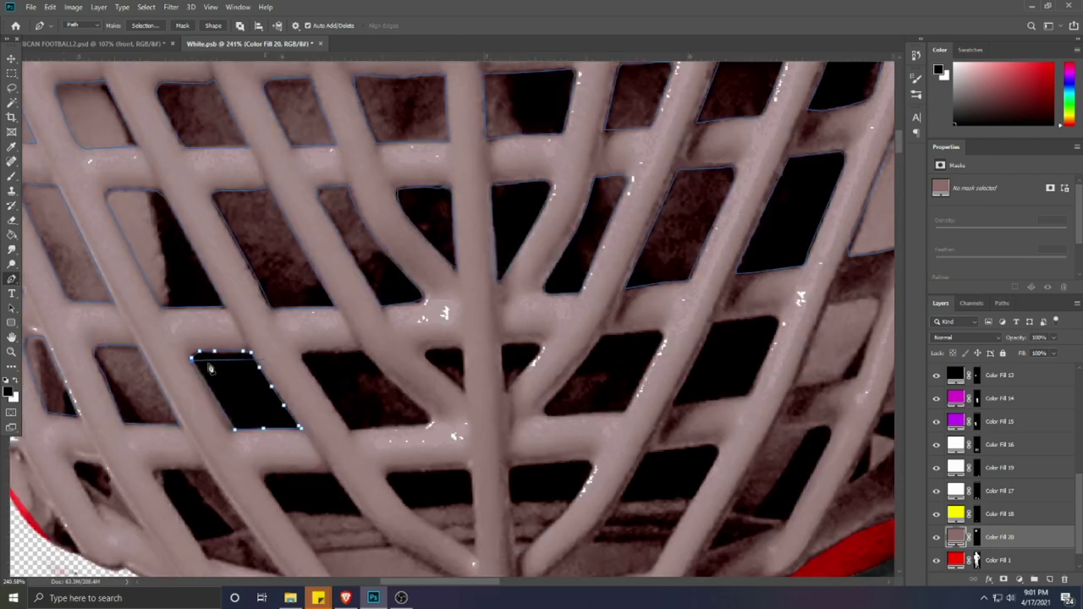
pyautogui.click(193, 362)
pyautogui.click(303, 355)
pyautogui.click(305, 357)
# Step: Outline the two small triangular third-row openings on either side of the center bar as closed paths
pyautogui.click(463, 350)
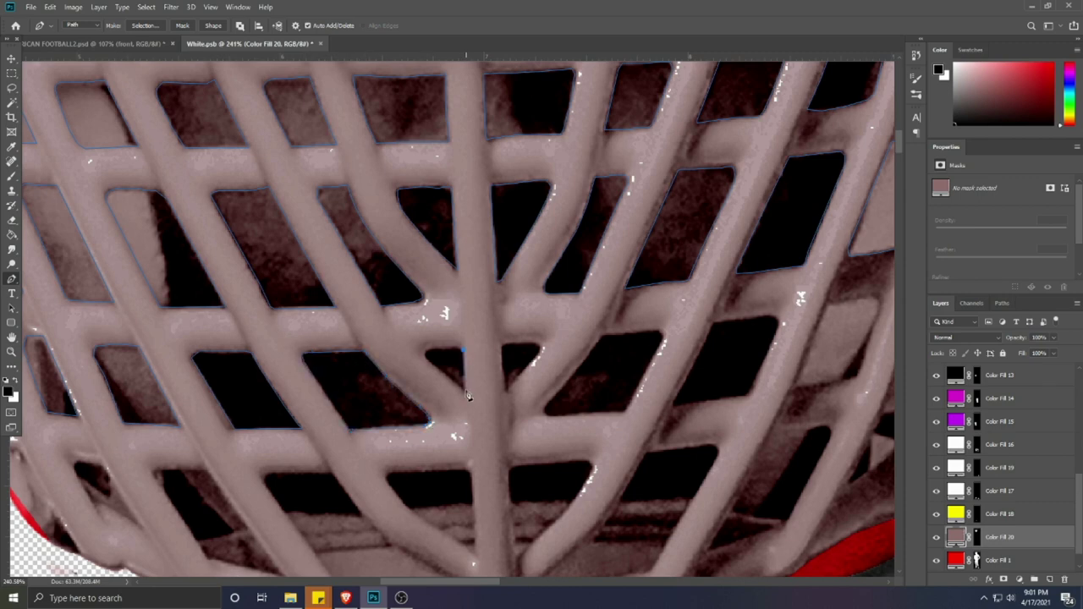
pyautogui.click(425, 352)
pyautogui.click(463, 349)
pyautogui.click(501, 347)
pyautogui.click(501, 347)
# Step: Outline the second and third third-row openings to the right of the center bar as closed paths
pyautogui.scroll(4, 620, 341)
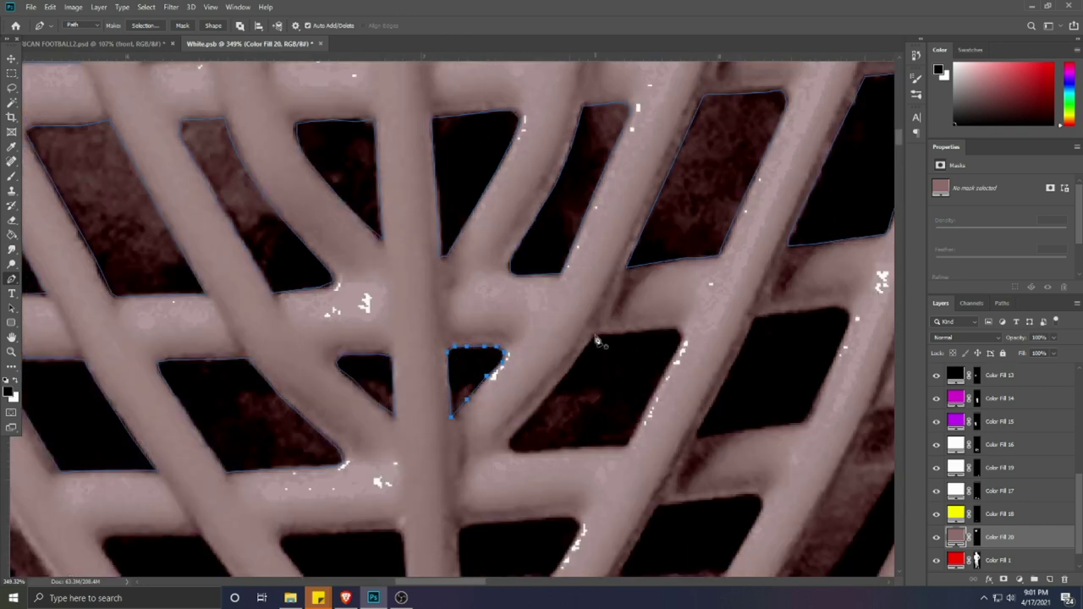
pyautogui.click(595, 335)
pyautogui.click(640, 341)
pyautogui.click(753, 317)
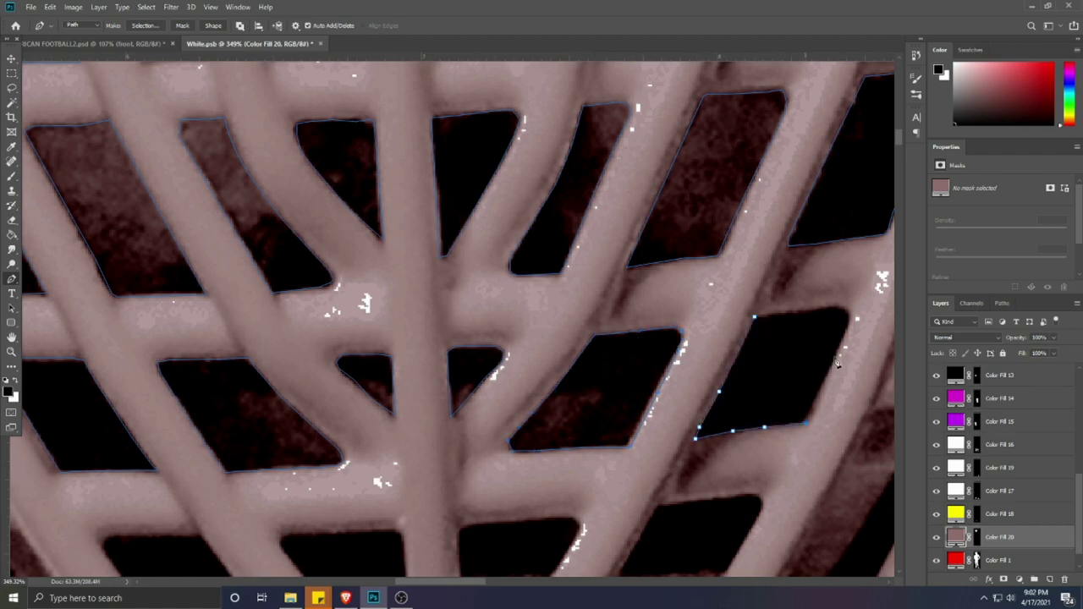
pyautogui.click(754, 318)
# Step: Outline the last two third-row openings at the right end of the cage as closed paths
pyautogui.scroll(-5, 754, 338)
pyautogui.scroll(4, 871, 340)
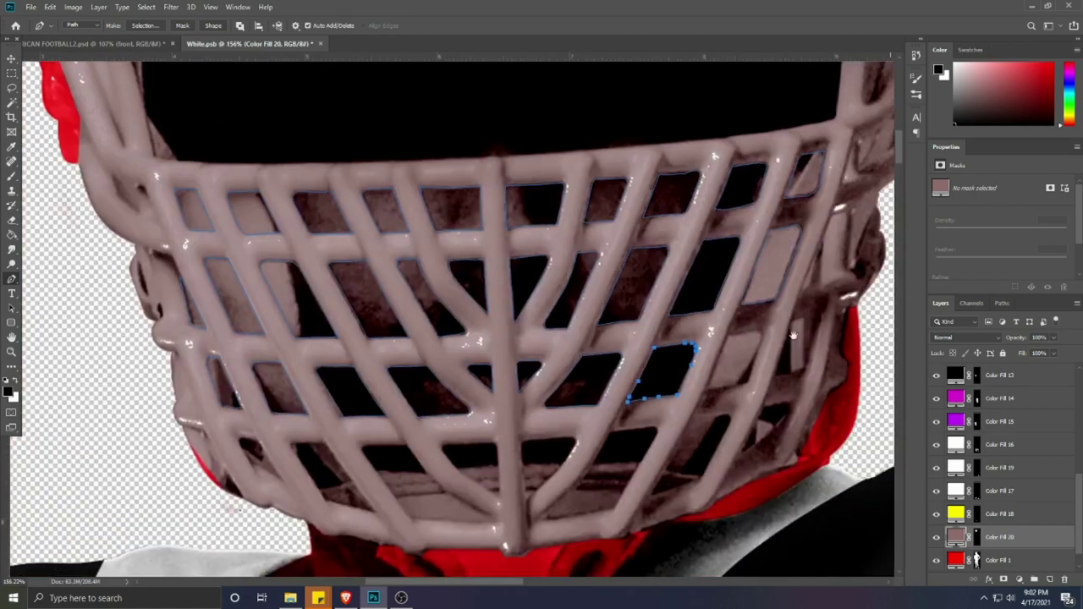
pyautogui.click(575, 330)
pyautogui.click(533, 432)
pyautogui.click(613, 416)
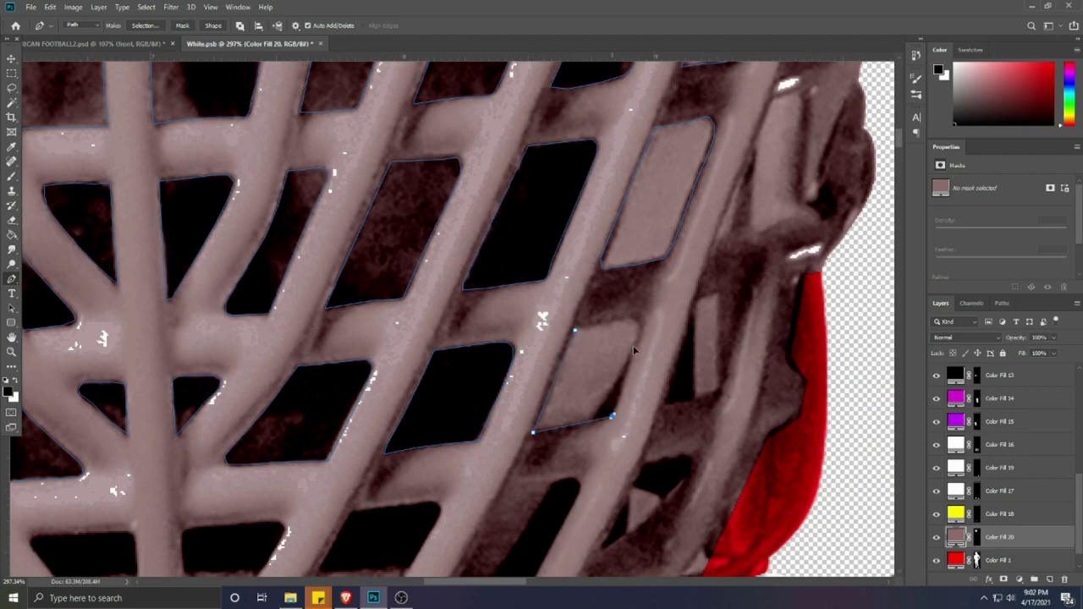
pyautogui.click(696, 303)
pyautogui.scroll(-2, 718, 364)
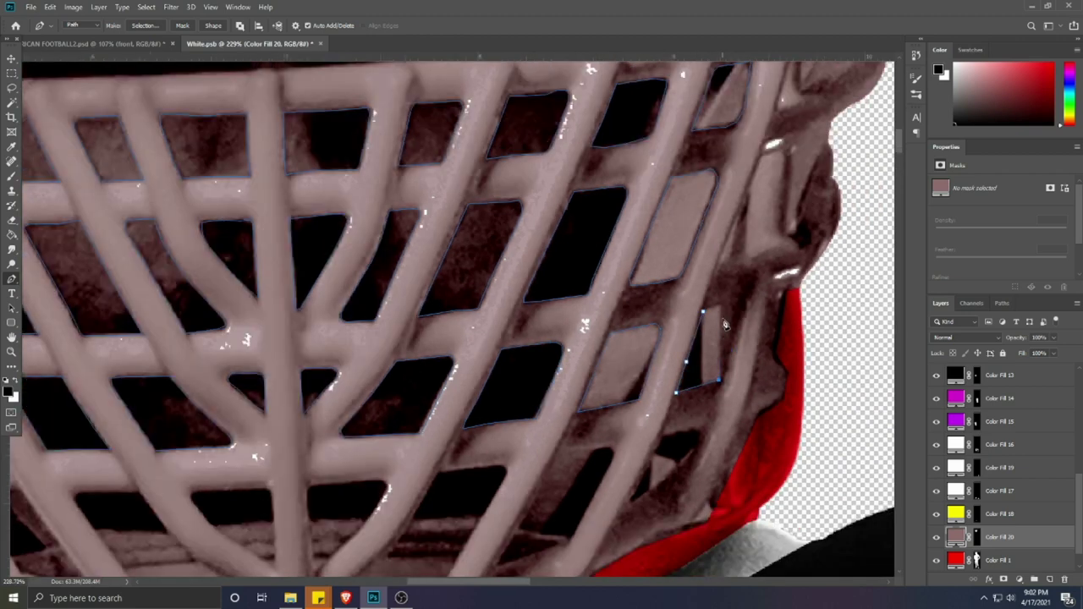
pyautogui.click(703, 312)
# Step: Outline the small rightmost opening of the cage's bottom row as a closed path
pyautogui.scroll(-2, 702, 318)
pyautogui.scroll(3, 680, 419)
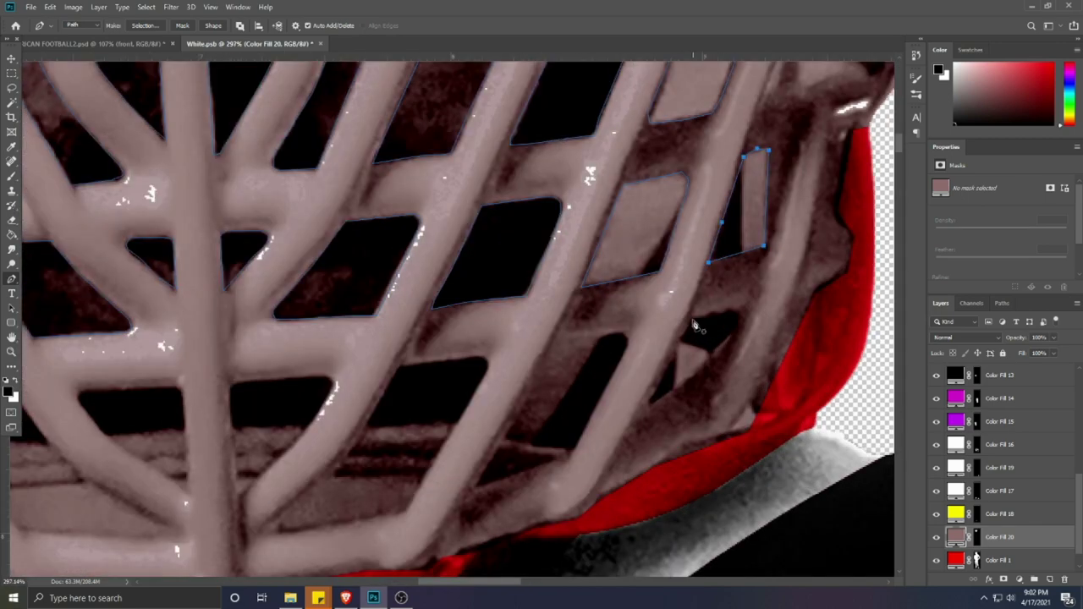
pyautogui.click(693, 319)
pyautogui.click(666, 363)
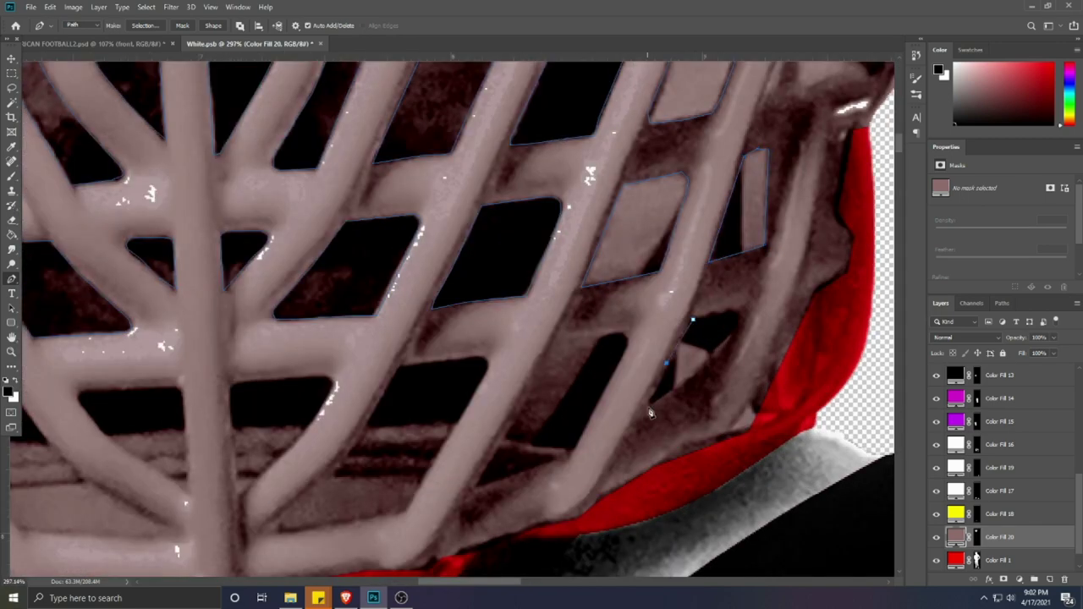
pyautogui.click(693, 319)
# Step: Outline the second bottom-row opening from the right end of the cage as a closed path
pyautogui.click(621, 335)
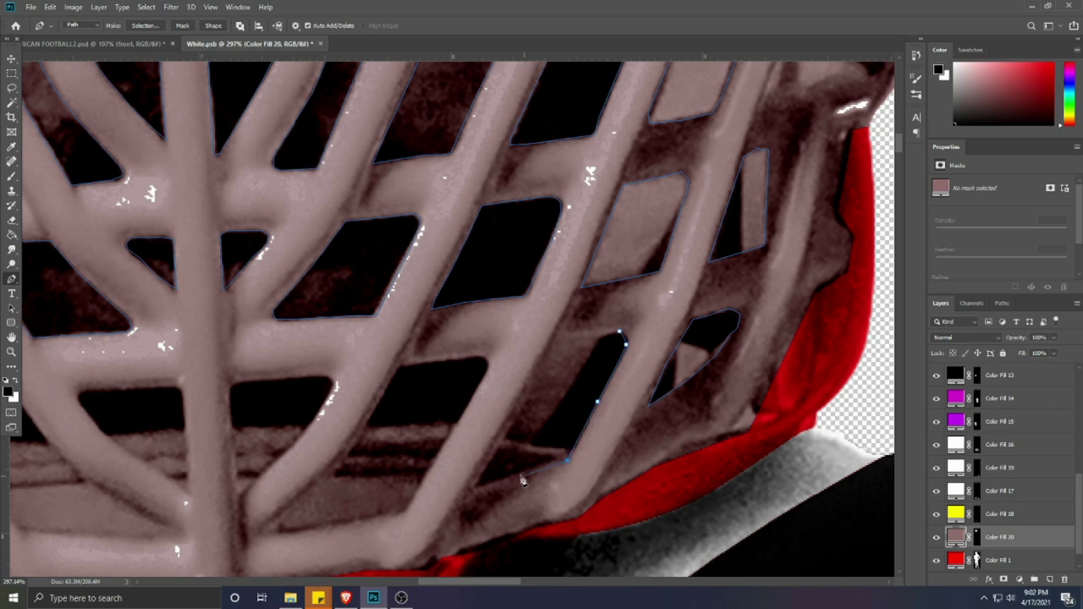
pyautogui.click(471, 485)
pyautogui.click(524, 392)
pyautogui.click(555, 339)
pyautogui.click(619, 331)
# Step: Outline the bottom-row opening directly right of the center bar as a closed path
pyautogui.moveTo(581, 335); pyautogui.dragTo(770, 280)
pyautogui.click(667, 303)
pyautogui.click(614, 308)
pyautogui.click(586, 313)
pyautogui.moveTo(586, 313); pyautogui.dragTo(687, 253)
pyautogui.click(659, 304)
pyautogui.moveTo(635, 353)
pyautogui.mouseDown()
pyautogui.moveTo(566, 419)
pyautogui.moveTo(702, 397)
pyautogui.mouseUp()
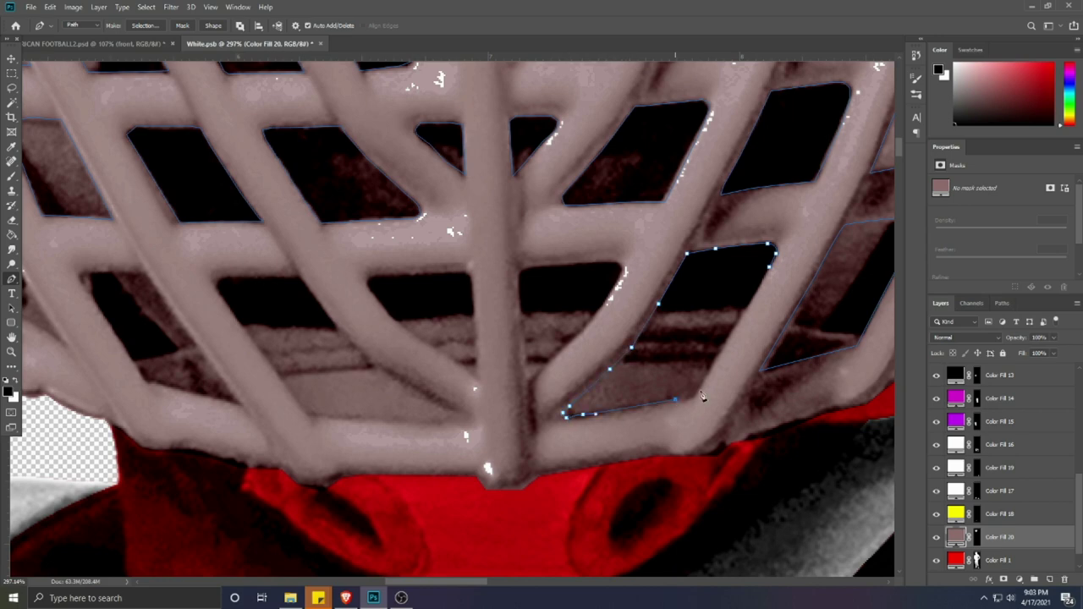
# Step: Finish the Pen tool outlines of the two lowest face-mask openings directly to the right of the centre bar
pyautogui.click(772, 269)
pyautogui.click(525, 385)
pyautogui.moveTo(623, 272); pyautogui.dragTo(522, 280)
pyautogui.click(520, 279)
# Step: Outline the two lowest face-mask openings directly to the left of the centre bar with the Pen tool
pyautogui.click(471, 278)
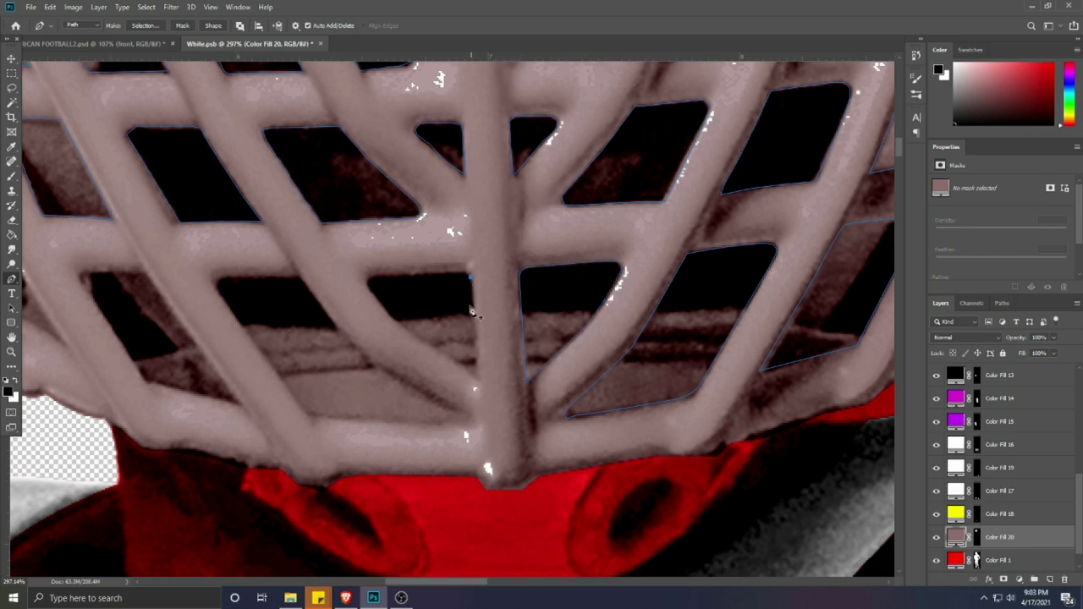
pyautogui.moveTo(413, 338)
pyautogui.mouseDown()
pyautogui.moveTo(374, 299)
pyautogui.moveTo(379, 281)
pyautogui.moveTo(470, 281)
pyautogui.mouseUp()
pyautogui.click(471, 279)
pyautogui.moveTo(300, 277)
pyautogui.mouseDown()
pyautogui.moveTo(337, 337)
pyautogui.moveTo(450, 417)
pyautogui.mouseUp()
pyautogui.moveTo(277, 370)
pyautogui.mouseDown()
pyautogui.moveTo(233, 278)
pyautogui.moveTo(300, 284)
pyautogui.mouseUp()
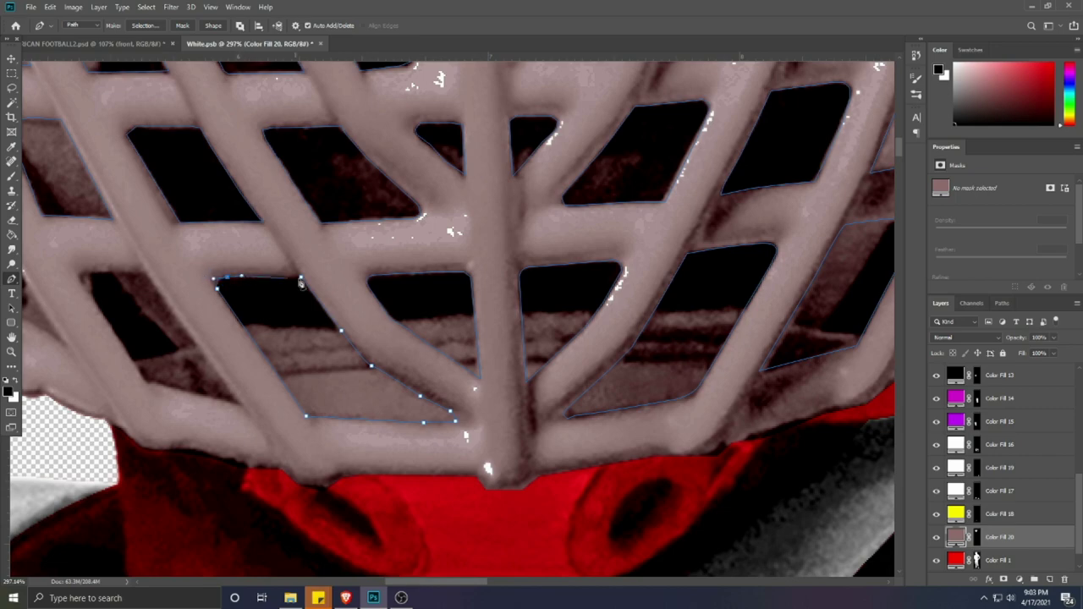
pyautogui.click(300, 280)
# Step: Outline the remaining bottom-row openings near the face mask's left edge with closed pen paths
pyautogui.scroll(-1, 127, 299)
pyautogui.moveTo(120, 298); pyautogui.dragTo(387, 344)
pyautogui.click(411, 324)
pyautogui.click(503, 445)
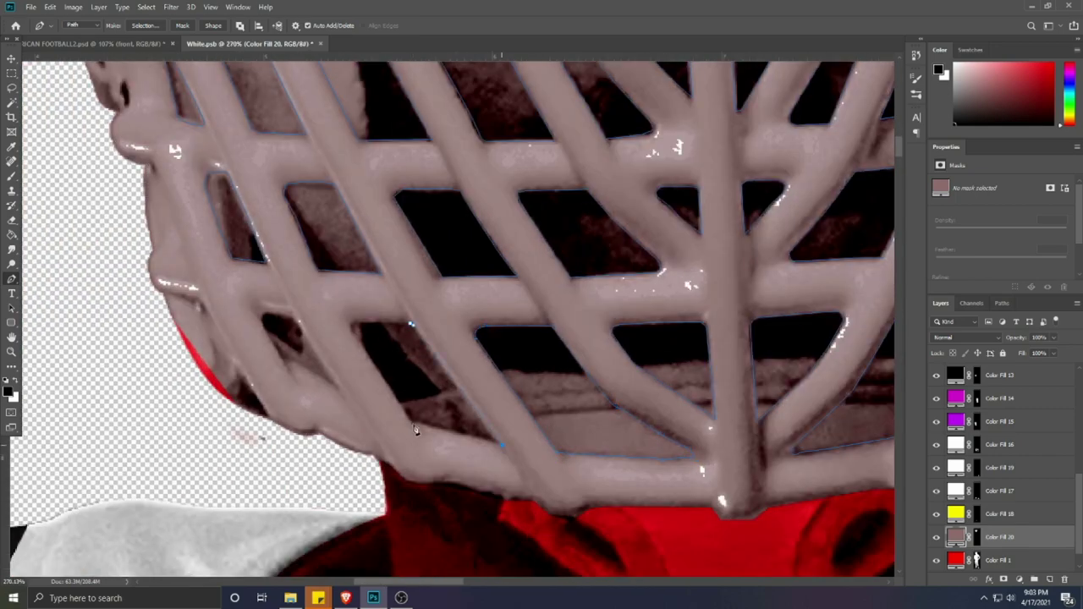
pyautogui.click(410, 422)
pyautogui.click(357, 336)
pyautogui.click(353, 328)
pyautogui.click(357, 323)
pyautogui.click(373, 324)
pyautogui.click(411, 323)
pyautogui.doubleClick(305, 321)
pyautogui.click(295, 319)
# Step: Convert the opening outlines into a selection, fill it with black on Color Fill 20's layer mask, and deselect
pyautogui.scroll(-6, 292, 335)
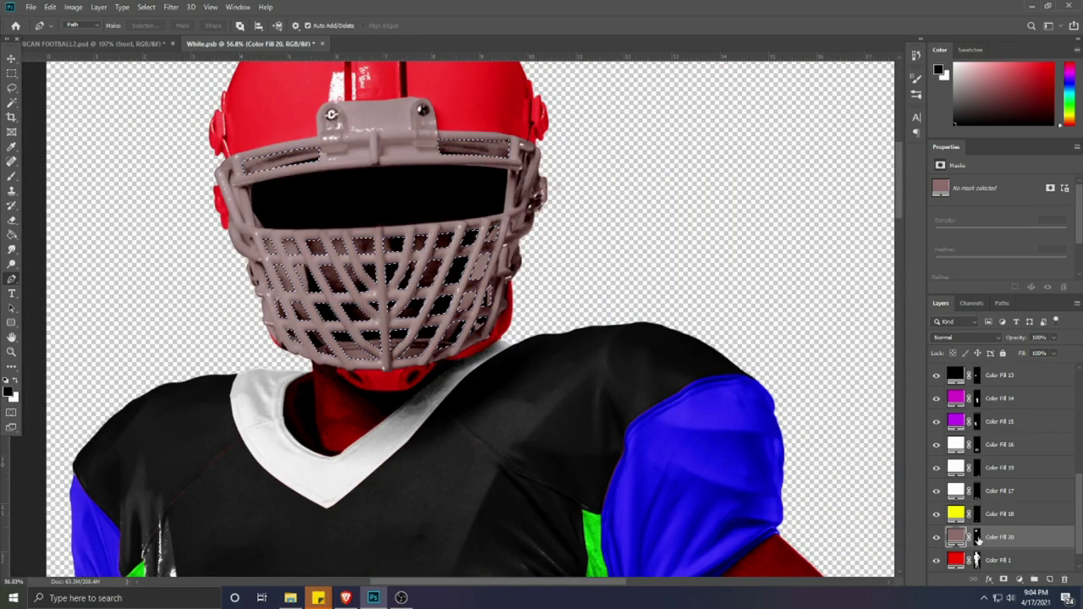
pyautogui.click(977, 539)
pyautogui.hotkey('alt', 'BackSpace')
pyautogui.hotkey('ctrl', 'd')
pyautogui.scroll(-4, 443, 308)
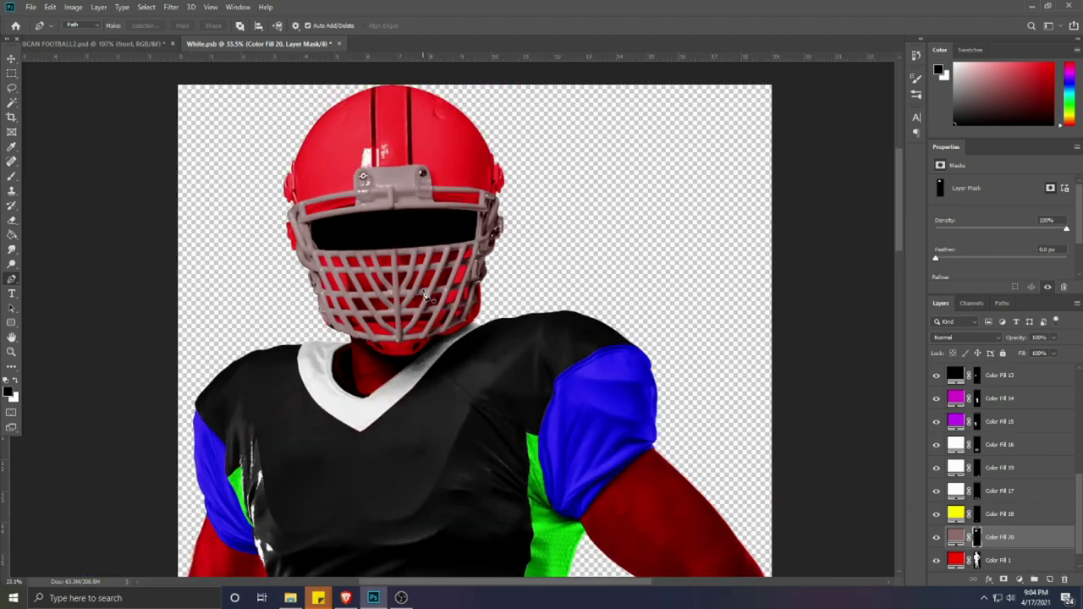
# Step: Save White.psb, view the updated player in AMERICAN FOOTBALL2.psd, and return to White.psb
pyautogui.hotkey('ctrl', 's')
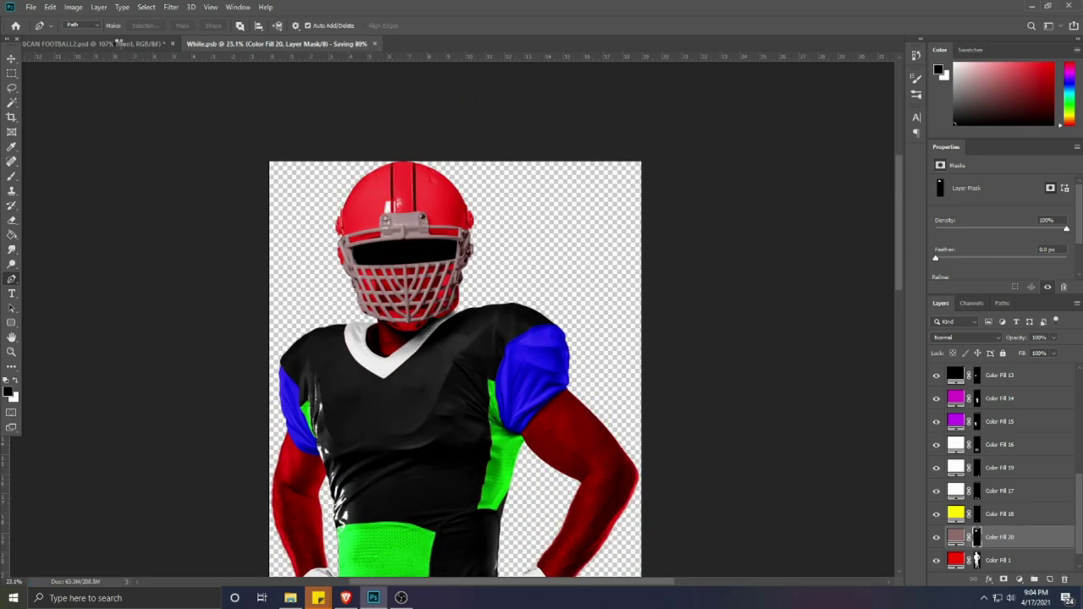
pyautogui.click(118, 43)
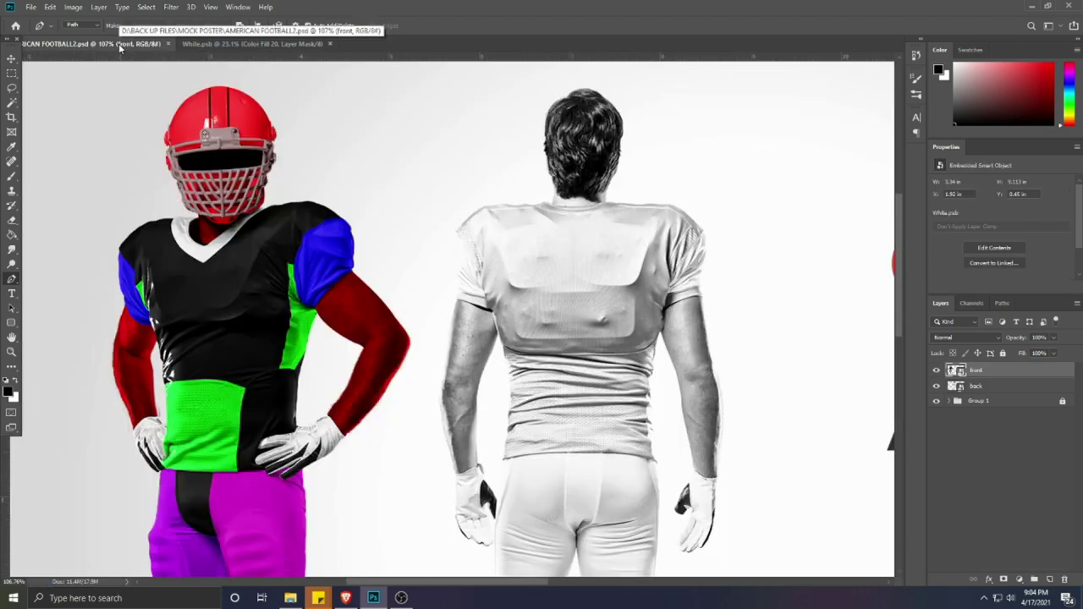
pyautogui.click(222, 43)
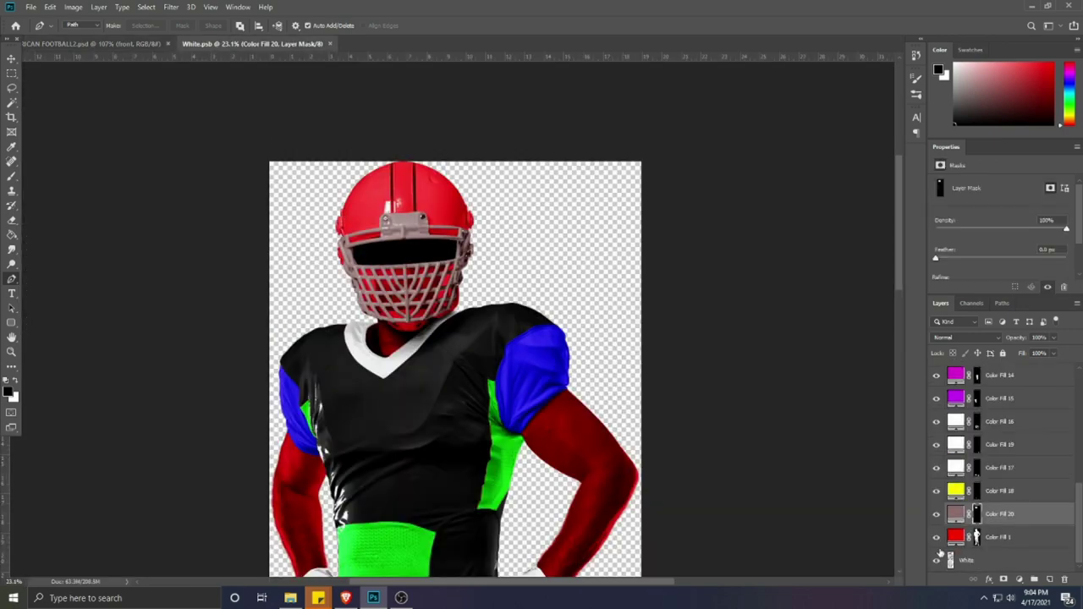
# Step: Change the colour of the face-mask layer Color Fill 20 to lime green c0ff00
pyautogui.doubleClick(957, 514)
pyautogui.moveTo(826, 482); pyautogui.dragTo(826, 506)
pyautogui.click(813, 391)
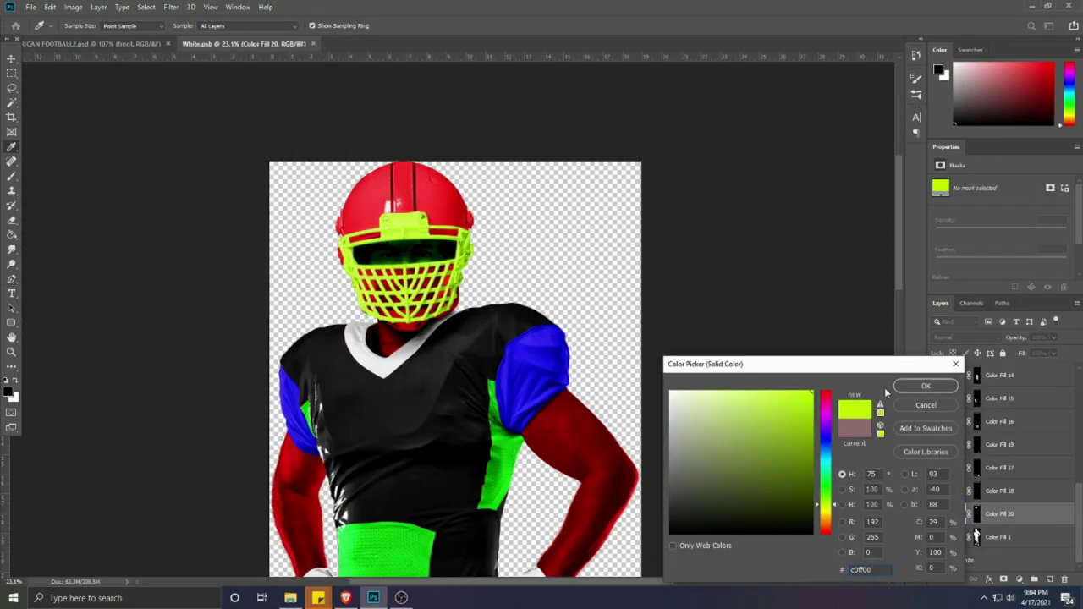
pyautogui.click(926, 386)
# Step: Target Color Fill 20's layer mask and trace the left and lower edges of the eye opening with the Pen tool
pyautogui.press('p')
pyautogui.scroll(4, 415, 250)
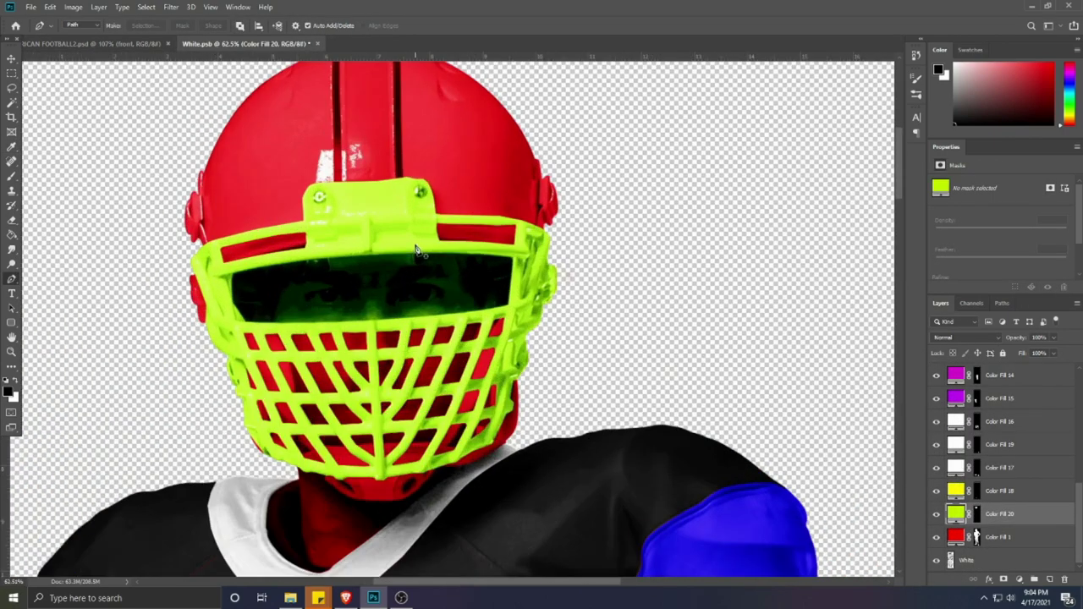
pyautogui.click(978, 514)
pyautogui.scroll(3, 232, 284)
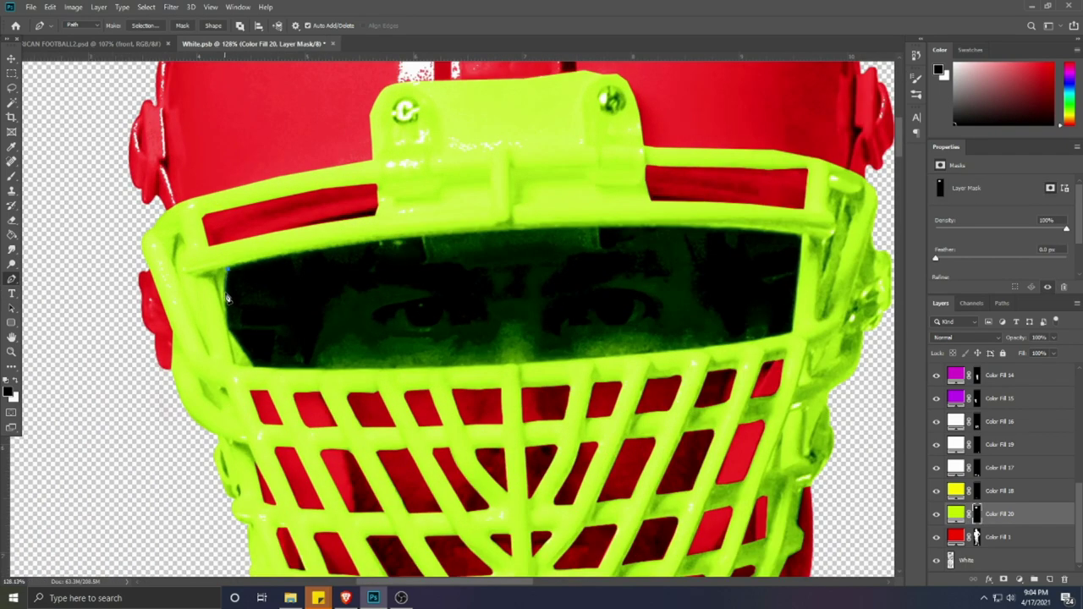
pyautogui.click(252, 368)
pyautogui.click(350, 369)
pyautogui.click(418, 369)
pyautogui.click(506, 366)
pyautogui.moveTo(584, 364); pyautogui.dragTo(447, 389)
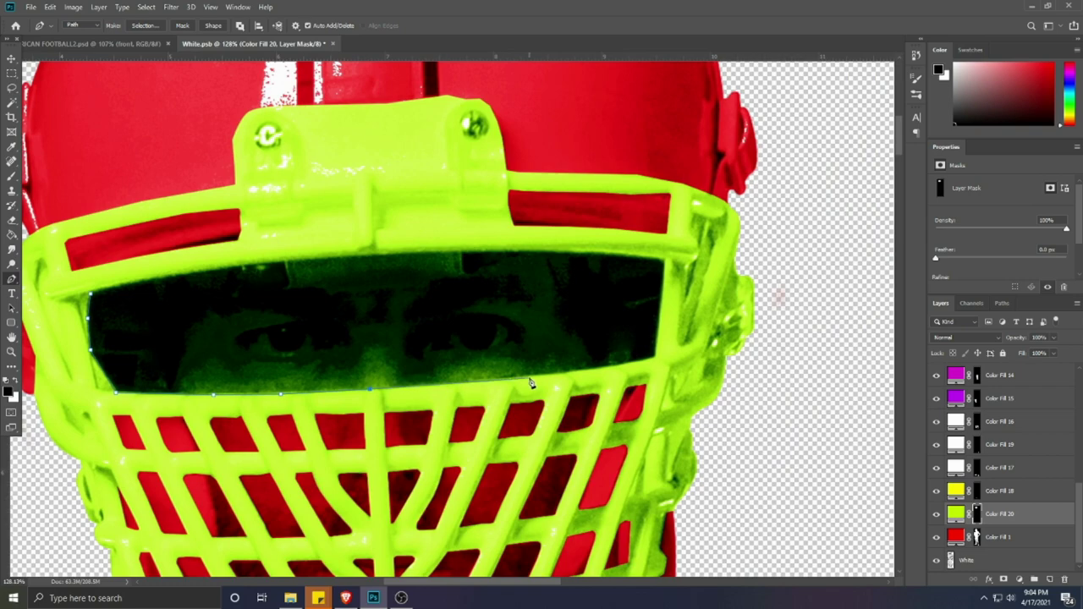
# Step: Continue the path along the eye opening's right and upper edges and close it at the starting point
pyautogui.click(604, 369)
pyautogui.click(664, 261)
pyautogui.click(577, 252)
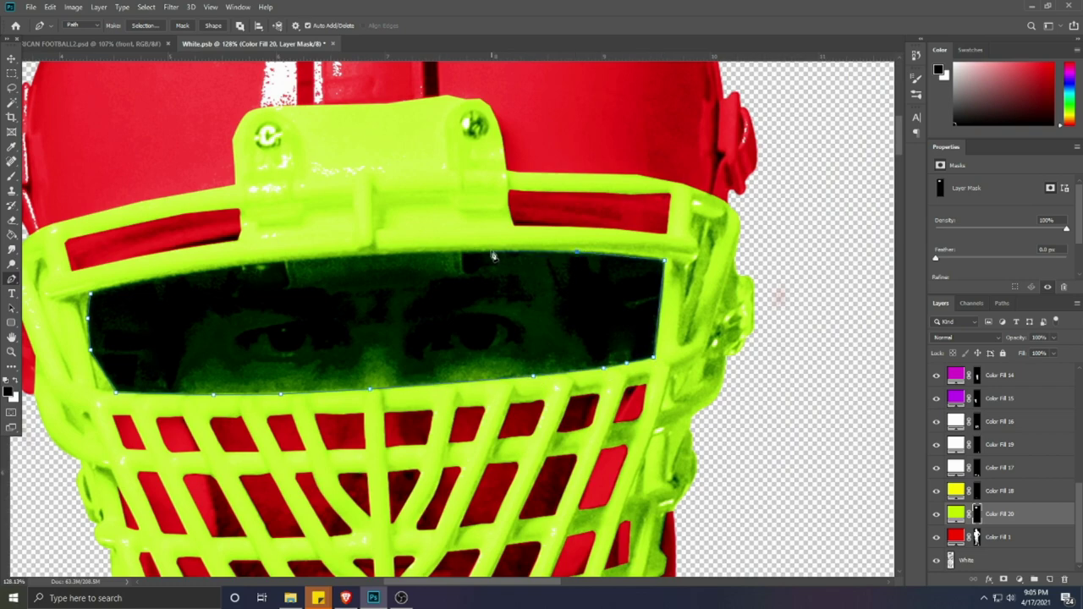
pyautogui.click(489, 251)
pyautogui.moveTo(416, 253); pyautogui.dragTo(567, 268)
pyautogui.click(541, 269)
pyautogui.click(464, 275)
pyautogui.hscroll(-3, 471, 279)
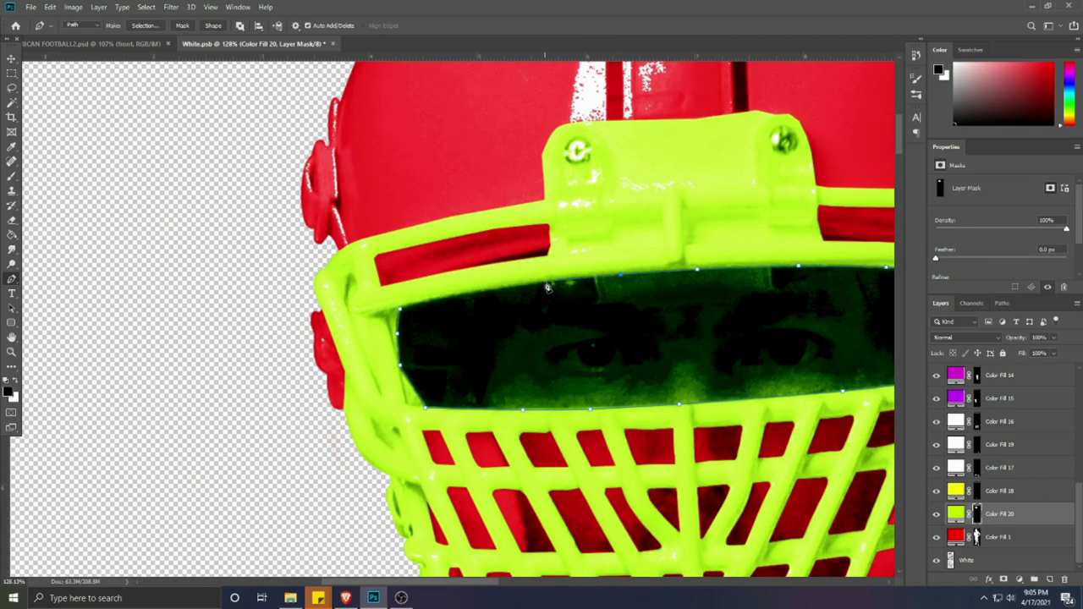
pyautogui.click(401, 309)
# Step: Convert the eye-opening path into a selection, fill it with black on Color Fill 20's mask, and deselect
pyautogui.scroll(-2, 400, 311)
pyautogui.hotkey('ctrl', 'Return')
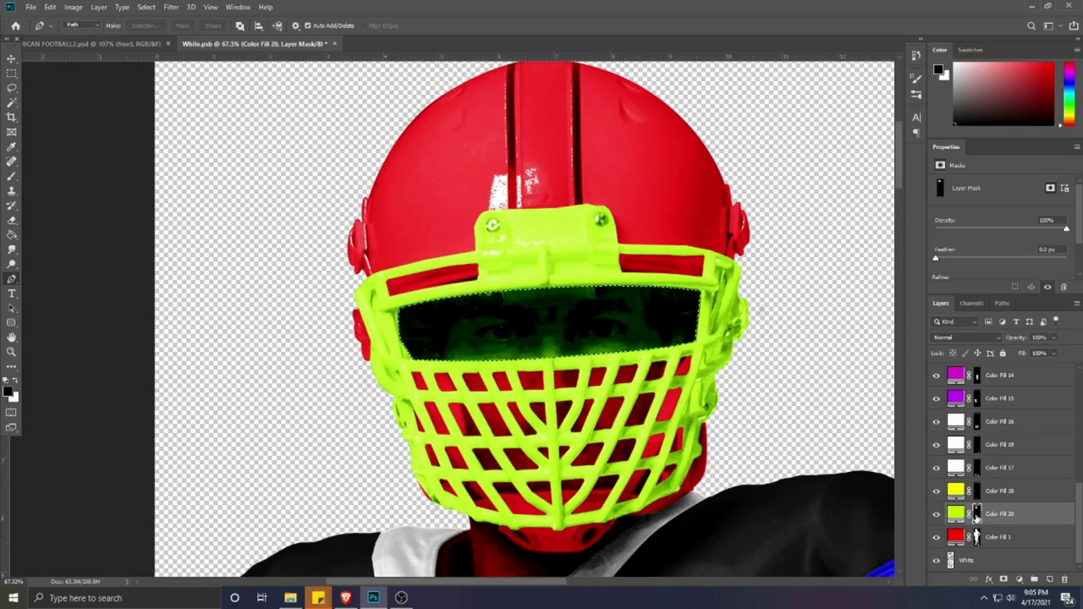
pyautogui.hotkey('alt', 'BackSpace')
pyautogui.hotkey('ctrl', 'd')
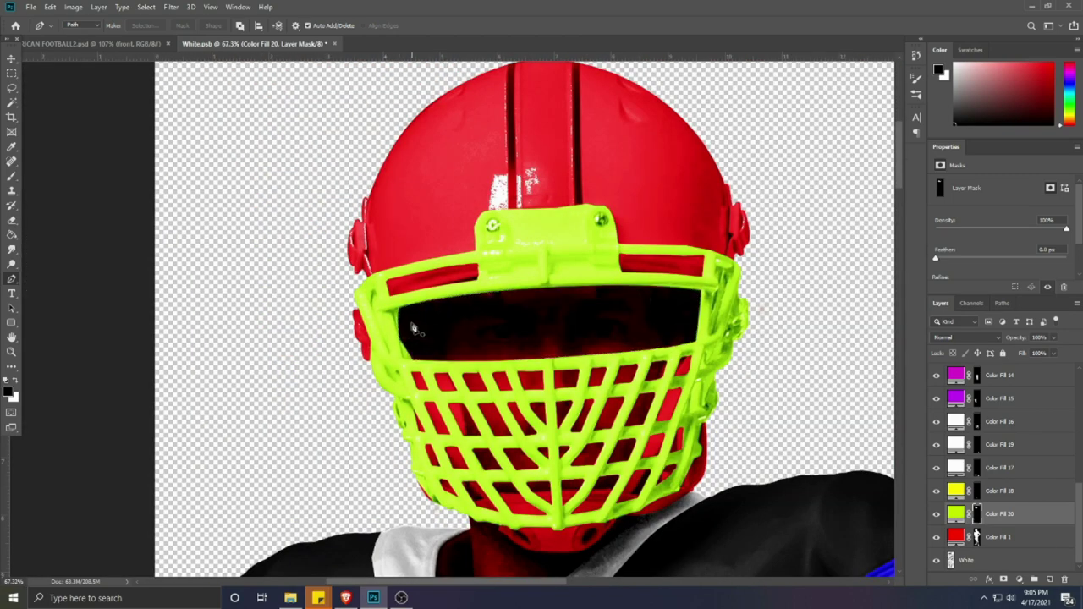
# Step: Outline the helmet with a pen path following the chin cup and looping loosely around the shell, and convert it into a selection
pyautogui.scroll(-2, 385, 347)
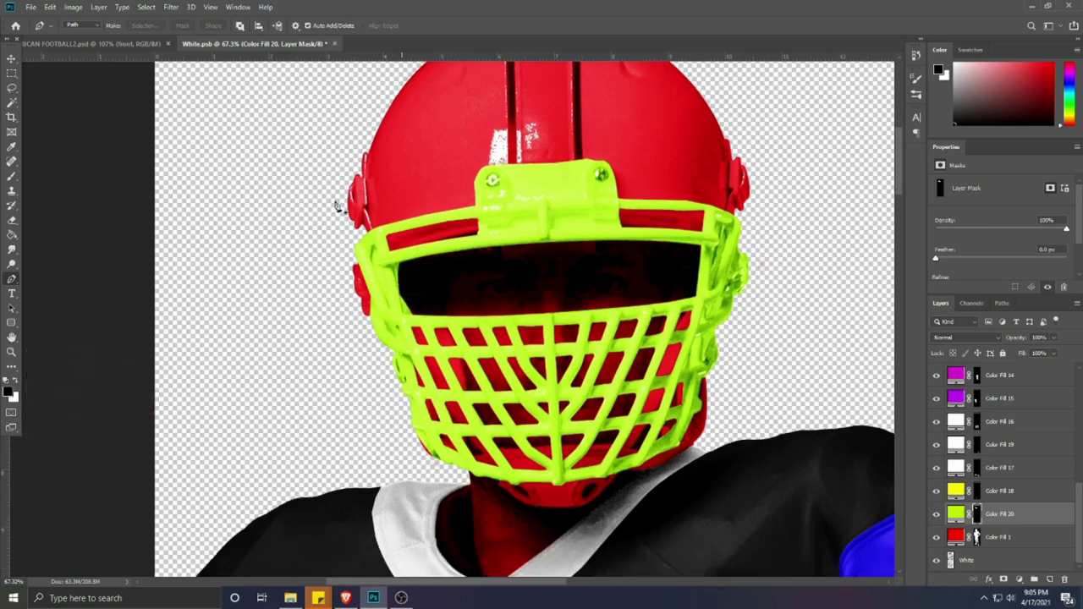
pyautogui.click(499, 480)
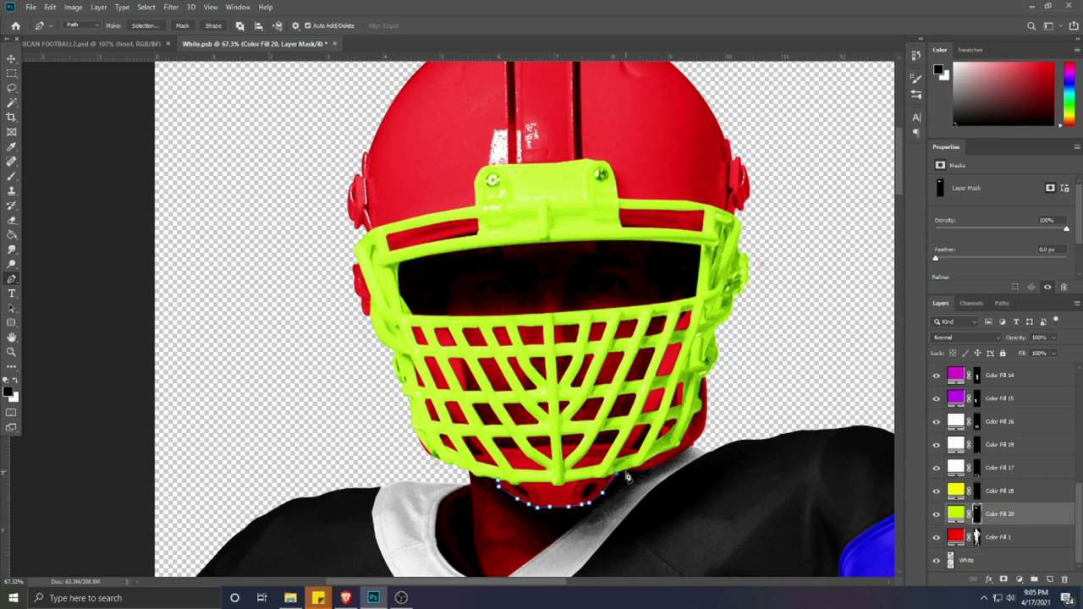
pyautogui.click(733, 424)
pyautogui.scroll(-2, 745, 364)
pyautogui.click(767, 286)
pyautogui.click(766, 191)
pyautogui.click(694, 119)
pyautogui.click(559, 119)
pyautogui.click(489, 153)
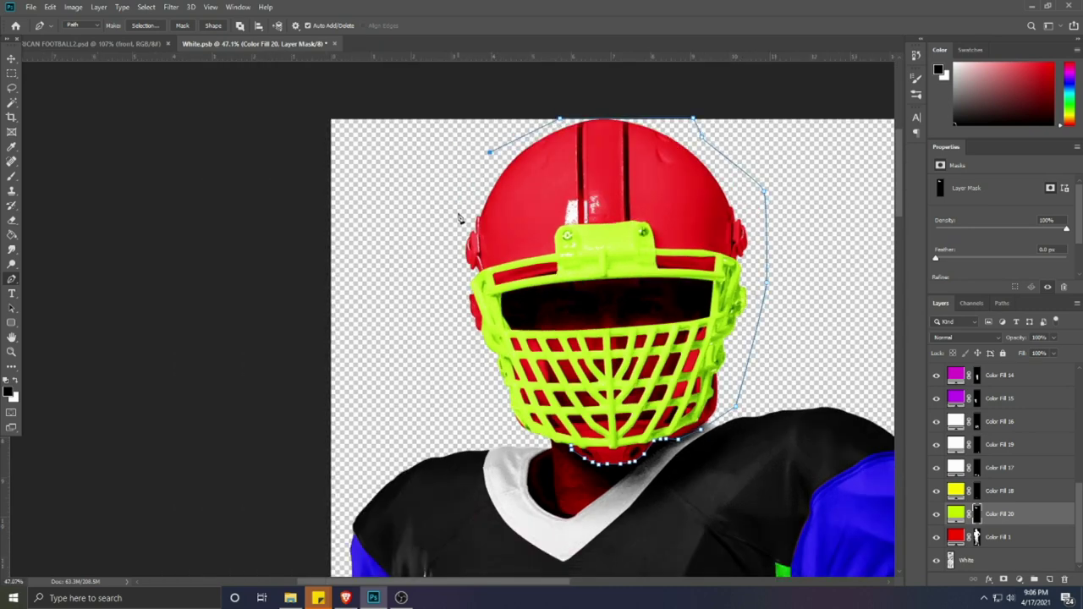
pyautogui.click(457, 214)
pyautogui.click(447, 285)
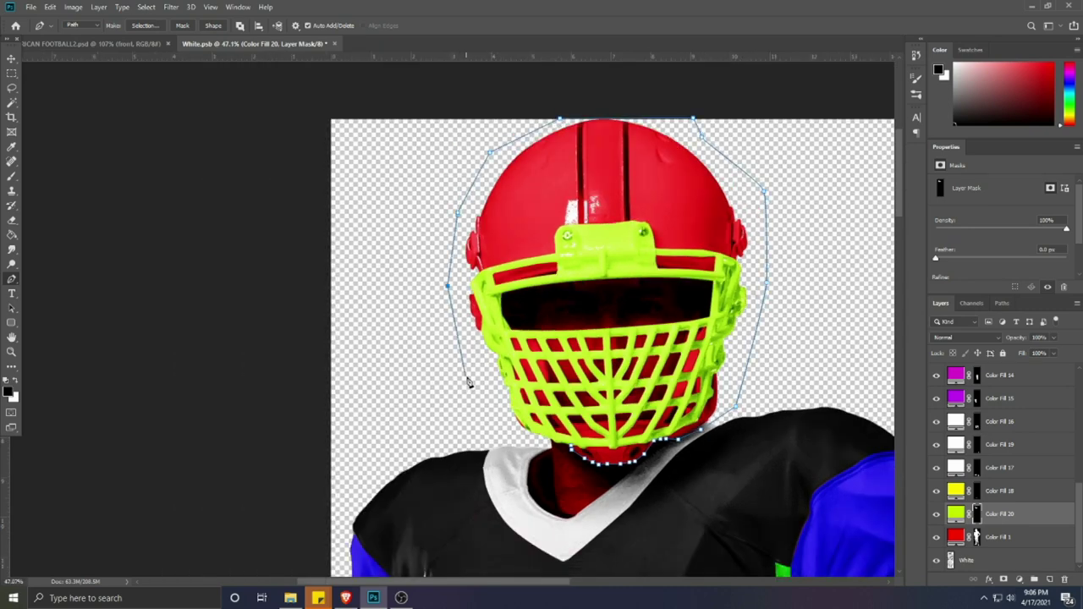
pyautogui.click(572, 448)
pyautogui.hotkey('ctrl', 'Return')
# Step: Remove the transparent background around the helmet from the selection using the Magic Wand on the White layer
pyautogui.click(11, 103)
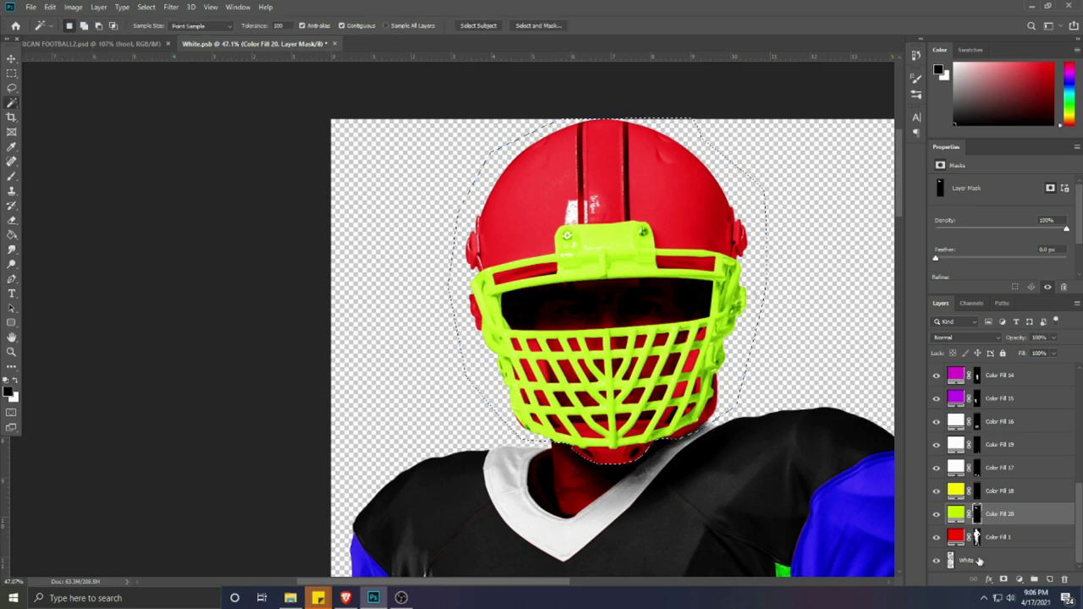
pyautogui.click(979, 560)
pyautogui.click(457, 299)
pyautogui.click(742, 194)
pyautogui.click(755, 311)
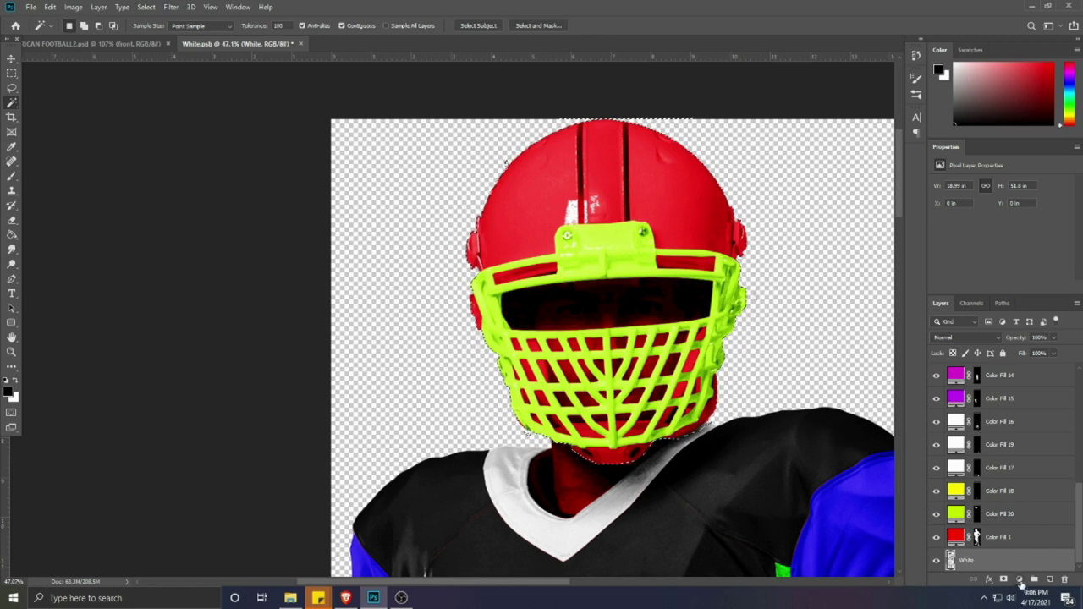
# Step: Add a white Solid Color fill layer from the helmet selection and move it directly above Color Fill 1
pyautogui.click(1019, 580)
pyautogui.click(1000, 386)
pyautogui.click(674, 393)
pyautogui.click(925, 386)
pyautogui.moveTo(977, 559); pyautogui.dragTo(991, 523)
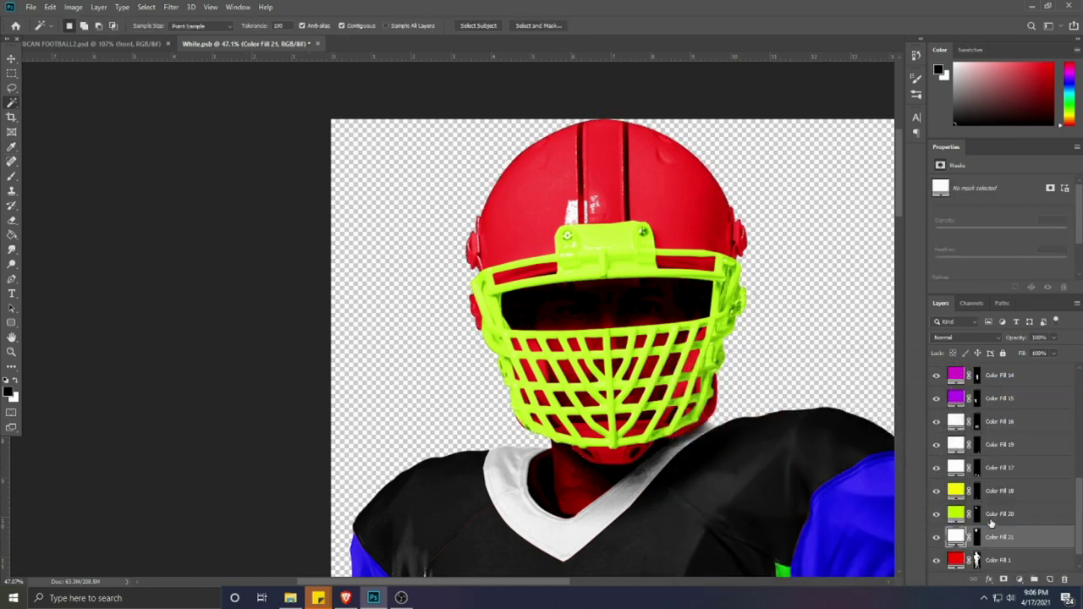
# Step: Load Color Fill 20's mask as a selection, fill it with black on the white helmet fill's mask, and deselect
pyautogui.keyDown('ctrl'); pyautogui.click(977, 515); pyautogui.keyUp('ctrl')
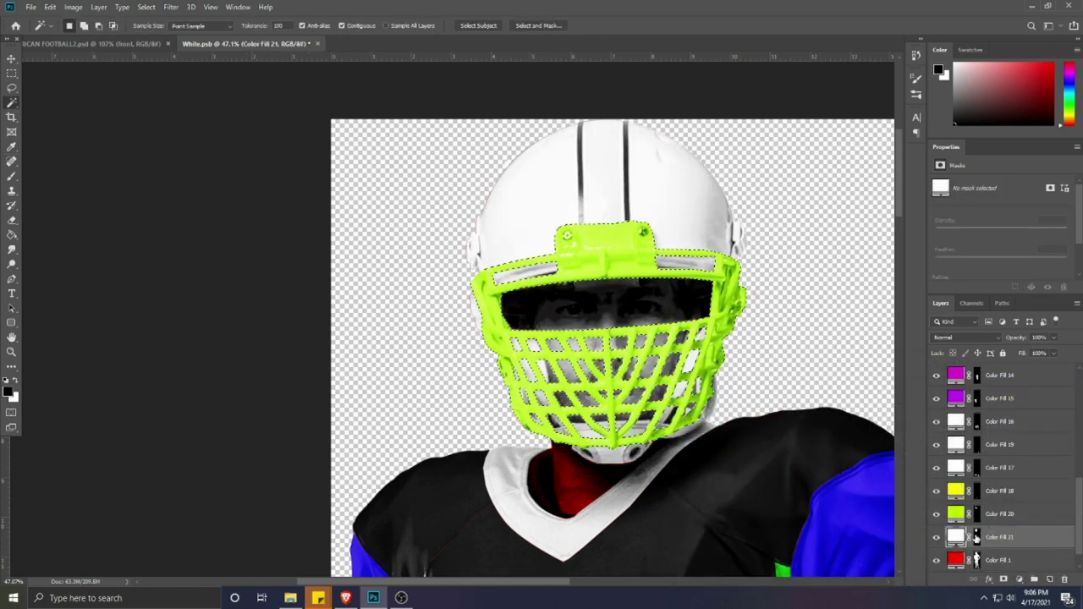
pyautogui.click(978, 537)
pyautogui.hotkey('alt', 'BackSpace')
pyautogui.hotkey('ctrl', 'd')
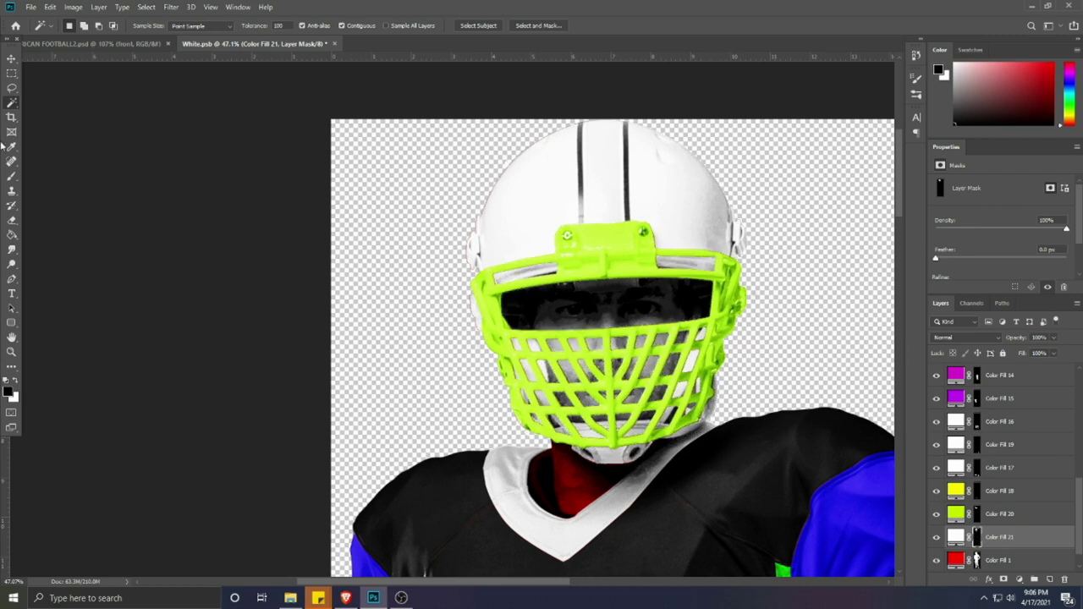
# Step: Outline the player's exposed face behind the face mask, including the eye opening, with the Pen tool
pyautogui.click(11, 280)
pyautogui.scroll(3, 438, 268)
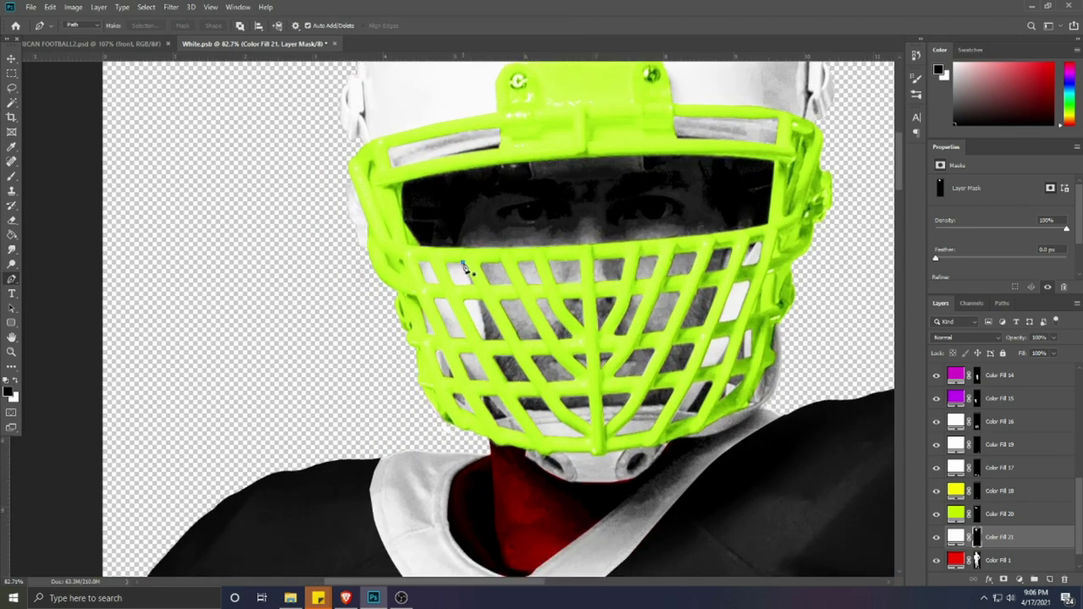
pyautogui.moveTo(464, 267); pyautogui.dragTo(475, 291)
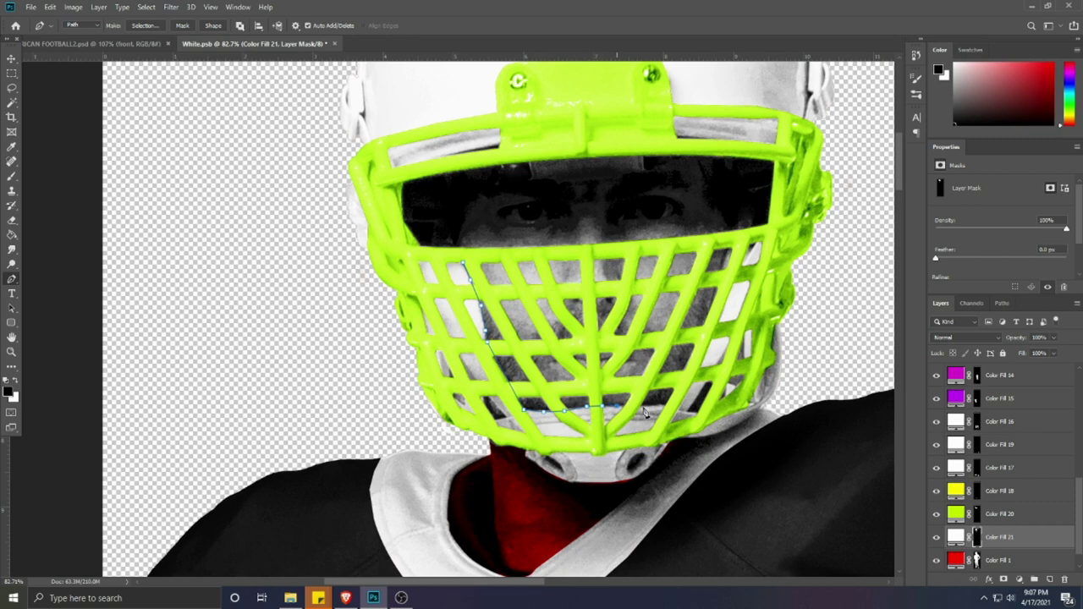
pyautogui.click(745, 272)
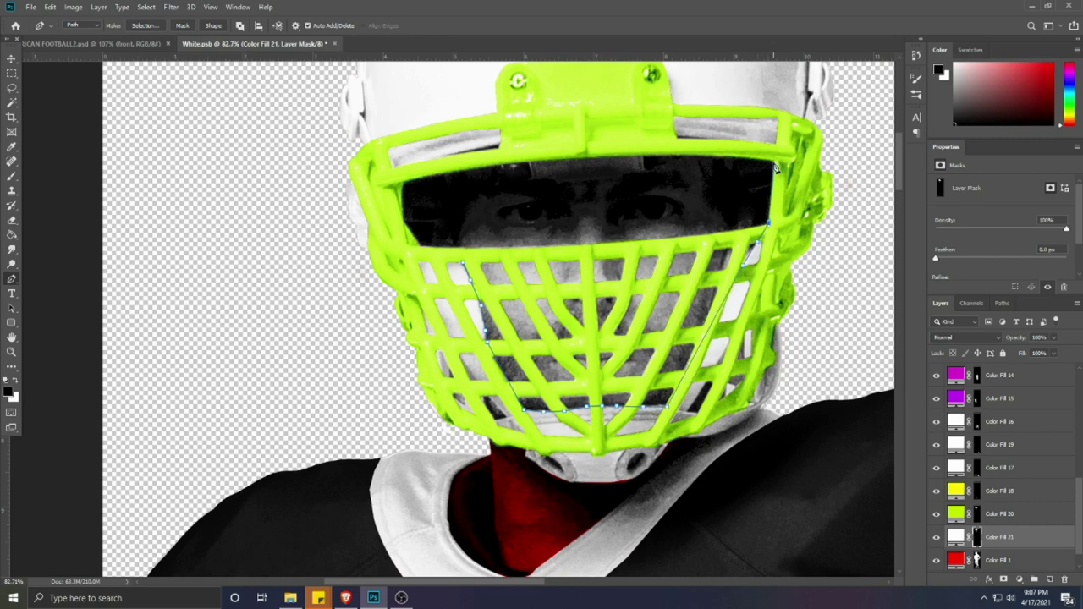
pyautogui.click(748, 155)
pyautogui.click(609, 151)
pyautogui.click(499, 157)
pyautogui.click(427, 169)
pyautogui.click(389, 180)
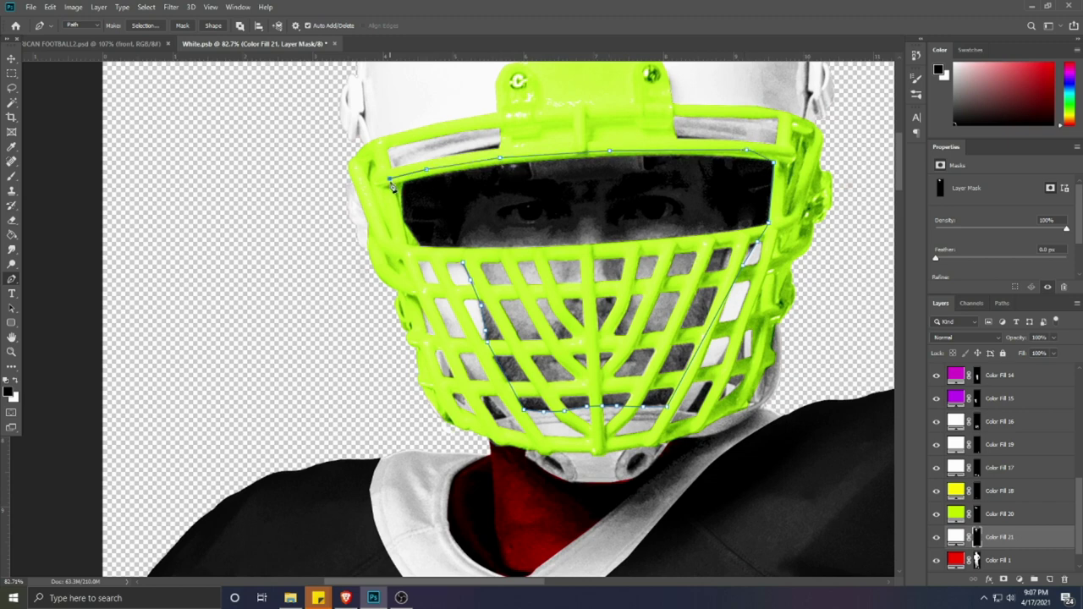
# Step: Convert the face outline into a selection, fill it with black on the white helmet fill's mask, and deselect
pyautogui.hotkey('ctrl', 'Return')
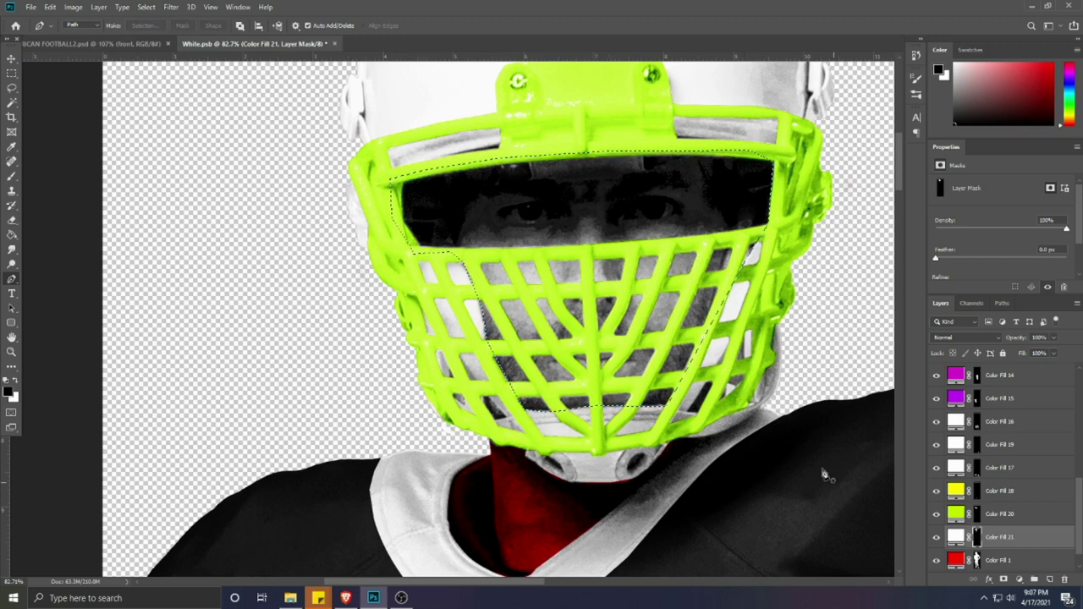
pyautogui.hotkey('alt', 'BackSpace')
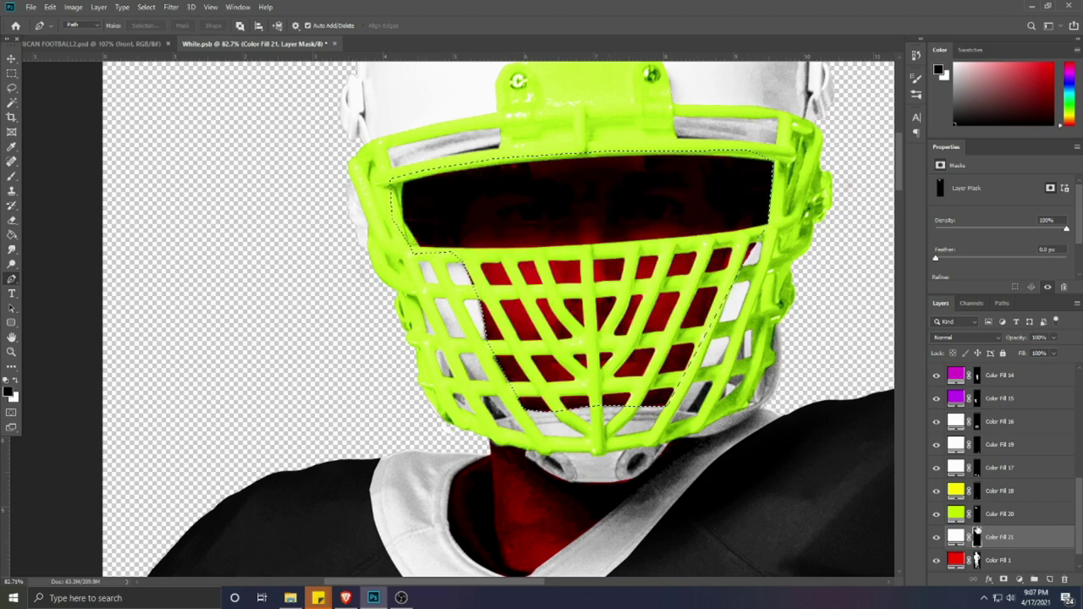
pyautogui.keyDown('ctrl'); pyautogui.click(977, 538); pyautogui.keyUp('ctrl')
pyautogui.scroll(-4, 539, 359)
pyautogui.scroll(1, 539, 359)
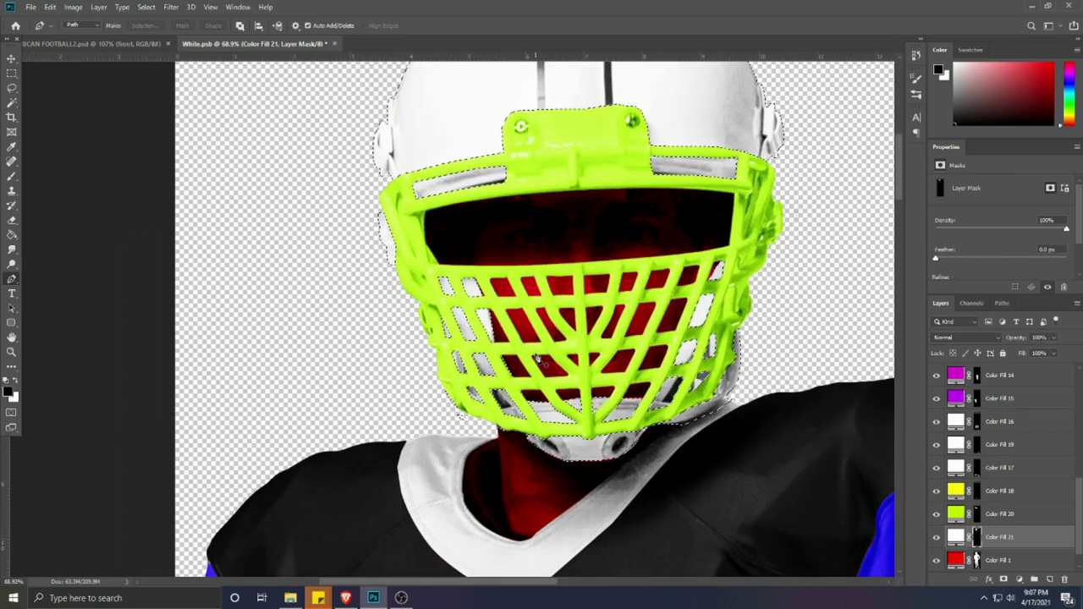
pyautogui.hotkey('ctrl', 'd')
pyautogui.scroll(-4, 404, 315)
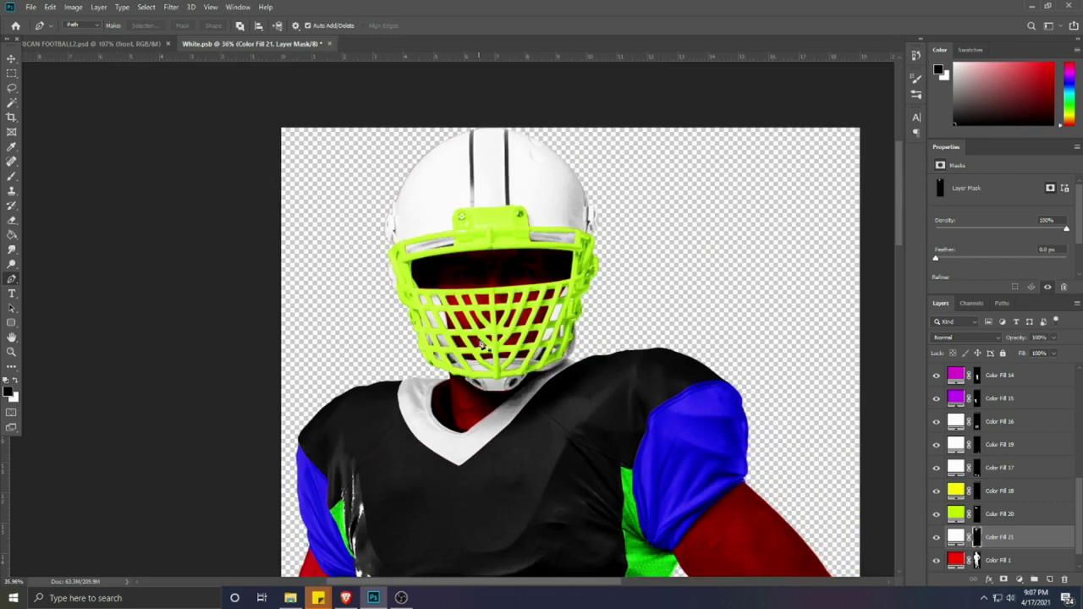
# Step: Save White.psb with the recoloured helmet and face mask
pyautogui.keyDown('ctrl'); pyautogui.click(977, 540); pyautogui.keyUp('ctrl')
pyautogui.scroll(-4, 479, 390)
pyautogui.scroll(-1, 436, 354)
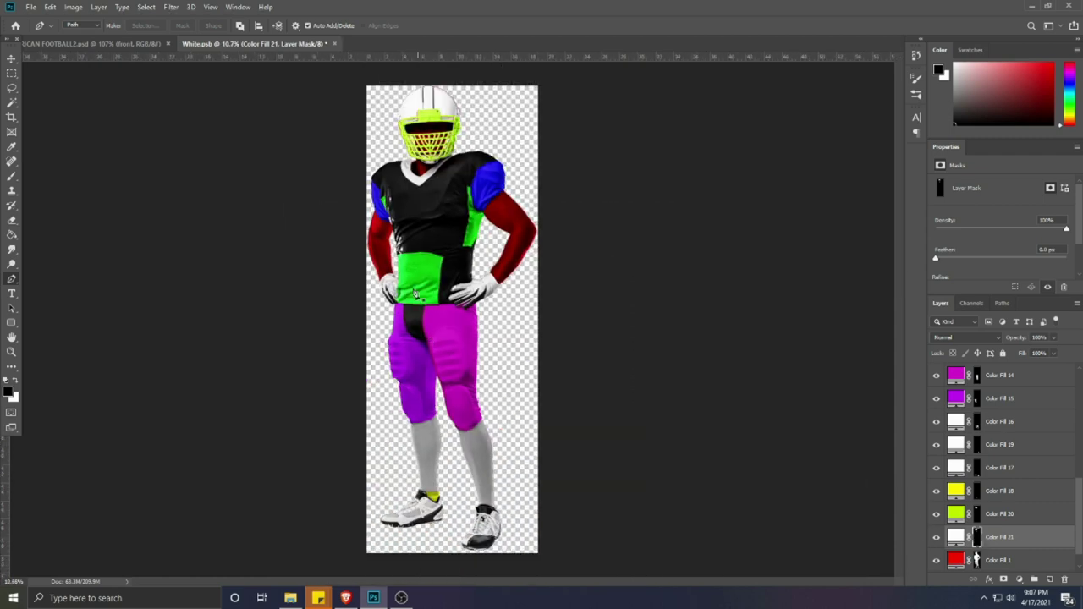
pyautogui.hotkey('ctrl', 's')
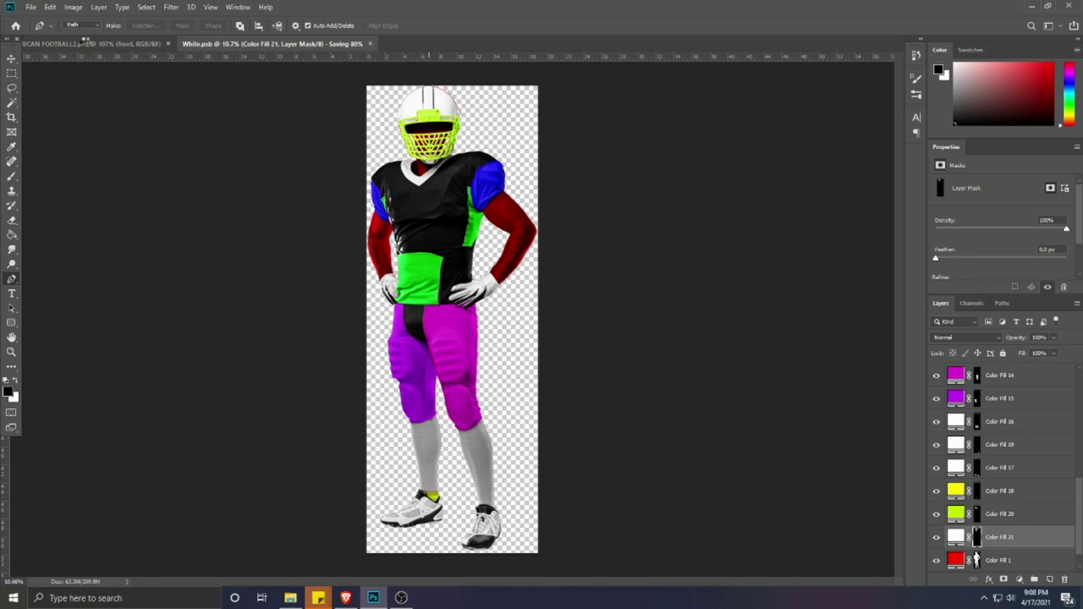
# Step: Check the full mockup in the main document, then set White.psb's full-body fill, Color Fill 1, to white
pyautogui.click(85, 42)
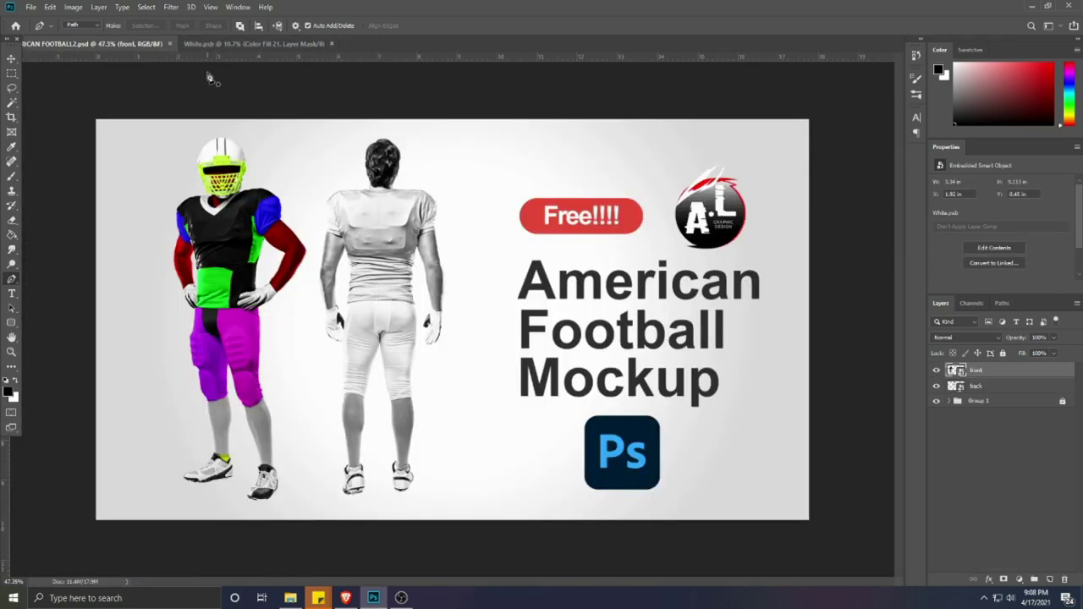
pyautogui.click(202, 42)
pyautogui.doubleClick(976, 537)
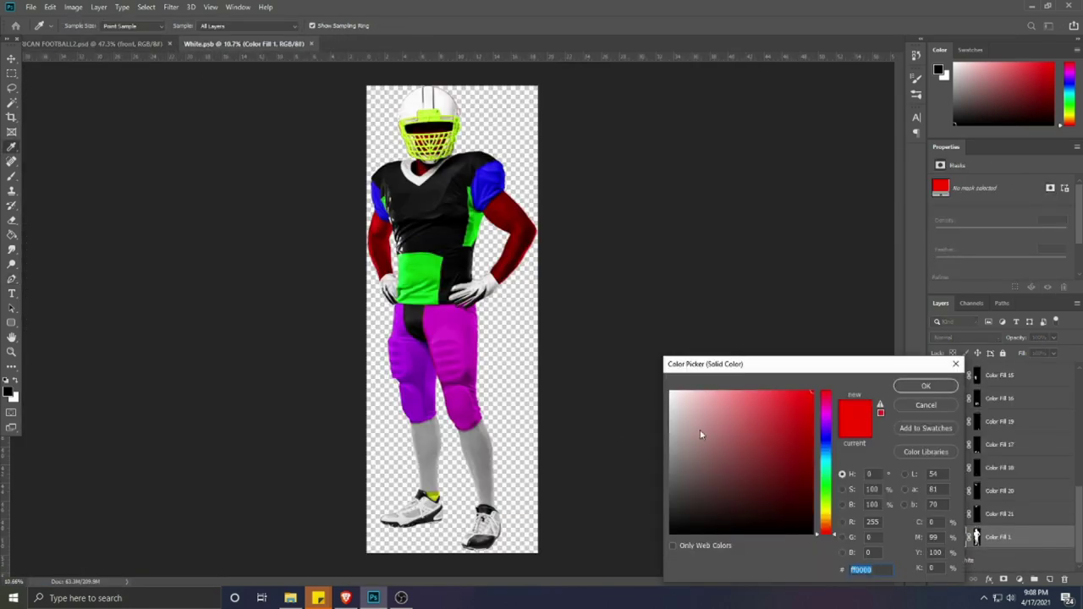
pyautogui.click(670, 392)
pyautogui.click(926, 386)
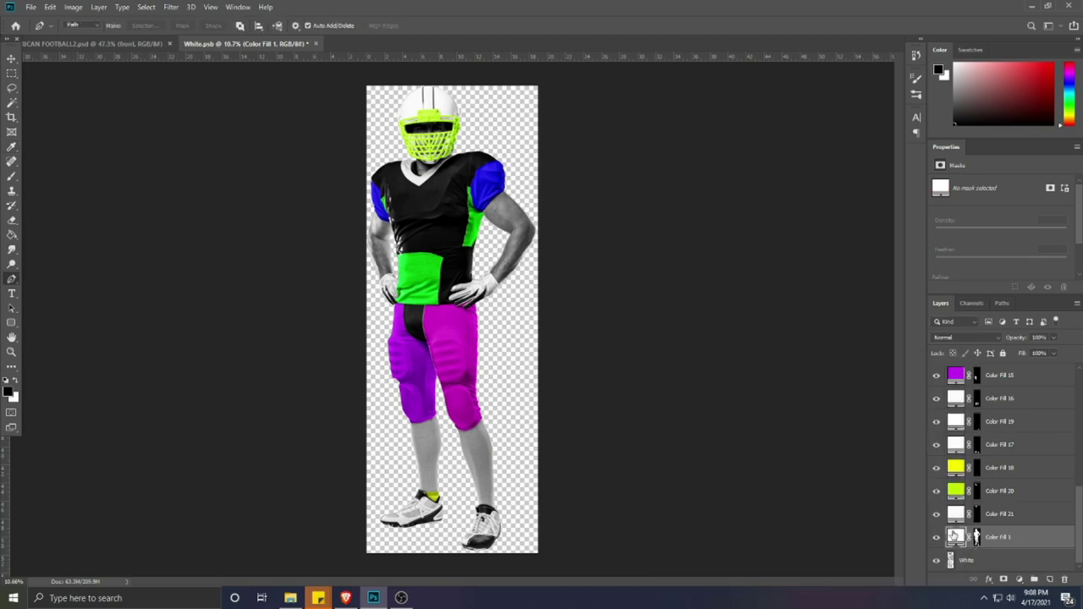
# Step: Set the sock fill, Color Fill 16, to dark grey (363636)
pyautogui.doubleClick(956, 398)
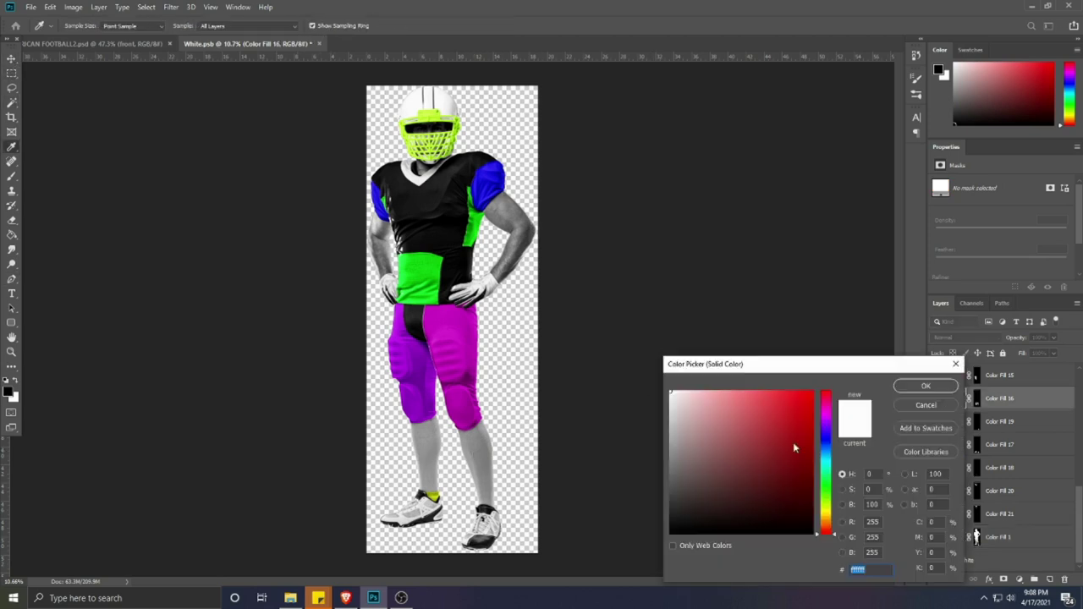
pyautogui.write('000000')
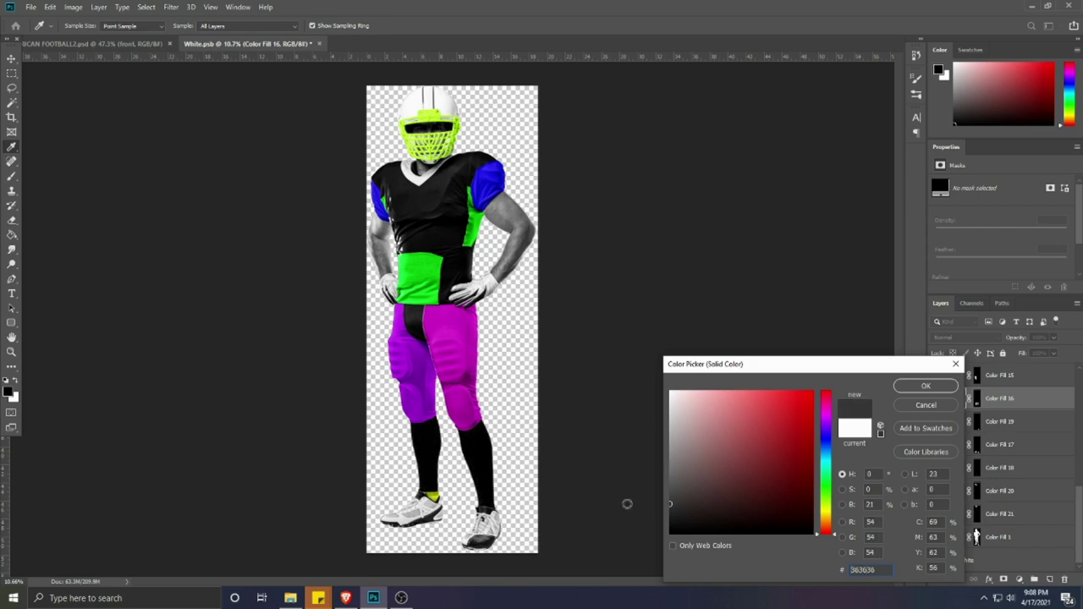
pyautogui.press('Return')
pyautogui.scroll(5, 472, 497)
pyautogui.scroll(-5, 472, 497)
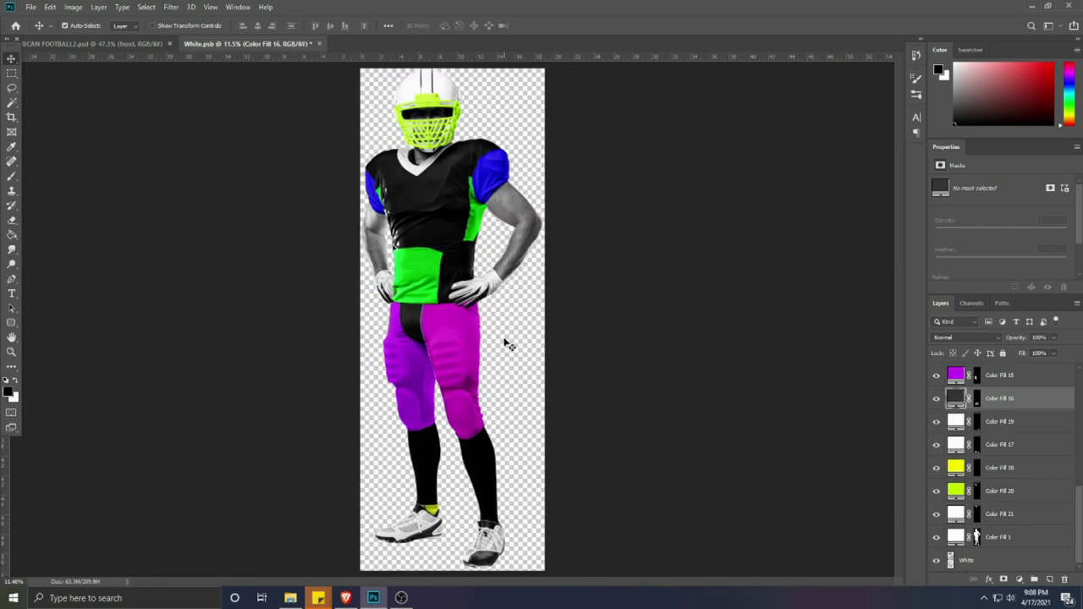
# Step: Group all layers from Color Fill 2 through Color Fill 1 and name the group COLOR PARTS
pyautogui.scroll(6, 1019, 400)
pyautogui.click(1018, 395)
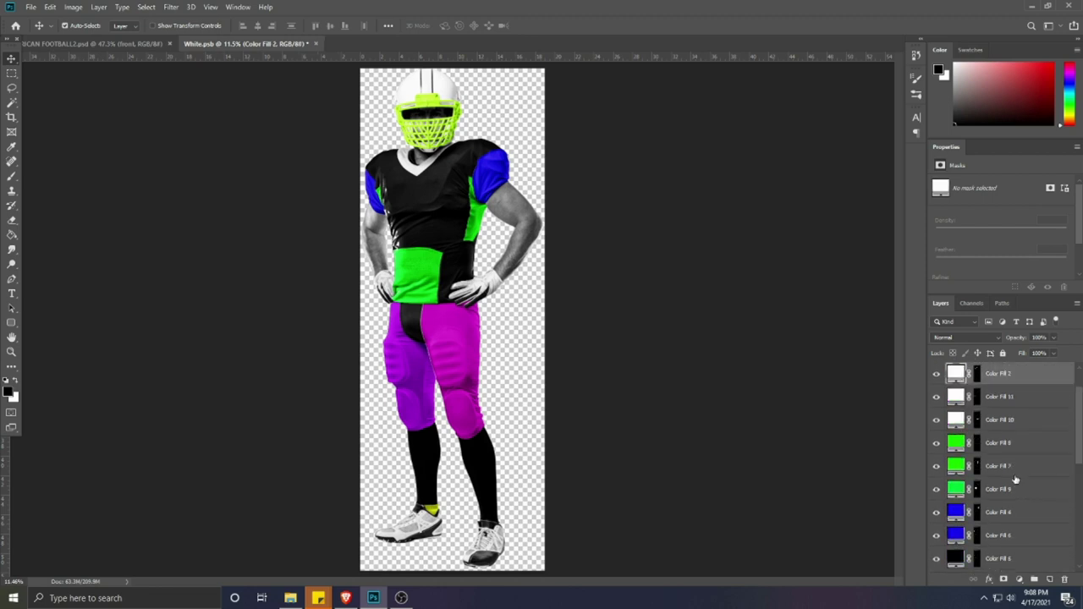
pyautogui.scroll(-6, 1007, 498)
pyautogui.keyDown('shift'); pyautogui.click(1005, 540); pyautogui.keyUp('shift')
pyautogui.hotkey('ctrl', 'g')
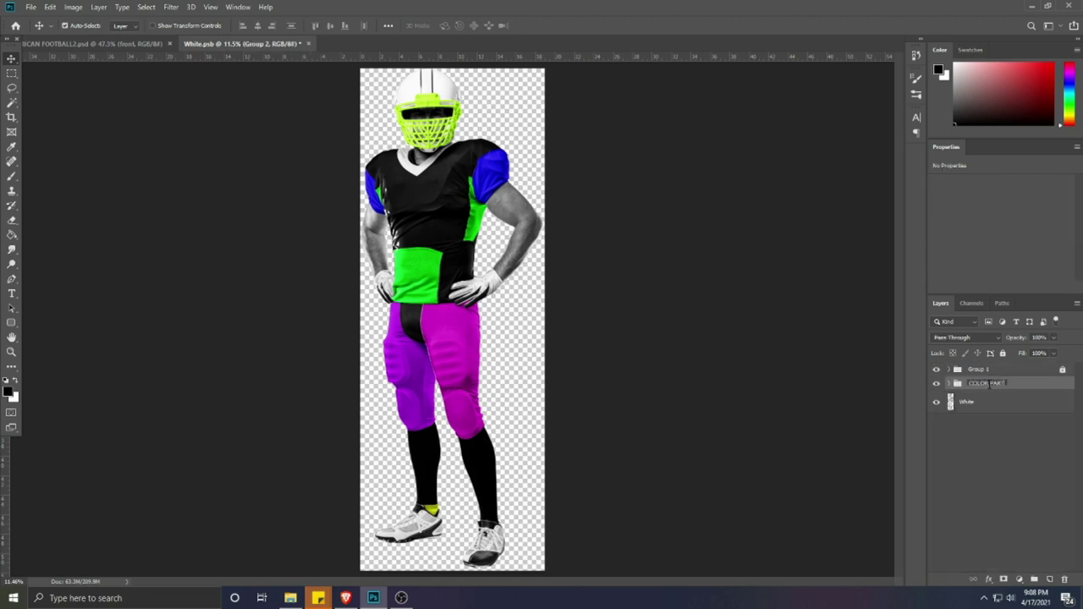
pyautogui.write('S')
pyautogui.press('Return')
pyautogui.click(948, 383)
pyautogui.click(948, 383)
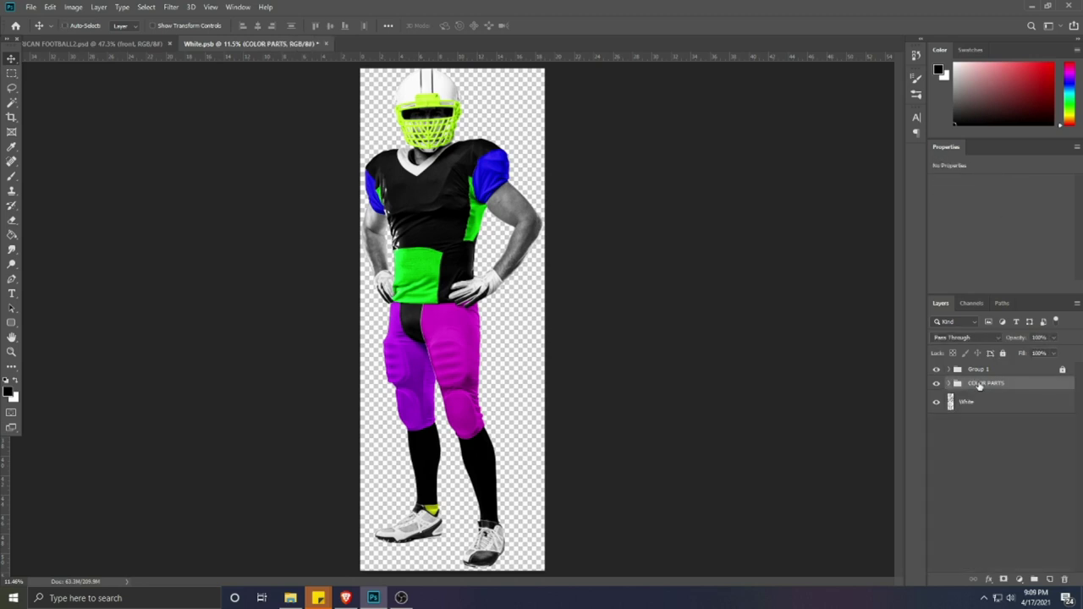
# Step: Duplicate the COLOR PARTS group, rename the copy DESIGN and expand it
pyautogui.hotkey('ctrl', 'j')
pyautogui.doubleClick(979, 383)
pyautogui.press('Return')
pyautogui.click(948, 383)
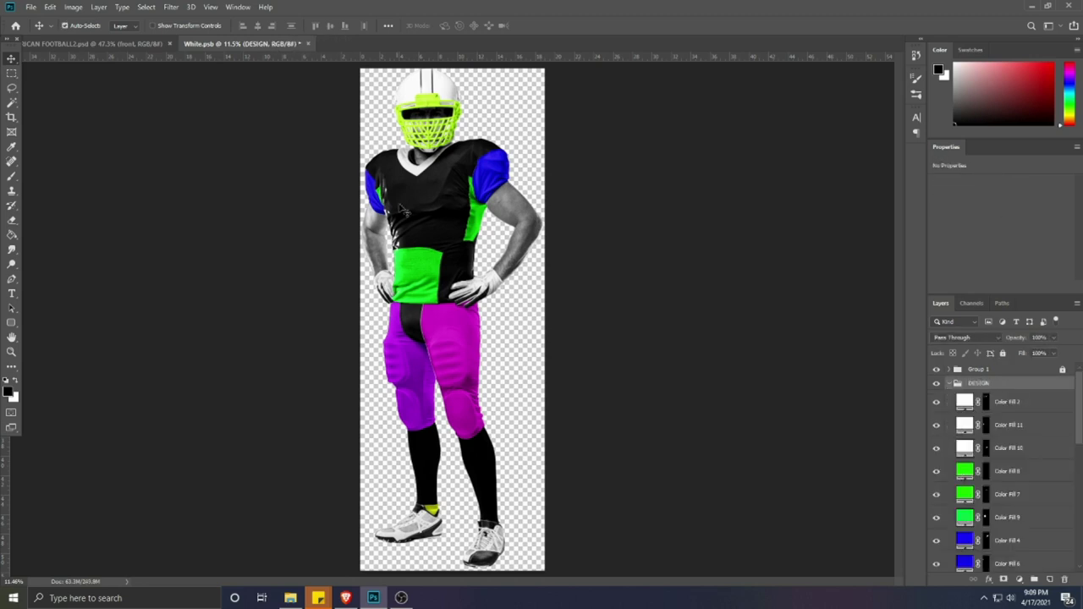
# Step: Select the jersey's torso, shoulder and sleeve fills and move them together above Color Fill 2 in the DESIGN group
pyautogui.click(405, 211)
pyautogui.keyDown('shift'); pyautogui.click(461, 158); pyautogui.keyUp('shift')
pyautogui.keyDown('shift'); pyautogui.click(496, 173); pyautogui.keyUp('shift')
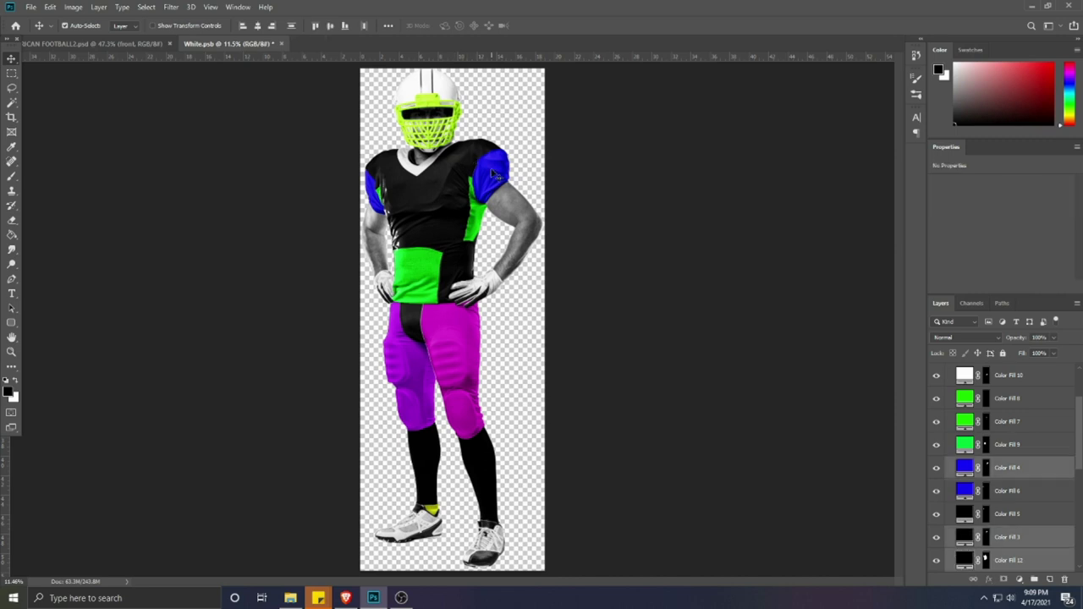
pyautogui.keyDown('shift'); pyautogui.click(390, 176); pyautogui.keyUp('shift')
pyautogui.keyDown('shift'); pyautogui.click(376, 197); pyautogui.keyUp('shift')
pyautogui.scroll(-1, 1031, 537)
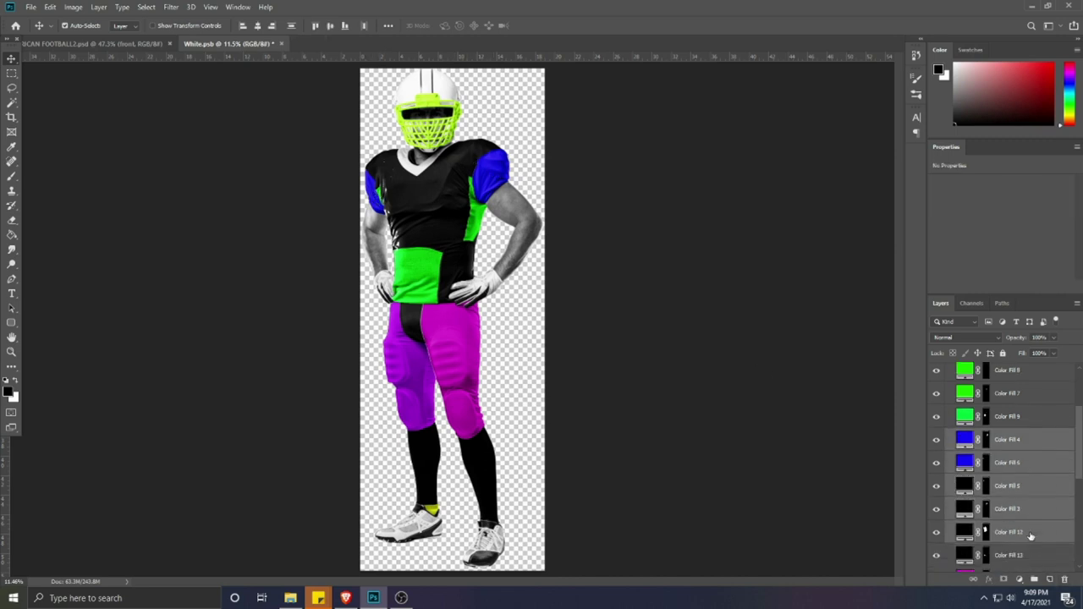
pyautogui.scroll(2, 1031, 535)
pyautogui.moveTo(1030, 535); pyautogui.dragTo(1015, 374)
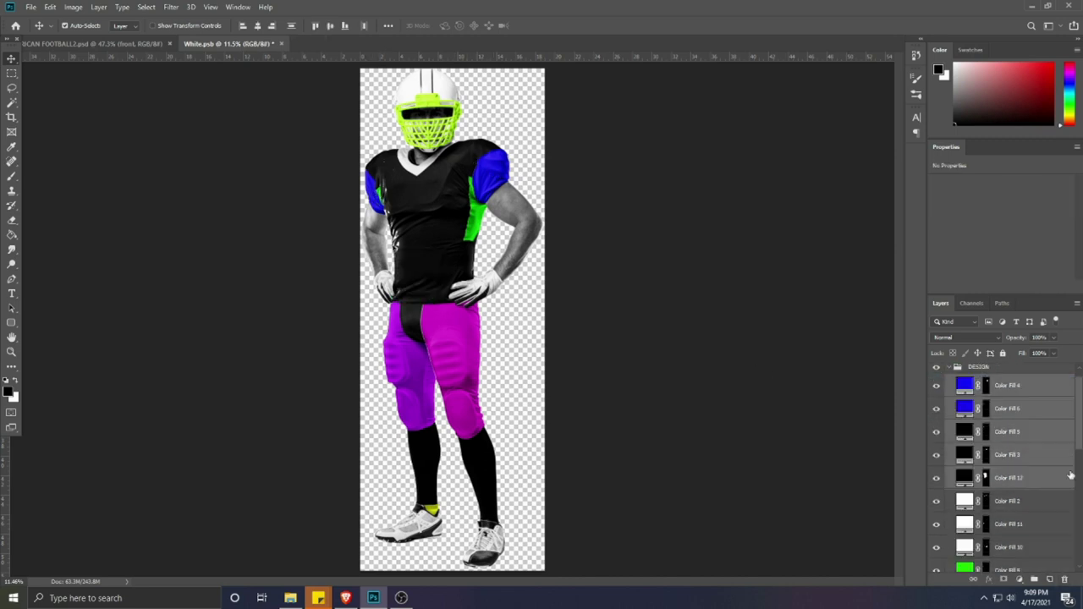
# Step: Delete the remaining layers below Color Fill 12 in the DESIGN group, from Color Fill 2 through Color Fill 1
pyautogui.click(1031, 507)
pyautogui.scroll(-5, 1036, 517)
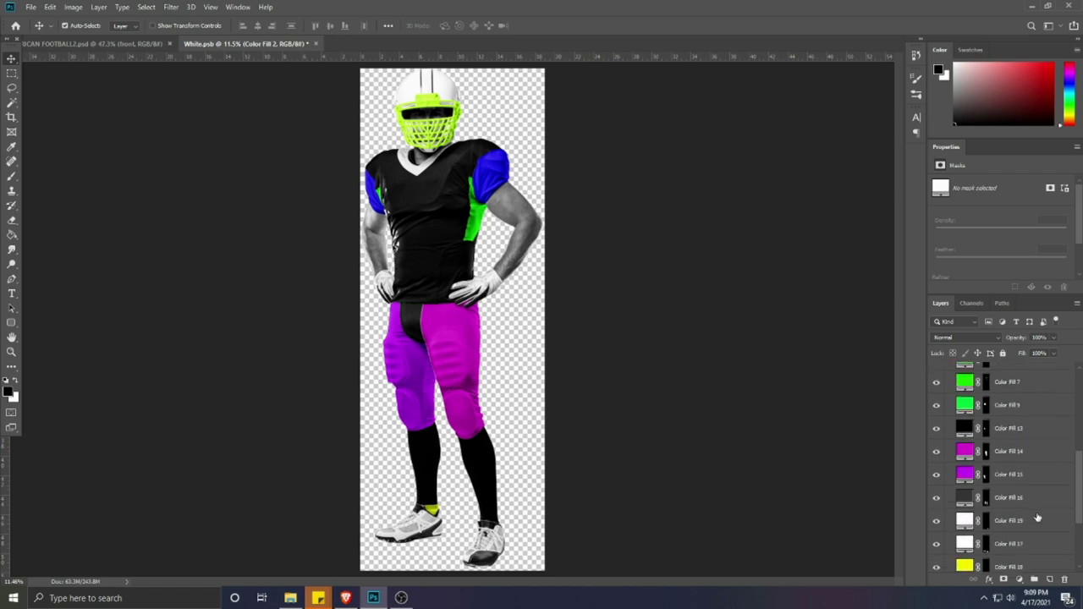
pyautogui.scroll(-4, 1037, 517)
pyautogui.keyDown('shift'); pyautogui.click(1021, 524); pyautogui.keyUp('shift')
pyautogui.press('Delete')
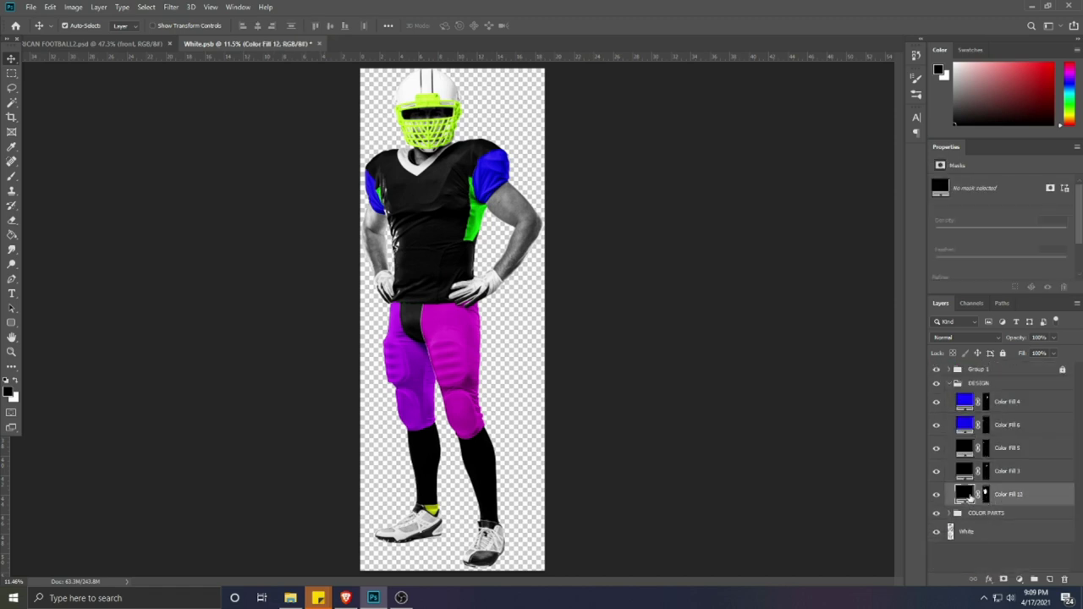
pyautogui.doubleClick(965, 402)
pyautogui.click(826, 413)
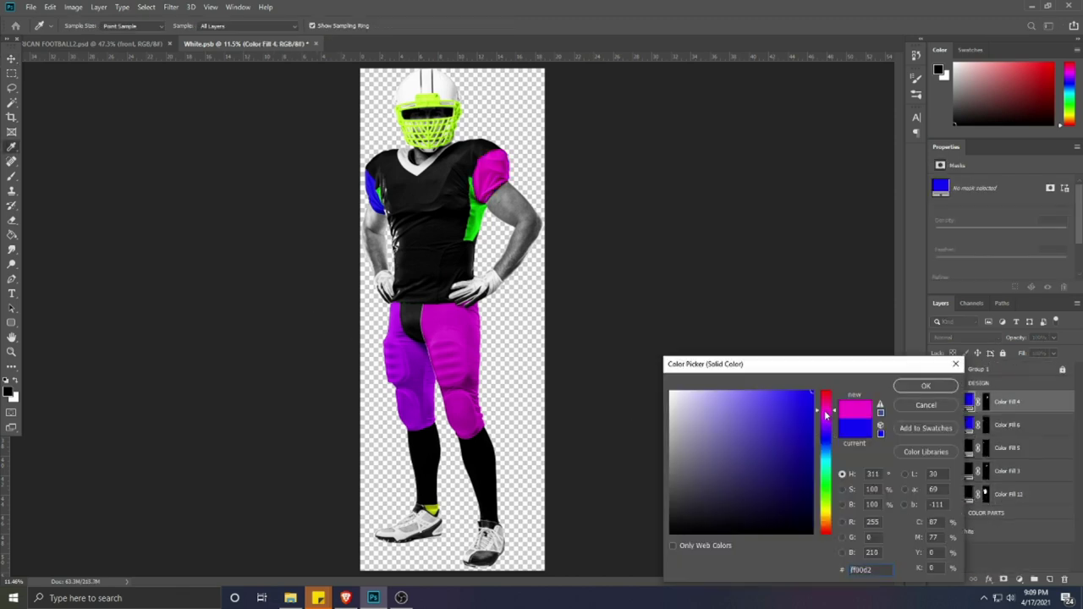
pyautogui.click(924, 405)
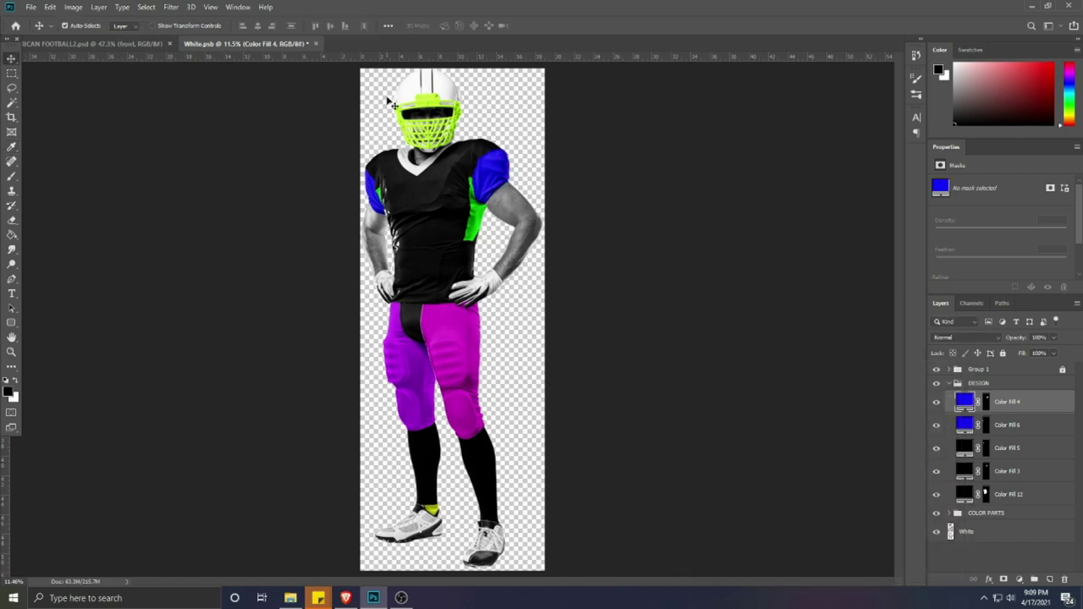
# Step: Set both jersey shoulder fills, Color Fill 3 and Color Fill 5, to red in the DESIGN group
pyautogui.click(474, 161)
pyautogui.doubleClick(966, 473)
pyautogui.write('f81414')
pyautogui.press('Return')
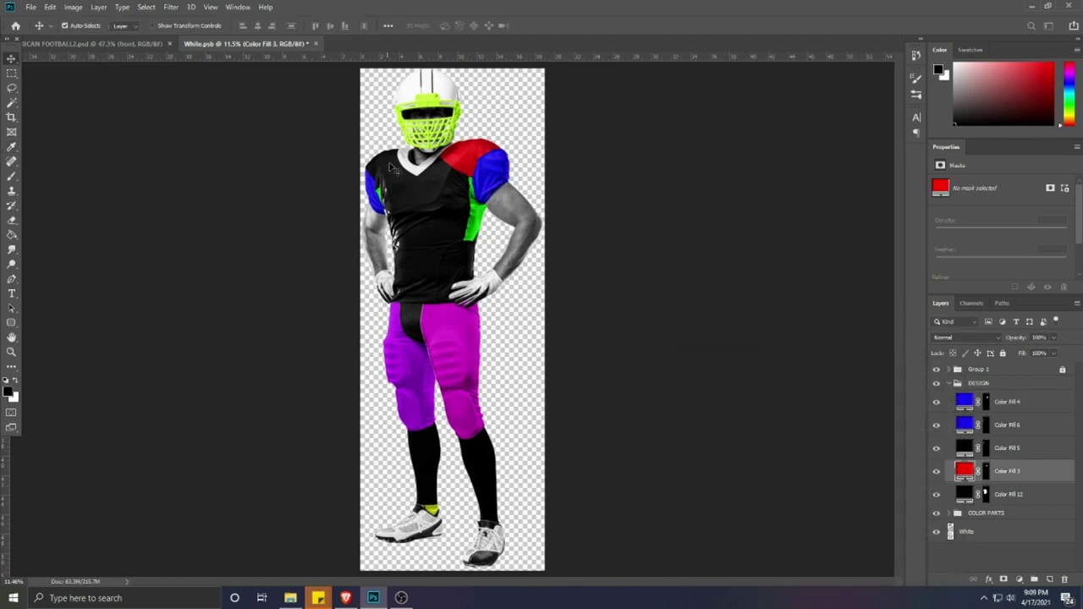
pyautogui.click(383, 167)
pyautogui.doubleClick(966, 450)
pyautogui.write('f81414')
pyautogui.press('Return')
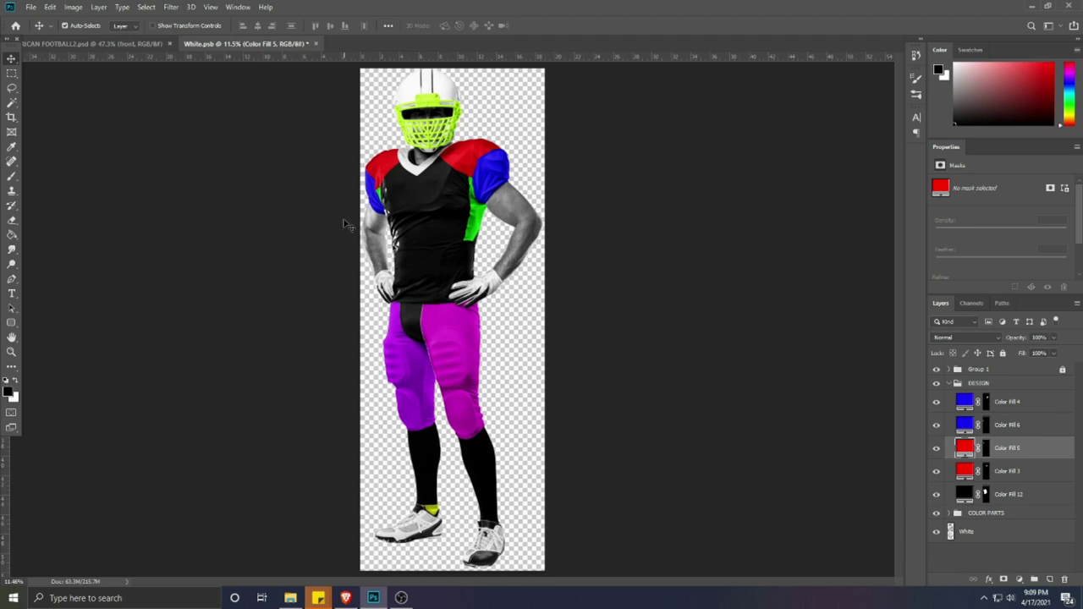
# Step: Examine the jersey's torso up close and look through the layers inside the COLOR PARTS group
pyautogui.click(403, 263)
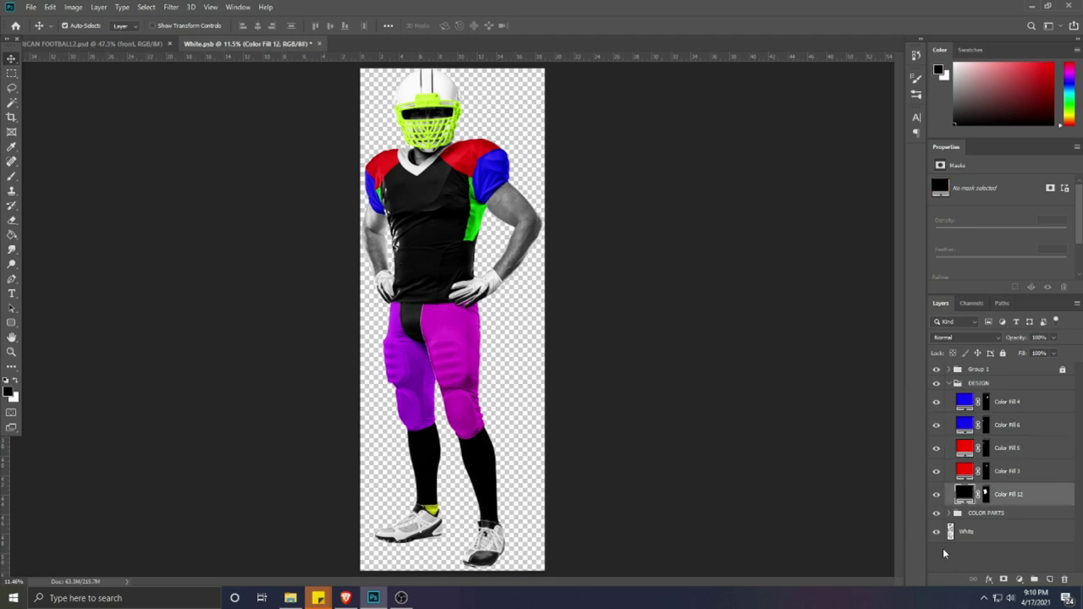
pyautogui.click(956, 514)
pyautogui.click(950, 513)
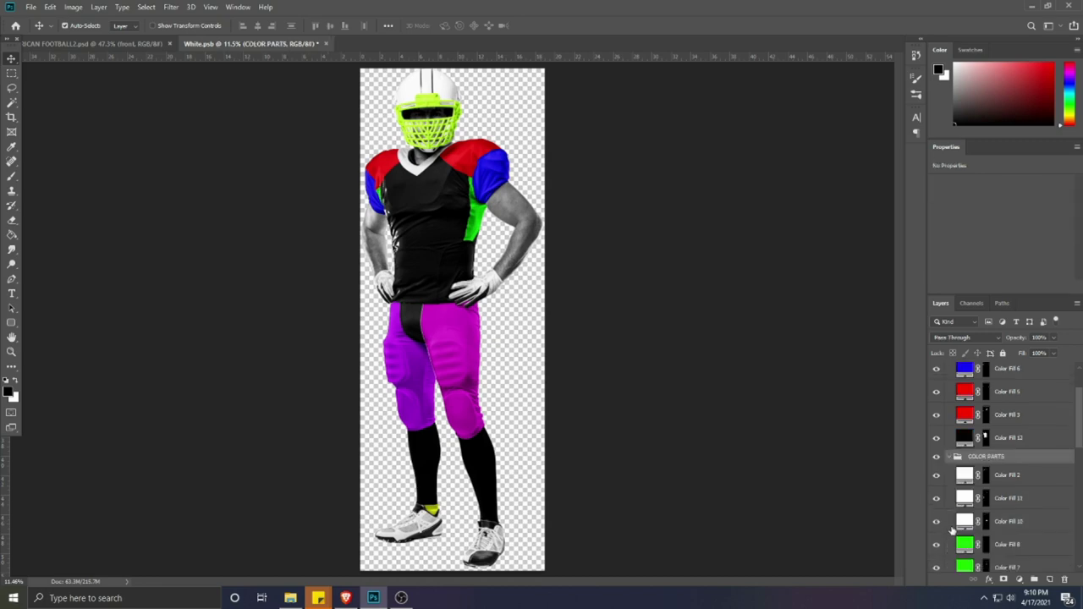
pyautogui.scroll(2, 399, 358)
pyautogui.scroll(2, 395, 389)
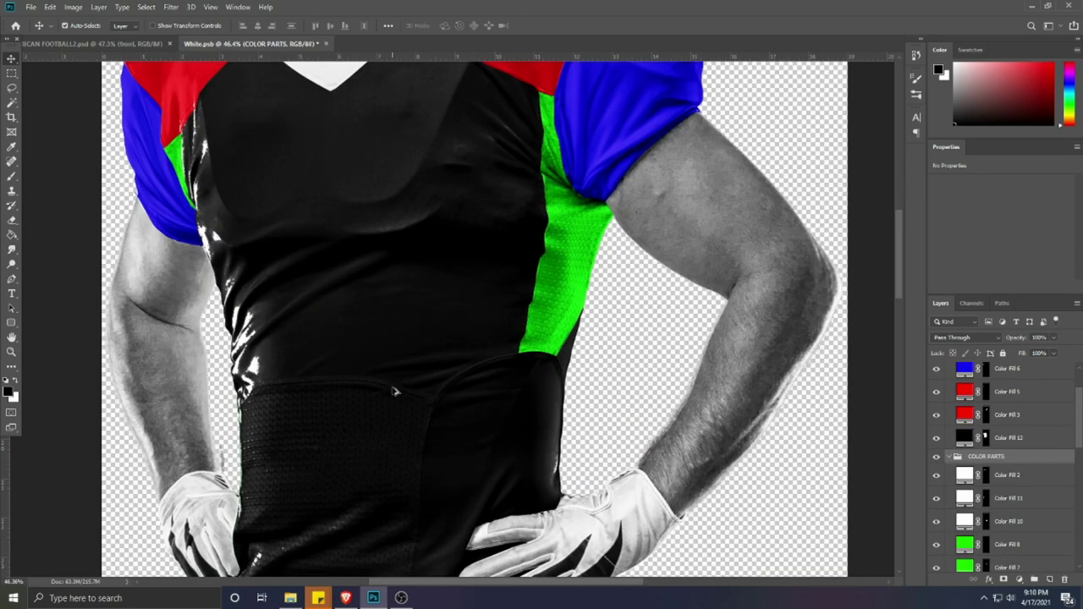
pyautogui.scroll(-5, 394, 389)
pyautogui.click(949, 457)
pyautogui.scroll(-1, 541, 398)
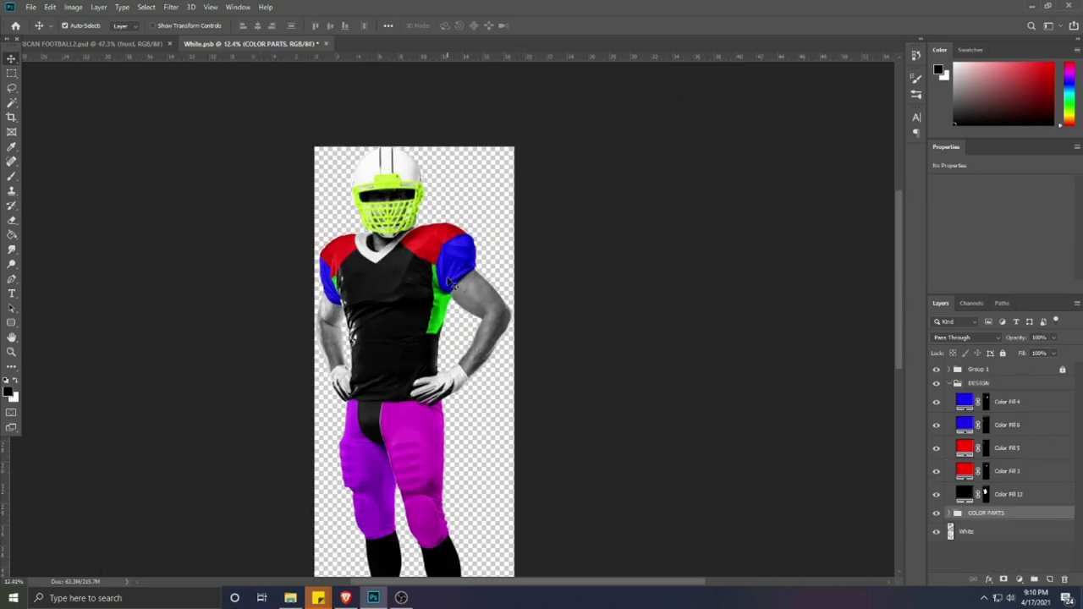
pyautogui.click(405, 167)
pyautogui.doubleClick(970, 561)
pyautogui.write('ff0000')
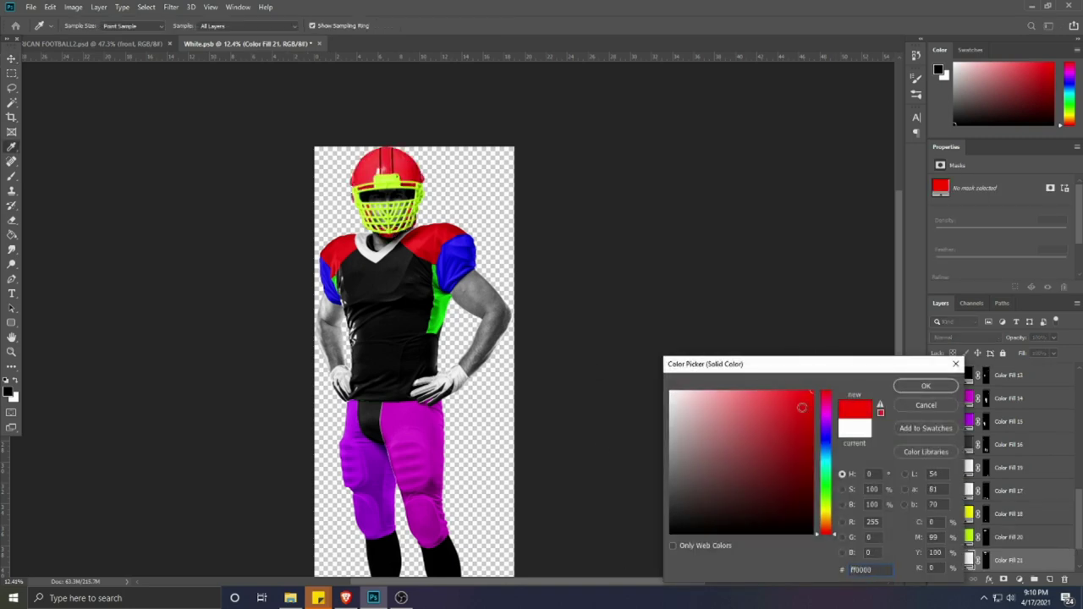
pyautogui.click(826, 501)
pyautogui.click(825, 514)
pyautogui.click(923, 405)
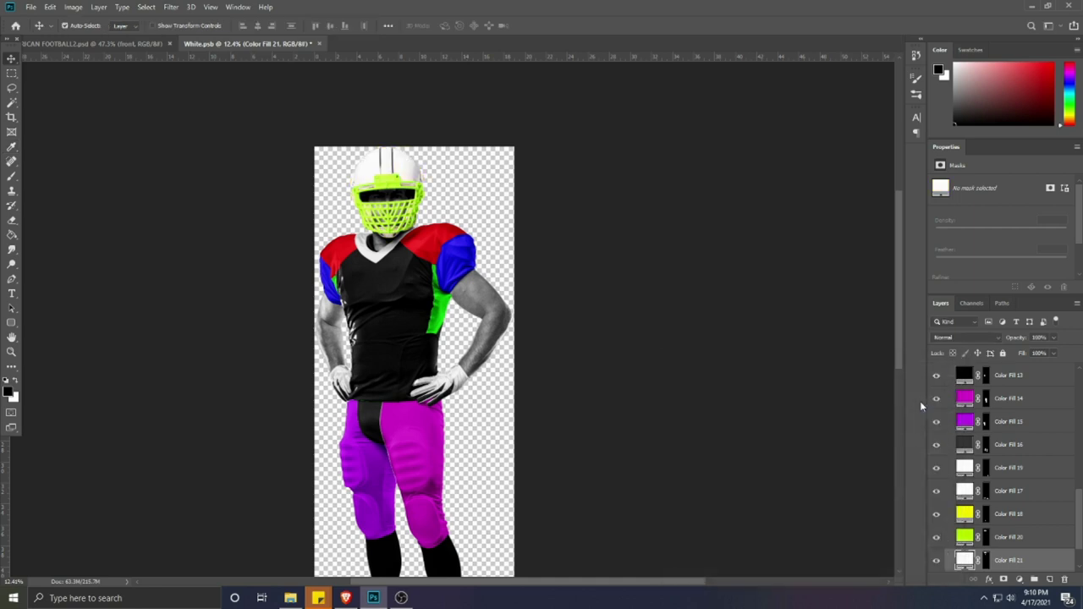
# Step: Set the face mask fill, Color Fill 20, to black (000000)
pyautogui.click(391, 180)
pyautogui.doubleClick(963, 539)
pyautogui.moveTo(732, 517); pyautogui.dragTo(610, 602)
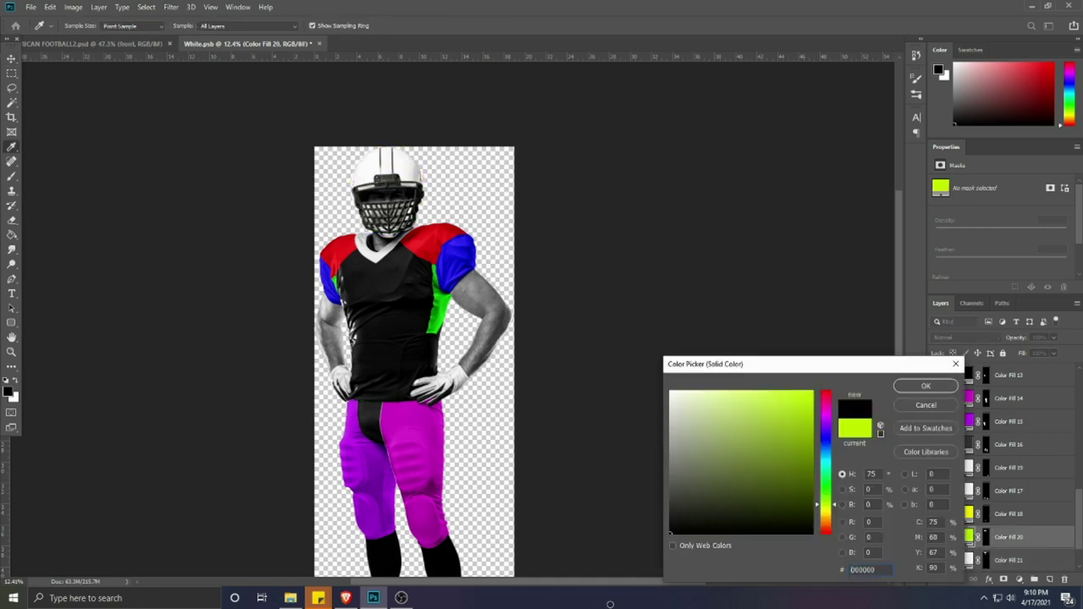
pyautogui.click(924, 385)
# Step: Change the face mask fill, Color Fill 20, to red and check the result on the helmet
pyautogui.doubleClick(968, 540)
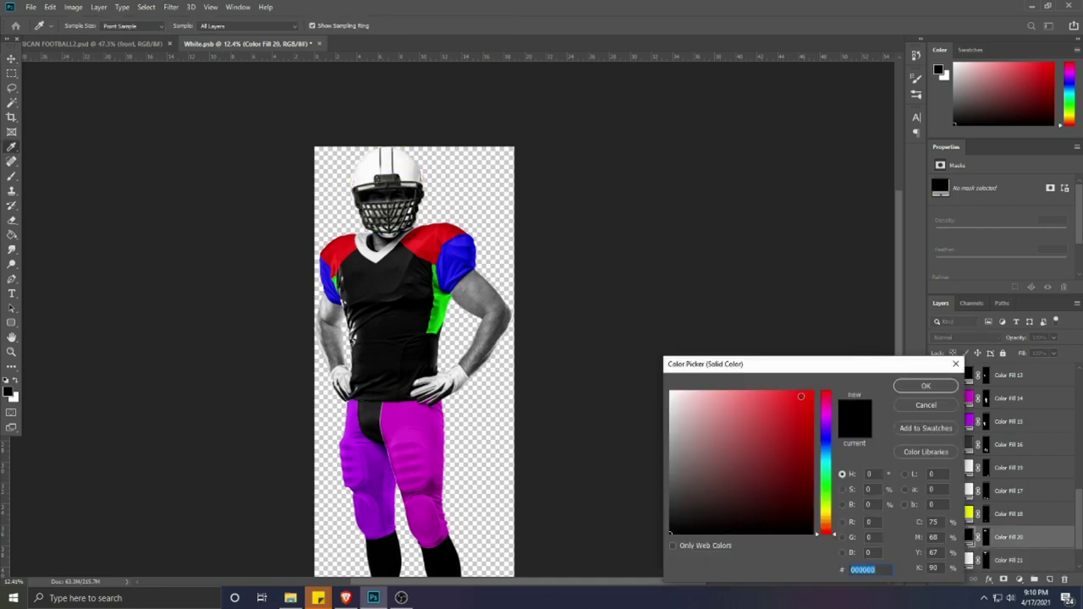
pyautogui.click(805, 397)
pyautogui.click(925, 387)
pyautogui.scroll(7, 364, 190)
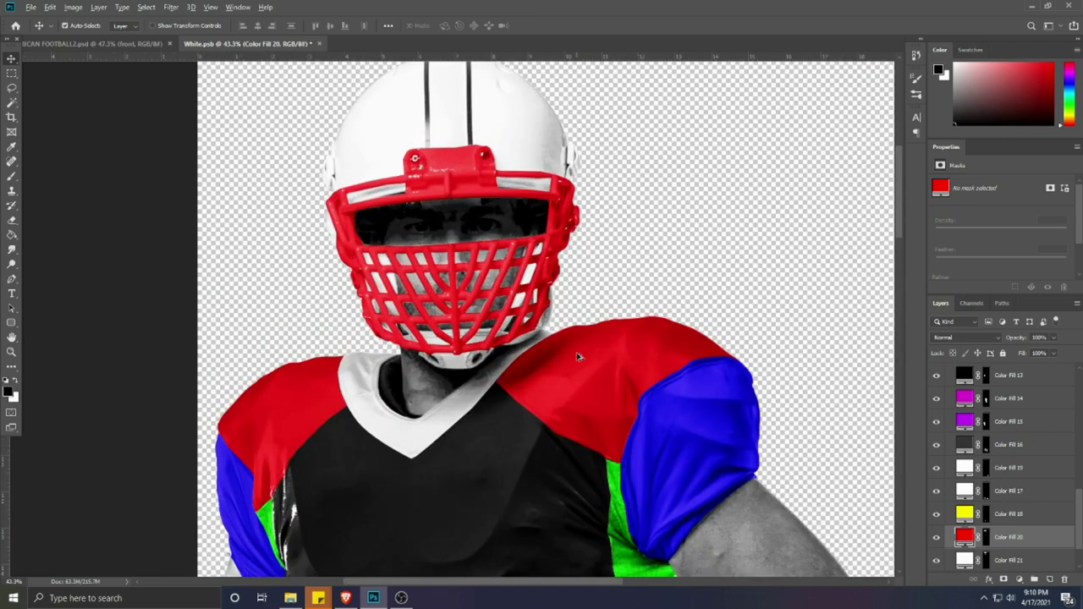
pyautogui.scroll(-5, 578, 356)
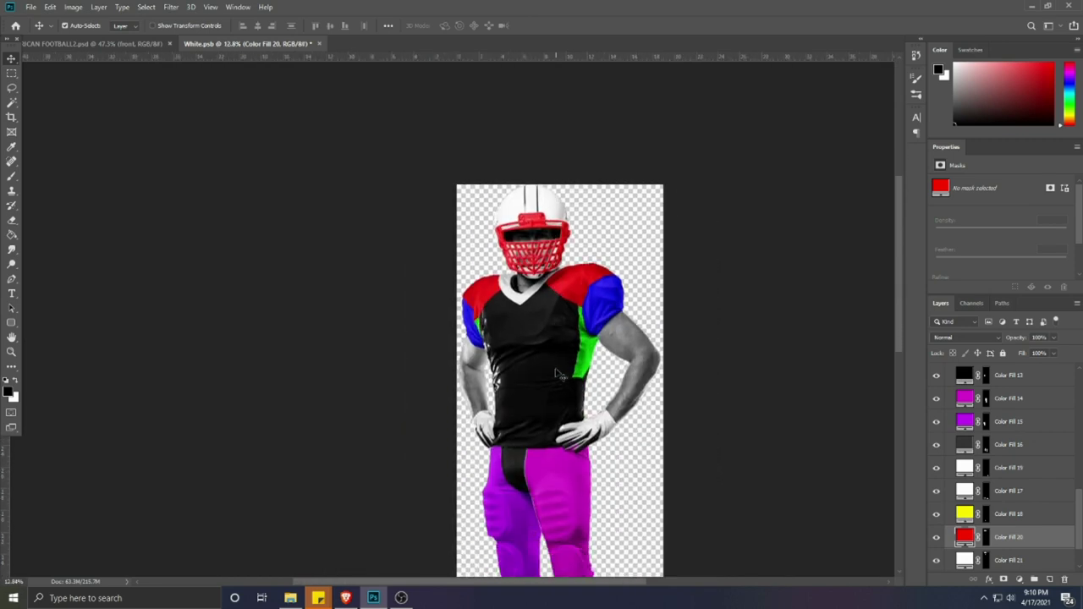
# Step: Draw a black rectangle of about 1773 × 2357 px over the jersey's torso, directly above Color Fill 12 in the DESIGN group
pyautogui.scroll(-3, 556, 373)
pyautogui.scroll(5, 942, 445)
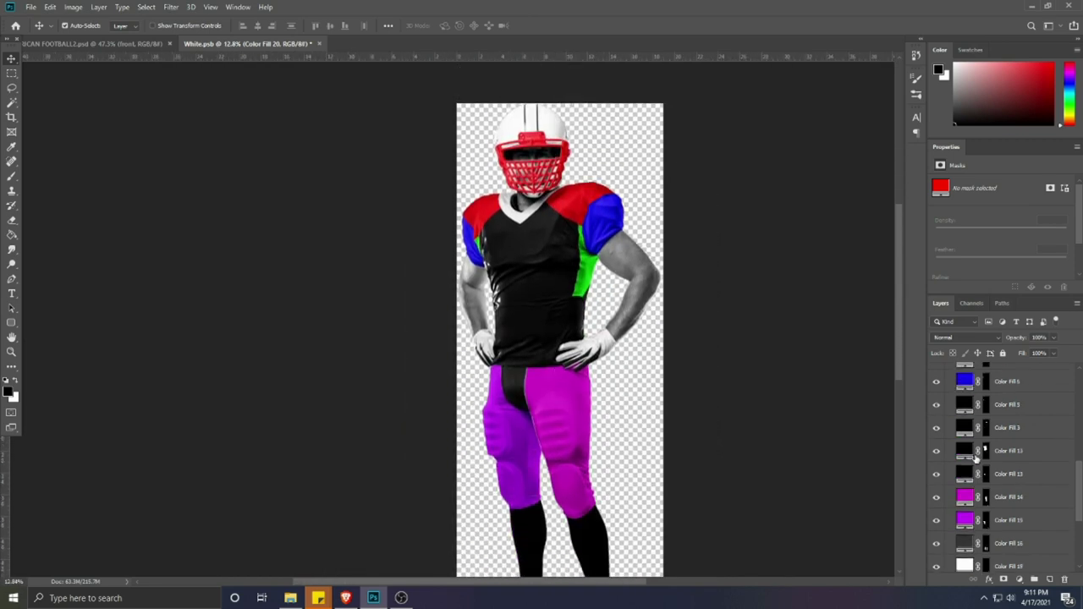
pyautogui.click(949, 455)
pyautogui.click(1011, 495)
pyautogui.click(12, 322)
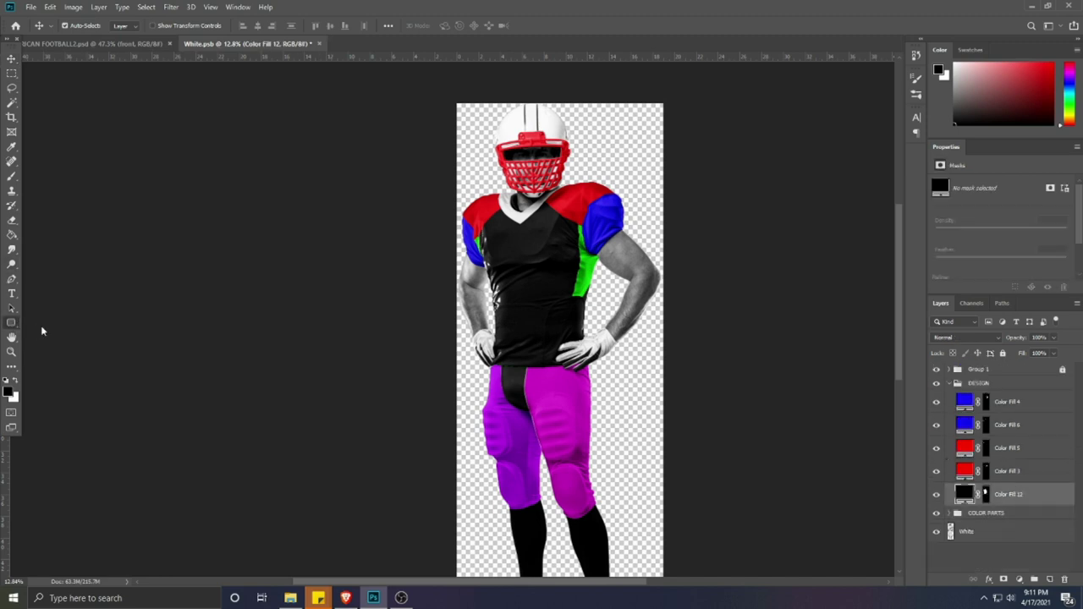
pyautogui.scroll(1, 475, 239)
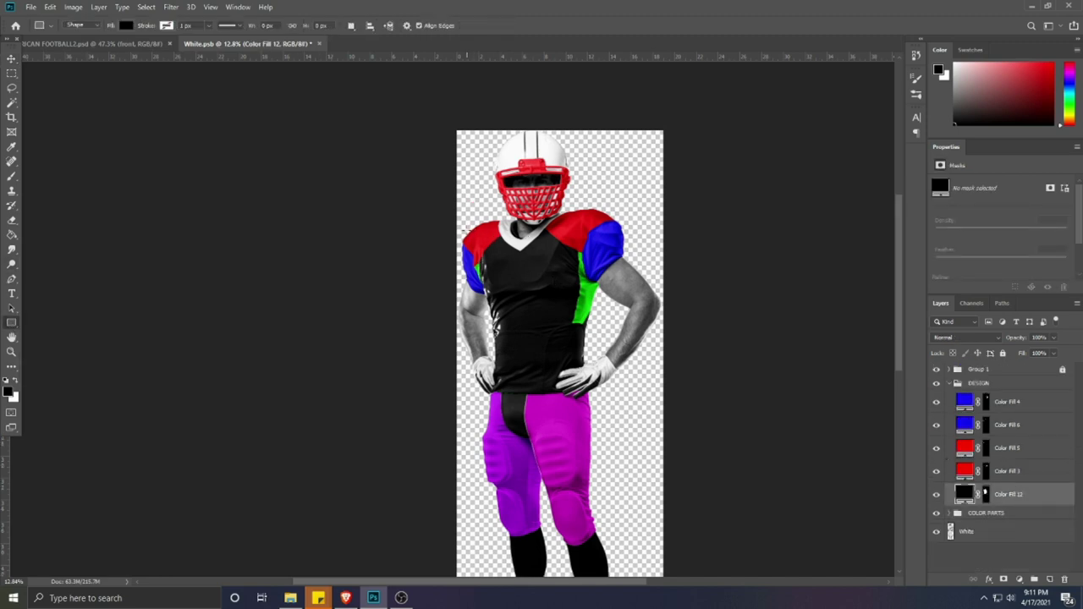
pyautogui.moveTo(472, 226); pyautogui.dragTo(601, 398)
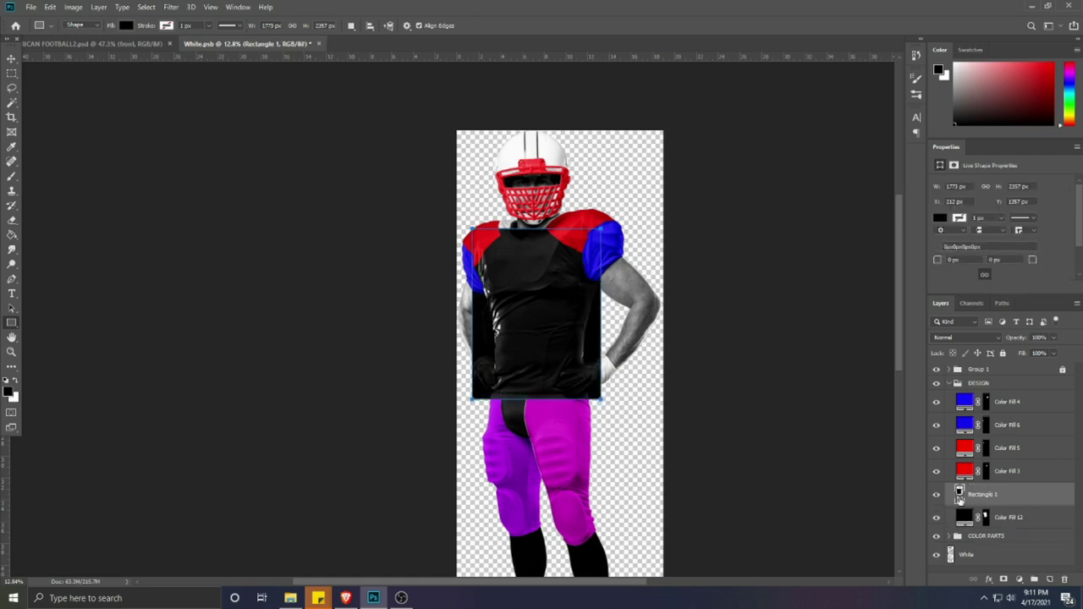
# Step: Recolour the rectangle over the torso bright green
pyautogui.doubleClick(960, 497)
pyautogui.click(825, 484)
pyautogui.click(806, 395)
pyautogui.click(911, 388)
# Step: Convert the Rectangle 1 layer to a smart object and open its contents for editing
pyautogui.rightClick(1014, 496)
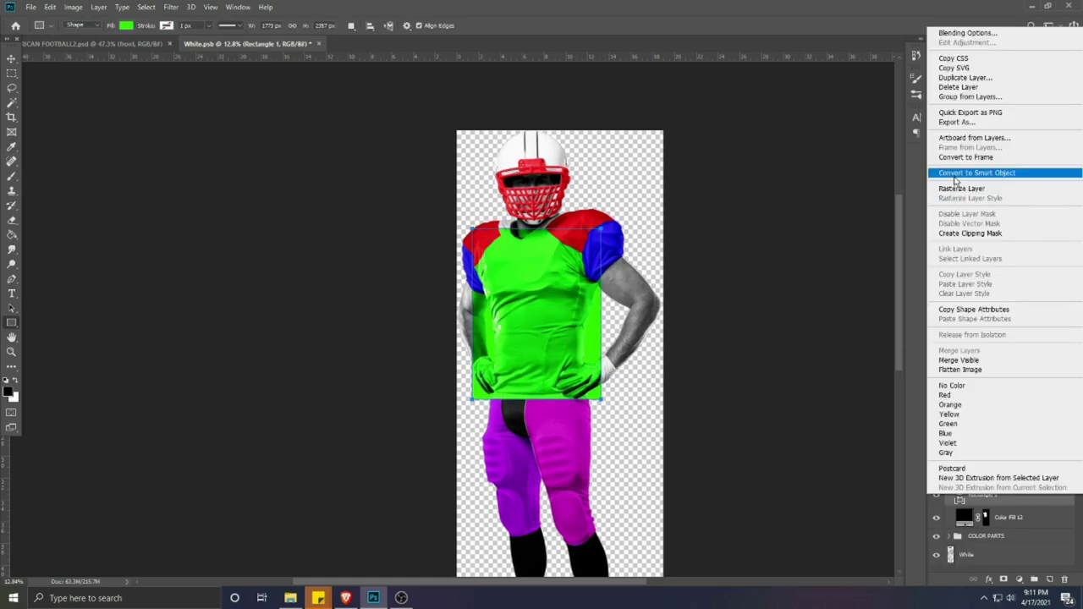
pyautogui.click(973, 173)
pyautogui.doubleClick(960, 496)
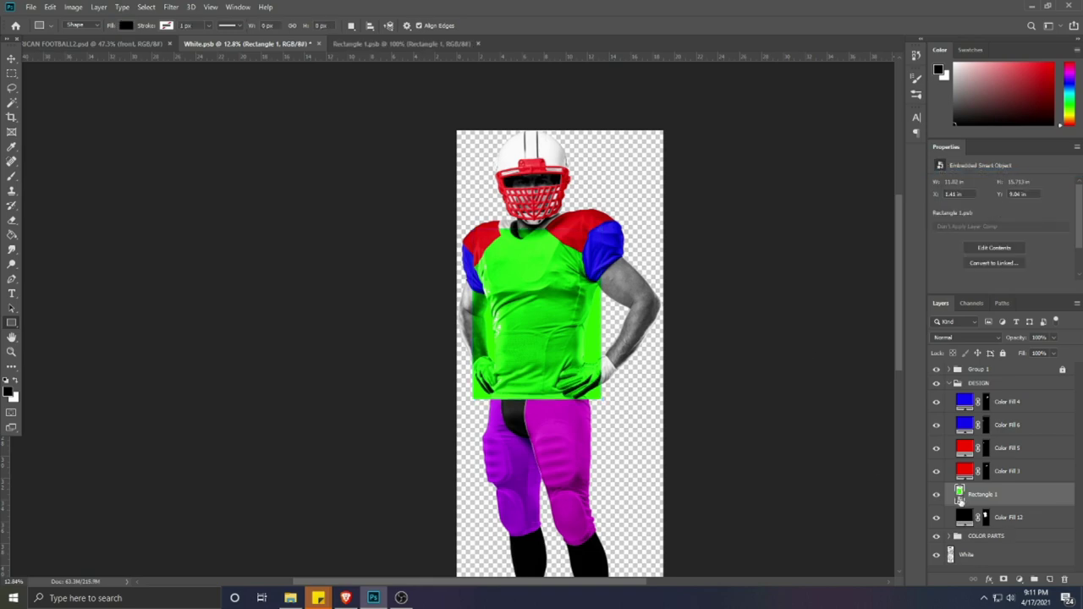
# Step: Open the SHORT.psd mockup from the MOCK POSTER folder on the ssd (D:) drive
pyautogui.click(290, 597)
pyautogui.click(403, 163)
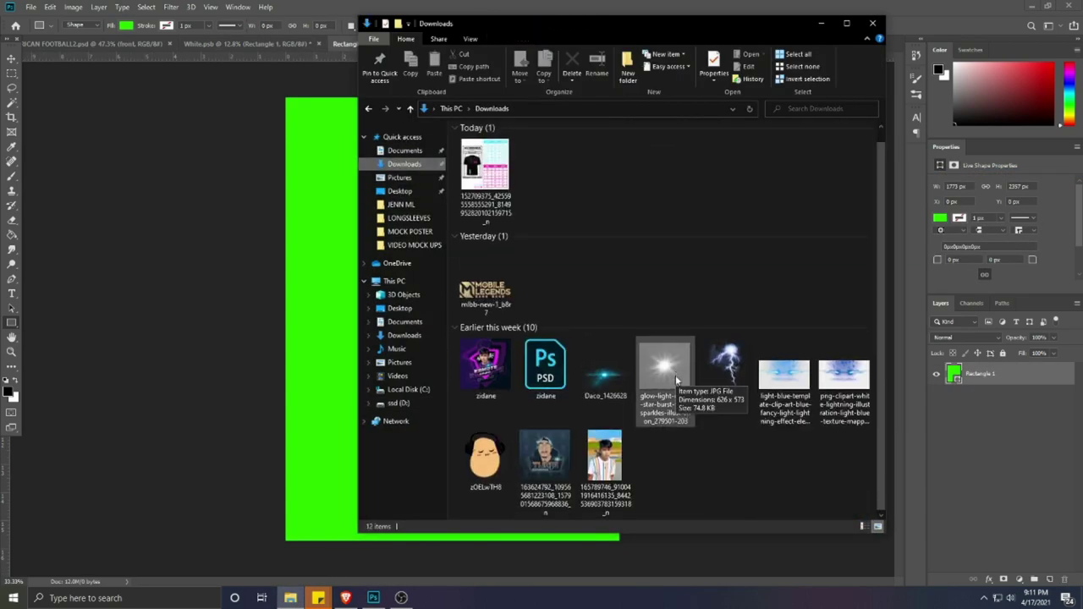
pyautogui.click(371, 109)
pyautogui.scroll(-5, 754, 354)
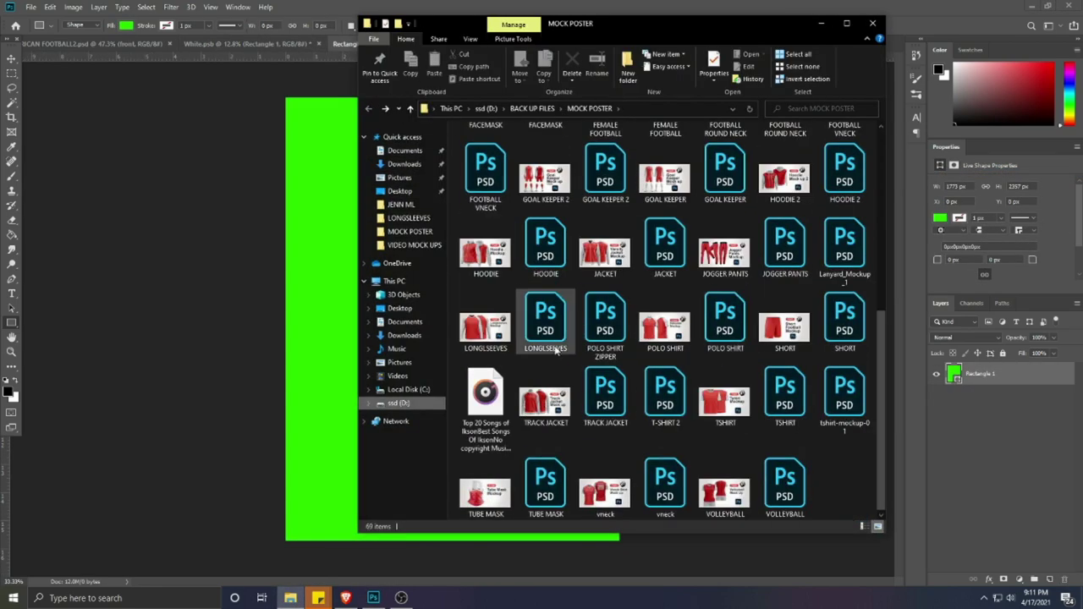
pyautogui.doubleClick(847, 326)
# Step: Arrange the open documents so SHORT.psd and Rectangle 1.psb are shown side by side
pyautogui.click(238, 7)
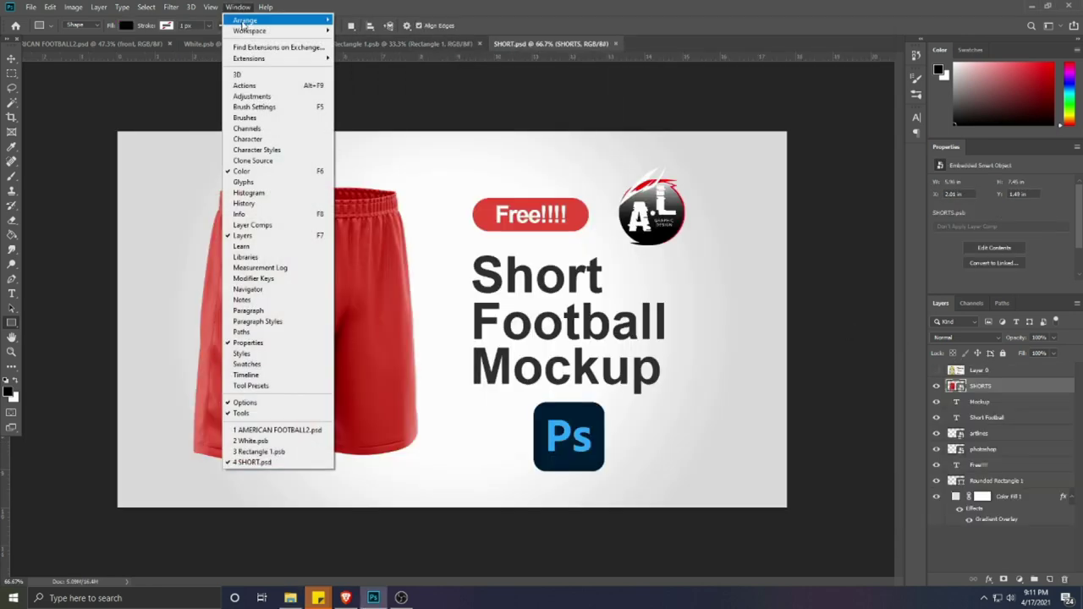
pyautogui.moveTo(253, 19)
pyautogui.click(366, 53)
pyautogui.click(147, 290)
pyautogui.press('Escape')
pyautogui.press('v')
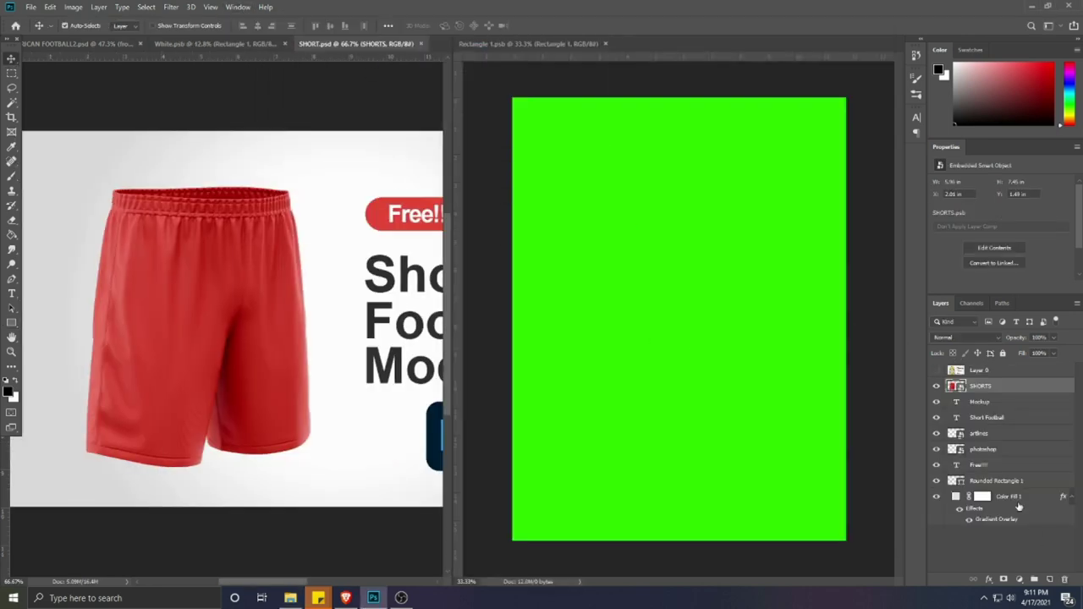
# Step: Open the SHORTS smart object and its left design smart object, and copy the ADD YOUR DESIGN layer into Rectangle 1.psb
pyautogui.doubleClick(956, 386)
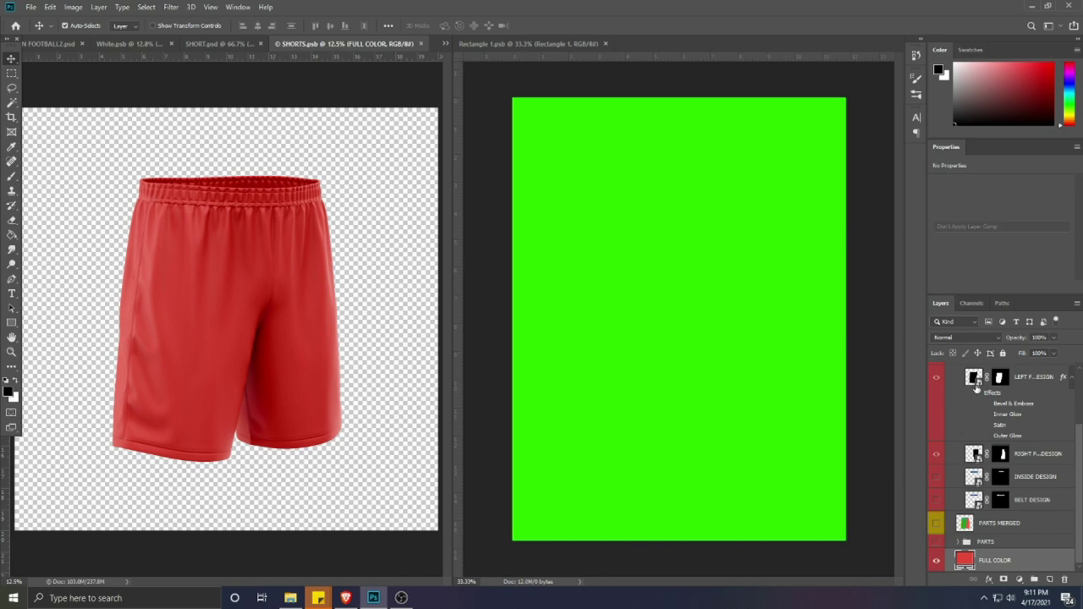
pyautogui.doubleClick(976, 387)
pyautogui.click(1004, 399)
pyautogui.moveTo(1004, 399); pyautogui.dragTo(629, 323)
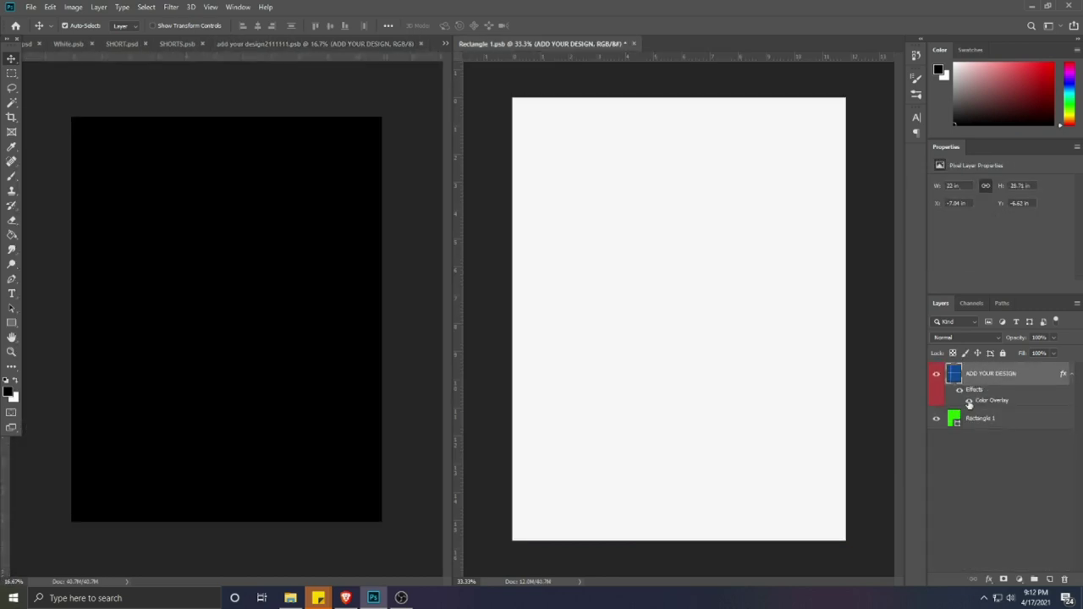
# Step: Hide the ADD YOUR DESIGN layer's effects and scale its blue grid to 54.74% to fit the Rectangle 1.psb canvas
pyautogui.scroll(-5, 723, 330)
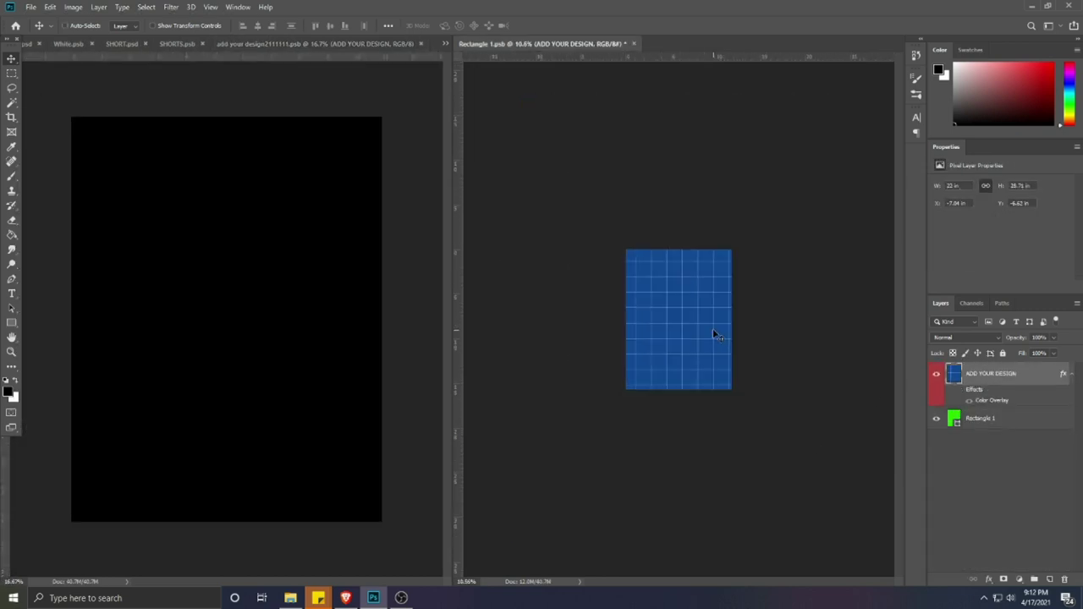
pyautogui.hotkey('ctrl', 't')
pyautogui.moveTo(663, 191); pyautogui.dragTo(663, 247)
pyautogui.moveTo(661, 445); pyautogui.dragTo(669, 362)
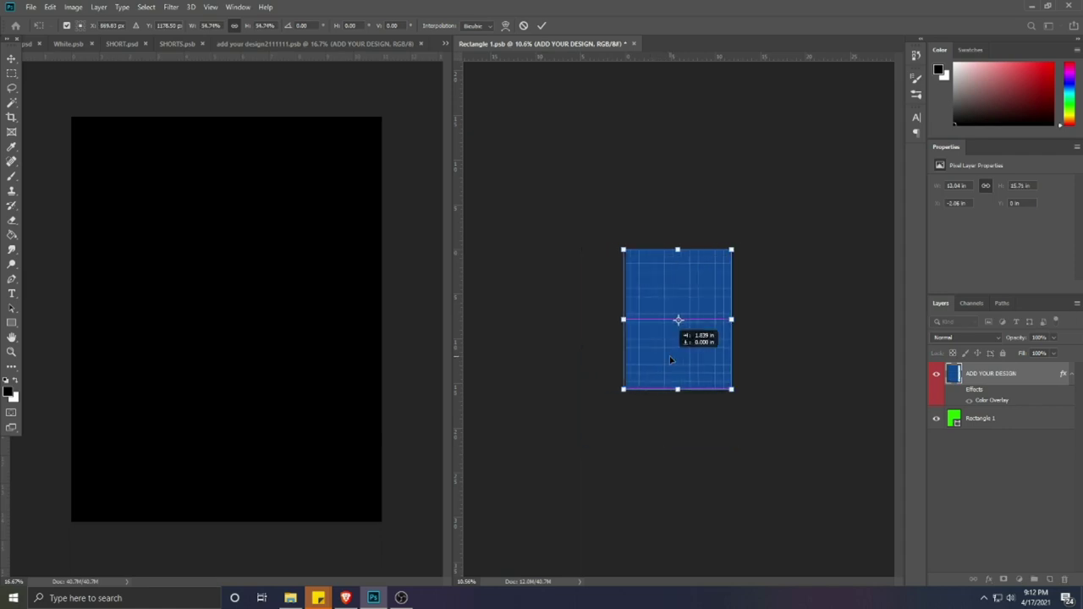
pyautogui.press('Return')
# Step: Close the shorts mockup and its two opened smart-object documents
pyautogui.click(421, 44)
pyautogui.click(421, 44)
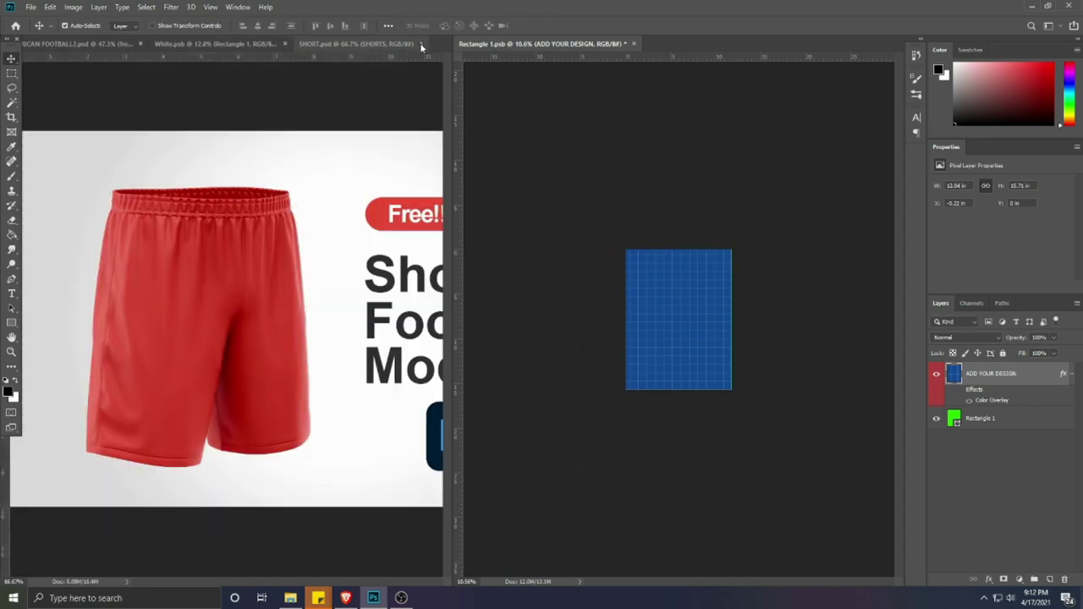
pyautogui.click(423, 44)
# Step: Place a vertical guide at the horizontal centre of the Rectangle 1.psb canvas
pyautogui.scroll(4, 711, 340)
pyautogui.press('u')
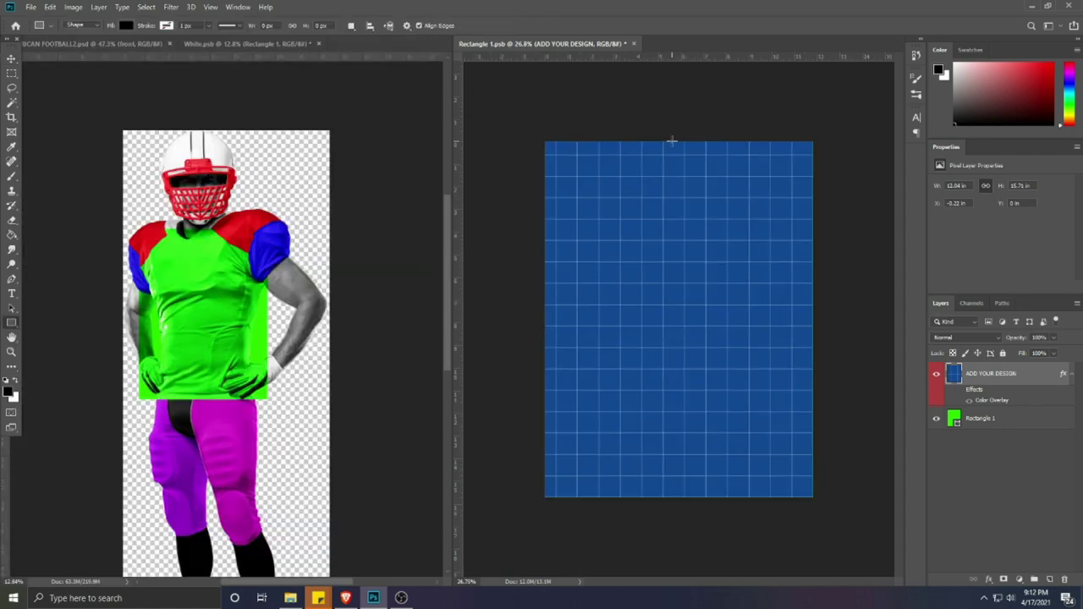
pyautogui.click(1004, 423)
pyautogui.moveTo(458, 392); pyautogui.dragTo(679, 392)
pyautogui.press('v')
# Step: Nudge the ADD YOUR DESIGN grid sideways to even out its lines around the centre guide while covering the canvas
pyautogui.click(712, 379)
pyautogui.hotkey('shift', 'Left')
pyautogui.hotkey('shift', 'Left')
pyautogui.hotkey('shift', 'Left')
pyautogui.hotkey('shift', 'Left')
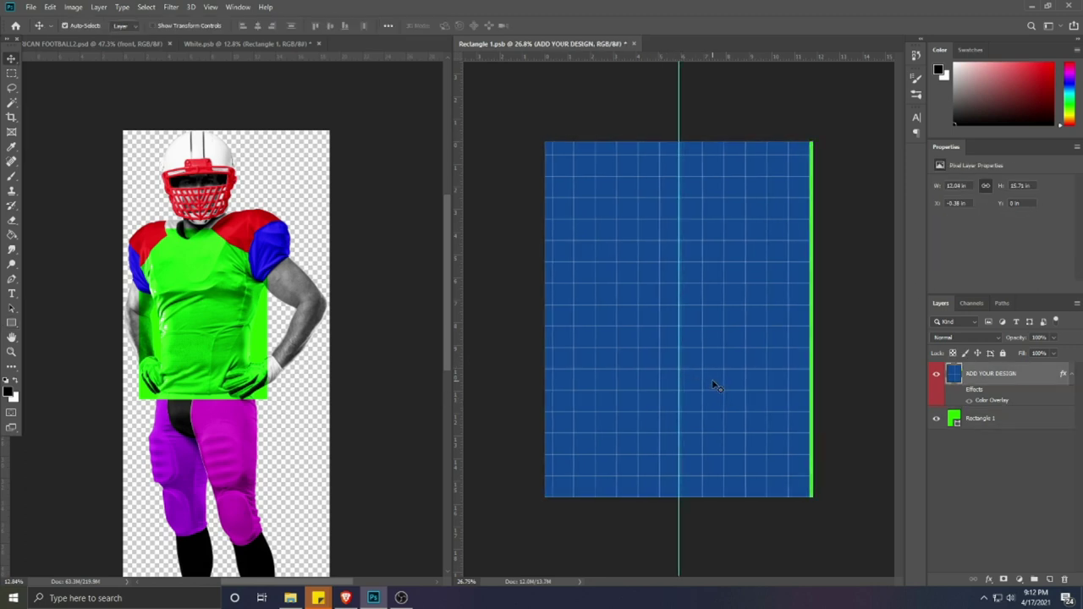
pyautogui.hotkey('shift', 'Right')
pyautogui.hotkey('shift', 'Right')
pyautogui.hotkey('shift', 'Right')
pyautogui.hotkey('shift', 'Right')
pyautogui.hotkey('shift', 'Right')
pyautogui.hotkey('shift', 'Right')
pyautogui.hotkey('shift', 'Right')
pyautogui.hotkey('shift', 'Right')
pyautogui.hotkey('shift', 'Right')
pyautogui.hotkey('shift', 'Left')
pyautogui.hotkey('shift', 'Left')
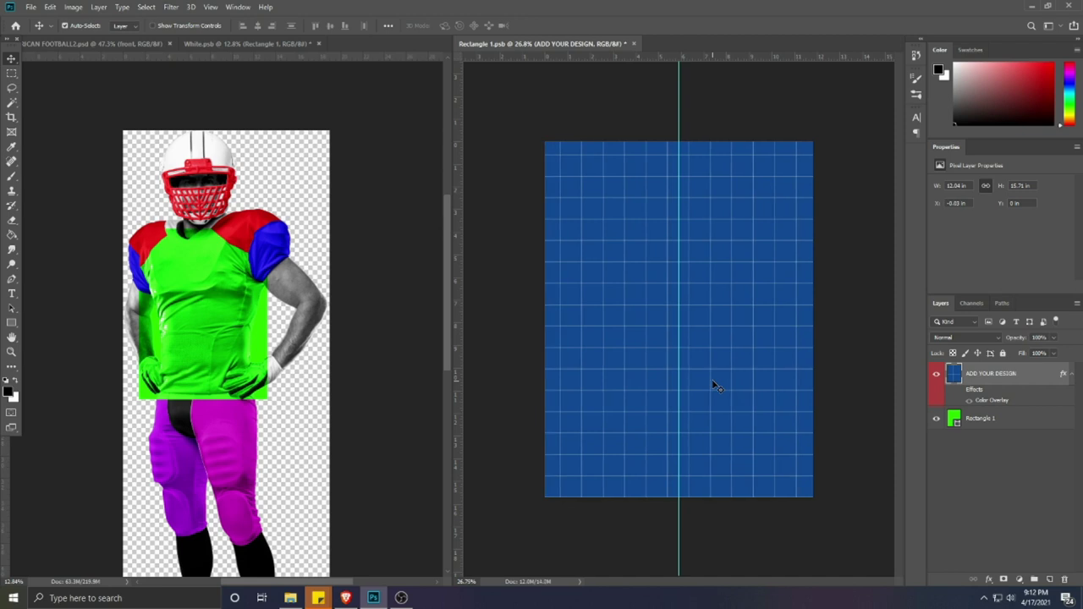
pyautogui.hotkey('shift', 'Right')
# Step: Draw a narrow vertical rectangle of about 53 × 2365 px down the middle of the blue grid
pyautogui.click(12, 73)
pyautogui.press('u')
pyautogui.moveTo(669, 141); pyautogui.dragTo(681, 497)
pyautogui.click(953, 442)
# Step: Recolour the narrow rectangle bright green and centre it on the vertical guide
pyautogui.doubleClick(955, 377)
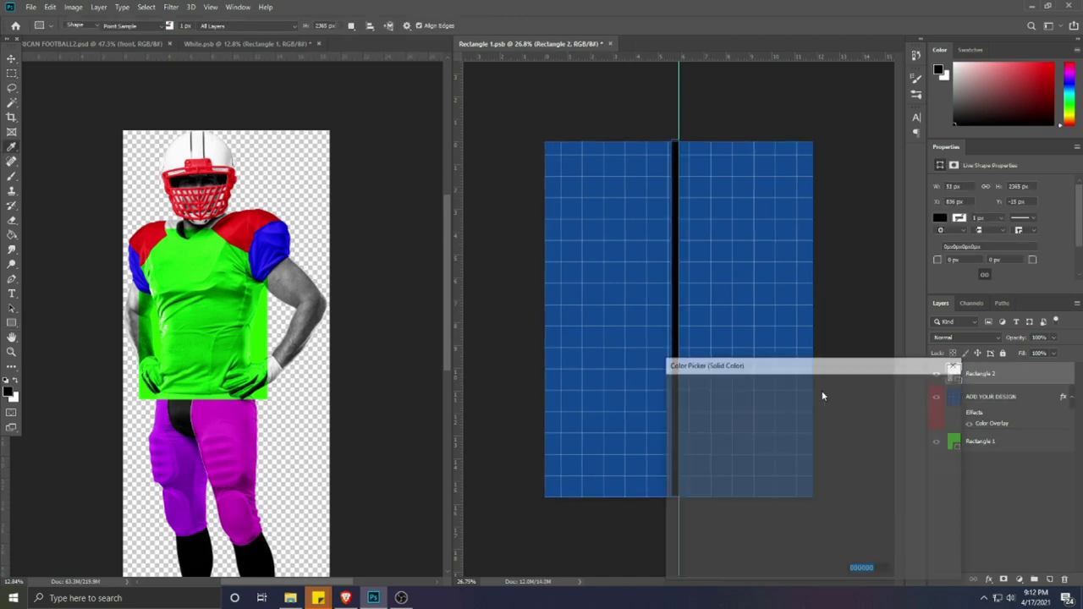
pyautogui.click(826, 485)
pyautogui.moveTo(792, 440); pyautogui.dragTo(814, 390)
pyautogui.press('Return')
pyautogui.press('v')
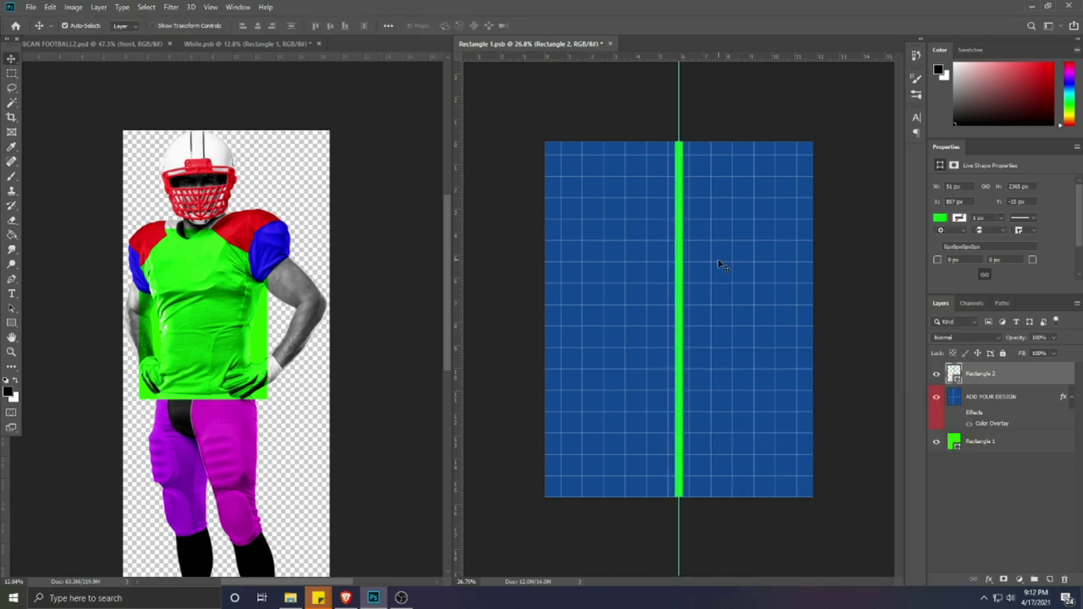
# Step: Save and close the Rectangle 1 smart-object contents to update the design on the jersey torso
pyautogui.hotkey('ctrl', 's')
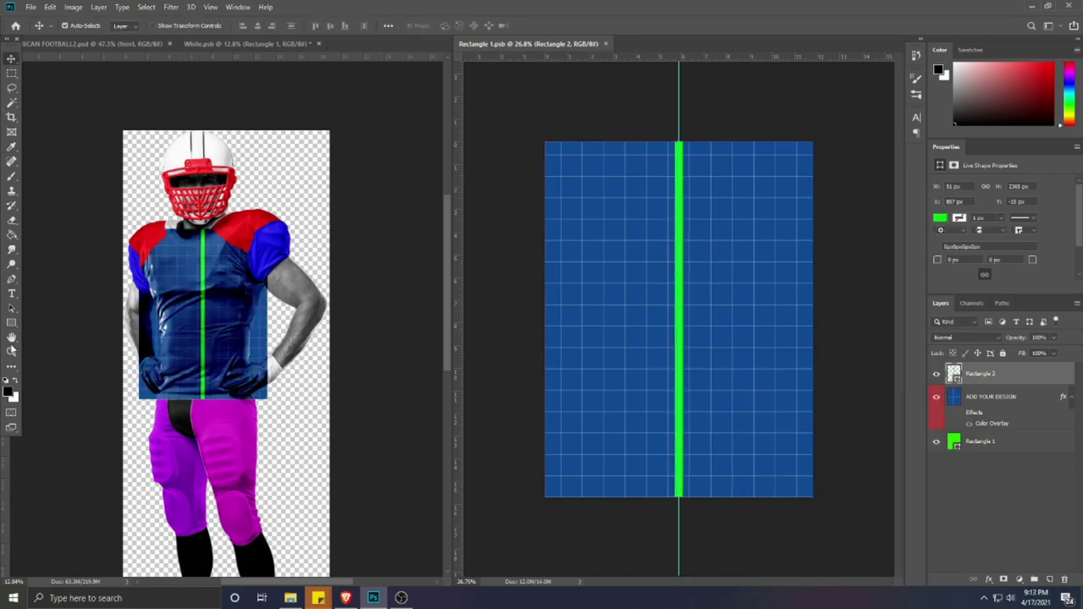
pyautogui.click(605, 45)
pyautogui.scroll(4, 553, 372)
pyautogui.scroll(-1, 353, 290)
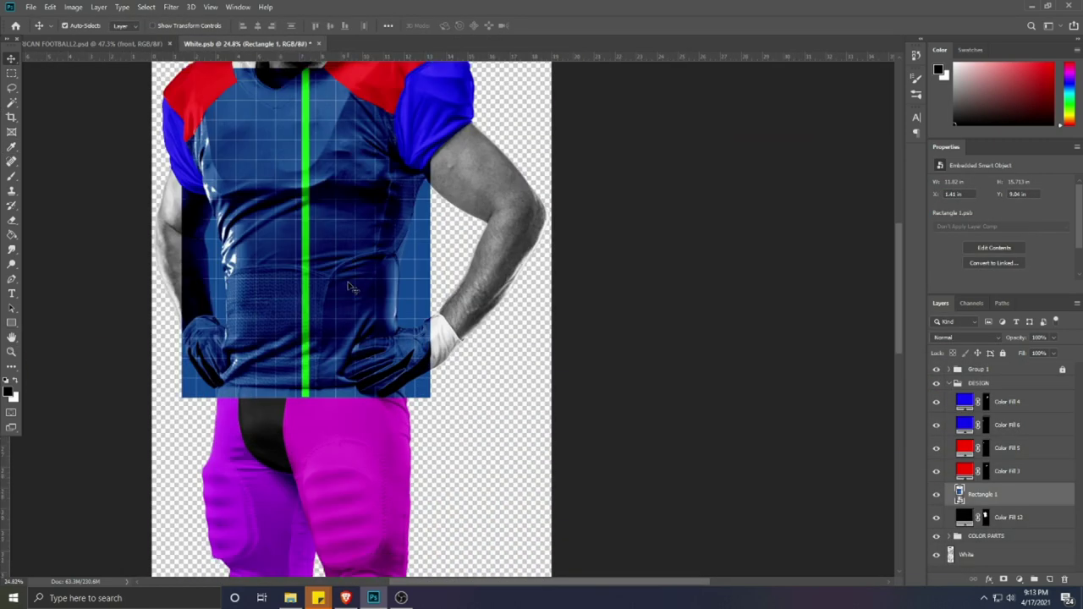
pyautogui.scroll(3, 353, 291)
# Step: Warp the Rectangle 1 smart object so its green centre stripe curves along the middle of the turned torso
pyautogui.hotkey('ctrl', 't')
pyautogui.rightClick(318, 281)
pyautogui.click(336, 360)
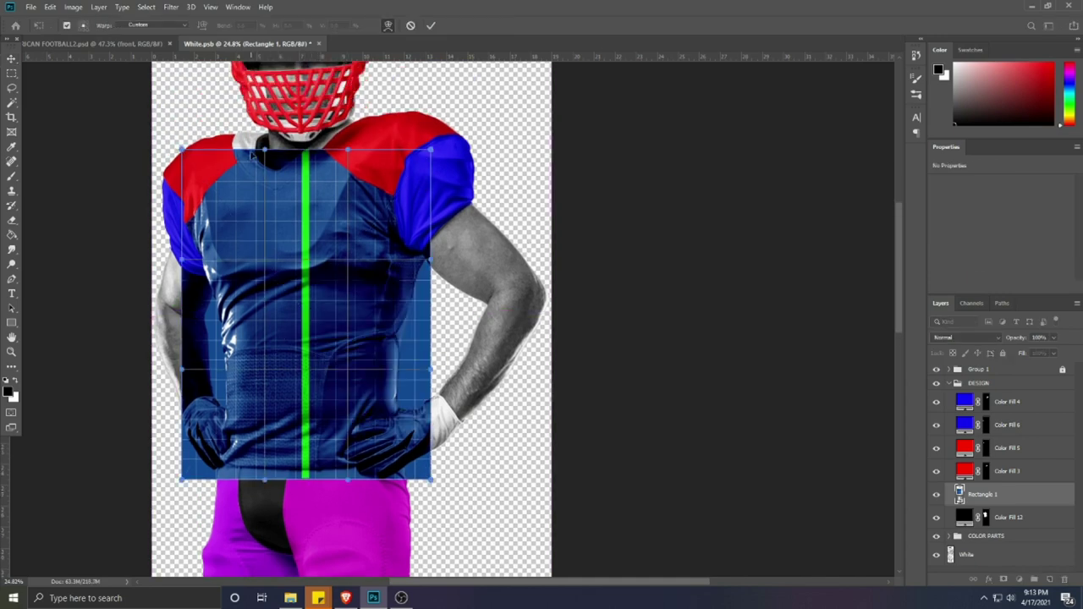
pyautogui.moveTo(264, 151); pyautogui.dragTo(235, 150)
pyautogui.moveTo(305, 360); pyautogui.dragTo(272, 296)
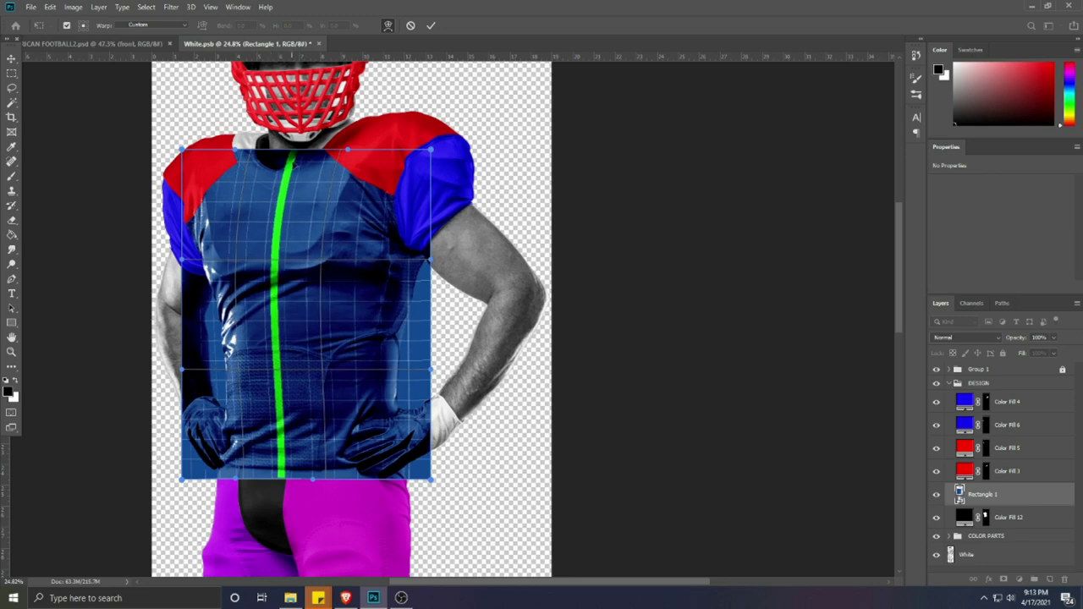
pyautogui.moveTo(348, 151); pyautogui.dragTo(312, 150)
# Step: Pull the warp's corners and side edges in to follow the outline of the jersey torso
pyautogui.moveTo(431, 151); pyautogui.dragTo(411, 148)
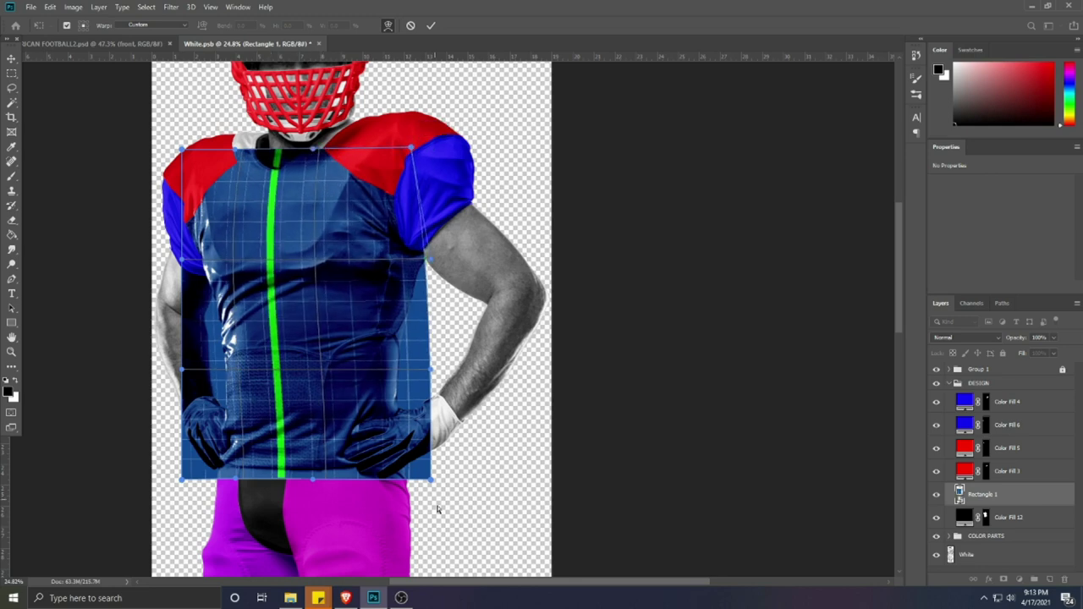
pyautogui.moveTo(431, 480); pyautogui.dragTo(407, 472)
pyautogui.moveTo(430, 370); pyautogui.dragTo(400, 368)
pyautogui.moveTo(429, 260); pyautogui.dragTo(447, 259)
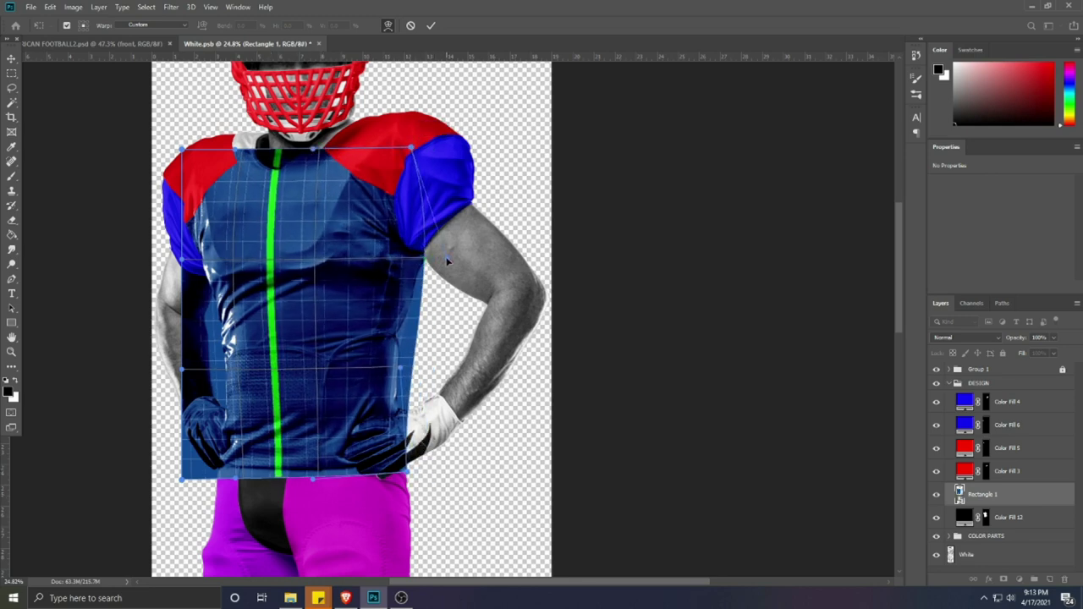
pyautogui.moveTo(182, 151); pyautogui.dragTo(193, 151)
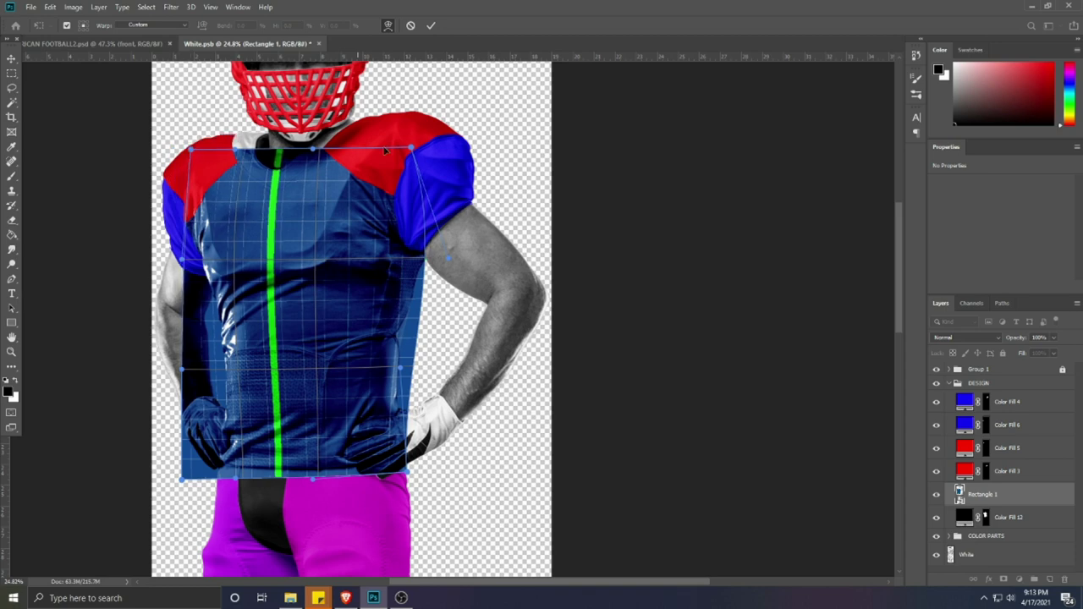
pyautogui.moveTo(182, 480); pyautogui.dragTo(206, 471)
# Step: Refine the curve of the green stripe and the hem within the warp, and apply it
pyautogui.moveTo(274, 445); pyautogui.dragTo(269, 446)
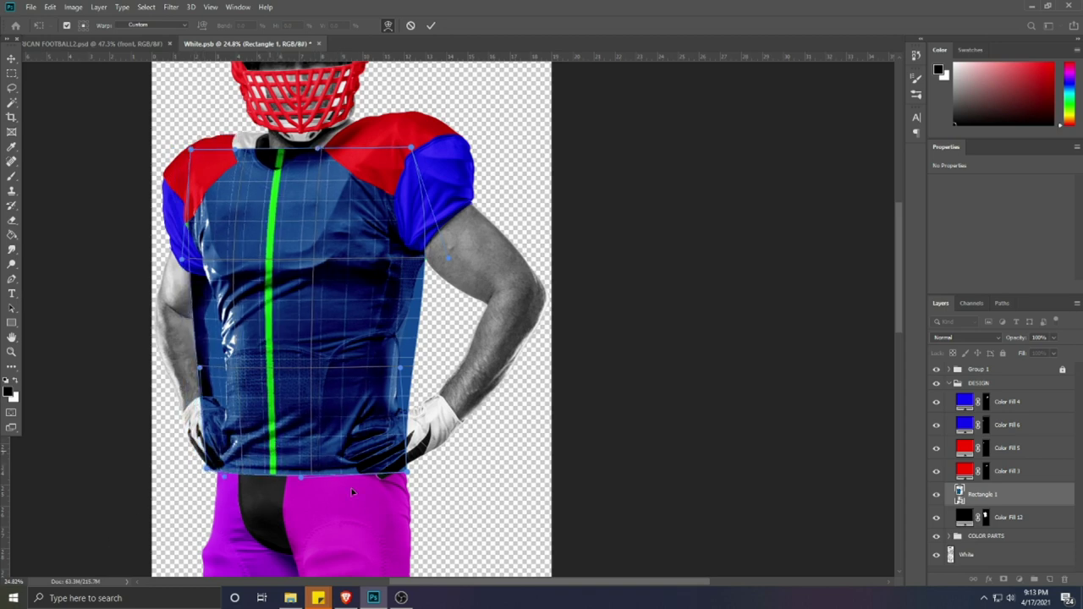
pyautogui.moveTo(201, 369); pyautogui.dragTo(193, 319)
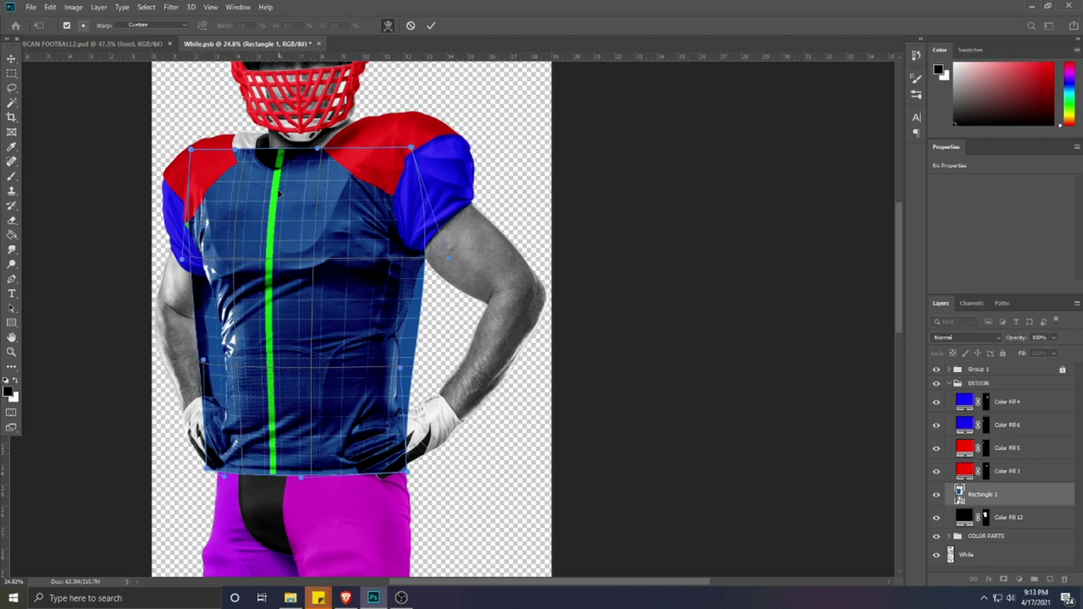
pyautogui.moveTo(245, 153); pyautogui.dragTo(230, 151)
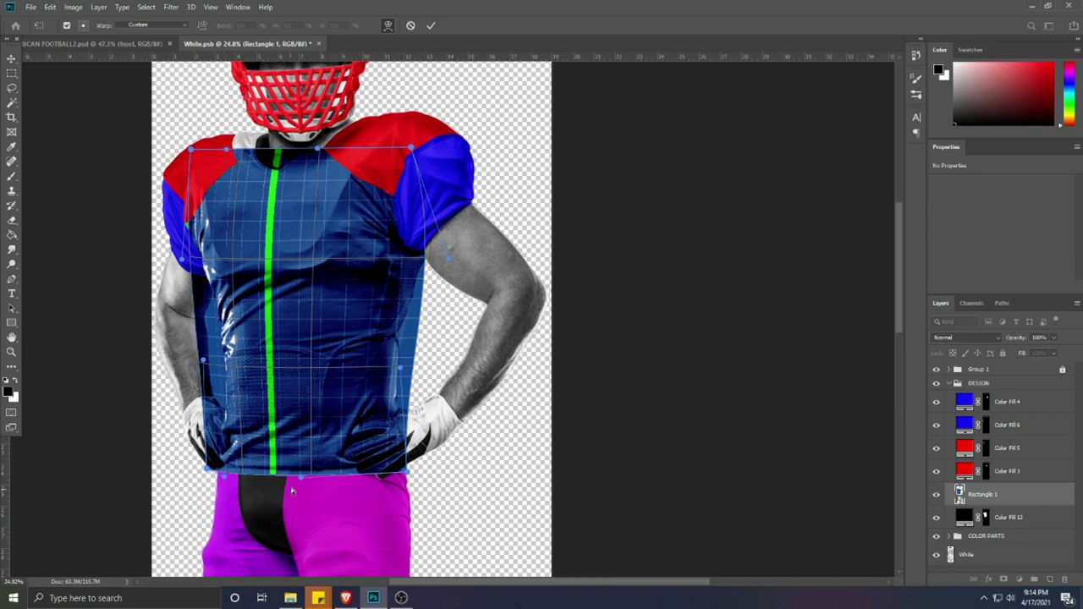
pyautogui.moveTo(292, 490)
pyautogui.mouseDown()
pyautogui.moveTo(309, 483)
pyautogui.moveTo(267, 474)
pyautogui.moveTo(284, 478)
pyautogui.mouseUp()
pyautogui.moveTo(265, 367); pyautogui.dragTo(266, 365)
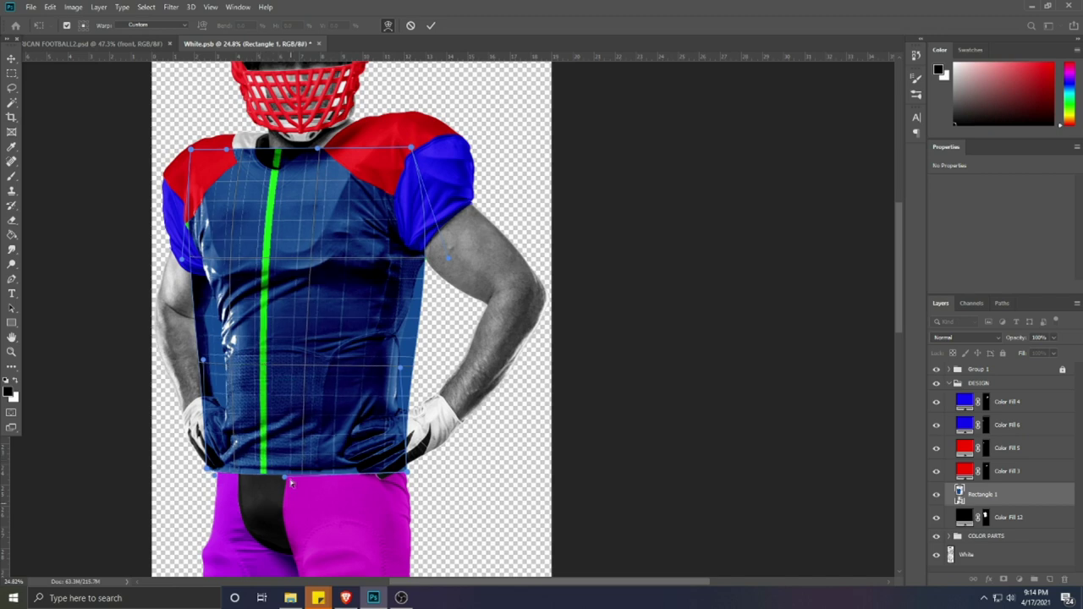
pyautogui.moveTo(228, 458); pyautogui.dragTo(228, 453)
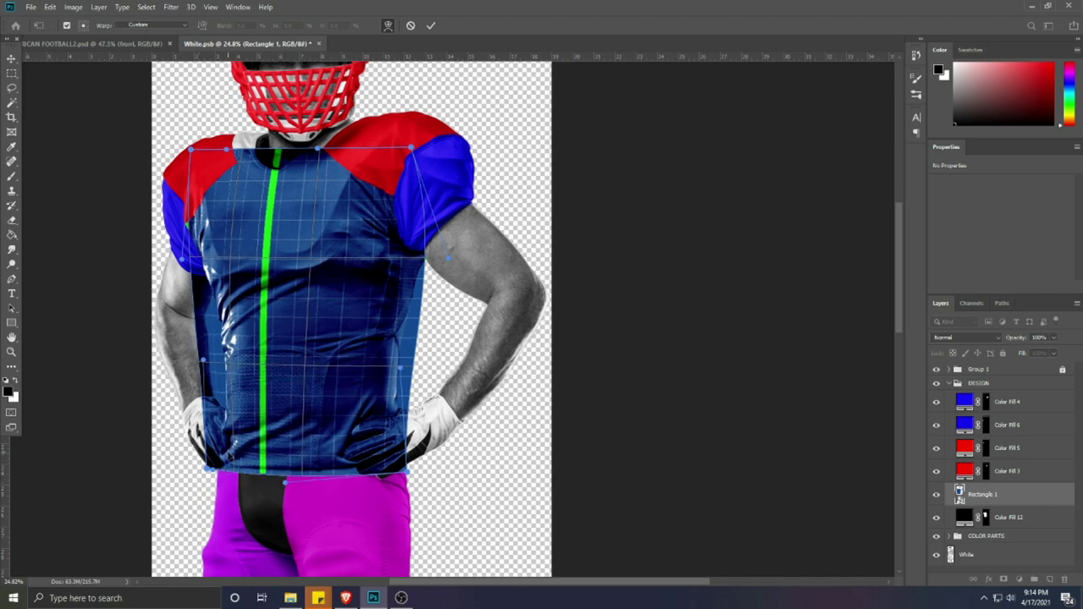
pyautogui.moveTo(355, 261); pyautogui.dragTo(354, 265)
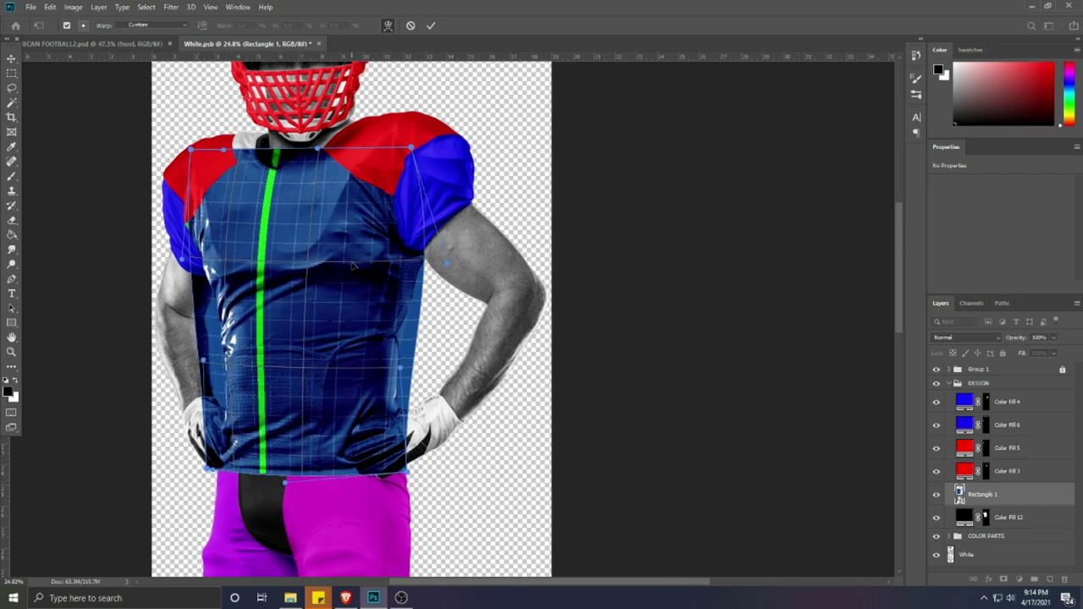
pyautogui.moveTo(445, 267); pyautogui.dragTo(450, 261)
pyautogui.click(432, 25)
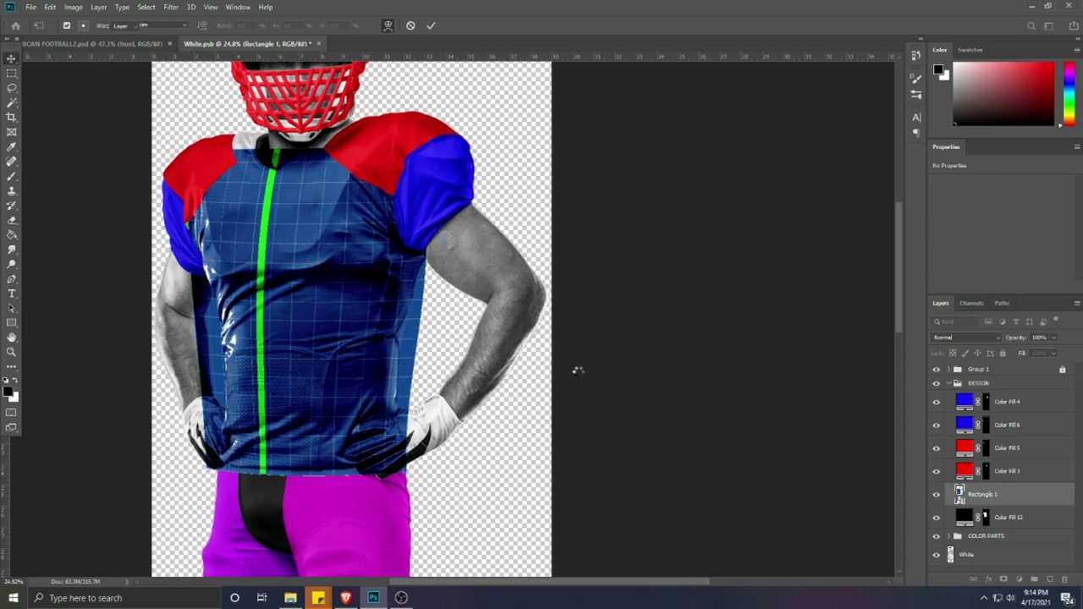
# Step: Mask Rectangle 1 to the jersey torso shape of Color Fill 12, and delete the Color Fill 12 layer
pyautogui.click(1003, 581)
pyautogui.hotkey('ctrl', 'i')
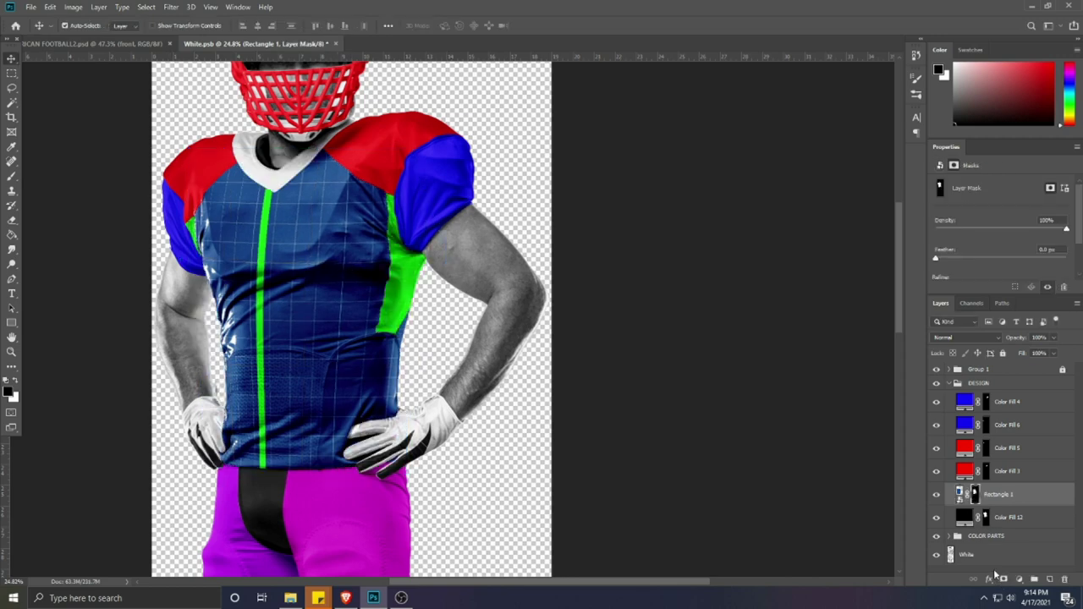
pyautogui.click(1009, 521)
pyautogui.press('Delete')
# Step: Warp Rectangle 1 again to shift the upper end of the green stripe to the point of the V-neck
pyautogui.hotkey('ctrl', 't')
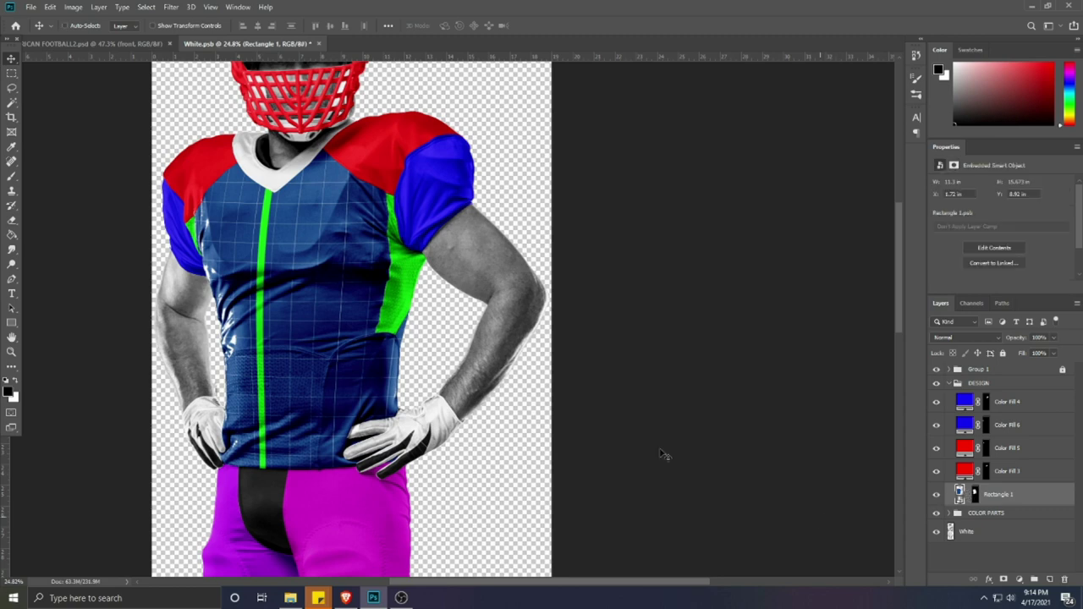
pyautogui.rightClick(356, 308)
pyautogui.click(368, 390)
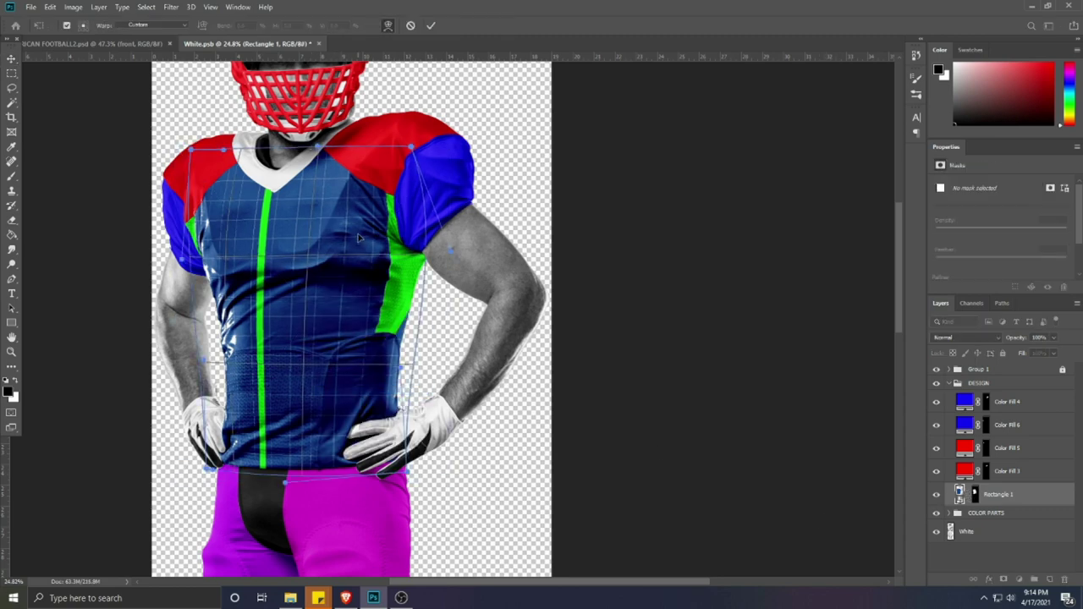
pyautogui.moveTo(237, 153); pyautogui.dragTo(320, 150)
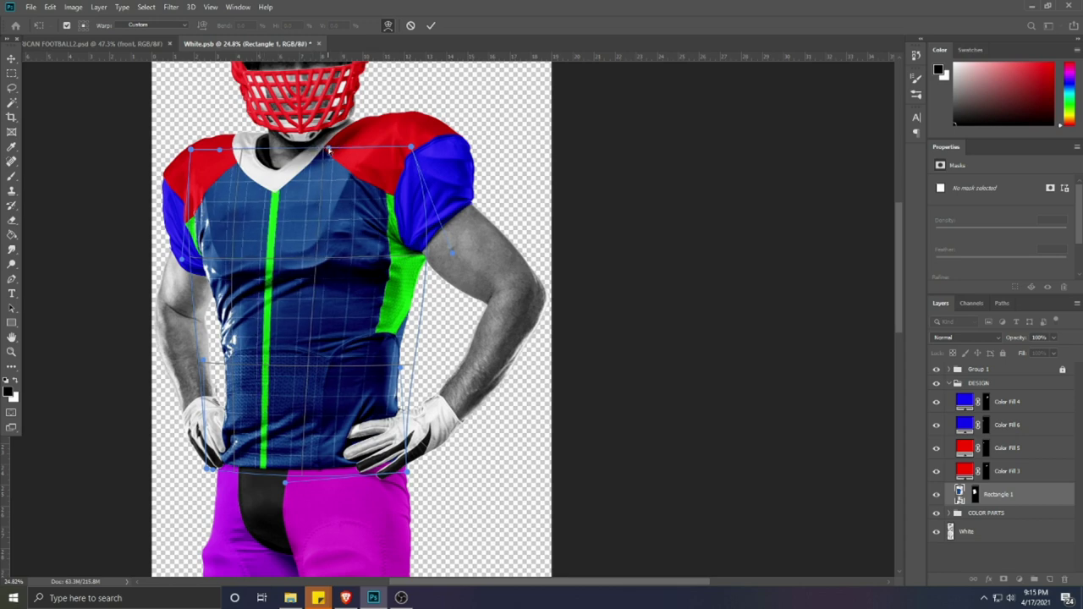
# Step: Widen the warp's upper corners towards both shoulders, even out its right edge and lower corners, and apply it
pyautogui.moveTo(411, 147); pyautogui.dragTo(417, 146)
pyautogui.moveTo(456, 252); pyautogui.dragTo(373, 251)
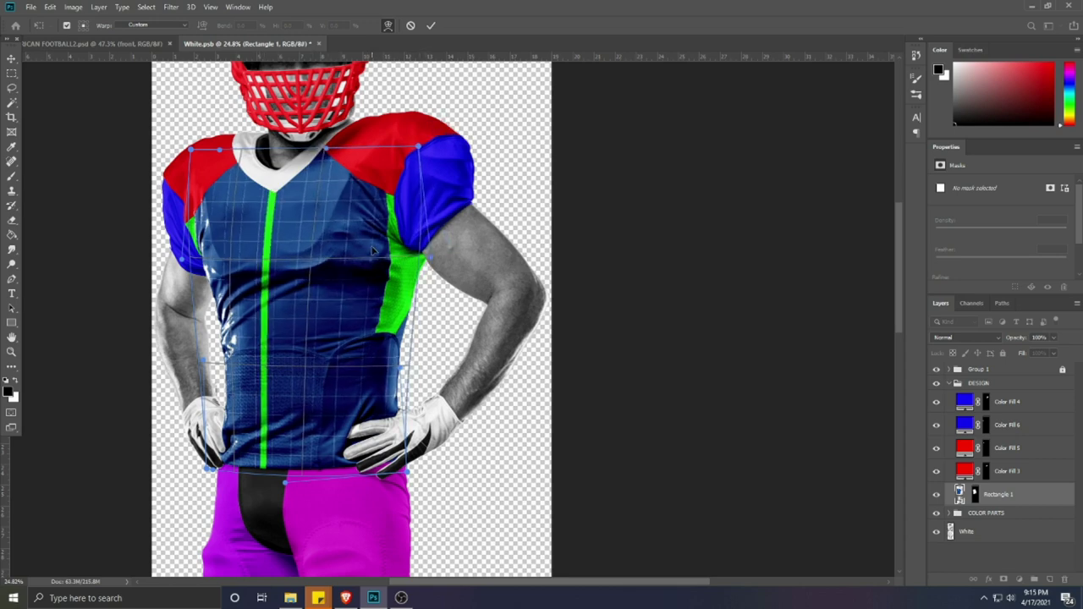
pyautogui.moveTo(423, 153); pyautogui.dragTo(433, 149)
pyautogui.moveTo(411, 365); pyautogui.dragTo(408, 373)
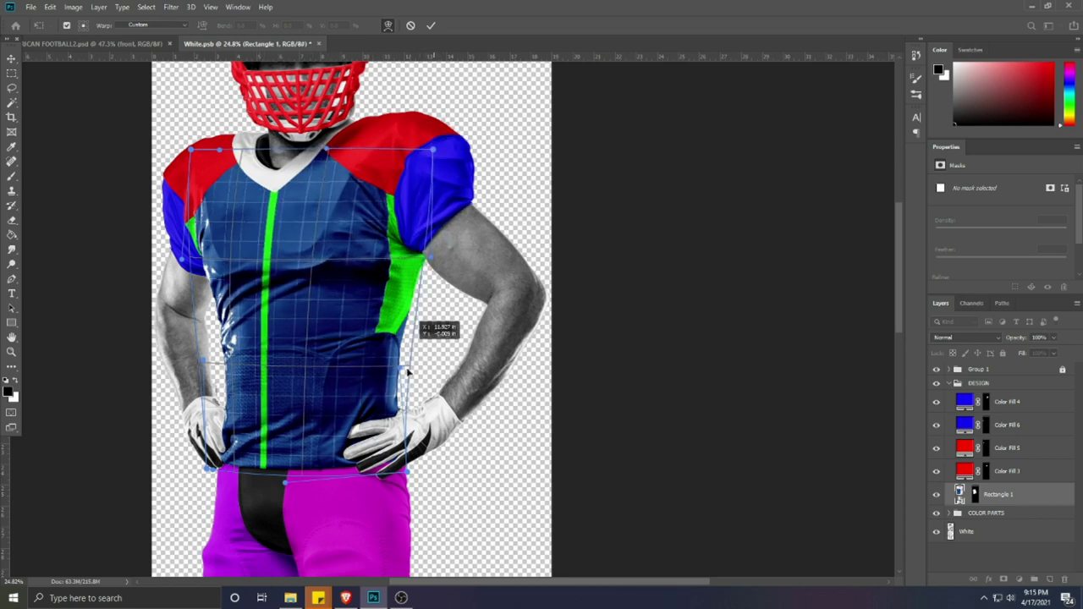
pyautogui.moveTo(191, 150); pyautogui.dragTo(172, 151)
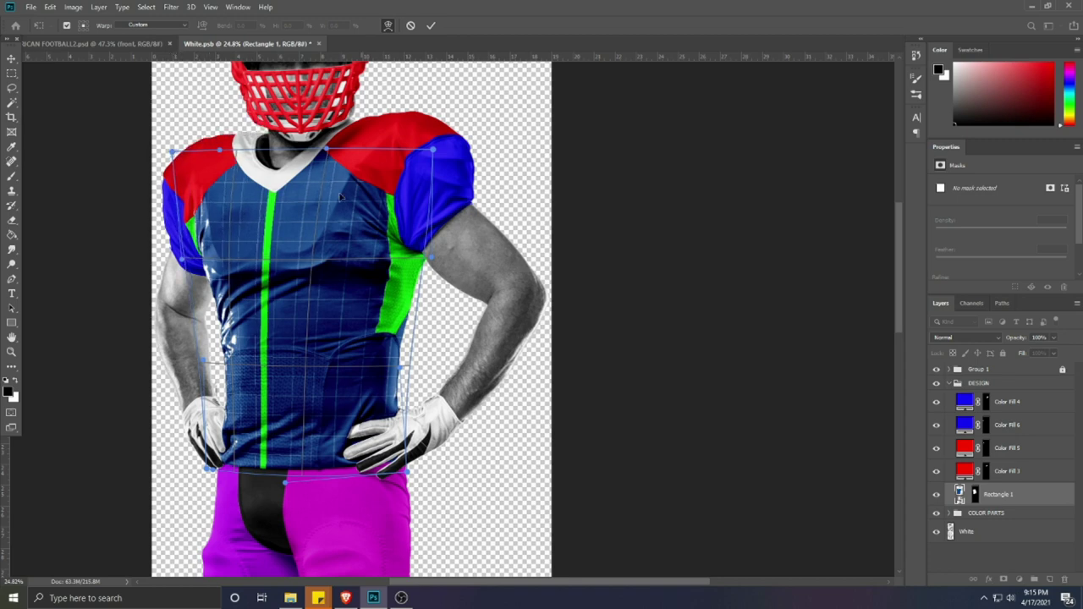
pyautogui.moveTo(406, 482); pyautogui.dragTo(417, 466)
pyautogui.moveTo(210, 469); pyautogui.dragTo(209, 470)
pyautogui.click(432, 26)
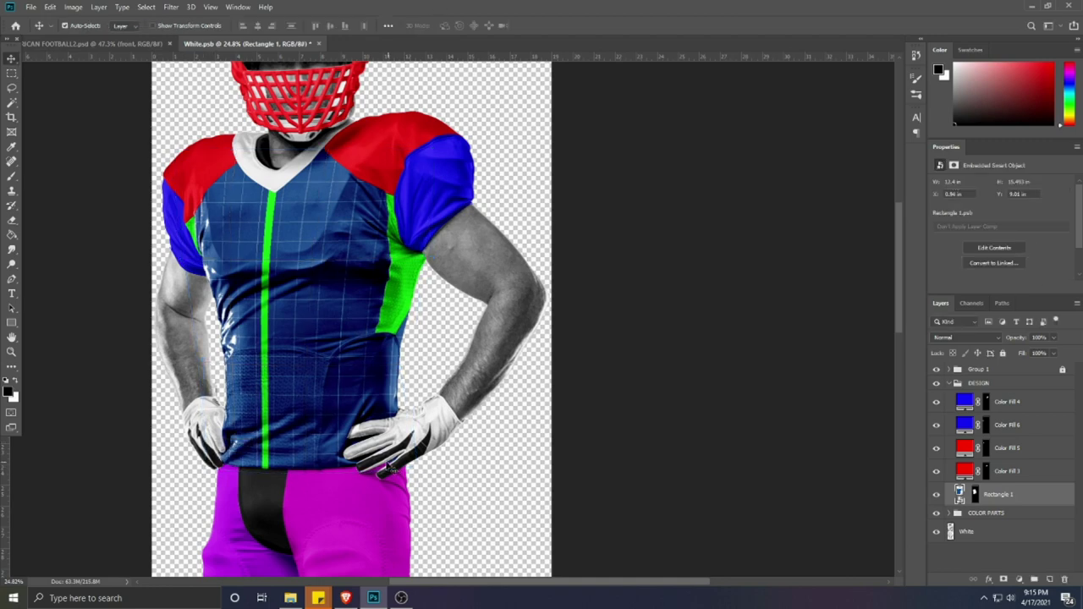
pyautogui.hotkey('ctrl', 't')
pyautogui.rightClick(319, 377)
pyautogui.click(347, 509)
pyautogui.rightClick(257, 422)
pyautogui.click(278, 497)
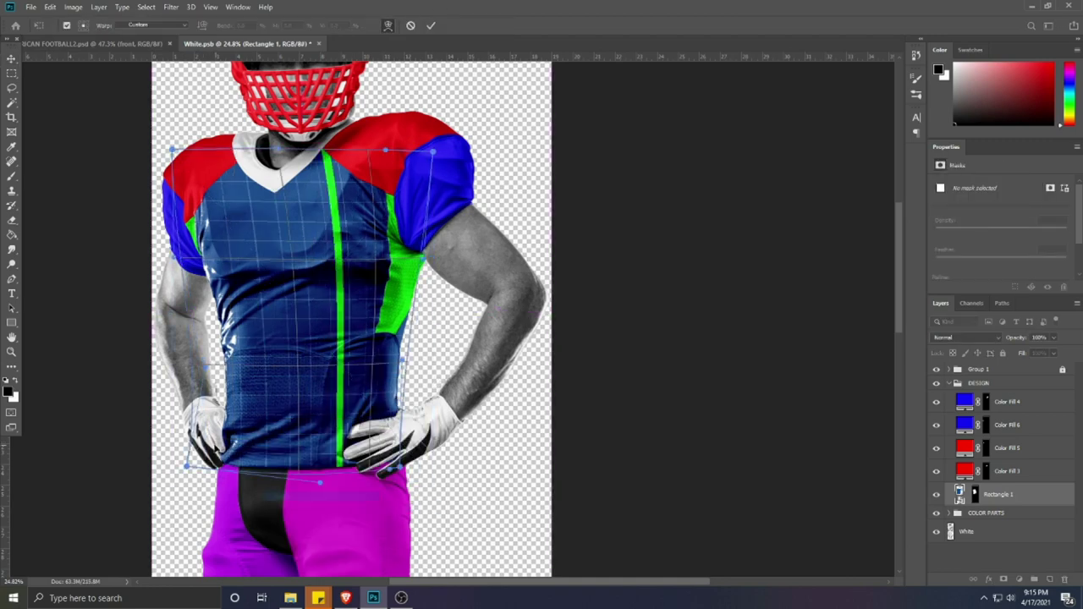
pyautogui.moveTo(187, 468); pyautogui.dragTo(210, 467)
pyautogui.click(411, 26)
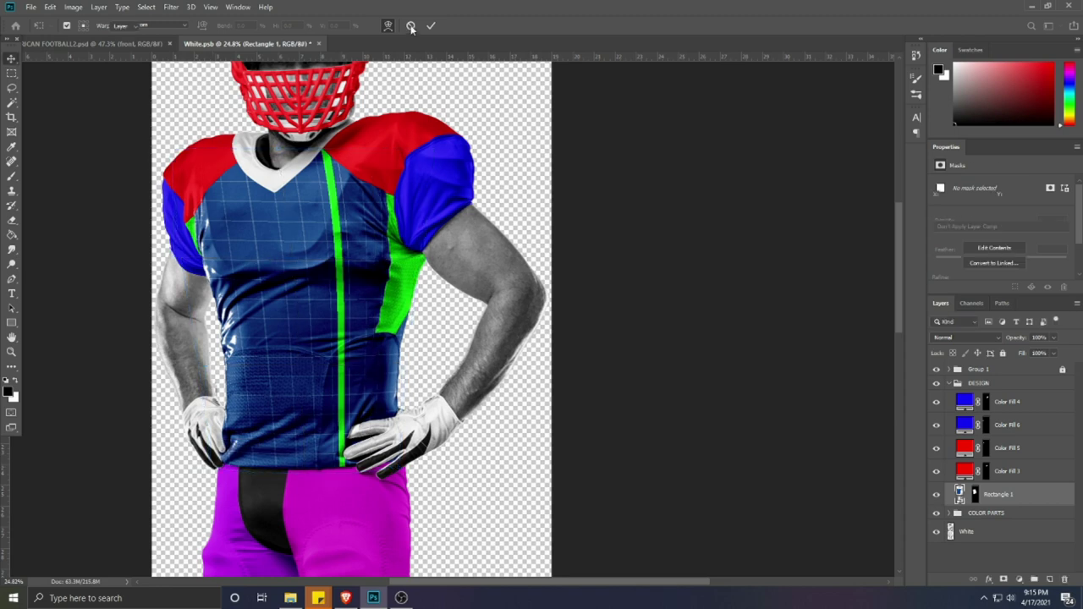
# Step: Warp Rectangle 1 again, pulling the lower-left corner and left edge inward and lowering the upper-left corner slightly, and apply it
pyautogui.hotkey('ctrl', 't')
pyautogui.rightClick(305, 369)
pyautogui.click(323, 447)
pyautogui.moveTo(206, 468); pyautogui.dragTo(214, 466)
pyautogui.moveTo(203, 361); pyautogui.dragTo(206, 341)
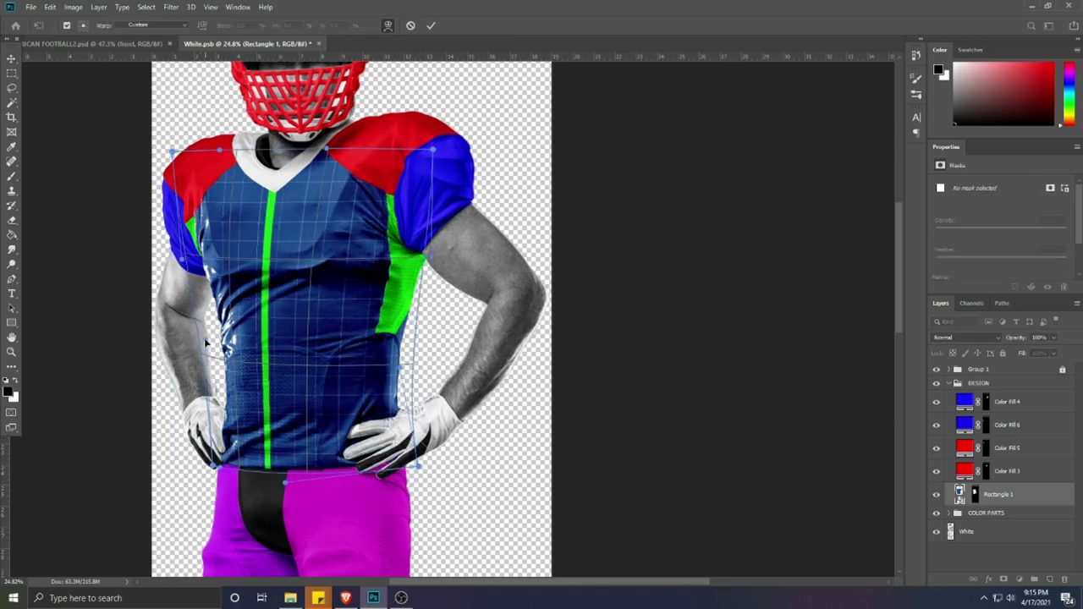
pyautogui.moveTo(218, 466); pyautogui.dragTo(221, 472)
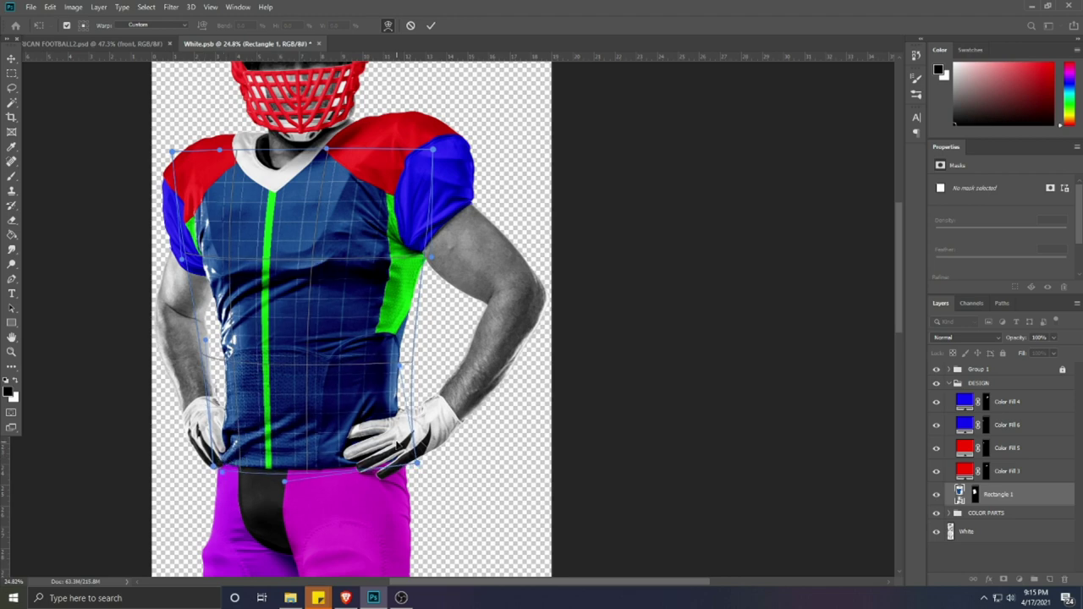
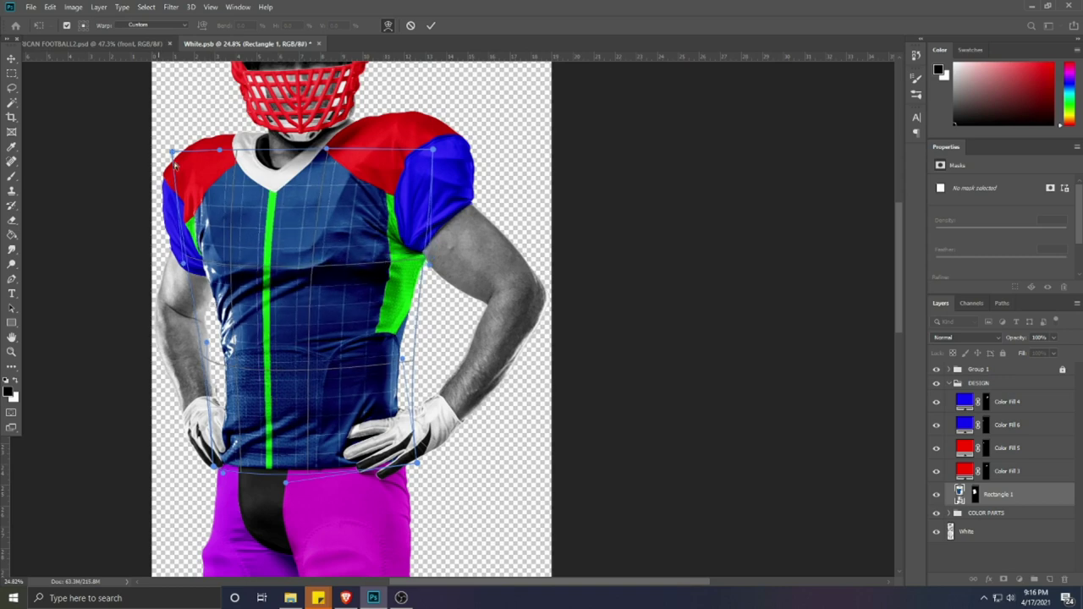
pyautogui.scroll(-5, 365, 319)
pyautogui.scroll(3, 293, 279)
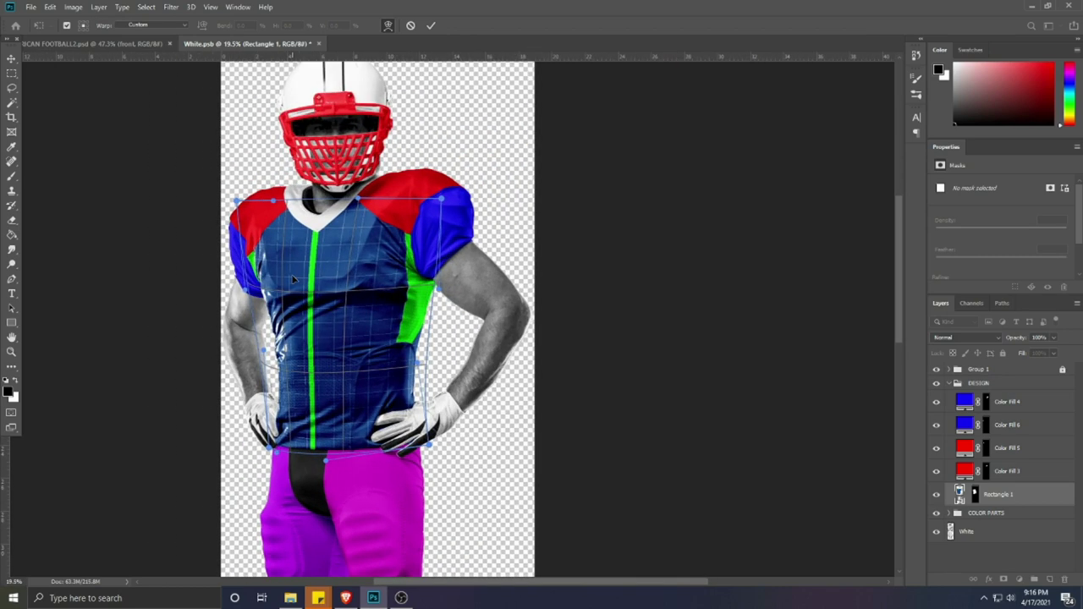
pyautogui.moveTo(237, 201); pyautogui.dragTo(238, 208)
pyautogui.click(430, 26)
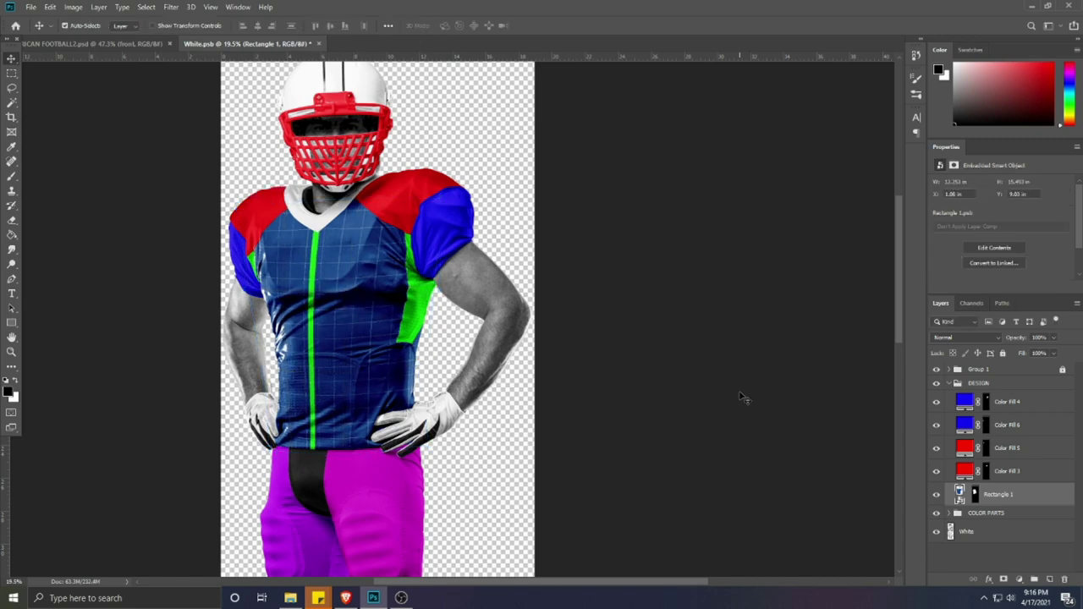
# Step: Warp the middle of Rectangle 1 to straighten the lower part of the green stripe, and apply it
pyautogui.hotkey('ctrl', 't')
pyautogui.rightClick(351, 381)
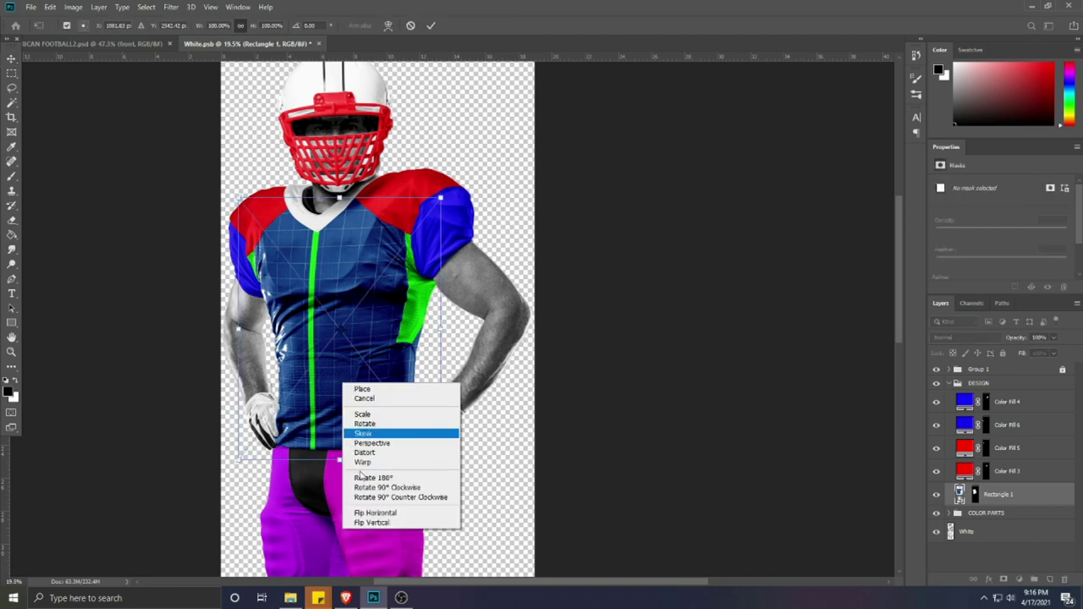
pyautogui.click(381, 467)
pyautogui.moveTo(308, 335); pyautogui.dragTo(314, 321)
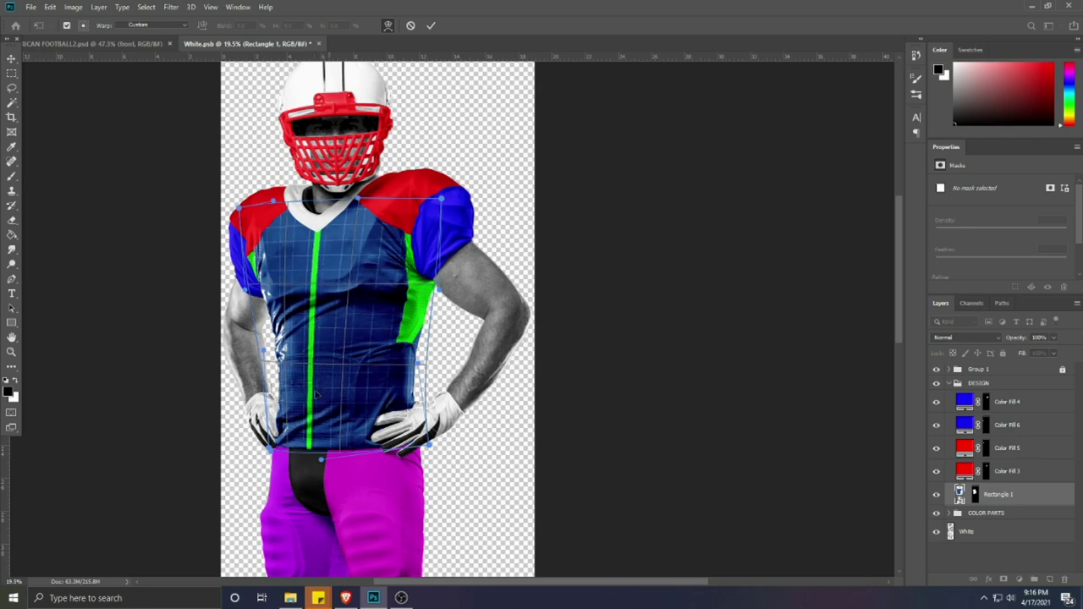
pyautogui.click(433, 28)
# Step: Warp Rectangle 1 once more, lowering the grid's side curves and nudging the lower-left corner outward, and apply it
pyautogui.hotkey('ctrl', 't')
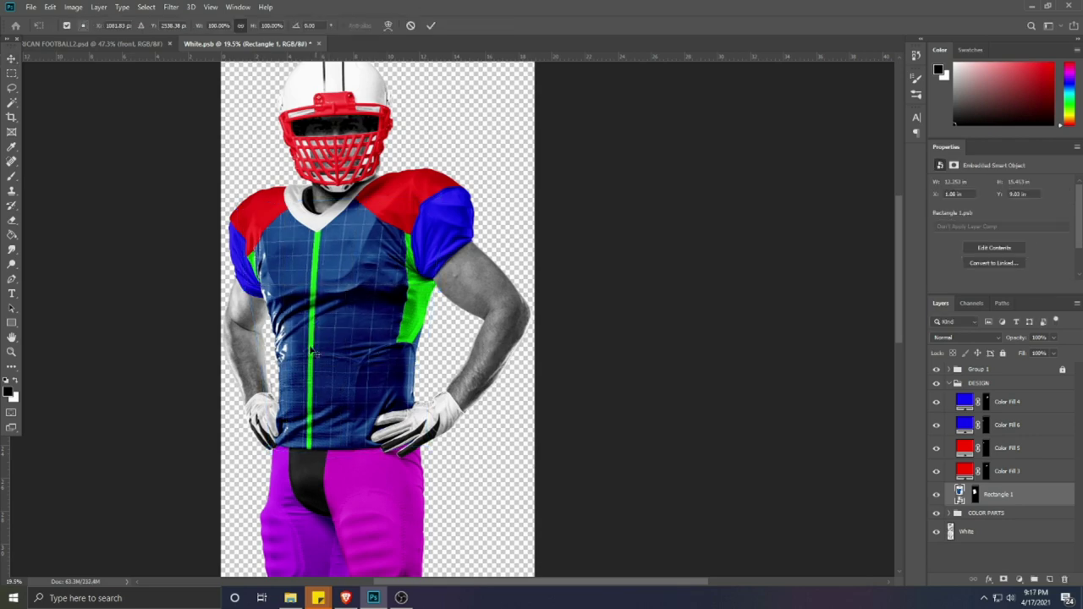
pyautogui.rightClick(314, 348)
pyautogui.click(334, 427)
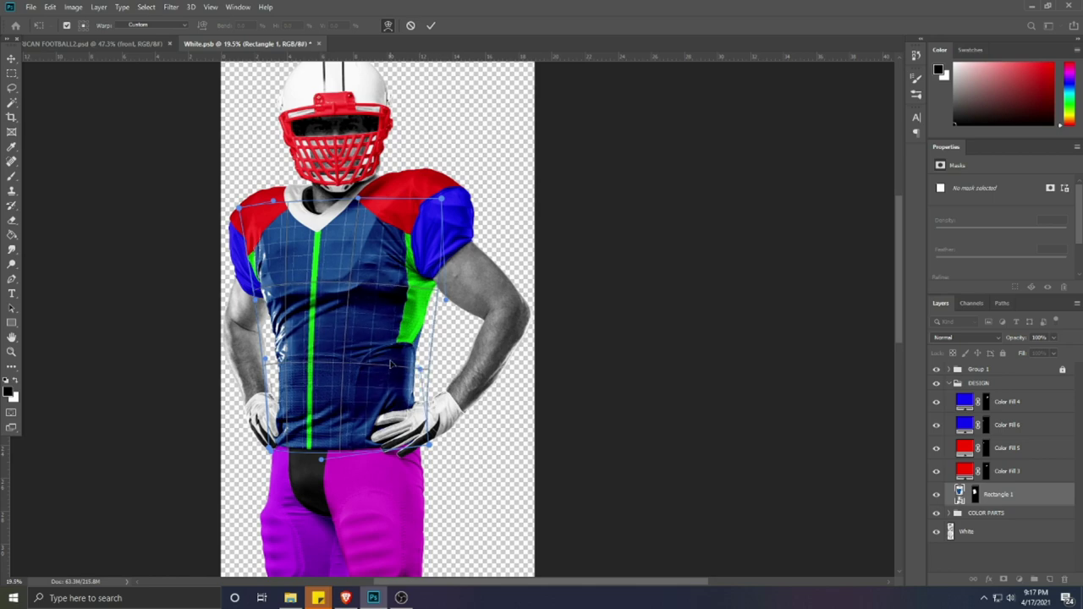
pyautogui.moveTo(272, 449); pyautogui.dragTo(270, 451)
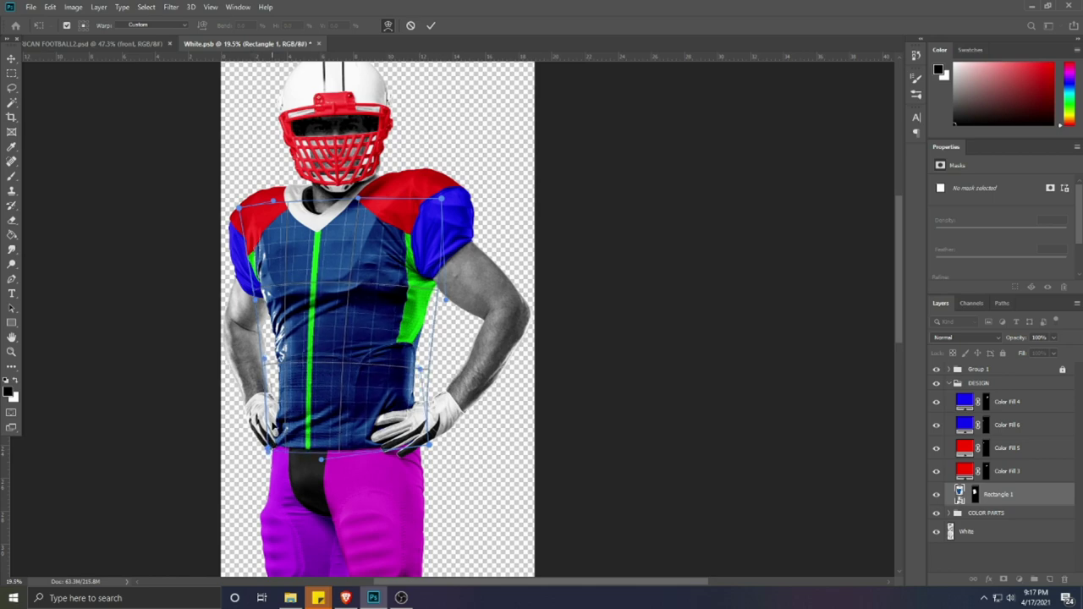
pyautogui.click(431, 25)
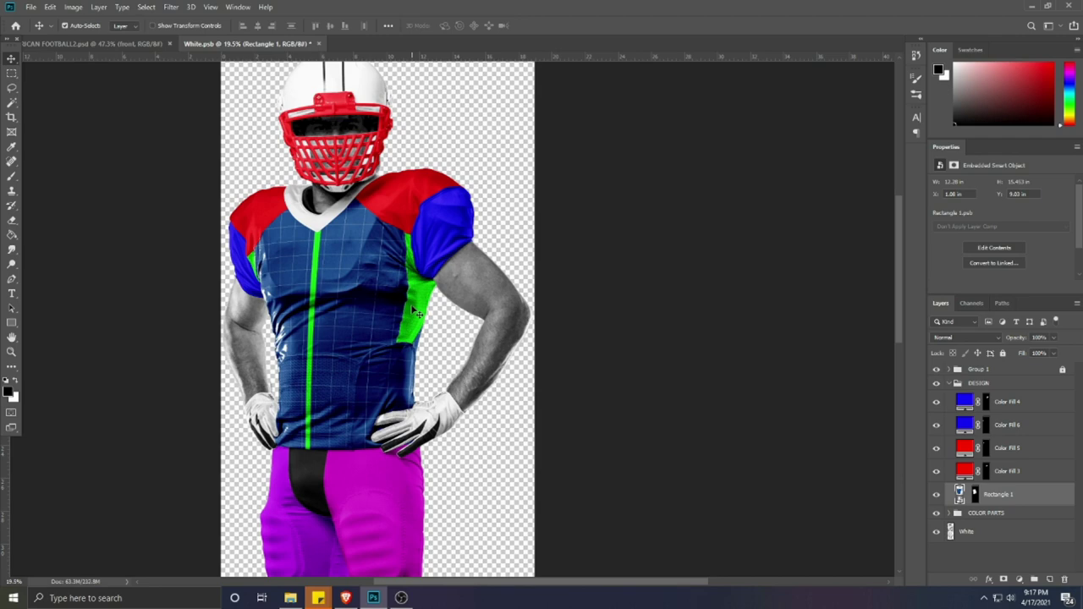
# Step: Open the contents of the Rectangle 1 smart object and add the text 29 beside the green stripe
pyautogui.doubleClick(959, 496)
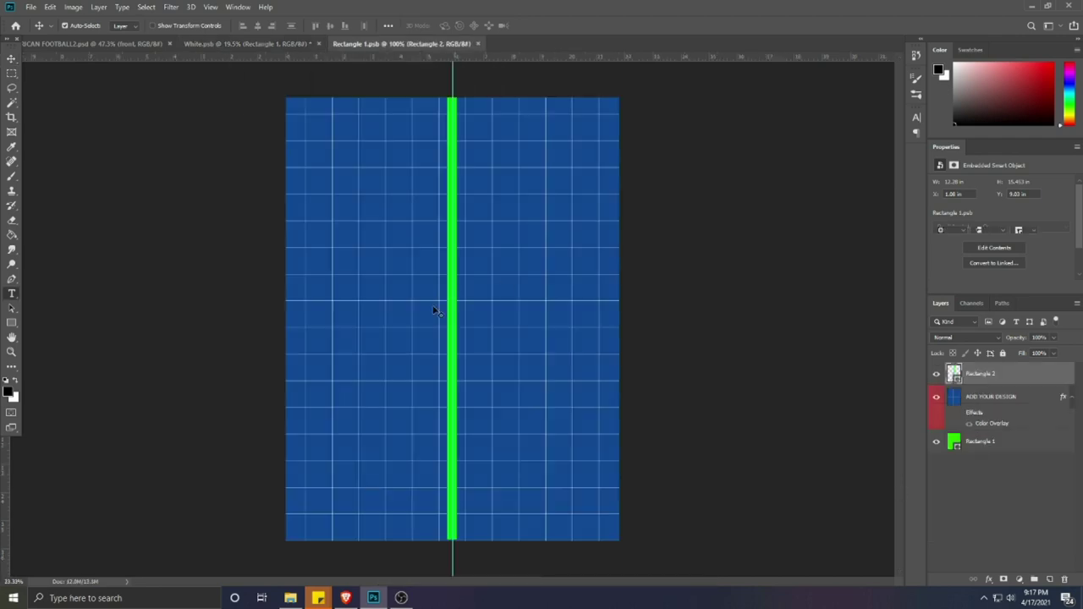
pyautogui.press('t')
pyautogui.click(416, 307)
pyautogui.write('29')
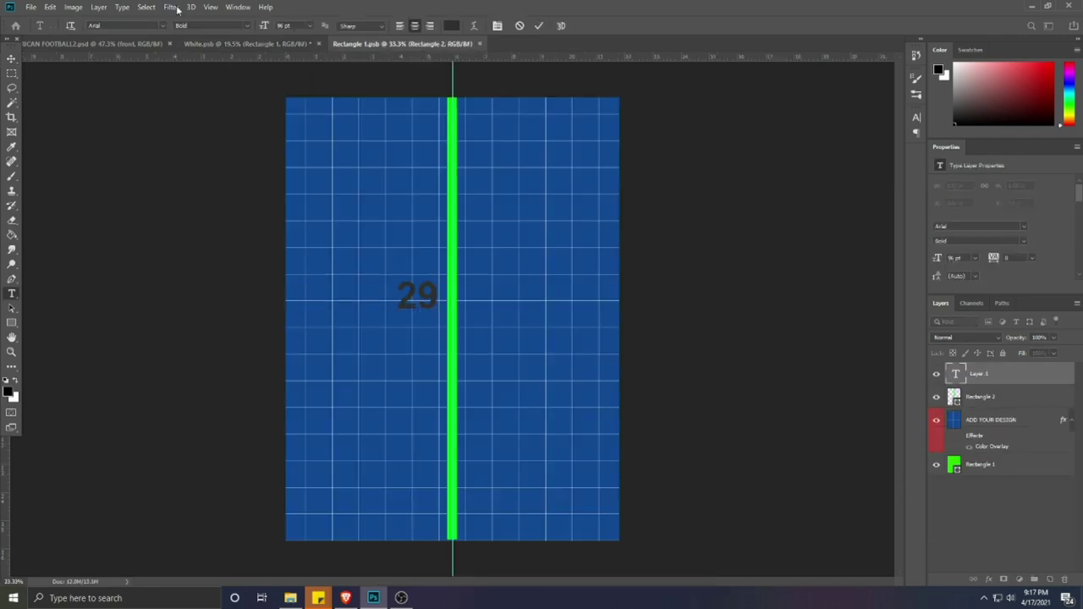
pyautogui.hotkey('ctrl', 'Return')
# Step: Search the font list for VARSITY, and clear the search
pyautogui.click(121, 26)
pyautogui.write('VARSITY')
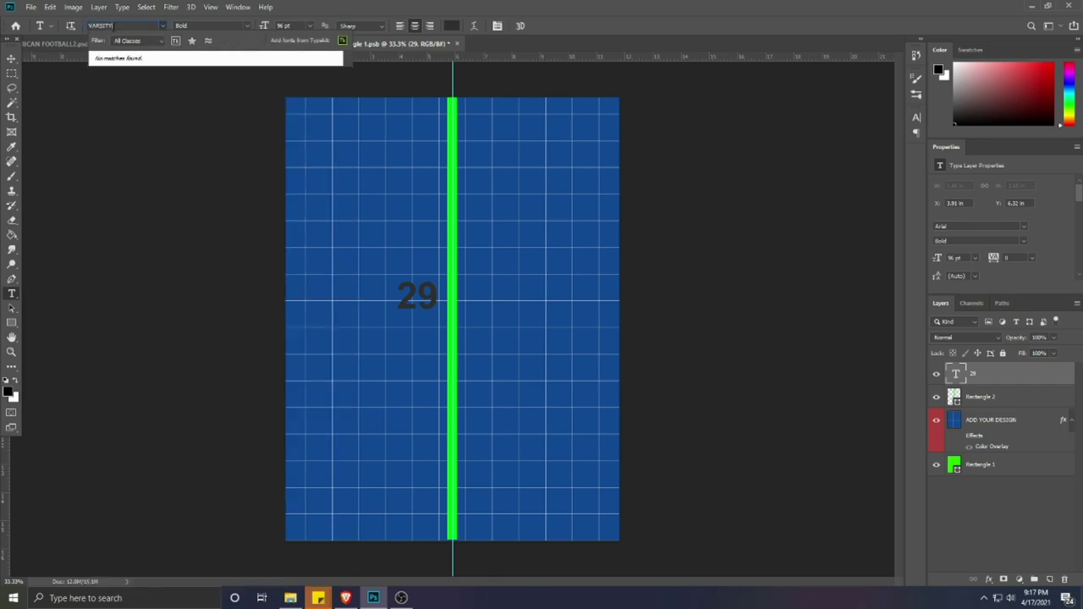
pyautogui.press('BackSpace')
pyautogui.press('BackSpace')
pyautogui.press('BackSpace')
pyautogui.press('BackSpace')
pyautogui.press('BackSpace')
pyautogui.press('BackSpace')
pyautogui.press('BackSpace')
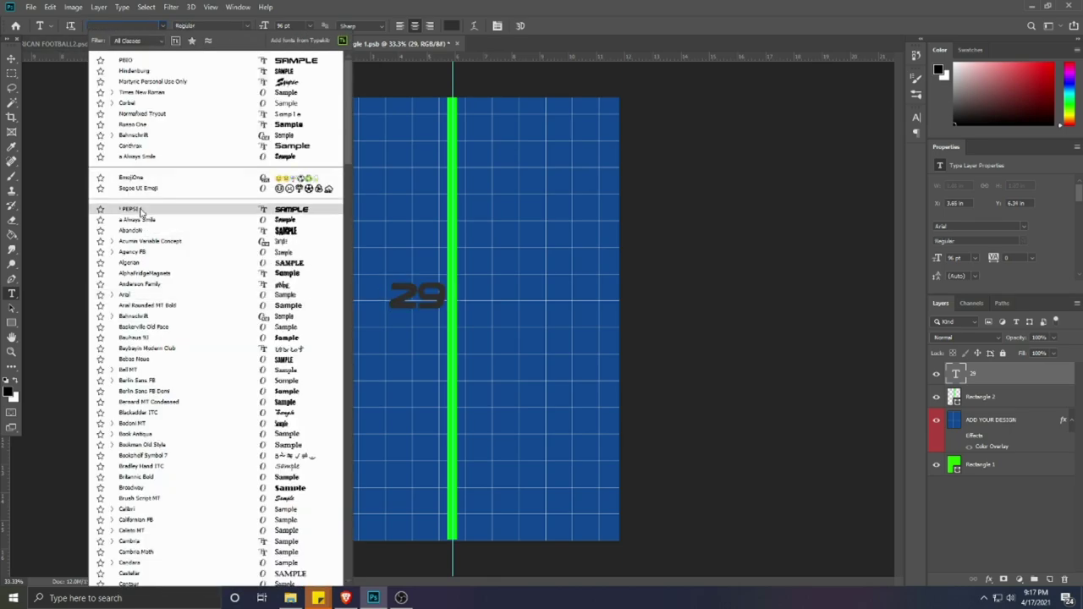
# Step: Set the 29 text in the Hindenburg font and colour it white (ffffff)
pyautogui.write('HIND')
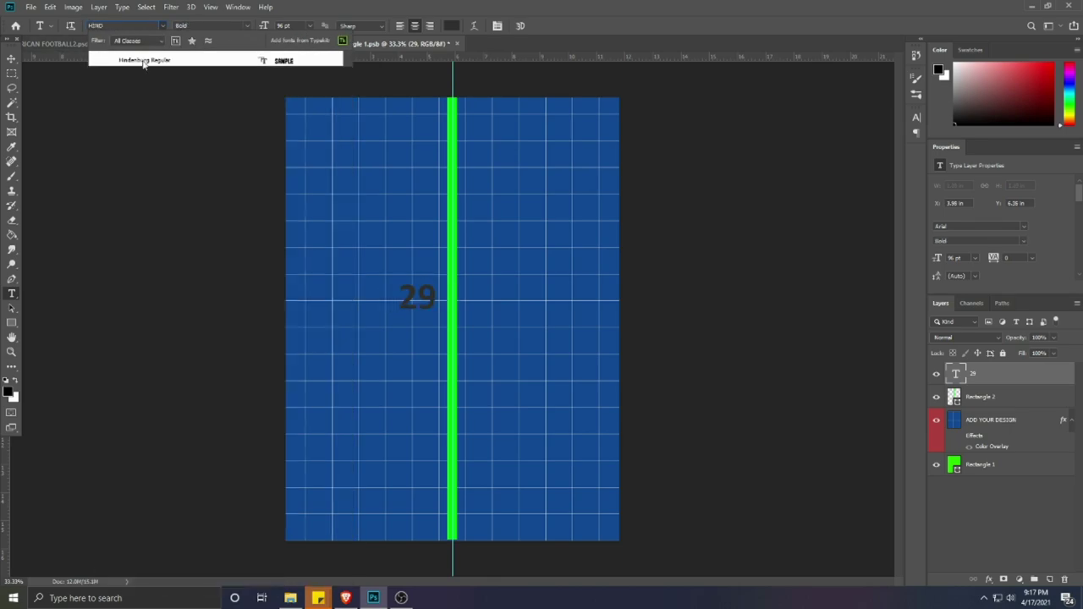
pyautogui.click(146, 62)
pyautogui.click(453, 28)
pyautogui.write('ffffff')
pyautogui.click(924, 385)
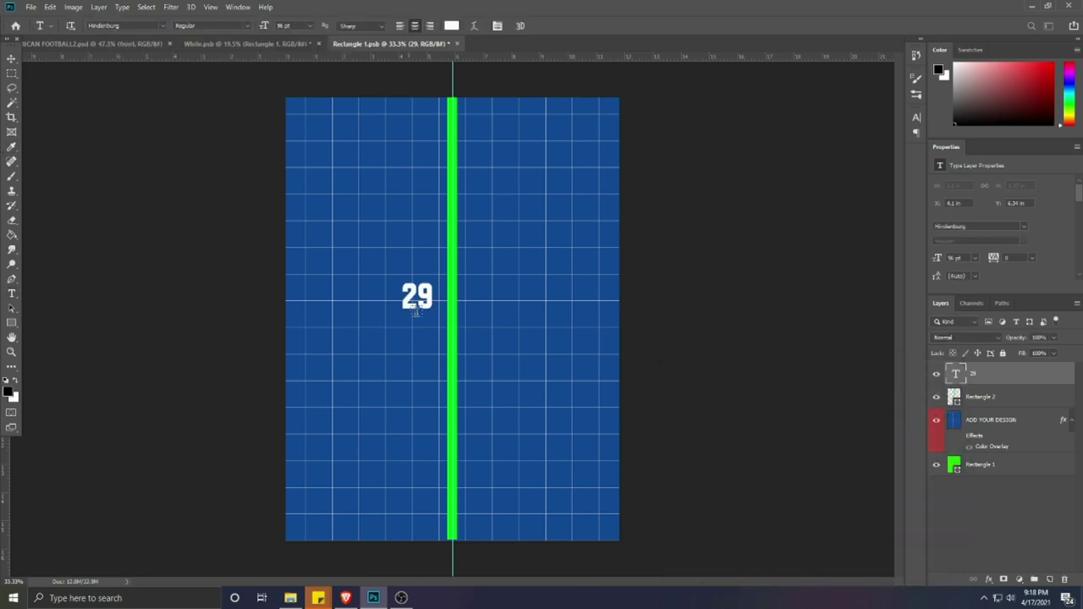
# Step: Enlarge the 29 text to about 228 pt and place a duplicate directly above it
pyautogui.hotkey('ctrl', 't')
pyautogui.moveTo(416, 314); pyautogui.dragTo(429, 280)
pyautogui.press('Return')
pyautogui.press('Return')
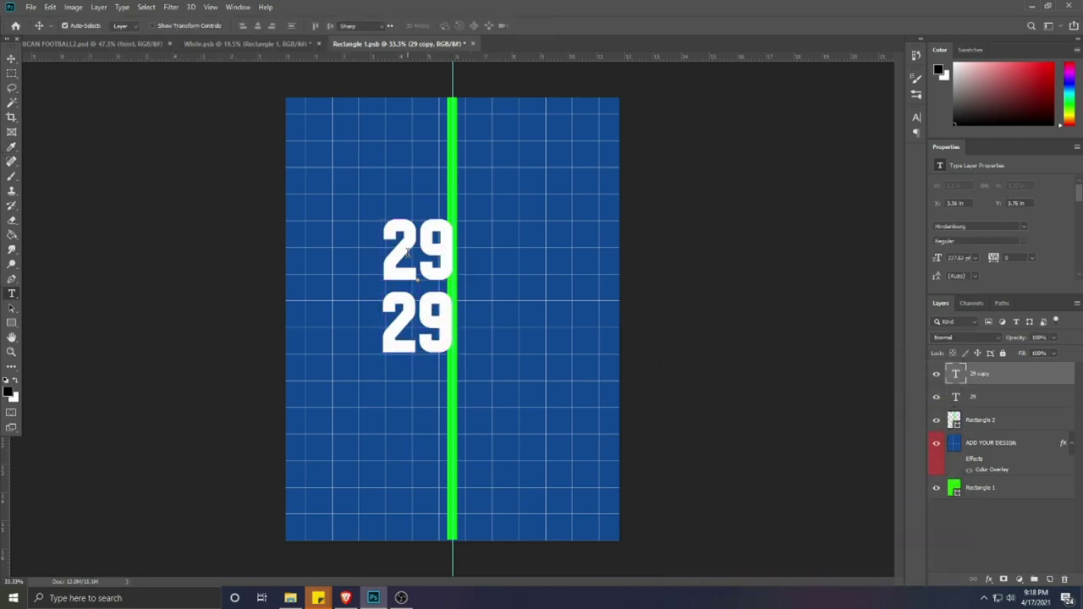
# Step: Change the upper copy's text to TEAM NAME and scale it down to about 115 pt, just above the 29
pyautogui.doubleClick(414, 254)
pyautogui.write('TEAM NAME')
pyautogui.hotkey('ctrl', 'Return')
pyautogui.hotkey('ctrl', 't')
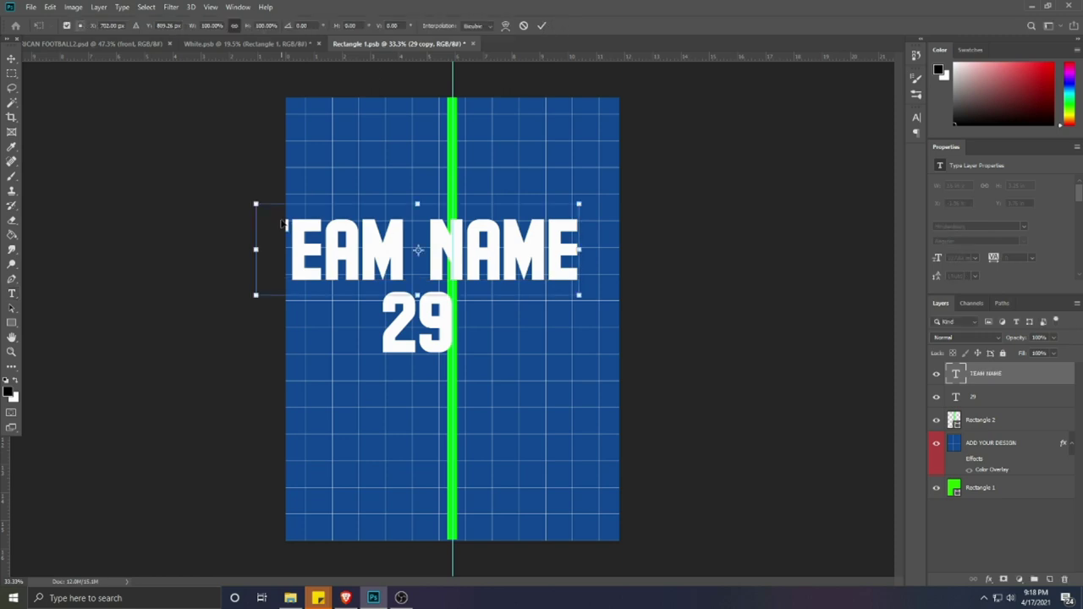
pyautogui.moveTo(362, 252); pyautogui.dragTo(474, 266)
pyautogui.moveTo(573, 240); pyautogui.dragTo(490, 261)
pyautogui.hotkey('ctrl', 'z')
pyautogui.press('Return')
# Step: Align TEAM NAME and 29 on their horizontal centres and move them together up onto the centre guide
pyautogui.keyDown('shift'); pyautogui.click(963, 396); pyautogui.keyUp('shift')
pyautogui.click(12, 58)
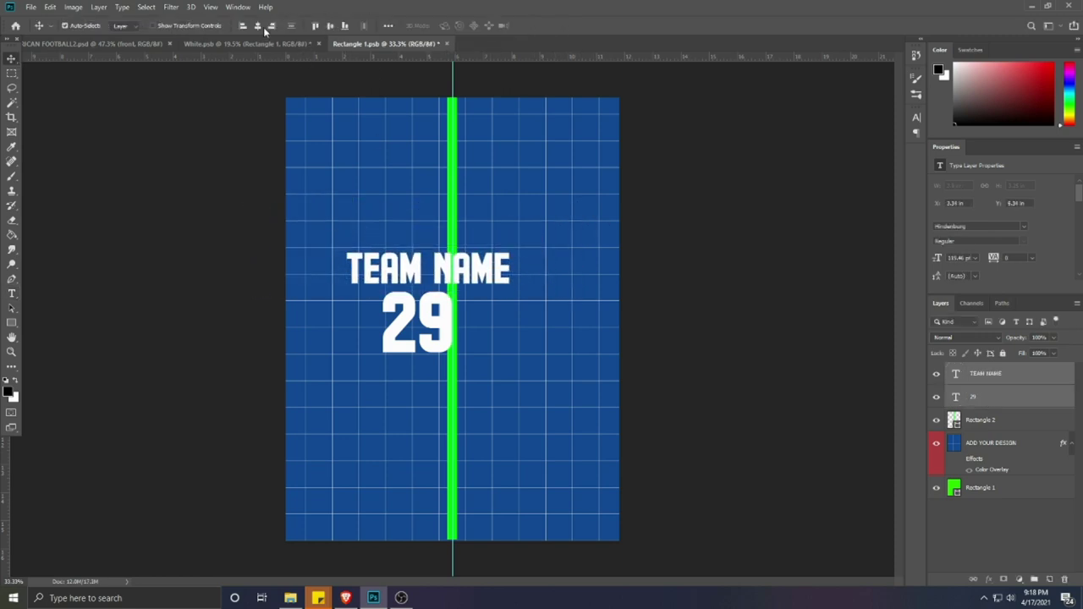
pyautogui.click(263, 28)
pyautogui.hotkey('ctrl', 't')
pyautogui.moveTo(434, 322); pyautogui.dragTo(459, 273)
pyautogui.press('Return')
# Step: Arrange Rectangle 1.psb and White.psb side by side, and save the smart object to update the jersey
pyautogui.click(239, 7)
pyautogui.moveTo(254, 20)
pyautogui.click(363, 55)
pyautogui.hotkey('ctrl', 's')
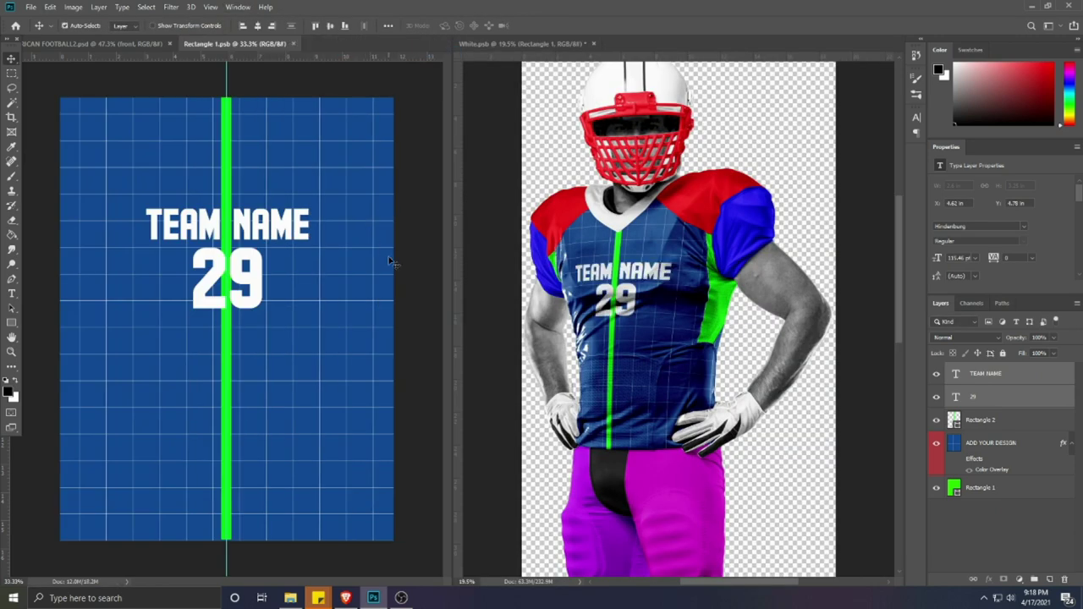
# Step: Enlarge the 29 to about 344 pt below TEAM NAME, hide the Rectangle 2 green stripe, and save the smart object
pyautogui.click(269, 300)
pyautogui.click(254, 292)
pyautogui.hotkey('ctrl', 't')
pyautogui.moveTo(231, 322); pyautogui.dragTo(246, 367)
pyautogui.press('Return')
pyautogui.hotkey('ctrl', 's')
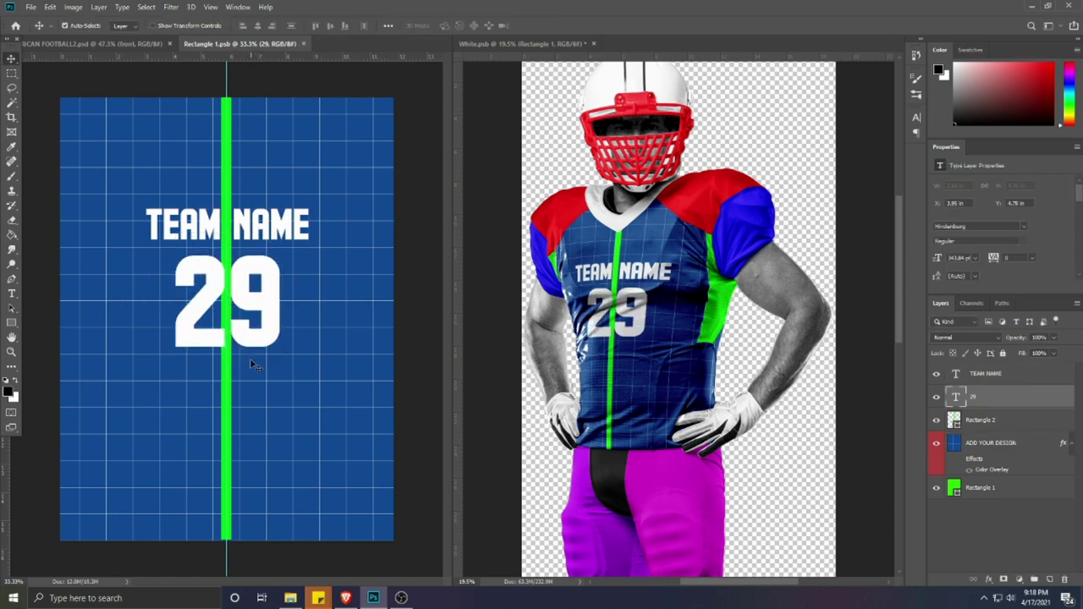
pyautogui.click(666, 335)
pyautogui.click(229, 419)
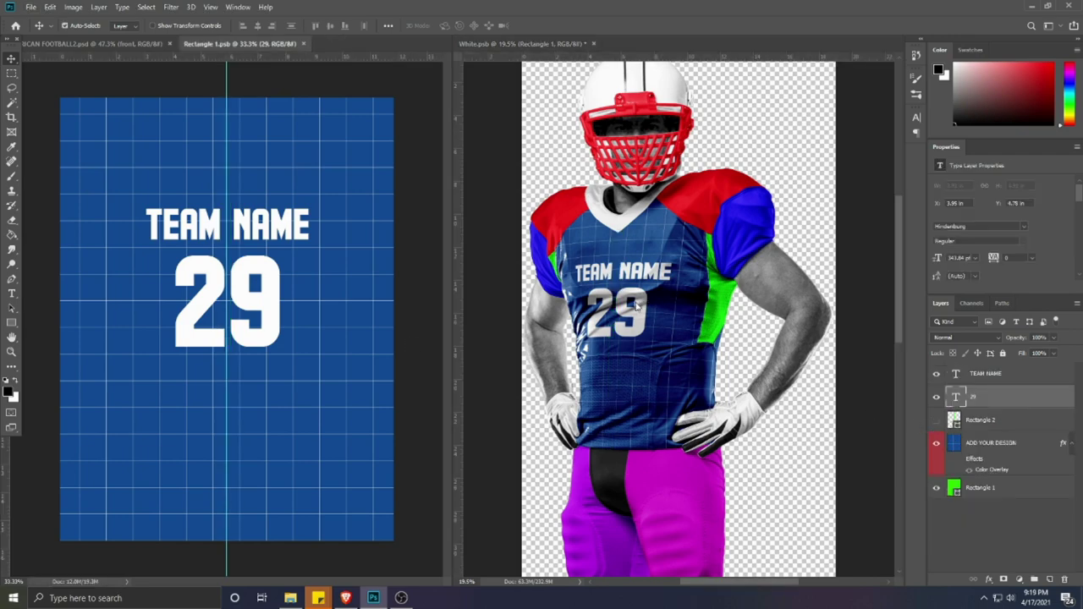
# Step: Warp the Rectangle 1 jersey design so its lower-left corner and left edge sit slightly inward along the player's torso
pyautogui.click(629, 207)
pyautogui.hotkey('ctrl', '0')
pyautogui.scroll(5, 629, 207)
pyautogui.scroll(-3, 677, 253)
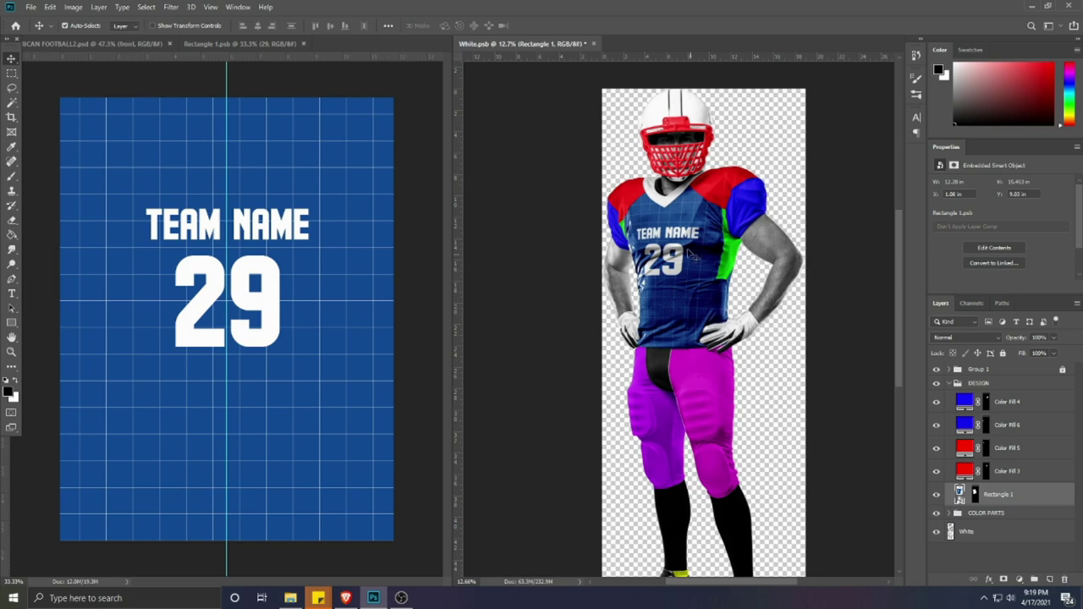
pyautogui.scroll(3, 690, 254)
pyautogui.hotkey('ctrl', 't')
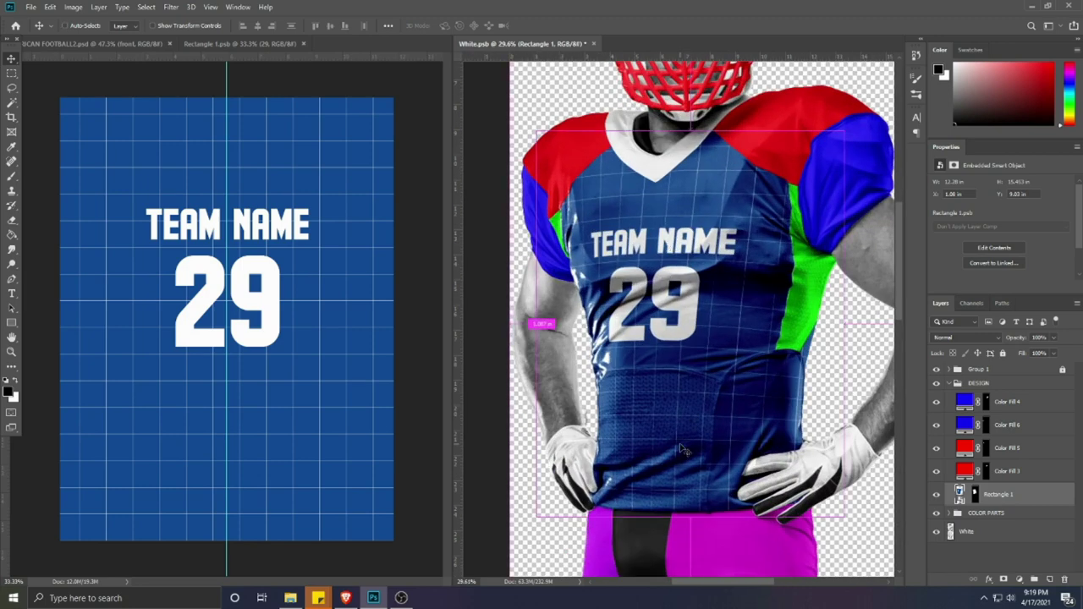
pyautogui.rightClick(680, 293)
pyautogui.click(703, 374)
pyautogui.moveTo(584, 471); pyautogui.dragTo(593, 479)
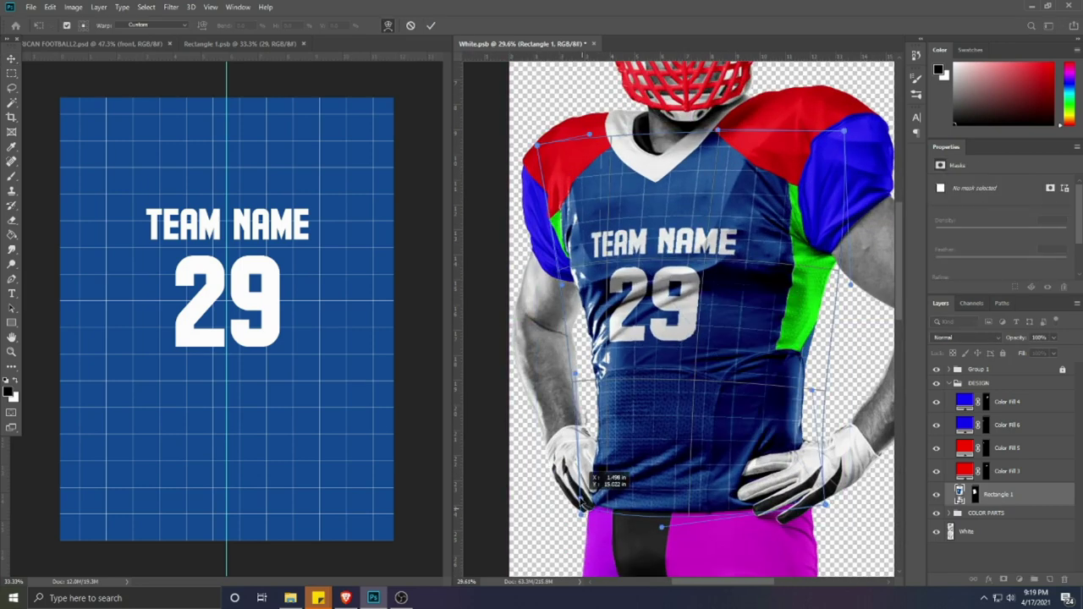
pyautogui.moveTo(580, 517); pyautogui.dragTo(581, 505)
pyautogui.moveTo(575, 373); pyautogui.dragTo(579, 363)
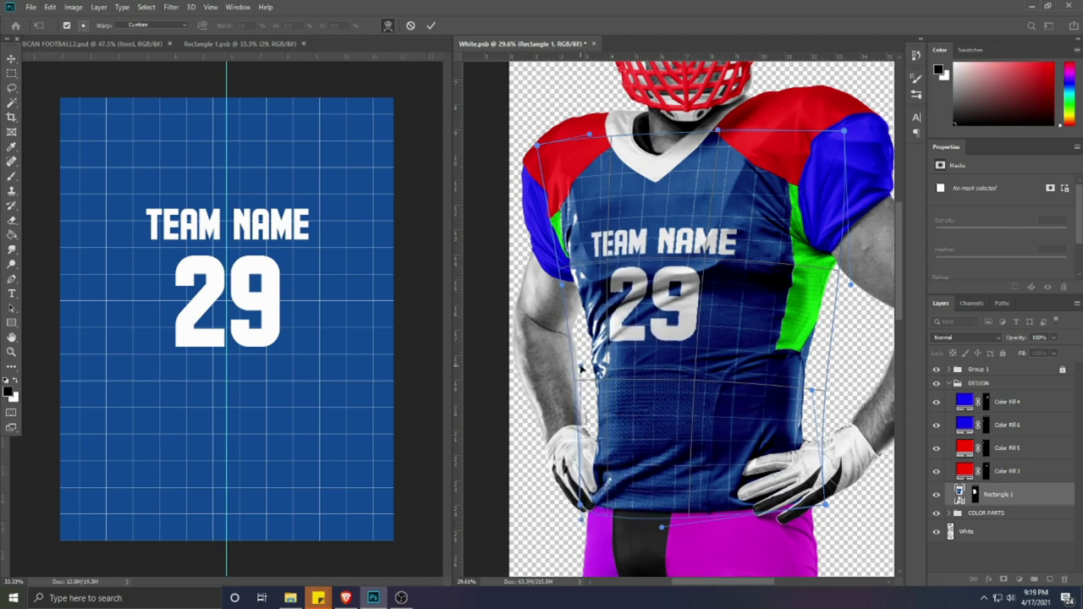
pyautogui.moveTo(562, 285); pyautogui.dragTo(566, 281)
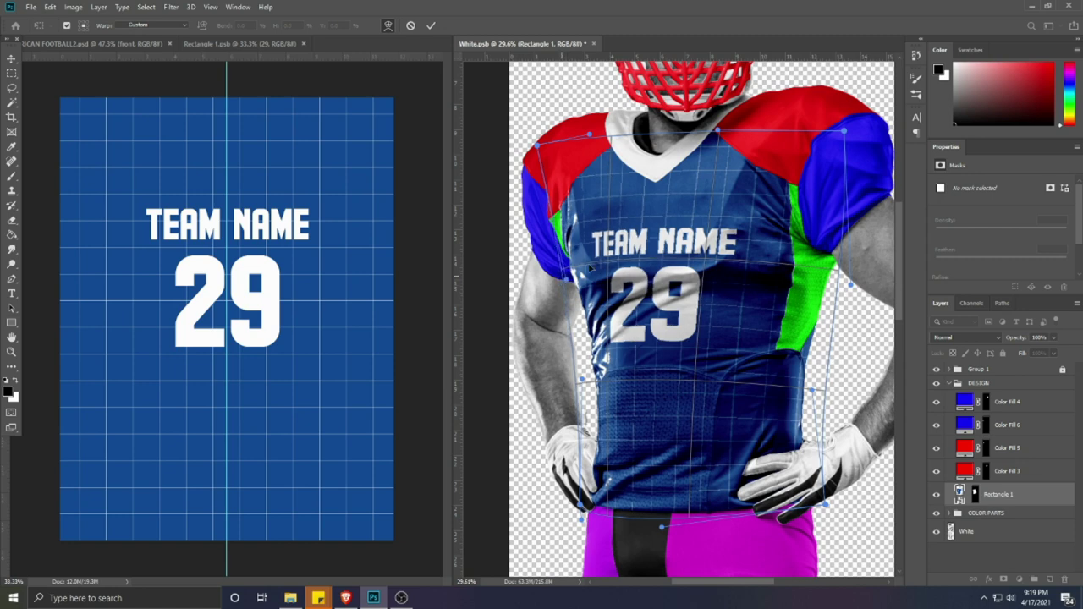
# Step: Adjust the torso warp's interior, bottom edge, lower-right corner and upper-right handle to follow the body, and apply it
pyautogui.moveTo(663, 258); pyautogui.dragTo(659, 257)
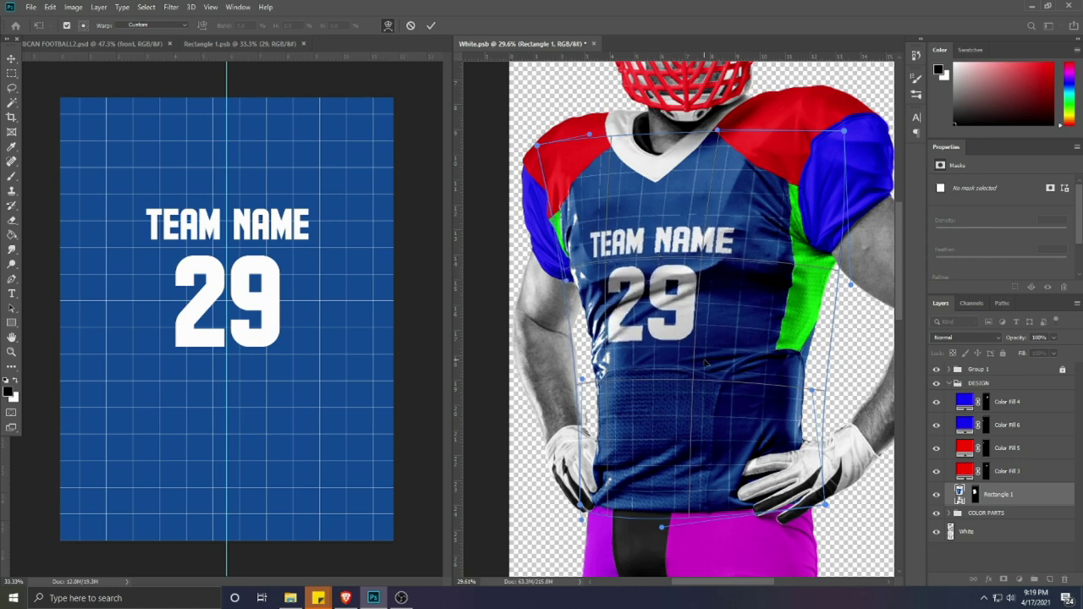
pyautogui.moveTo(608, 480); pyautogui.dragTo(608, 476)
pyautogui.moveTo(662, 526); pyautogui.dragTo(670, 528)
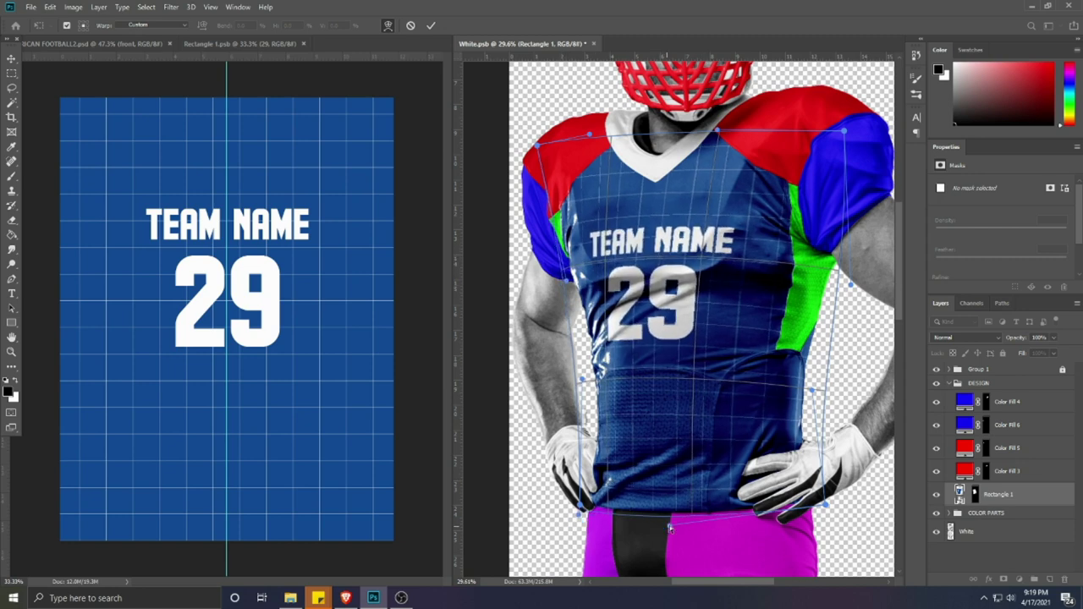
pyautogui.moveTo(823, 507); pyautogui.dragTo(820, 506)
pyautogui.moveTo(728, 484); pyautogui.dragTo(735, 485)
pyautogui.moveTo(719, 128); pyautogui.dragTo(729, 129)
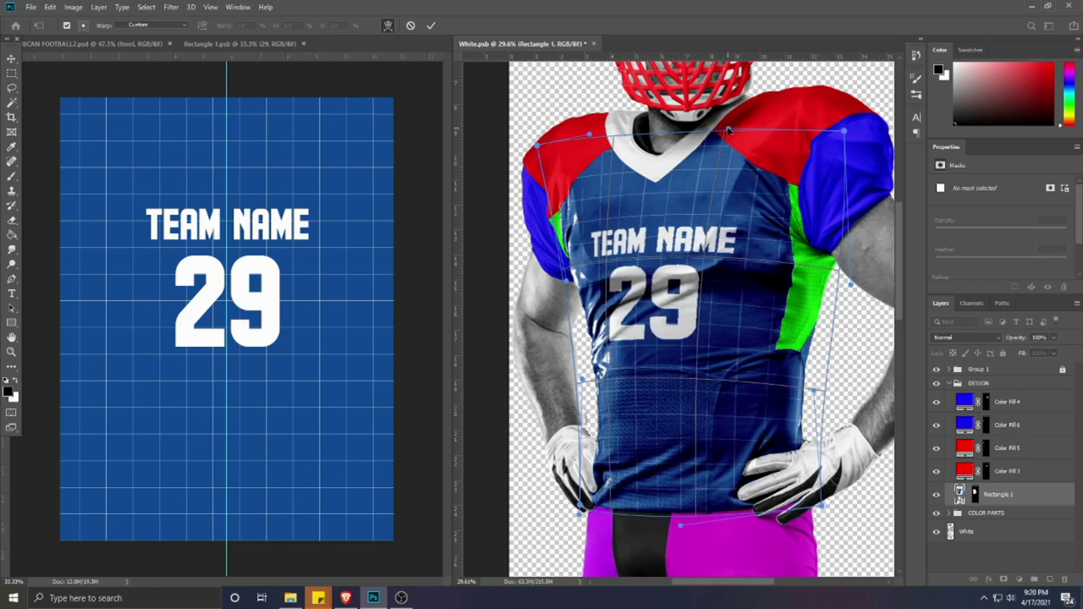
pyautogui.scroll(-2, 611, 244)
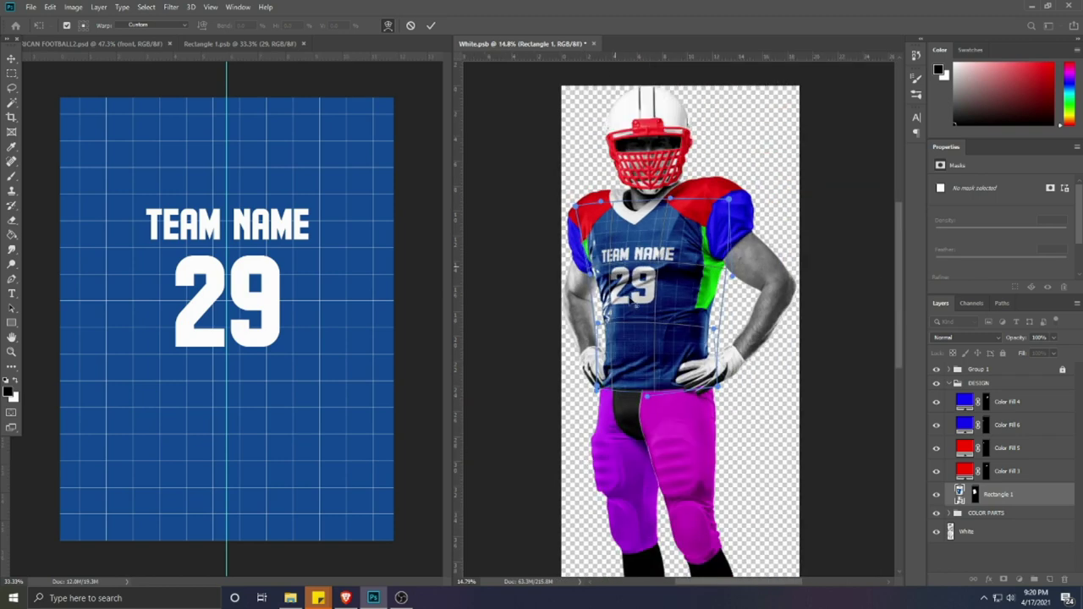
pyautogui.click(431, 26)
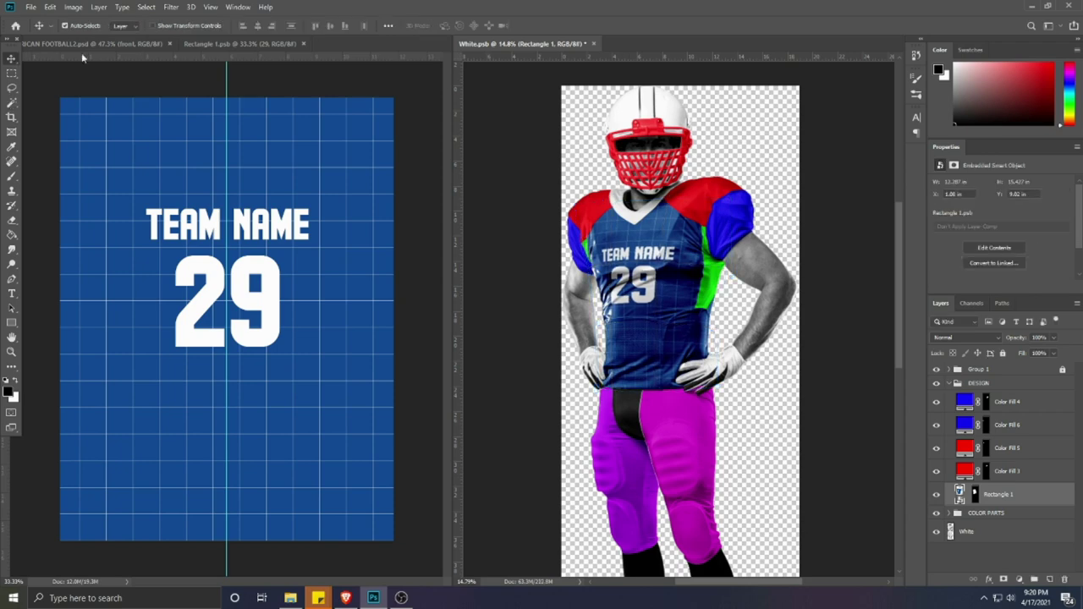
# Step: Enlarge the 29 to about 405 pt and TEAM NAME to about 129 pt, and save the smart object
pyautogui.click(209, 225)
pyautogui.hotkey('ctrl', 't')
pyautogui.moveTo(228, 371); pyautogui.dragTo(228, 395)
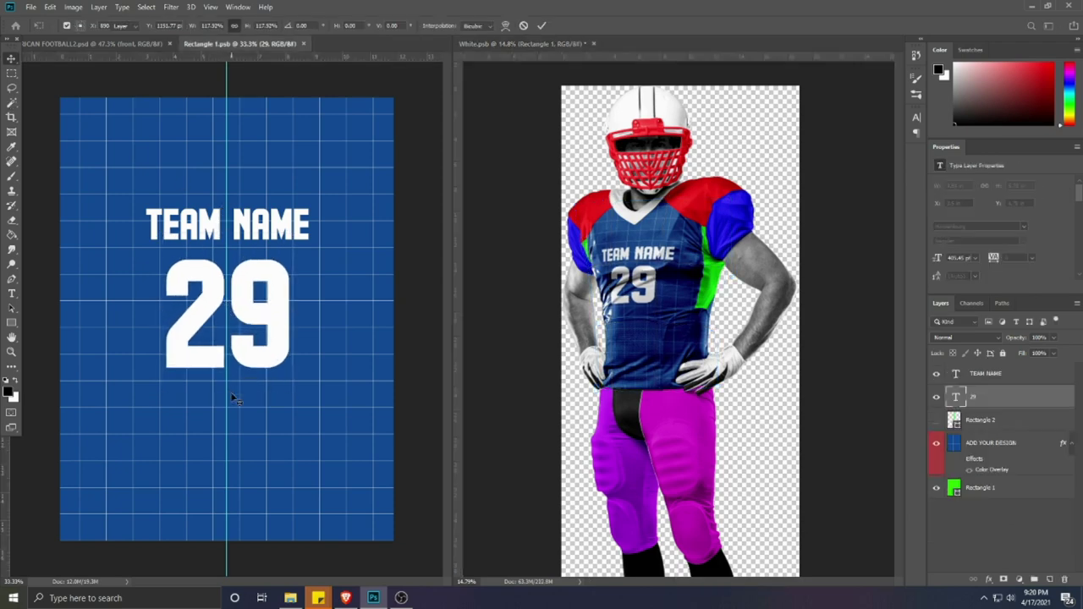
pyautogui.press('Return')
pyautogui.click(235, 225)
pyautogui.hotkey('ctrl', 't')
pyautogui.moveTo(227, 201); pyautogui.dragTo(227, 196)
pyautogui.press('Return')
pyautogui.hotkey('ctrl', 's')
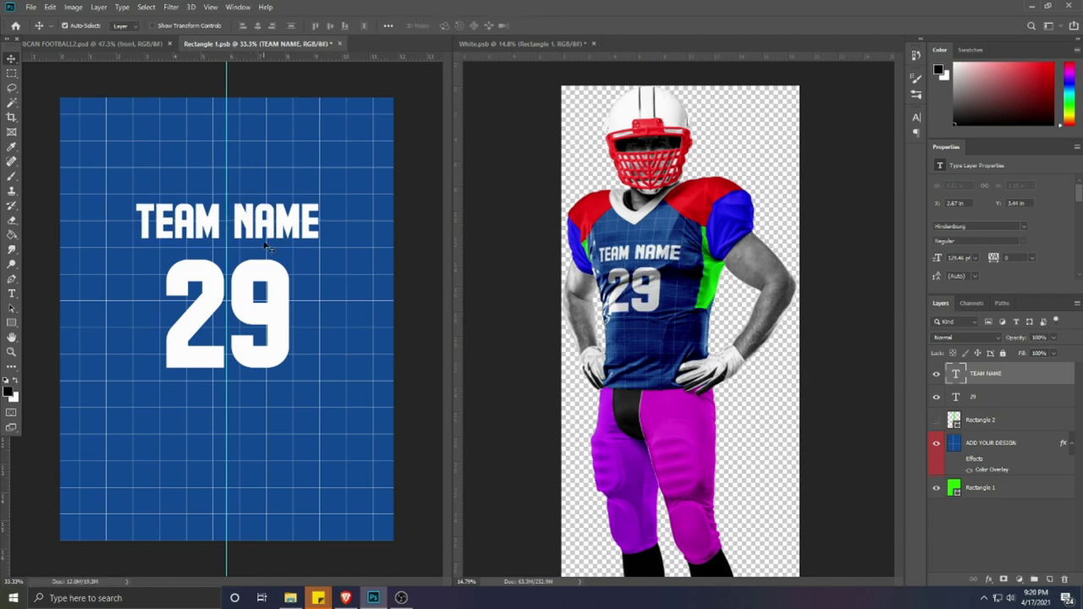
# Step: Move TEAM NAME and the 29 slightly up along the centre guide, and save the smart object
pyautogui.moveTo(265, 245); pyautogui.dragTo(265, 234)
pyautogui.moveTo(278, 294); pyautogui.dragTo(280, 282)
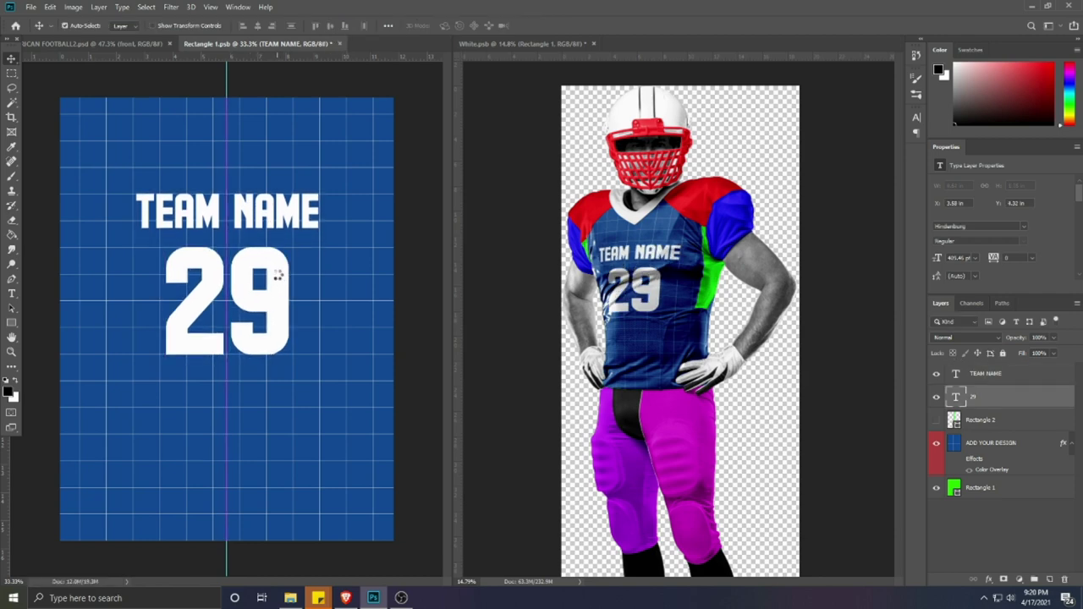
pyautogui.hotkey('ctrl', 's')
# Step: Draw a black rectangle about 1117 × 741 px over the player's left shoulder in White.psb, above Color Fill 3
pyautogui.click(762, 252)
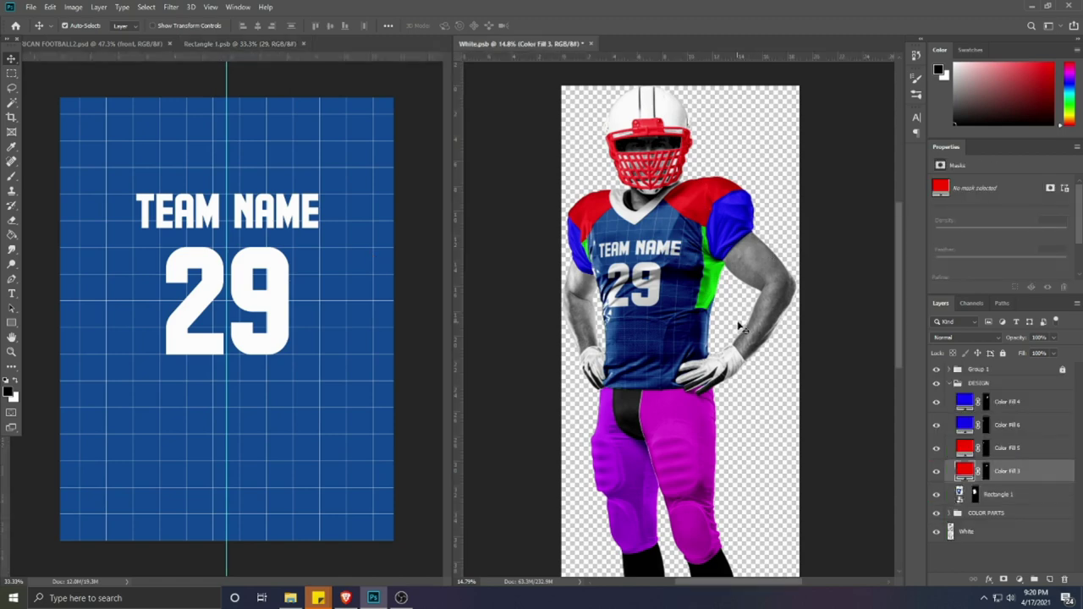
pyautogui.press('u')
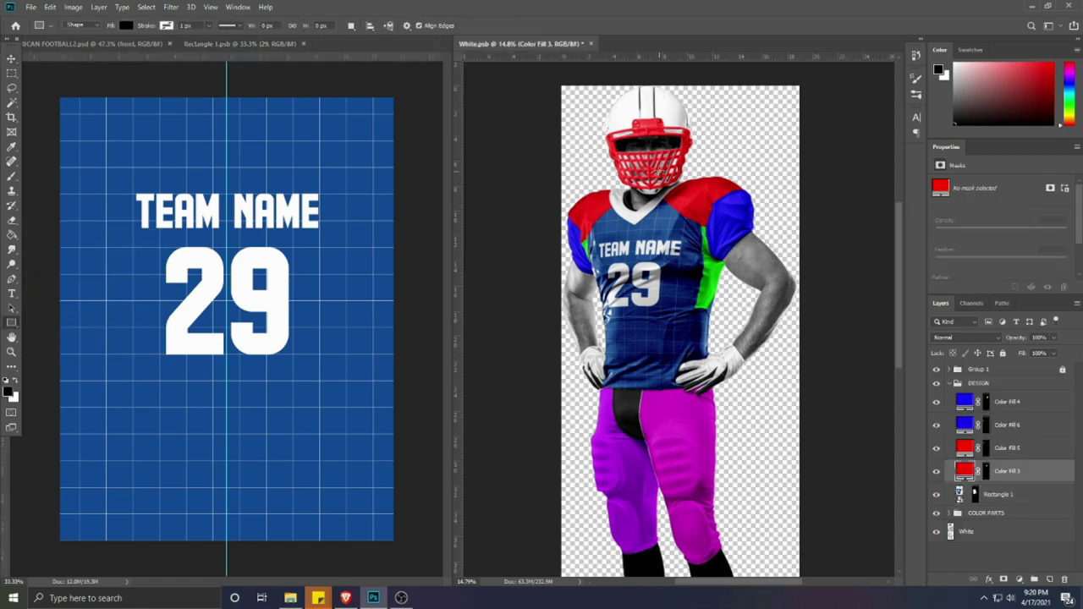
pyautogui.moveTo(660, 168); pyautogui.dragTo(754, 230)
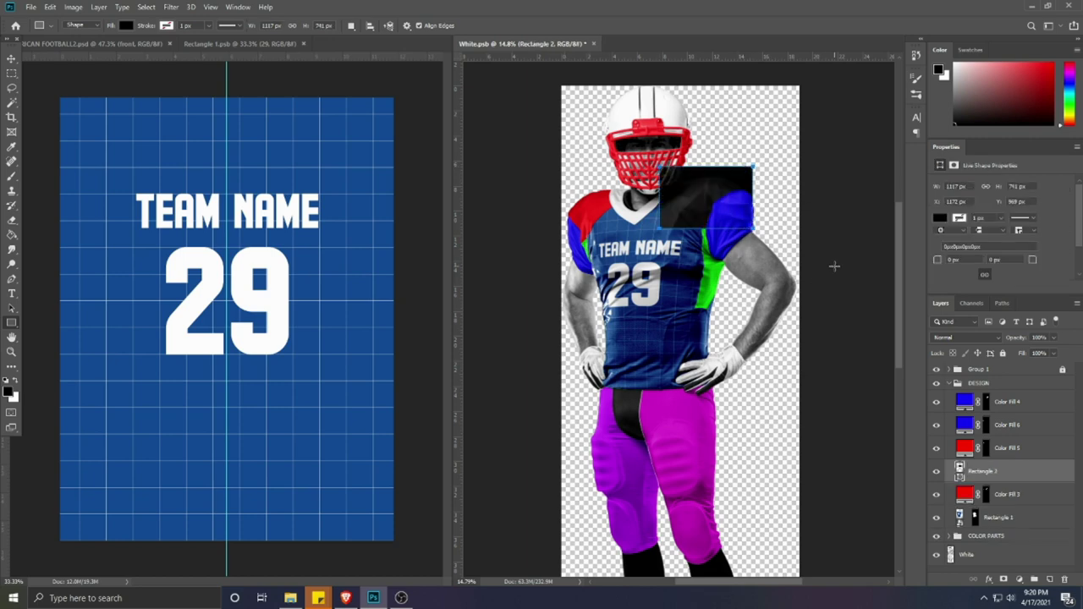
# Step: Duplicate the shoulder rectangle, move the copy over the player's right shoulder, and hide it
pyautogui.hotkey('ctrl', 'j')
pyautogui.moveTo(701, 200); pyautogui.dragTo(574, 200)
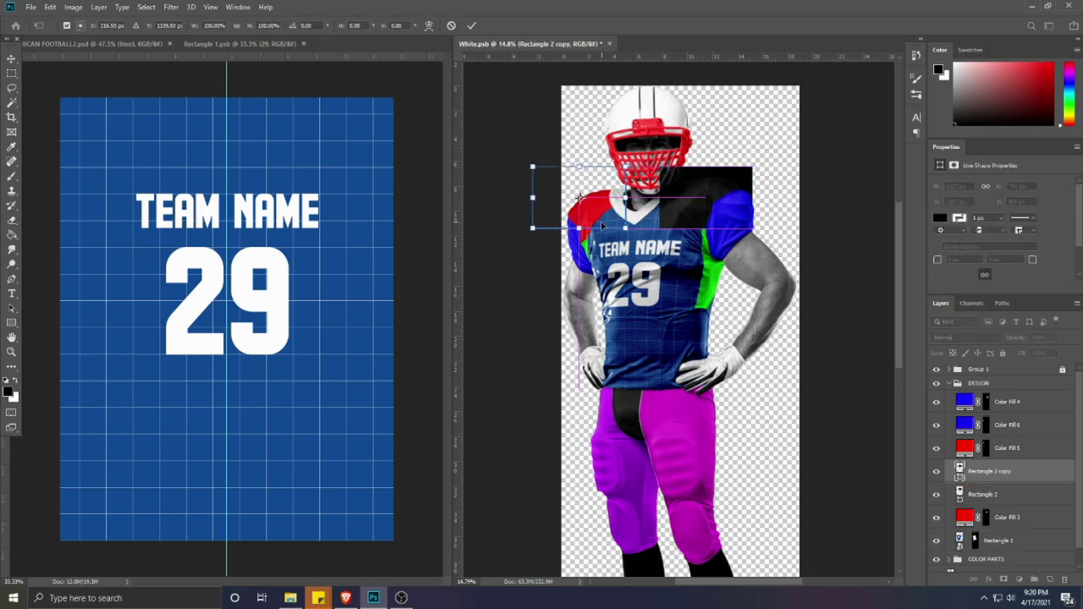
pyautogui.click(936, 475)
# Step: Recolour the Rectangle 2 shoulder shape dark green and convert it to a smart object
pyautogui.doubleClick(960, 497)
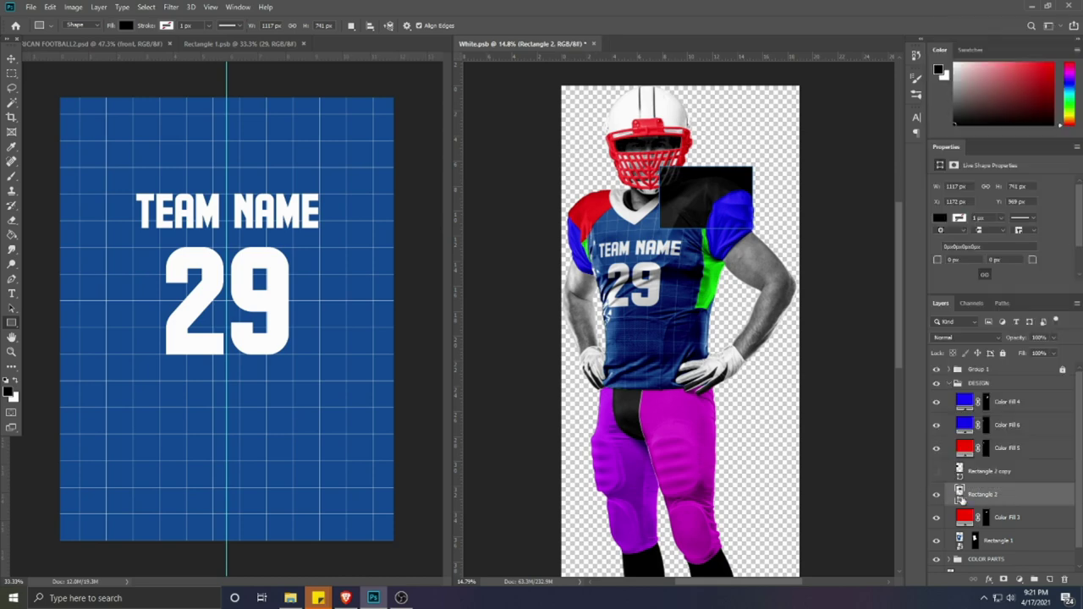
pyautogui.click(826, 485)
pyautogui.click(802, 462)
pyautogui.click(925, 387)
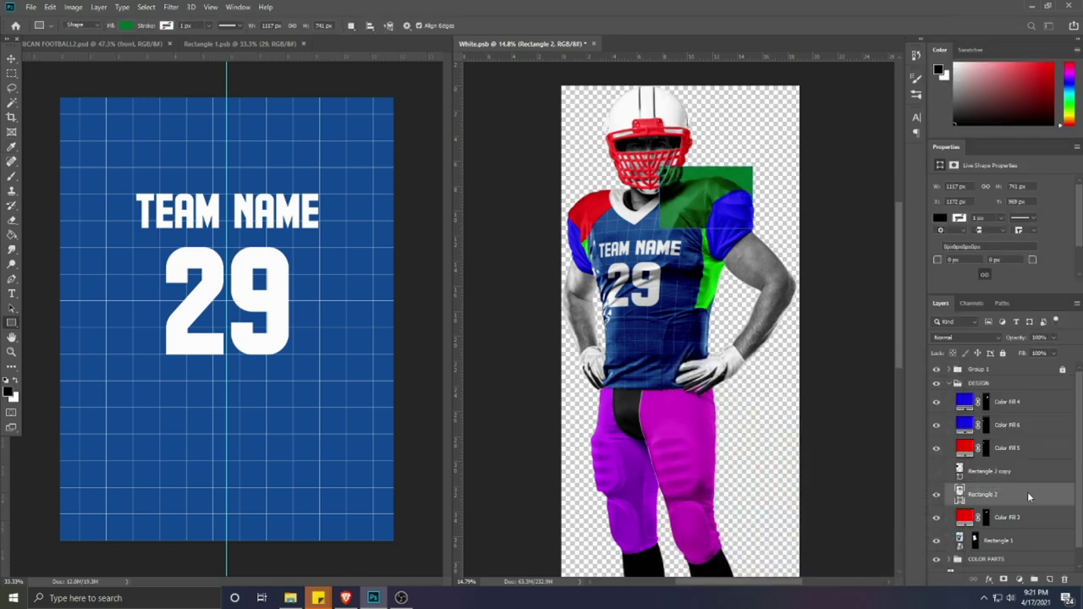
pyautogui.rightClick(992, 495)
pyautogui.click(873, 173)
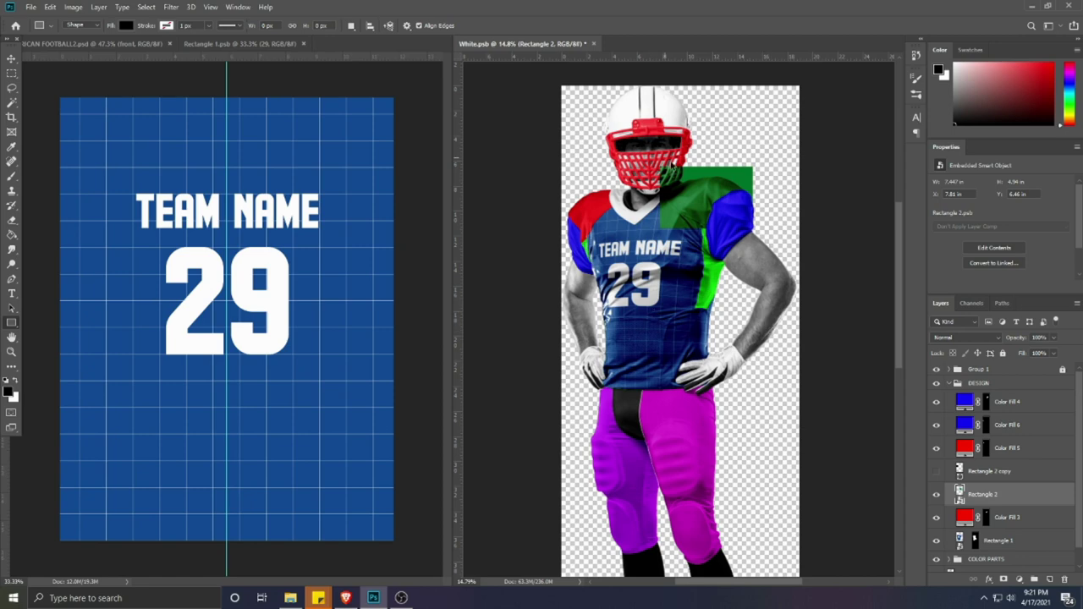
# Step: Start warping the Rectangle 2 smart object, pulling its two neck-side corners in to the collar and shoulder seam
pyautogui.hotkey('ctrl', 't')
pyautogui.rightClick(705, 212)
pyautogui.click(724, 293)
pyautogui.scroll(8, 707, 227)
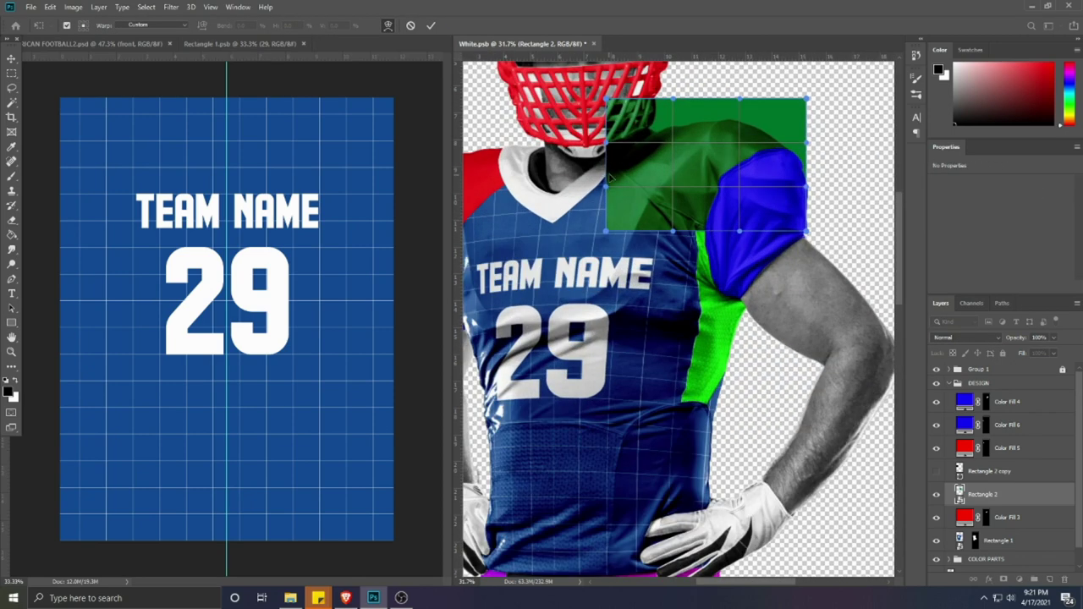
pyautogui.moveTo(606, 100); pyautogui.dragTo(647, 113)
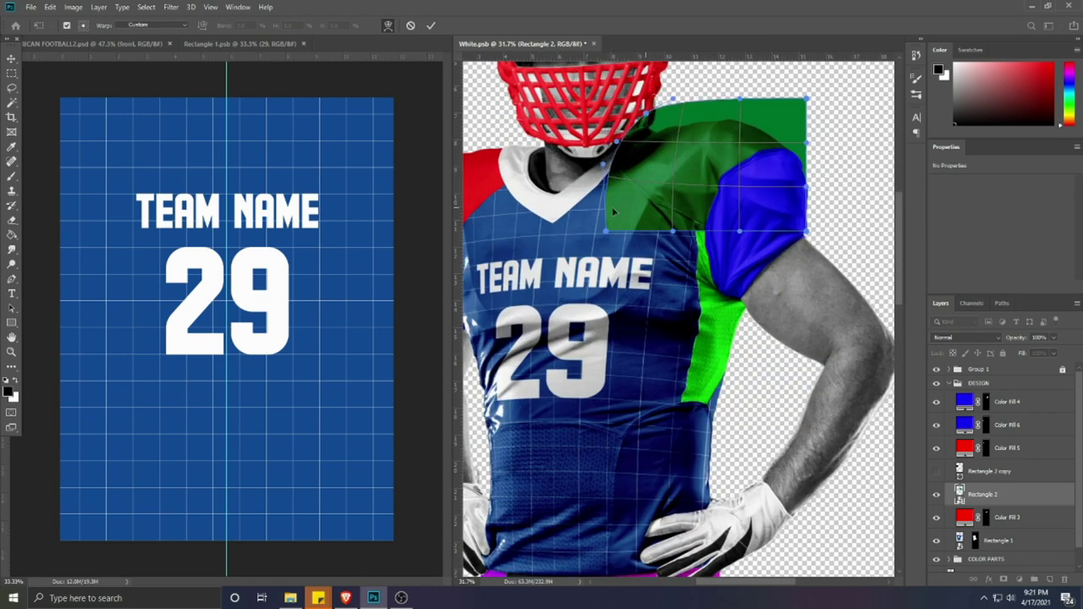
pyautogui.moveTo(606, 231); pyautogui.dragTo(614, 189)
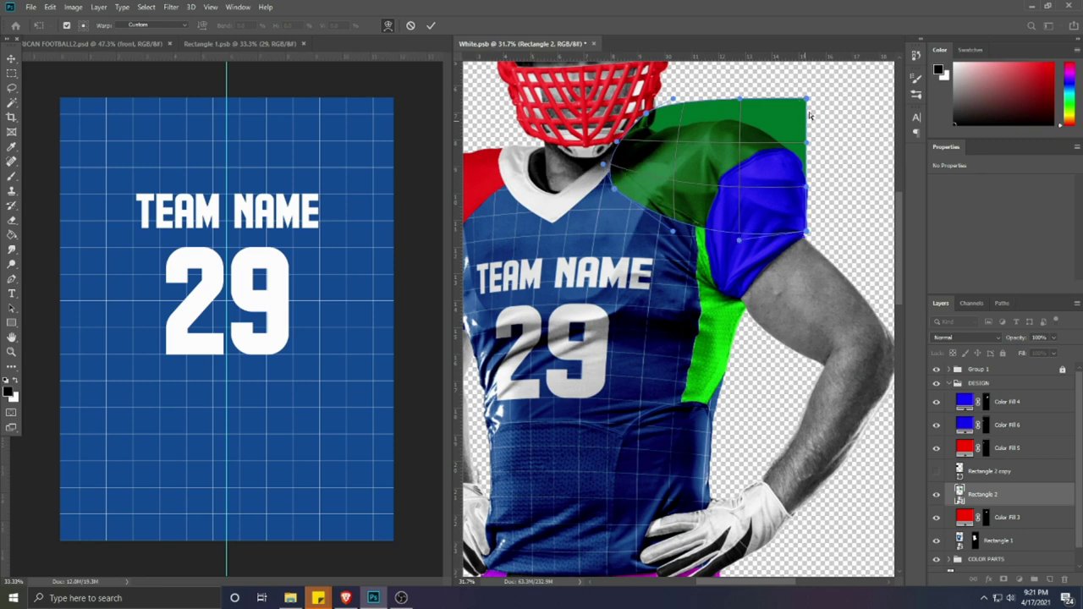
# Step: Warp the sleeve-side corners of Rectangle 2 to the sleeve's top and the armpit, and apply the warp
pyautogui.moveTo(809, 115); pyautogui.dragTo(807, 157)
pyautogui.moveTo(810, 237); pyautogui.dragTo(731, 177)
pyautogui.moveTo(810, 117); pyautogui.dragTo(806, 142)
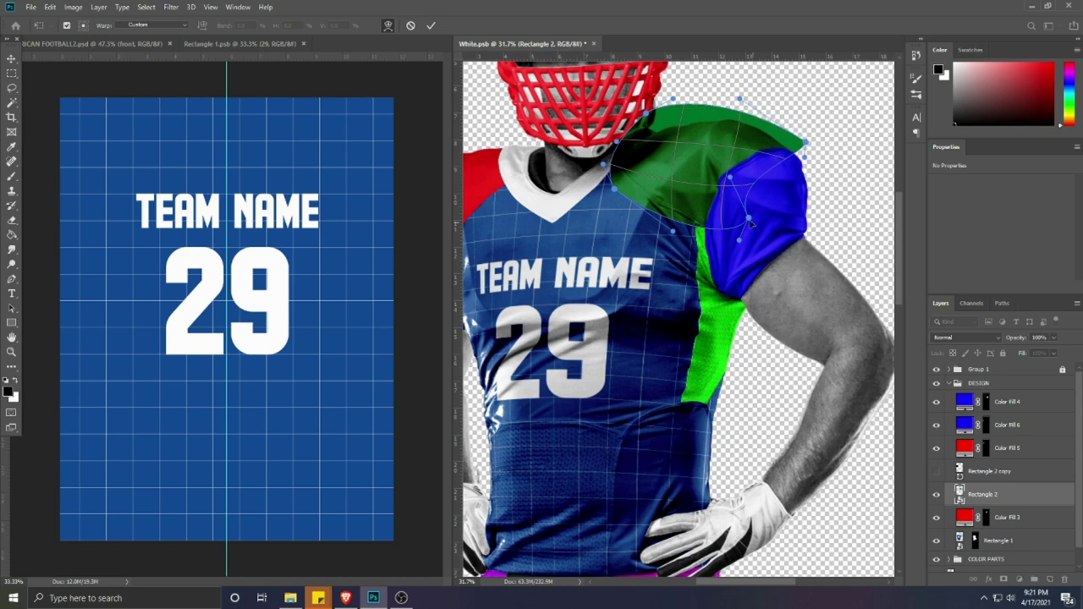
pyautogui.moveTo(748, 218); pyautogui.dragTo(716, 235)
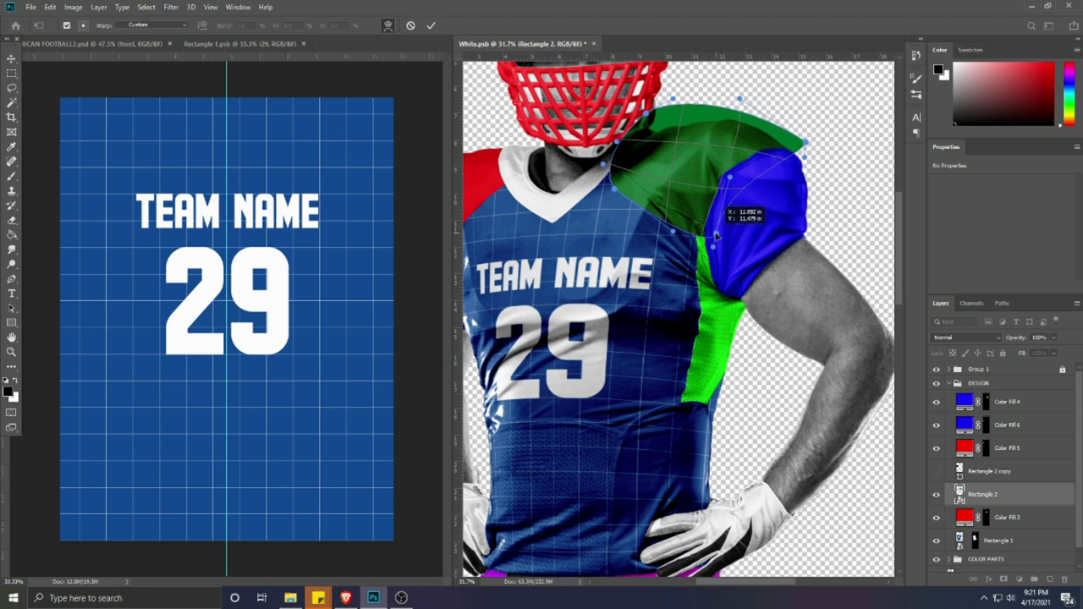
pyautogui.moveTo(682, 185); pyautogui.dragTo(697, 180)
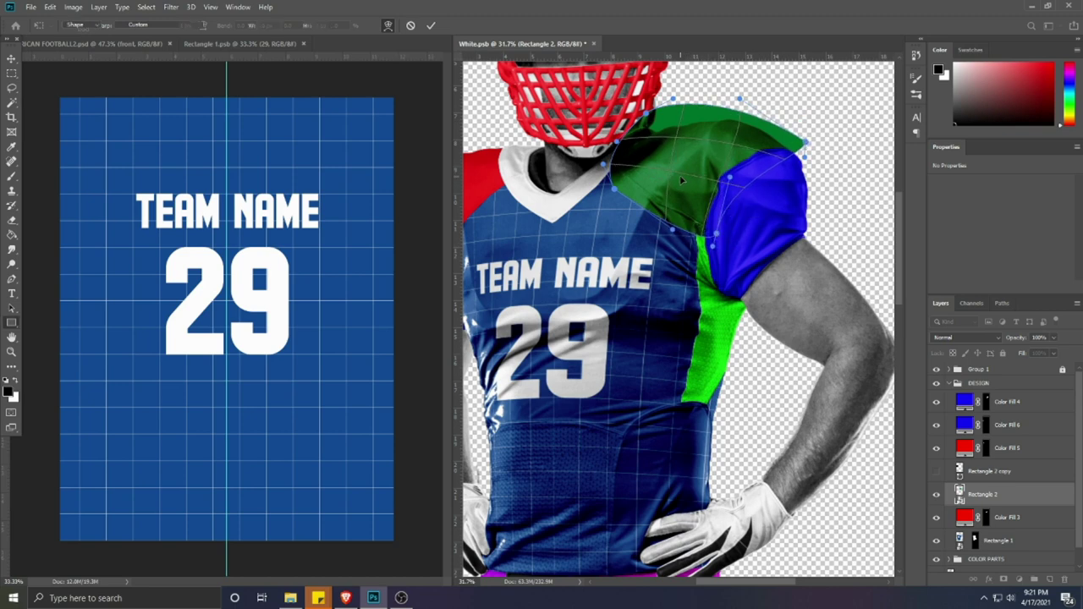
pyautogui.press('Return')
# Step: Open the Rectangle 2 smart object and copy the ADD YOUR DESIGN grid and green stripe into it from Rectangle 1.psb, with the stripe shown
pyautogui.doubleClick(959, 493)
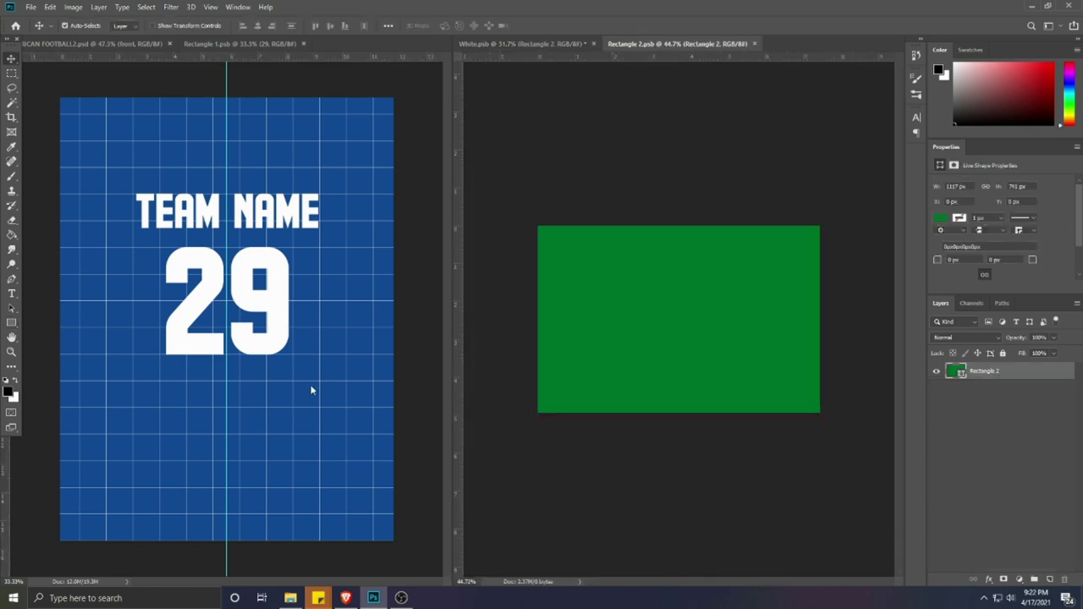
pyautogui.click(312, 390)
pyautogui.keyDown('ctrl'); pyautogui.click(986, 422); pyautogui.keyUp('ctrl')
pyautogui.moveTo(988, 445); pyautogui.dragTo(618, 248)
pyautogui.keyDown('ctrl'); pyautogui.click(996, 388); pyautogui.keyUp('ctrl')
pyautogui.click(936, 373)
# Step: Move the green stripe to the vertical middle of the shoulder design, then save and close the smart object
pyautogui.hotkey('ctrl', 't')
pyautogui.moveTo(671, 348); pyautogui.dragTo(668, 319)
pyautogui.press('Return')
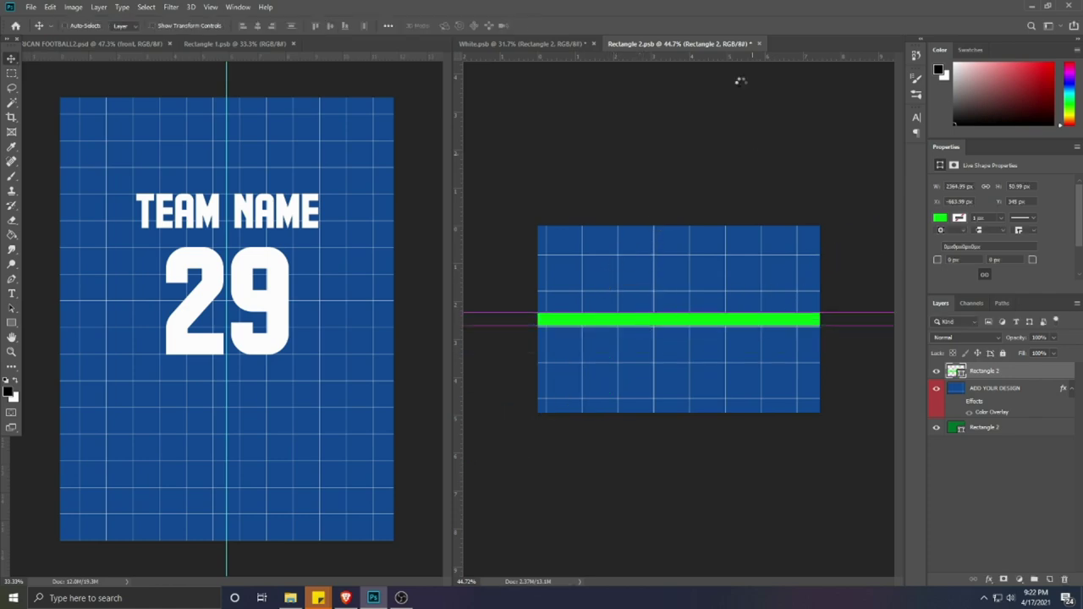
pyautogui.click(755, 45)
# Step: Warp the Rectangle 2 shoulder design again, raising its neck end and interior so the green stripe arcs over the shoulder
pyautogui.scroll(-1, 661, 181)
pyautogui.scroll(1, 670, 178)
pyautogui.click(672, 179)
pyautogui.scroll(-1, 672, 180)
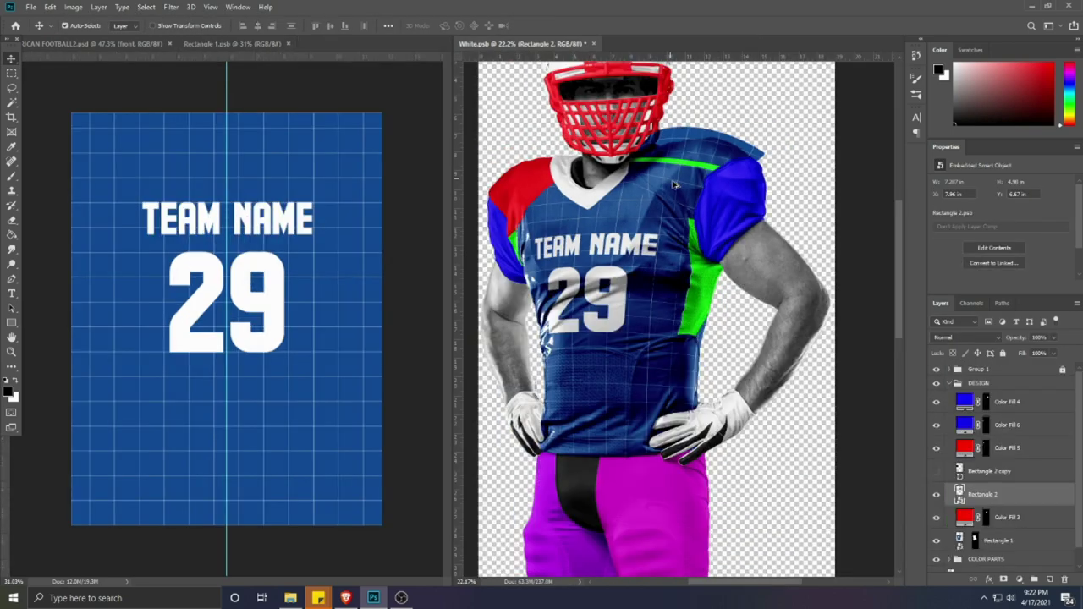
pyautogui.hotkey('ctrl', 't')
pyautogui.rightClick(673, 180)
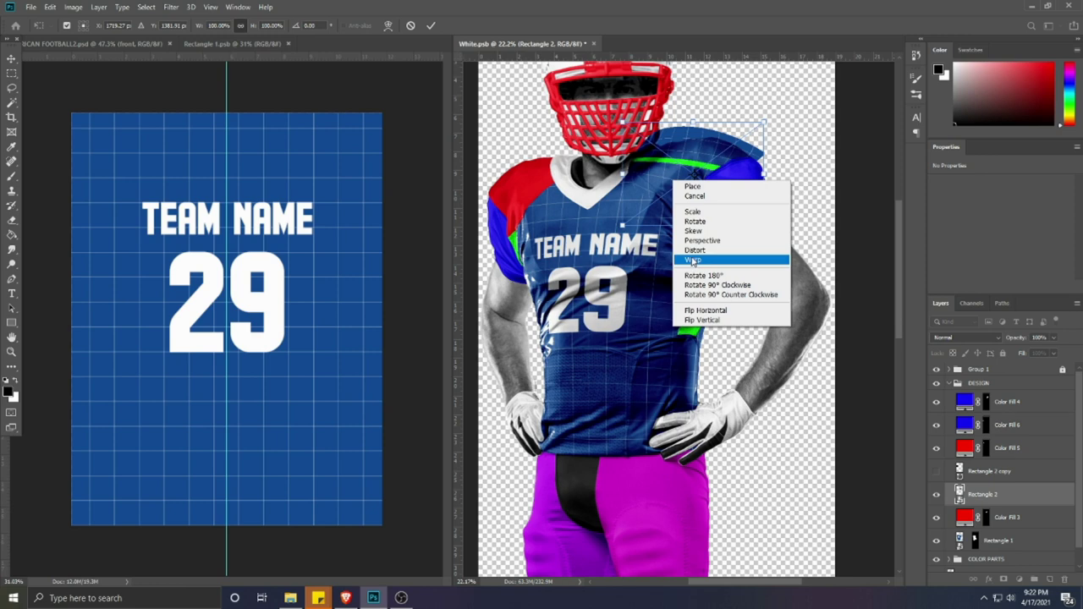
pyautogui.click(692, 259)
pyautogui.scroll(3, 665, 183)
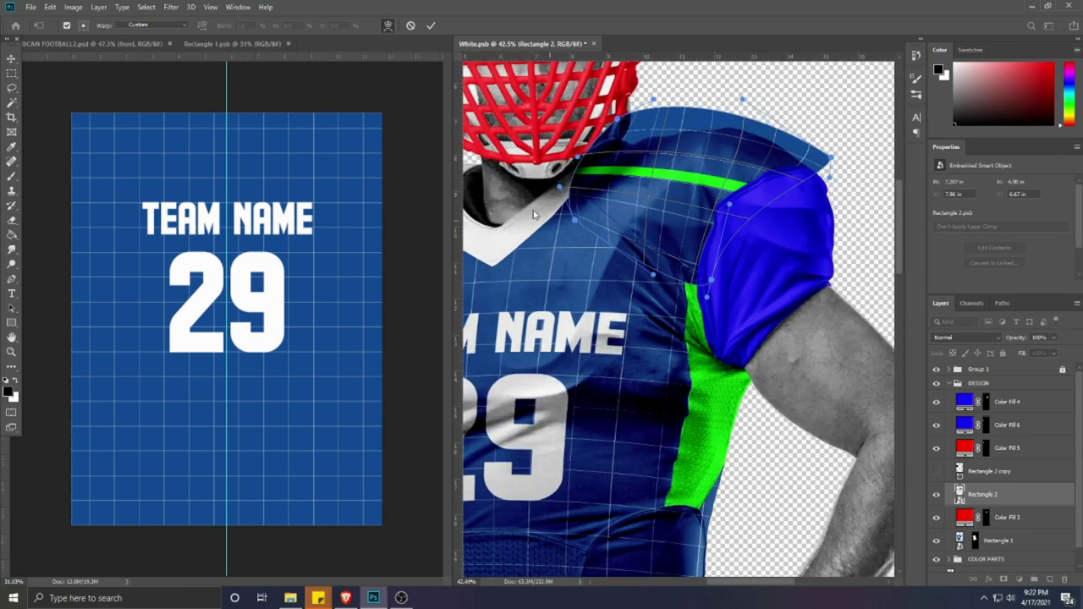
pyautogui.moveTo(574, 220); pyautogui.dragTo(599, 133)
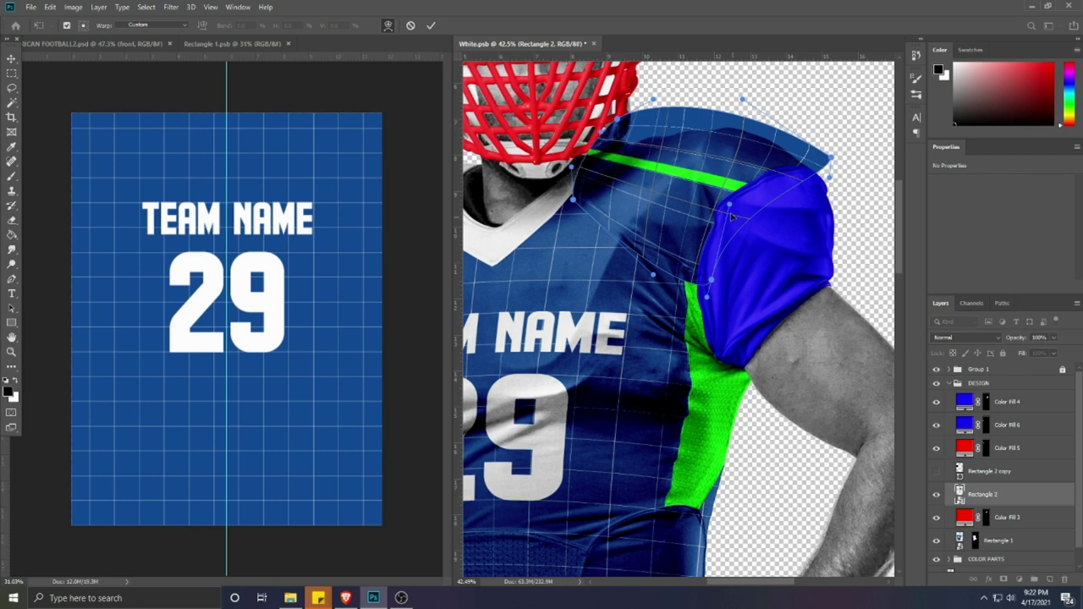
pyautogui.moveTo(726, 209); pyautogui.dragTo(738, 200)
pyautogui.moveTo(716, 172); pyautogui.dragTo(761, 166)
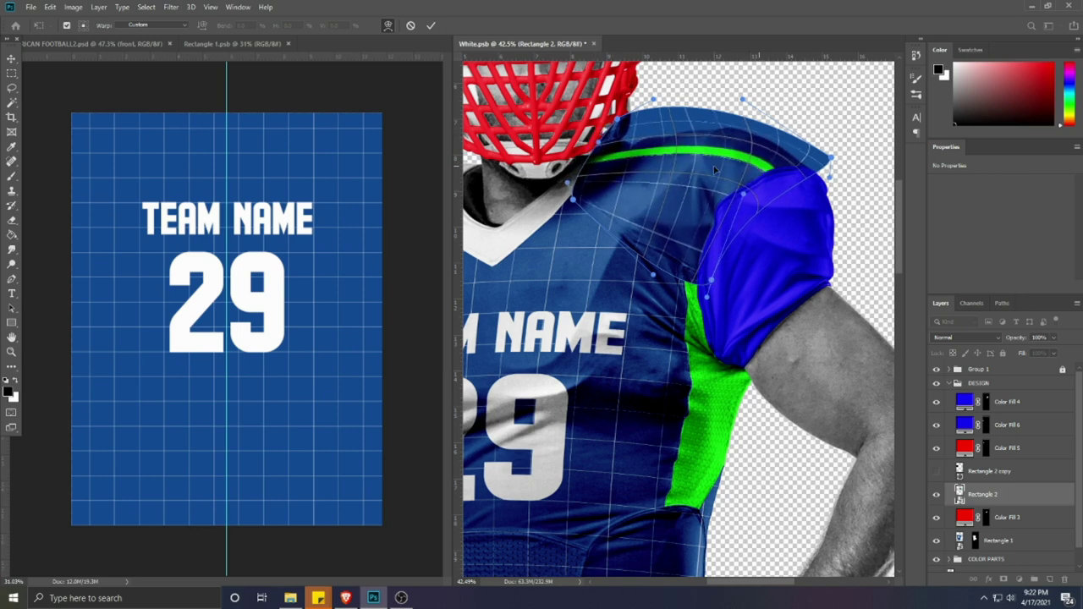
# Step: Refine the Rectangle 2 warp by lowering its outer edge to follow the shoulder contour and adjusting its neck-end handles, and apply it
pyautogui.moveTo(599, 142); pyautogui.dragTo(599, 146)
pyautogui.moveTo(568, 183); pyautogui.dragTo(574, 213)
pyautogui.moveTo(571, 199); pyautogui.dragTo(566, 188)
pyautogui.moveTo(598, 146); pyautogui.dragTo(603, 133)
pyautogui.moveTo(618, 119); pyautogui.dragTo(666, 114)
pyautogui.moveTo(743, 99); pyautogui.dragTo(746, 95)
pyautogui.moveTo(831, 157); pyautogui.dragTo(824, 168)
pyautogui.moveTo(746, 95); pyautogui.dragTo(751, 93)
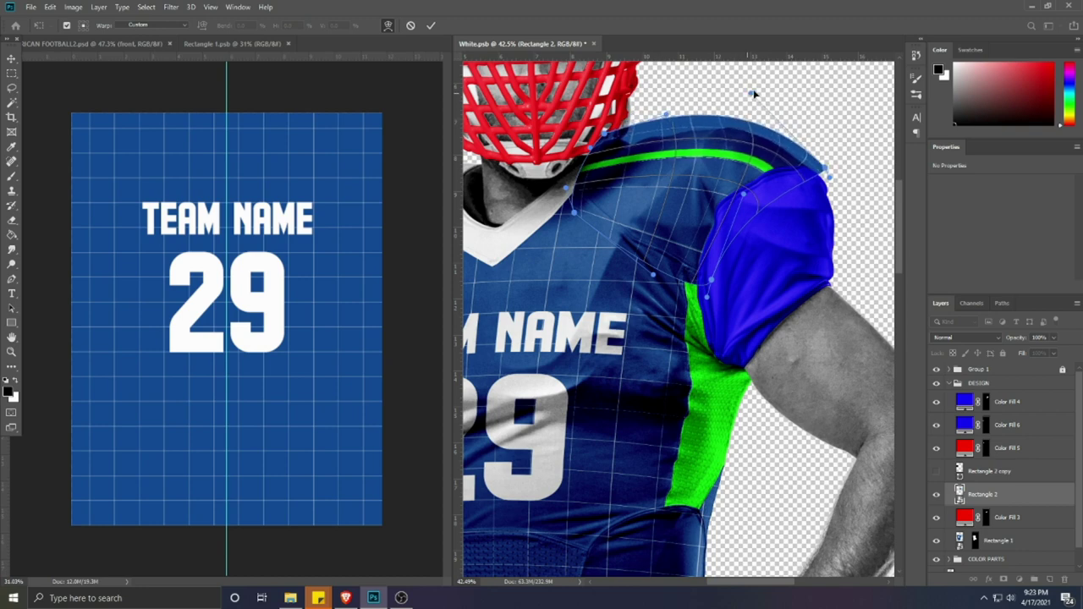
pyautogui.scroll(-2, 733, 216)
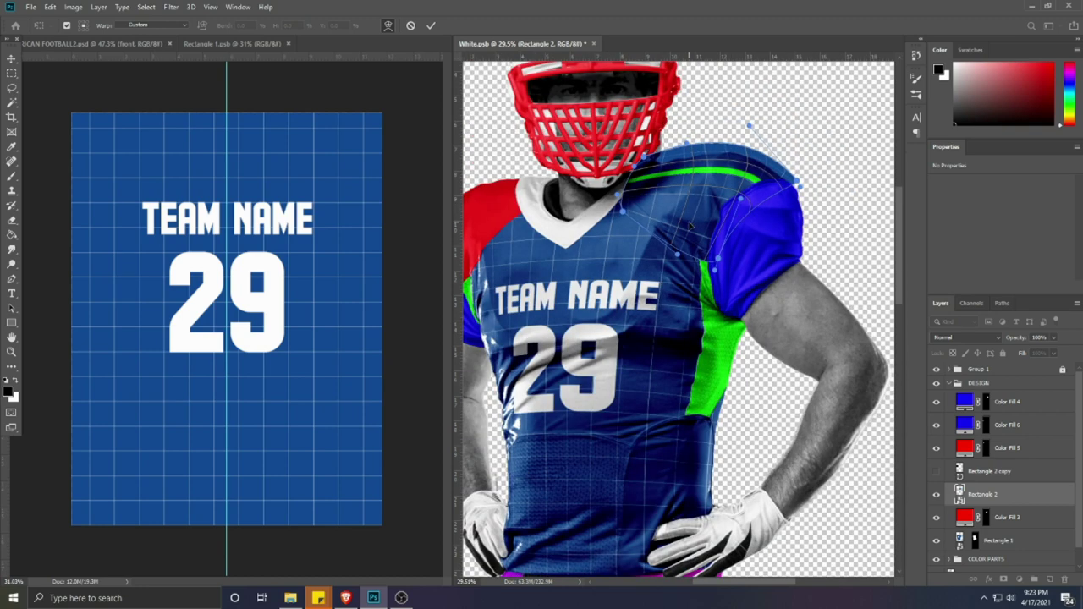
pyautogui.moveTo(676, 255); pyautogui.dragTo(624, 200)
pyautogui.click(430, 27)
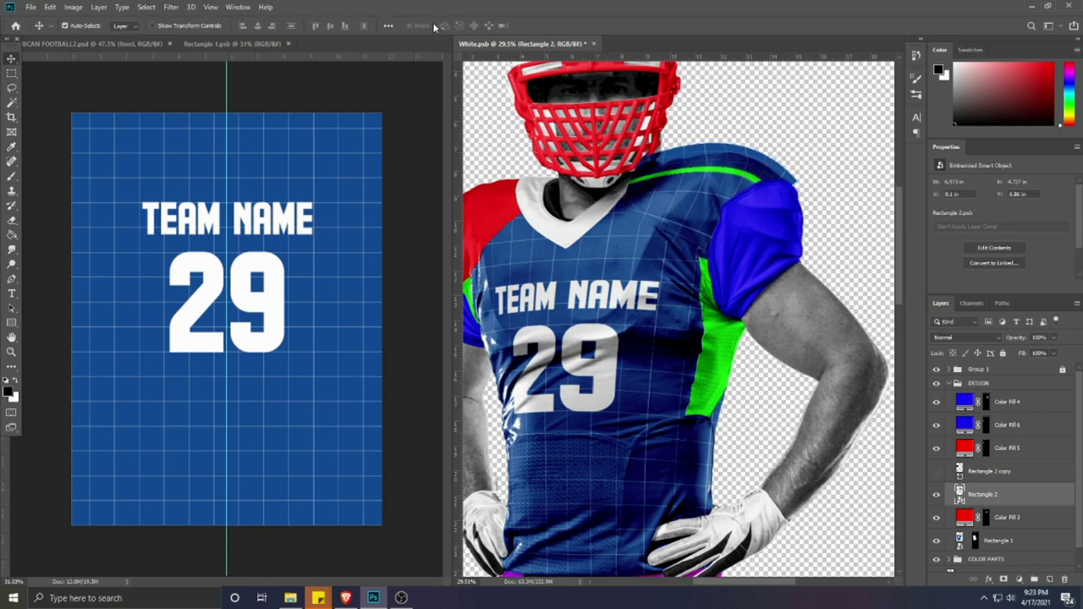
# Step: Mask Rectangle 2 to the shoulder shape of the Color Fill 3 mask, and delete the Color Fill 3 layer
pyautogui.keyDown('ctrl'); pyautogui.click(985, 518); pyautogui.keyUp('ctrl')
pyautogui.click(1004, 580)
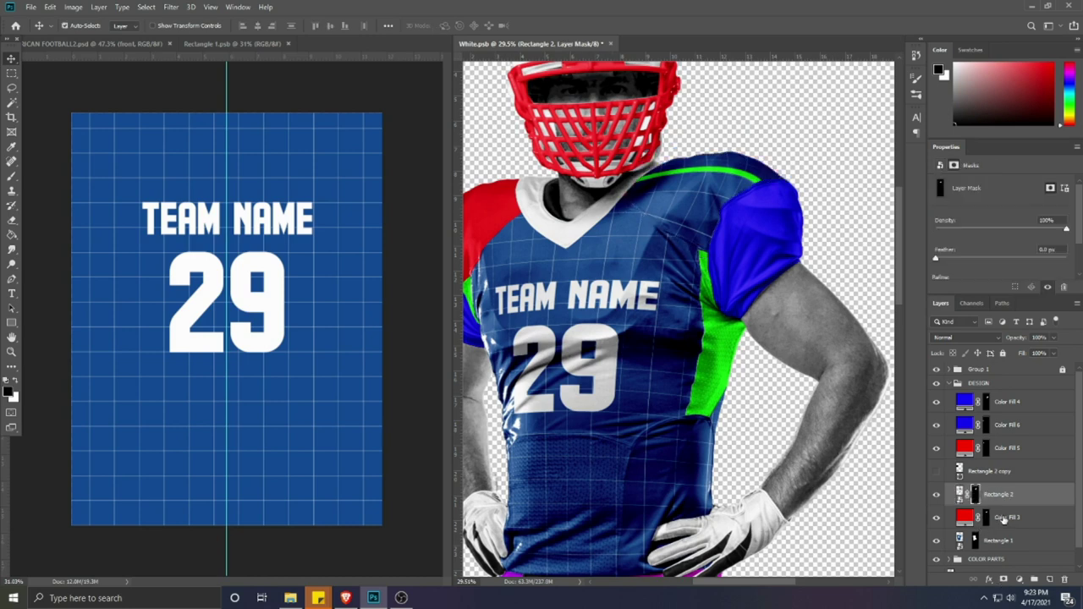
pyautogui.click(1007, 519)
pyautogui.press('Delete')
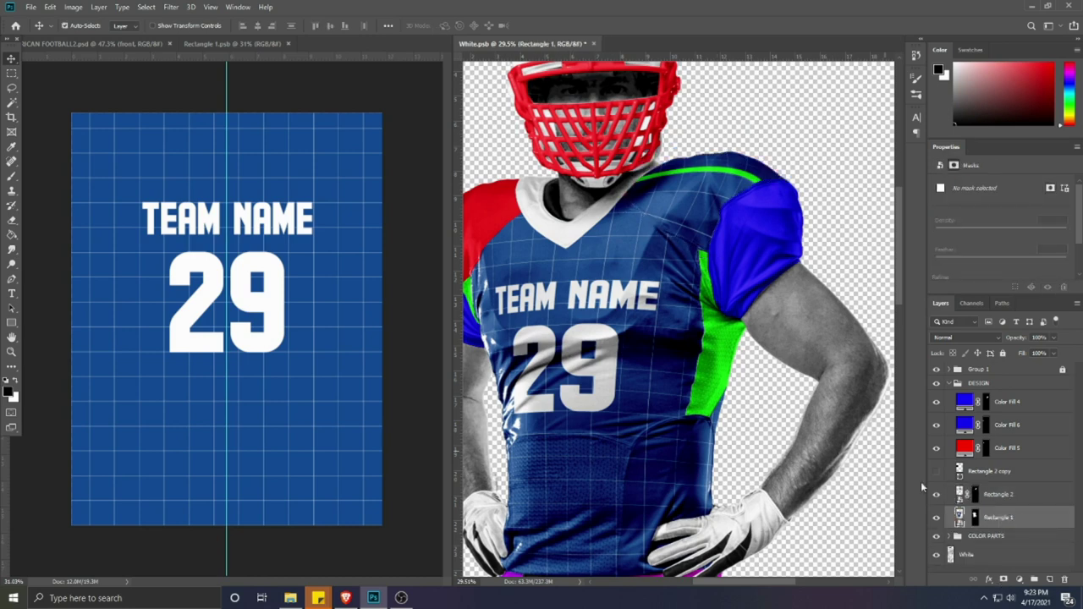
# Step: Copy the number 29 from Rectangle 1.psb into the Rectangle 2 smart object, scale it down centred over the green stripe, and save
pyautogui.doubleClick(959, 496)
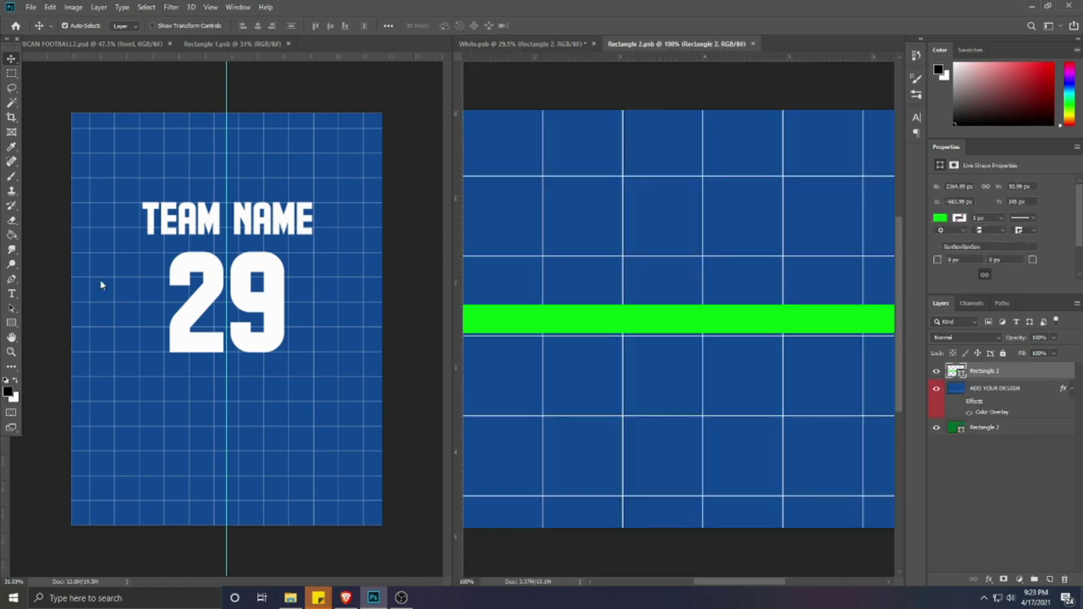
pyautogui.moveTo(913, 372); pyautogui.dragTo(651, 310)
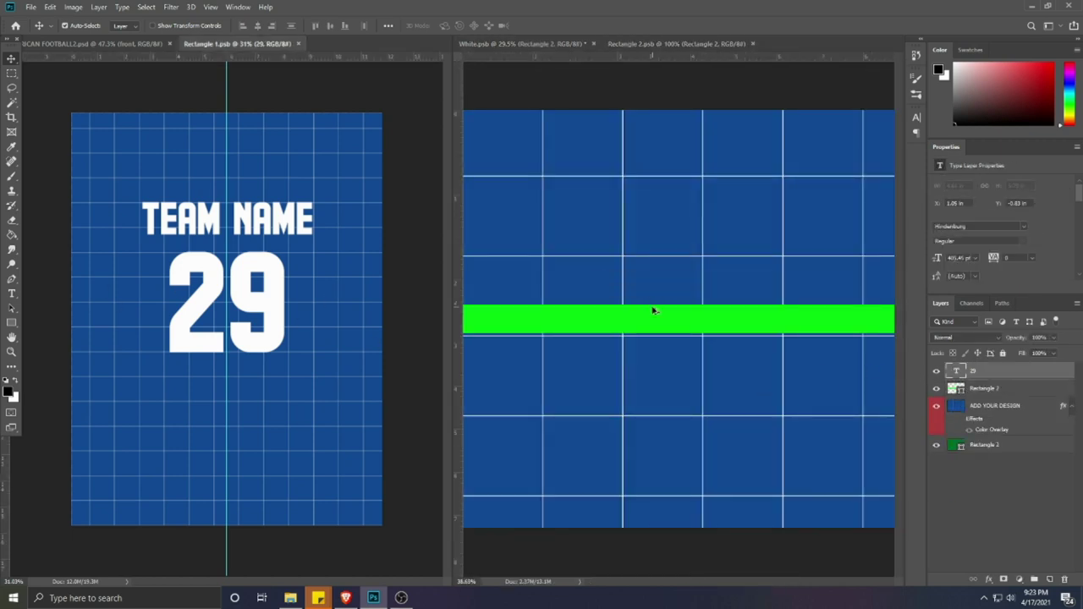
pyautogui.scroll(-10, 651, 309)
pyautogui.hotkey('ctrl', 't')
pyautogui.moveTo(669, 213); pyautogui.dragTo(673, 283)
pyautogui.moveTo(701, 350); pyautogui.dragTo(712, 329)
pyautogui.press('Return')
pyautogui.moveTo(646, 44); pyautogui.dragTo(279, 46)
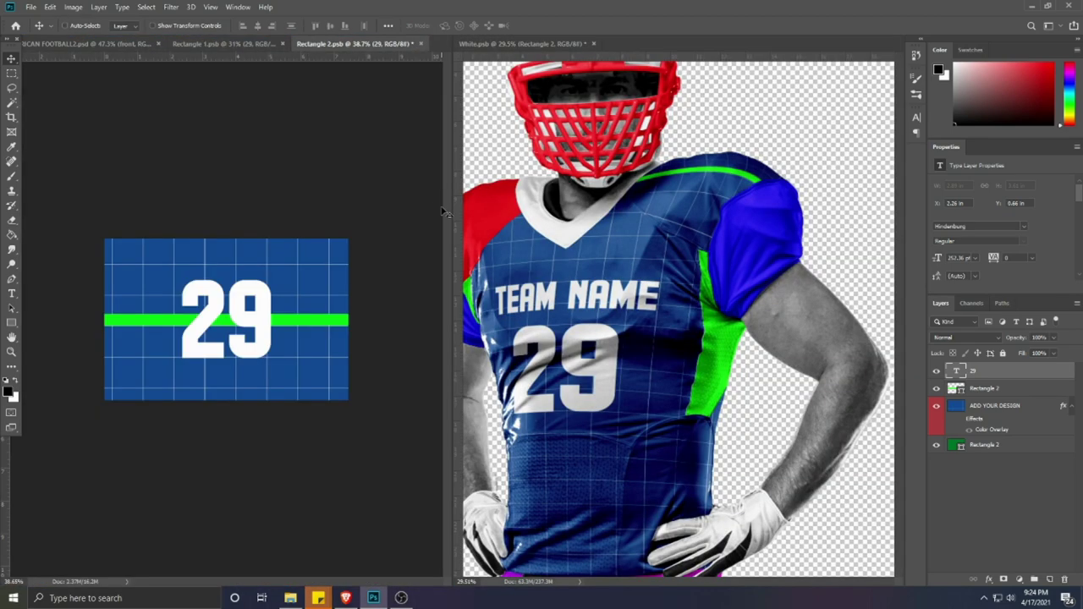
pyautogui.hotkey('ctrl', 's')
# Step: Warp Rectangle 2 in White.psb again, shifting its interior and upper curve toward the shoulder's slope to reshape the 29, and apply
pyautogui.click(711, 188)
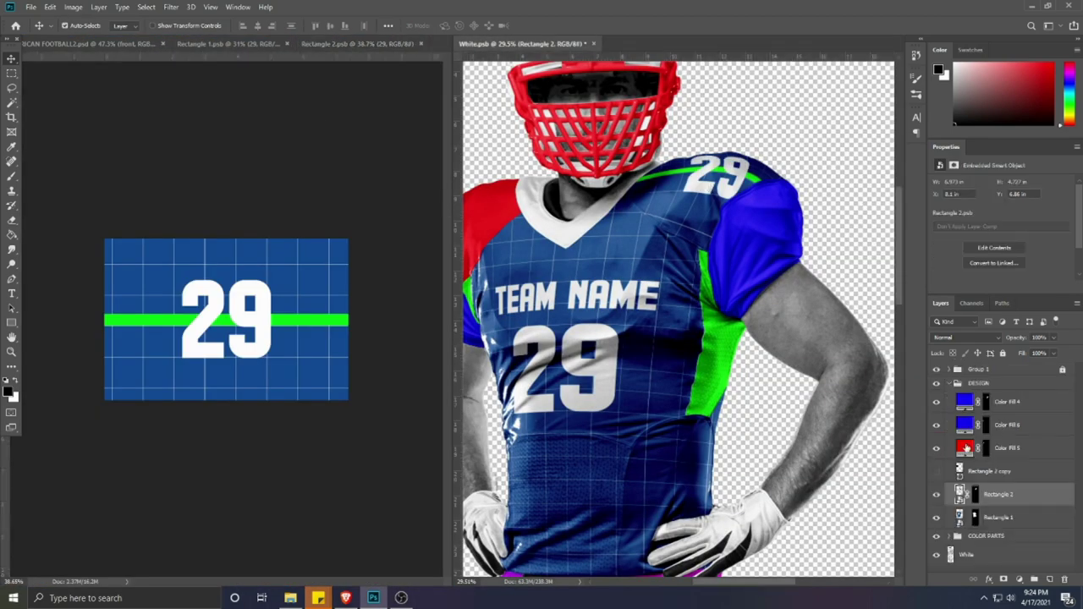
pyautogui.hotkey('ctrl', 't')
pyautogui.rightClick(715, 191)
pyautogui.click(729, 271)
pyautogui.scroll(3, 716, 193)
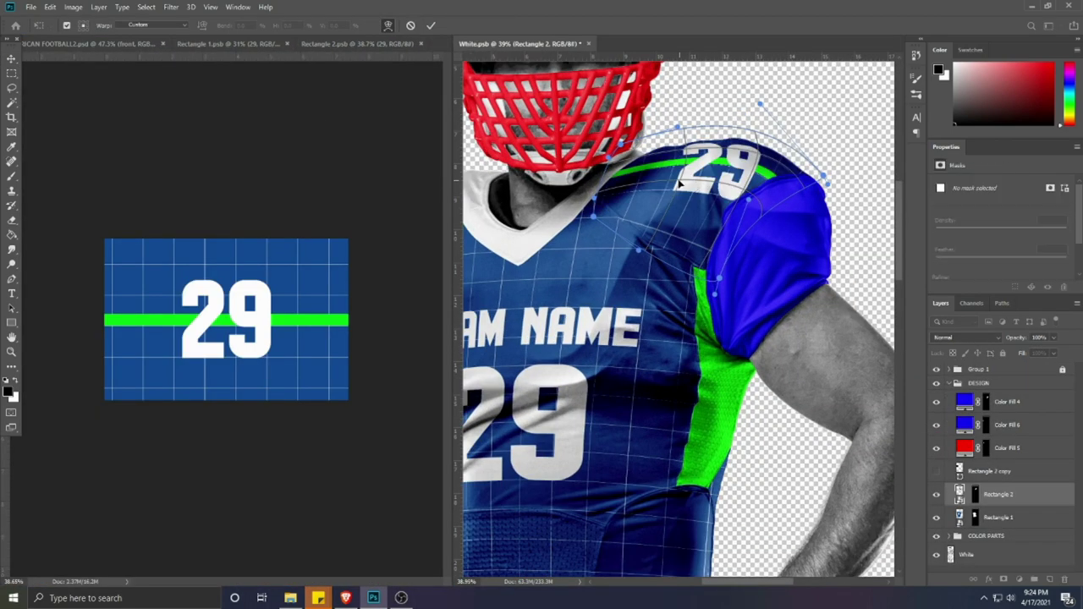
pyautogui.moveTo(697, 181); pyautogui.dragTo(671, 179)
pyautogui.moveTo(677, 127); pyautogui.dragTo(703, 130)
pyautogui.scroll(-3, 702, 131)
pyautogui.scroll(2, 677, 203)
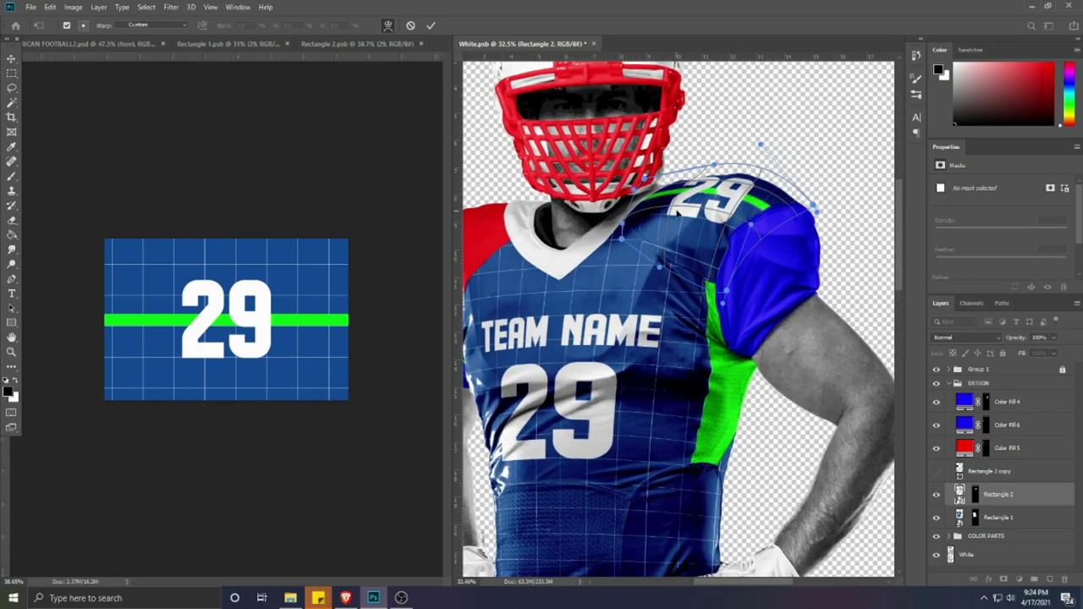
pyautogui.moveTo(761, 145); pyautogui.dragTo(763, 156)
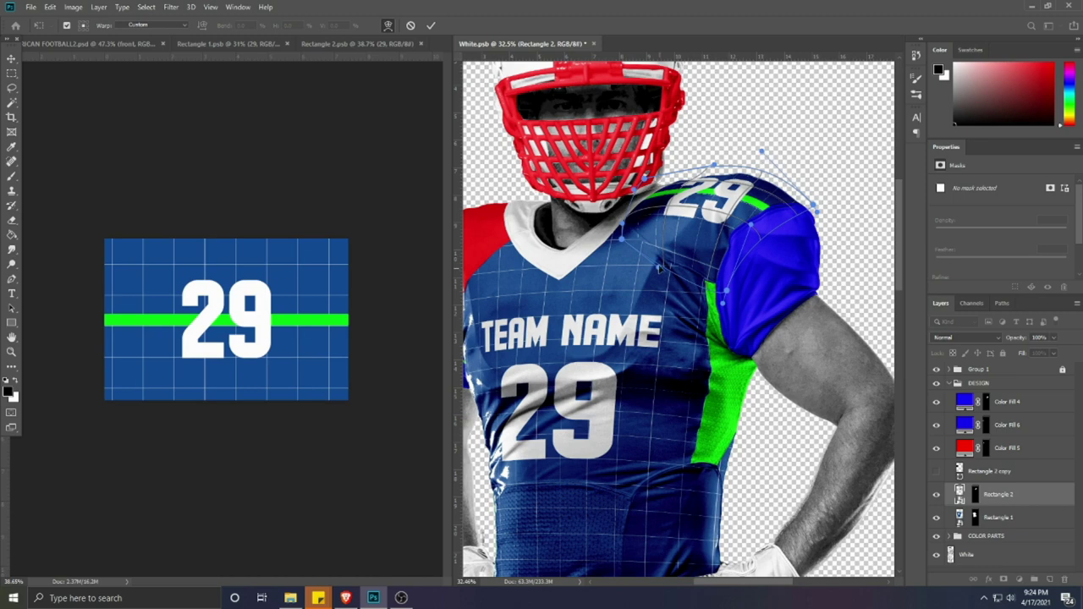
pyautogui.moveTo(660, 269); pyautogui.dragTo(652, 263)
pyautogui.moveTo(762, 153); pyautogui.dragTo(793, 166)
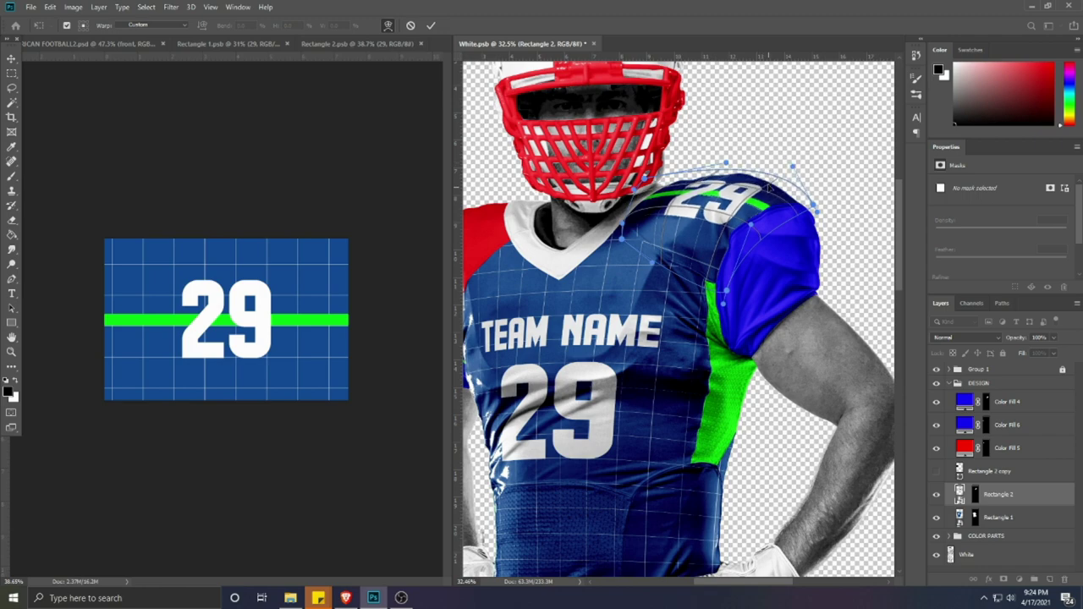
pyautogui.scroll(-2, 694, 239)
pyautogui.click(432, 27)
pyautogui.scroll(-2, 715, 264)
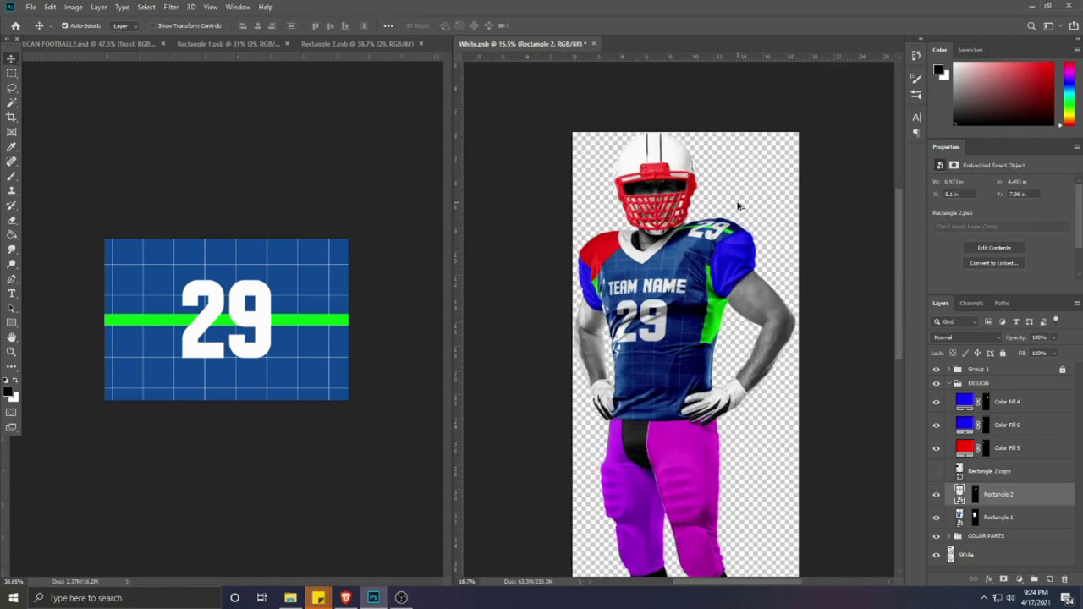
# Step: Fine-tune the Rectangle 2 warp around the 29 and at the sleeve-side edge, and apply it
pyautogui.scroll(4, 737, 206)
pyautogui.hotkey('ctrl', 't')
pyautogui.rightClick(676, 264)
pyautogui.click(687, 340)
pyautogui.click(690, 338)
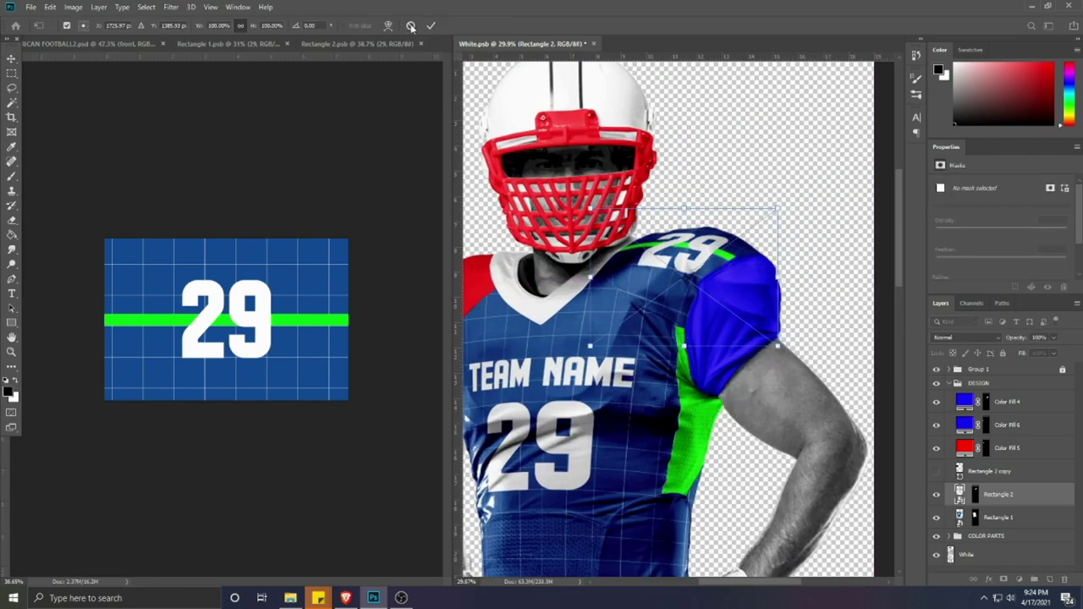
pyautogui.rightClick(660, 271)
pyautogui.click(687, 352)
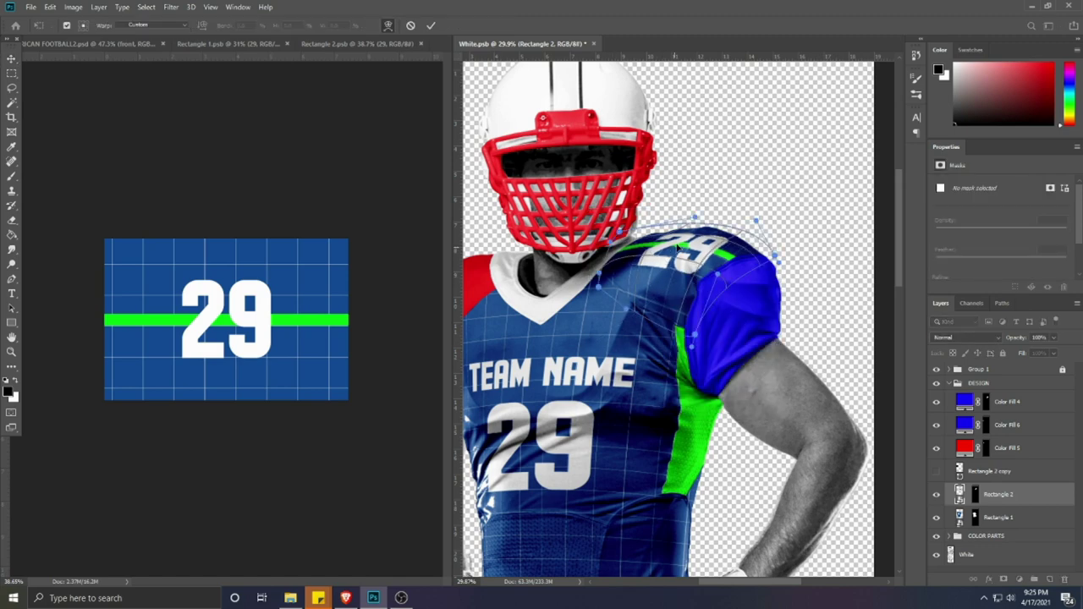
pyautogui.moveTo(677, 247); pyautogui.dragTo(681, 244)
pyautogui.moveTo(599, 274); pyautogui.dragTo(603, 269)
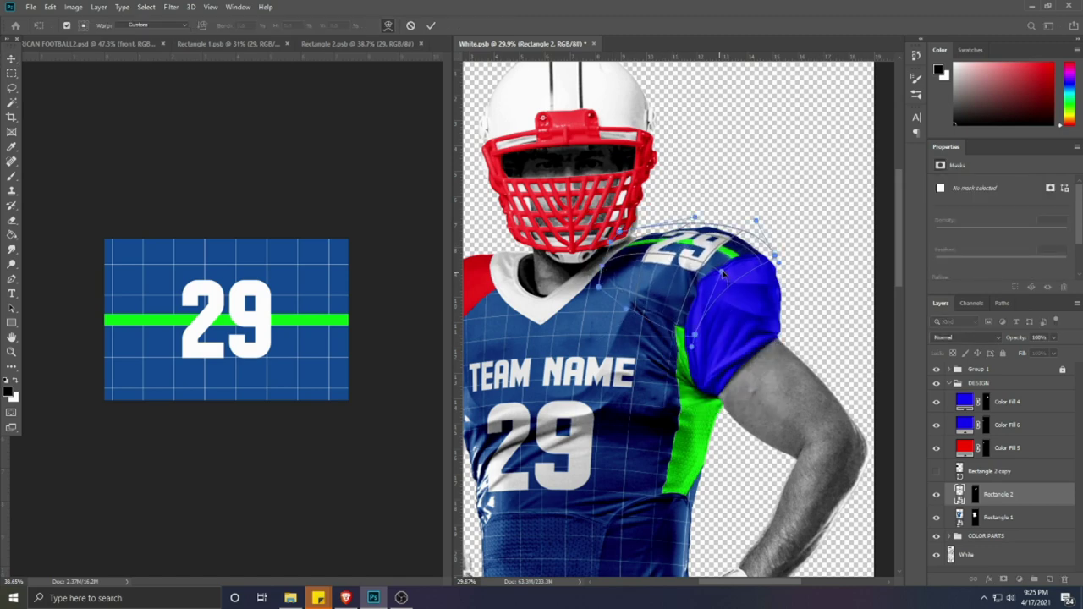
pyautogui.moveTo(762, 264); pyautogui.dragTo(728, 272)
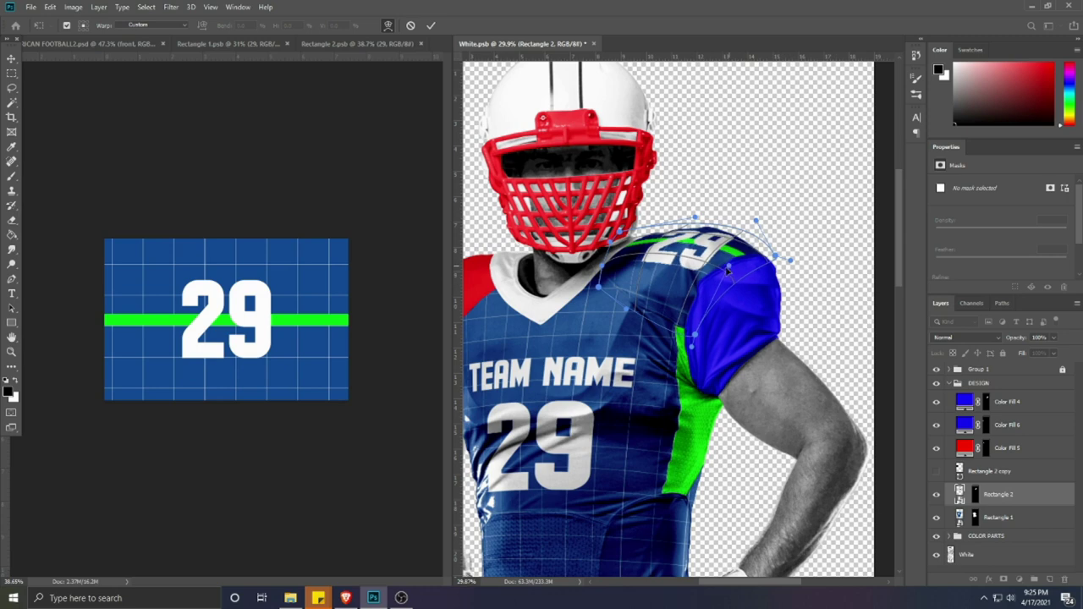
pyautogui.click(430, 25)
pyautogui.scroll(-3, 695, 284)
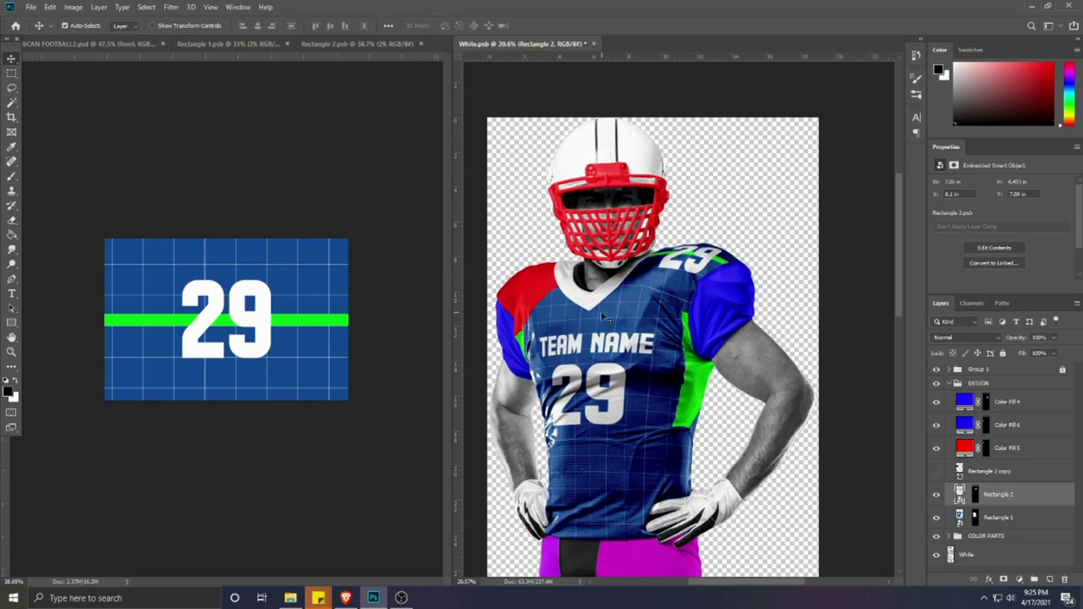
# Step: Move Rectangle 2 copy above Color Fill 5, show it, fill it with red and convert it to a smart object
pyautogui.click(522, 290)
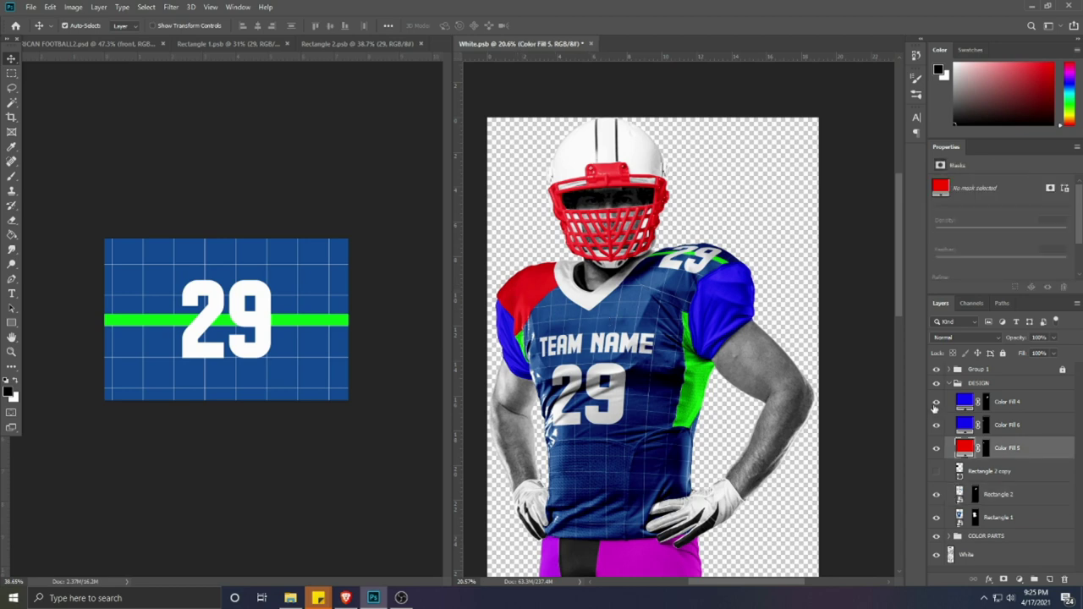
pyautogui.moveTo(973, 478); pyautogui.dragTo(991, 436)
pyautogui.doubleClick(961, 454)
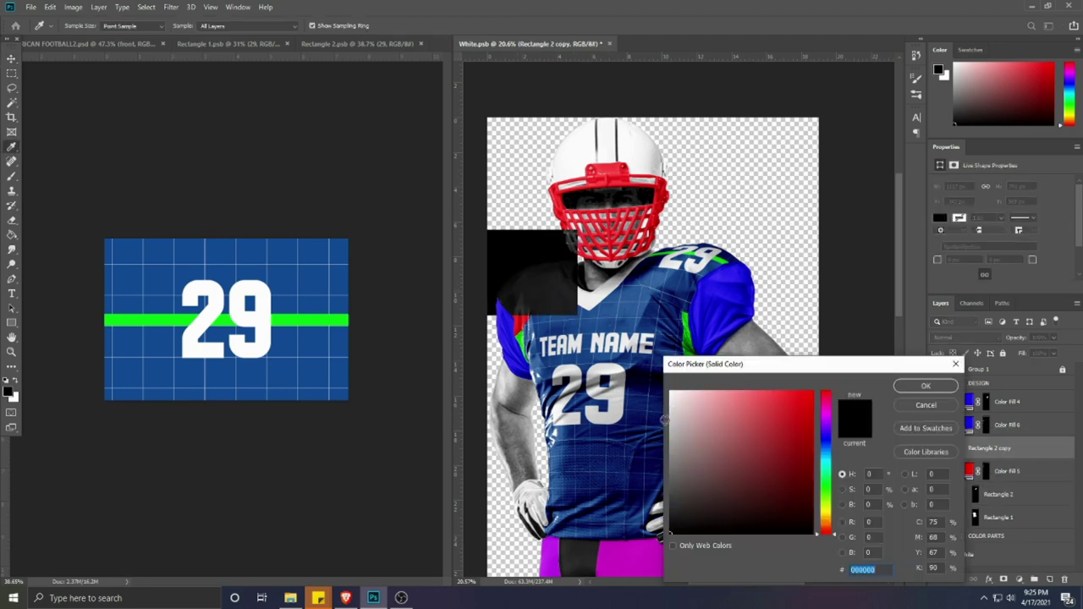
pyautogui.moveTo(780, 430); pyautogui.dragTo(835, 401)
pyautogui.click(919, 387)
pyautogui.rightClick(1033, 452)
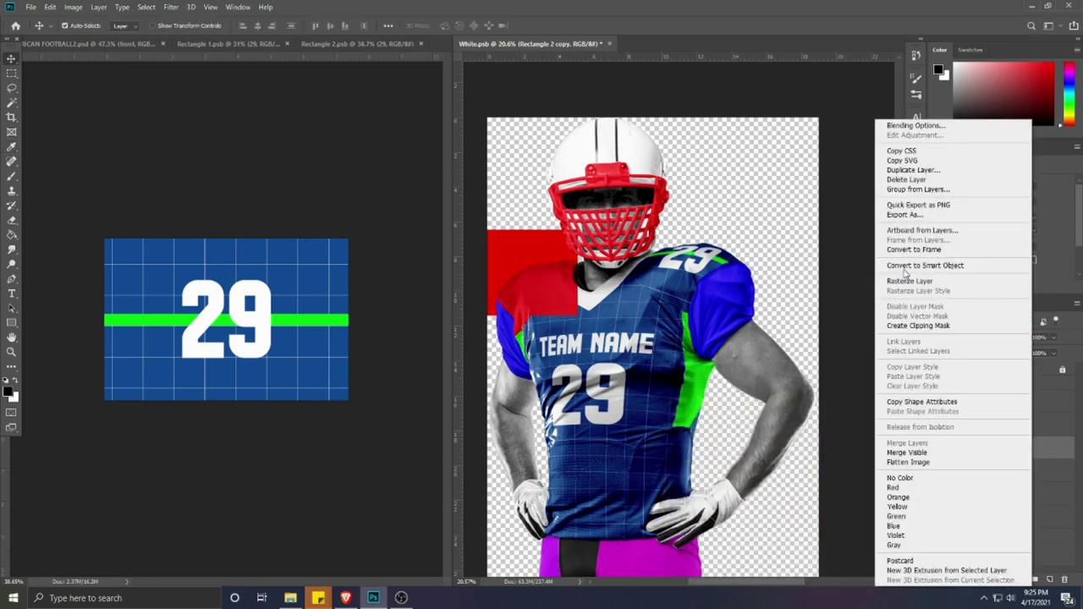
pyautogui.click(907, 268)
# Step: Copy the 29, green stripe and ADD YOUR DESIGN grid from Rectangle 2.psb into the centre of the Rectangle 2 copy smart object, and save
pyautogui.doubleClick(961, 448)
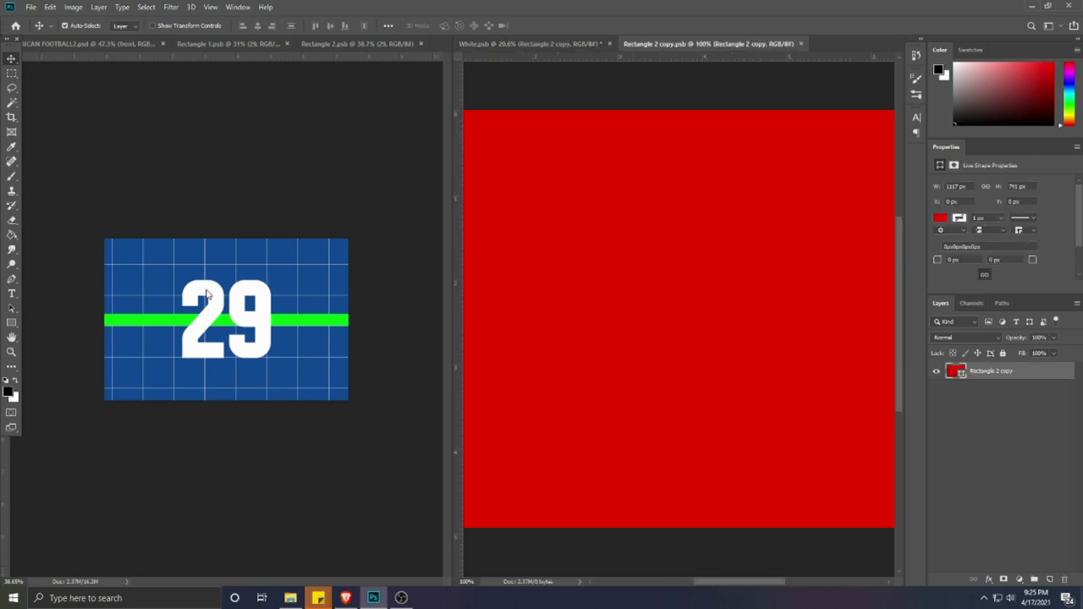
pyautogui.click(298, 345)
pyautogui.moveTo(701, 393); pyautogui.dragTo(662, 306)
pyautogui.click(550, 210)
pyautogui.moveTo(702, 43); pyautogui.dragTo(364, 89)
pyautogui.hotkey('ctrl', 's')
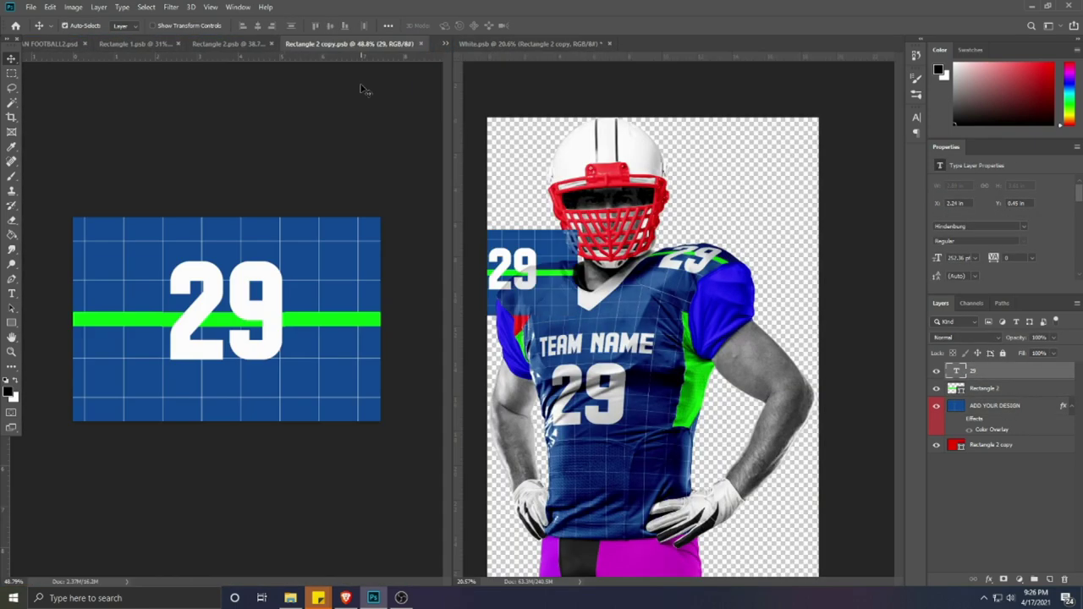
# Step: Warp Rectangle 2 copy onto the red shoulder, pulling its corners to the neck, the armpit and the top of the sleeve
pyautogui.click(560, 278)
pyautogui.scroll(1, 590, 302)
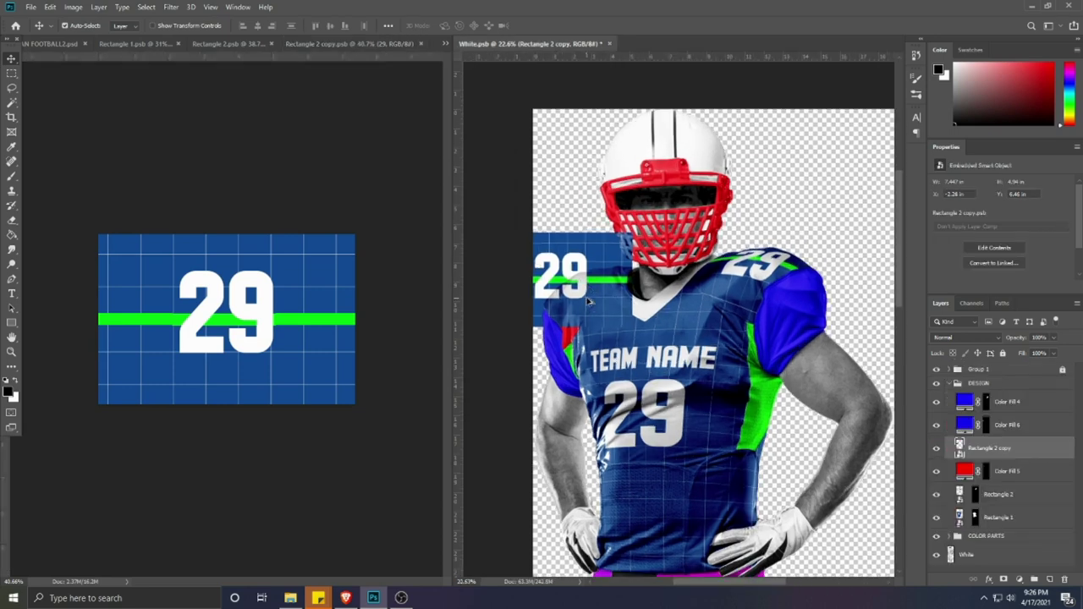
pyautogui.hotkey('ctrl', 't')
pyautogui.rightClick(619, 285)
pyautogui.click(645, 362)
pyautogui.scroll(10, 720, 313)
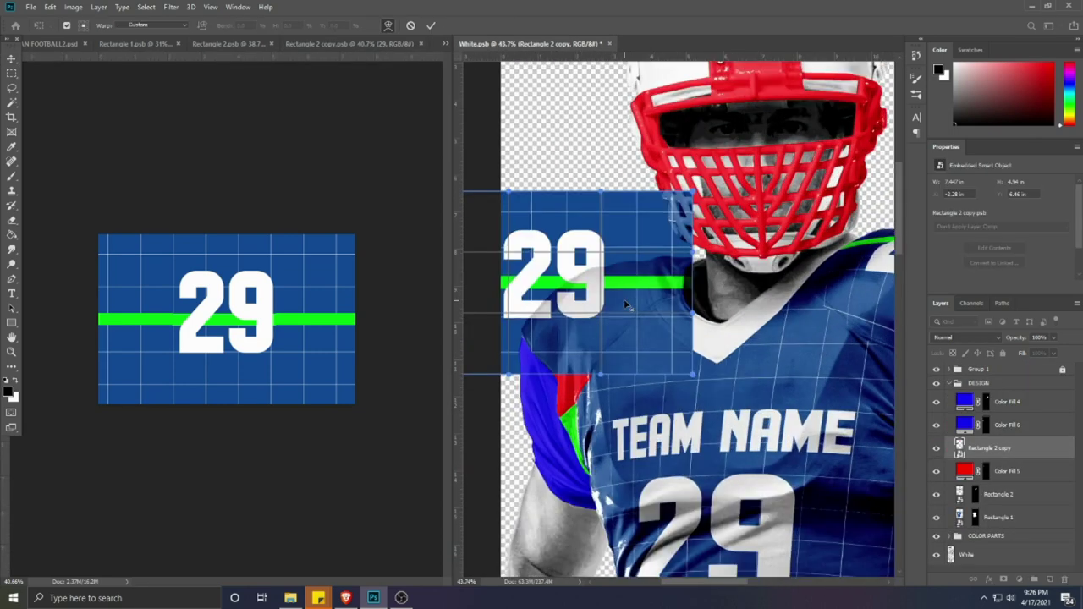
pyautogui.moveTo(722, 314); pyautogui.dragTo(735, 227)
pyautogui.scroll(-5, 760, 372)
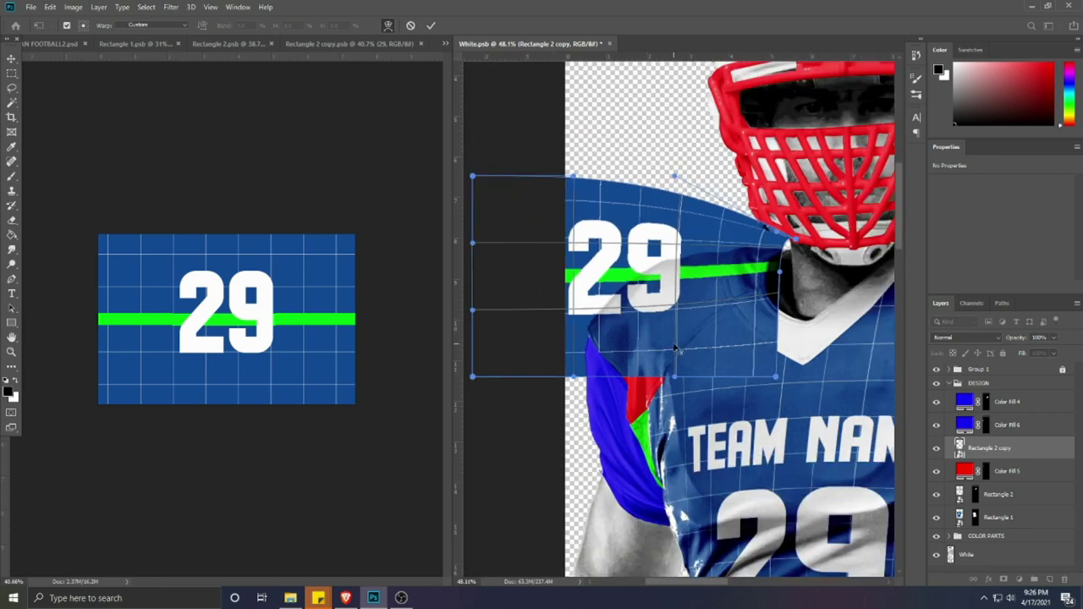
pyautogui.moveTo(760, 373); pyautogui.dragTo(643, 425)
pyautogui.moveTo(507, 316); pyautogui.dragTo(615, 388)
pyautogui.moveTo(507, 261); pyautogui.dragTo(601, 365)
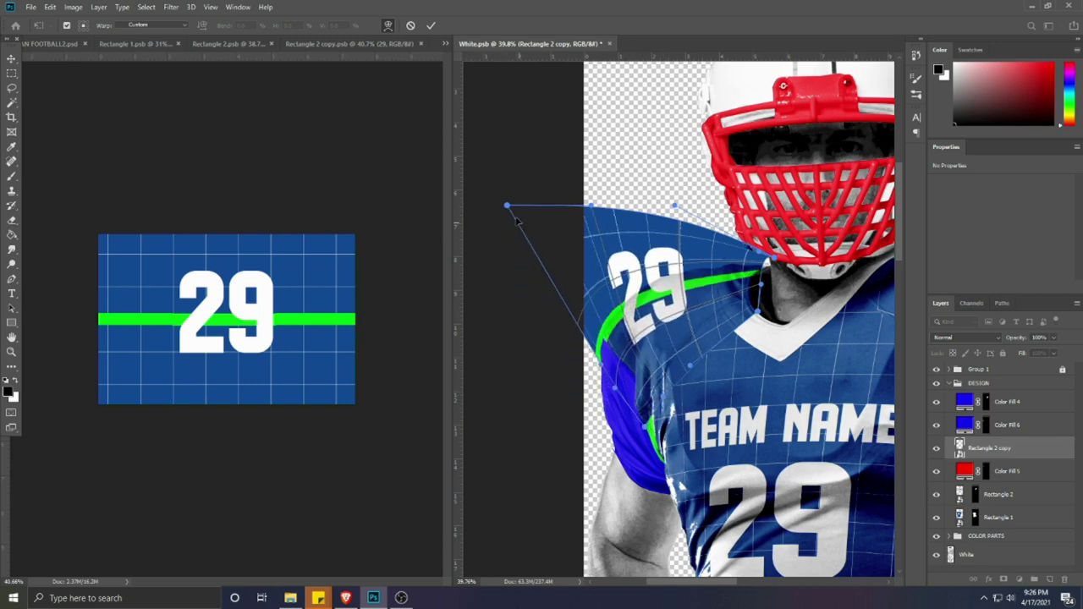
pyautogui.moveTo(507, 206); pyautogui.dragTo(591, 347)
# Step: Curve the Rectangle 2 copy warp along the shoulder's top, neck and sleeve-side edges so the 29 follows the shoulder
pyautogui.moveTo(675, 207); pyautogui.dragTo(685, 247)
pyautogui.moveTo(749, 247); pyautogui.dragTo(760, 252)
pyautogui.moveTo(602, 238); pyautogui.dragTo(613, 281)
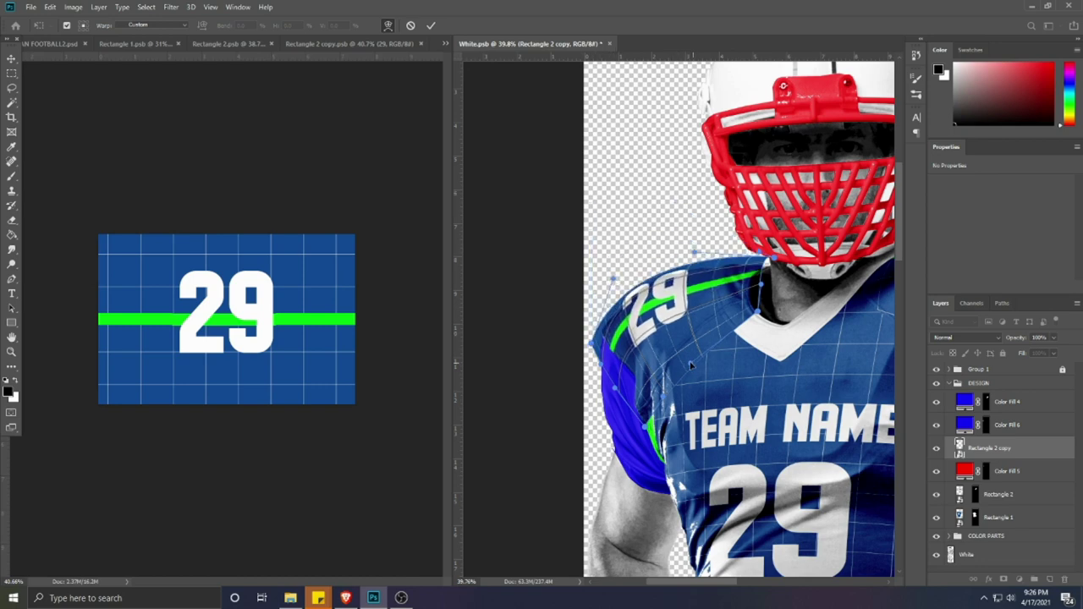
pyautogui.moveTo(757, 311); pyautogui.dragTo(759, 305)
pyautogui.moveTo(690, 362); pyautogui.dragTo(694, 350)
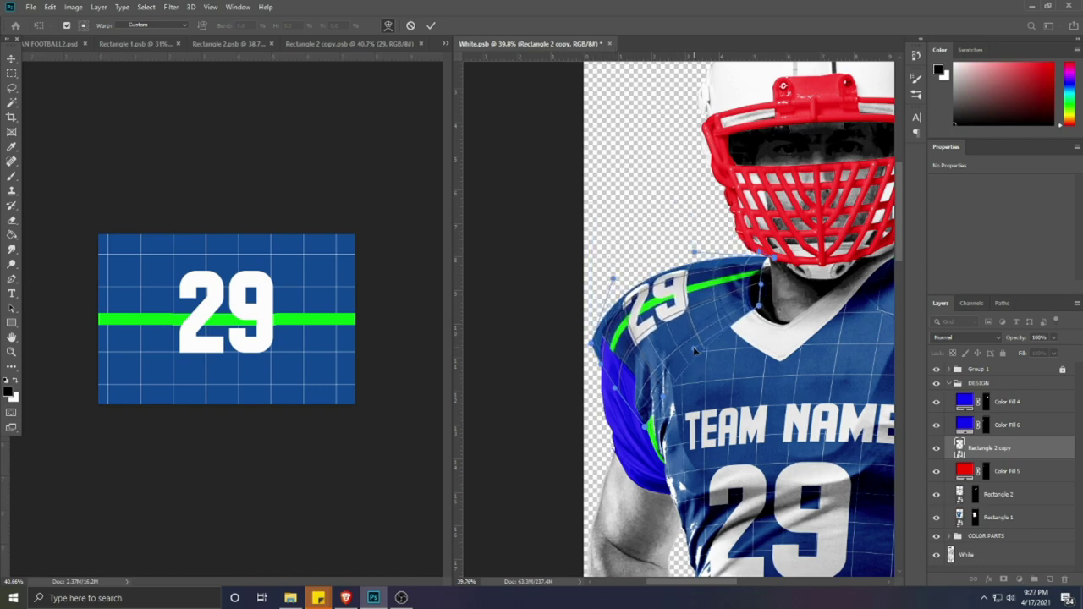
pyautogui.moveTo(641, 426); pyautogui.dragTo(638, 426)
pyautogui.moveTo(616, 389); pyautogui.dragTo(598, 341)
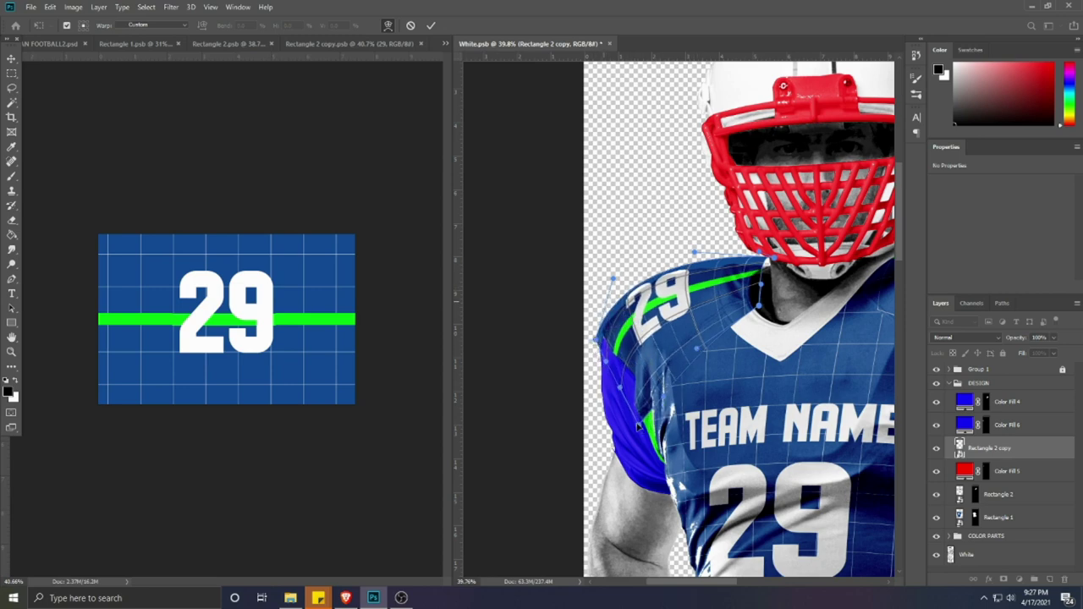
# Step: Fine-tune the outer shoulder edge of the Rectangle 2 copy warp and apply it
pyautogui.scroll(-1, 638, 427)
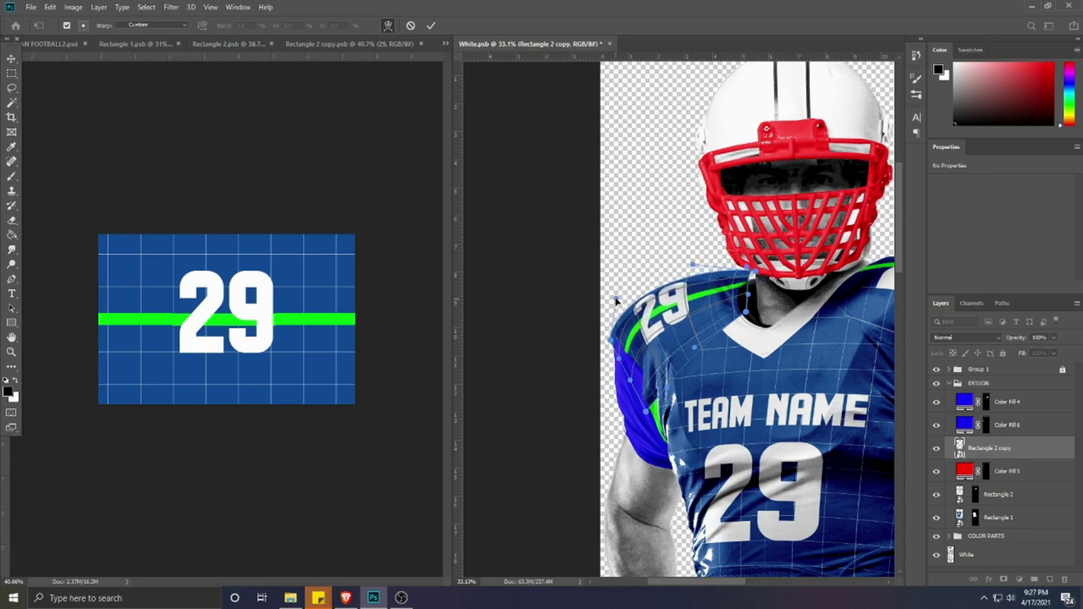
pyautogui.scroll(-2, 572, 314)
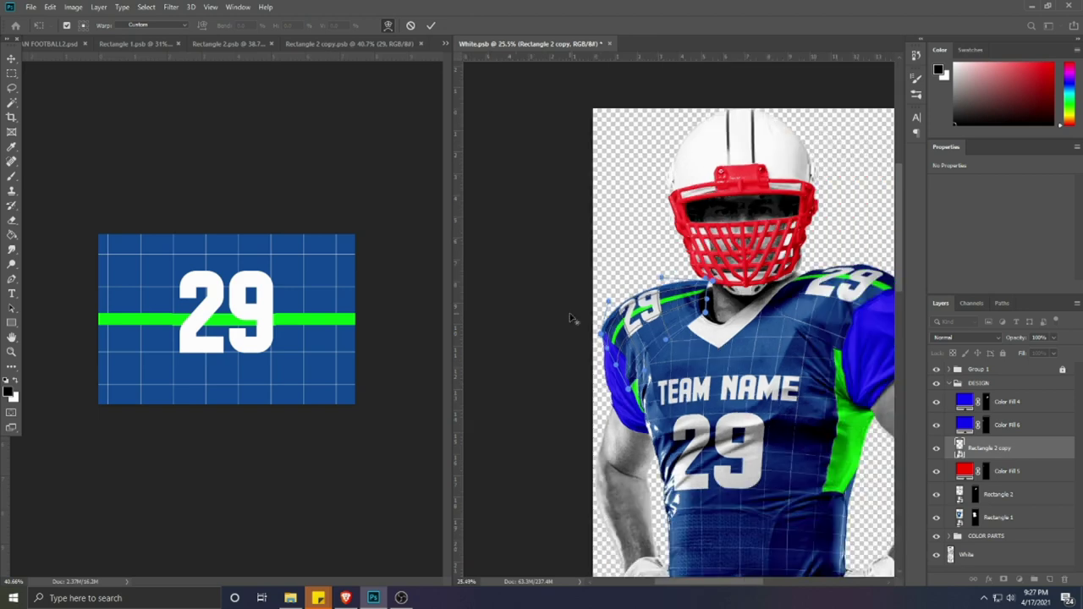
pyautogui.scroll(1, 578, 314)
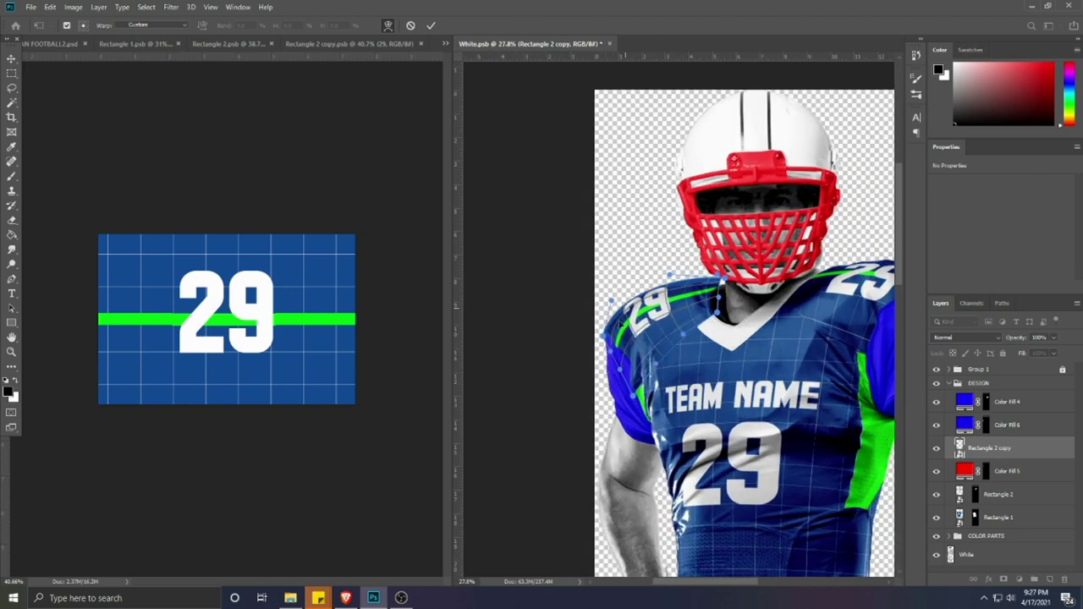
pyautogui.moveTo(620, 324); pyautogui.dragTo(602, 336)
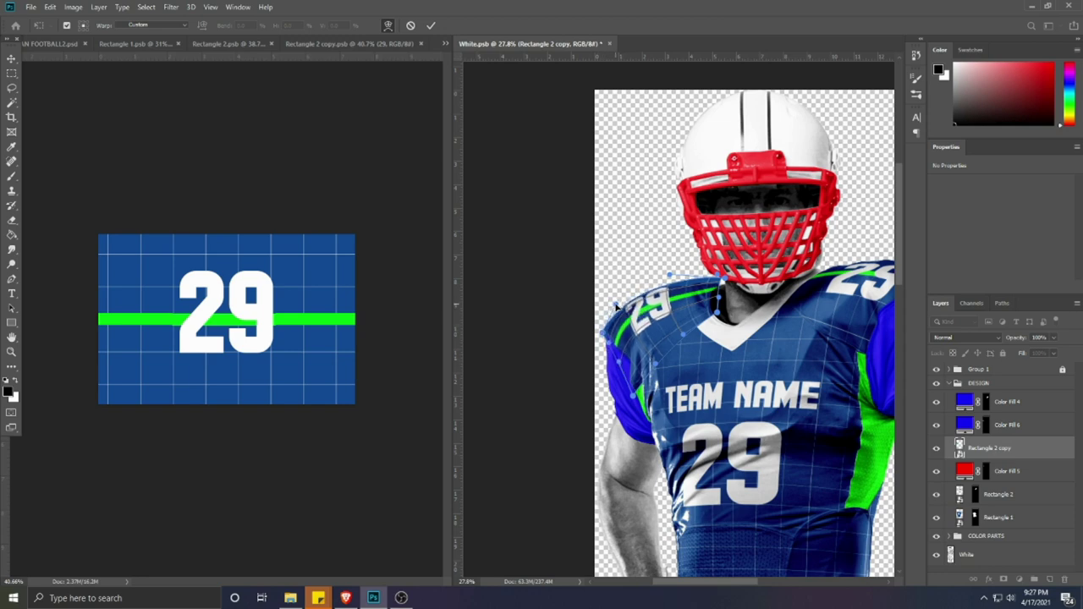
pyautogui.click(430, 26)
# Step: Mask Rectangle 2 copy to the shoulder shape of Color Fill 5, and delete Color Fill 5
pyautogui.keyDown('shift'); pyautogui.click(985, 472); pyautogui.keyUp('shift')
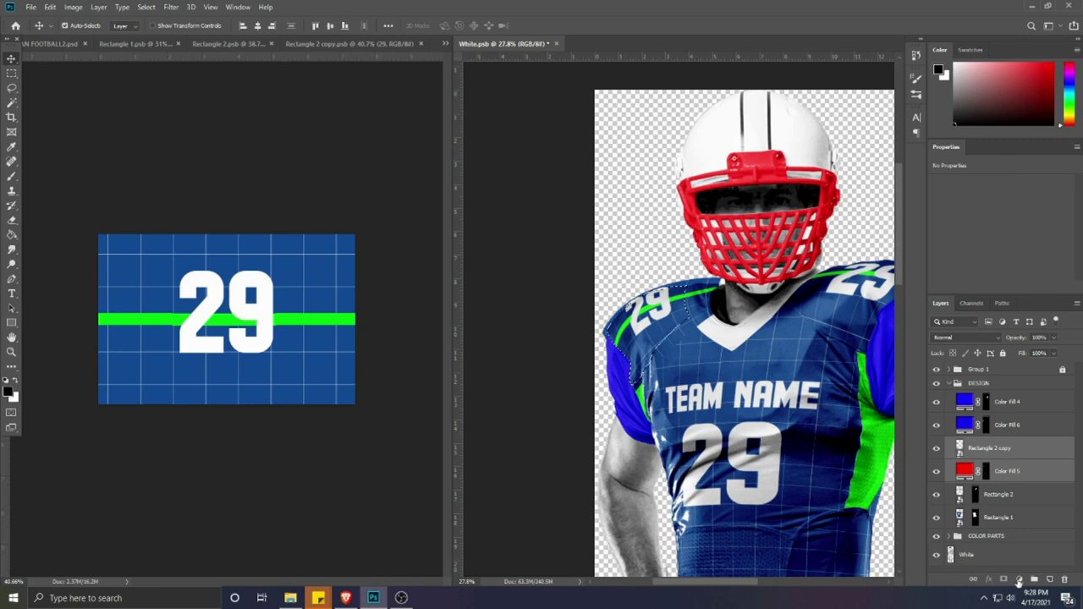
pyautogui.click(997, 450)
pyautogui.click(1004, 580)
pyautogui.click(1005, 471)
pyautogui.press('Delete')
pyautogui.scroll(-2, 655, 322)
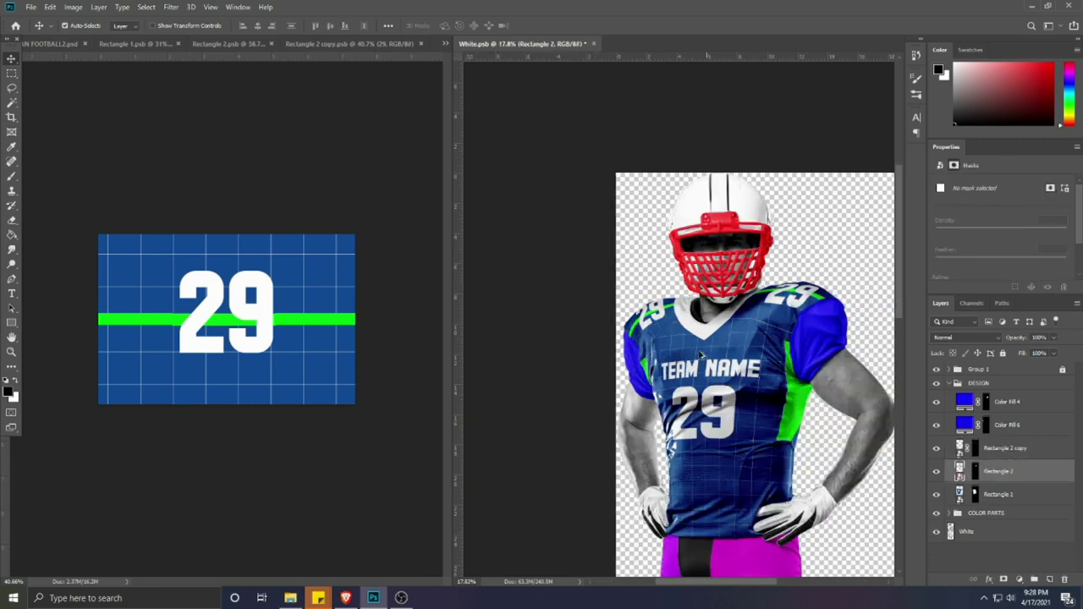
pyautogui.scroll(1, 728, 339)
# Step: Unlink the mask of Rectangle 2 copy, readjust its warp around the 29 and the outer shoulder edge, and apply it
pyautogui.click(967, 452)
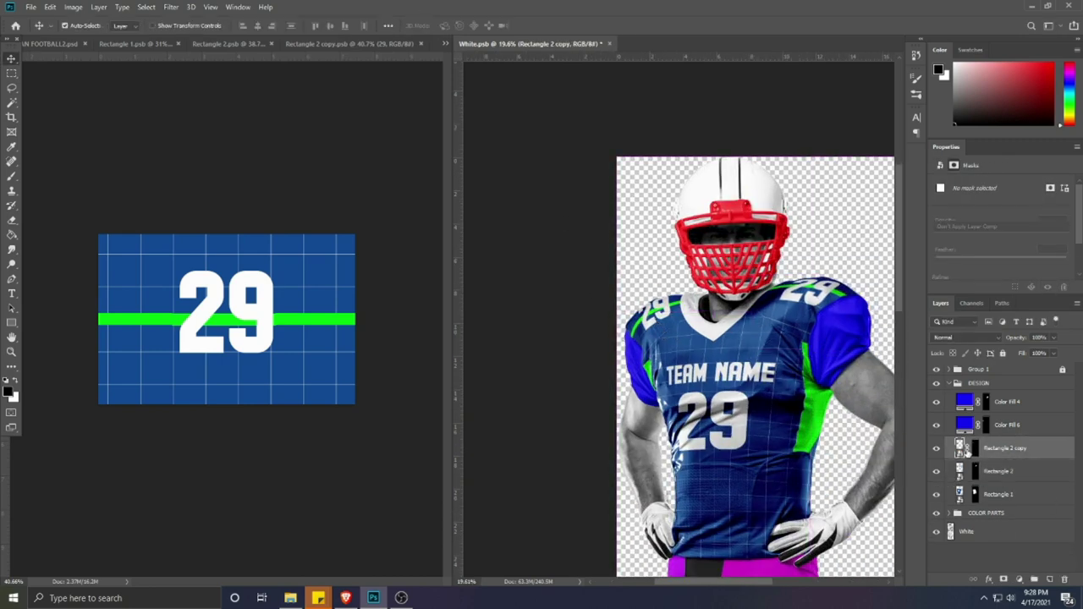
pyautogui.hotkey('ctrl', 't')
pyautogui.rightClick(641, 339)
pyautogui.click(677, 418)
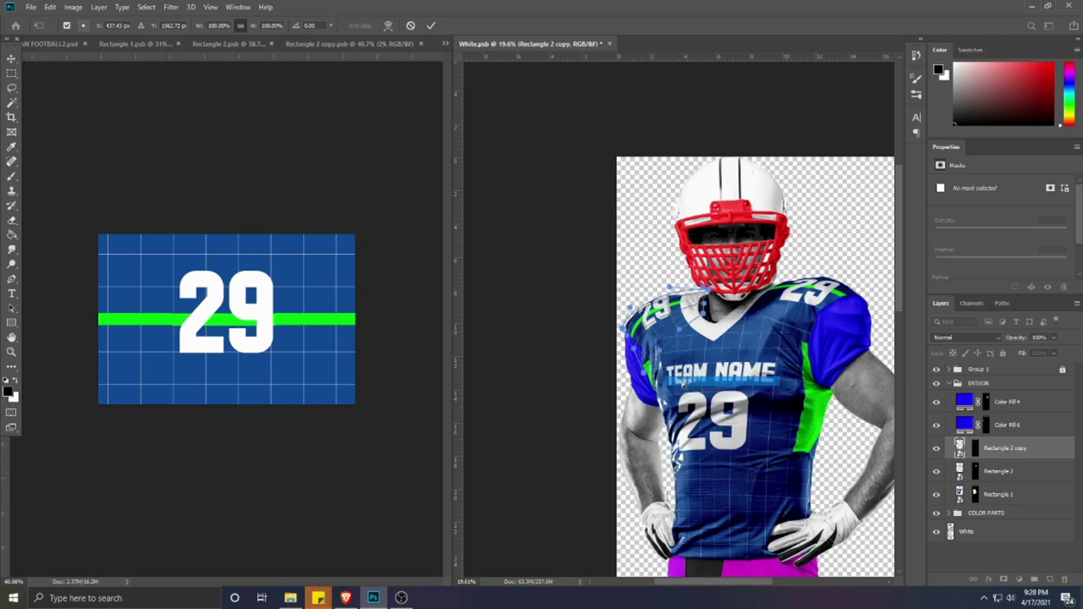
pyautogui.scroll(7, 648, 316)
pyautogui.moveTo(670, 311); pyautogui.dragTo(659, 305)
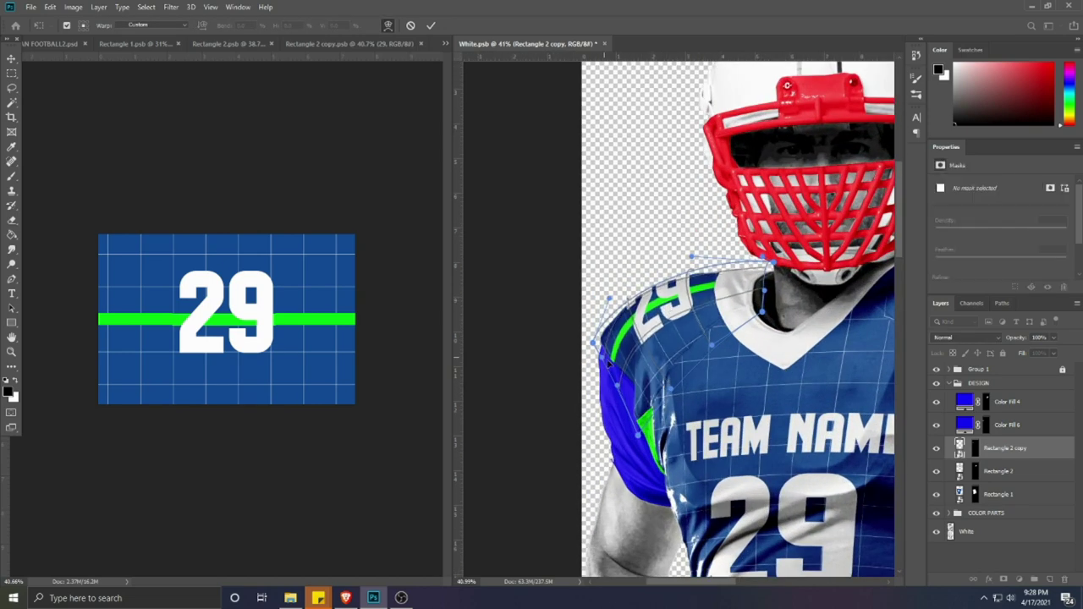
pyautogui.moveTo(609, 364); pyautogui.dragTo(593, 334)
pyautogui.scroll(-3, 613, 337)
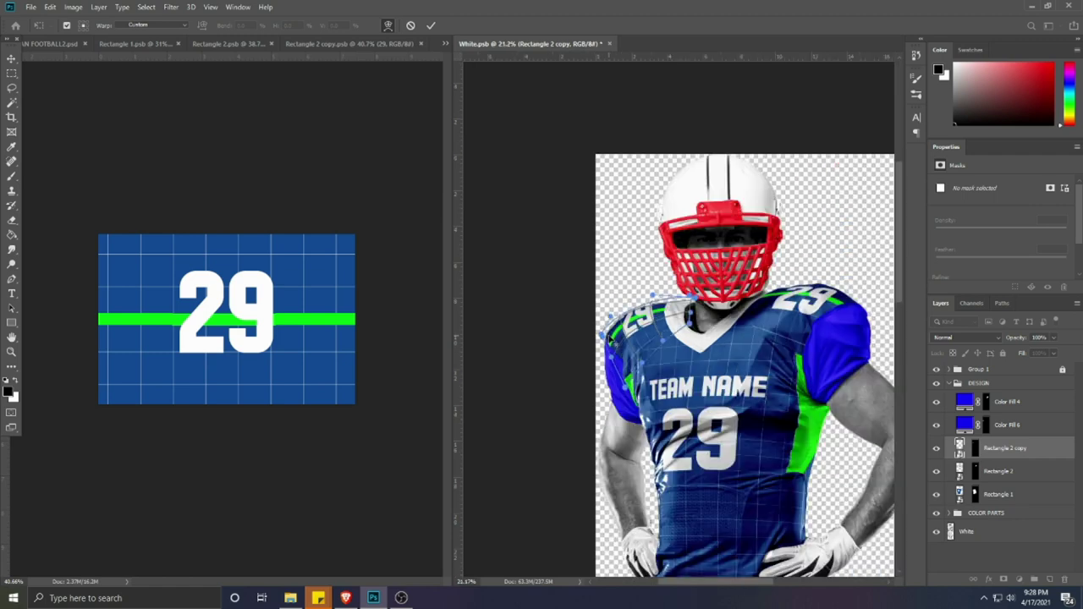
pyautogui.scroll(2, 595, 344)
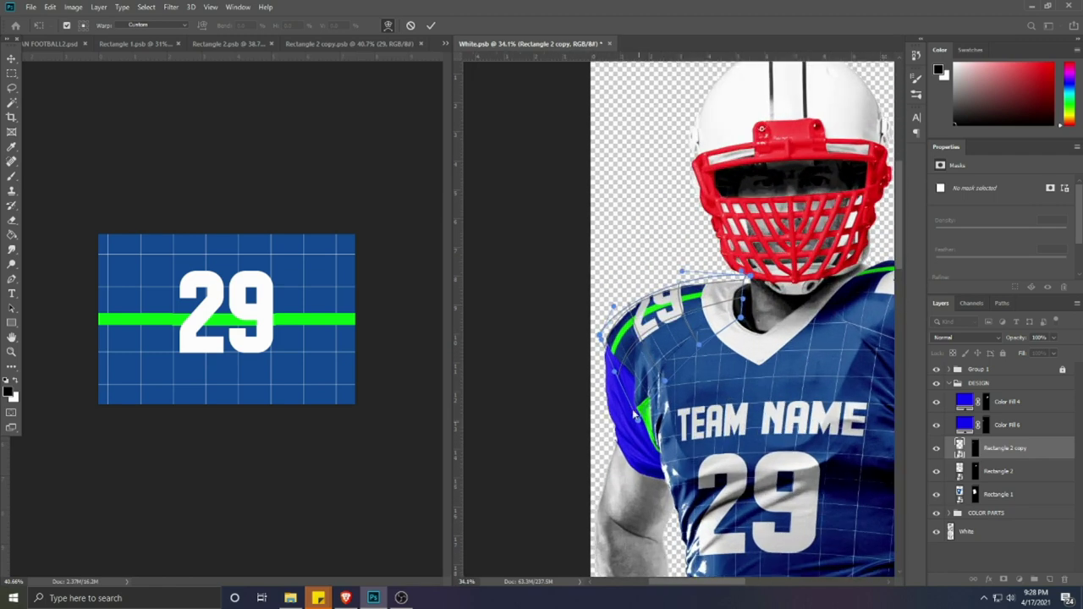
pyautogui.press('Return')
pyautogui.scroll(-2, 571, 248)
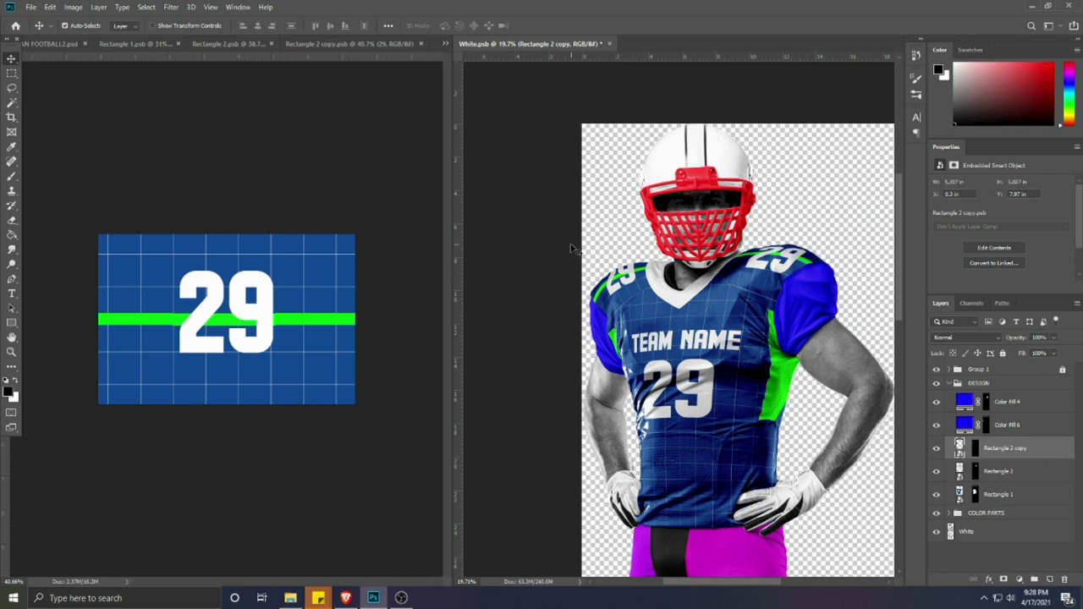
pyautogui.scroll(-1, 707, 401)
pyautogui.scroll(1, 708, 311)
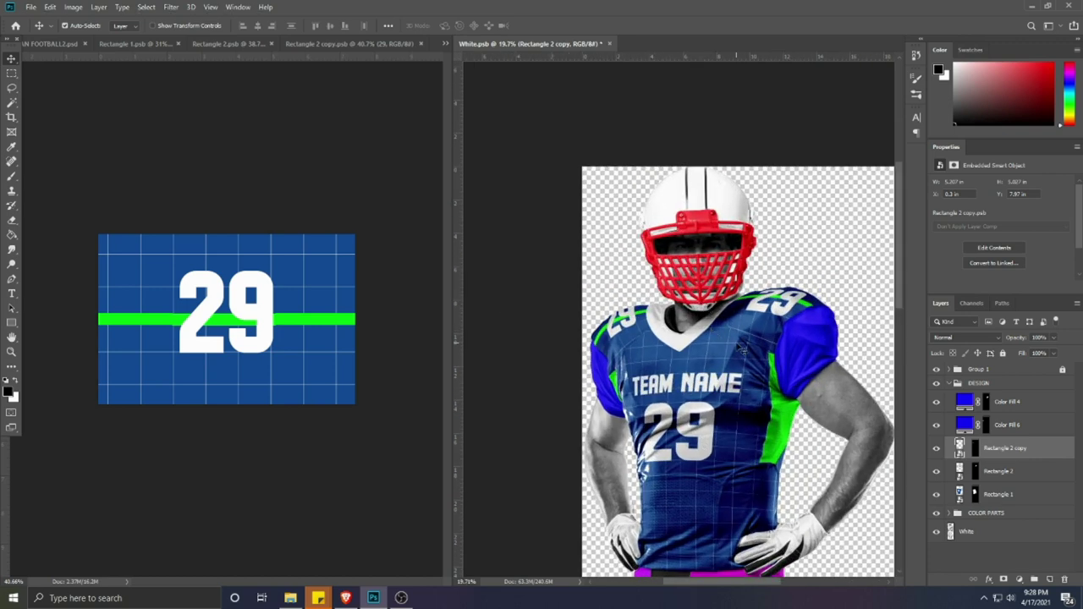
# Step: Draw a rectangle about 763 x 876 px over the blue sleeve beside the green side panel, duplicate it and hide the duplicate
pyautogui.click(813, 363)
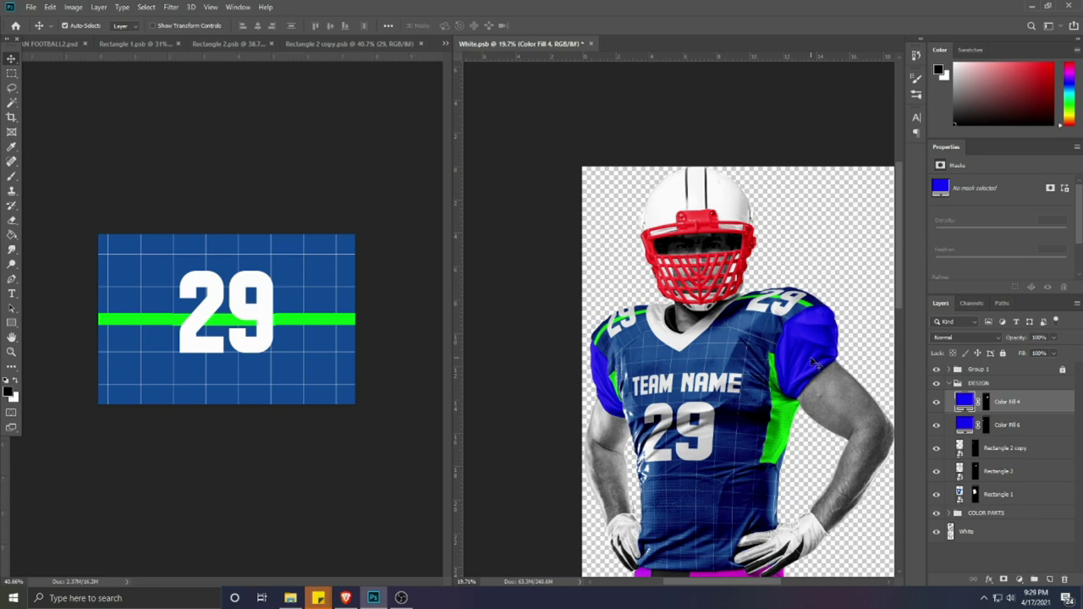
pyautogui.scroll(-3, 812, 363)
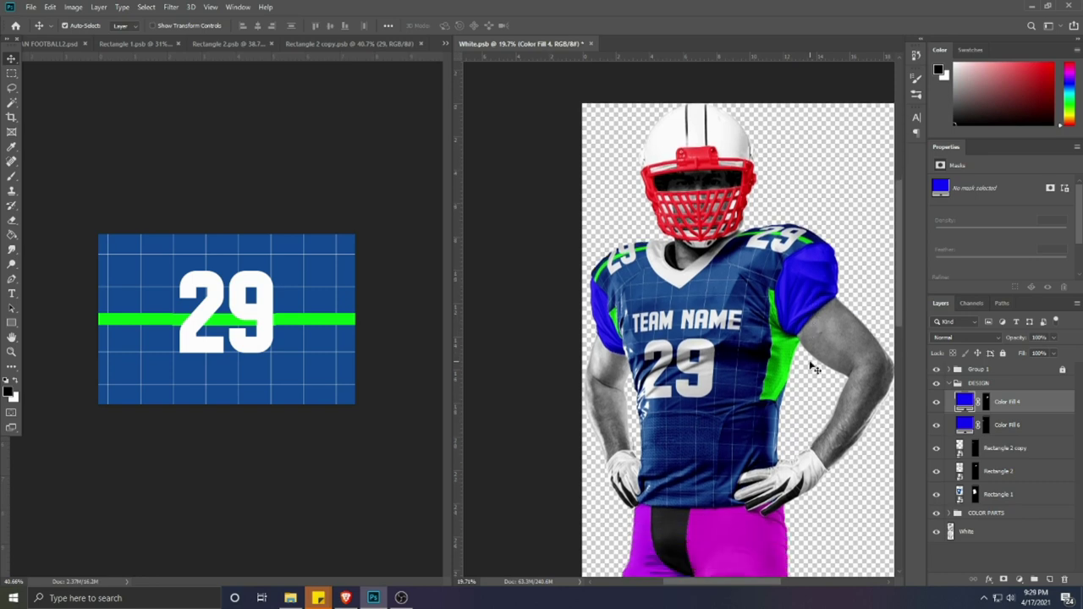
pyautogui.scroll(1, 809, 320)
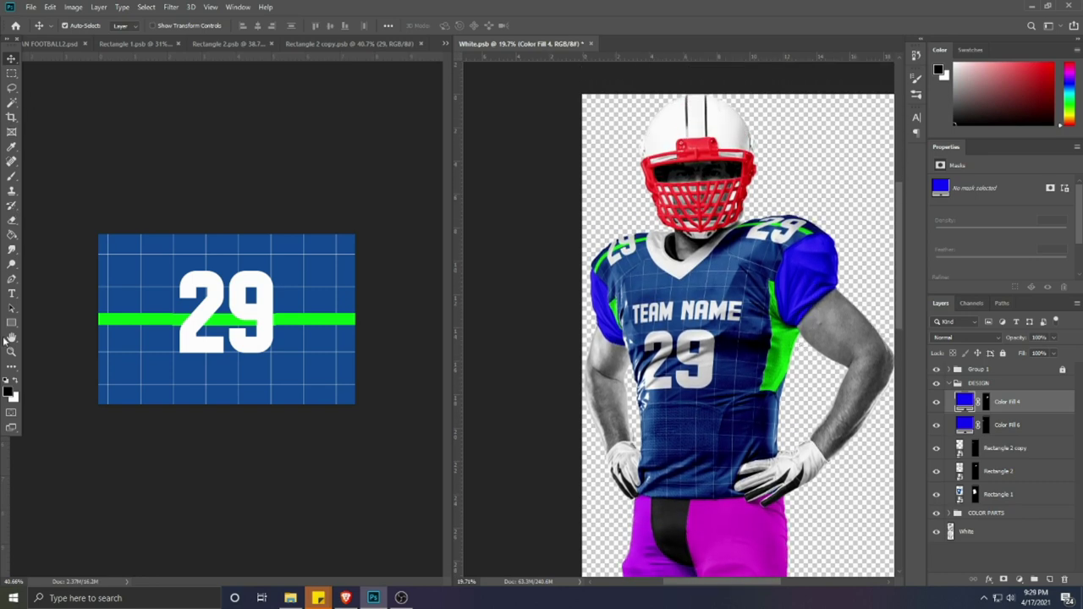
pyautogui.click(11, 323)
pyautogui.moveTo(790, 286); pyautogui.dragTo(786, 330)
pyautogui.hotkey('ctrl', 'j')
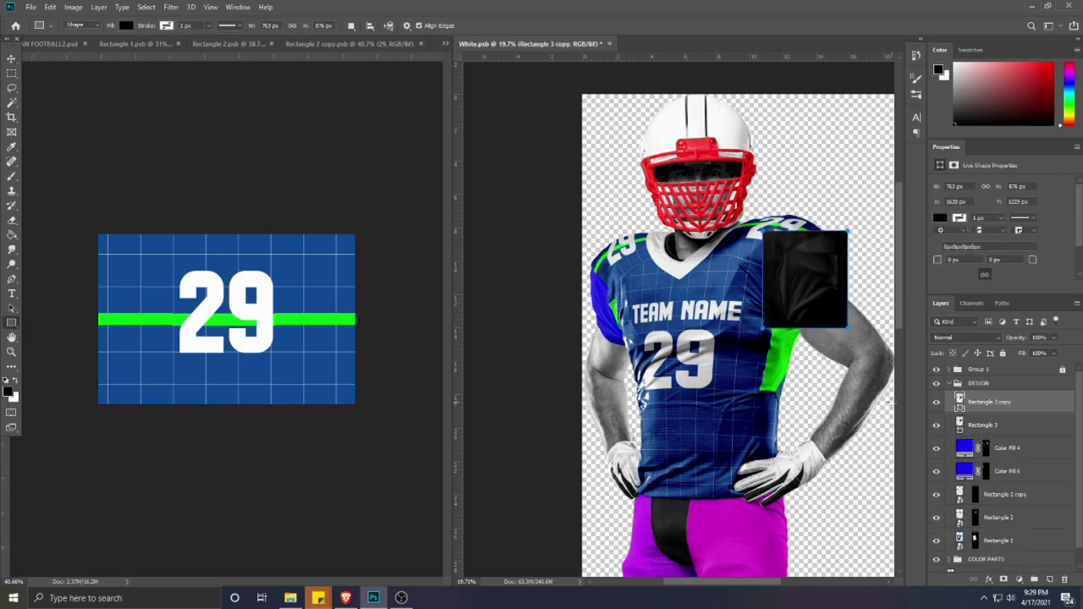
pyautogui.click(936, 403)
# Step: Fill Rectangle 3 with red and convert it to a smart object
pyautogui.doubleClick(960, 425)
pyautogui.click(813, 392)
pyautogui.click(916, 391)
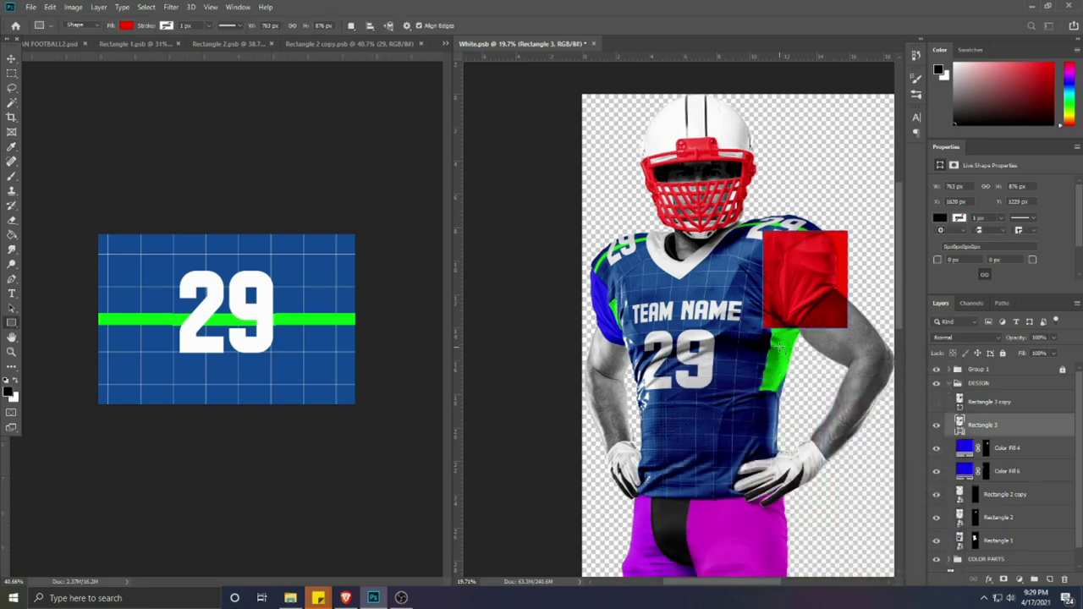
pyautogui.rightClick(1016, 425)
pyautogui.click(897, 251)
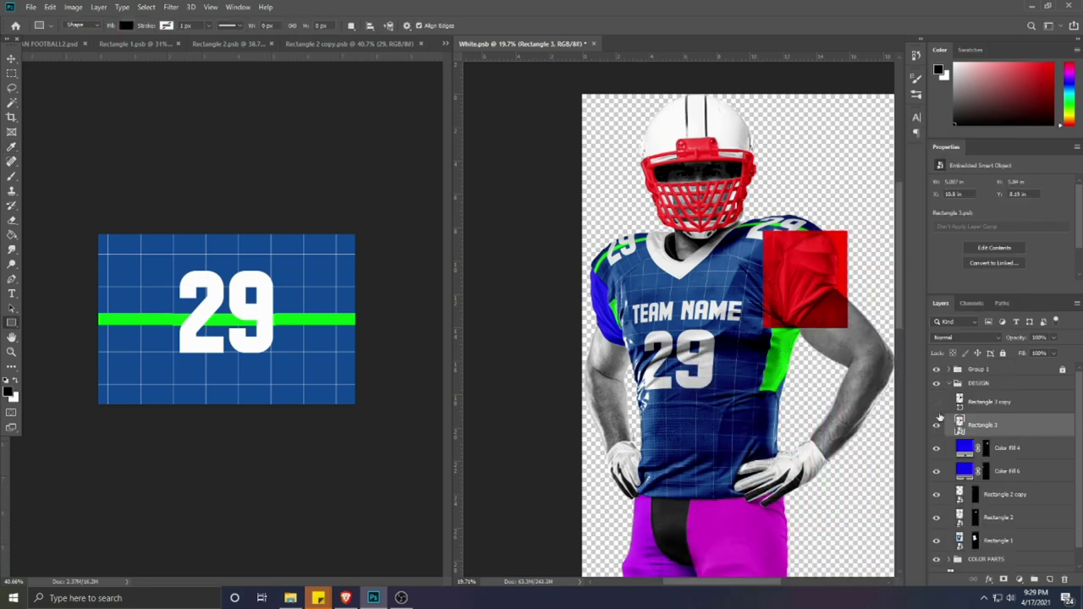
# Step: Warp Rectangle 3 onto the sleeve, pulling its lower corners to the armpit and the outer end of the cuff
pyautogui.hotkey('ctrl', 't')
pyautogui.rightClick(818, 290)
pyautogui.click(841, 370)
pyautogui.scroll(5, 856, 294)
pyautogui.moveTo(840, 184); pyautogui.dragTo(829, 282)
pyautogui.moveTo(691, 354); pyautogui.dragTo(721, 366)
pyautogui.moveTo(791, 360); pyautogui.dragTo(813, 303)
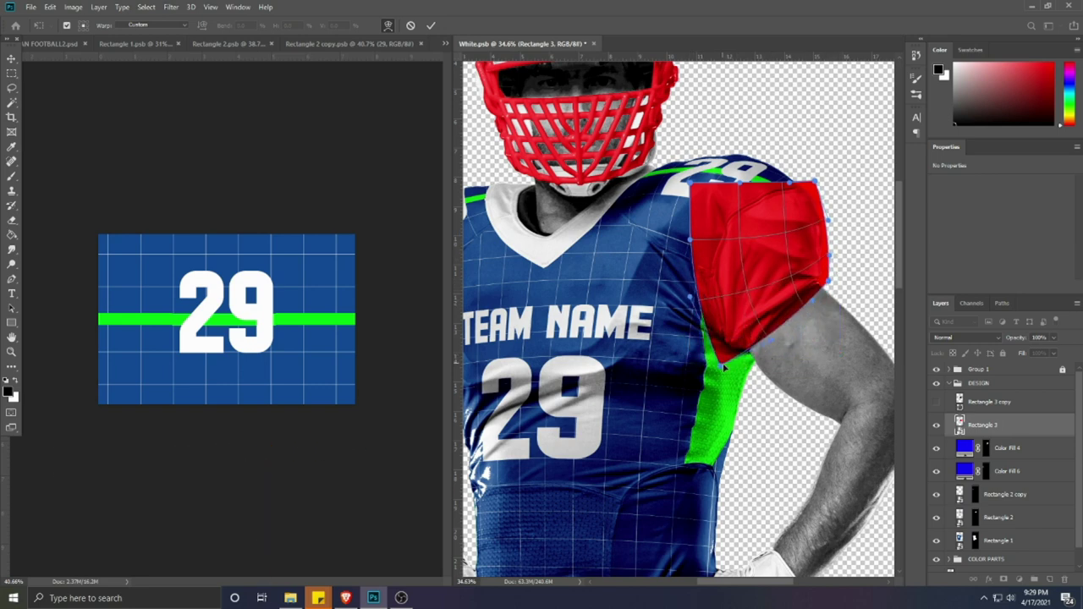
pyautogui.moveTo(723, 366); pyautogui.dragTo(711, 336)
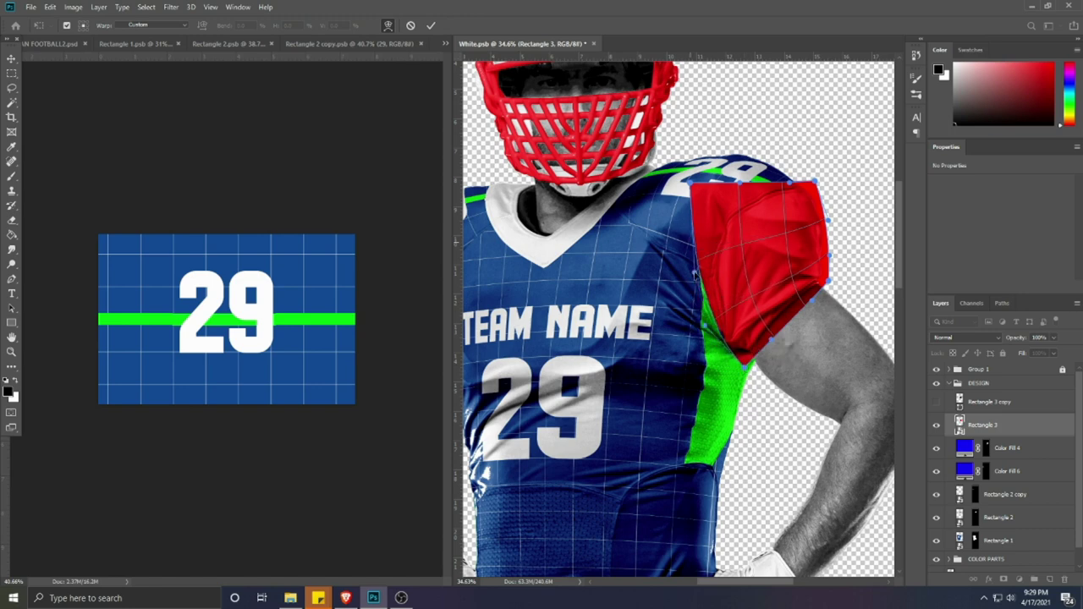
# Step: Shape the upper and side edges of the Rectangle 3 warp to the rounded sleeve and apply it
pyautogui.moveTo(705, 197); pyautogui.dragTo(741, 186)
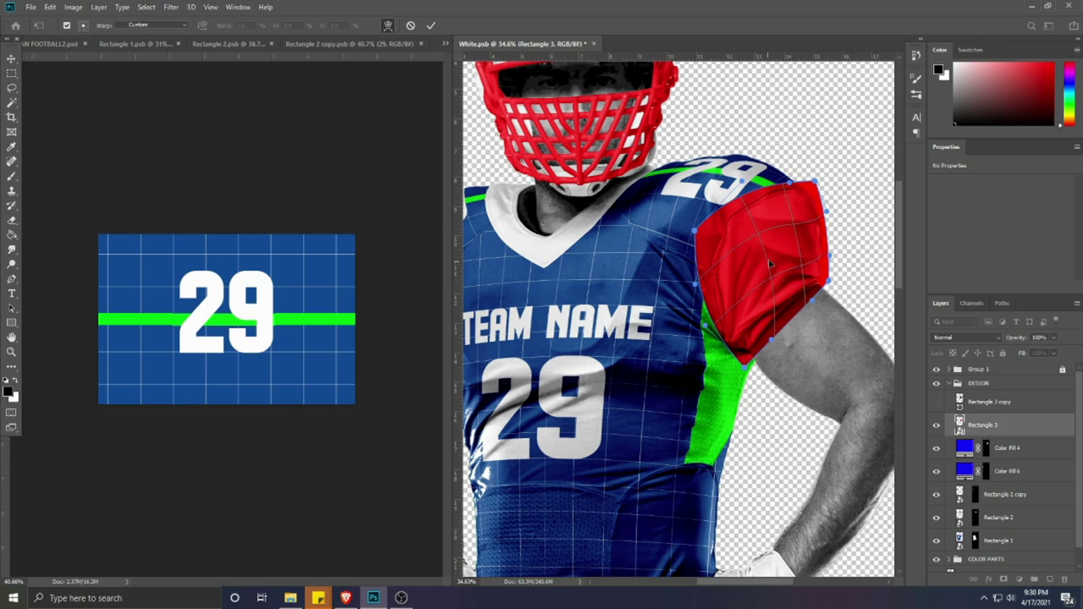
pyautogui.moveTo(696, 231); pyautogui.dragTo(736, 182)
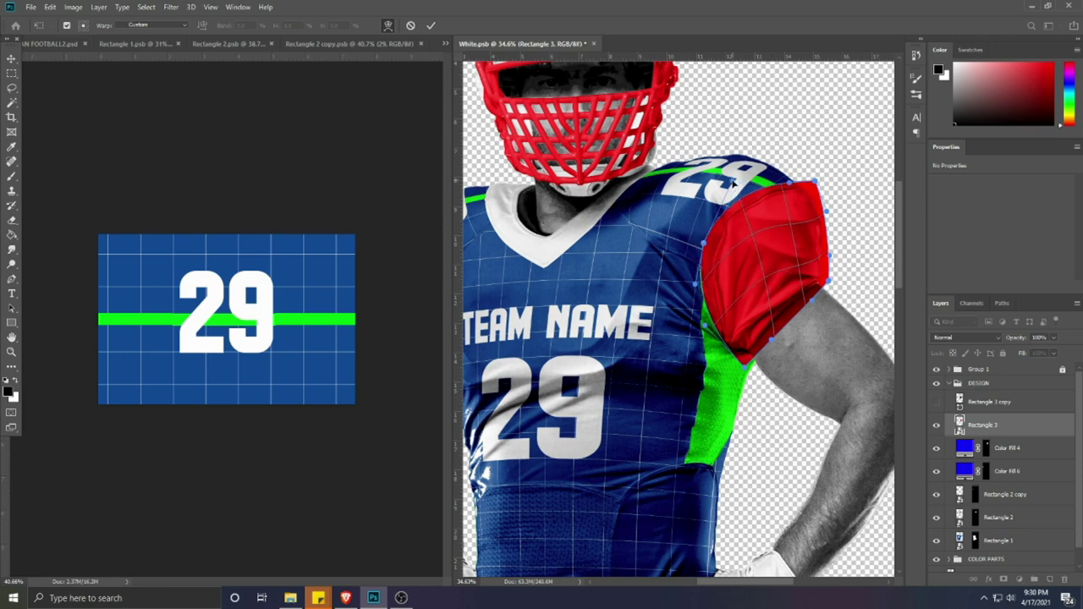
pyautogui.moveTo(817, 183); pyautogui.dragTo(787, 181)
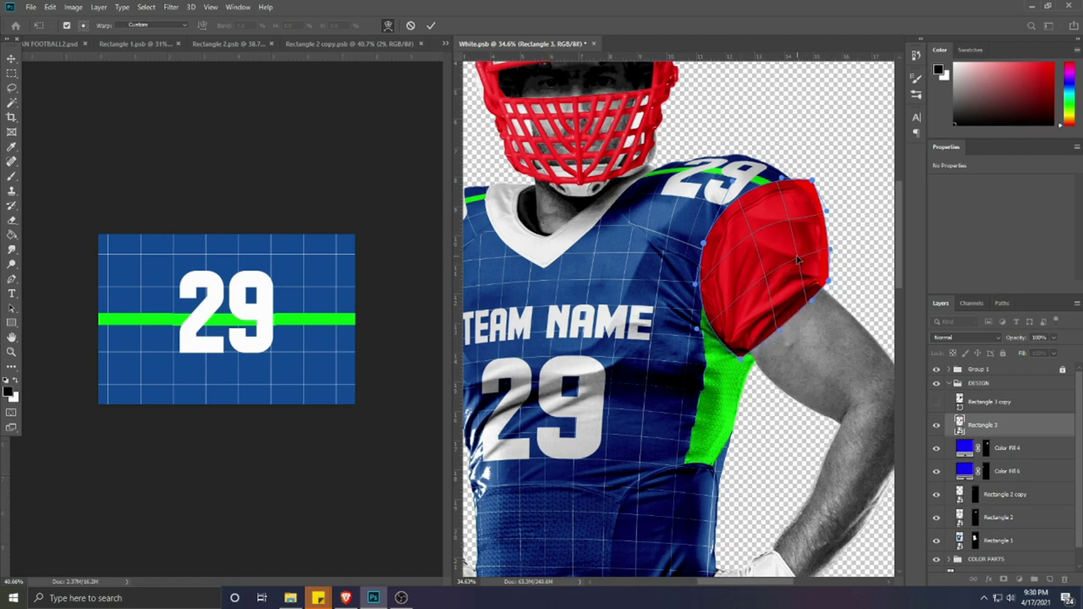
pyautogui.moveTo(814, 190); pyautogui.dragTo(833, 213)
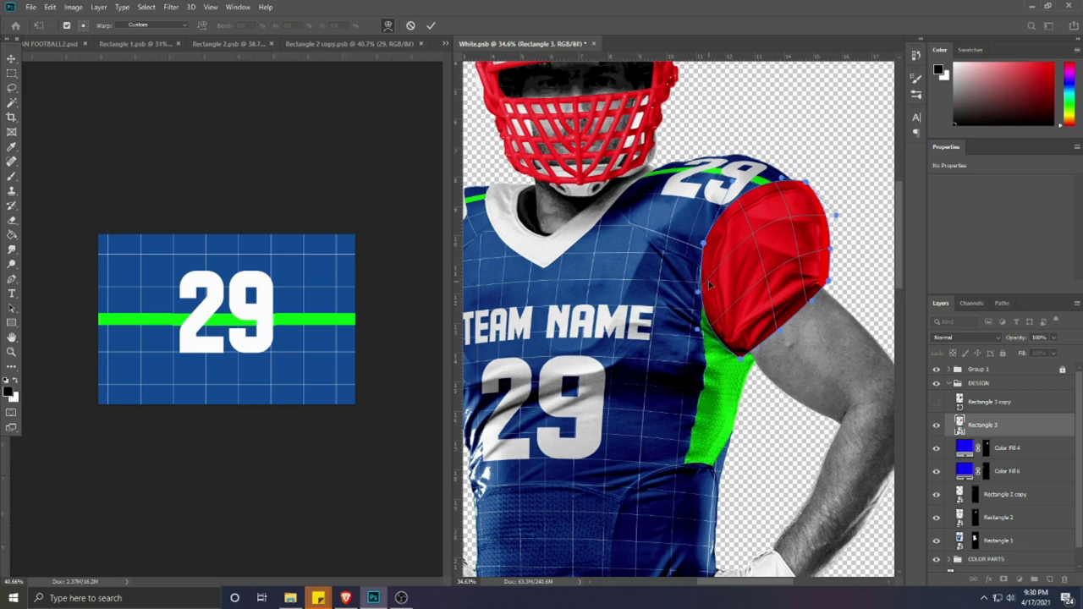
pyautogui.press('u')
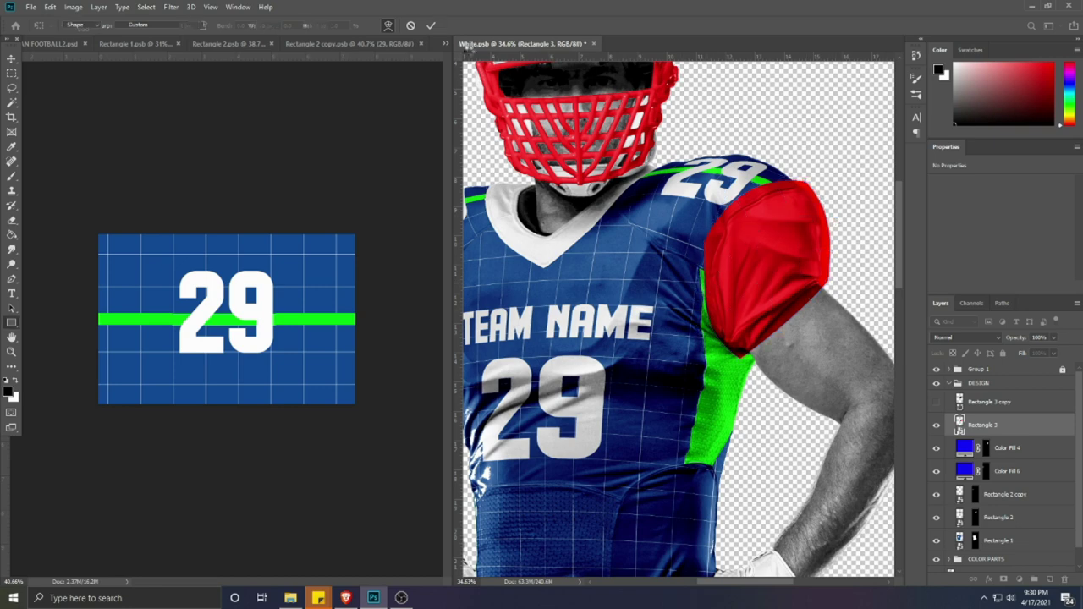
# Step: Mask Rectangle 3 to the sleeve shape of Color Fill 4, and delete Color Fill 4
pyautogui.click(1004, 580)
pyautogui.click(1006, 453)
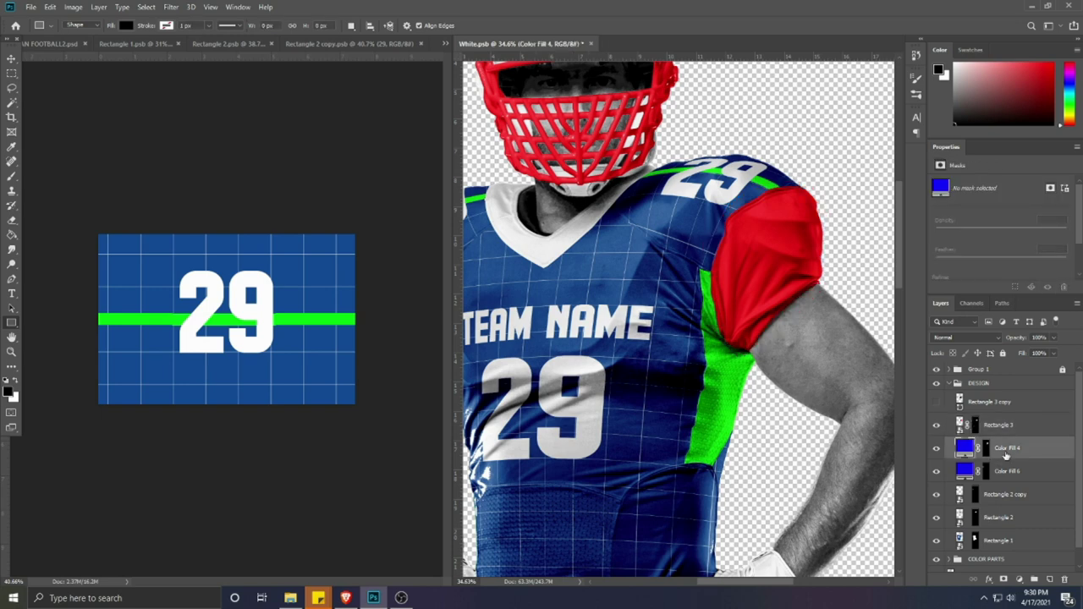
pyautogui.press('Delete')
# Step: Open the Rectangle 3 smart object and copy the 29, green stripe and ADD YOUR DESIGN grid into it, shifted toward its centre
pyautogui.doubleClick(958, 430)
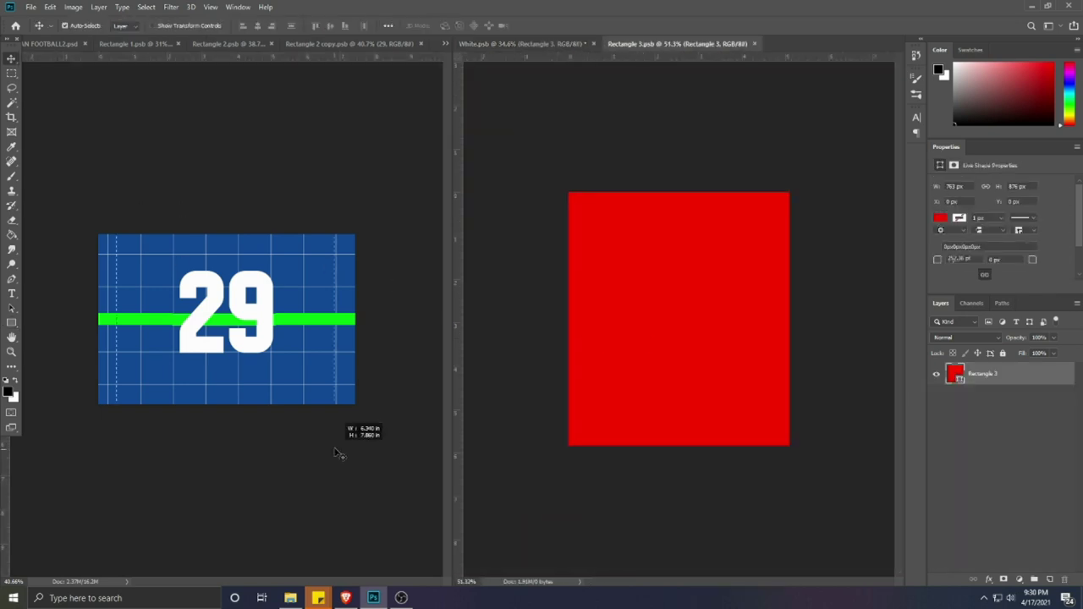
pyautogui.keyDown('shift'); pyautogui.click(975, 372); pyautogui.keyUp('shift')
pyautogui.moveTo(994, 409); pyautogui.dragTo(708, 361)
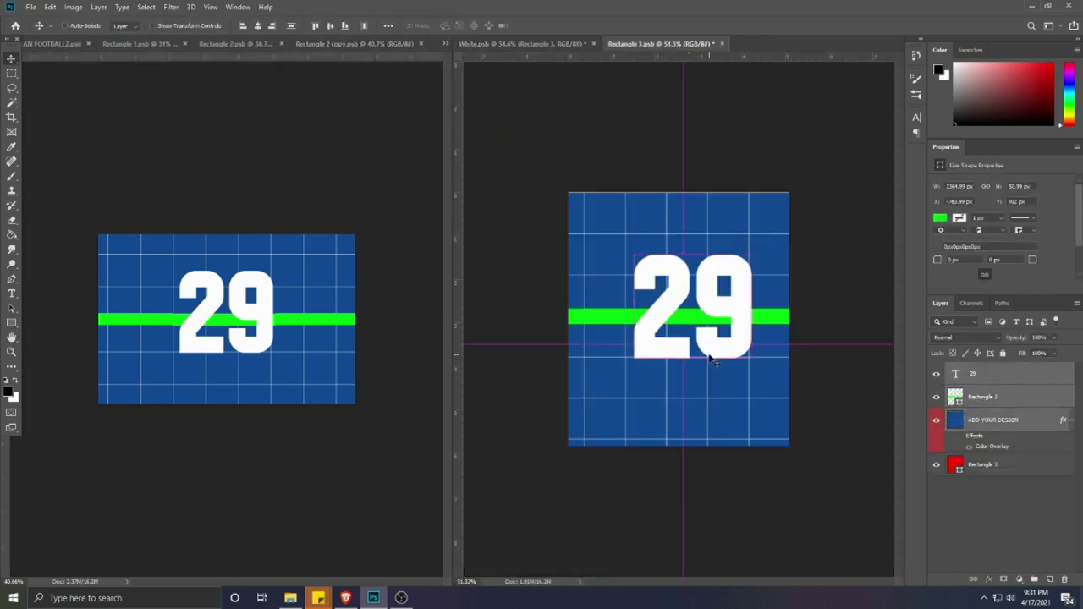
pyautogui.hotkey('ctrl', 't')
pyautogui.moveTo(714, 406)
pyautogui.mouseDown()
pyautogui.moveTo(679, 408)
pyautogui.moveTo(696, 408)
pyautogui.mouseUp()
pyautogui.press('Return')
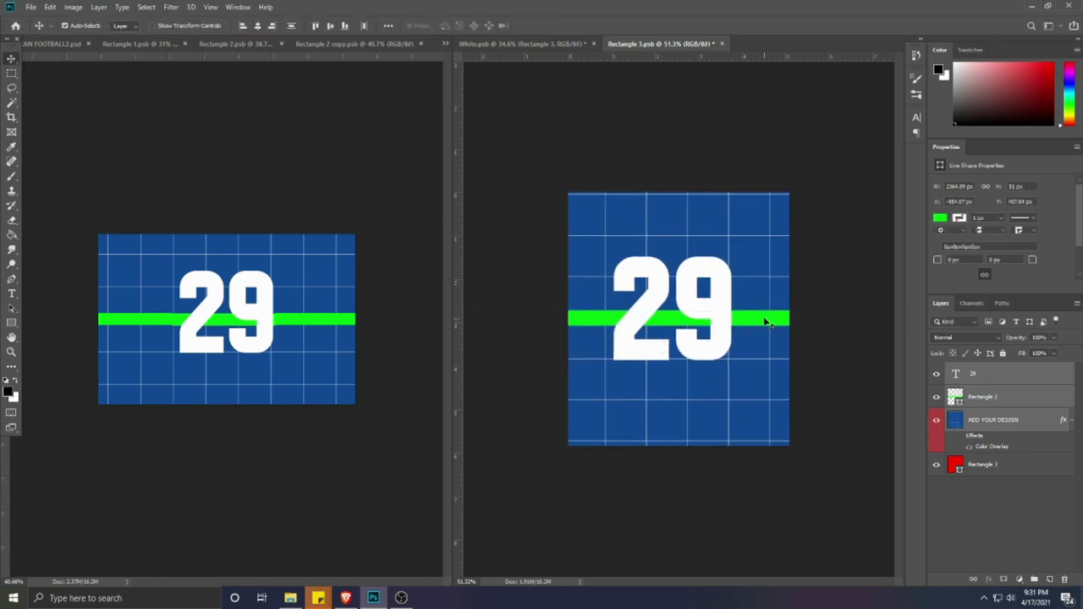
# Step: Centre the 29 over the green stripe, save Rectangle 3.psb and place its document beside White.psb
pyautogui.moveTo(766, 320)
pyautogui.mouseDown()
pyautogui.moveTo(762, 333)
pyautogui.moveTo(763, 319)
pyautogui.mouseUp()
pyautogui.moveTo(722, 298); pyautogui.dragTo(729, 312)
pyautogui.moveTo(627, 46); pyautogui.dragTo(364, 44)
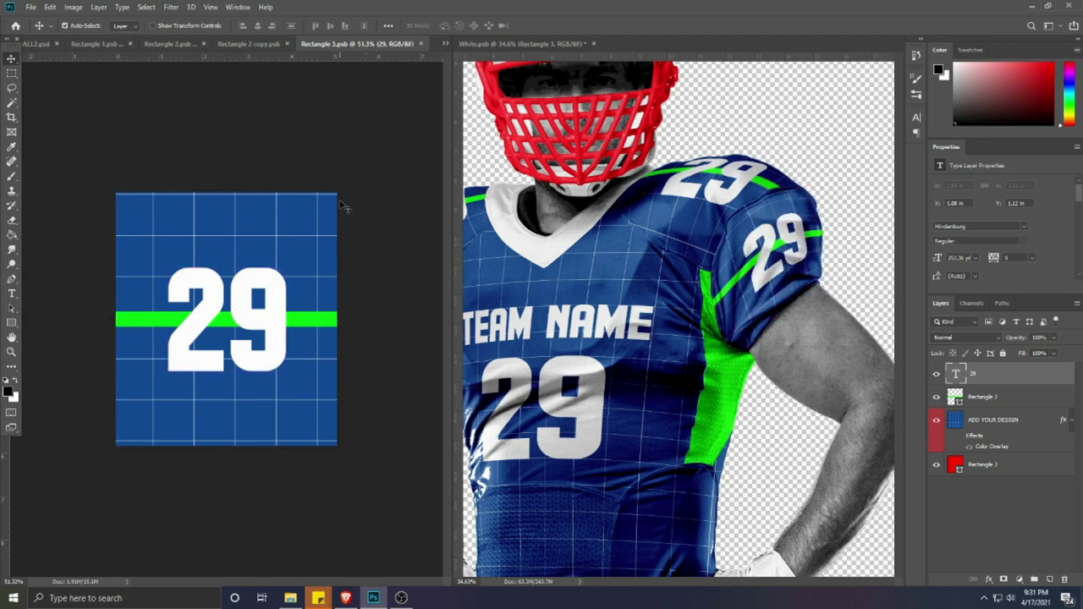
# Step: Turn the green stripe in Rectangle 3.psb vertical at 35 px wide, centre it behind the 29 and save the document
pyautogui.click(303, 318)
pyautogui.hotkey('ctrl', 'shift', 't')
pyautogui.click(555, 222)
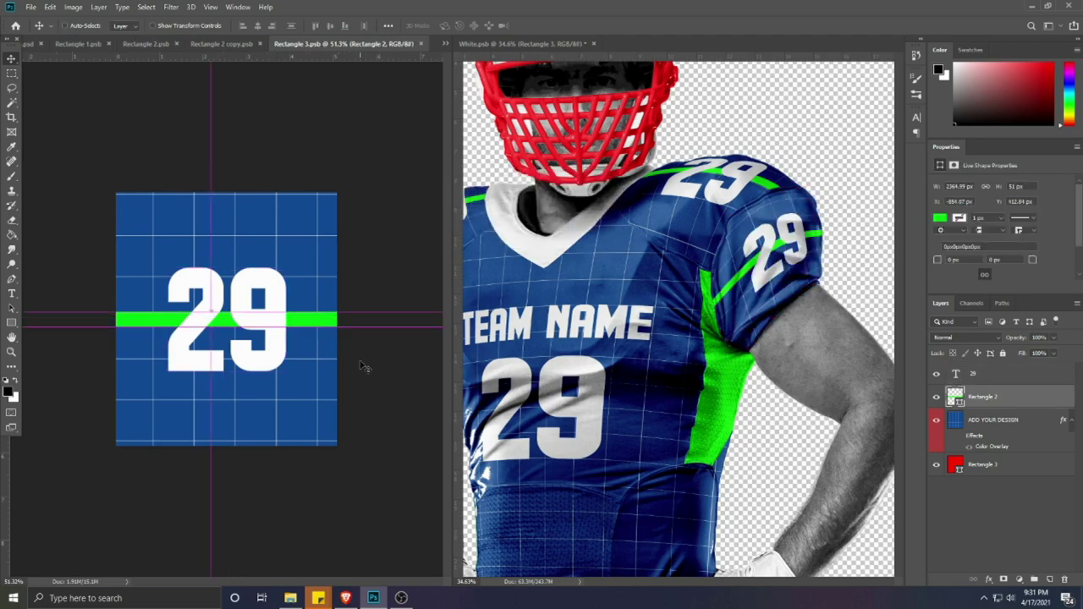
pyautogui.hotkey('ctrl', 't')
pyautogui.hotkey('ctrl', '0')
pyautogui.moveTo(156, 319)
pyautogui.mouseDown()
pyautogui.moveTo(99, 316)
pyautogui.moveTo(177, 319)
pyautogui.mouseUp()
pyautogui.moveTo(356, 344); pyautogui.dragTo(255, 378)
pyautogui.press('Return')
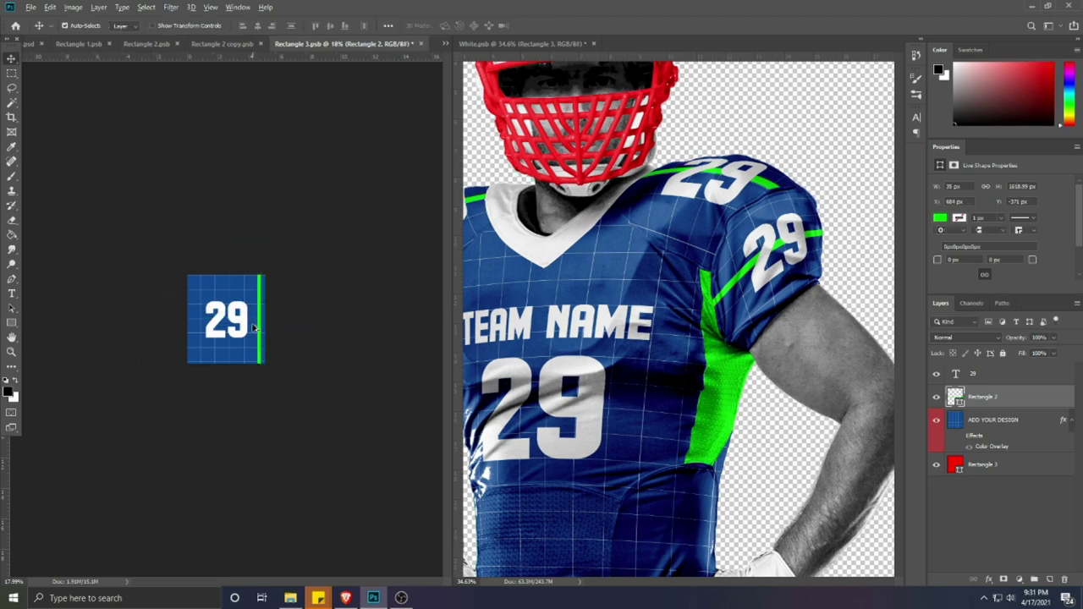
pyautogui.scroll(2, 256, 331)
pyautogui.moveTo(274, 336); pyautogui.dragTo(227, 336)
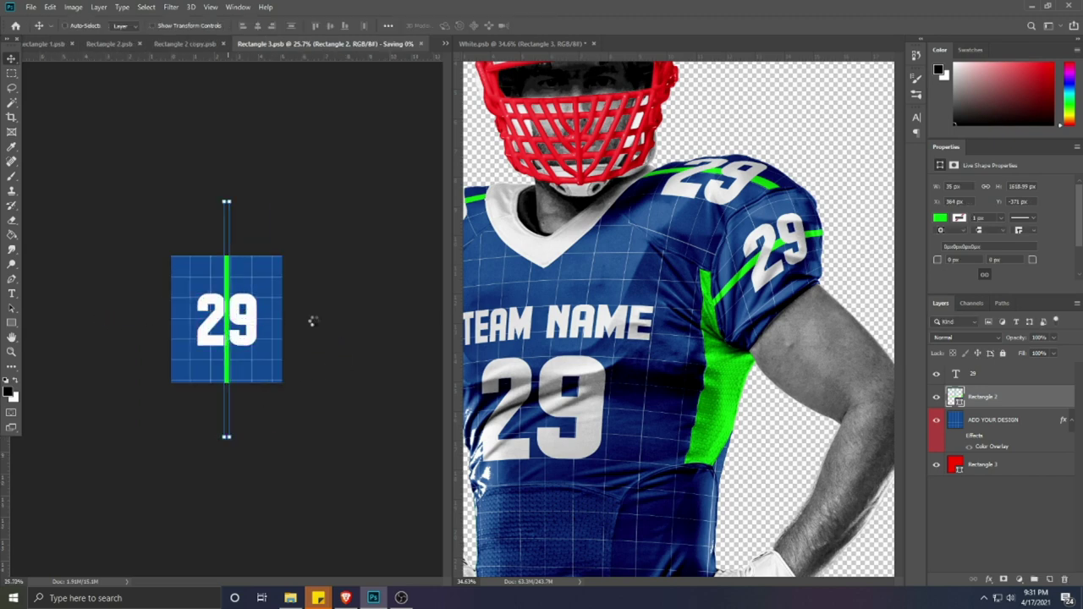
pyautogui.click(238, 288)
pyautogui.scroll(-1, 238, 287)
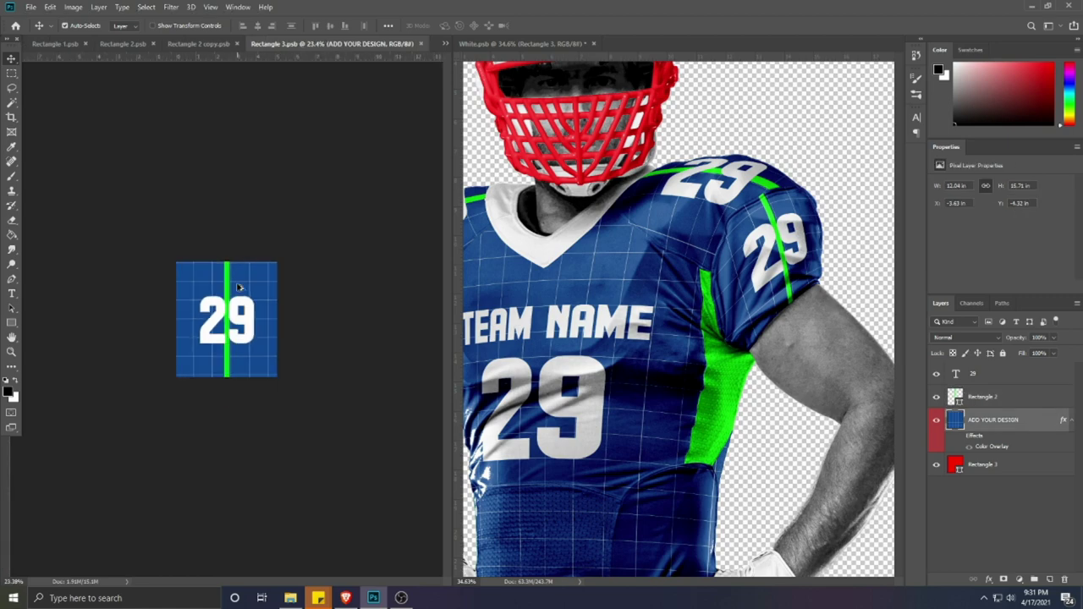
# Step: Start warping Rectangle 3 in White.psb and pull the warp's upper outer corner outward beyond the rounded sleeve
pyautogui.click(237, 44)
pyautogui.scroll(-2, 626, 304)
pyautogui.scroll(5, 794, 255)
pyautogui.moveTo(796, 254); pyautogui.dragTo(810, 309)
pyautogui.hotkey('ctrl', 't')
pyautogui.rightClick(757, 283)
pyautogui.click(776, 362)
pyautogui.moveTo(725, 356); pyautogui.dragTo(731, 343)
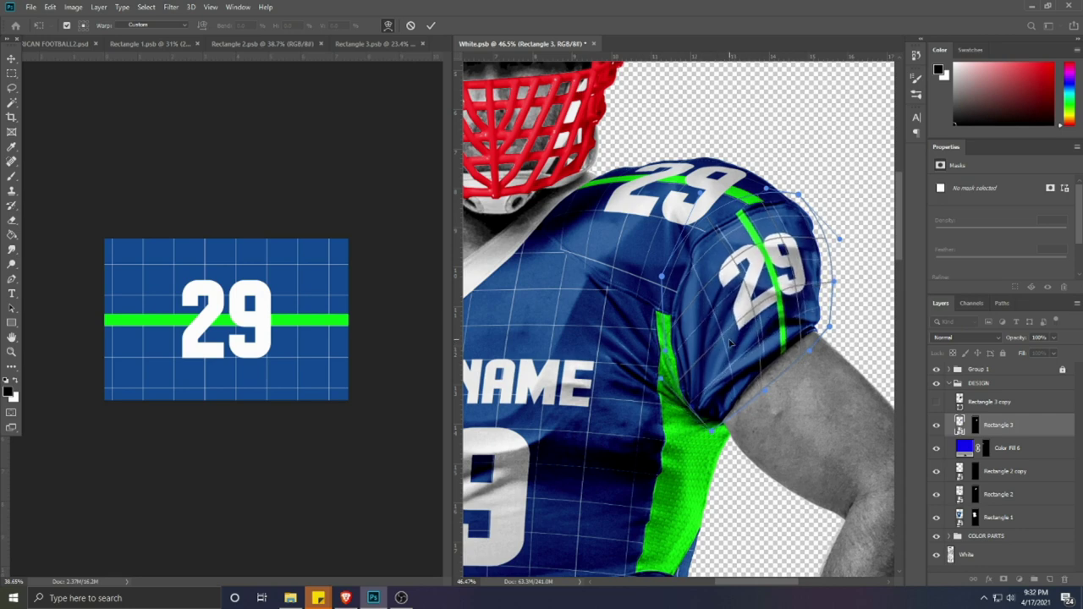
pyautogui.moveTo(766, 188); pyautogui.dragTo(825, 219)
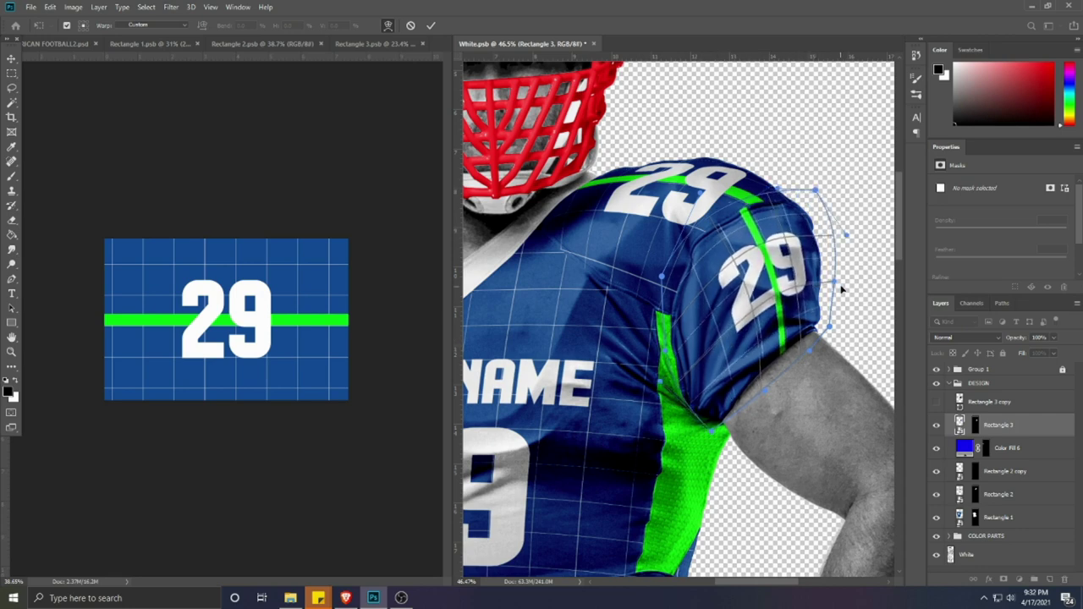
# Step: Shift the inside and lower edge of the Rectangle 3 warp outward to align its stripe with the shoulder stripe, and apply it
pyautogui.moveTo(753, 271); pyautogui.dragTo(771, 267)
pyautogui.moveTo(784, 353); pyautogui.dragTo(800, 341)
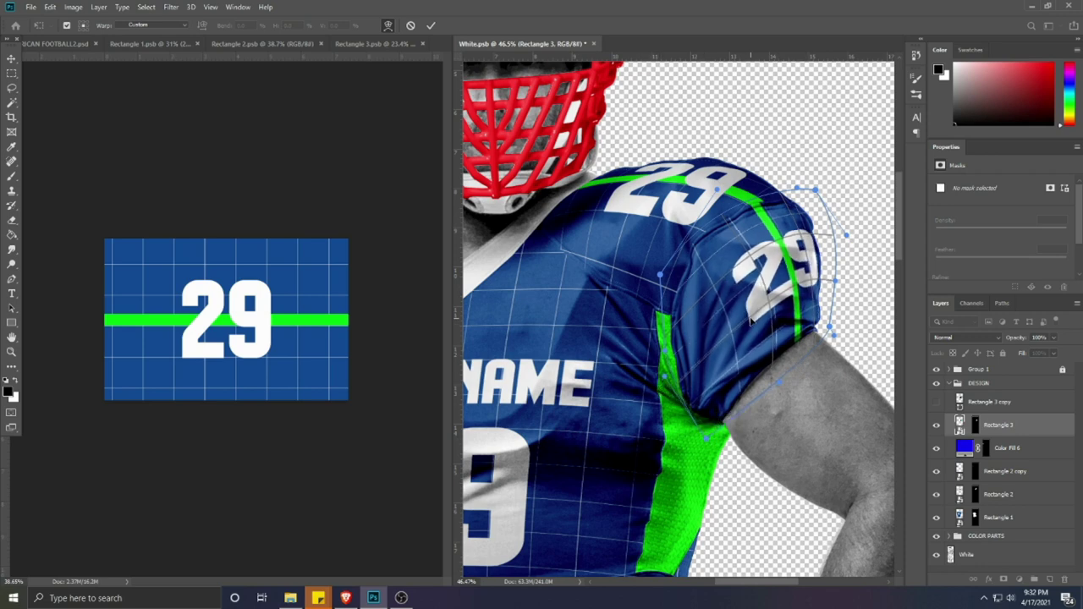
pyautogui.moveTo(814, 190); pyautogui.dragTo(814, 188)
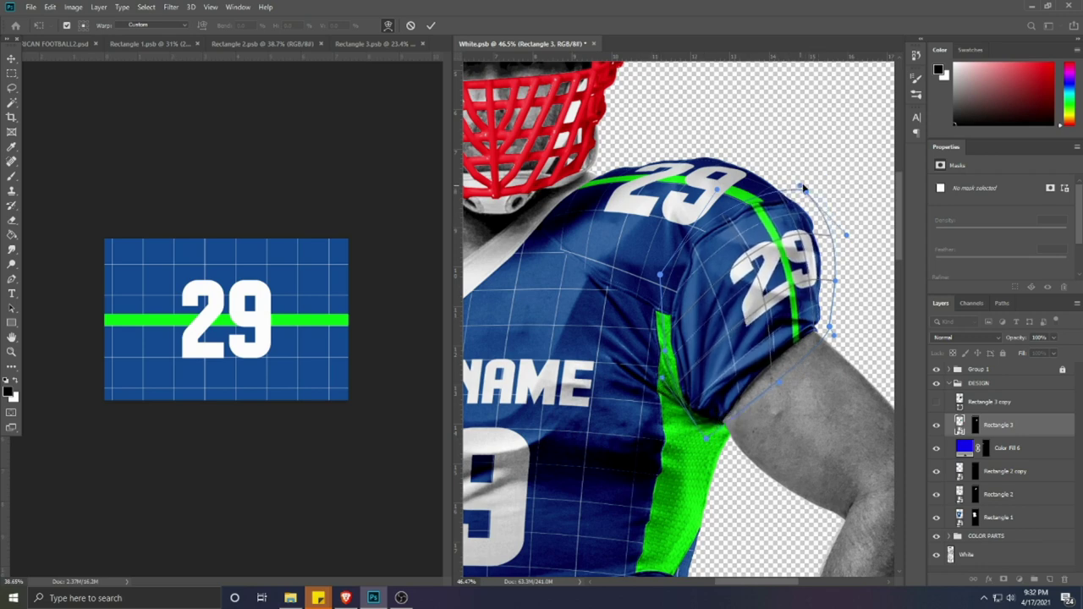
pyautogui.hotkey('ctrl', '0')
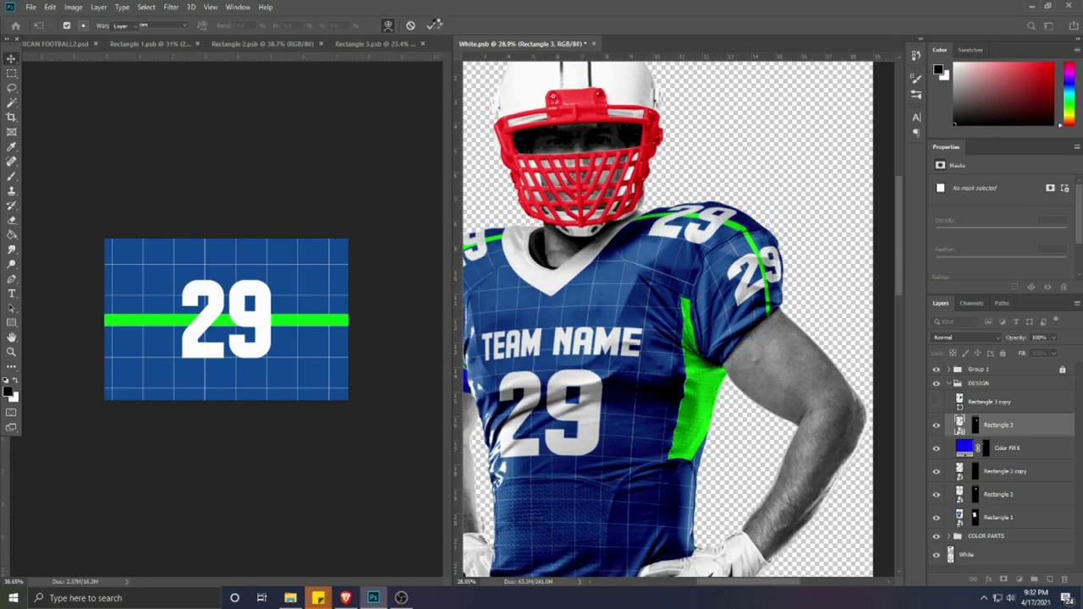
pyautogui.press('Return')
# Step: Widen the vertical green stripe in Rectangle 3.psb to about 51 px, save the document and close it
pyautogui.moveTo(322, 47); pyautogui.dragTo(405, 74)
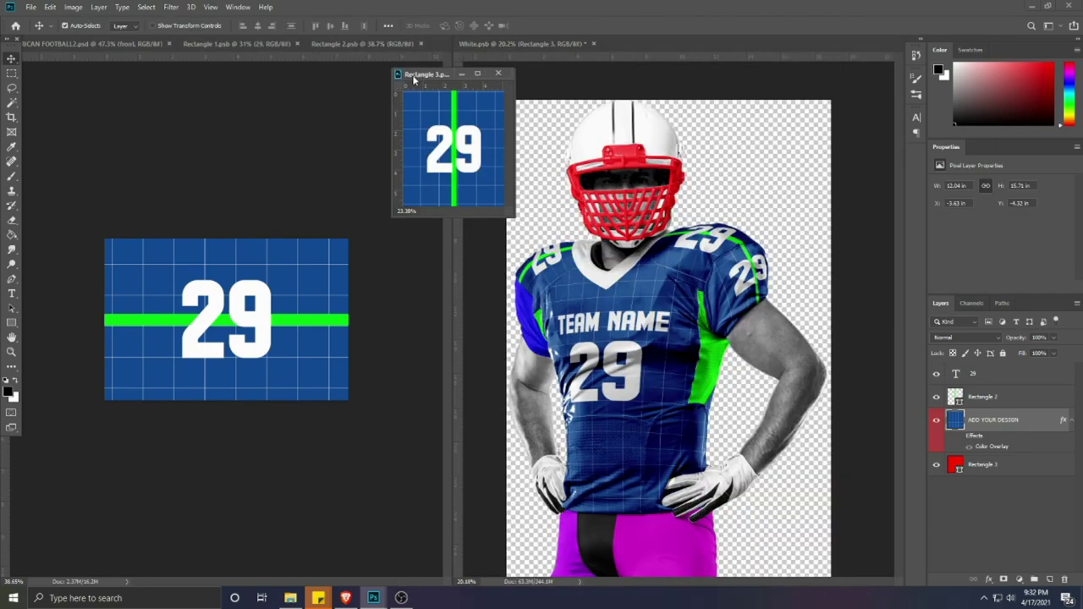
pyautogui.click(305, 325)
pyautogui.click(992, 392)
pyautogui.moveTo(992, 393); pyautogui.dragTo(465, 133)
pyautogui.scroll(-3, 465, 171)
pyautogui.hotkey('ctrl', 't')
pyautogui.press('Return')
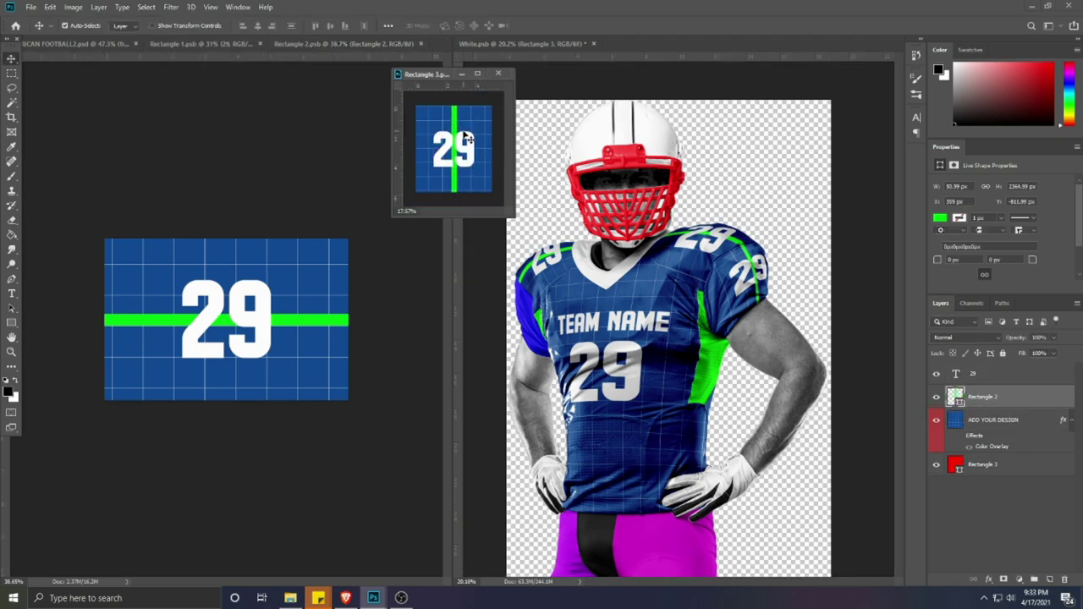
pyautogui.click(500, 74)
# Step: Warp Rectangle 3 again, moving its lower outer handle outward and reshaping the area around the sleeve's 29
pyautogui.scroll(2, 745, 273)
pyautogui.click(745, 273)
pyautogui.scroll(3, 745, 273)
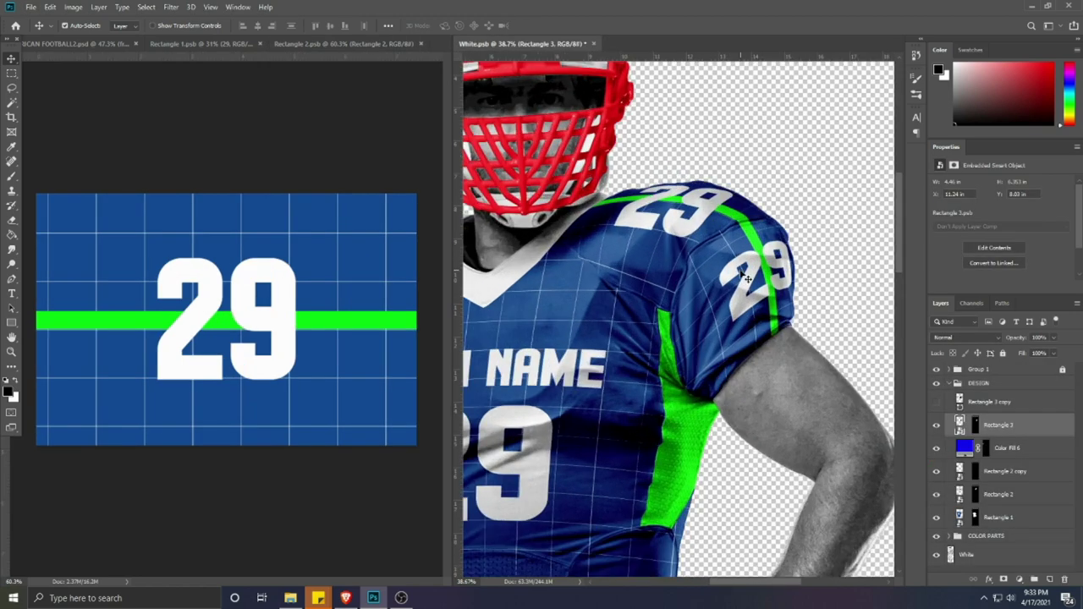
pyautogui.hotkey('ctrl', 't')
pyautogui.rightClick(750, 274)
pyautogui.click(767, 352)
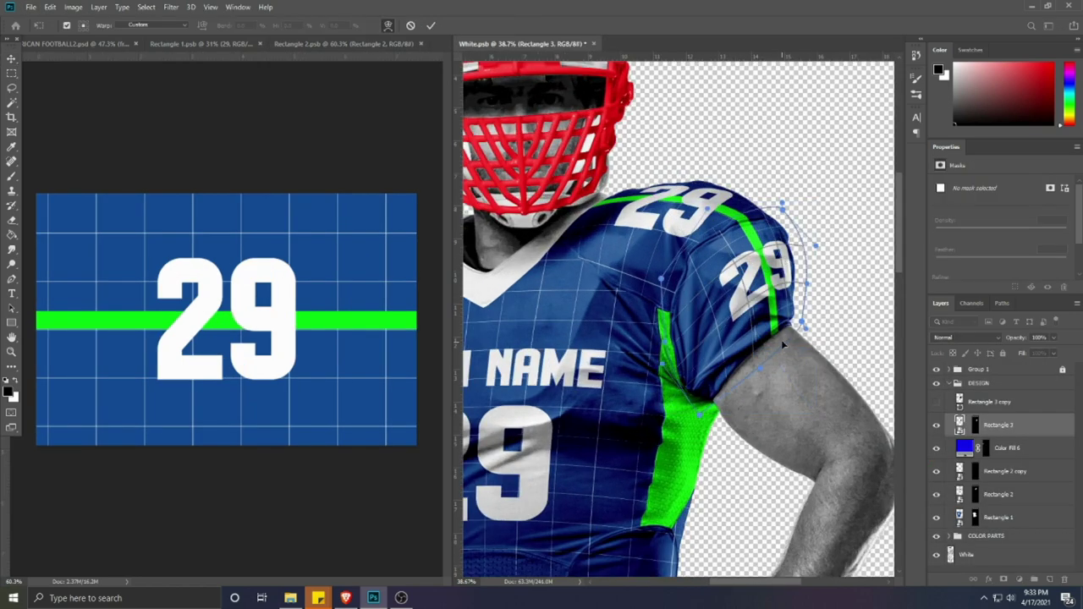
pyautogui.moveTo(801, 323); pyautogui.dragTo(818, 325)
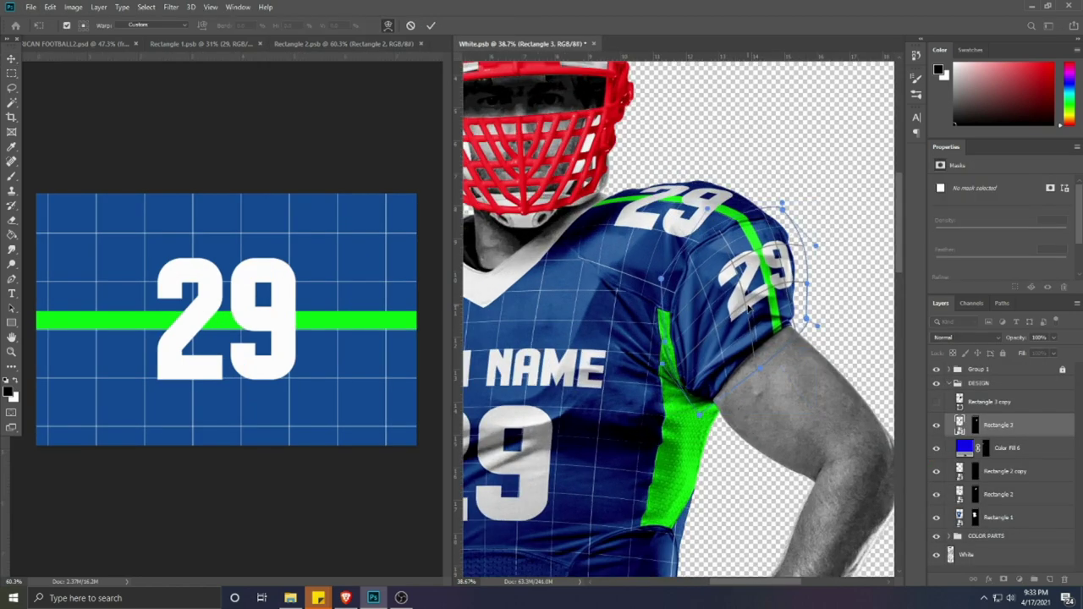
pyautogui.moveTo(749, 308); pyautogui.dragTo(738, 289)
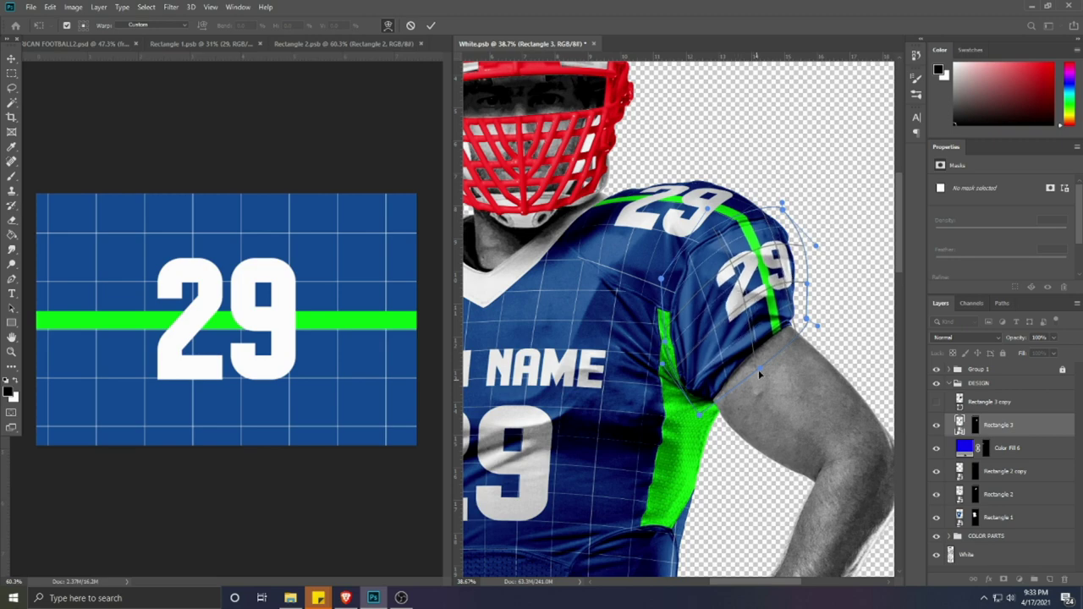
# Step: Refine the underarm corner, inner edge and number area of the Rectangle 3 warp, and apply it
pyautogui.scroll(-3, 728, 359)
pyautogui.scroll(4, 720, 338)
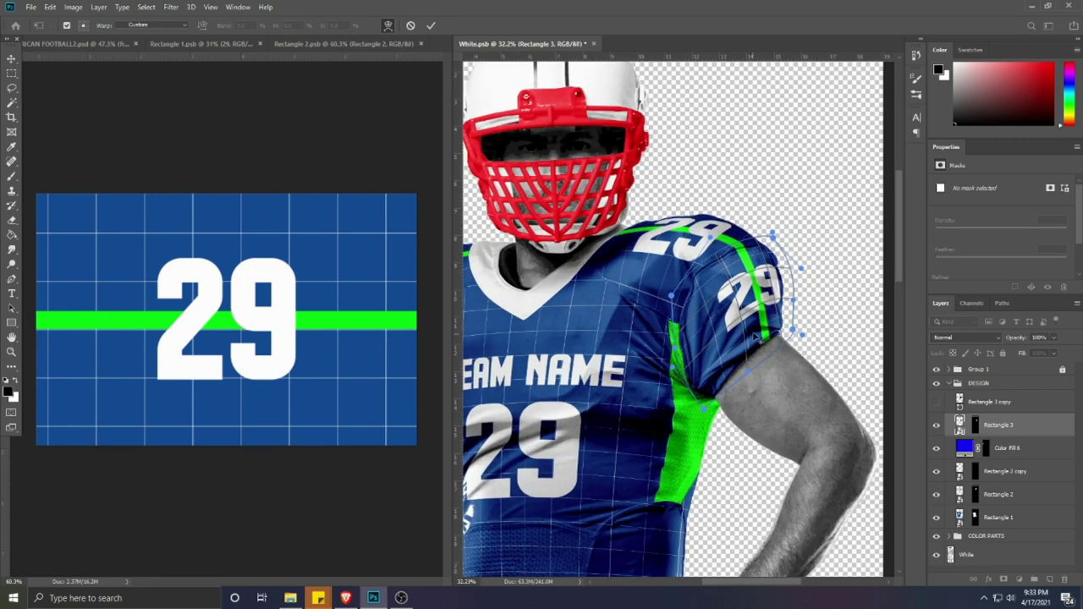
pyautogui.moveTo(688, 439); pyautogui.dragTo(688, 427)
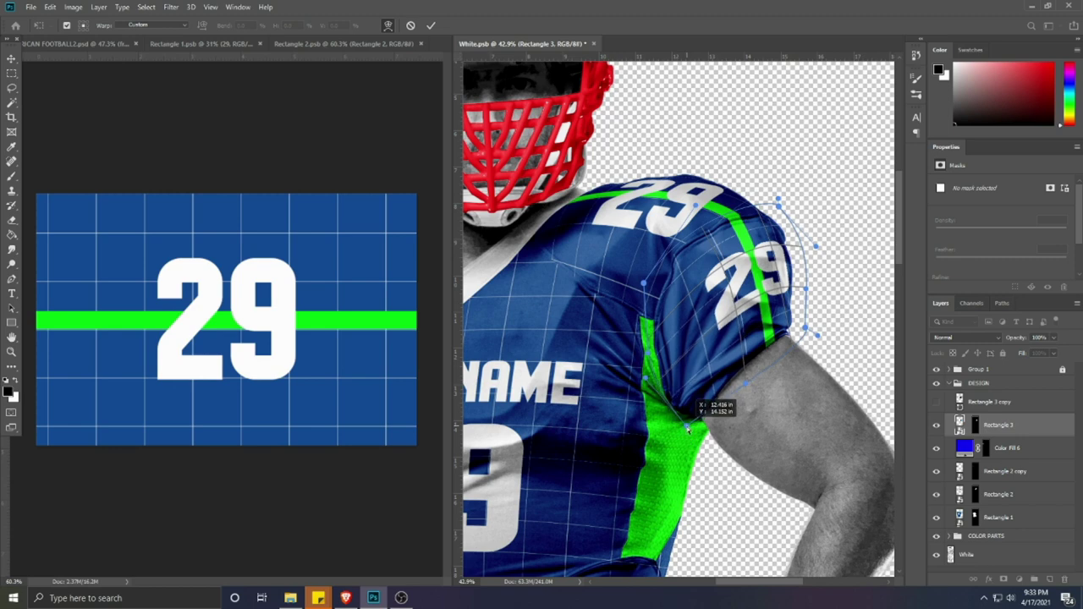
pyautogui.moveTo(648, 350); pyautogui.dragTo(639, 334)
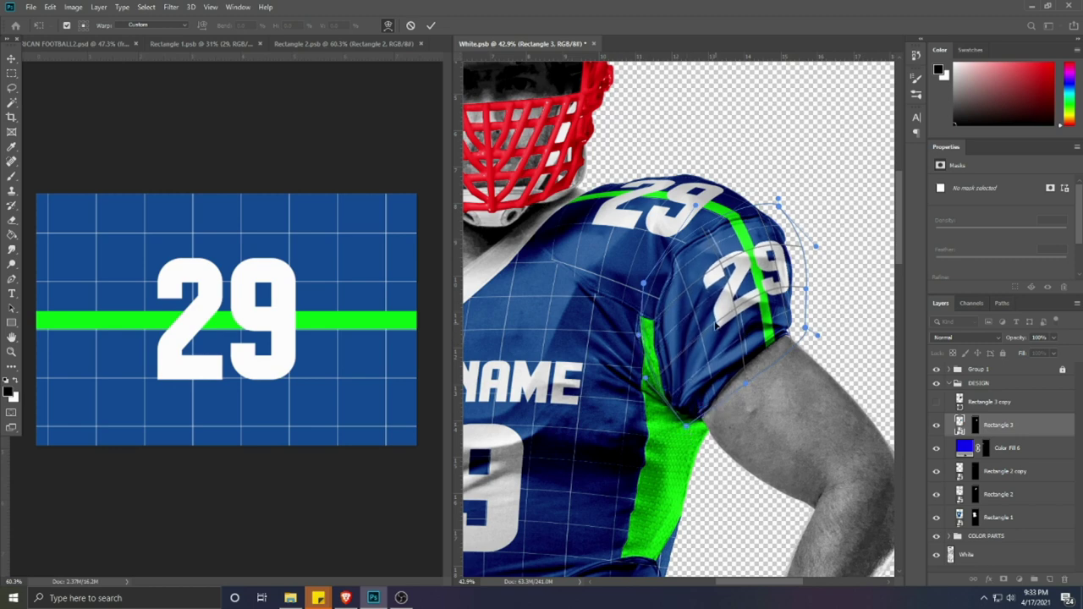
pyautogui.moveTo(716, 325); pyautogui.dragTo(700, 283)
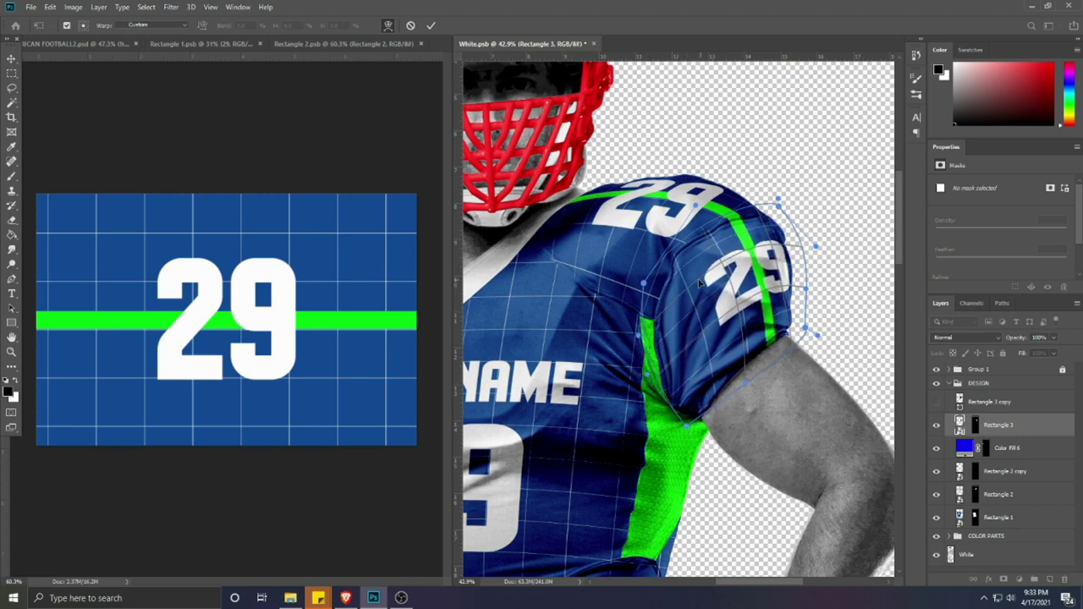
pyautogui.moveTo(696, 206); pyautogui.dragTo(730, 226)
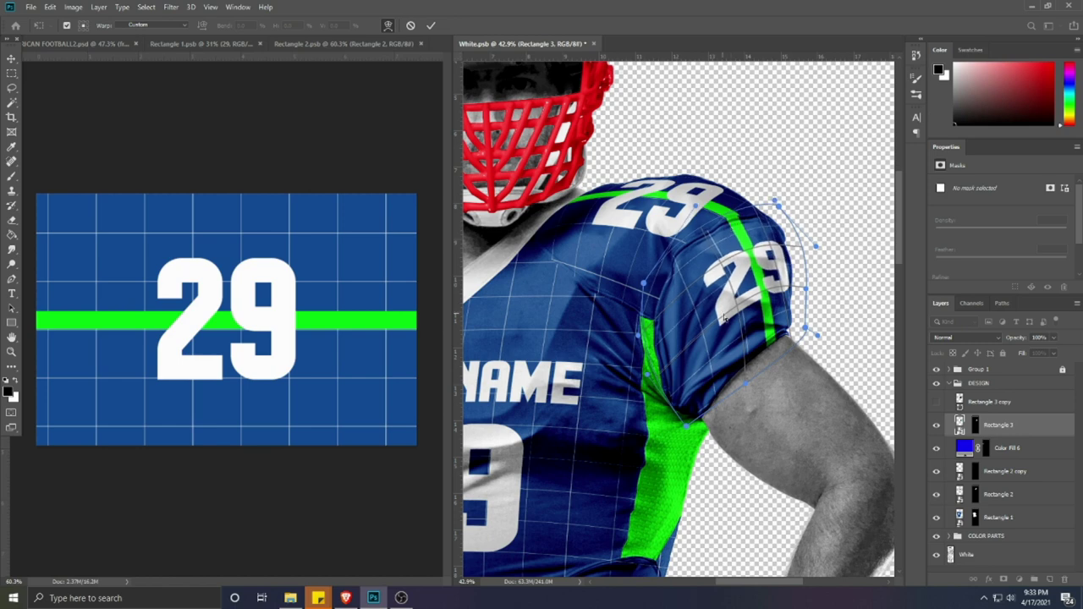
pyautogui.moveTo(724, 318); pyautogui.dragTo(717, 325)
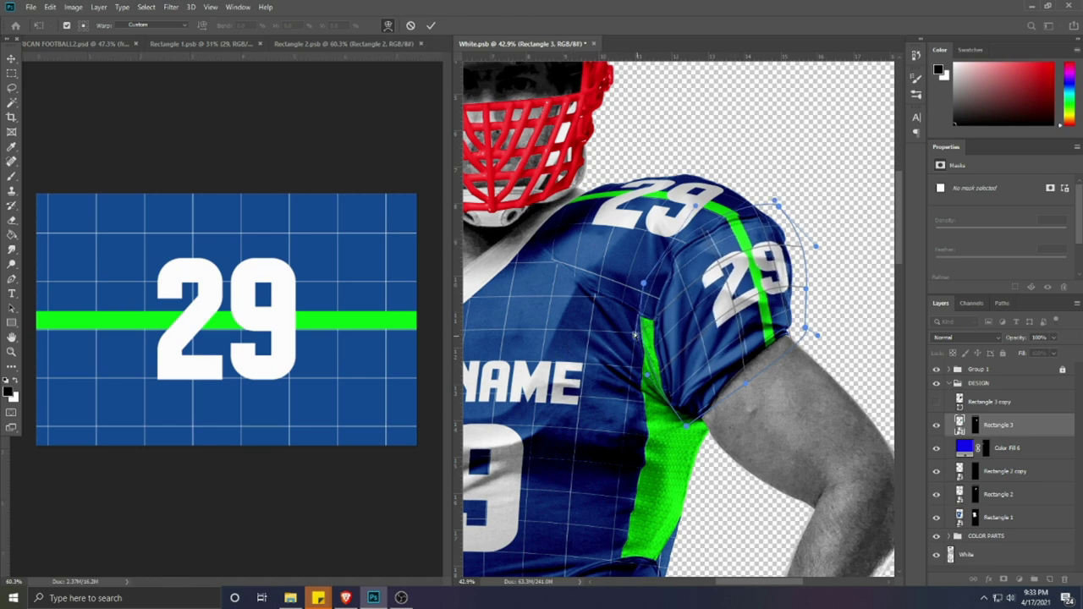
pyautogui.click(431, 26)
# Step: Show Rectangle 3 copy, move it over the opposite sleeve and convert it to a smart object
pyautogui.hotkey('ctrl', '0')
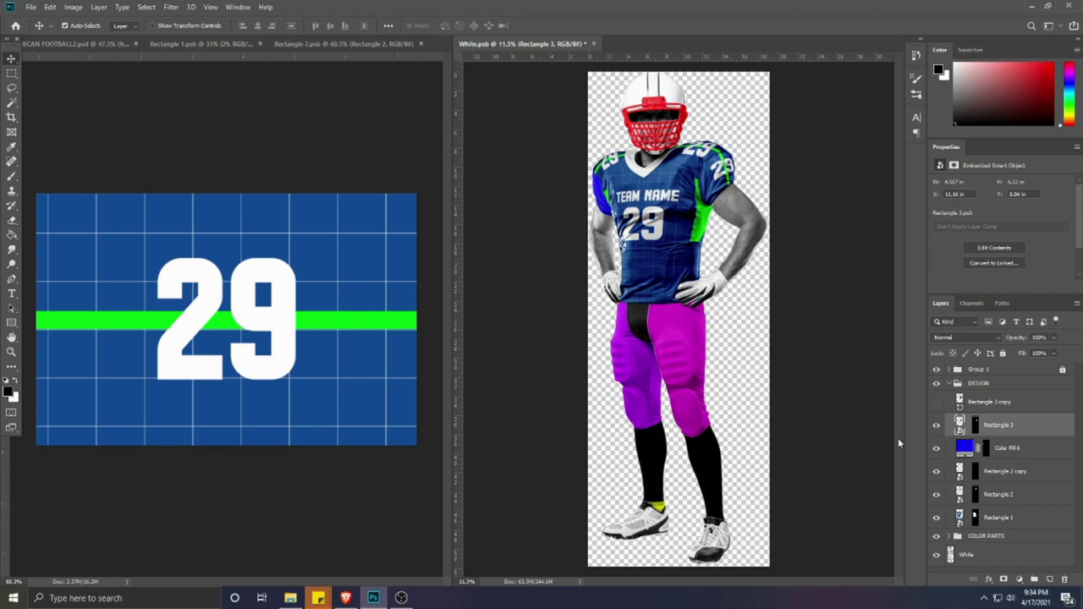
pyautogui.click(936, 402)
pyautogui.click(990, 402)
pyautogui.hotkey('ctrl', 't')
pyautogui.moveTo(719, 180); pyautogui.dragTo(611, 187)
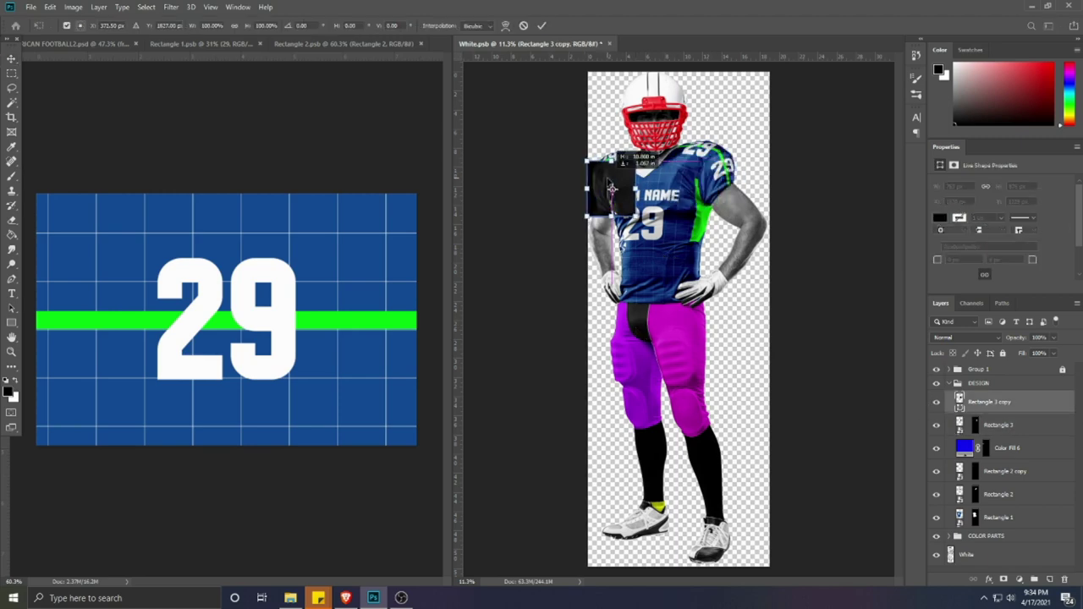
pyautogui.press('Return')
pyautogui.rightClick(1006, 402)
pyautogui.click(892, 266)
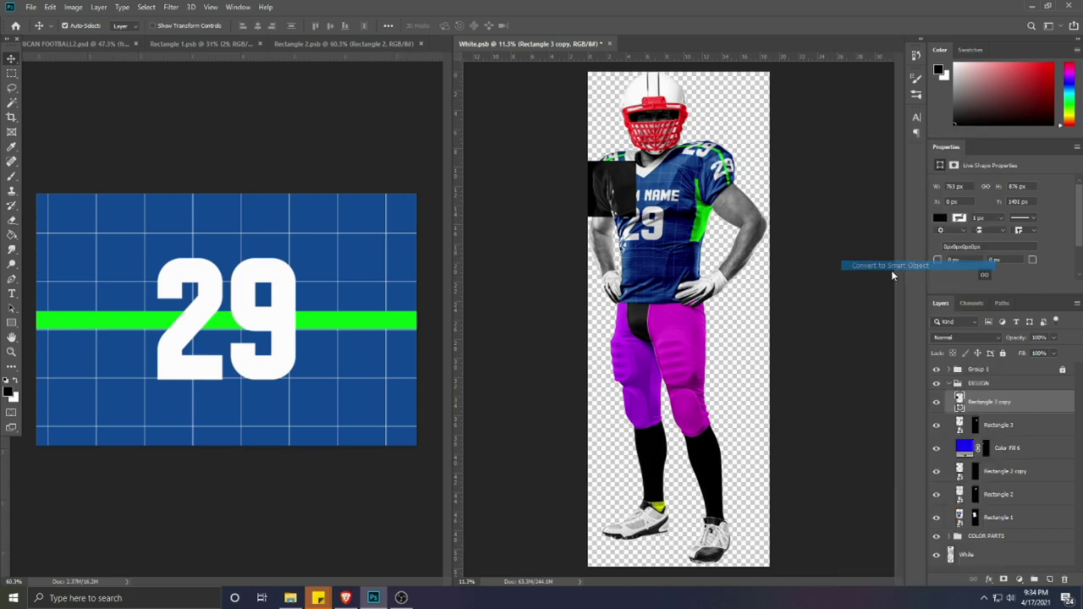
# Step: Mask Rectangle 3 copy to the sleeve shape of Color Fill 6, and delete Color Fill 6
pyautogui.click(1004, 581)
pyautogui.click(1021, 456)
pyautogui.press('Delete')
# Step: Add the ADD YOUR DESIGN grid inside the Rectangle 3 copy smart object, then save and close its document
pyautogui.doubleClick(960, 405)
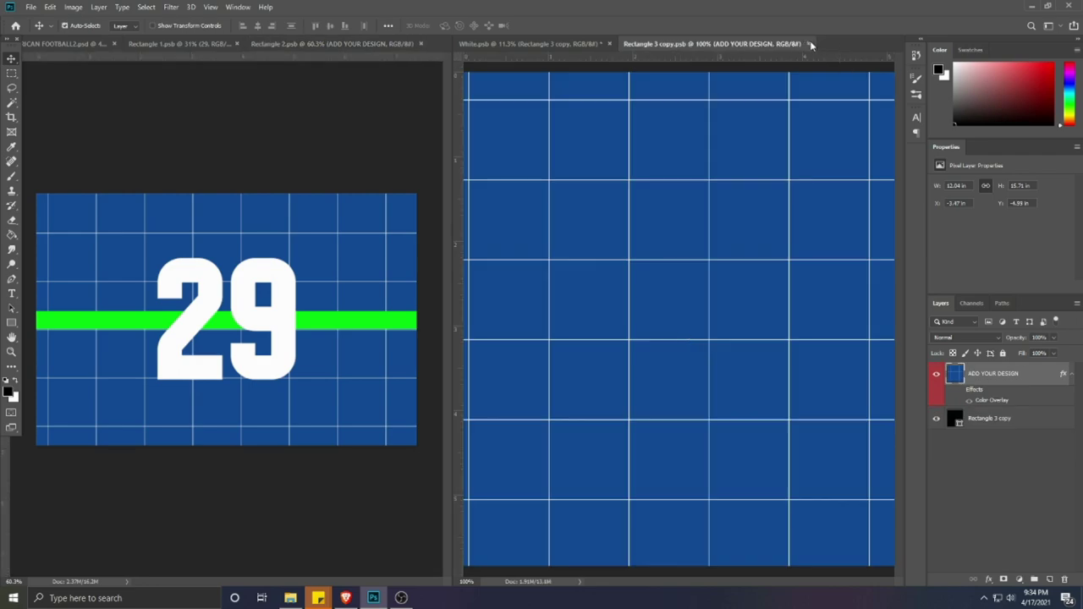
pyautogui.click(800, 43)
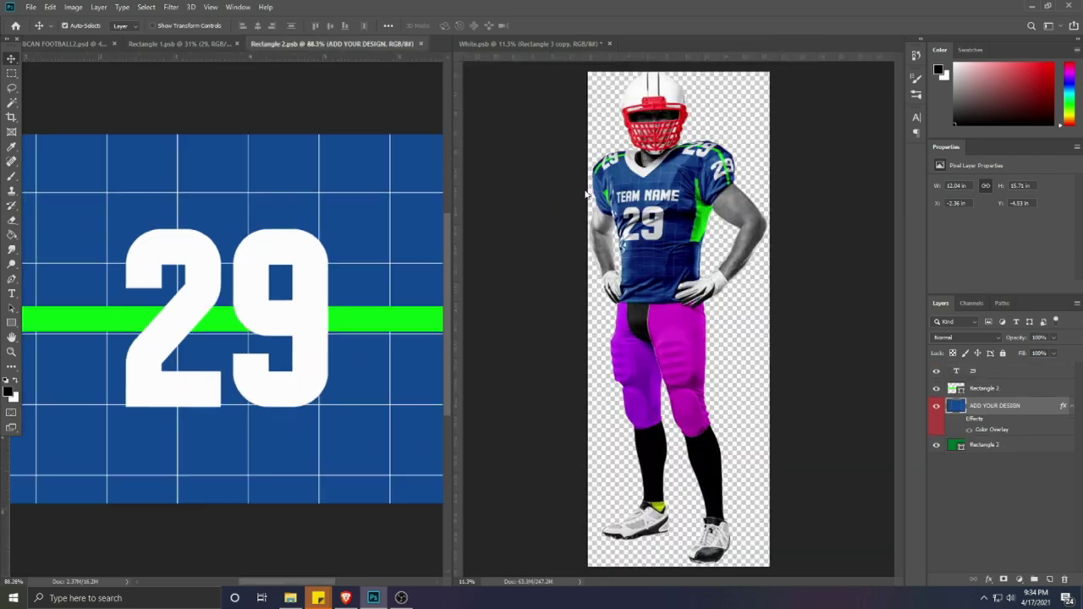
pyautogui.click(583, 184)
pyautogui.scroll(6, 581, 178)
pyautogui.moveTo(580, 175); pyautogui.dragTo(546, 218)
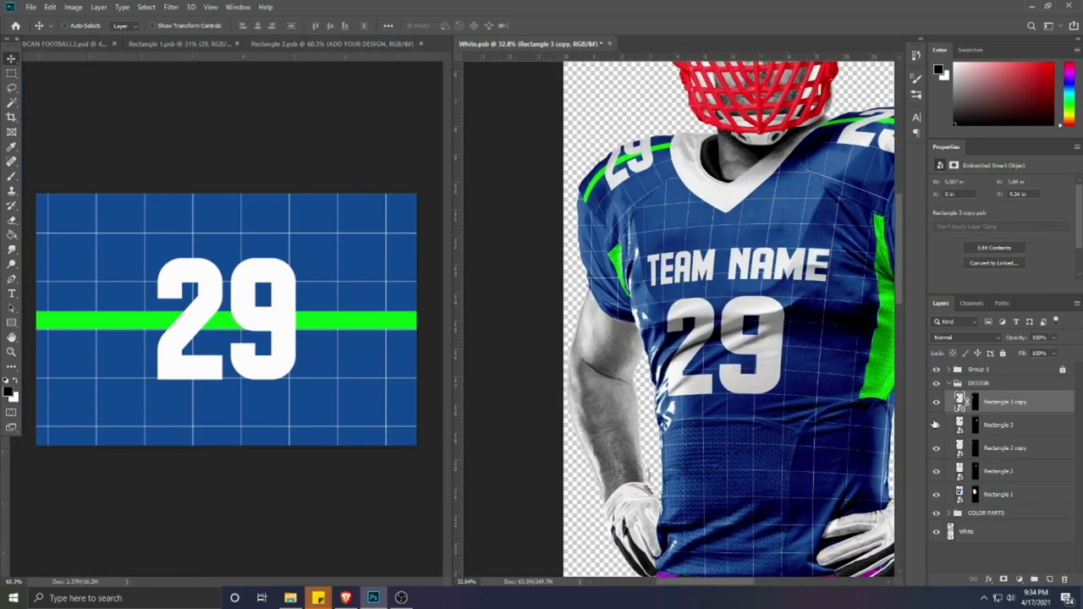
pyautogui.hotkey('ctrl', 't')
pyautogui.rightClick(584, 269)
pyautogui.click(540, 8)
pyautogui.press('Return')
# Step: Fill the sleeve shape from Rectangle 3 copy's mask with black on a new layer, and delete that mask
pyautogui.keyDown('ctrl'); pyautogui.click(973, 402); pyautogui.keyUp('ctrl')
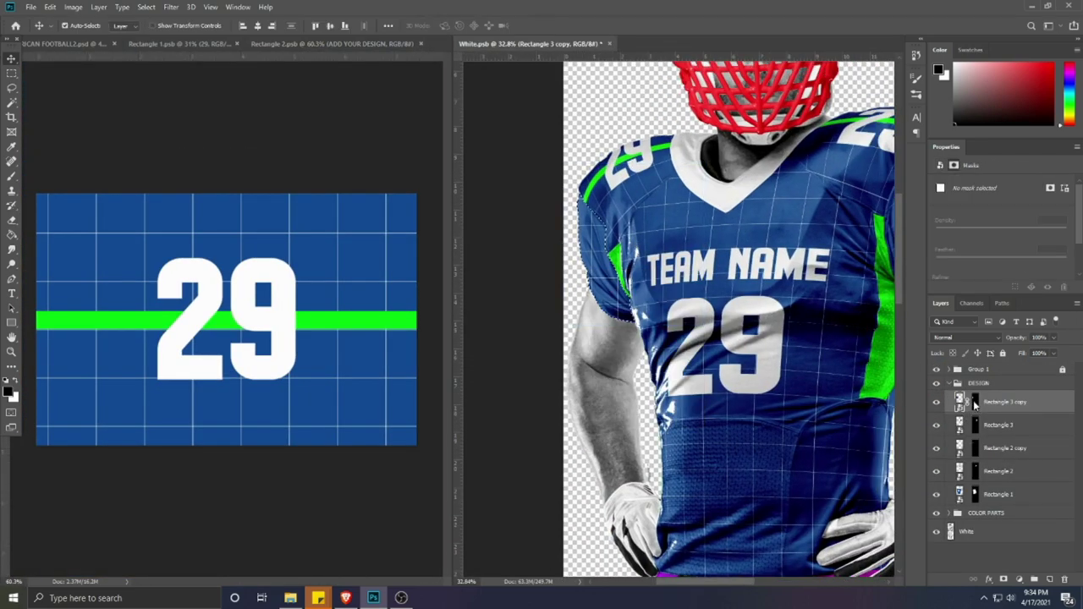
pyautogui.hotkey('ctrl', 'shift', 'n')
pyautogui.press('Return')
pyautogui.hotkey('alt', 'BackSpace')
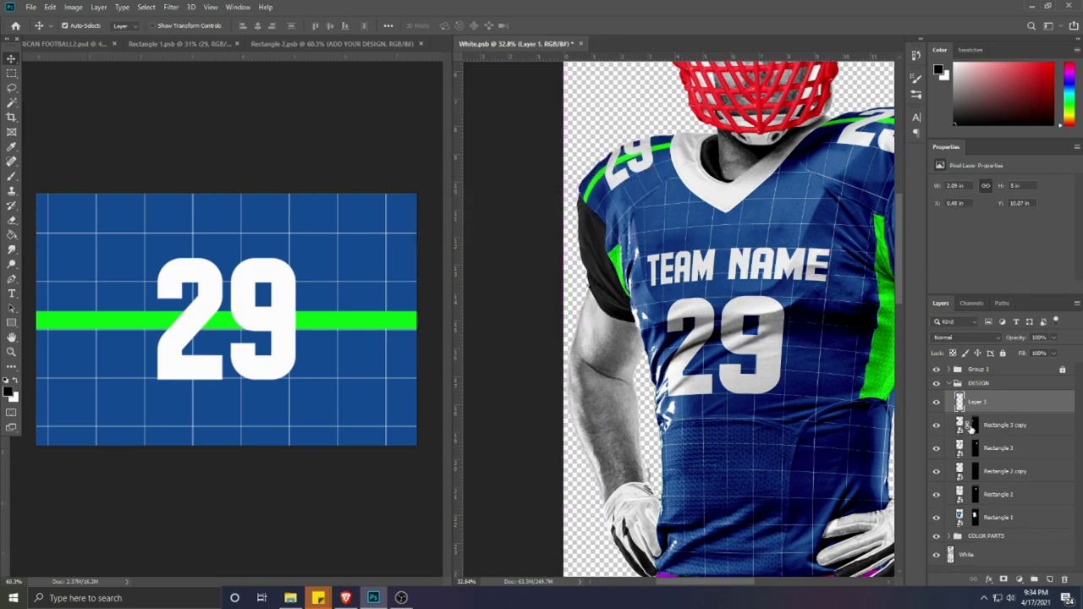
pyautogui.rightClick(974, 429)
pyautogui.click(985, 450)
# Step: Warp Rectangle 3 copy to the narrow, curved outline of the black sleeve shape and apply it
pyautogui.hotkey('ctrl', 't')
pyautogui.rightClick(637, 252)
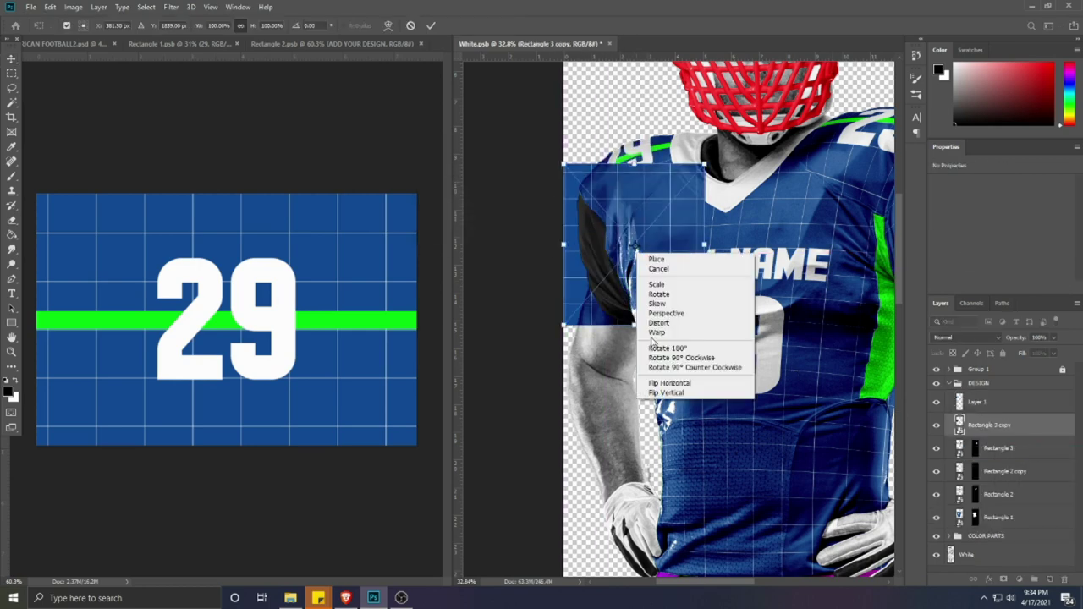
pyautogui.click(657, 333)
pyautogui.moveTo(702, 172); pyautogui.dragTo(584, 178)
pyautogui.moveTo(658, 165); pyautogui.dragTo(605, 204)
pyautogui.moveTo(694, 184); pyautogui.dragTo(617, 222)
pyautogui.moveTo(571, 277); pyautogui.dragTo(588, 305)
pyautogui.moveTo(653, 333); pyautogui.dragTo(623, 244)
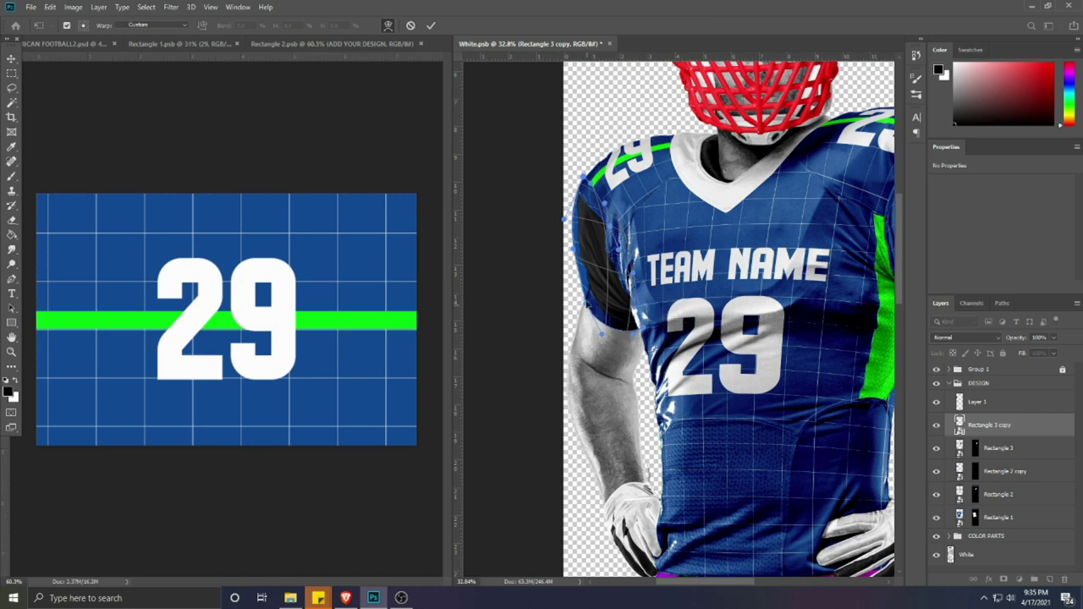
pyautogui.press('Return')
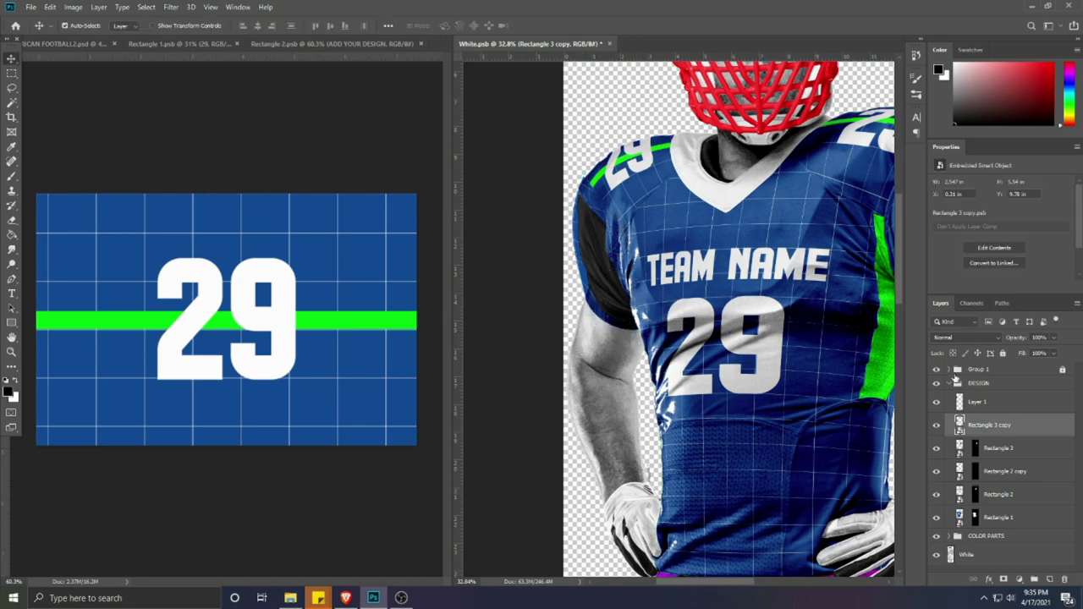
# Step: Mask Rectangle 3 copy to the sleeve shape of Layer 1, and delete Layer 1
pyautogui.click(1005, 580)
pyautogui.click(987, 408)
pyautogui.press('Delete')
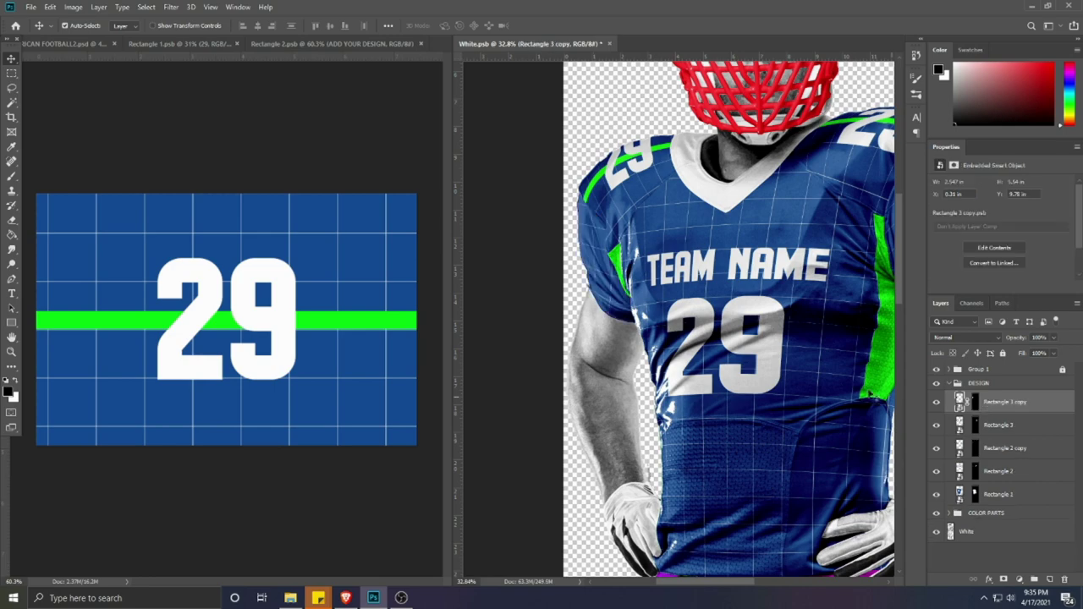
# Step: Close the Rectangle 2.psb and Rectangle 1.psb documents, and save White.psb to update the main football mockup
pyautogui.scroll(-1, 625, 313)
pyautogui.scroll(-3, 626, 314)
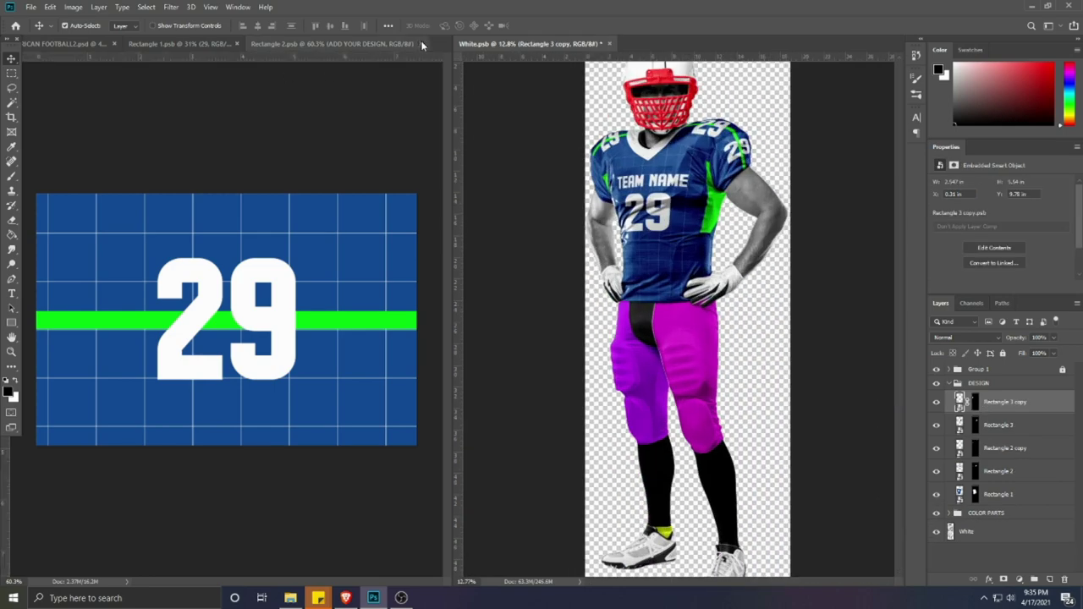
pyautogui.click(421, 43)
pyautogui.click(298, 43)
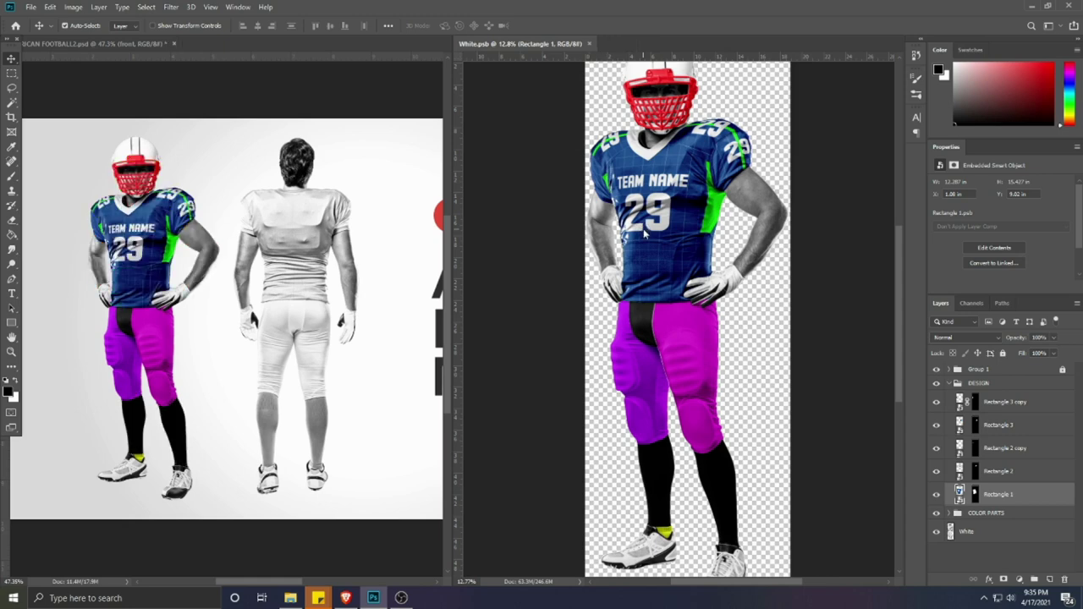
# Step: Draw a black rectangle of about 1125 × 1182 px over the helmet in the DESIGN group and convert it to a smart object
pyautogui.scroll(2, 626, 254)
pyautogui.scroll(3, 640, 176)
pyautogui.click(631, 186)
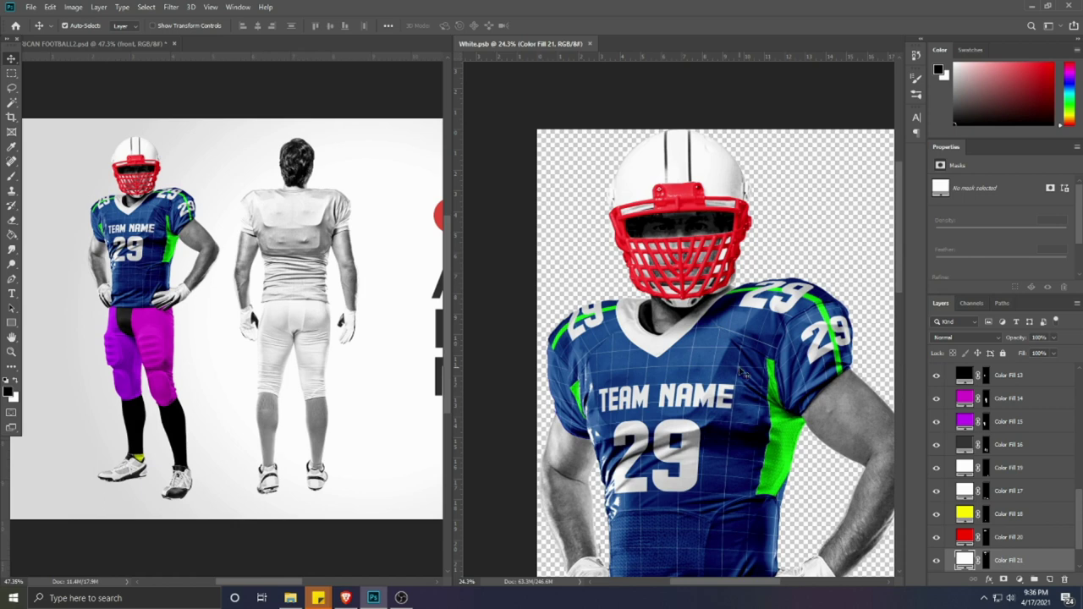
pyautogui.click(11, 322)
pyautogui.scroll(8, 1008, 466)
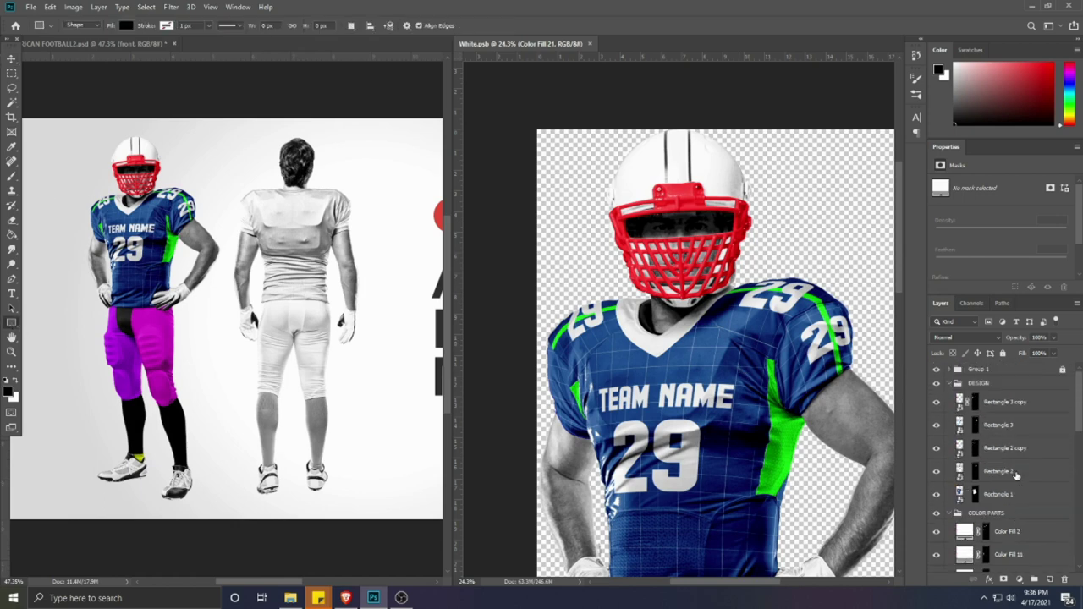
pyautogui.click(970, 409)
pyautogui.moveTo(600, 129); pyautogui.dragTo(755, 290)
pyautogui.rightClick(855, 289)
pyautogui.click(905, 265)
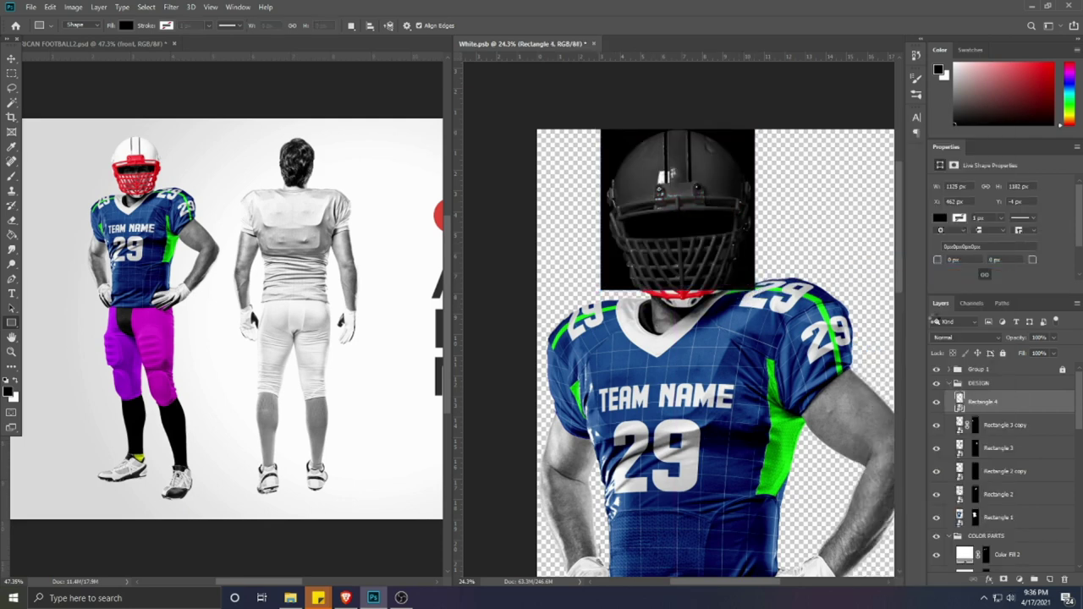
# Step: Open the contents of the jersey's Rectangle 1 smart object, show its Rectangle 2 green stripe, and select the stripe with the ADD YOUR DESIGN layer
pyautogui.press('v')
pyautogui.click(711, 395)
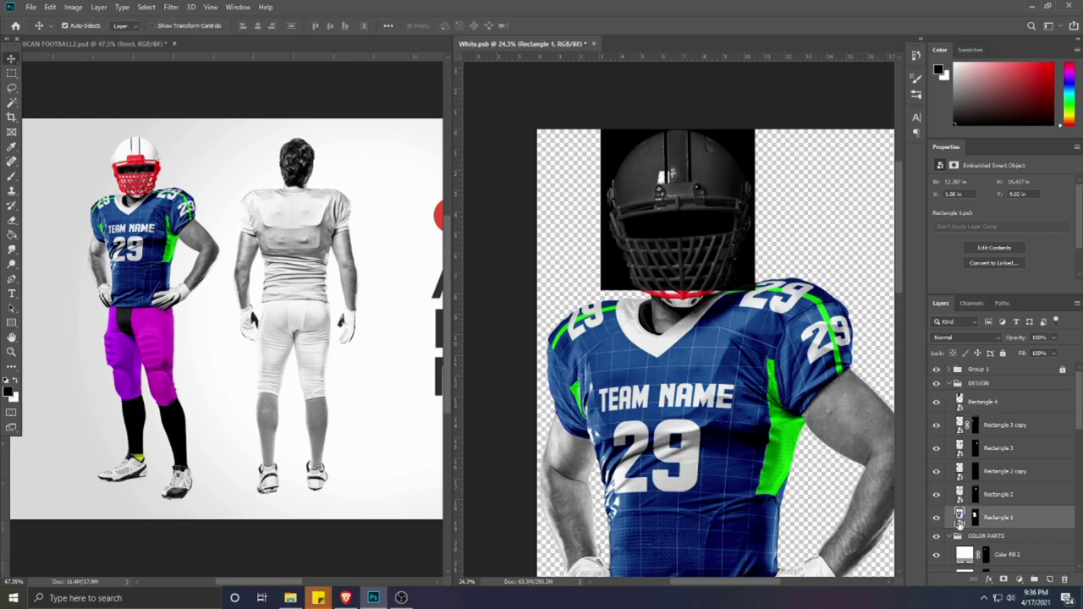
pyautogui.doubleClick(959, 517)
pyautogui.moveTo(640, 42); pyautogui.dragTo(250, 43)
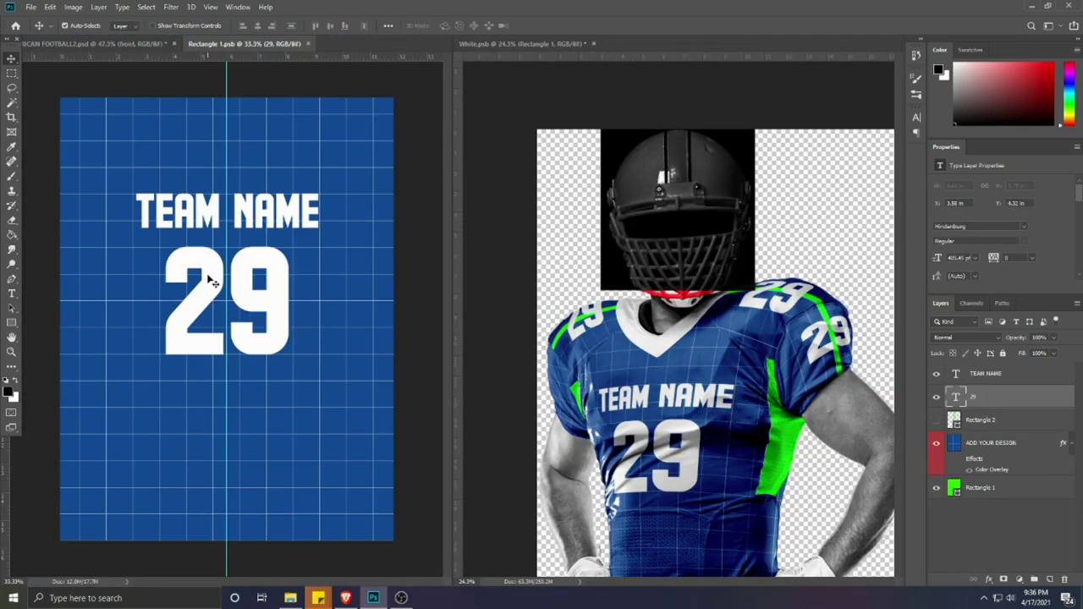
pyautogui.click(937, 422)
pyautogui.click(982, 421)
pyautogui.keyDown('shift'); pyautogui.click(980, 445); pyautogui.keyUp('shift')
# Step: Open the contents of the Rectangle 4 smart object and copy the green stripe and blue grid layers into its centre
pyautogui.click(521, 44)
pyautogui.doubleClick(956, 403)
pyautogui.click(241, 43)
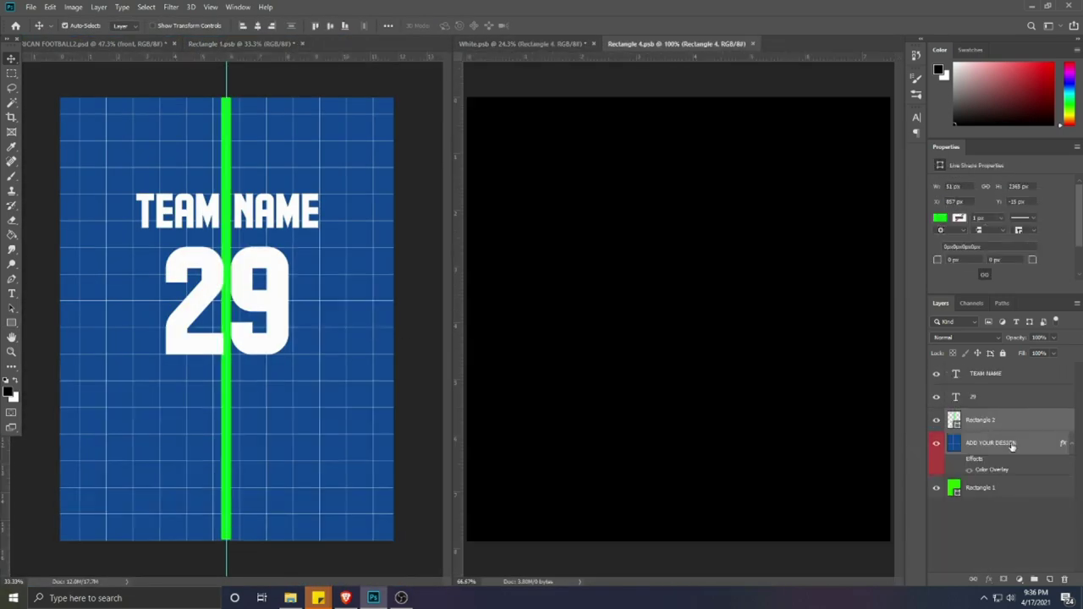
pyautogui.moveTo(682, 392)
pyautogui.mouseDown()
pyautogui.moveTo(697, 383)
pyautogui.moveTo(676, 382)
pyautogui.moveTo(678, 407)
pyautogui.mouseUp()
pyautogui.click(737, 294)
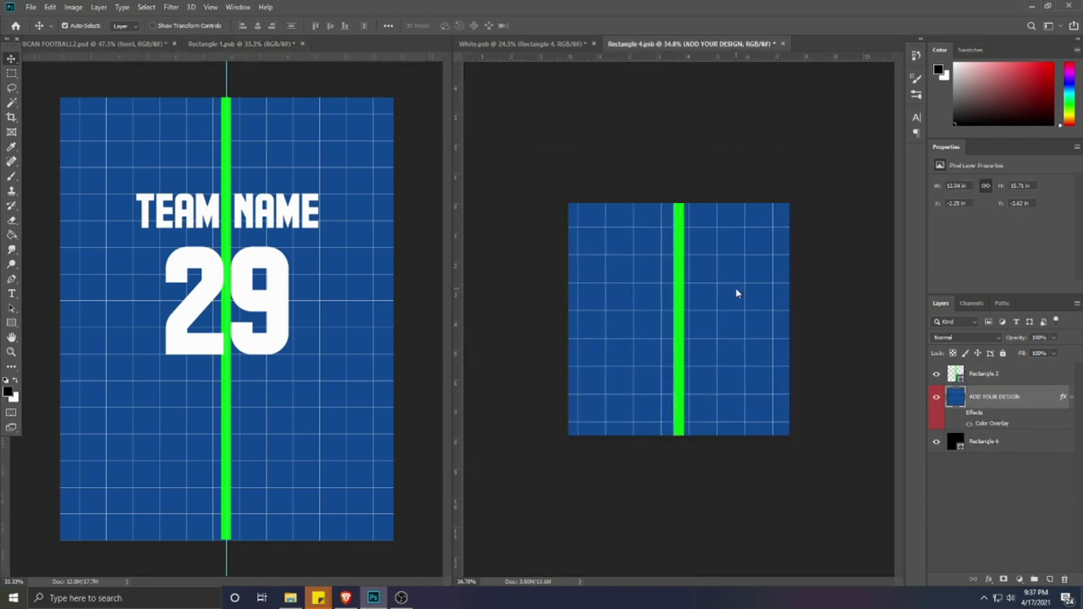
# Step: Save Rectangle 4.psb to update the helmet design area in White.psb, and close it
pyautogui.moveTo(692, 43); pyautogui.dragTo(349, 48)
pyautogui.hotkey('ctrl', 's')
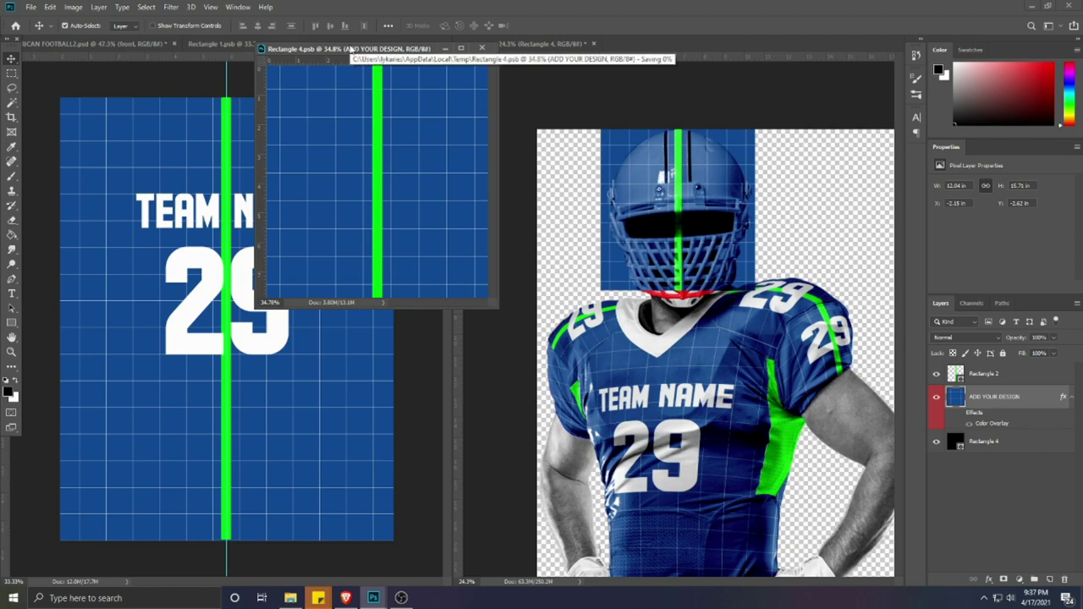
pyautogui.click(483, 48)
# Step: Start warping Rectangle 4 over the helmet, curving its bottom edge below the chin and rounding its top edge along the helmet's crown
pyautogui.scroll(4, 686, 227)
pyautogui.scroll(-6, 686, 227)
pyautogui.click(686, 226)
pyautogui.scroll(5, 687, 227)
pyautogui.moveTo(697, 217); pyautogui.dragTo(696, 251)
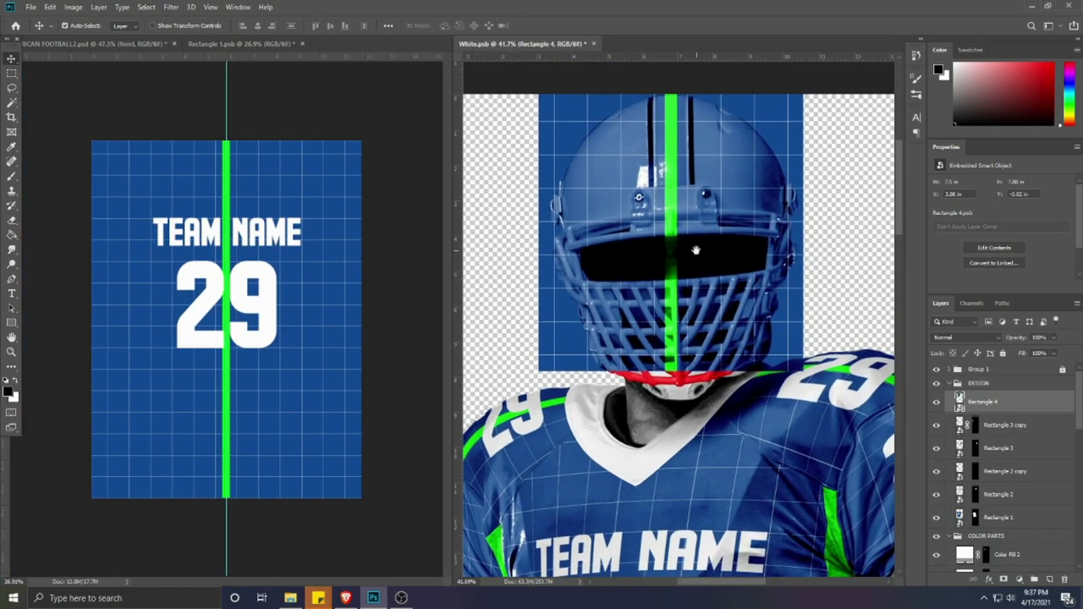
pyautogui.scroll(-3, 696, 251)
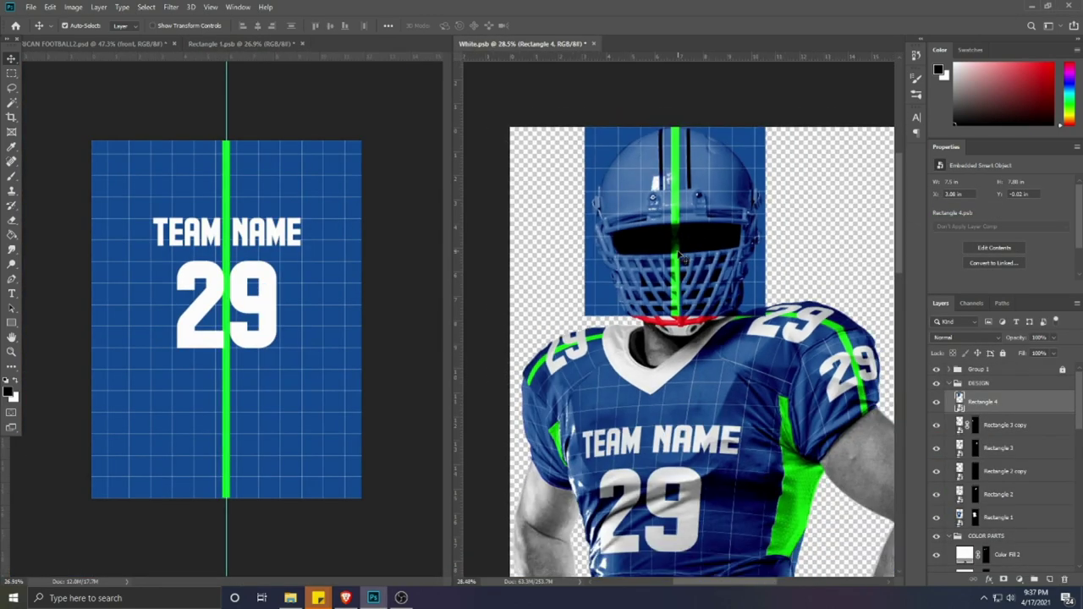
pyautogui.hotkey('ctrl', 't')
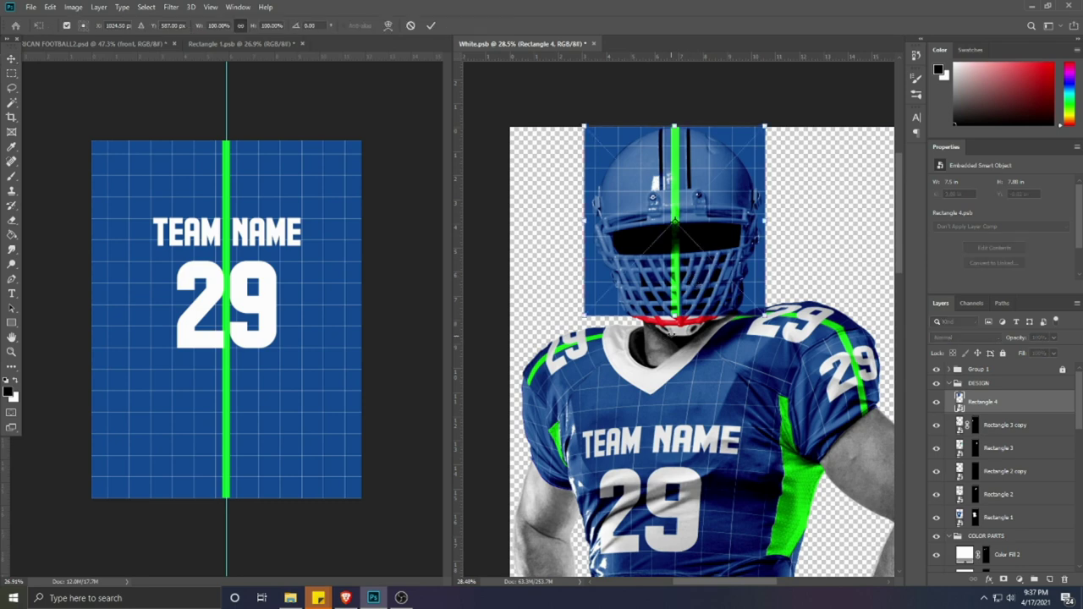
pyautogui.moveTo(675, 316); pyautogui.dragTo(674, 336)
pyautogui.hotkey('ctrl', 'z')
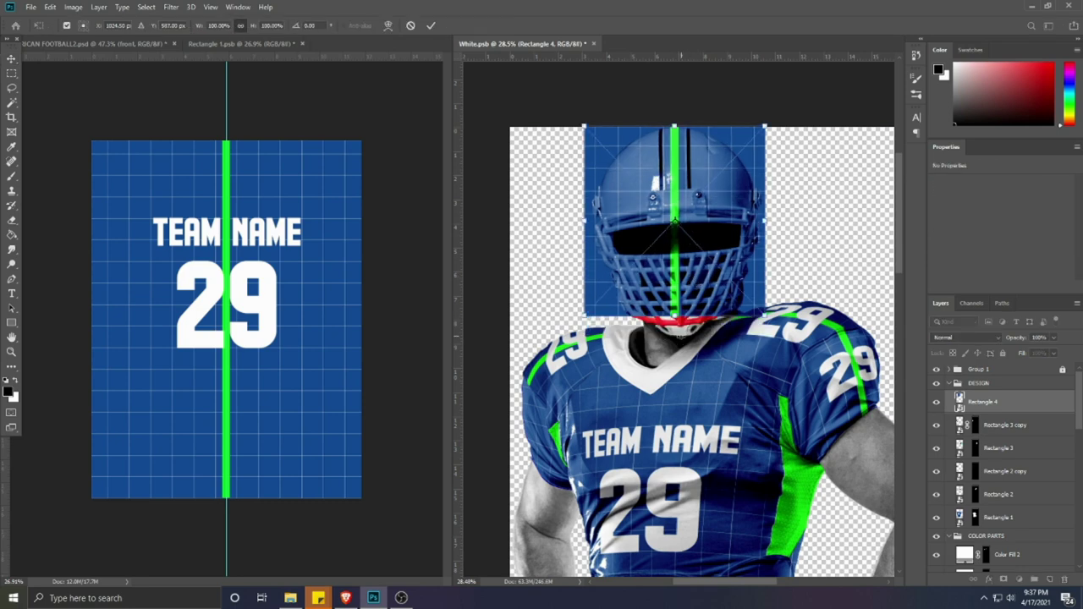
pyautogui.rightClick(692, 208)
pyautogui.click(701, 308)
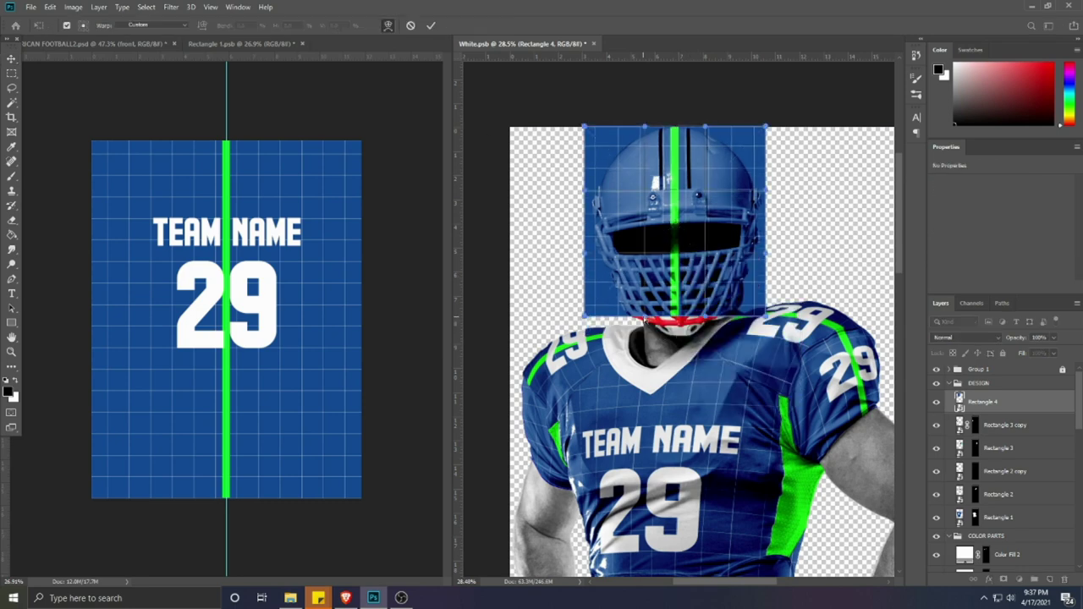
pyautogui.moveTo(650, 309); pyautogui.dragTo(650, 346)
pyautogui.moveTo(704, 315); pyautogui.dragTo(714, 345)
pyautogui.moveTo(644, 128); pyautogui.dragTo(635, 112)
pyautogui.moveTo(765, 126); pyautogui.dragTo(705, 120)
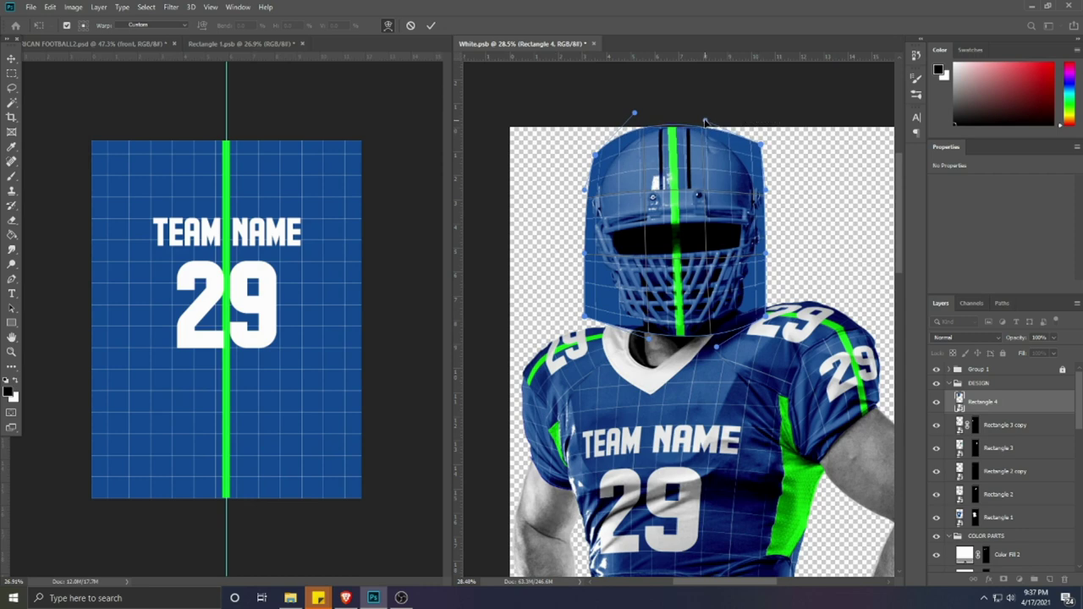
# Step: Pull the warp's corners and sides in to the helmet outline, align the green stripe with the helmet's middle, and apply the warp
pyautogui.moveTo(584, 317); pyautogui.dragTo(610, 313)
pyautogui.moveTo(766, 316); pyautogui.dragTo(749, 311)
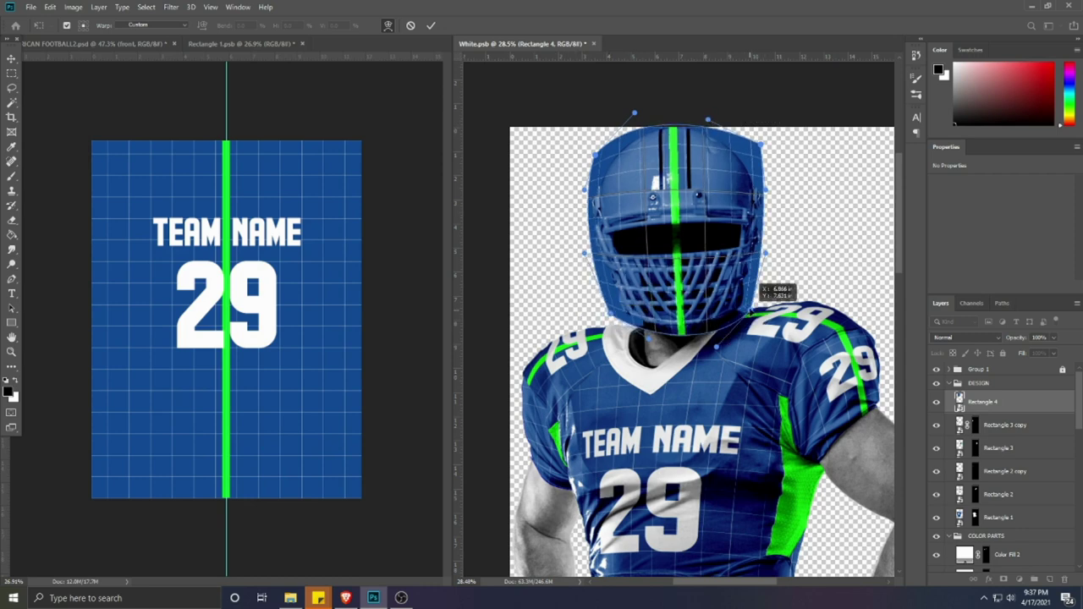
pyautogui.moveTo(761, 145); pyautogui.dragTo(747, 147)
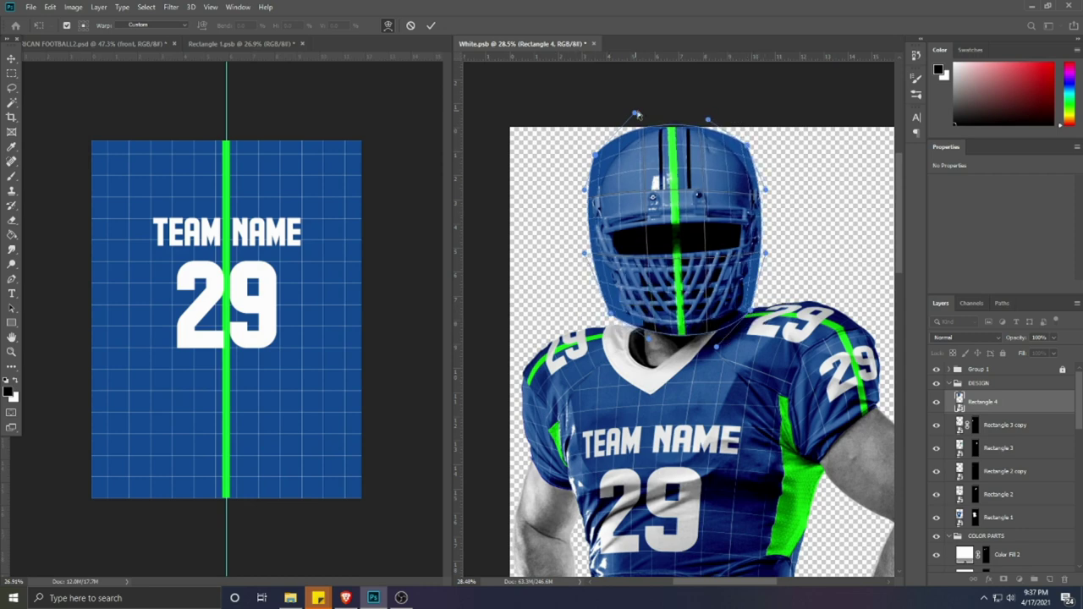
pyautogui.moveTo(639, 115); pyautogui.dragTo(642, 114)
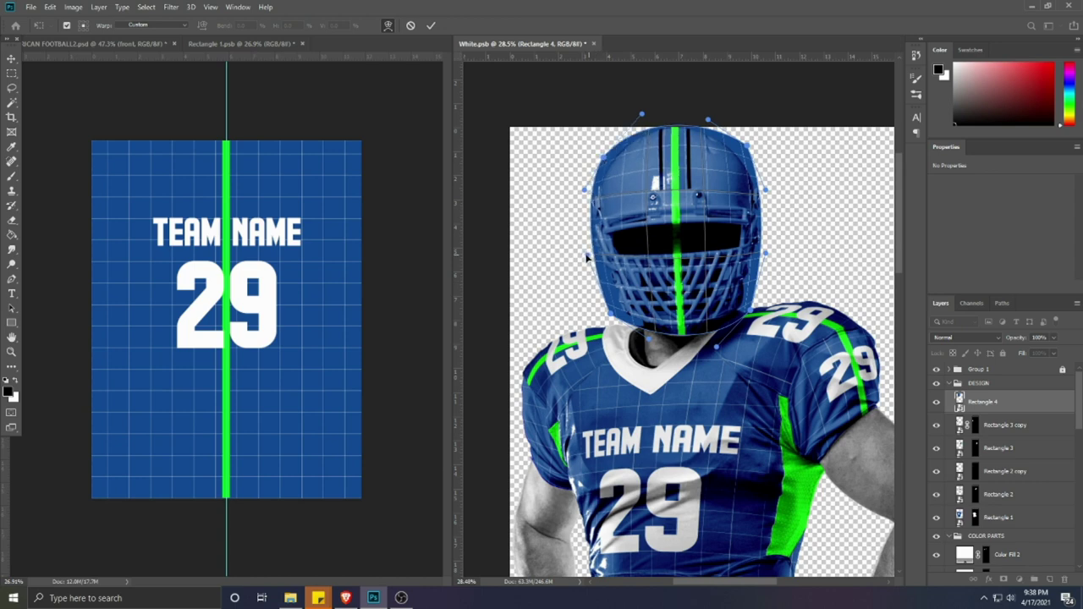
pyautogui.moveTo(726, 215); pyautogui.dragTo(731, 215)
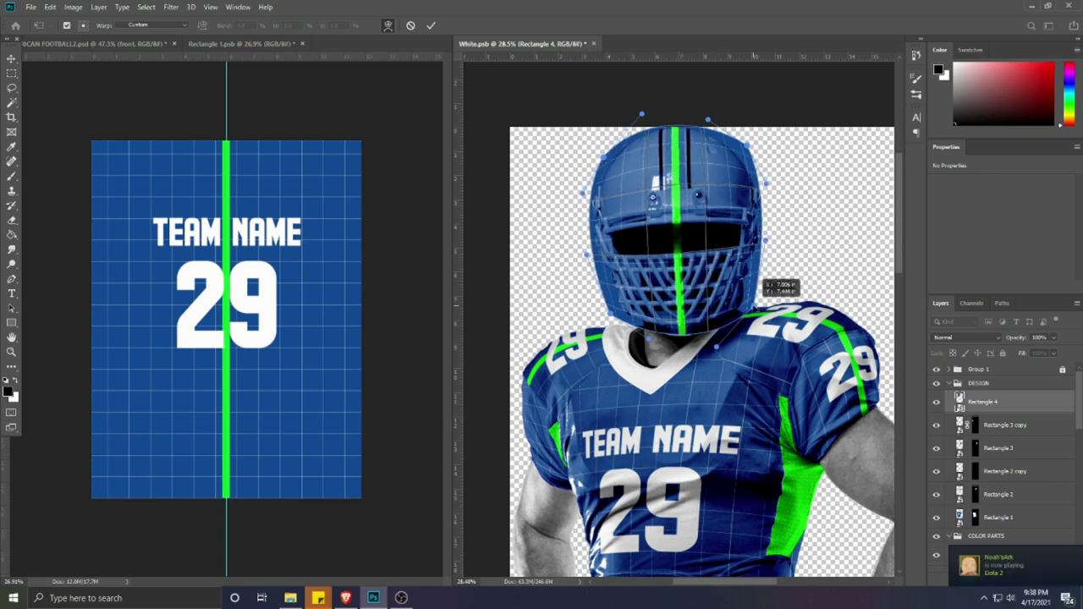
pyautogui.moveTo(757, 312); pyautogui.dragTo(754, 303)
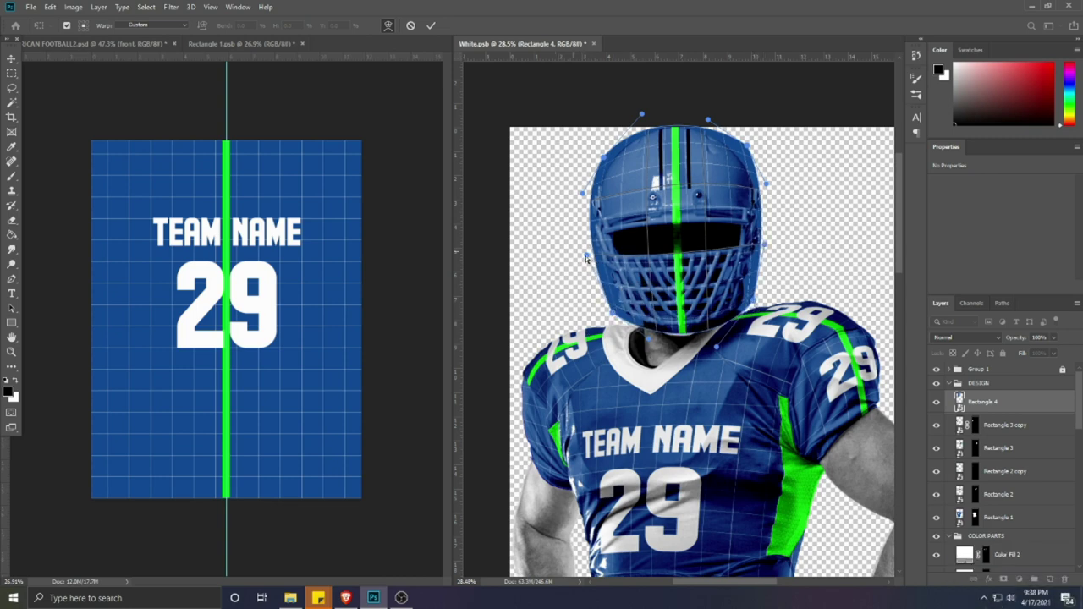
pyautogui.moveTo(583, 195); pyautogui.dragTo(583, 208)
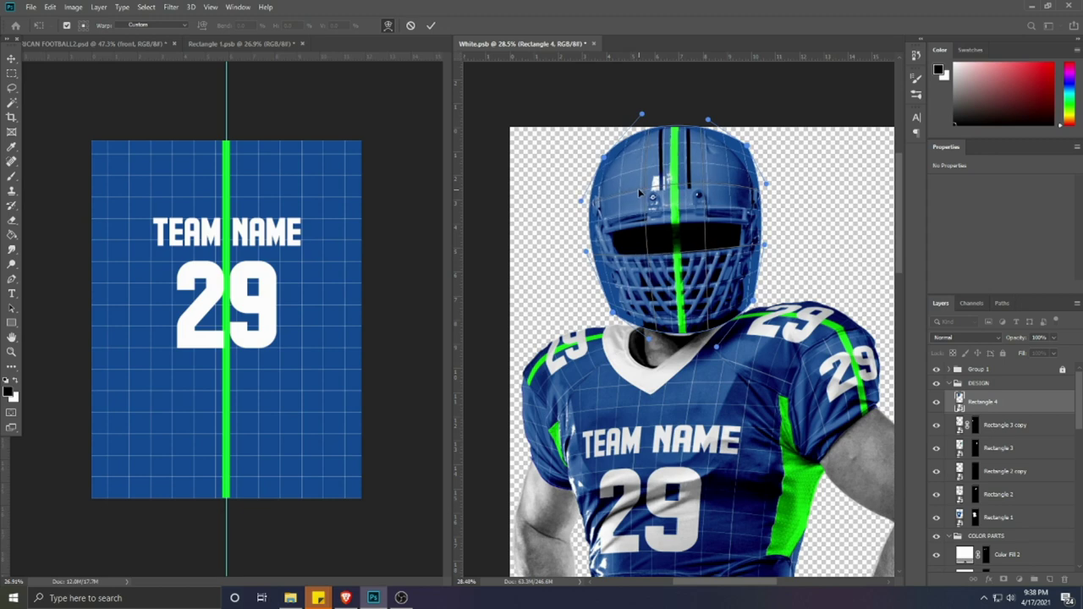
pyautogui.moveTo(678, 129); pyautogui.dragTo(672, 131)
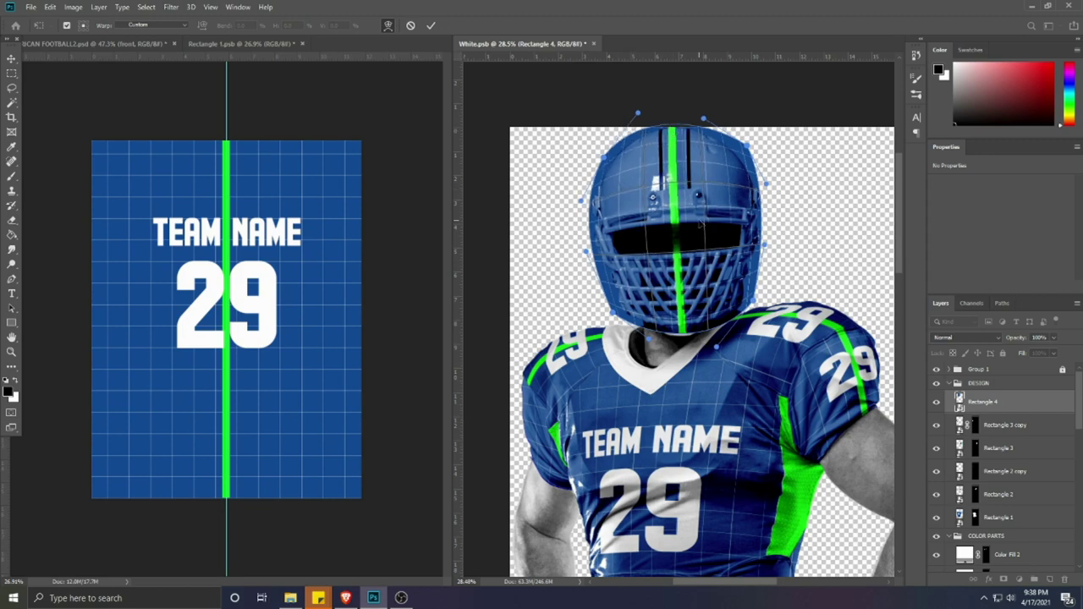
pyautogui.moveTo(606, 161); pyautogui.dragTo(608, 161)
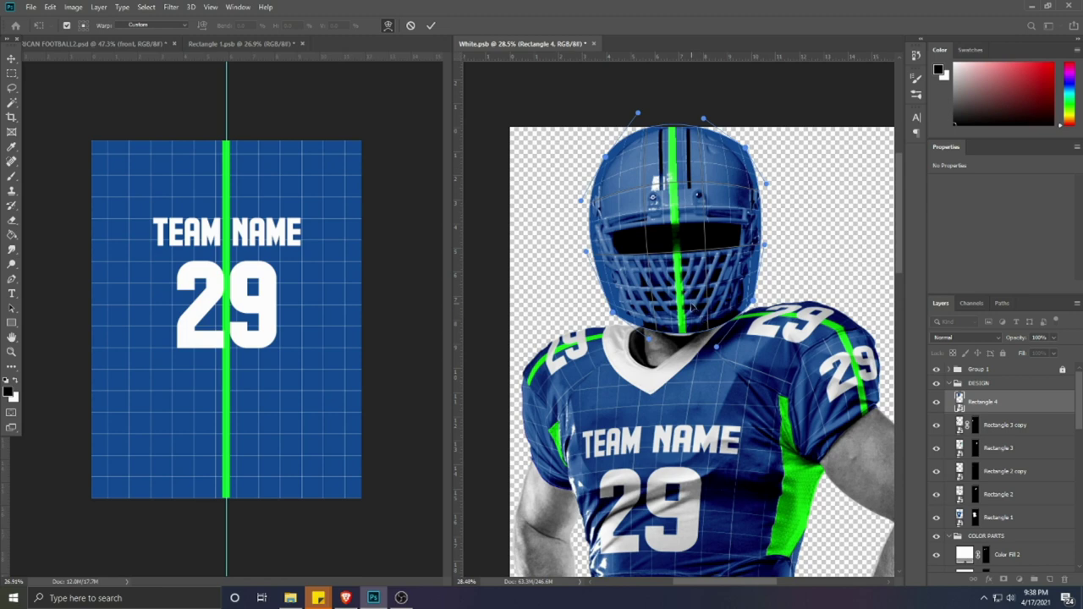
pyautogui.moveTo(673, 154); pyautogui.dragTo(674, 154)
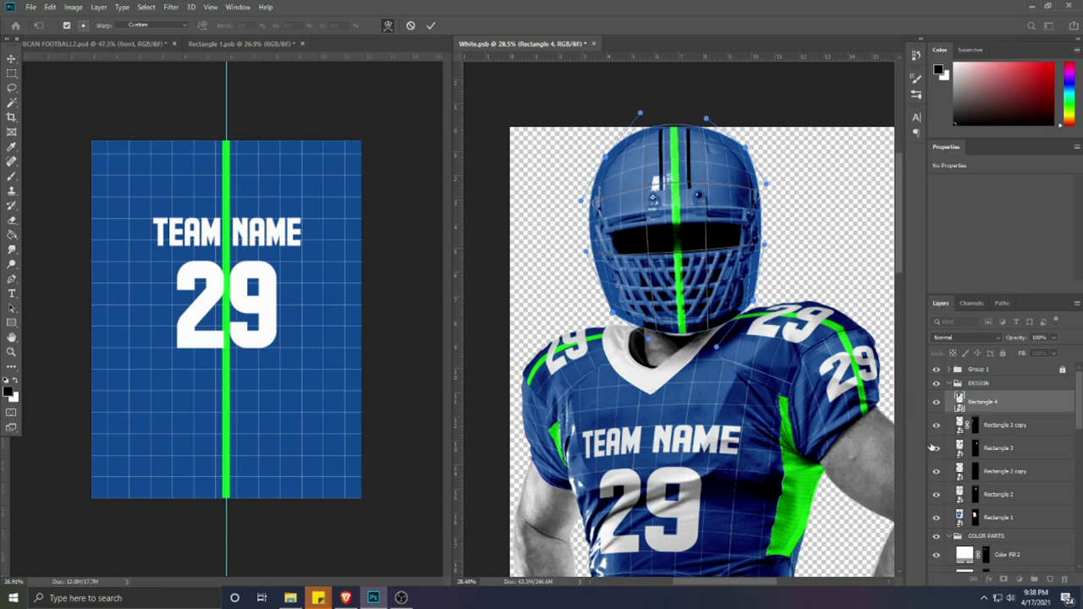
pyautogui.click(432, 25)
# Step: Load the helmet shell's colour fill mask as a selection and use it to mask Rectangle 4
pyautogui.scroll(-10, 1018, 543)
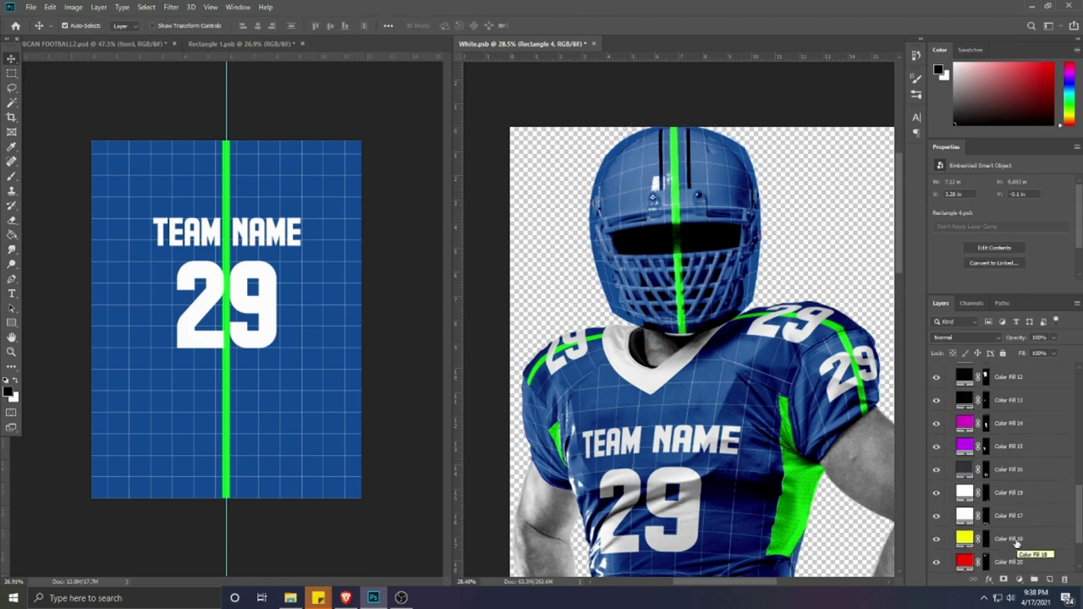
pyautogui.scroll(-3, 1018, 542)
pyautogui.keyDown('ctrl'); pyautogui.click(988, 517); pyautogui.keyUp('ctrl')
pyautogui.scroll(12, 1019, 437)
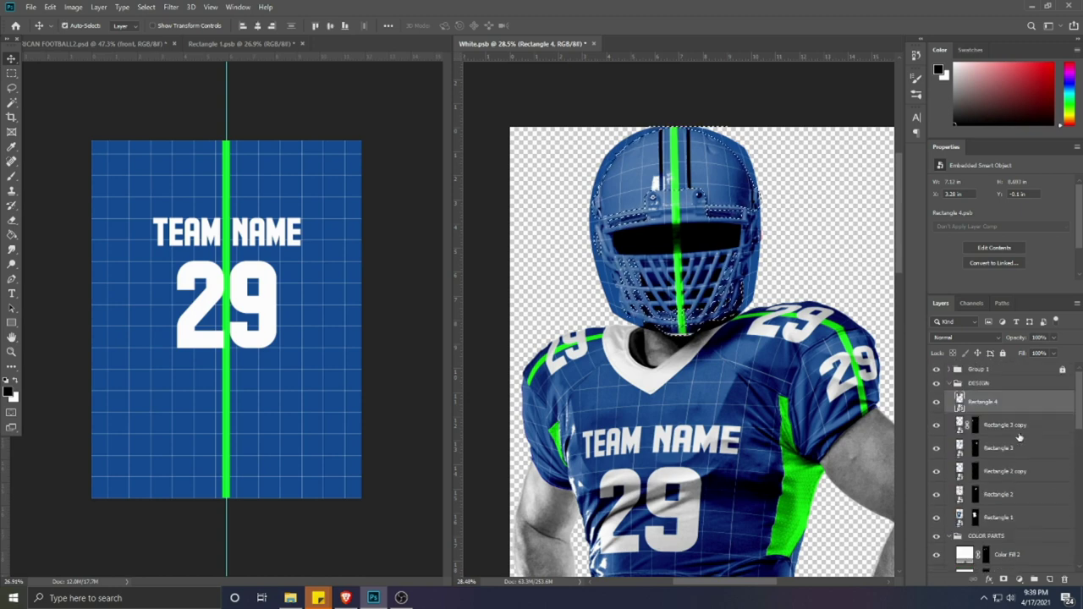
pyautogui.click(1018, 580)
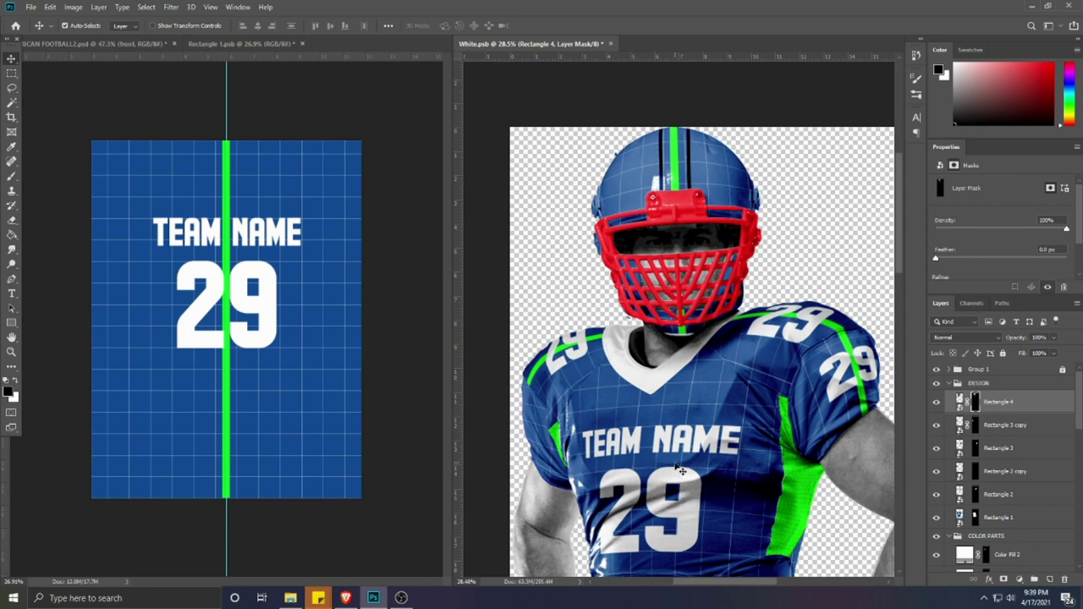
# Step: Reopen the warp on the masked Rectangle 4 content, fine-tune its fit around the helmet's lower edge, and apply it
pyautogui.click(962, 405)
pyautogui.hotkey('ctrl', 't')
pyautogui.rightClick(653, 278)
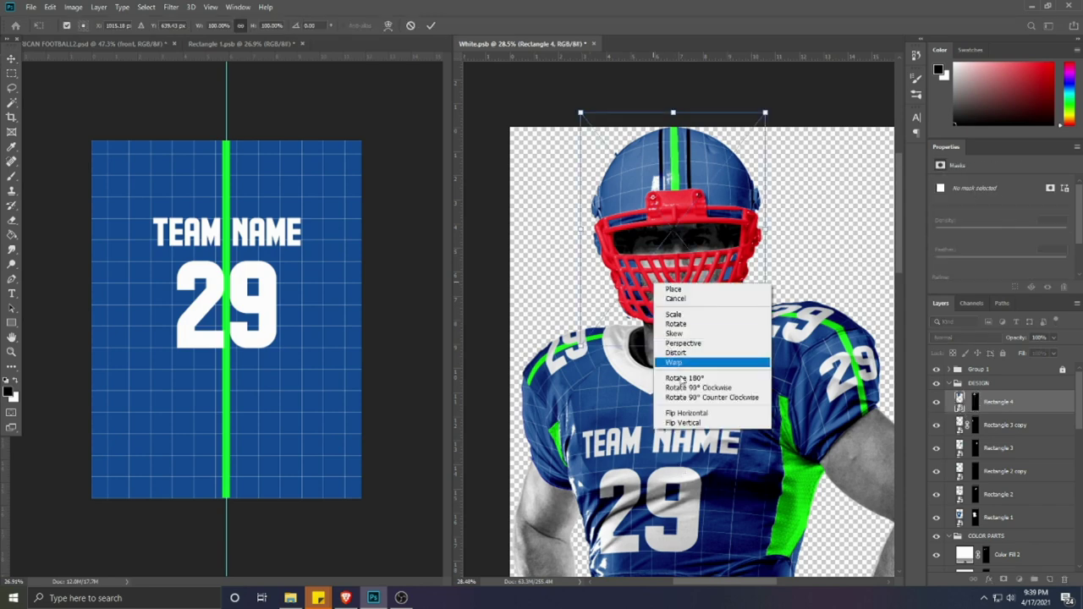
pyautogui.click(681, 353)
pyautogui.scroll(3, 677, 290)
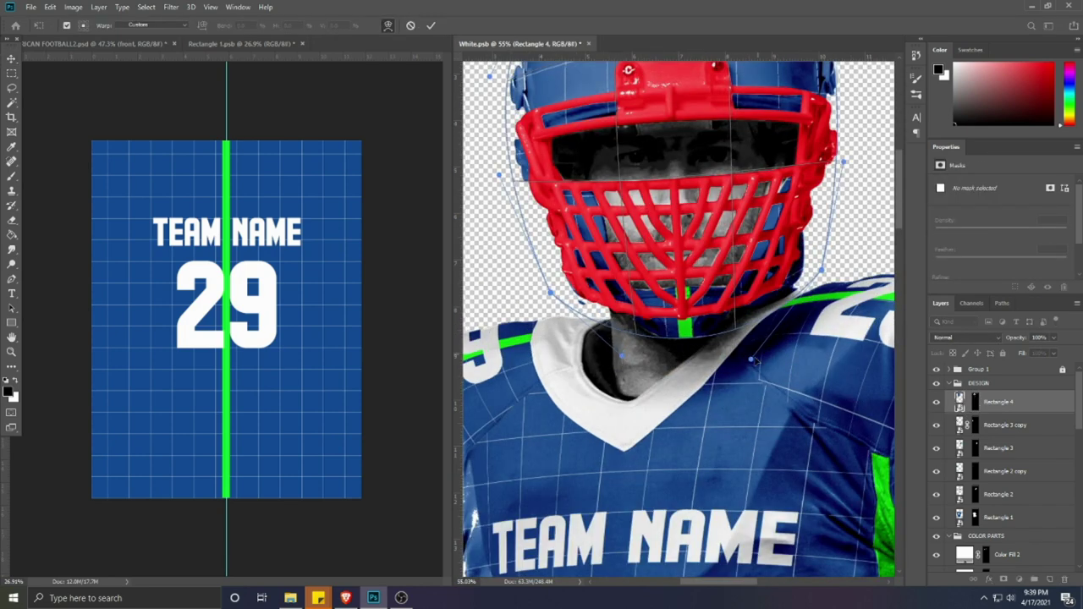
pyautogui.scroll(-2, 738, 355)
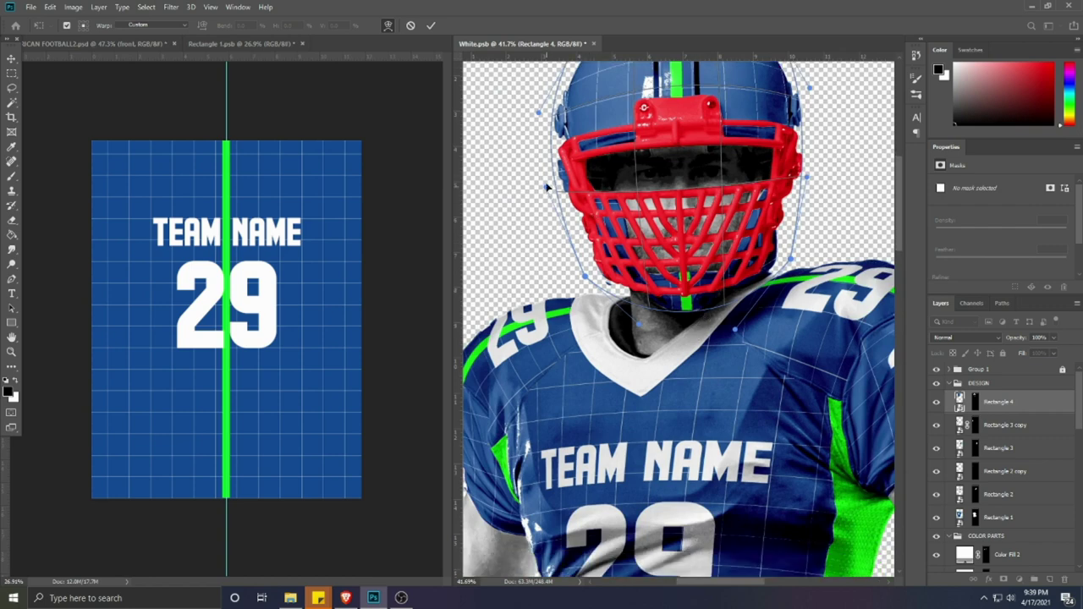
pyautogui.scroll(3, 711, 161)
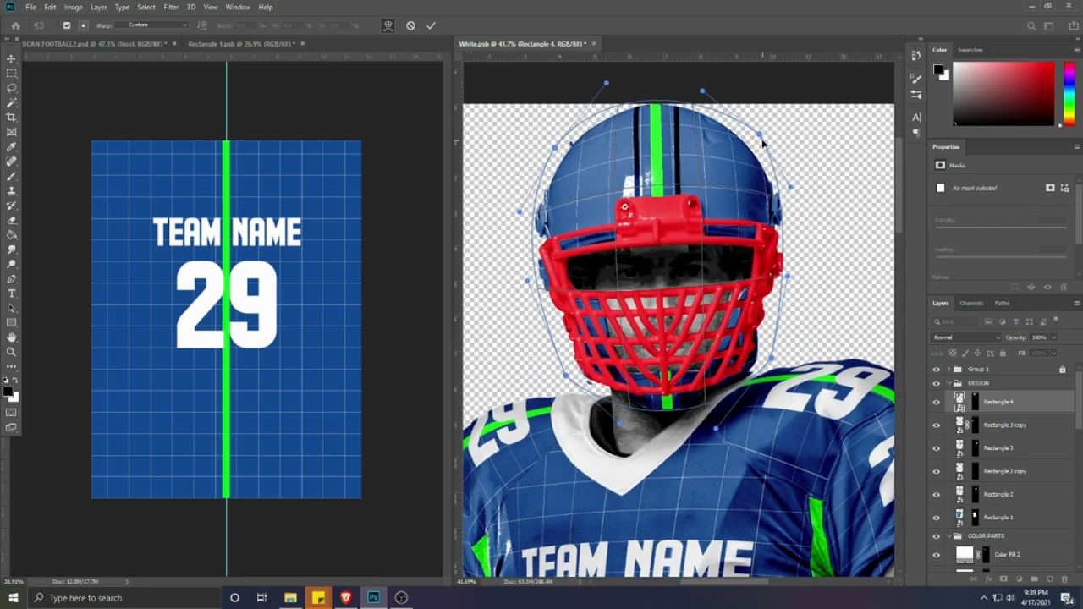
pyautogui.click(431, 26)
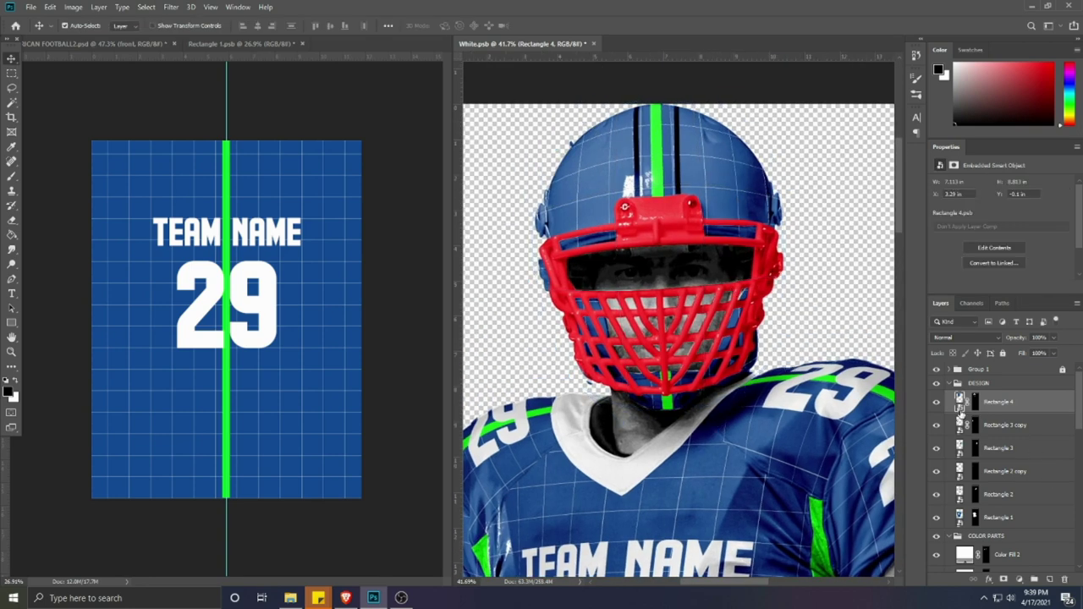
# Step: Copy the TEAM NAME and 29 text layers into Rectangle 4.psb and scale them down near the upper middle of the design
pyautogui.doubleClick(960, 402)
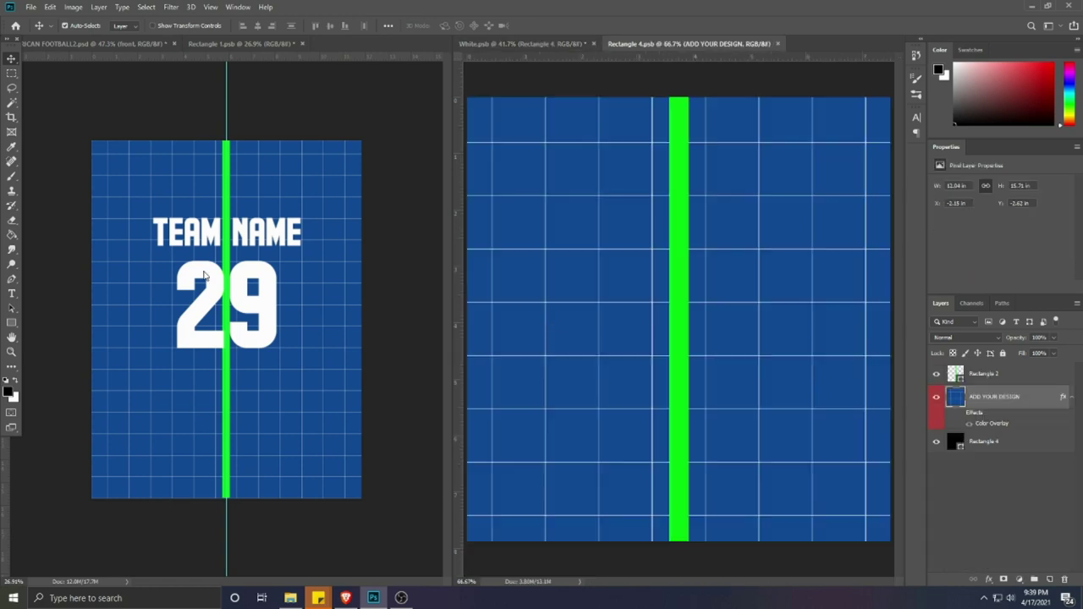
pyautogui.moveTo(892, 343); pyautogui.dragTo(663, 319)
pyautogui.scroll(-4, 660, 319)
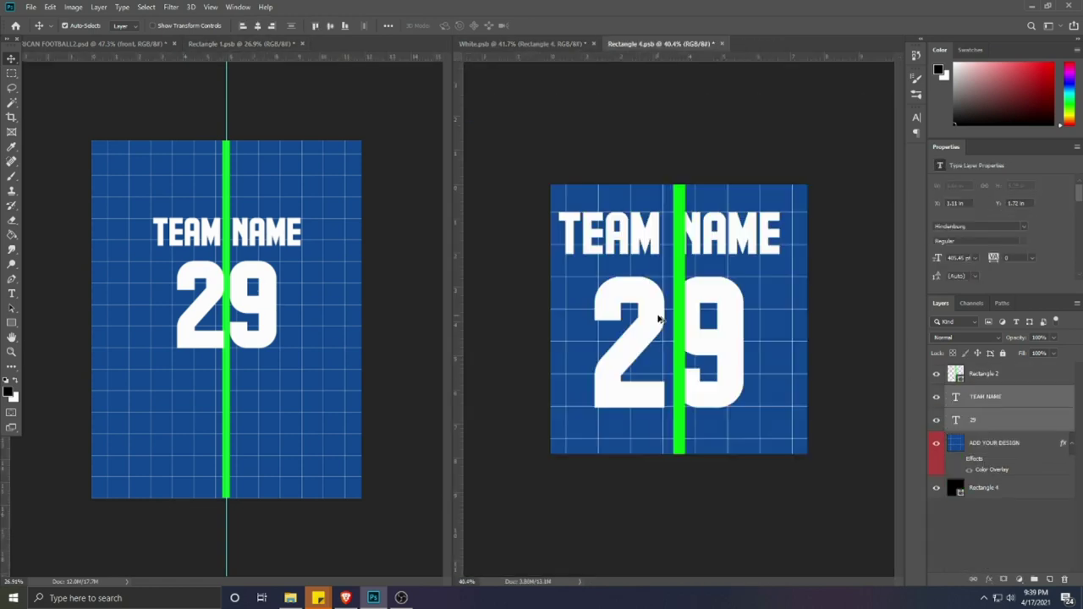
pyautogui.hotkey('ctrl', 't')
pyautogui.moveTo(671, 394); pyautogui.dragTo(672, 297)
pyautogui.press('Return')
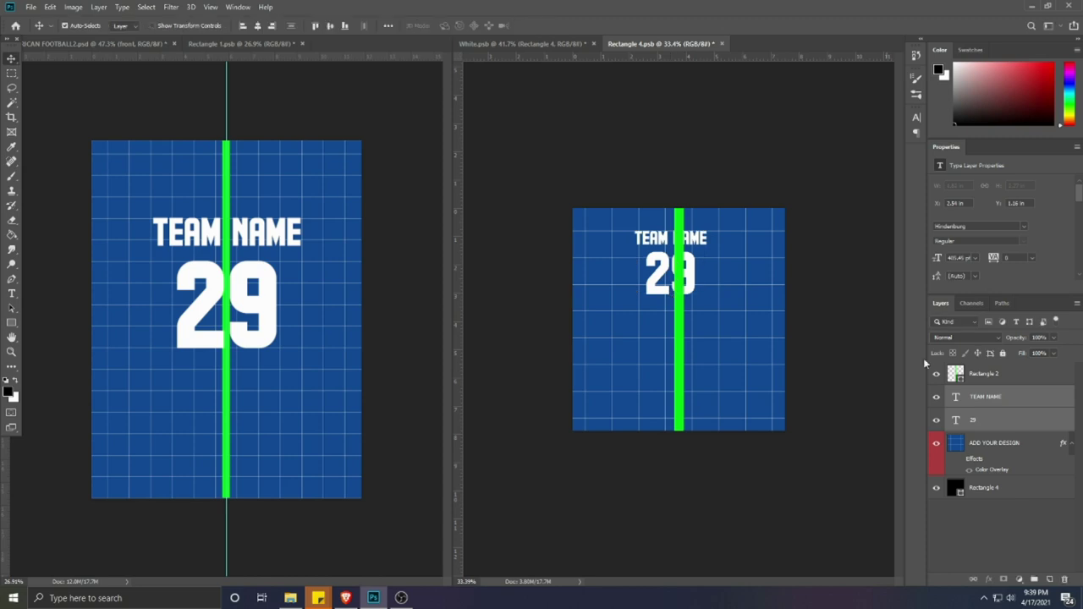
# Step: Move both text layers above the Rectangle 2 stripe and save Rectangle 4.psb to update the helmet
pyautogui.moveTo(995, 398); pyautogui.dragTo(997, 366)
pyautogui.moveTo(625, 44); pyautogui.dragTo(353, 102)
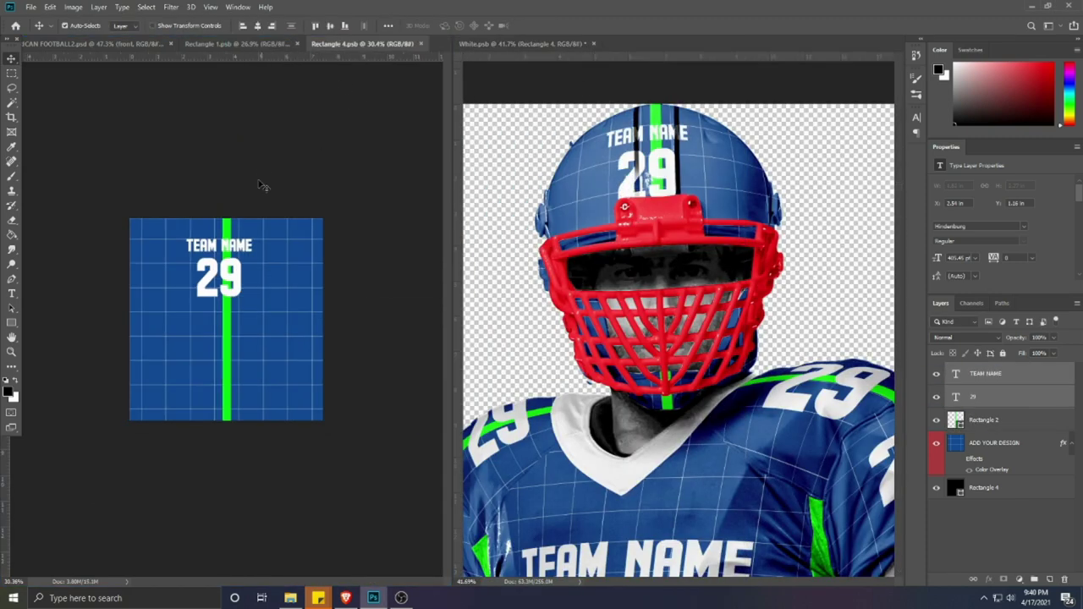
# Step: Centre the TEAM NAME and 29 text on the green stripe, scale them down slightly, nudge them upward, and save Rectangle 4.psb
pyautogui.moveTo(236, 267); pyautogui.dragTo(226, 287)
pyautogui.hotkey('ctrl', 't')
pyautogui.hotkey('ctrl', 's')
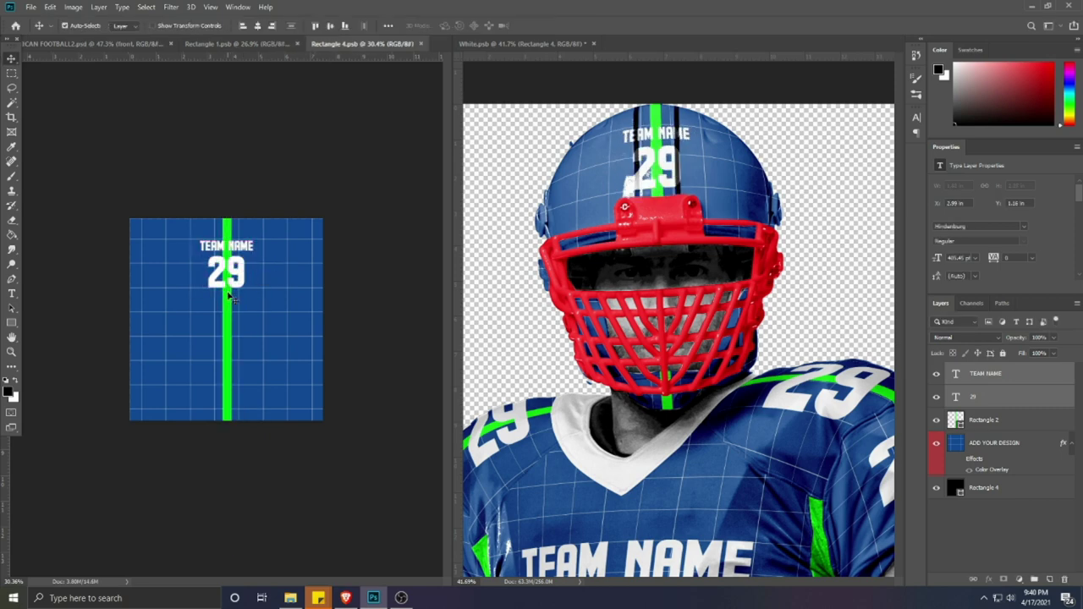
pyautogui.hotkey('shift', 'Up')
pyautogui.hotkey('shift', 'Up')
pyautogui.hotkey('ctrl', 's')
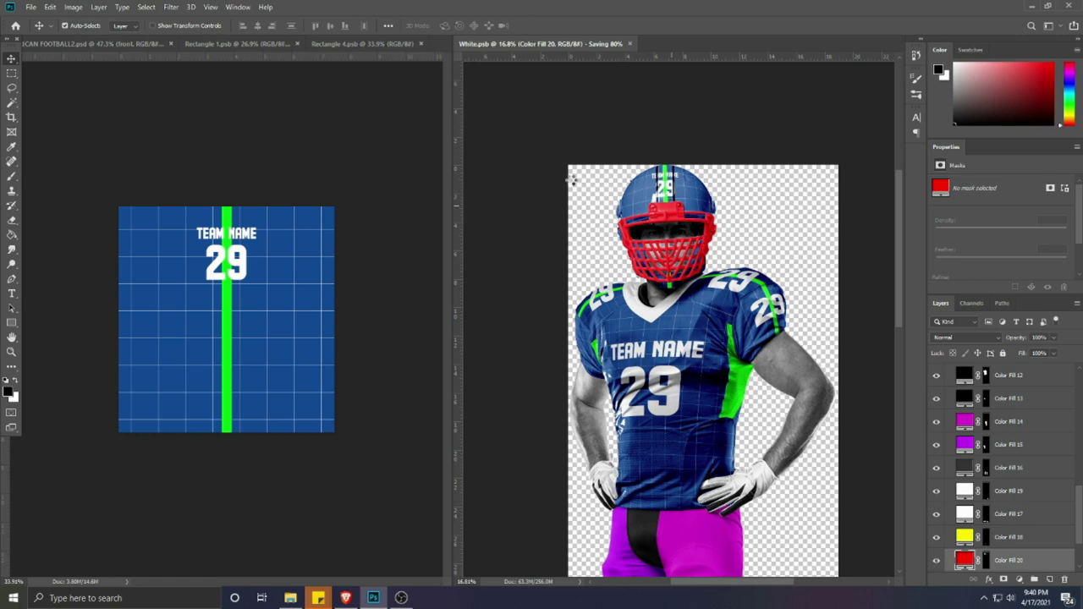
# Step: Close Rectangle 4.psb and Rectangle 1.psb, saving the changes to Rectangle 1.psb
pyautogui.click(413, 43)
pyautogui.click(297, 43)
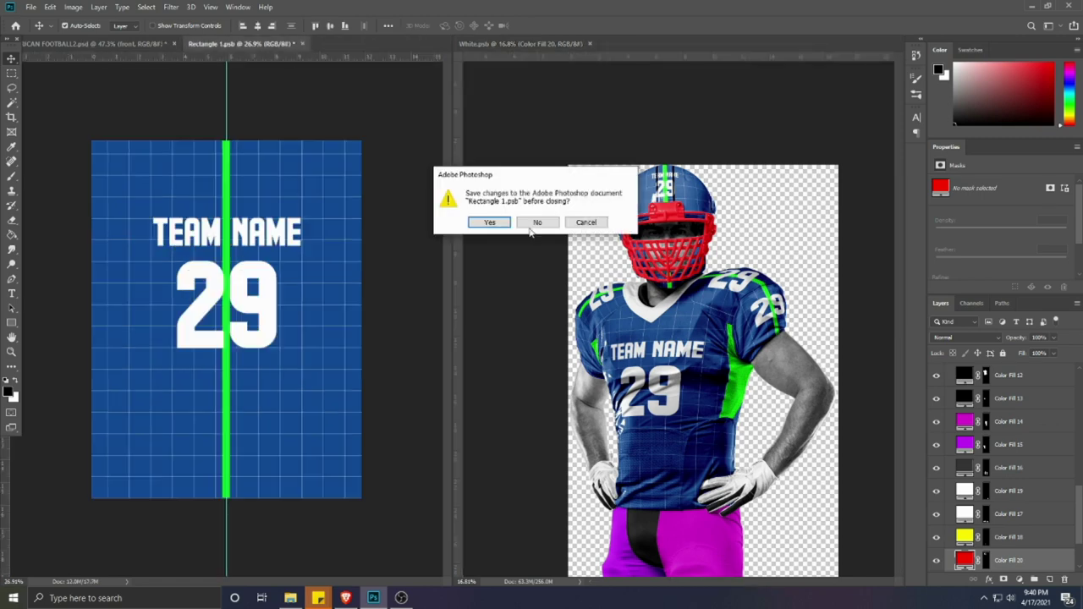
pyautogui.press('Return')
pyautogui.click(174, 268)
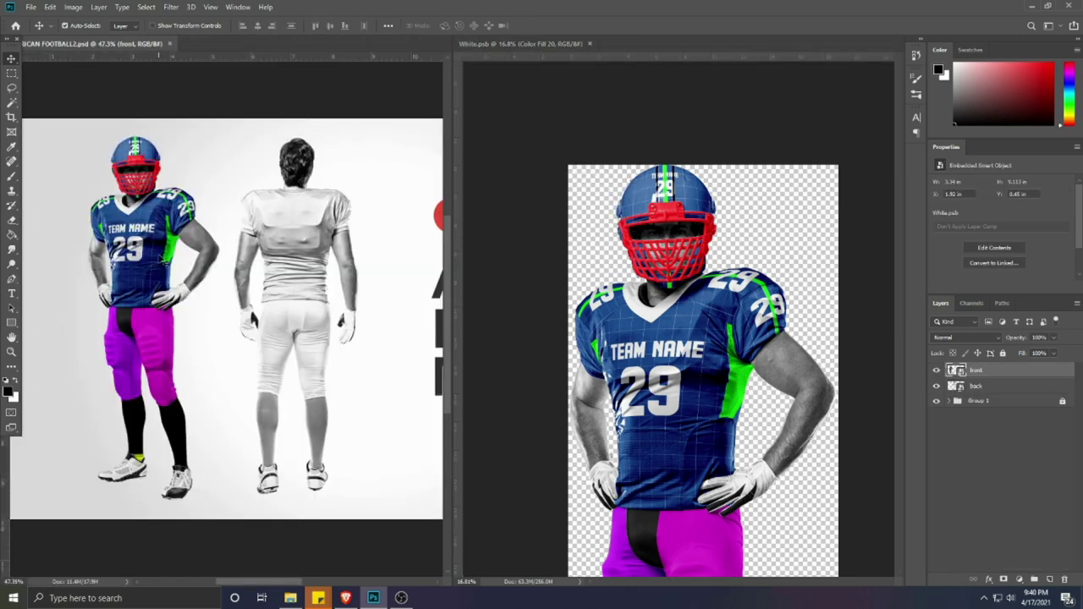
# Step: Collapse and hide the DESIGN and COLOR PARTS groups in White.psb
pyautogui.click(680, 297)
pyautogui.scroll(2, 989, 409)
pyautogui.click(949, 383)
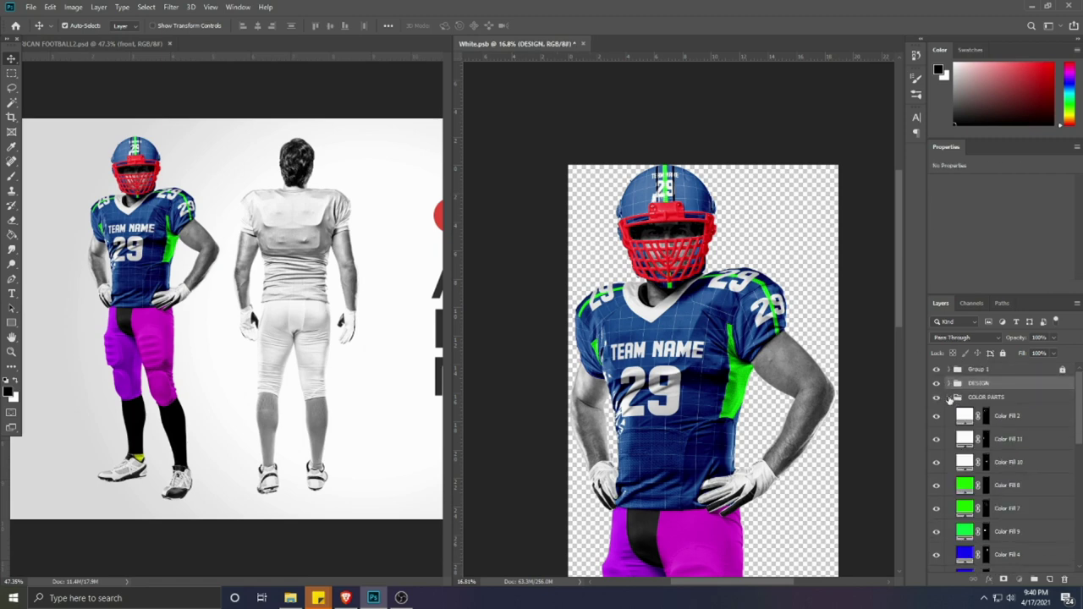
pyautogui.click(949, 398)
pyautogui.moveTo(936, 398); pyautogui.dragTo(936, 384)
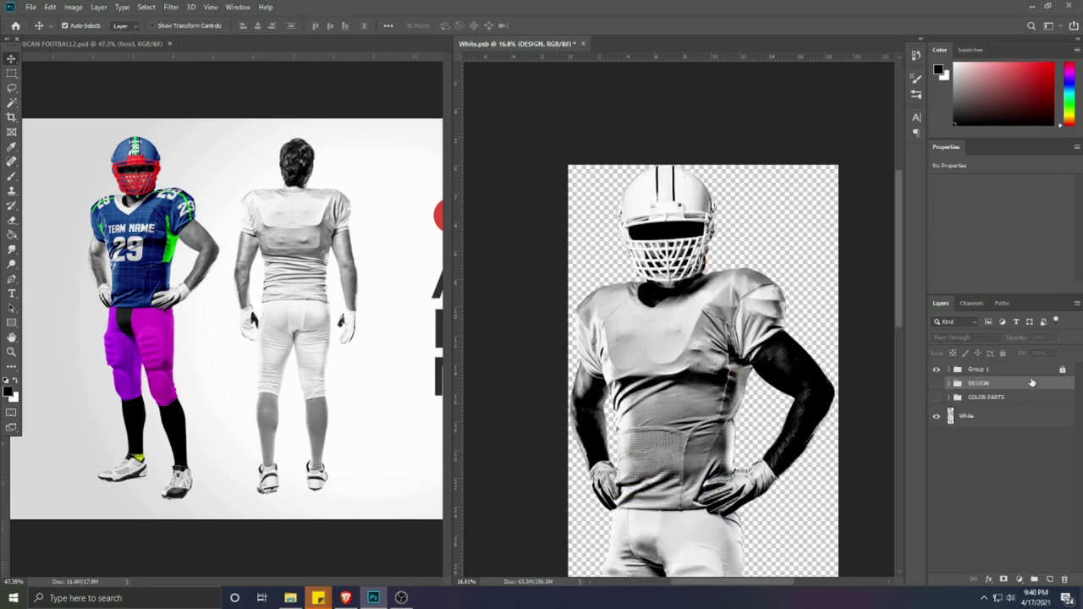
# Step: Delete White copy 2 from Group 1 and set White copy's blend mode to Normal
pyautogui.click(948, 369)
pyautogui.click(986, 387)
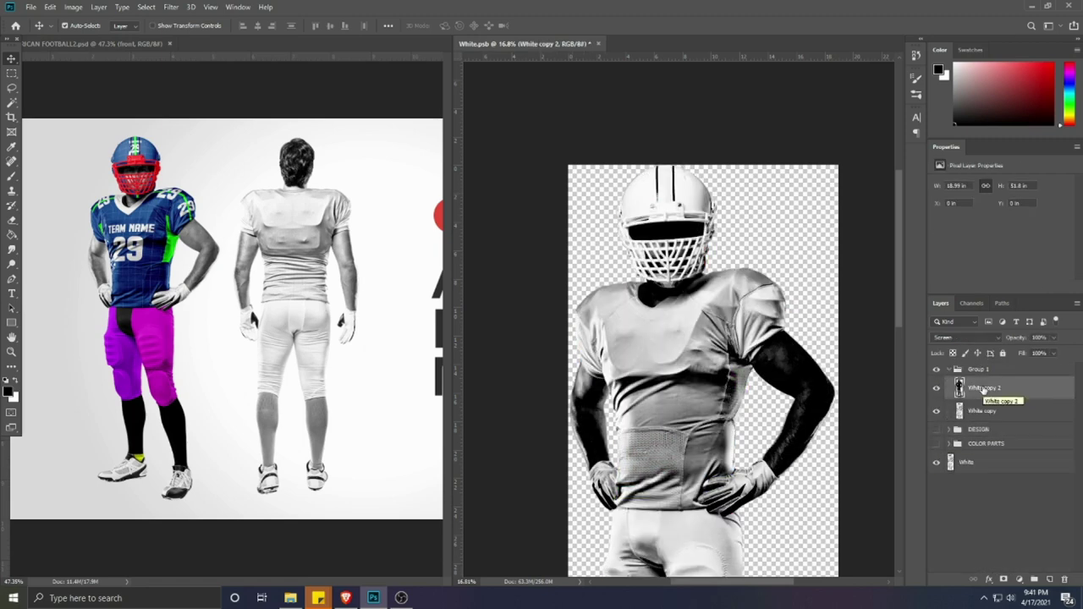
pyautogui.click(961, 336)
pyautogui.click(956, 315)
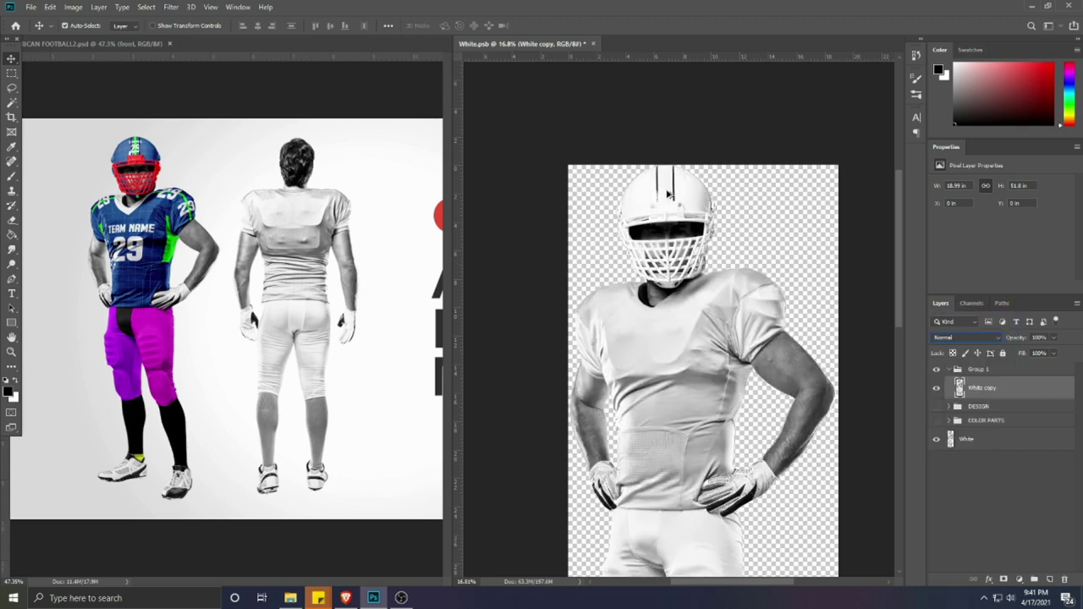
# Step: Remove the right-hand black stripe from the helmet on White copy with the Clone Stamp
pyautogui.scroll(5, 669, 195)
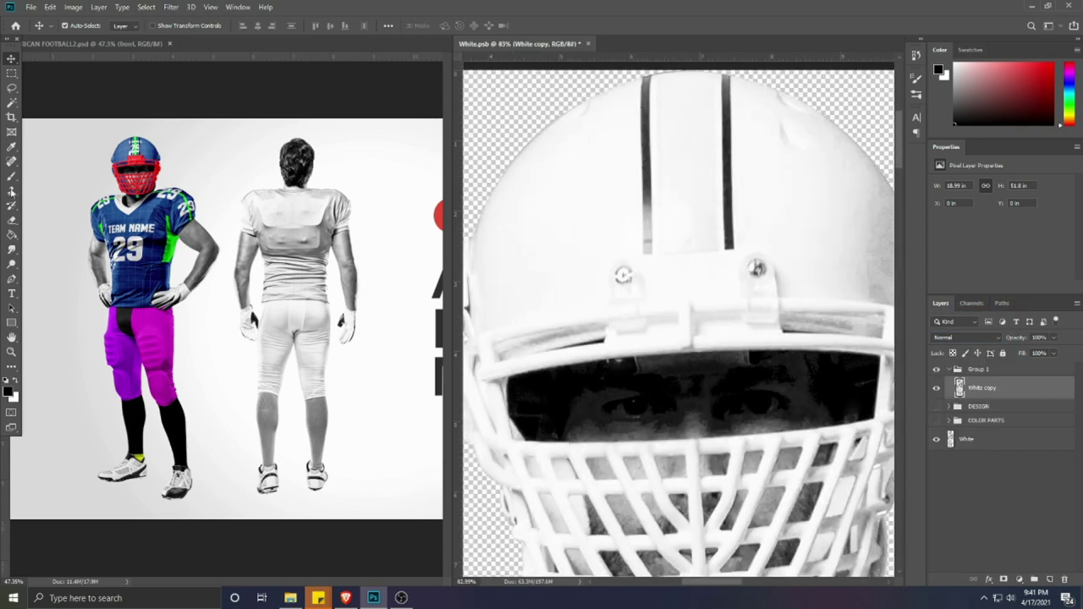
pyautogui.click(12, 250)
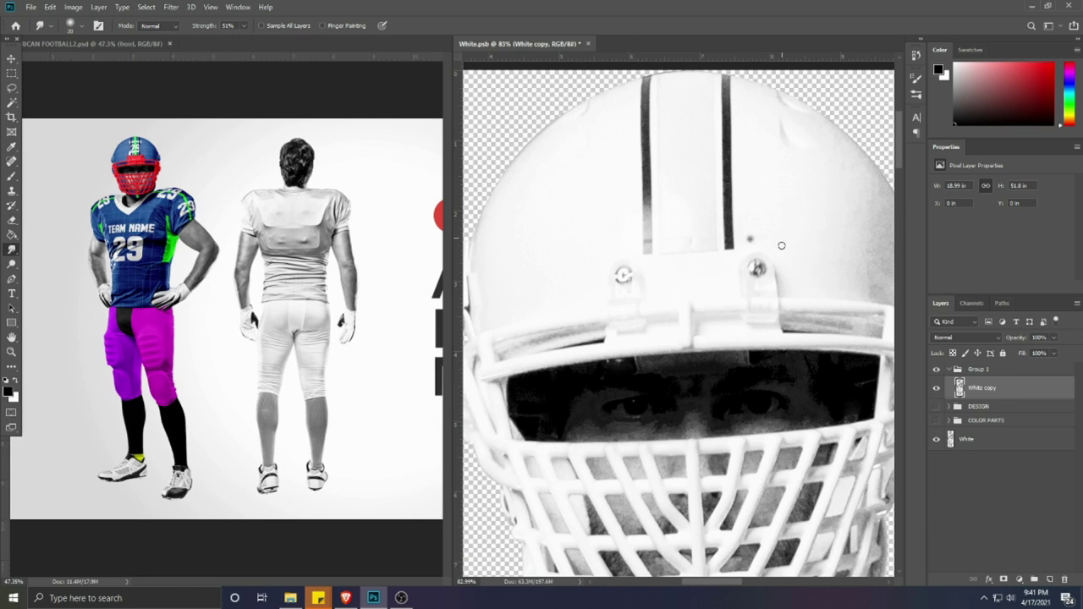
pyautogui.click(12, 191)
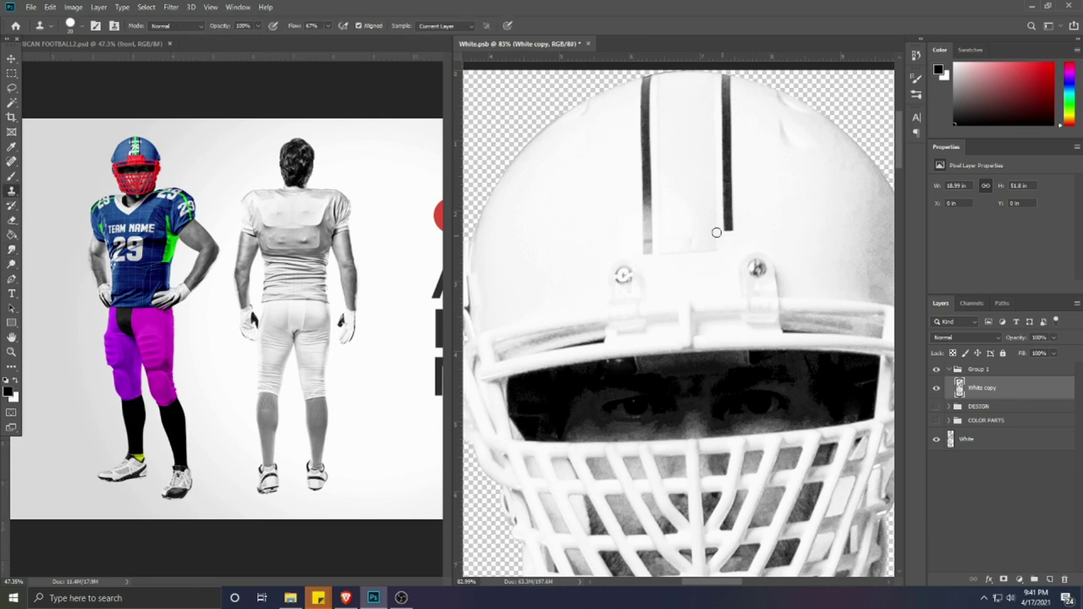
pyautogui.moveTo(737, 222)
pyautogui.mouseDown()
pyautogui.moveTo(720, 243)
pyautogui.moveTo(744, 224)
pyautogui.moveTo(710, 208)
pyautogui.moveTo(737, 185)
pyautogui.moveTo(721, 163)
pyautogui.moveTo(735, 127)
pyautogui.moveTo(723, 115)
pyautogui.moveTo(786, 174)
pyautogui.moveTo(775, 122)
pyautogui.moveTo(707, 104)
pyautogui.moveTo(725, 77)
pyautogui.mouseUp()
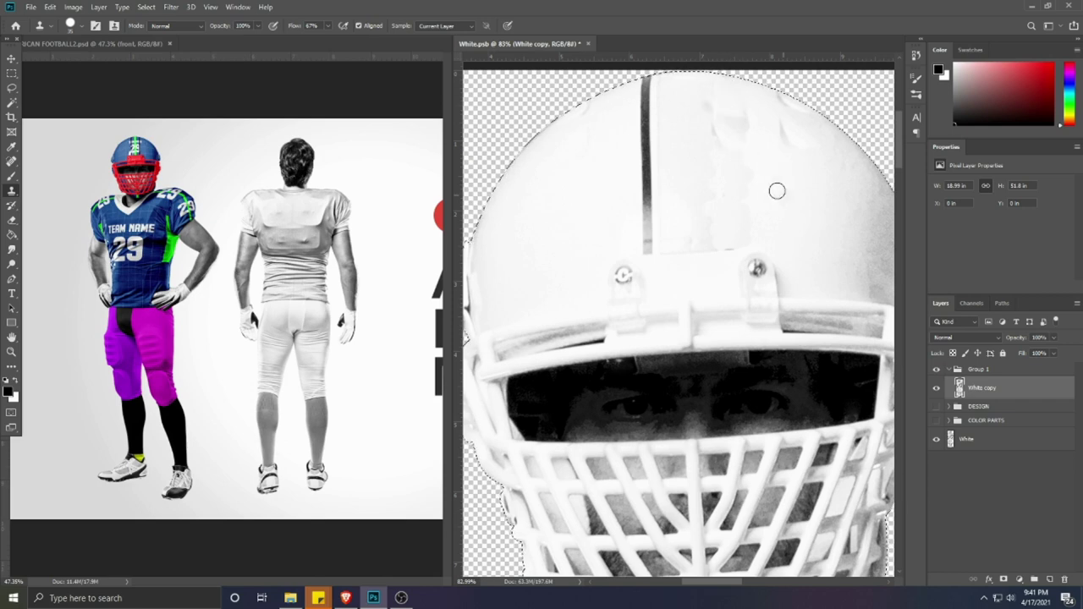
# Step: Set the Clone Stamp opacity to 63% and even out the cloned patches where the right-hand helmet stripe was
pyautogui.scroll(-2, 734, 174)
pyautogui.click(258, 26)
pyautogui.click(783, 174)
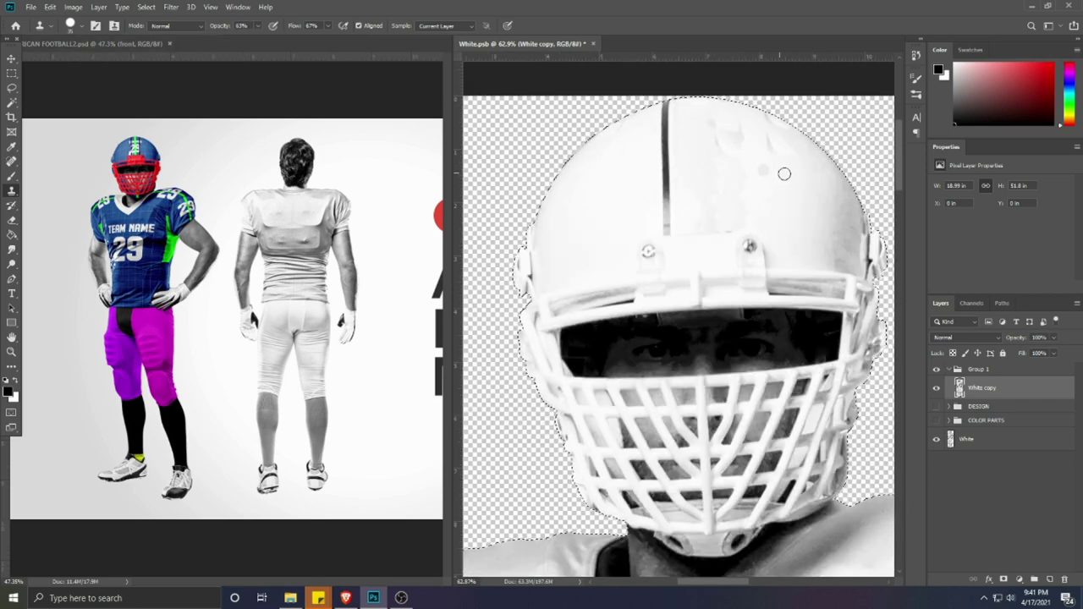
pyautogui.moveTo(716, 145)
pyautogui.mouseDown()
pyautogui.moveTo(739, 129)
pyautogui.moveTo(716, 146)
pyautogui.mouseUp()
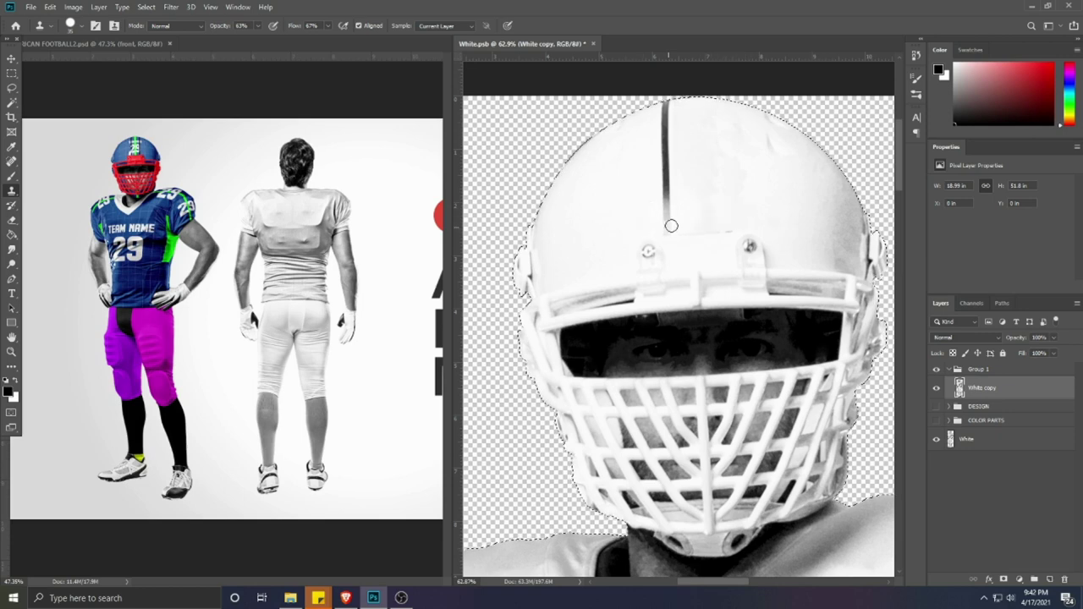
# Step: Raise the Clone Stamp opacity to 99% and clone out the helmet's left-hand black stripe along its full length
pyautogui.click(671, 227)
pyautogui.scroll(4, 643, 221)
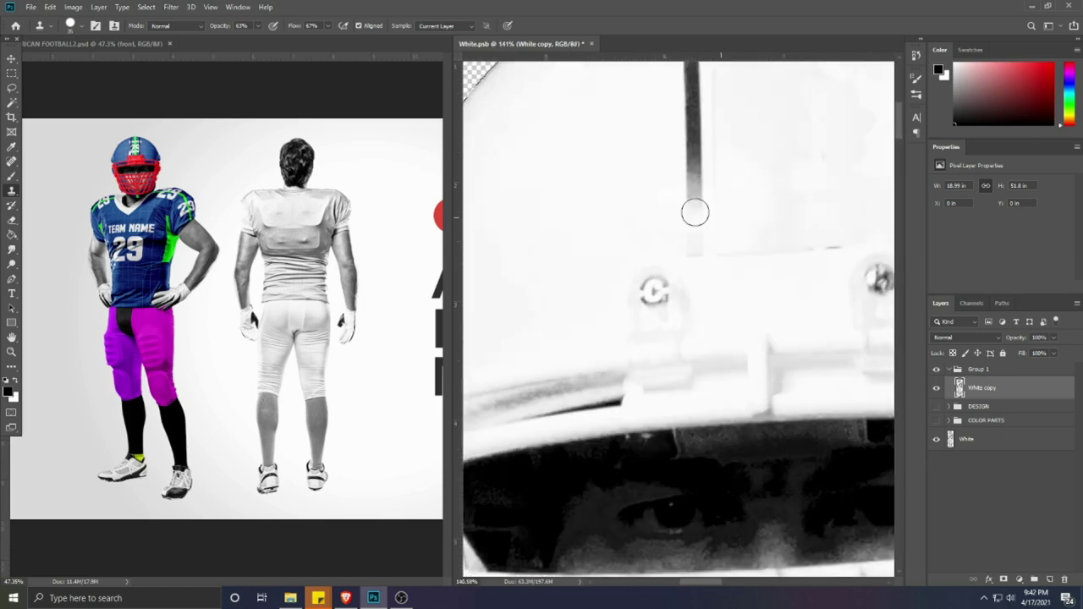
pyautogui.press('9')
pyautogui.press('5')
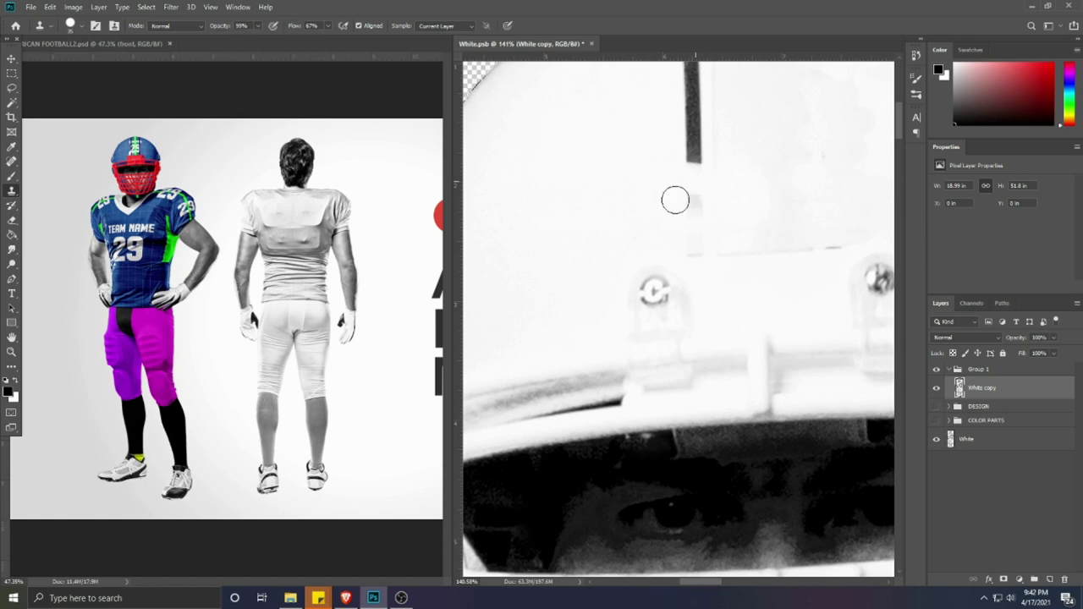
pyautogui.moveTo(649, 232); pyautogui.dragTo(644, 362)
pyautogui.moveTo(684, 291)
pyautogui.mouseDown()
pyautogui.moveTo(654, 264)
pyautogui.moveTo(690, 247)
pyautogui.moveTo(675, 224)
pyautogui.moveTo(694, 167)
pyautogui.moveTo(670, 146)
pyautogui.moveTo(686, 136)
pyautogui.moveTo(690, 80)
pyautogui.mouseUp()
pyautogui.keyDown('alt'); pyautogui.click(658, 242); pyautogui.keyUp('alt')
pyautogui.keyDown('alt'); pyautogui.click(625, 214); pyautogui.keyUp('alt')
# Step: Duplicate the cleaned White copy layer within Group 1 and delete the original
pyautogui.scroll(-3, 685, 254)
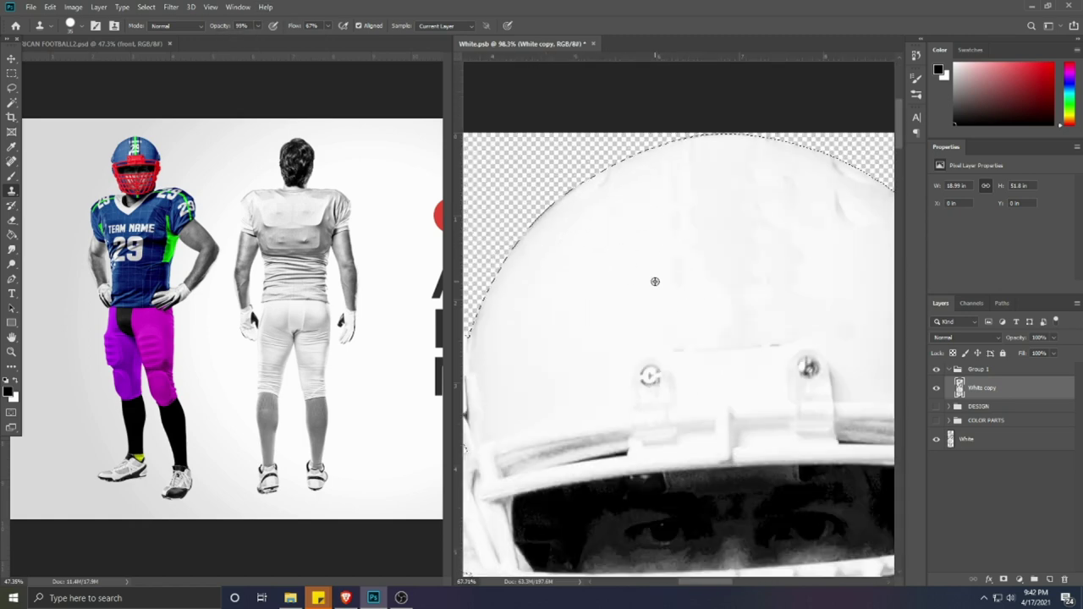
pyautogui.scroll(3, 689, 245)
pyautogui.scroll(-2, 686, 287)
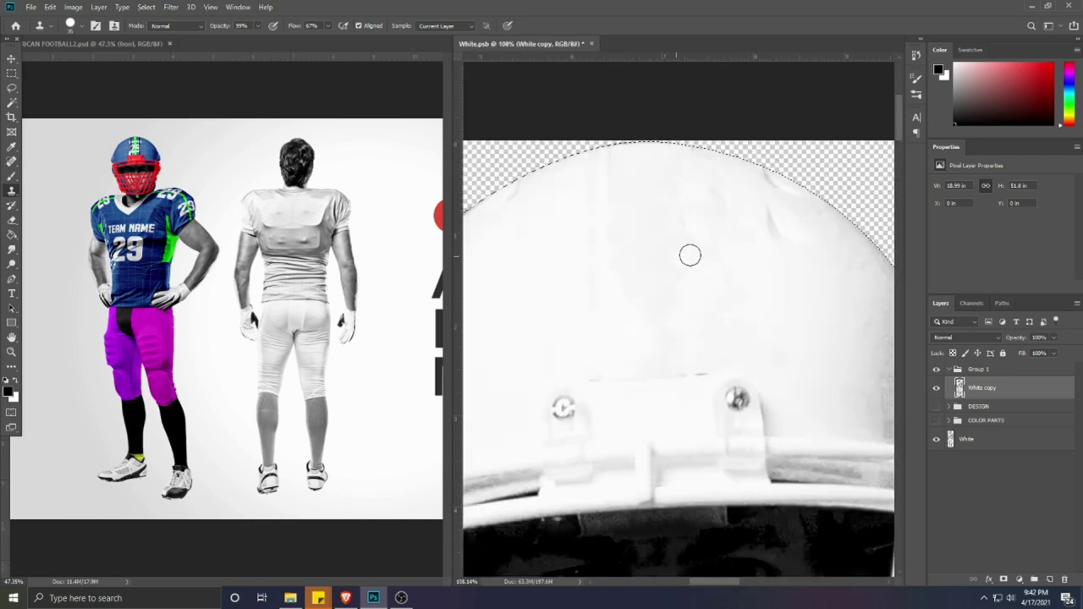
pyautogui.scroll(-5, 720, 261)
pyautogui.hotkey('ctrl', 'j')
pyautogui.hotkey('ctrl', 'j')
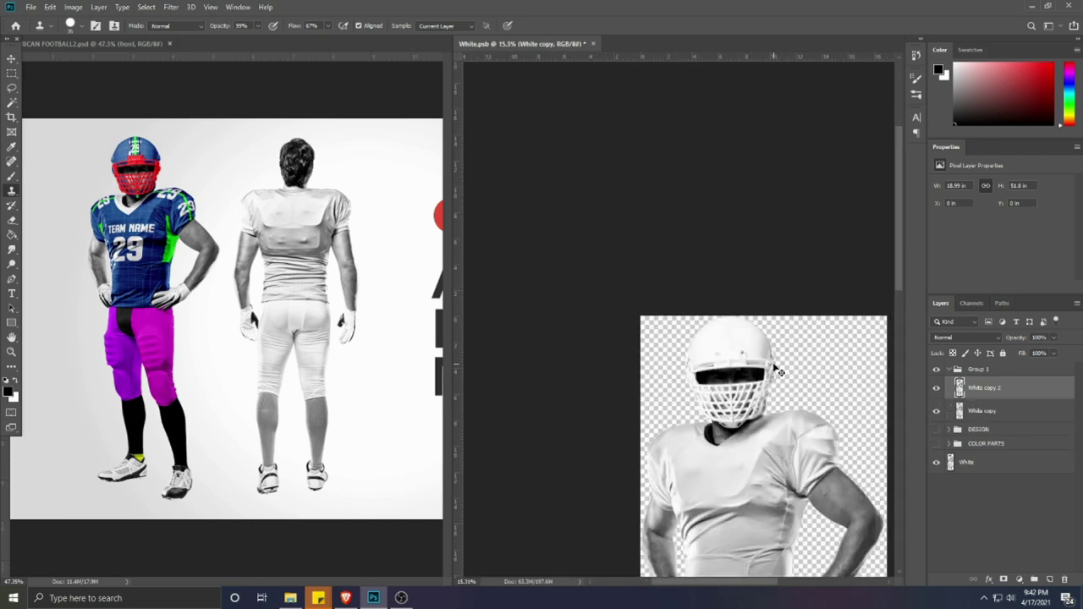
pyautogui.click(982, 434)
pyautogui.press('Delete')
pyautogui.click(996, 393)
pyautogui.click(74, 8)
pyautogui.moveTo(91, 38)
pyautogui.click(213, 36)
pyautogui.moveTo(672, 183); pyautogui.dragTo(617, 183)
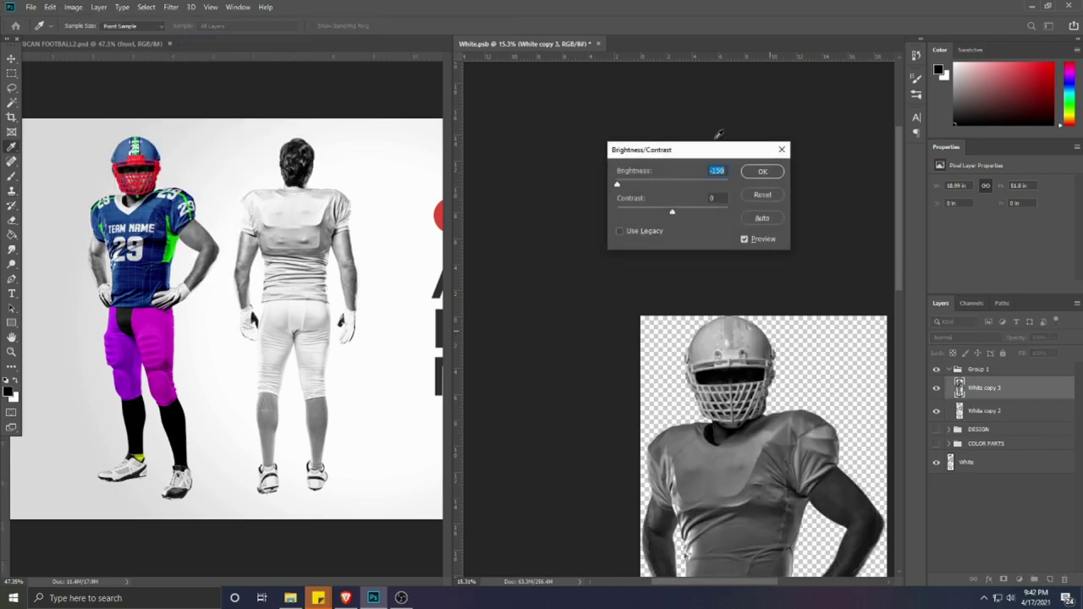
pyautogui.click(763, 194)
pyautogui.press('s')
pyautogui.scroll(3, 737, 305)
pyautogui.press('Delete')
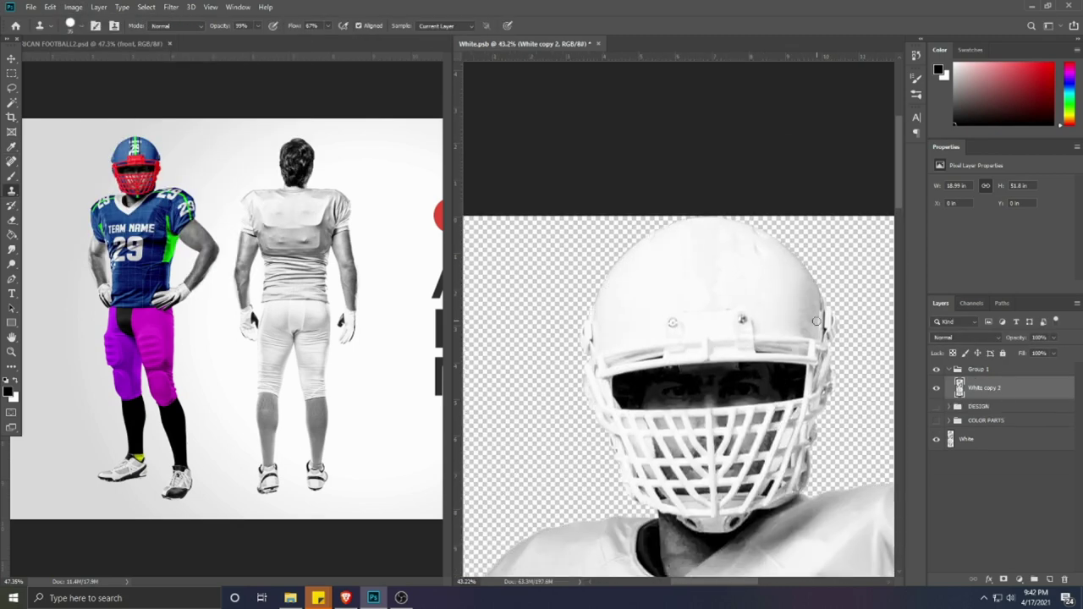
# Step: Smooth the clone marks on White copy 2's helmet shell with a larger Smudge tool brush
pyautogui.scroll(3, 703, 300)
pyautogui.scroll(-2, 689, 307)
pyautogui.scroll(2, 698, 288)
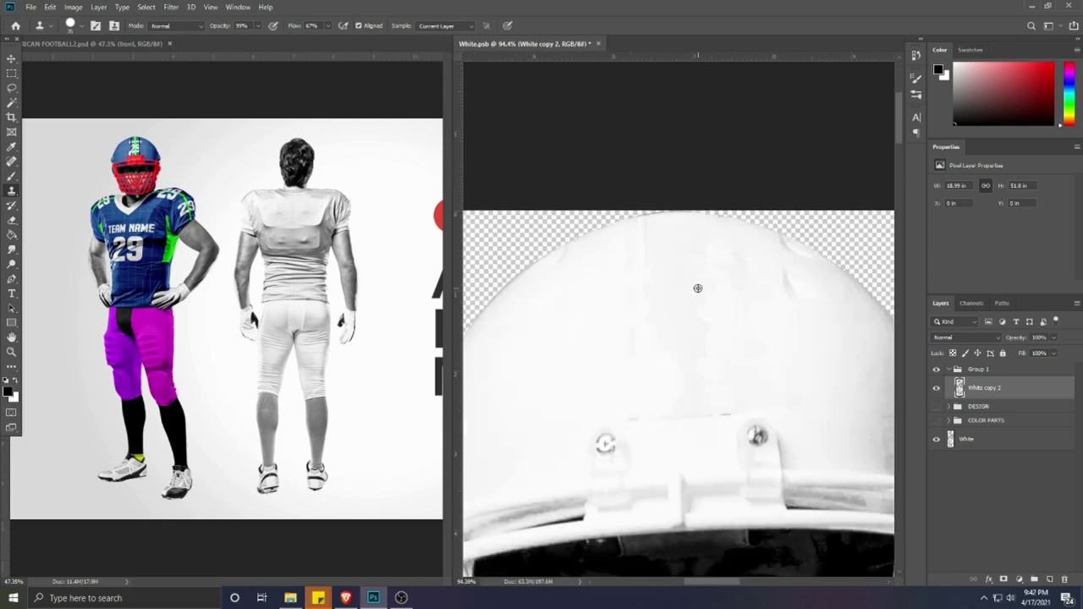
pyautogui.scroll(-1, 697, 289)
pyautogui.rightClick(11, 249)
pyautogui.click(55, 272)
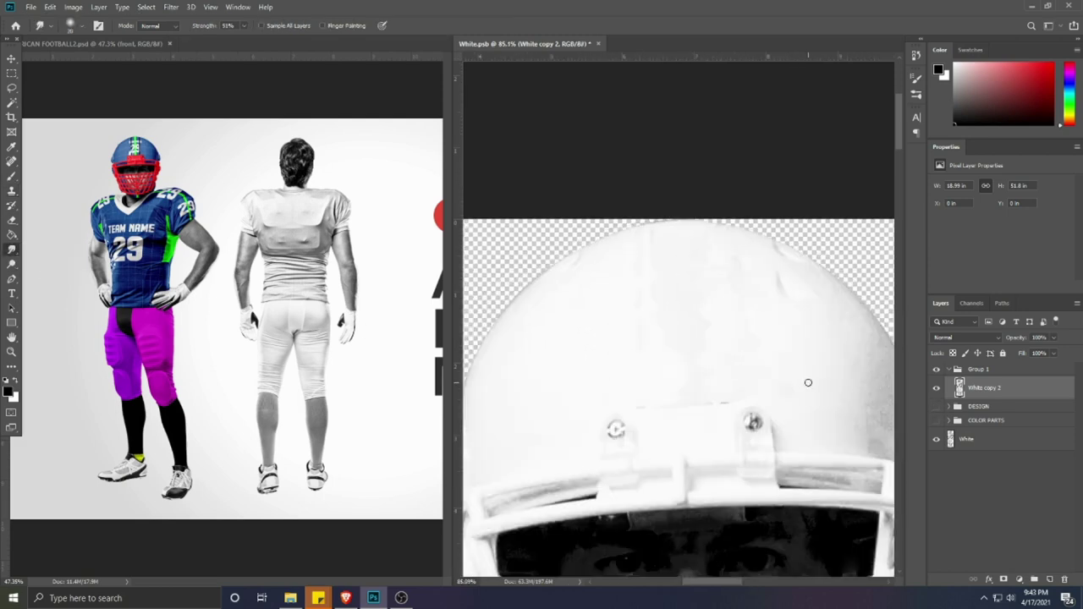
pyautogui.scroll(1, 773, 355)
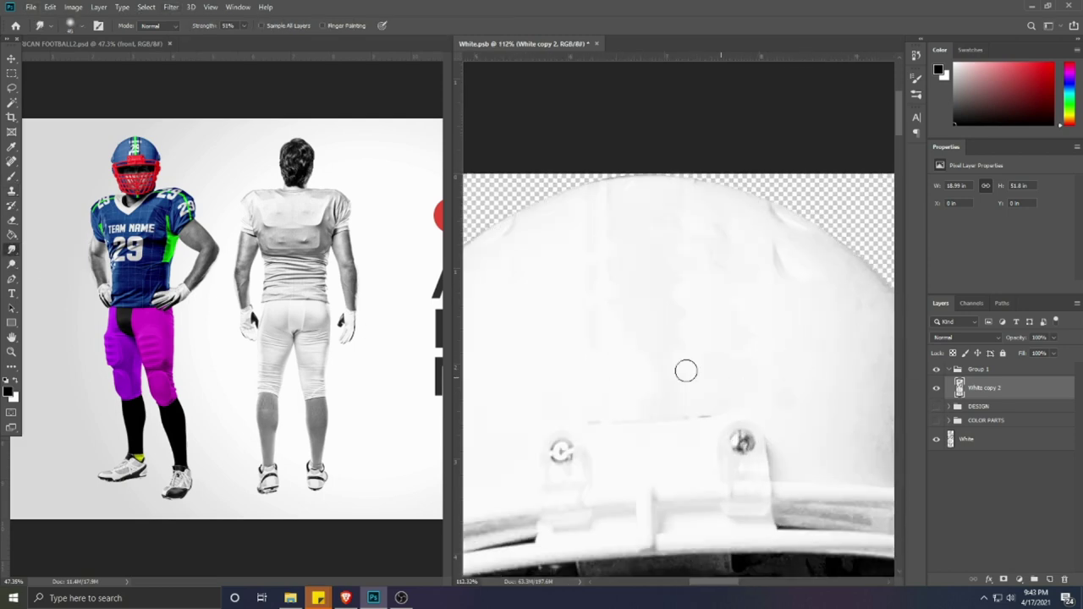
pyautogui.rightClick(12, 251)
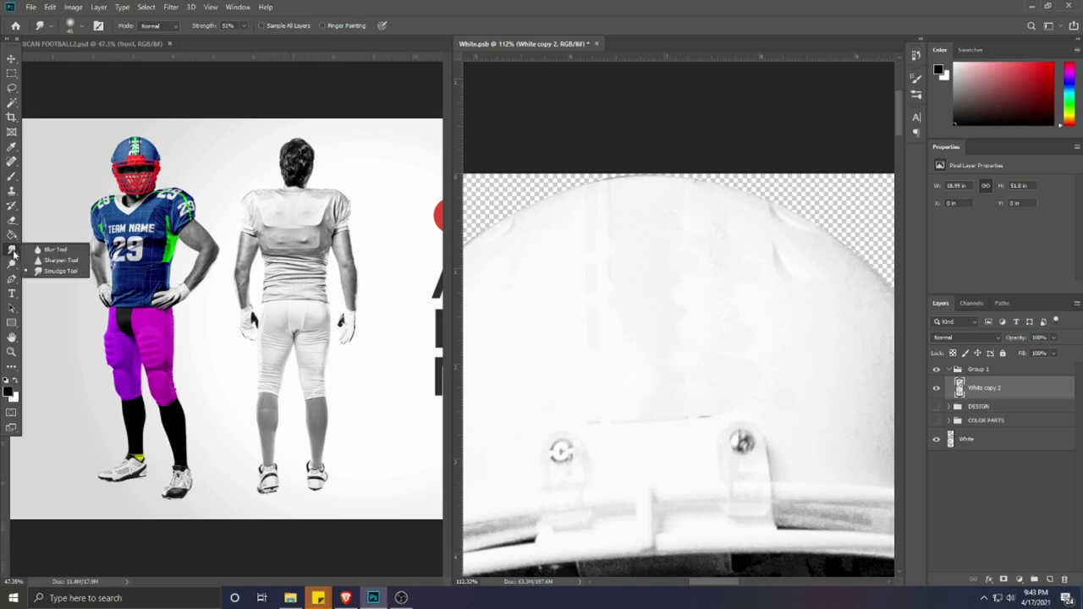
pyautogui.click(55, 271)
pyautogui.press('x')
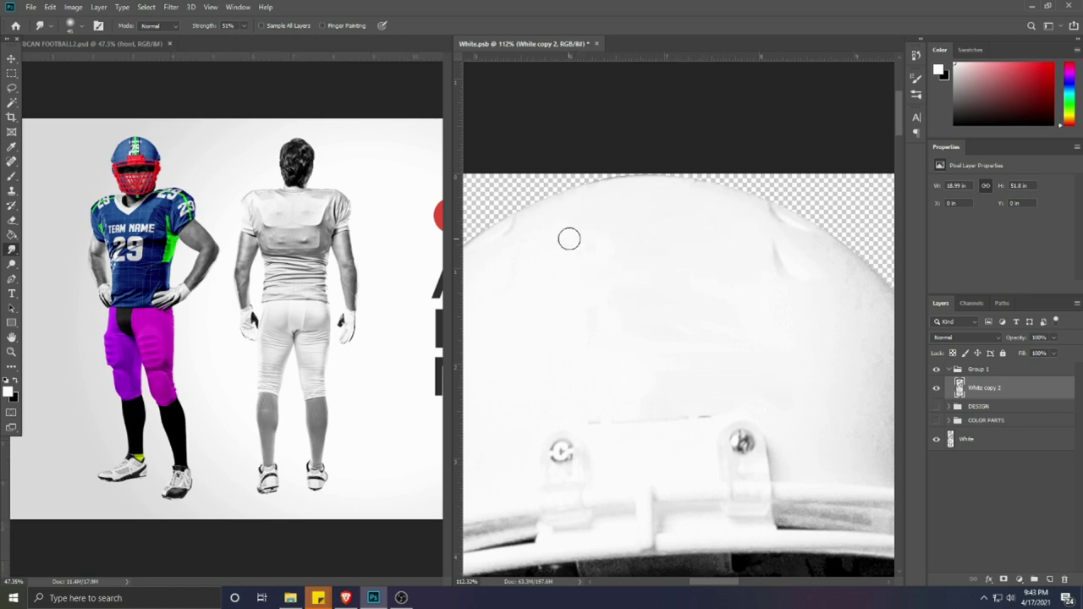
pyautogui.hotkey('alt', 'i')
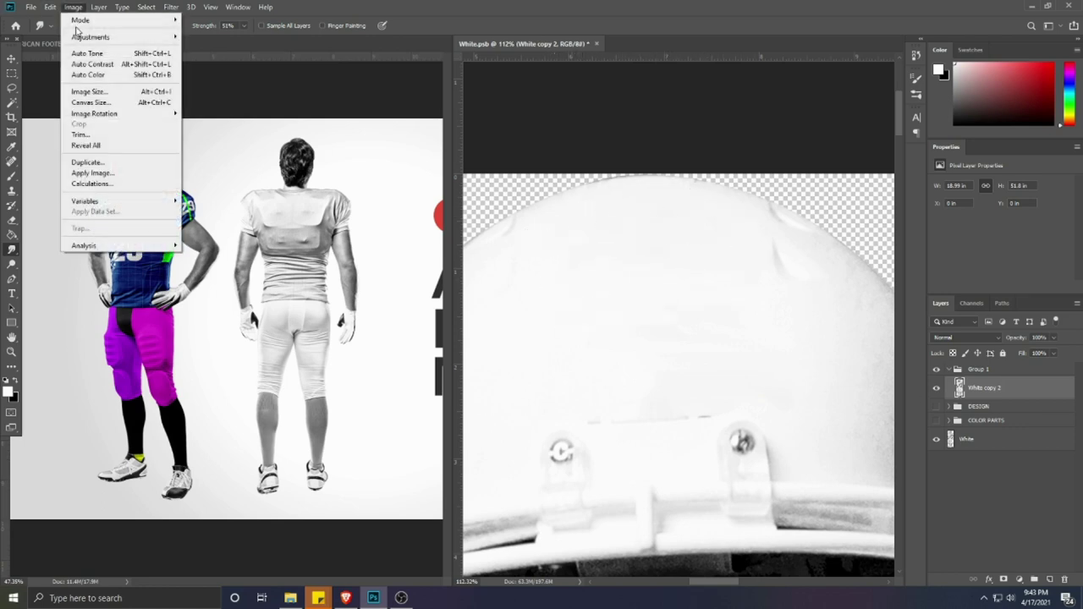
pyautogui.press('a')
pyautogui.press('c')
pyautogui.moveTo(677, 153); pyautogui.dragTo(228, 129)
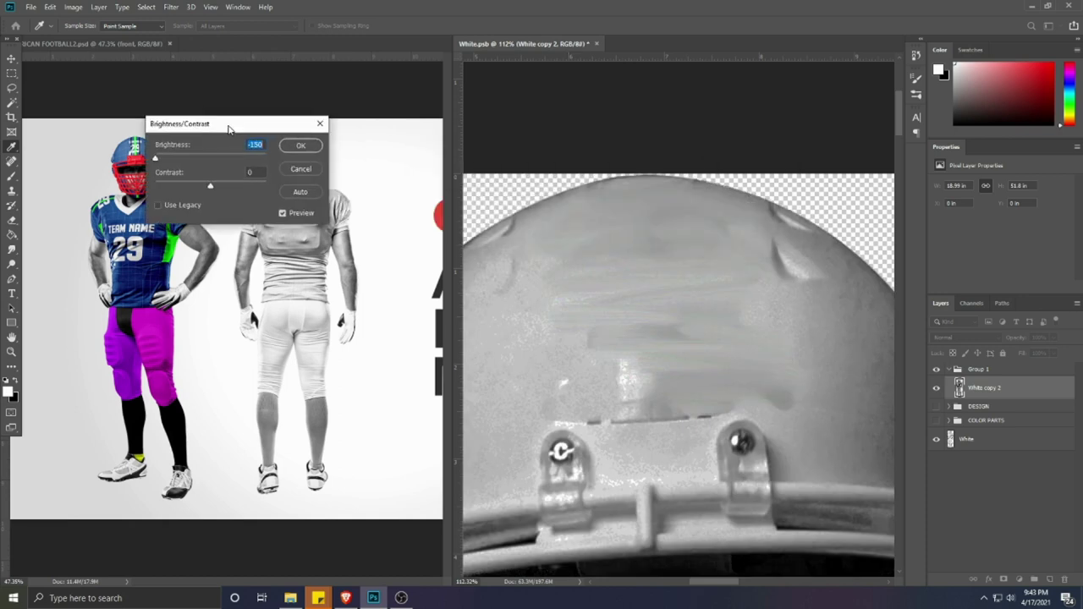
pyautogui.click(299, 169)
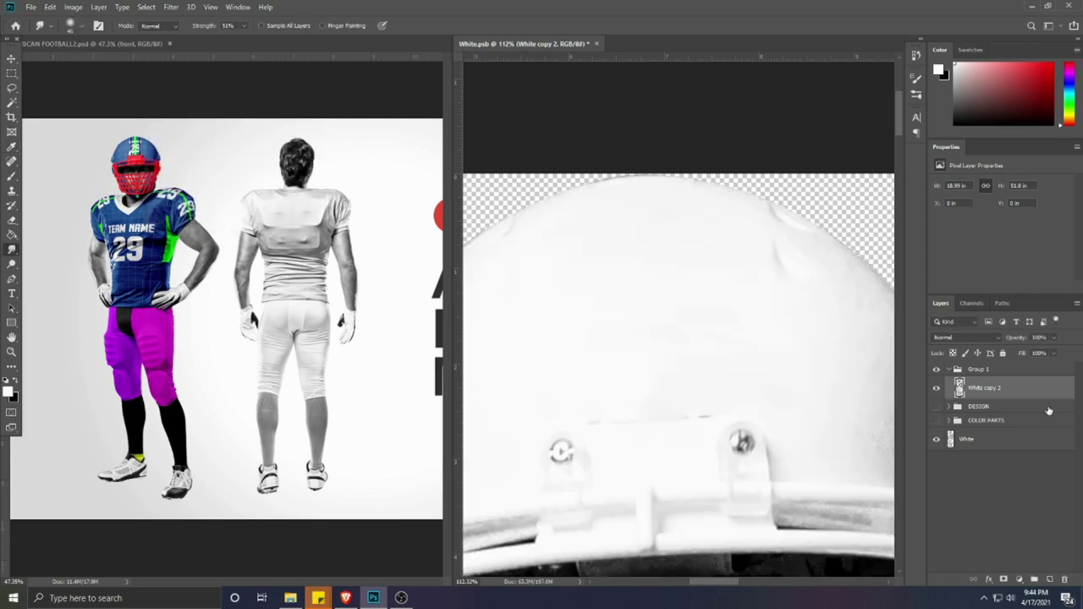
# Step: Enlarge the Smudge brush and darken White copy 2 with Brightness/Contrast at brightness -150
pyautogui.click(82, 26)
pyautogui.click(383, 4)
pyautogui.press(']')
pyautogui.press(']')
pyautogui.press(']')
pyautogui.hotkey('alt', 'i')
pyautogui.press('j')
pyautogui.press('c')
pyautogui.moveTo(211, 158); pyautogui.dragTo(137, 152)
pyautogui.click(298, 146)
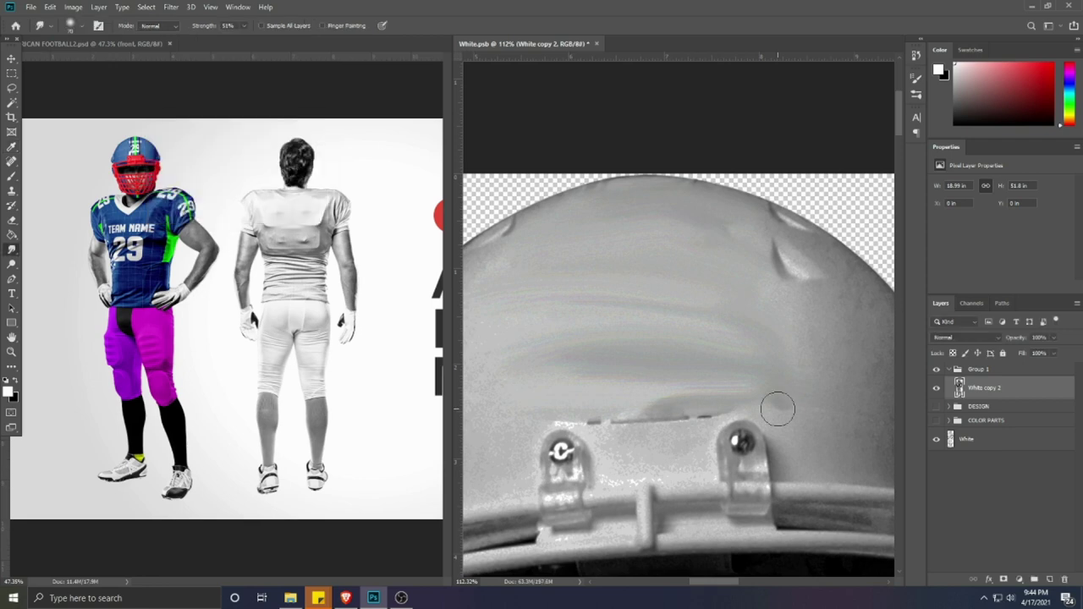
# Step: Smudge away the remaining streaks on the darkened helmet shell and along the upper edge of the faceguard bracket
pyautogui.scroll(-3, 709, 405)
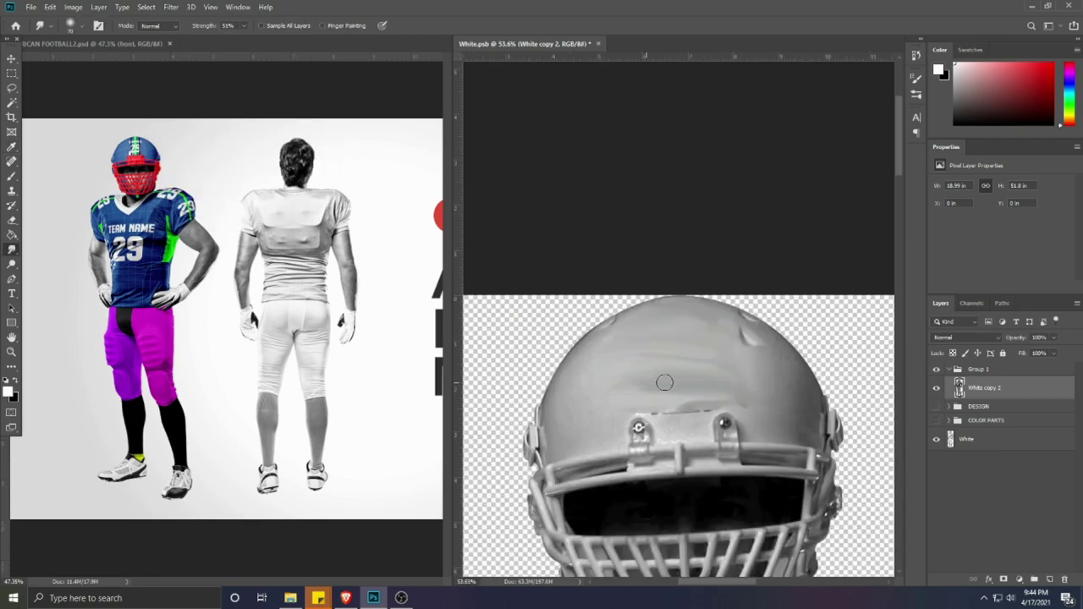
pyautogui.moveTo(664, 382); pyautogui.dragTo(640, 390)
pyautogui.moveTo(712, 407); pyautogui.dragTo(720, 405)
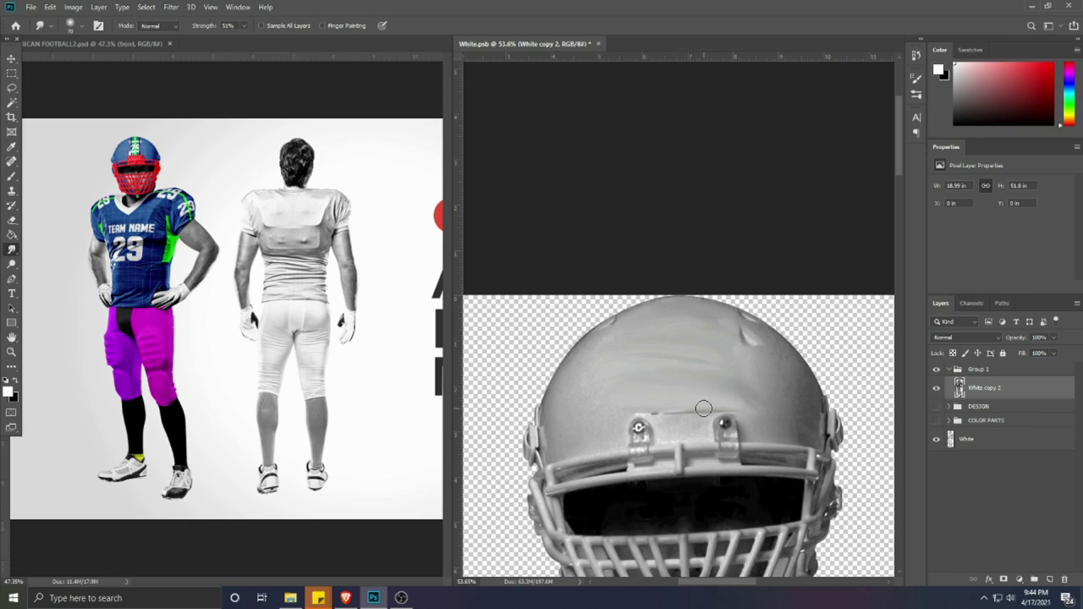
pyautogui.scroll(2, 703, 409)
pyautogui.scroll(4, 673, 416)
pyautogui.moveTo(585, 415)
pyautogui.mouseDown()
pyautogui.moveTo(616, 416)
pyautogui.moveTo(598, 415)
pyautogui.mouseUp()
pyautogui.scroll(-2, 584, 396)
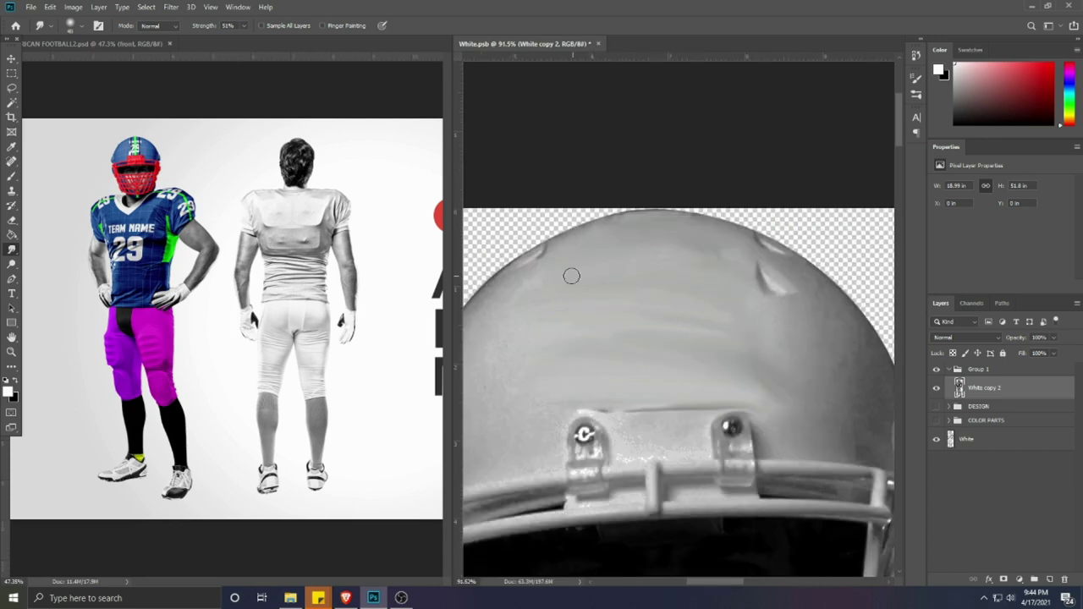
# Step: Smudge the grey helmet shell on the White copy 2 layer to even out the shading above the face mask
pyautogui.scroll(-3, 554, 280)
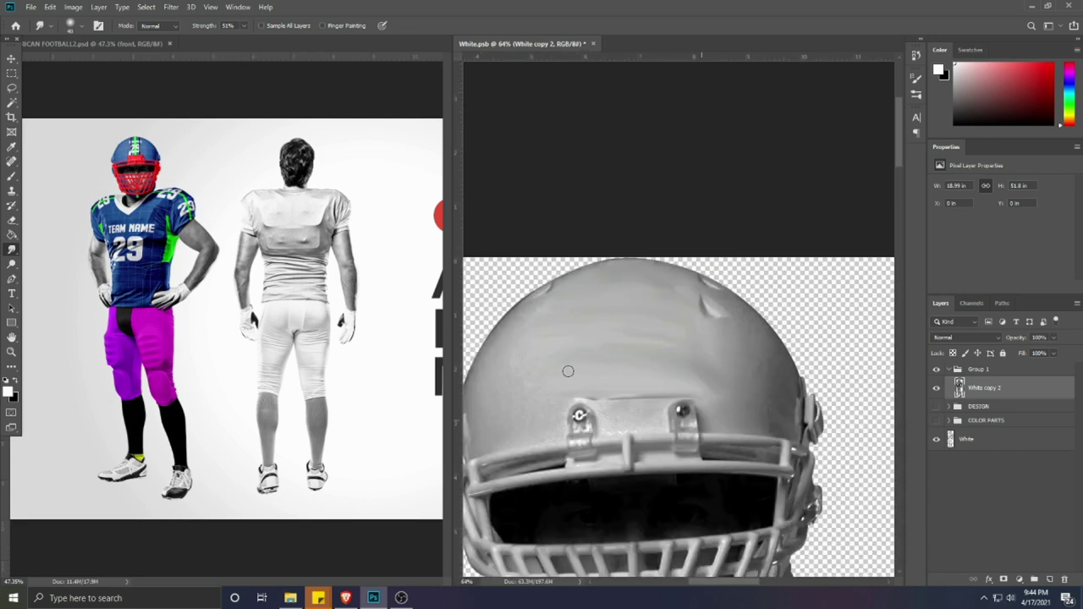
pyautogui.scroll(2, 648, 361)
pyautogui.moveTo(581, 355)
pyautogui.mouseDown()
pyautogui.moveTo(685, 346)
pyautogui.moveTo(717, 362)
pyautogui.moveTo(610, 362)
pyautogui.moveTo(745, 373)
pyautogui.mouseUp()
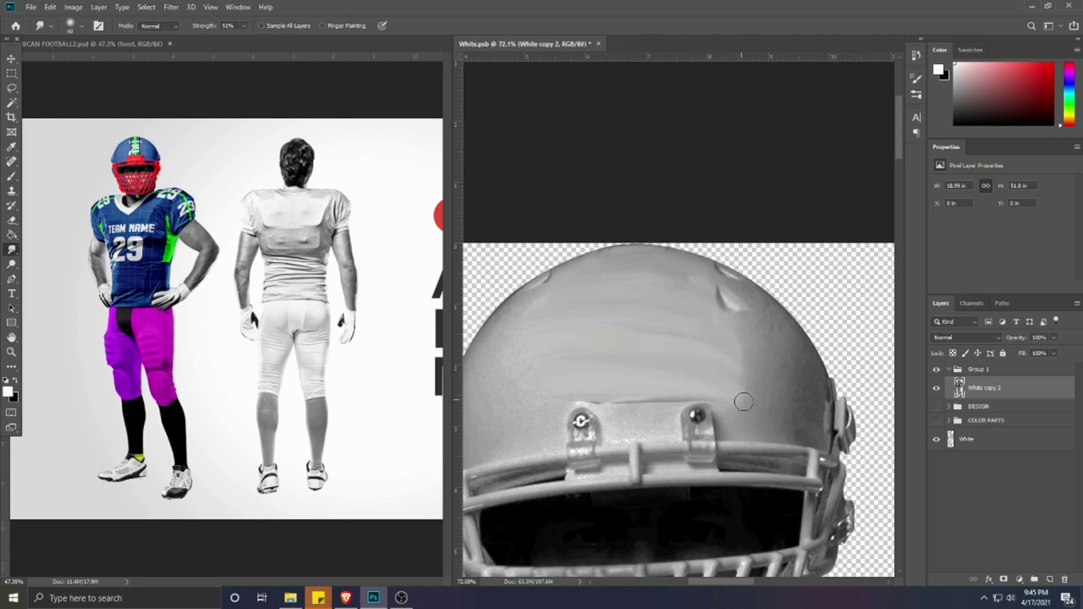
pyautogui.scroll(-3, 743, 402)
pyautogui.scroll(2, 743, 401)
pyautogui.click(74, 7)
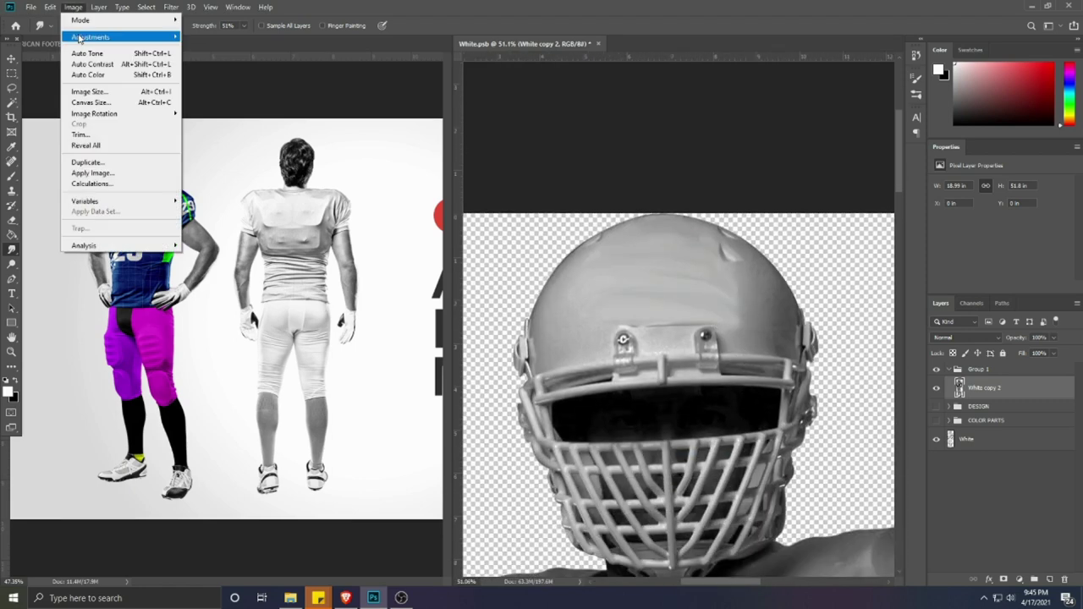
pyautogui.click(216, 38)
pyautogui.click(300, 169)
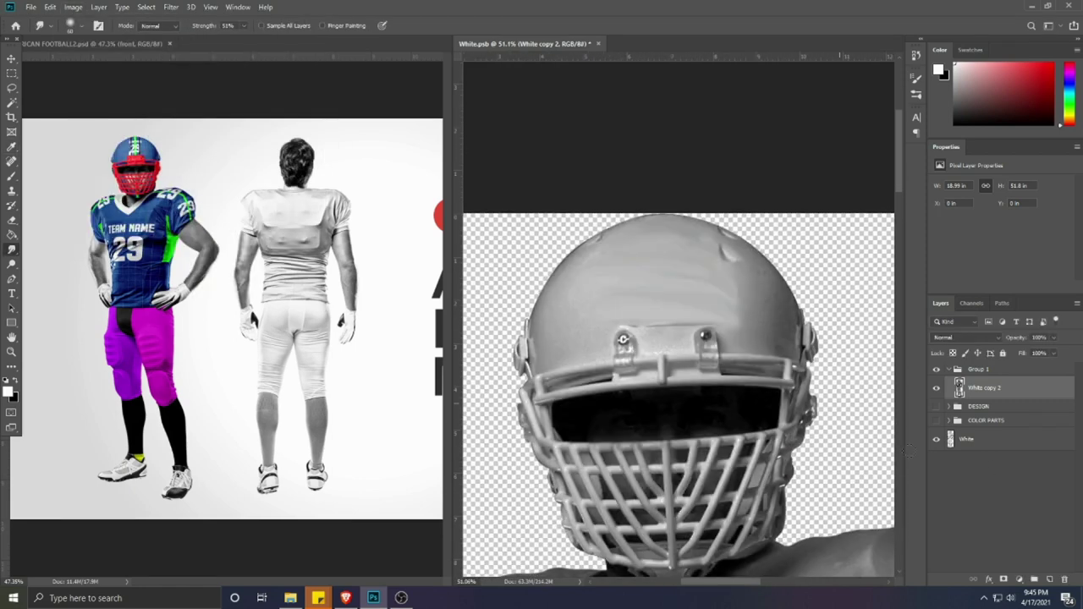
# Step: Duplicate the White layer and place the duplicate directly below White copy 2 inside Group 1
pyautogui.click(982, 441)
pyautogui.hotkey('ctrl', 'j')
pyautogui.moveTo(993, 446); pyautogui.dragTo(986, 396)
pyautogui.click(986, 387)
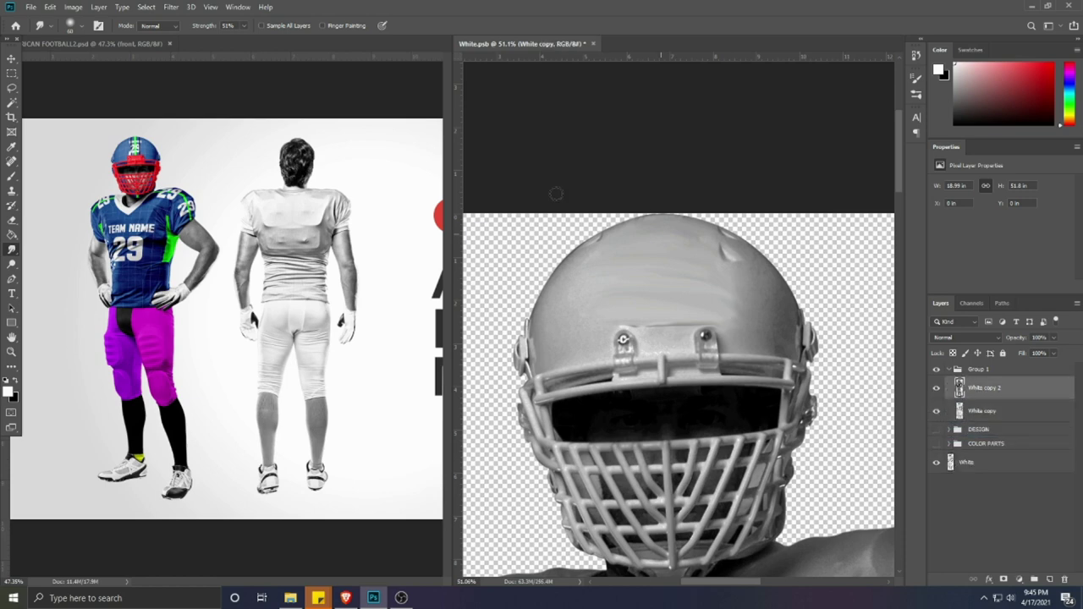
# Step: Darken the White copy 2 layer with a Brightness/Contrast adjustment
pyautogui.click(73, 6)
pyautogui.moveTo(84, 39)
pyautogui.click(216, 38)
pyautogui.press('Return')
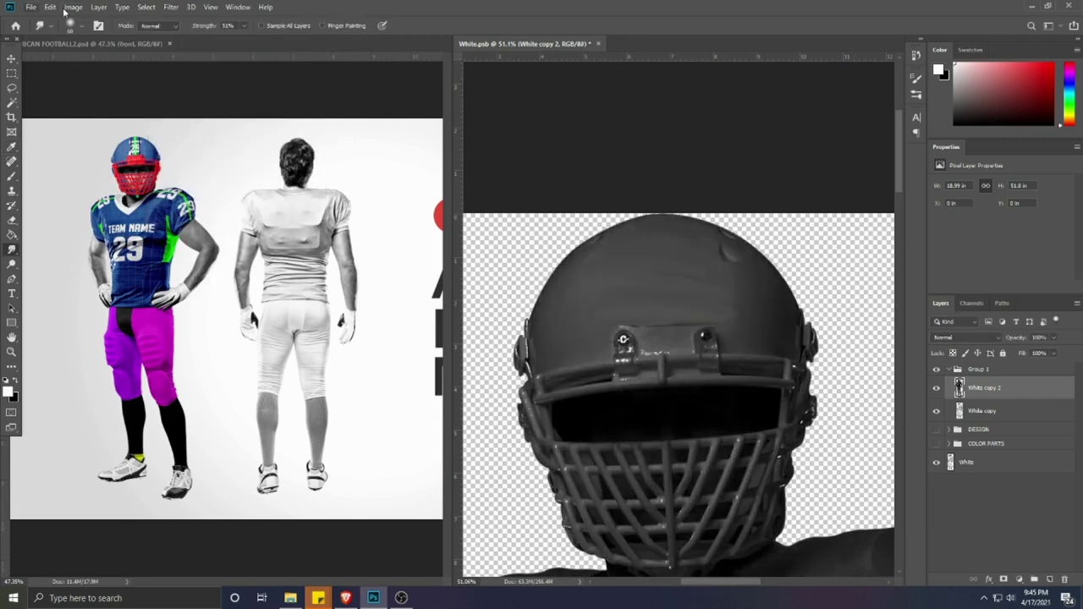
# Step: Apply Curves to White copy 2 with the black point at input 20 and output 0
pyautogui.click(73, 6)
pyautogui.moveTo(138, 39)
pyautogui.click(205, 60)
pyautogui.moveTo(676, 374); pyautogui.dragTo(688, 394)
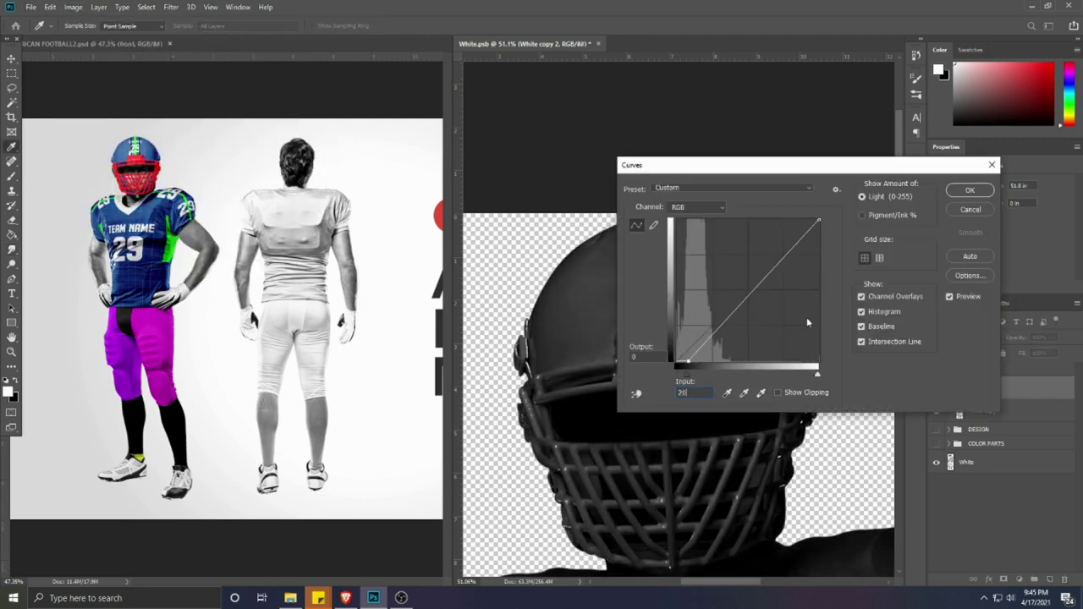
pyautogui.click(958, 193)
# Step: Change White copy 2's blend mode, set White copy's to Linear Burn, and preview them with the DESIGN group
pyautogui.click(966, 337)
pyautogui.click(953, 398)
pyautogui.click(973, 411)
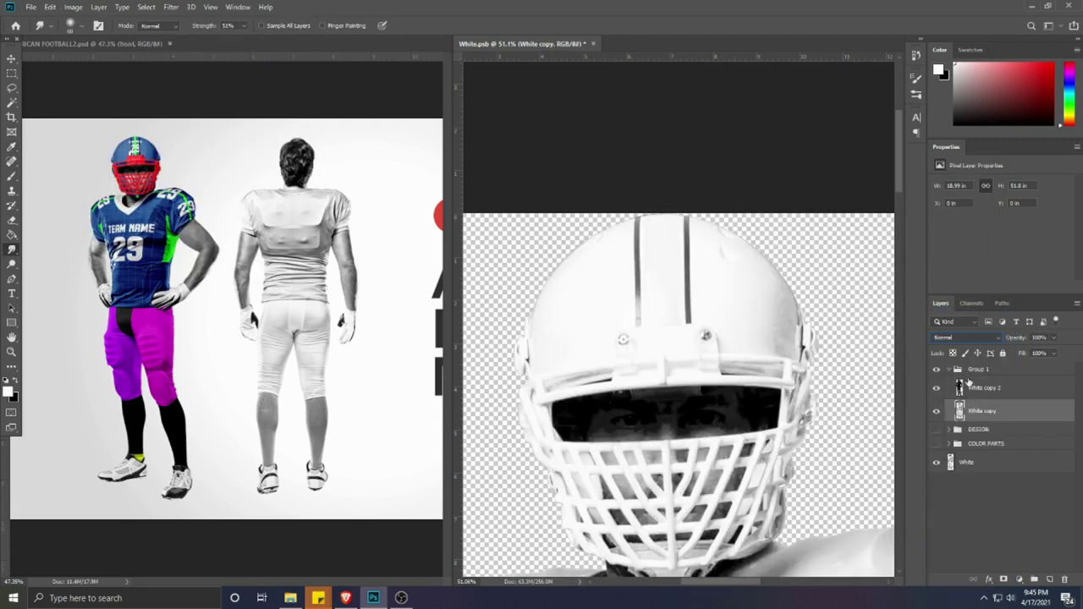
pyautogui.click(965, 338)
pyautogui.click(964, 356)
pyautogui.click(936, 431)
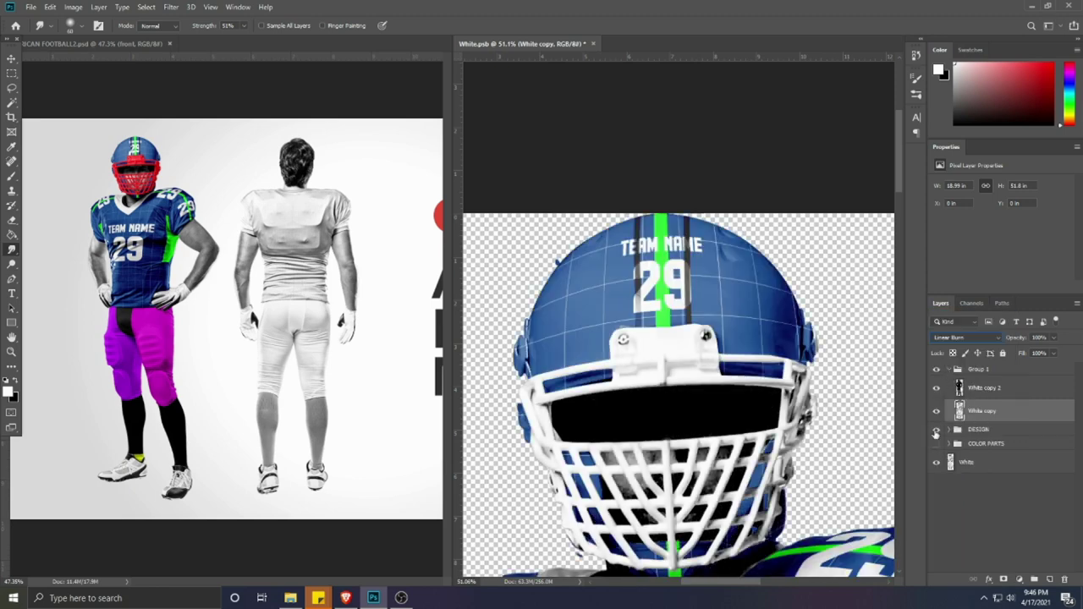
pyautogui.click(936, 431)
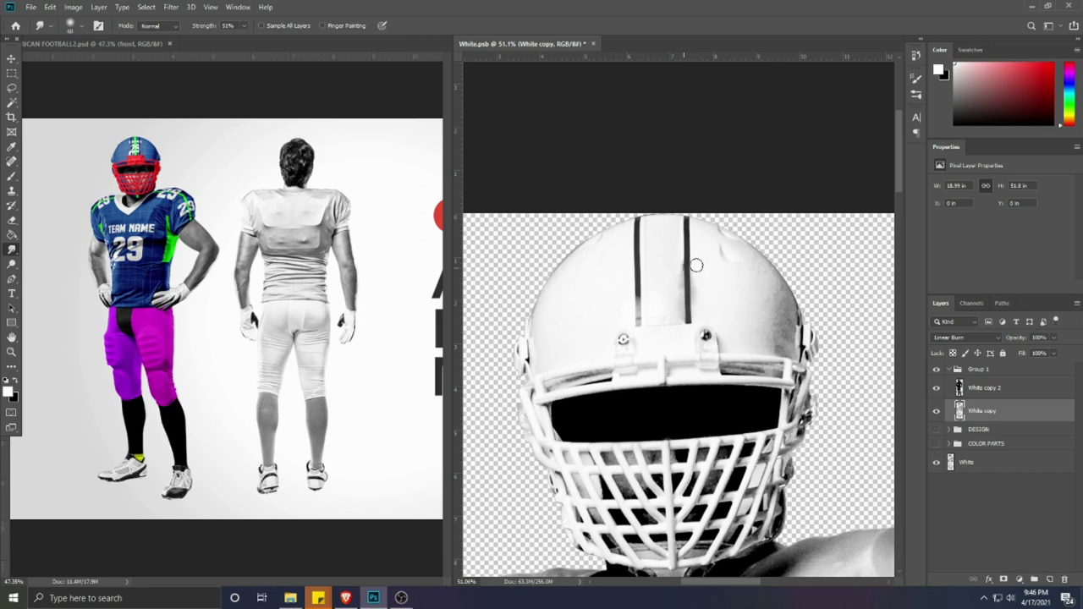
# Step: Try to remove the dark helmet stripes on the White copy layer with the Smudge and Clone Stamp tools
pyautogui.moveTo(687, 259); pyautogui.dragTo(674, 262)
pyautogui.click(937, 389)
pyautogui.click(11, 191)
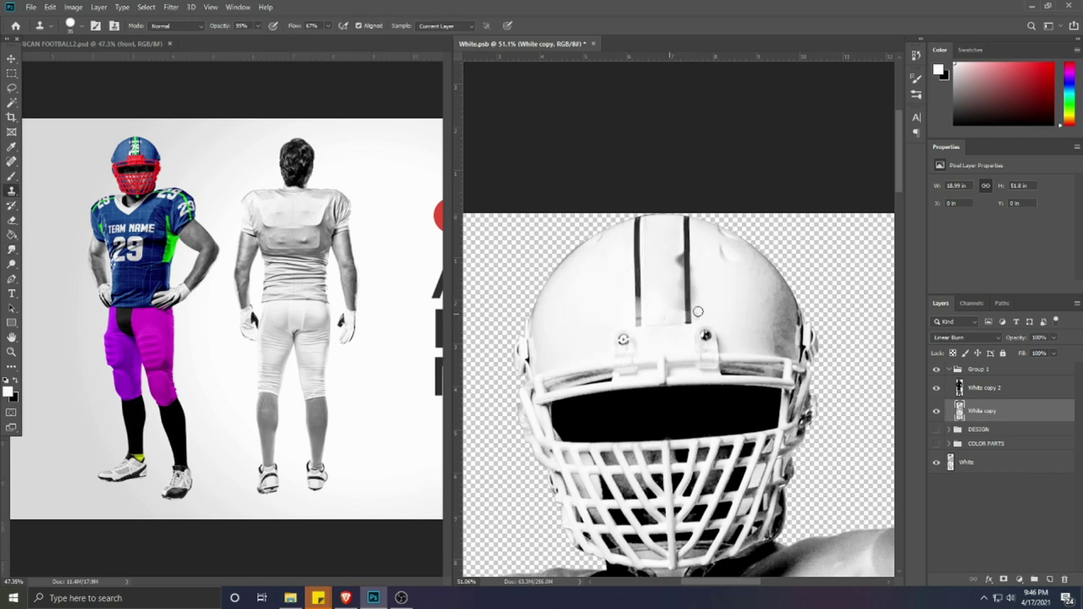
pyautogui.moveTo(698, 311); pyautogui.dragTo(683, 279)
pyautogui.moveTo(645, 319); pyautogui.dragTo(642, 294)
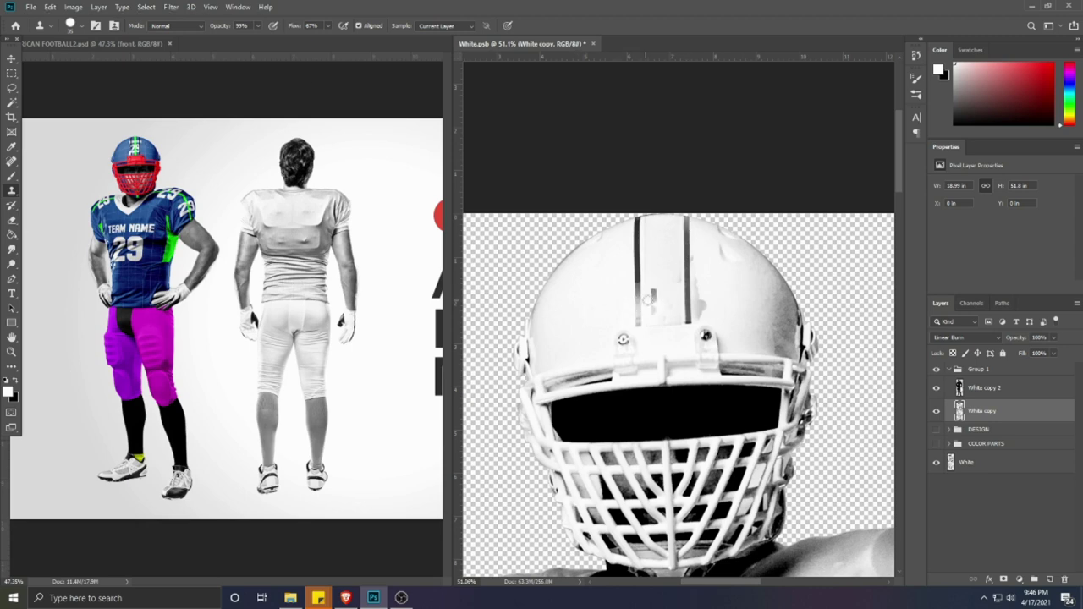
pyautogui.click(11, 252)
pyautogui.moveTo(688, 302)
pyautogui.mouseDown()
pyautogui.moveTo(660, 315)
pyautogui.moveTo(679, 292)
pyautogui.mouseUp()
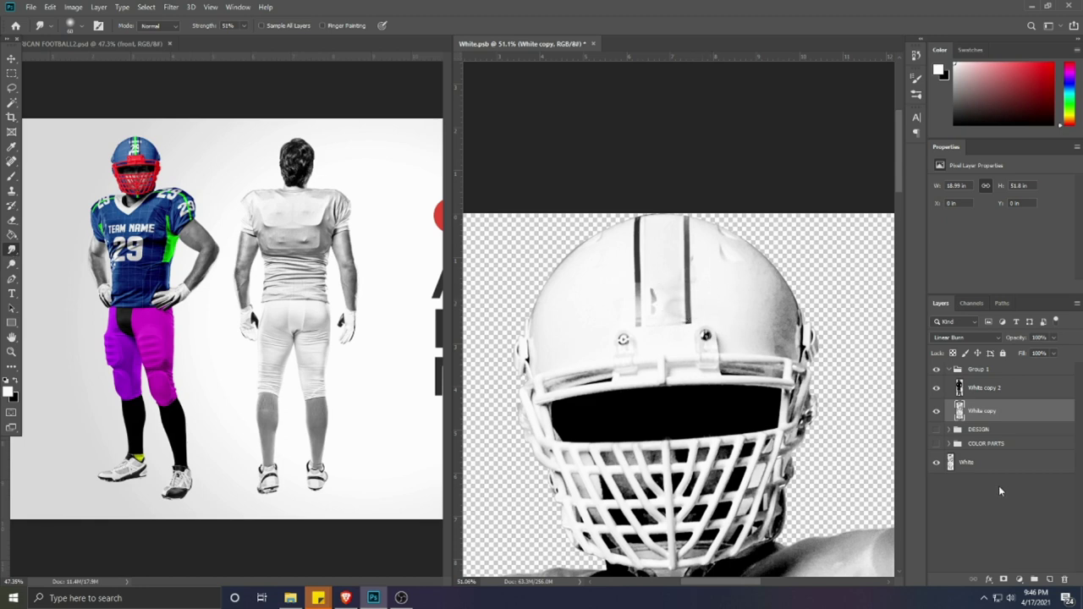
# Step: Delete both working copies from Group 1 and replace them with two fresh duplicates of White merged into one layer
pyautogui.press('Delete')
pyautogui.press('Delete')
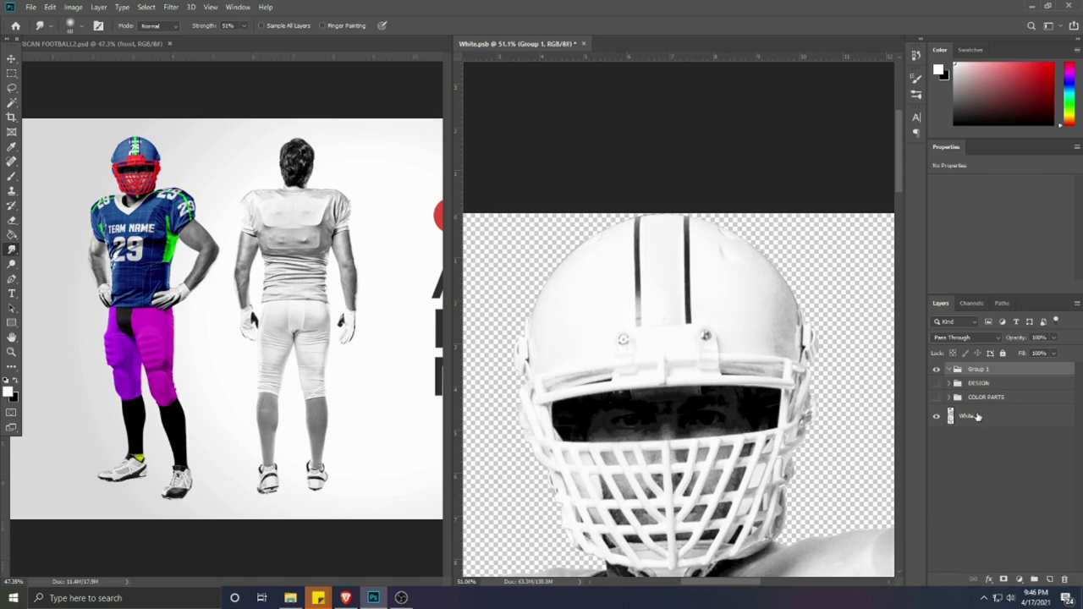
pyautogui.click(977, 417)
pyautogui.hotkey('ctrl', 'z')
pyautogui.hotkey('ctrl', 'z')
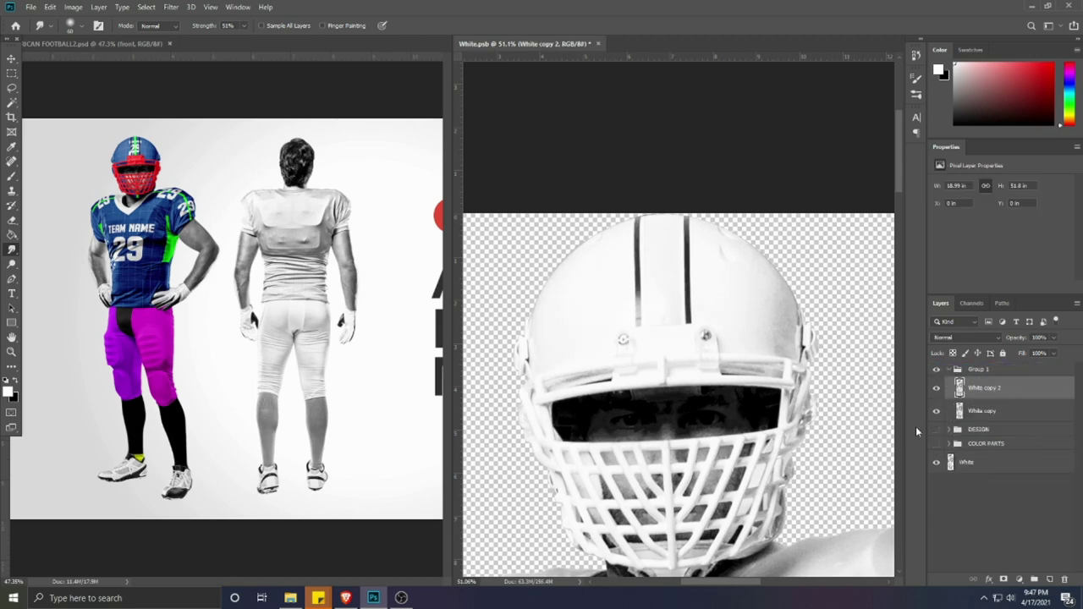
pyautogui.hotkey('ctrl', 'e')
# Step: Try to smudge away the lower end of the helmet's right-hand stripe, and undo the attempt
pyautogui.scroll(4, 673, 299)
pyautogui.moveTo(727, 306)
pyautogui.mouseDown()
pyautogui.moveTo(695, 310)
pyautogui.moveTo(691, 333)
pyautogui.mouseUp()
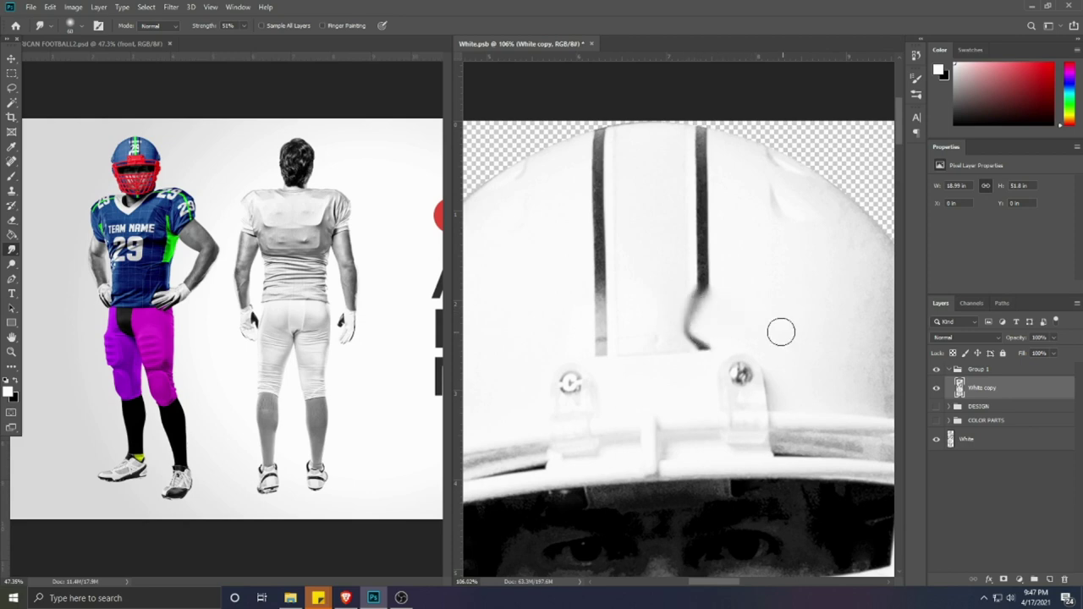
pyautogui.hotkey('ctrl', 'z')
pyautogui.hotkey('ctrl', 'z')
pyautogui.hotkey('ctrl', 'z')
pyautogui.hotkey('ctrl', 'z')
pyautogui.hotkey('ctrl', 'shift', 'z')
# Step: Clone plain helmet surface over both dark stripes on White copy, keeping the strokes within a selection of the layer's outline
pyautogui.click(12, 190)
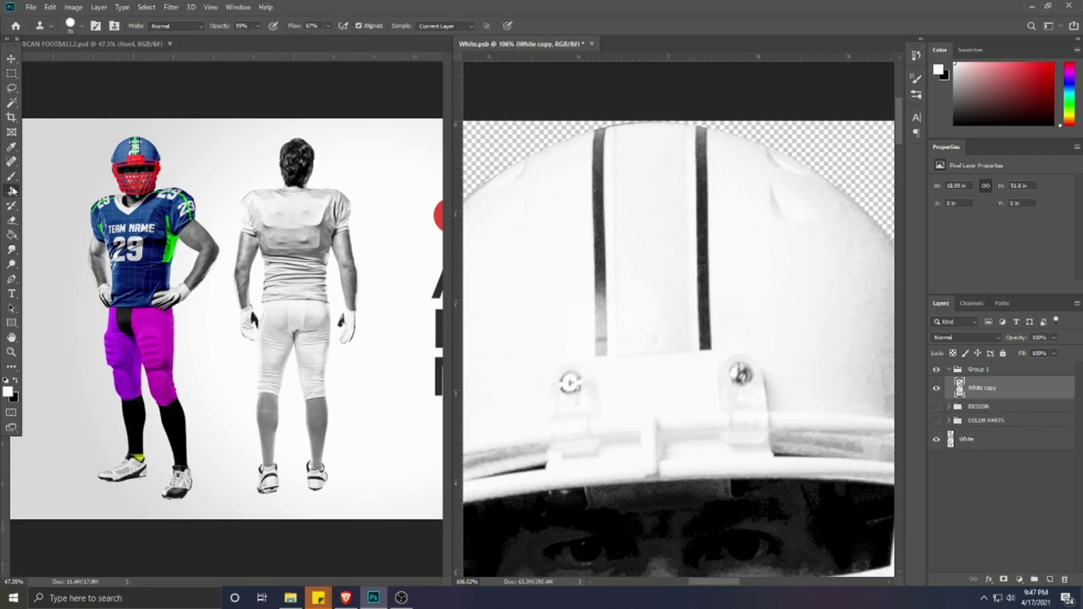
pyautogui.keyDown('alt'); pyautogui.click(738, 331); pyautogui.keyUp('alt')
pyautogui.moveTo(714, 337)
pyautogui.mouseDown()
pyautogui.moveTo(700, 337)
pyautogui.moveTo(714, 314)
pyautogui.moveTo(697, 283)
pyautogui.moveTo(709, 246)
pyautogui.moveTo(708, 136)
pyautogui.mouseUp()
pyautogui.hotkey('ctrl', 'z')
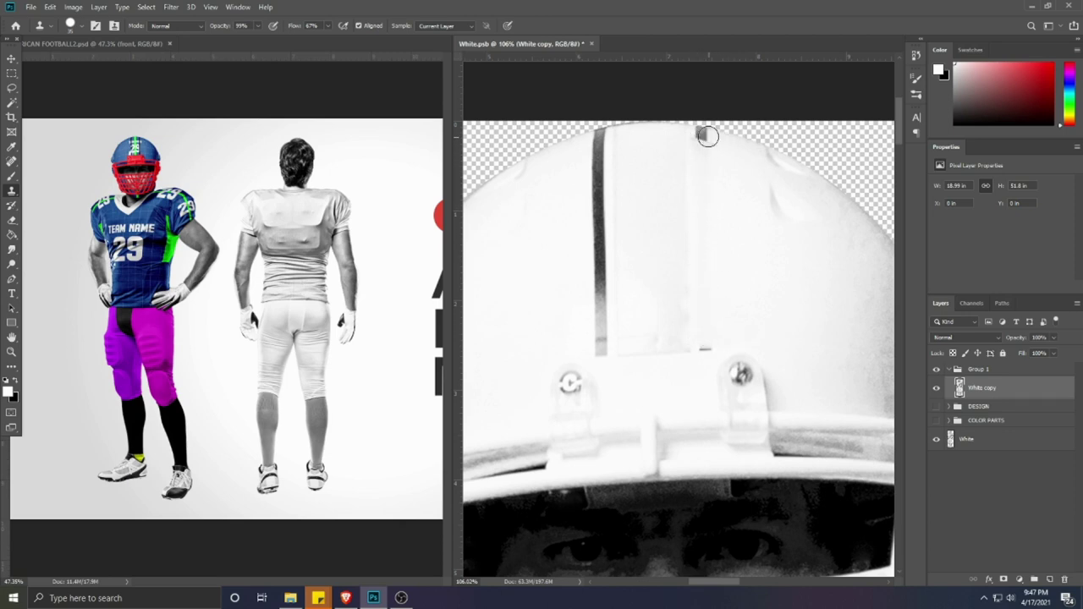
pyautogui.hotkey('ctrl', 'z')
pyautogui.keyDown('ctrl'); pyautogui.click(959, 388); pyautogui.keyUp('ctrl')
pyautogui.moveTo(708, 340)
pyautogui.mouseDown()
pyautogui.moveTo(680, 297)
pyautogui.moveTo(705, 257)
pyautogui.moveTo(702, 136)
pyautogui.mouseUp()
pyautogui.moveTo(592, 345)
pyautogui.mouseDown()
pyautogui.moveTo(612, 325)
pyautogui.moveTo(591, 261)
pyautogui.moveTo(598, 238)
pyautogui.moveTo(582, 231)
pyautogui.moveTo(581, 204)
pyautogui.moveTo(597, 195)
pyautogui.moveTo(577, 186)
pyautogui.moveTo(596, 182)
pyautogui.moveTo(603, 142)
pyautogui.moveTo(618, 184)
pyautogui.moveTo(609, 147)
pyautogui.moveTo(563, 264)
pyautogui.moveTo(561, 312)
pyautogui.moveTo(616, 226)
pyautogui.moveTo(569, 323)
pyautogui.moveTo(696, 308)
pyautogui.mouseUp()
pyautogui.moveTo(645, 262)
pyautogui.mouseDown()
pyautogui.moveTo(655, 219)
pyautogui.moveTo(644, 183)
pyautogui.moveTo(580, 293)
pyautogui.moveTo(581, 348)
pyautogui.moveTo(705, 343)
pyautogui.moveTo(641, 315)
pyautogui.moveTo(716, 341)
pyautogui.moveTo(619, 343)
pyautogui.moveTo(599, 318)
pyautogui.moveTo(731, 316)
pyautogui.moveTo(678, 197)
pyautogui.mouseUp()
pyautogui.moveTo(600, 223)
pyautogui.mouseDown()
pyautogui.moveTo(627, 162)
pyautogui.moveTo(742, 286)
pyautogui.moveTo(586, 277)
pyautogui.mouseUp()
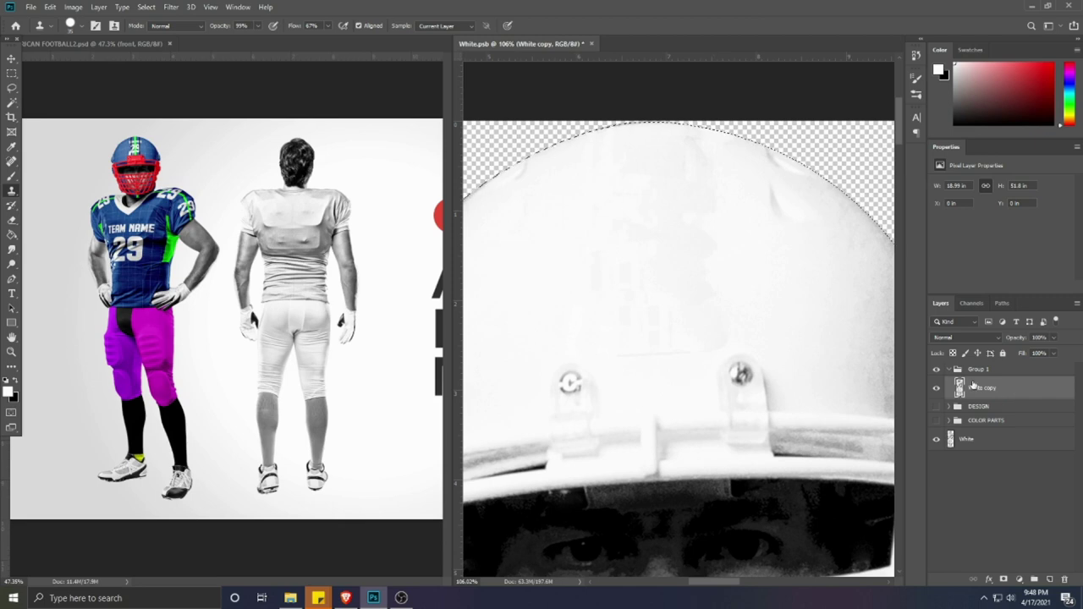
# Step: Smudge the cloned patches on the helmet shell to blend them into the surrounding surface
pyautogui.click(11, 250)
pyautogui.moveTo(743, 332)
pyautogui.mouseDown()
pyautogui.moveTo(648, 320)
pyautogui.moveTo(696, 295)
pyautogui.moveTo(706, 265)
pyautogui.moveTo(694, 217)
pyautogui.moveTo(626, 221)
pyautogui.moveTo(699, 164)
pyautogui.moveTo(697, 142)
pyautogui.moveTo(684, 188)
pyautogui.mouseUp()
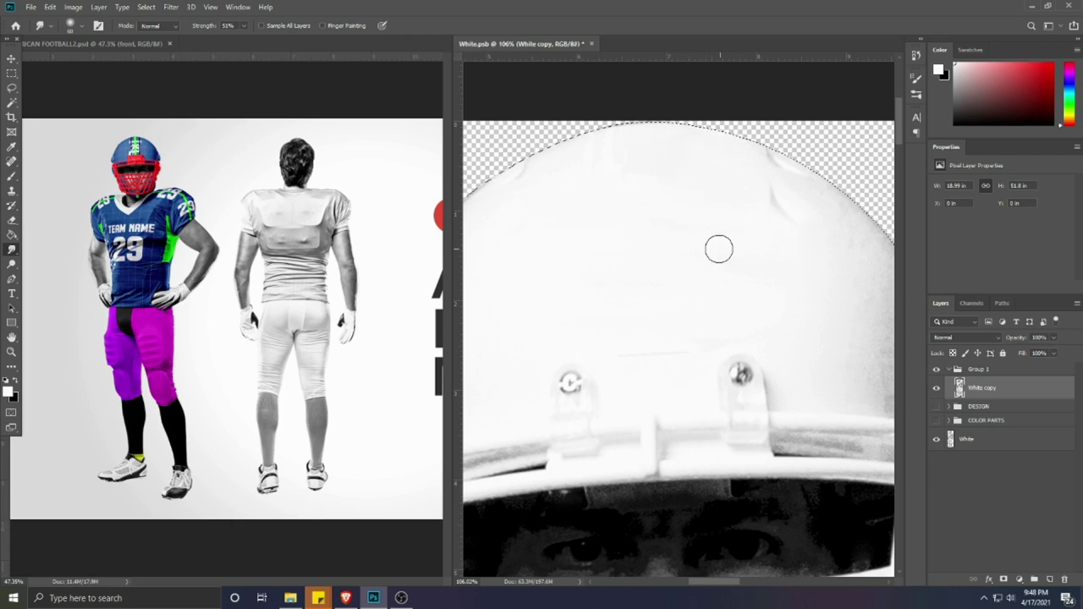
pyautogui.scroll(-3, 677, 314)
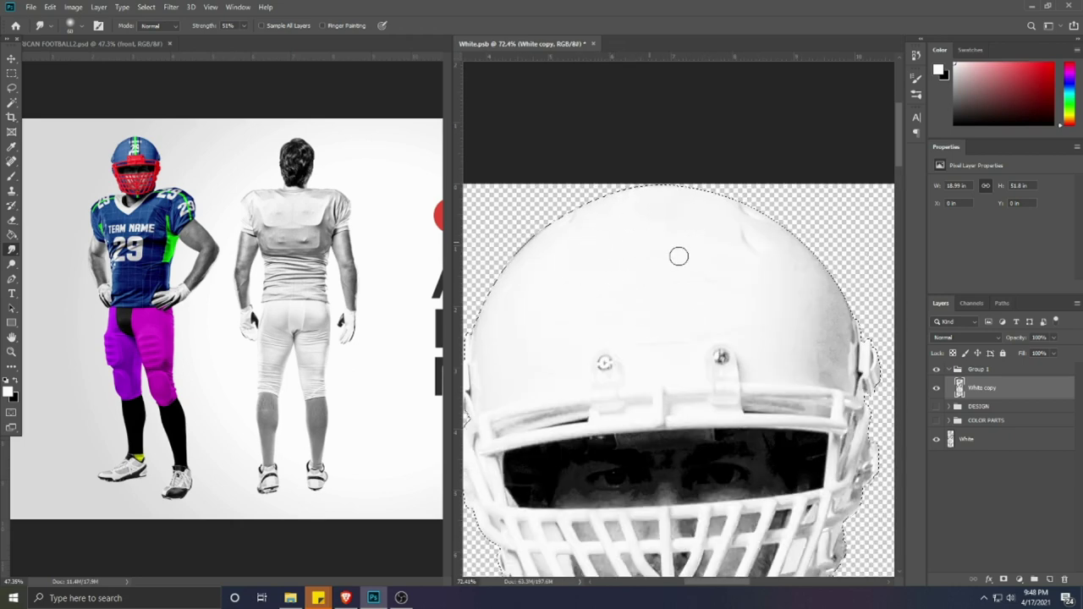
# Step: Duplicate the retouched layer and preview it at a brightness of -150 to check for uneven patches
pyautogui.hotkey('ctrl', 'j')
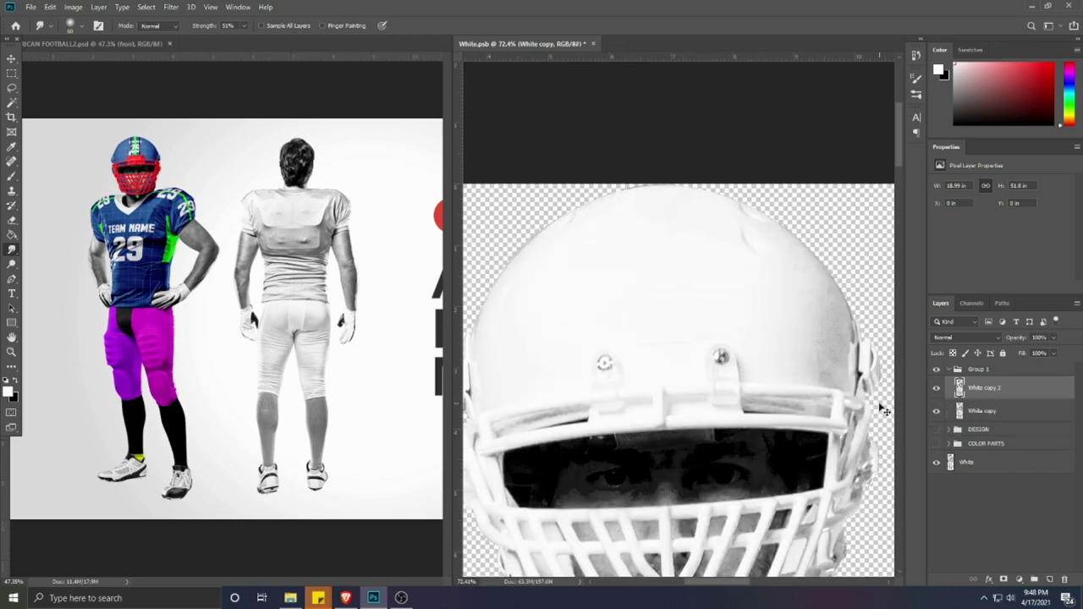
pyautogui.click(52, 6)
pyautogui.moveTo(73, 7)
pyautogui.click(203, 37)
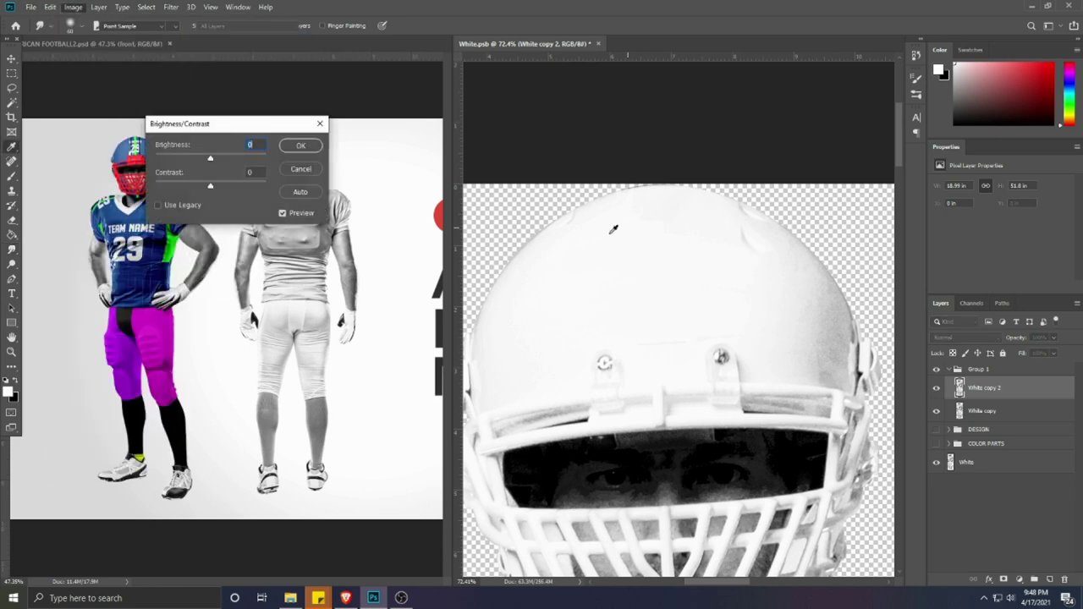
pyautogui.moveTo(237, 165); pyautogui.dragTo(135, 161)
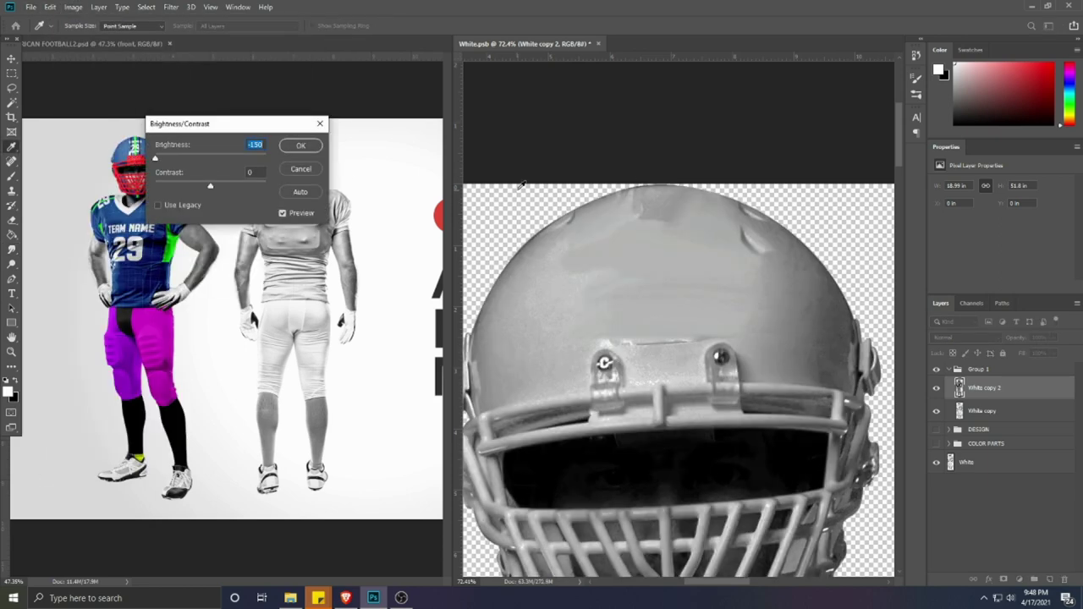
pyautogui.click(306, 169)
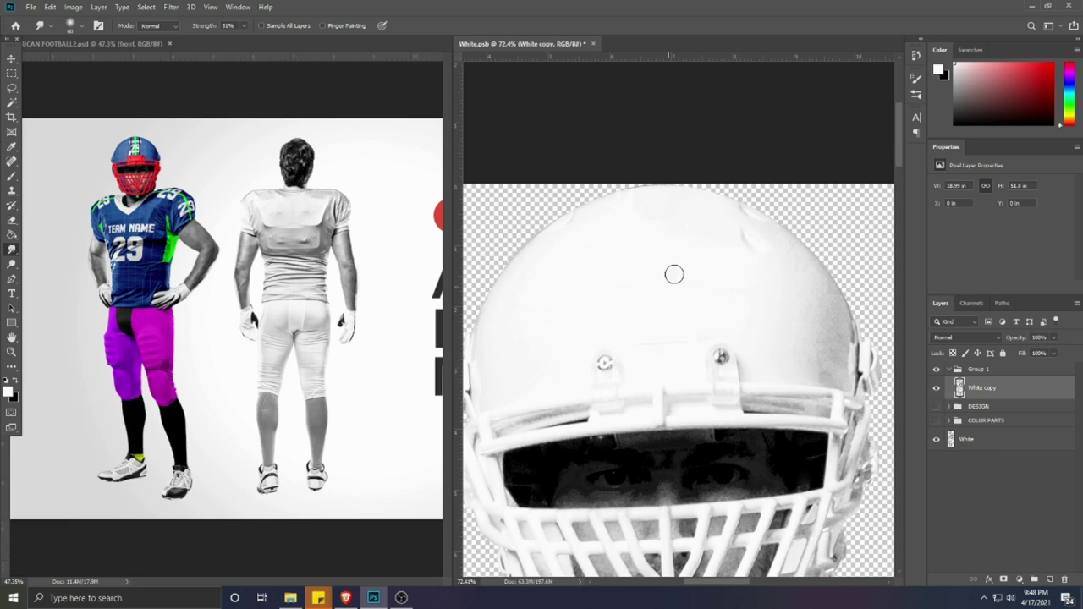
# Step: Clear the selection around the White copy layer's outline
pyautogui.scroll(2, 674, 274)
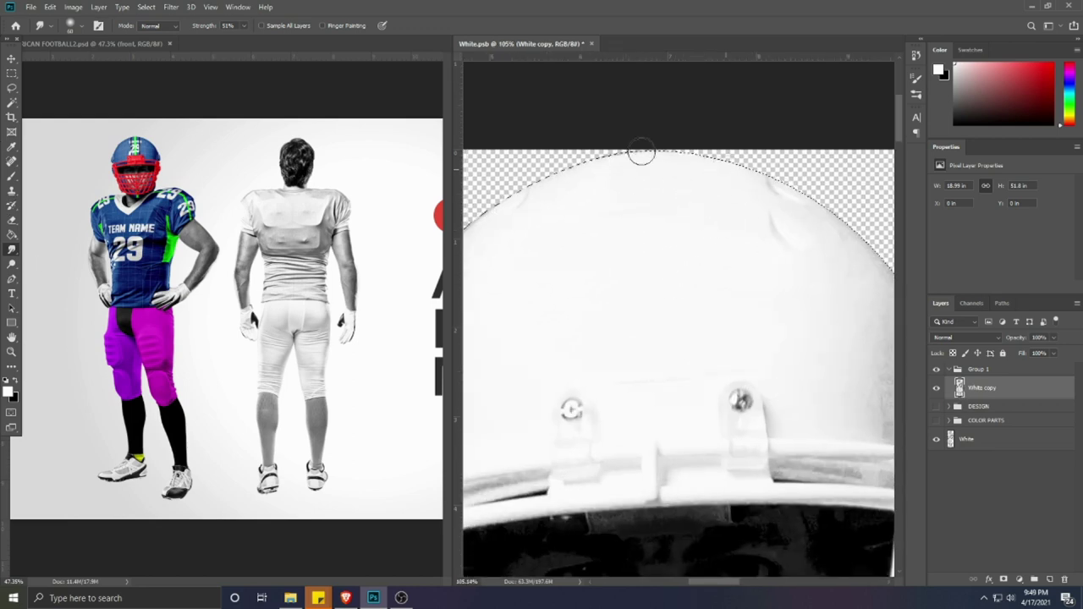
pyautogui.hotkey('ctrl', 'h')
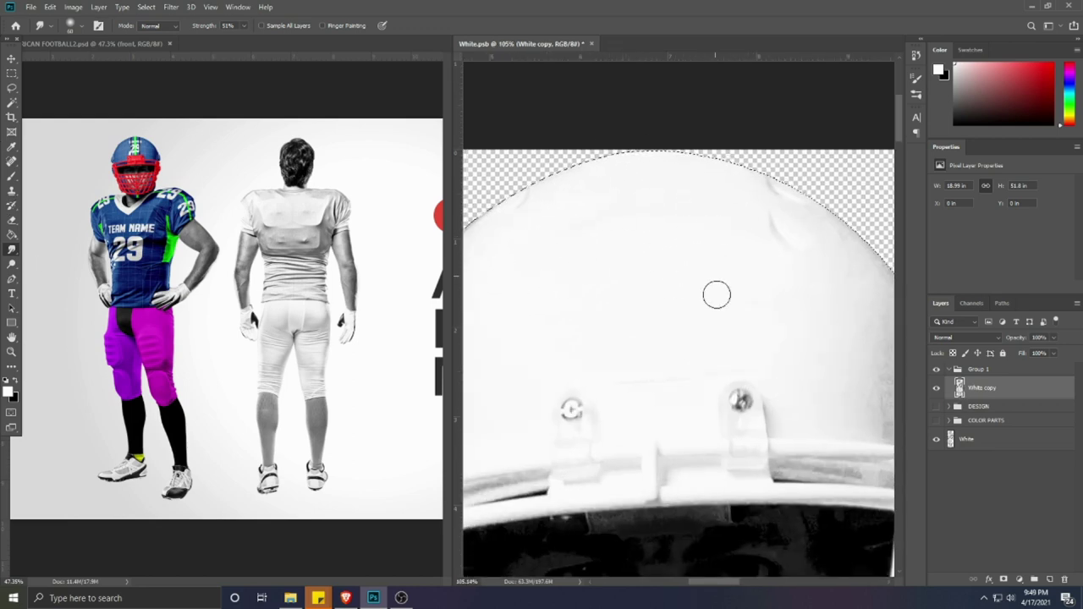
pyautogui.hotkey('ctrl', 'd')
# Step: Add a Brightness/Contrast adjustment layer with brightness -150 and clip it to the White copy layer
pyautogui.click(1019, 580)
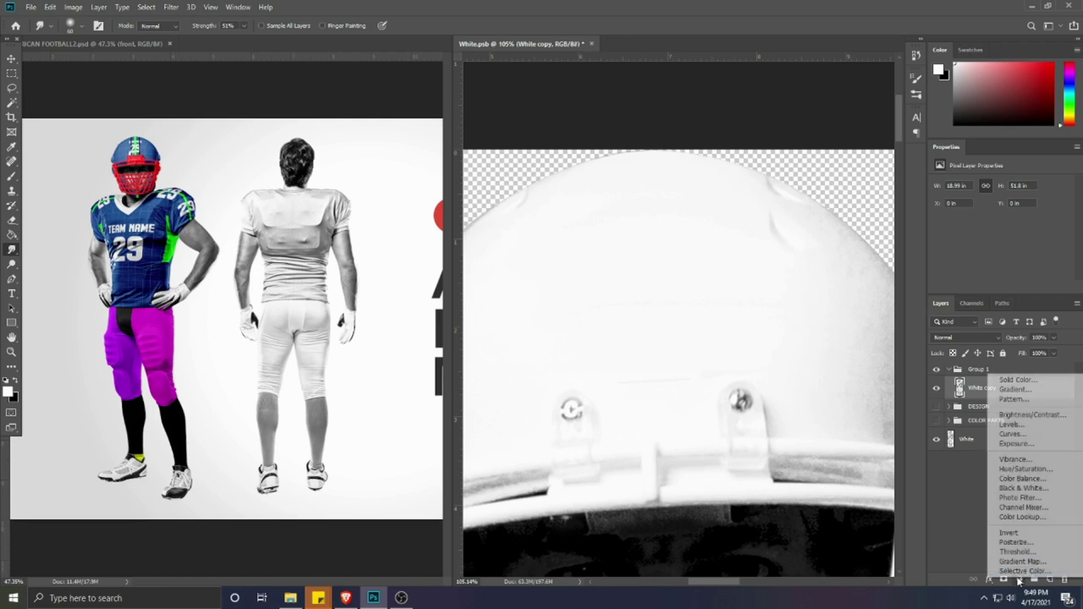
pyautogui.click(1015, 401)
pyautogui.moveTo(1002, 218); pyautogui.dragTo(933, 218)
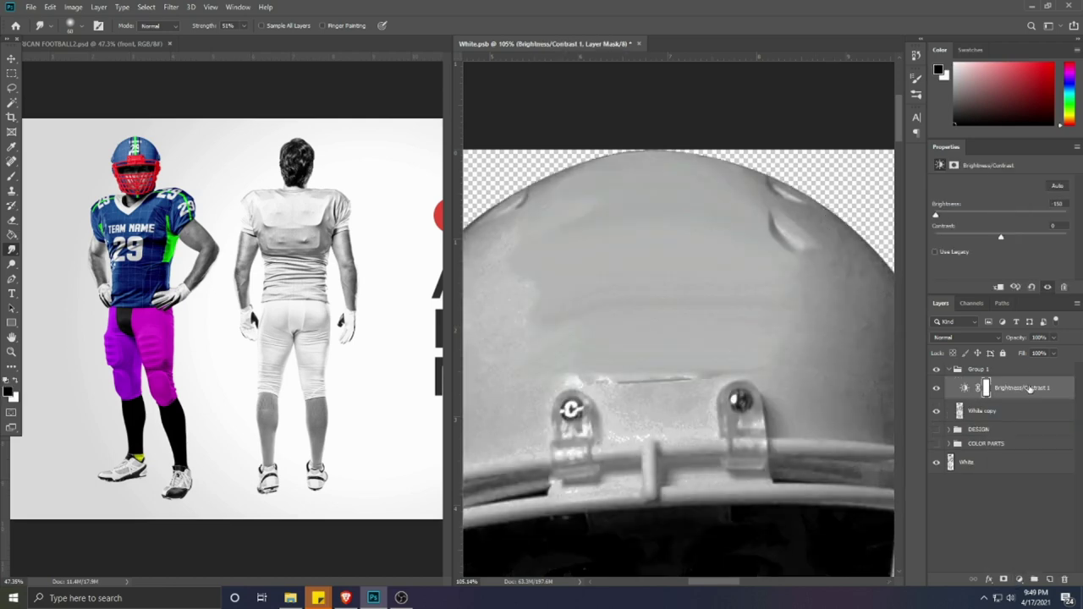
pyautogui.rightClick(1034, 388)
pyautogui.click(897, 325)
# Step: Add a second Brightness/Contrast adjustment layer at brightness -150, clipped above the first one
pyautogui.click(1019, 580)
pyautogui.click(1032, 415)
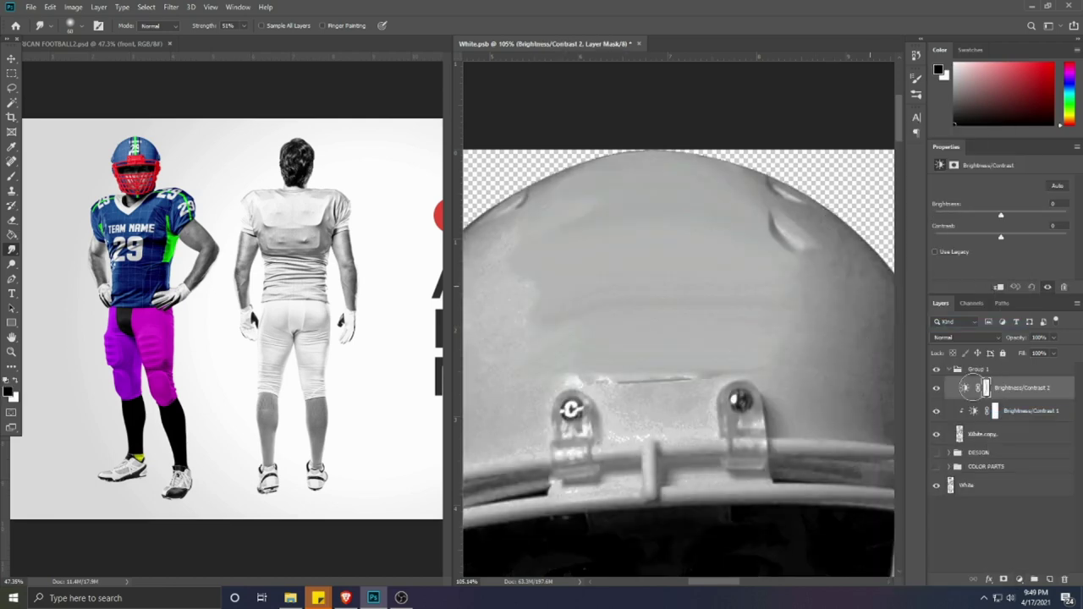
pyautogui.rightClick(1024, 387)
pyautogui.click(909, 326)
pyautogui.moveTo(956, 220); pyautogui.dragTo(930, 220)
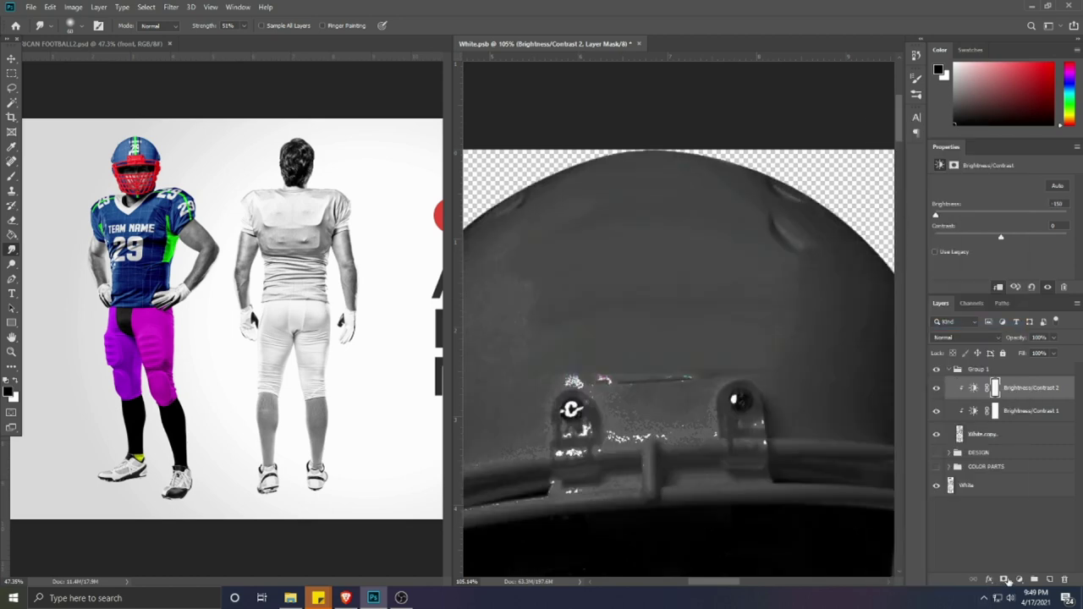
# Step: Add a Curves adjustment layer with the black point moved inward to deepen the shadows, and clip it to White copy
pyautogui.click(1033, 580)
pyautogui.hotkey('ctrl', 'z')
pyautogui.click(1019, 580)
pyautogui.click(1011, 435)
pyautogui.scroll(-4, 999, 260)
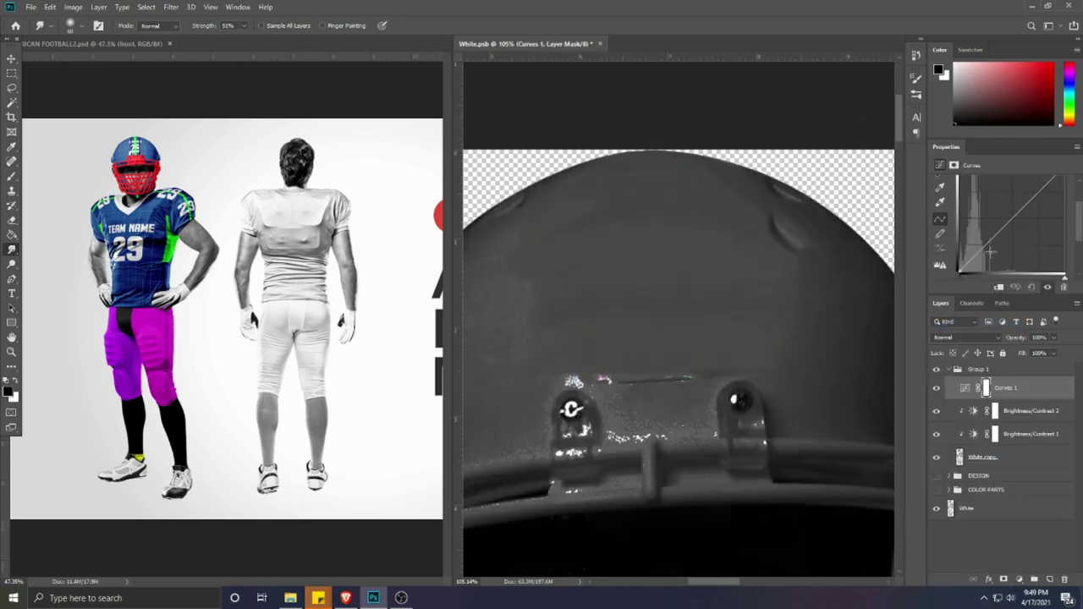
pyautogui.moveTo(960, 232); pyautogui.dragTo(969, 231)
pyautogui.rightClick(1011, 389)
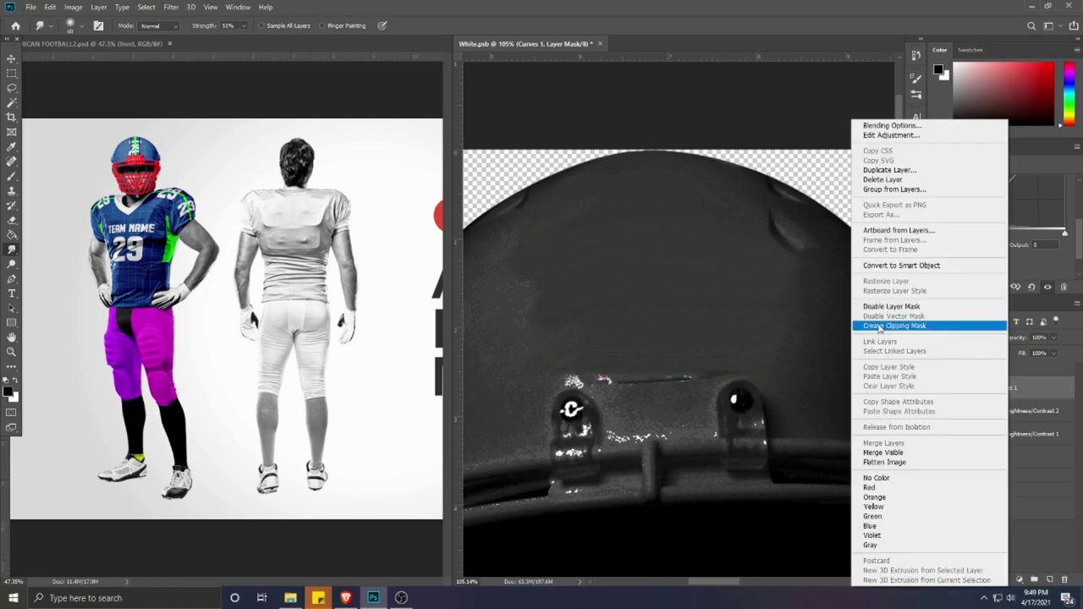
pyautogui.click(889, 327)
# Step: Smudge the uneven patches on the helmet shell of the White copy layer beneath the dark adjustments
pyautogui.click(987, 458)
pyautogui.scroll(-2, 573, 307)
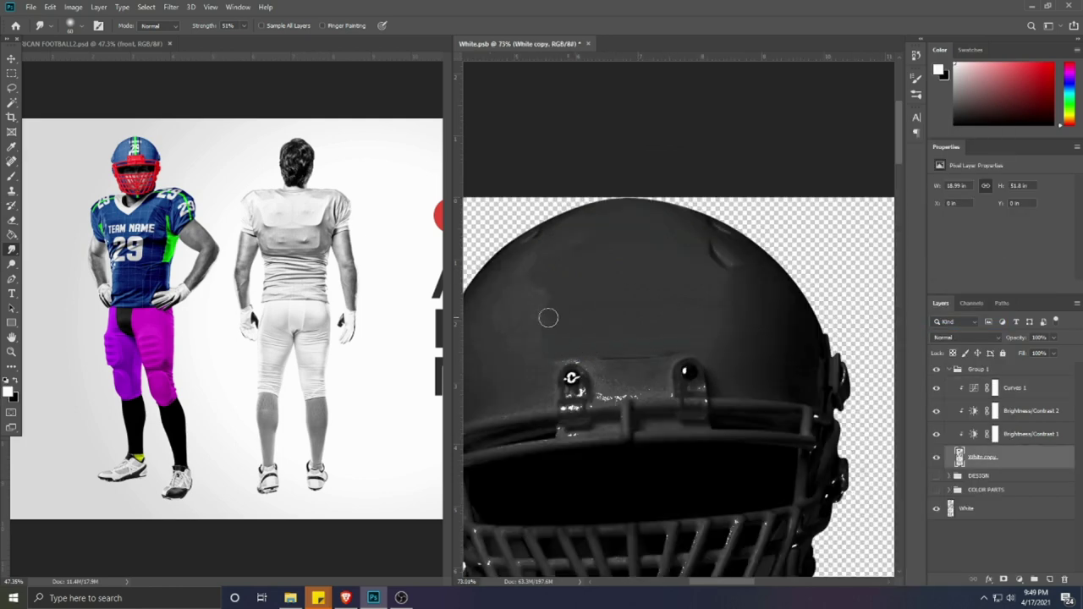
pyautogui.moveTo(560, 298); pyautogui.dragTo(645, 287)
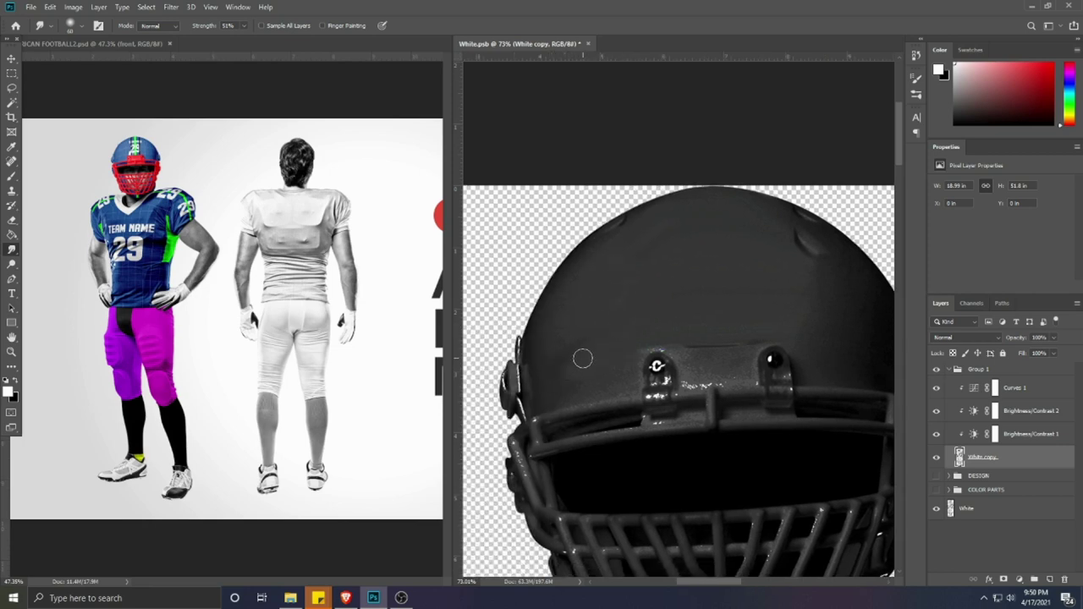
# Step: Duplicate the White copy layer and set the duplicate's blend mode to Screen
pyautogui.scroll(1, 583, 359)
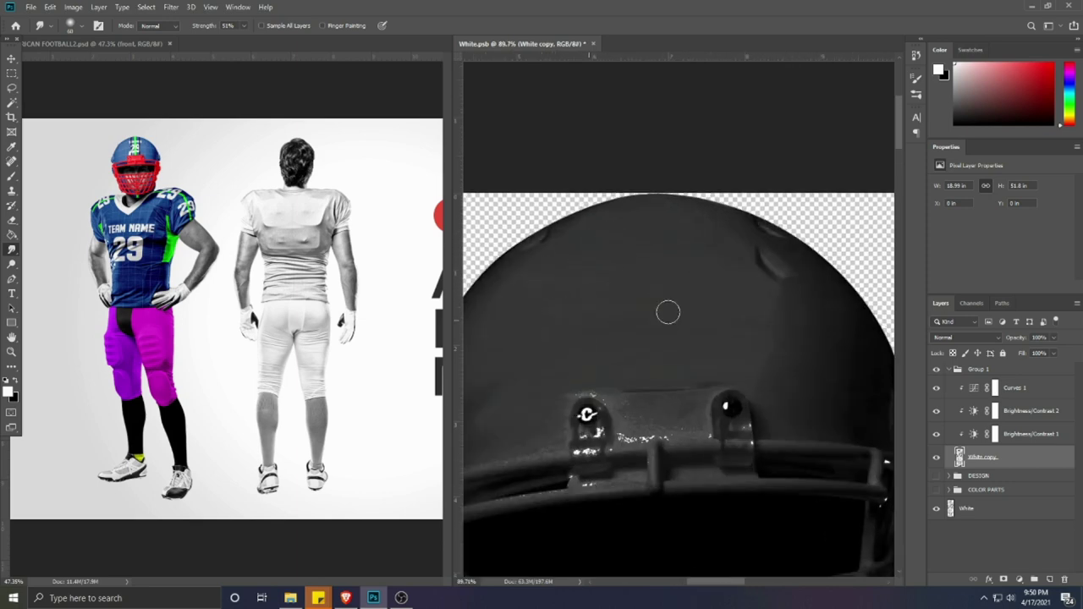
pyautogui.scroll(-3, 570, 332)
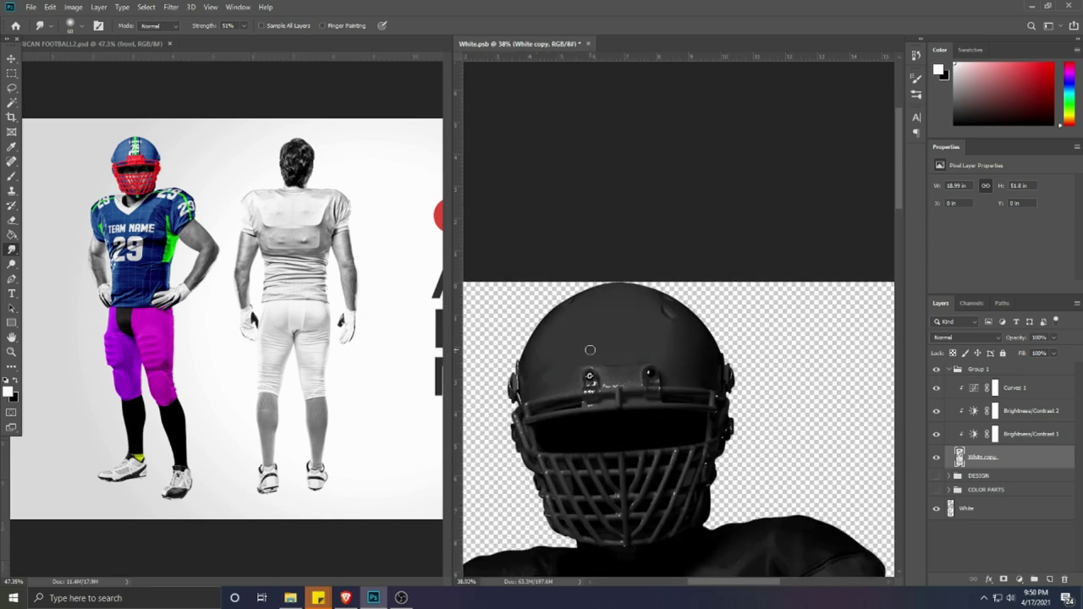
pyautogui.scroll(3, 590, 350)
pyautogui.scroll(-4, 622, 389)
pyautogui.hotkey('ctrl', 'j')
pyautogui.click(987, 483)
pyautogui.click(986, 458)
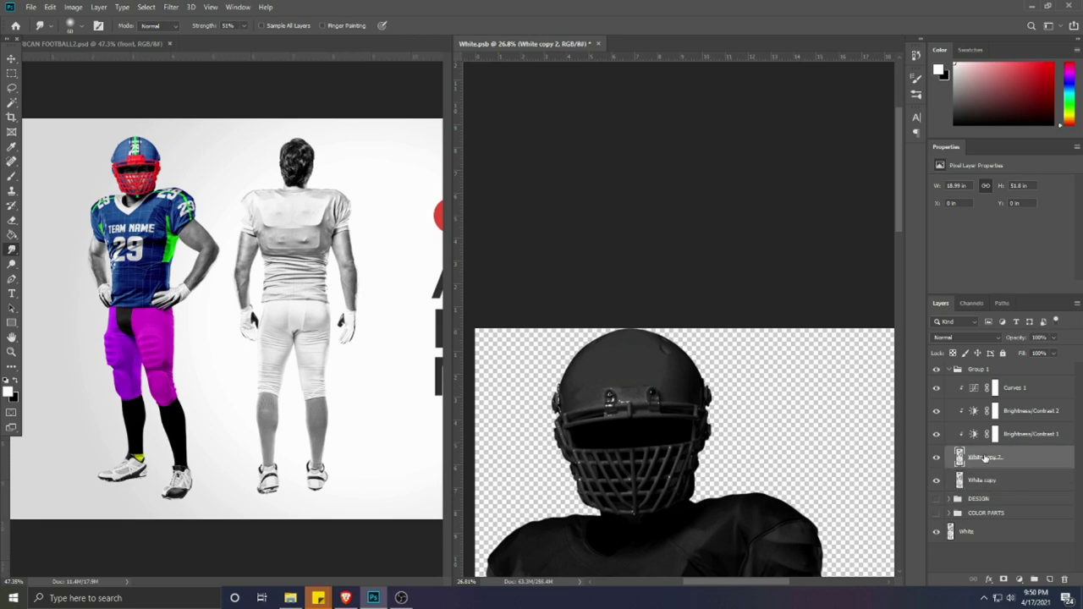
pyautogui.click(960, 338)
pyautogui.click(944, 399)
# Step: Set the blend mode of the White copy layer to Linear Burn
pyautogui.click(975, 481)
pyautogui.click(962, 338)
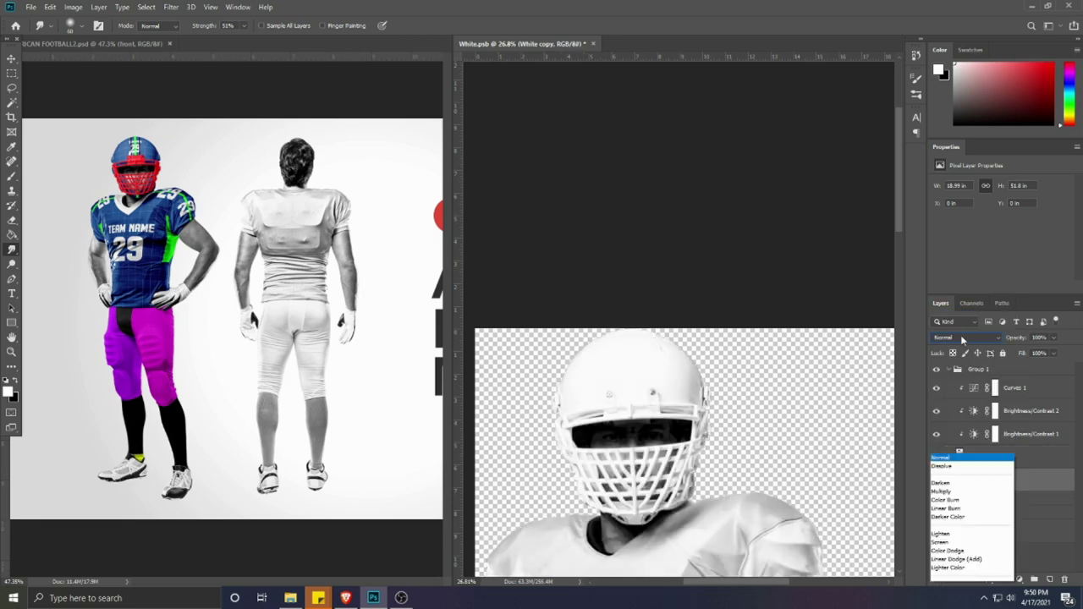
pyautogui.click(947, 508)
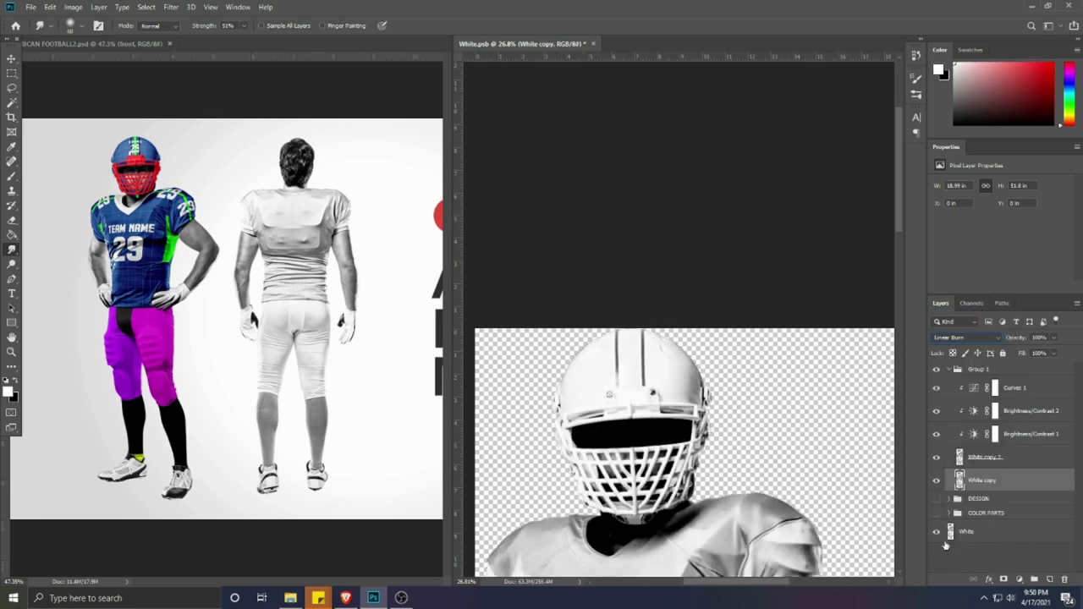
# Step: Duplicate the White copy layer again and move this duplicate beneath the original White layer
pyautogui.click(937, 533)
pyautogui.click(936, 533)
pyautogui.hotkey('ctrl', 'j')
pyautogui.moveTo(981, 487); pyautogui.dragTo(985, 565)
# Step: Delete the original White layer and set the blend mode of White copy 3 to Normal
pyautogui.click(961, 536)
pyautogui.click(936, 534)
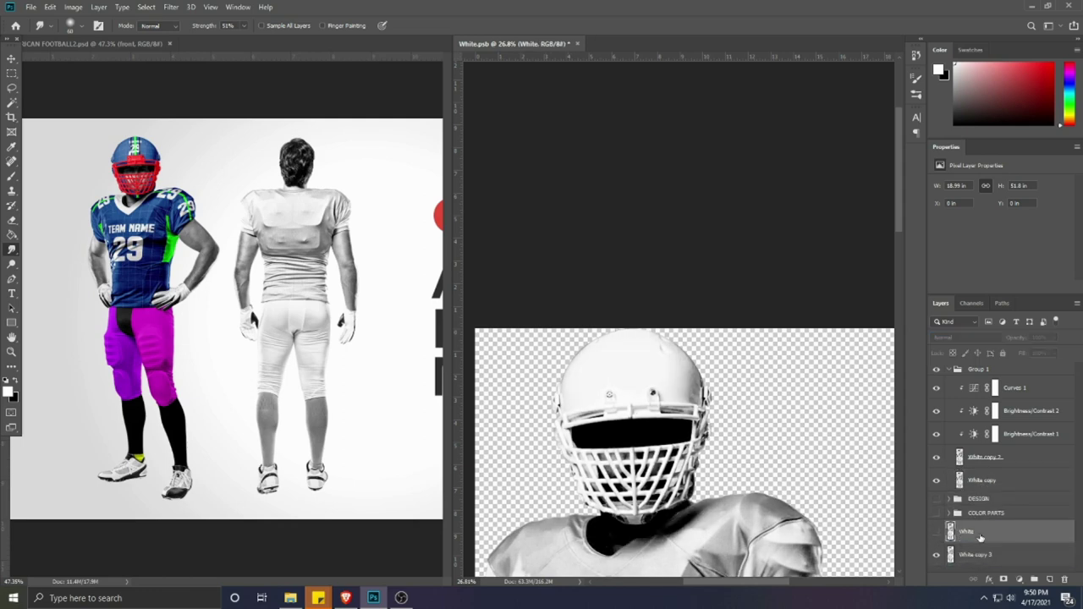
pyautogui.click(936, 534)
pyautogui.click(1064, 580)
pyautogui.click(488, 222)
pyautogui.click(965, 337)
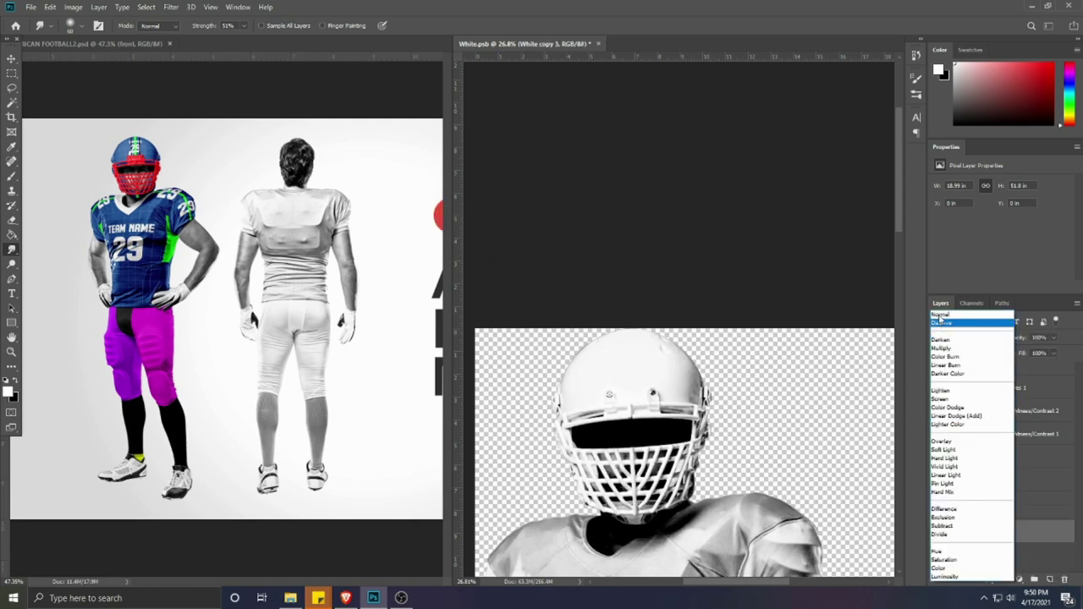
pyautogui.click(957, 314)
# Step: Collapse Group 1 and lock it completely
pyautogui.click(948, 370)
pyautogui.click(978, 369)
pyautogui.click(1003, 353)
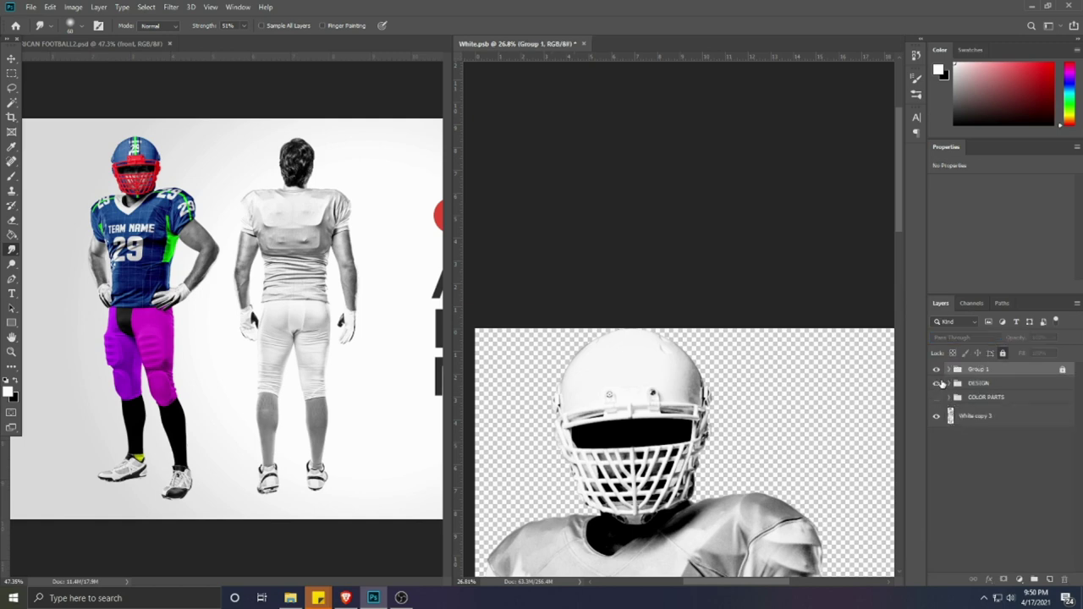
# Step: Make the DESIGN and COLOR PARTS groups visible and save the smart object document
pyautogui.click(936, 383)
pyautogui.click(936, 398)
pyautogui.scroll(-2, 697, 371)
pyautogui.scroll(-1, 696, 372)
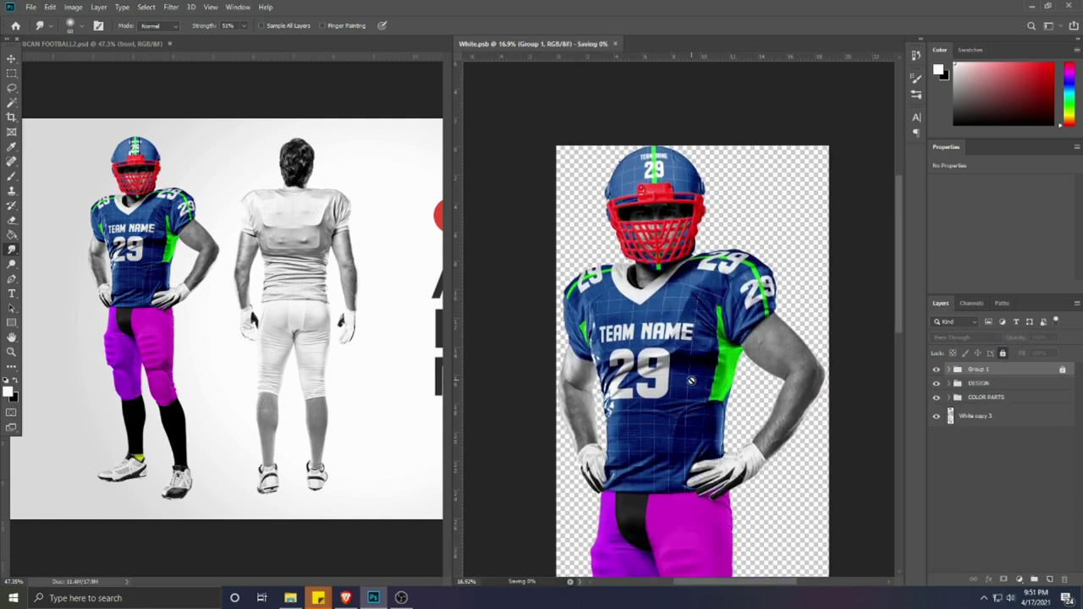
pyautogui.hotkey('ctrl', 's')
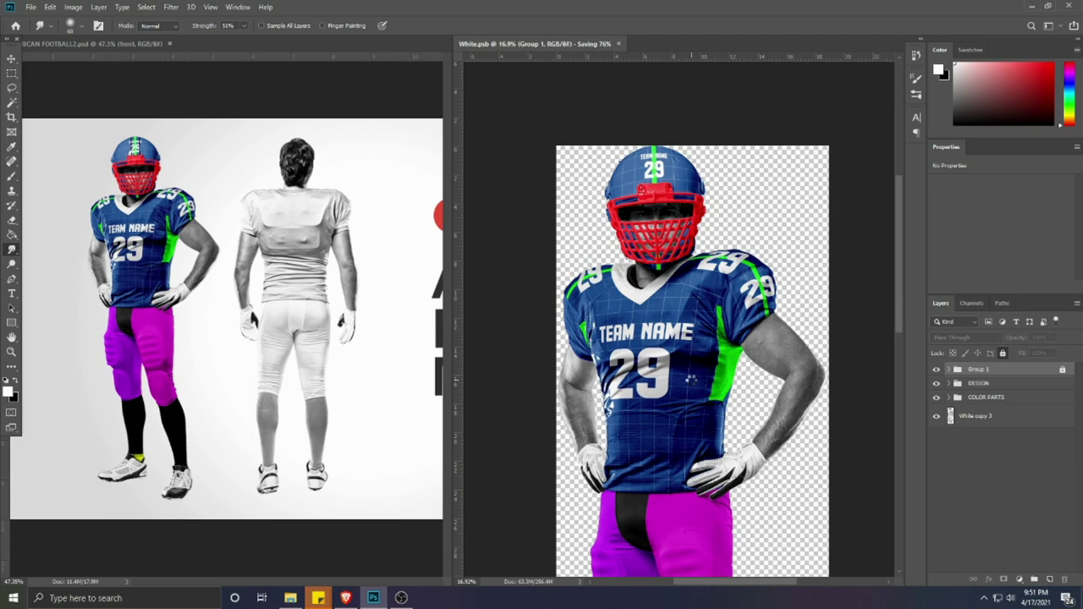
pyautogui.scroll(-5, 690, 380)
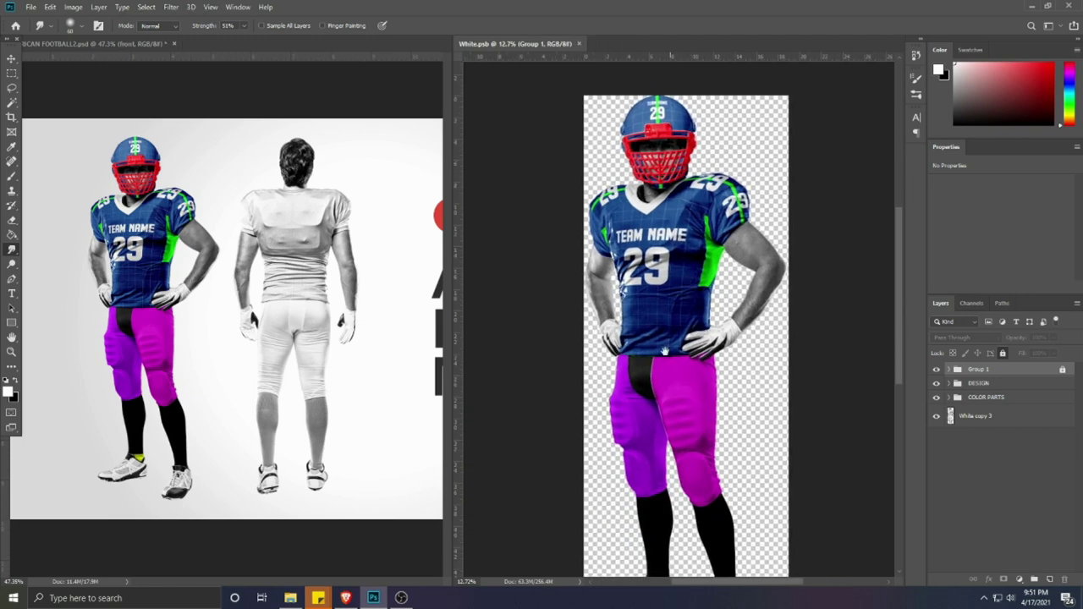
pyautogui.scroll(1, 657, 381)
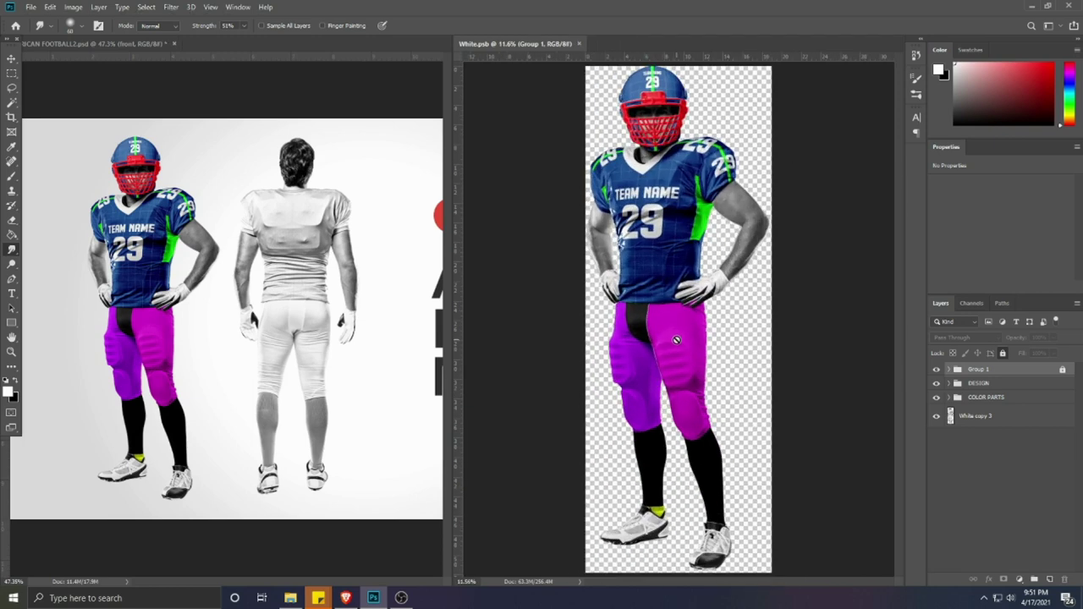
# Step: Change the socks' color fill, Color Fill 16, to a lighter gray
pyautogui.press('v')
pyautogui.click(678, 343)
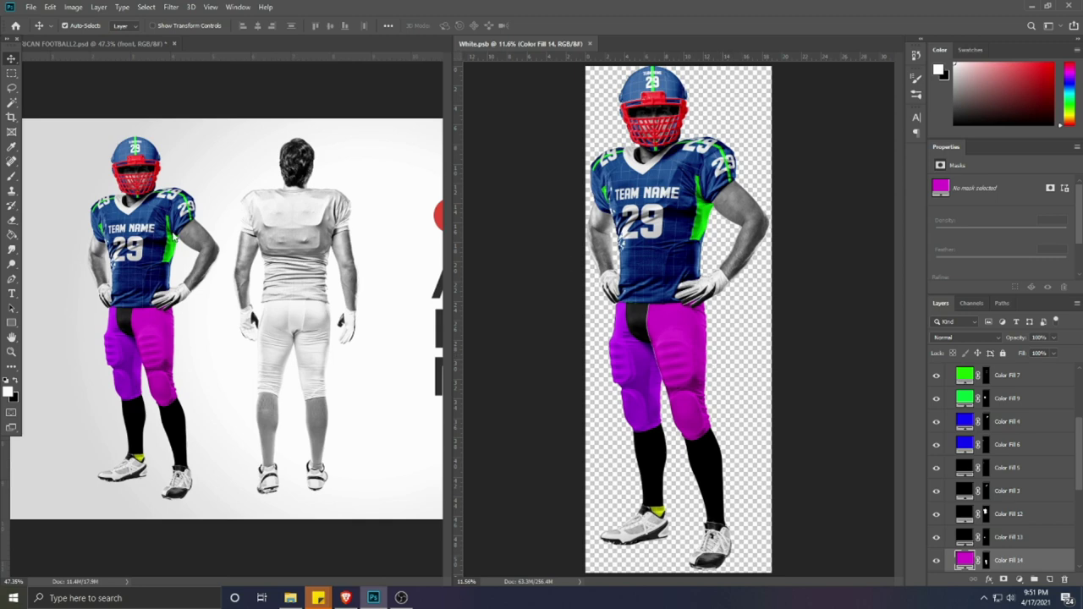
pyautogui.click(155, 240)
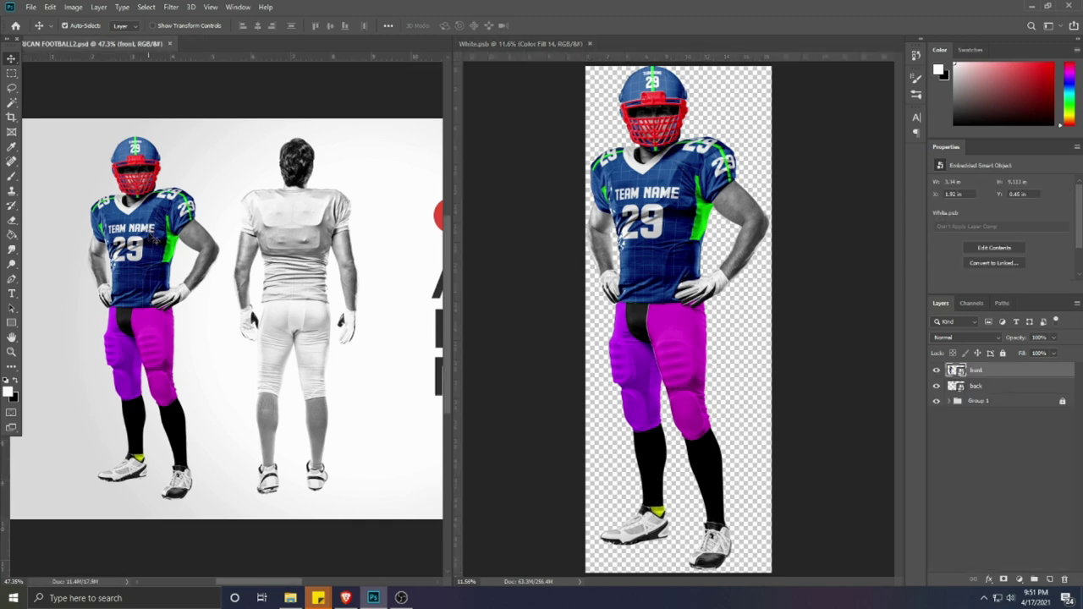
pyautogui.click(662, 517)
pyautogui.doubleClick(969, 560)
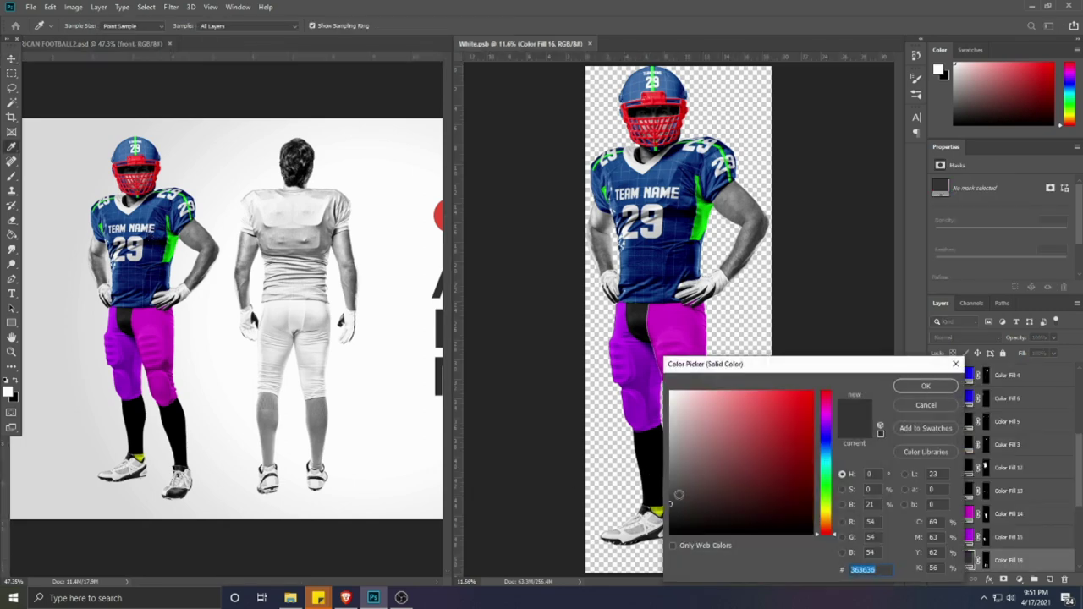
pyautogui.moveTo(674, 493); pyautogui.dragTo(676, 486)
pyautogui.moveTo(750, 364); pyautogui.dragTo(821, 205)
pyautogui.click(987, 225)
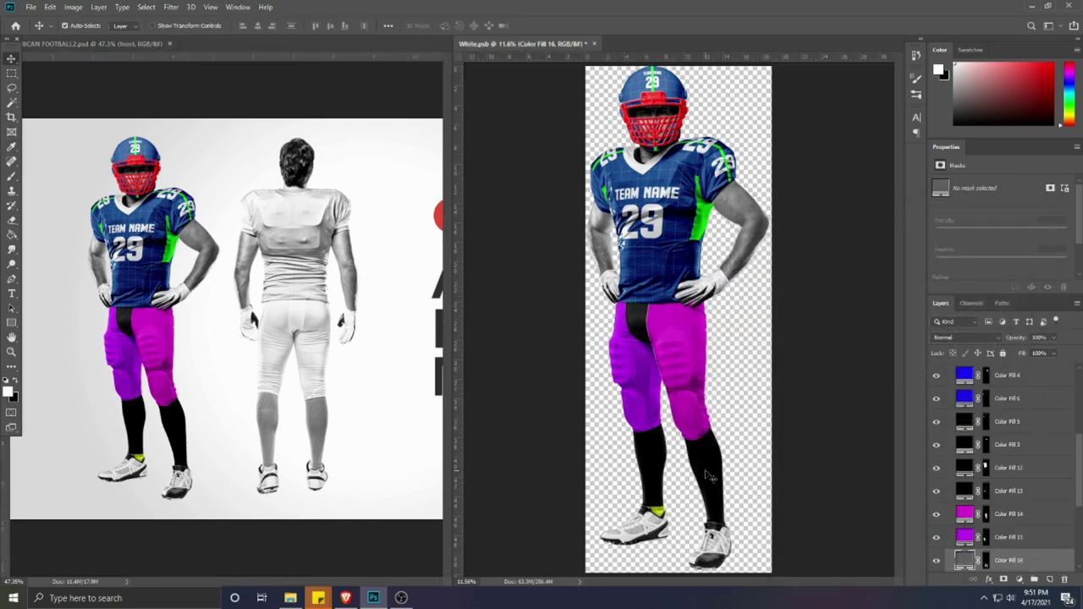
# Step: Recolor the socks' fill layer to bright green 20e200
pyautogui.click(940, 562)
pyautogui.doubleClick(962, 562)
pyautogui.moveTo(817, 317); pyautogui.dragTo(880, 217)
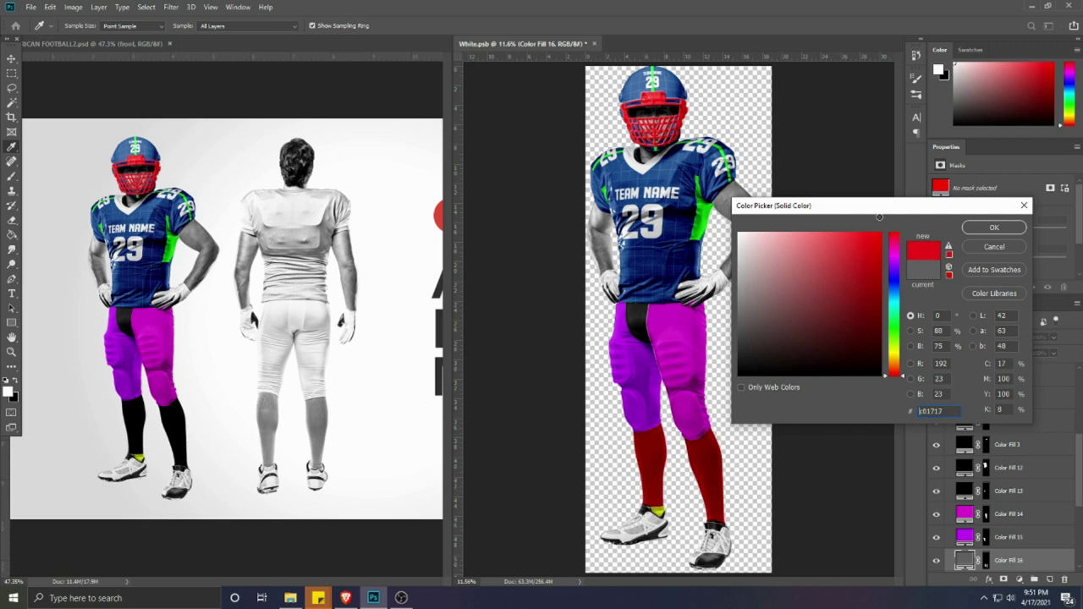
pyautogui.moveTo(851, 270); pyautogui.dragTo(881, 250)
pyautogui.click(894, 331)
pyautogui.click(880, 249)
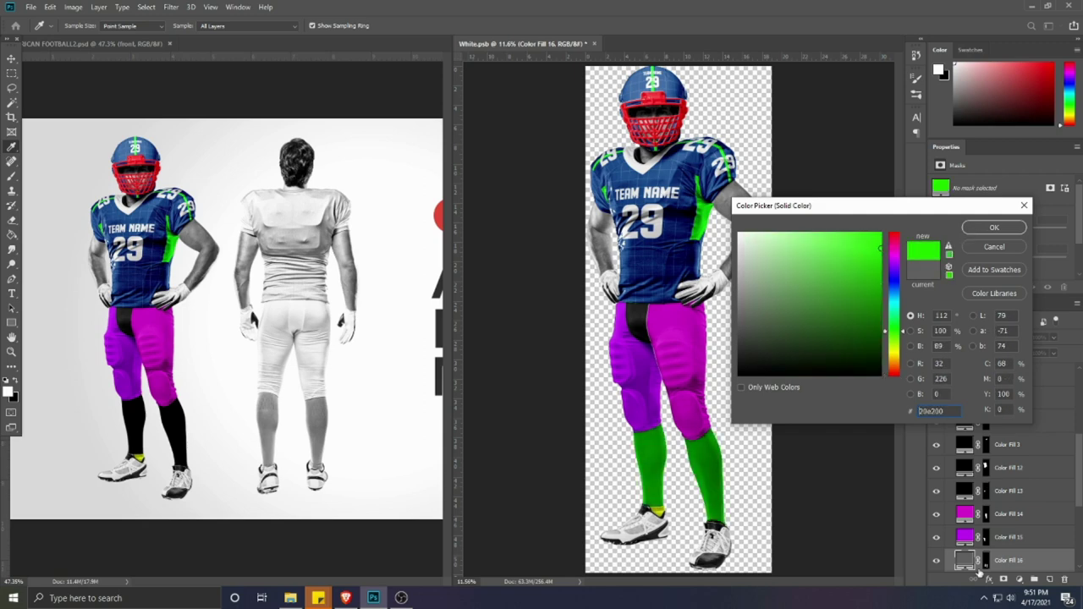
pyautogui.click(995, 228)
# Step: With the socks selected, brighten that area of the White copy layer using Curves with the white point input at 167
pyautogui.scroll(10, 973, 473)
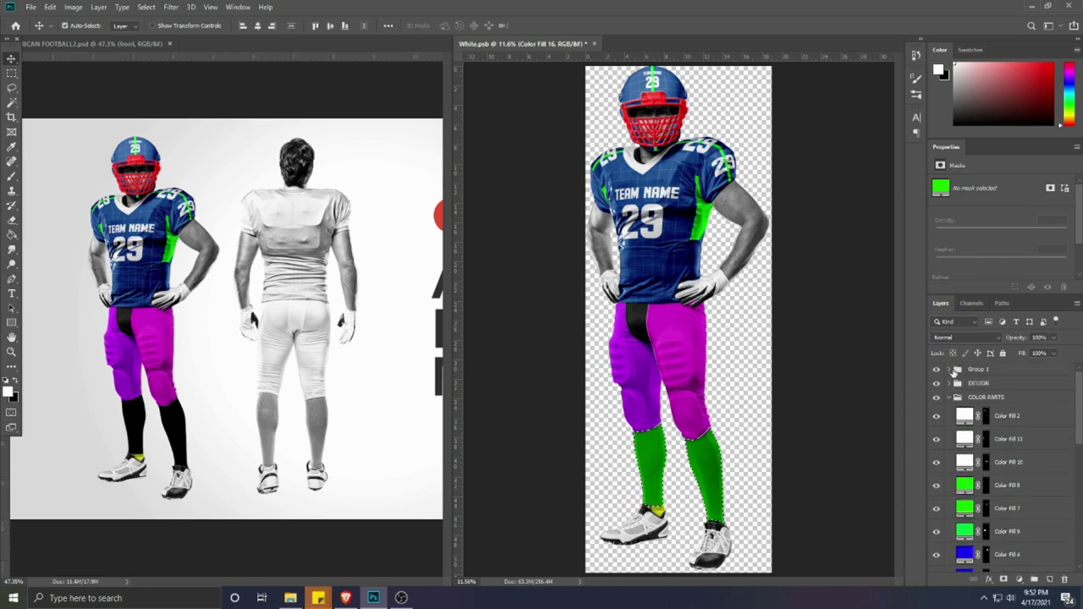
pyautogui.click(957, 370)
pyautogui.click(984, 457)
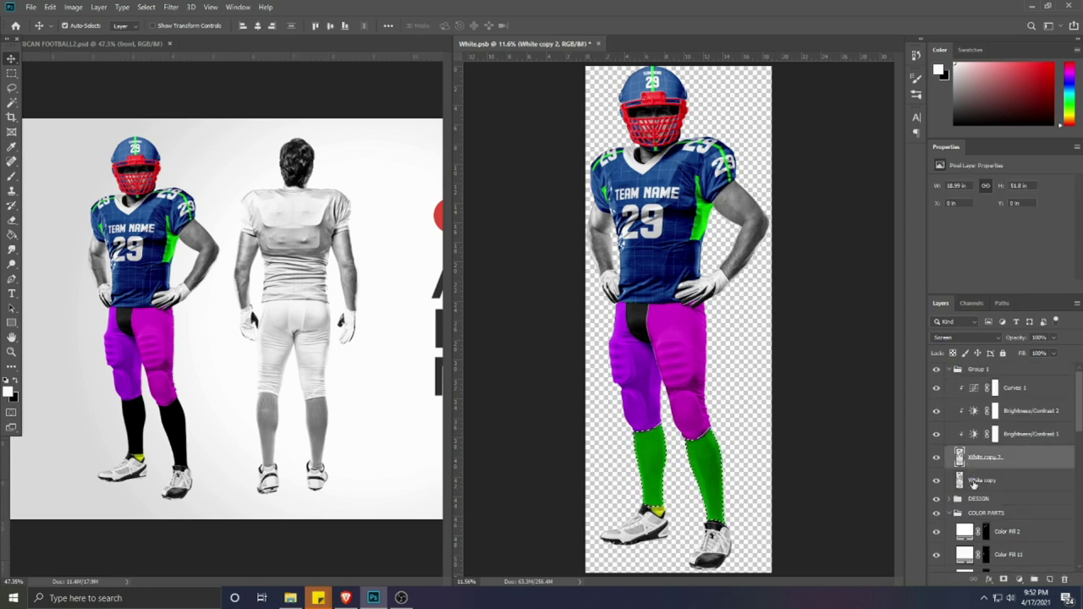
pyautogui.click(973, 481)
pyautogui.hotkey('ctrl', 'm')
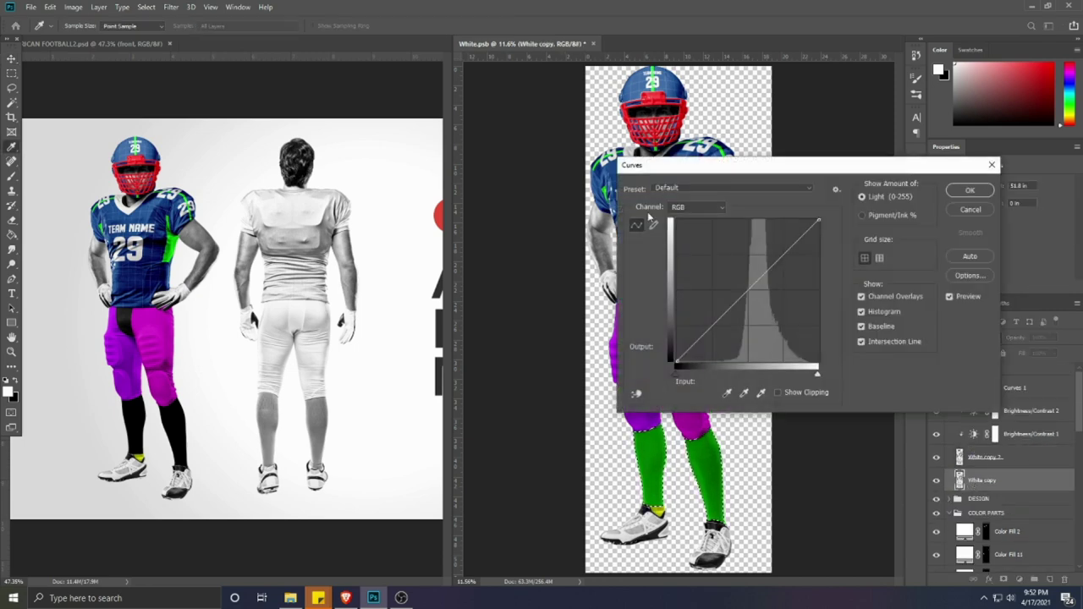
pyautogui.moveTo(818, 373); pyautogui.dragTo(782, 380)
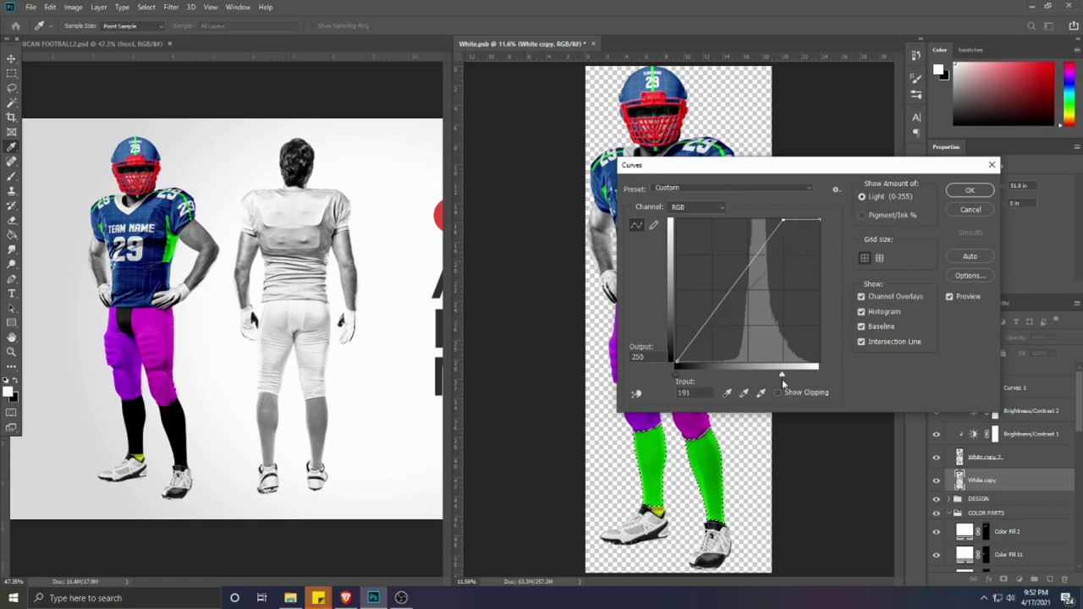
pyautogui.moveTo(782, 165); pyautogui.dragTo(302, 125)
pyautogui.moveTo(302, 335); pyautogui.dragTo(287, 335)
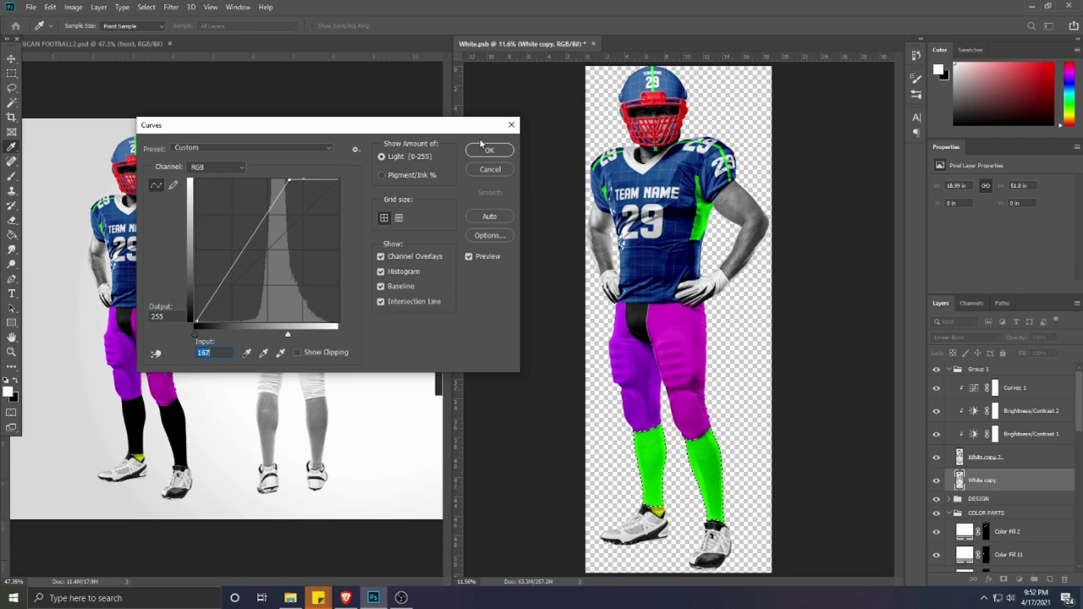
pyautogui.click(489, 150)
# Step: Clear the sock selection, then lock and collapse Group 1 again
pyautogui.press('v')
pyautogui.click(711, 457)
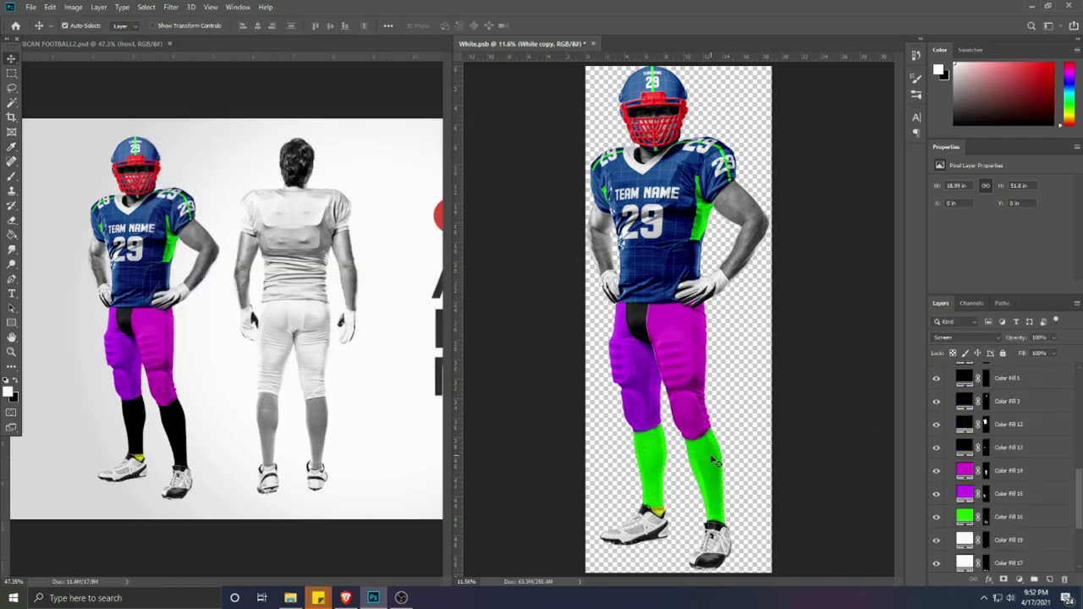
pyautogui.click(1003, 353)
pyautogui.scroll(3, 992, 394)
pyautogui.click(961, 371)
pyautogui.click(949, 370)
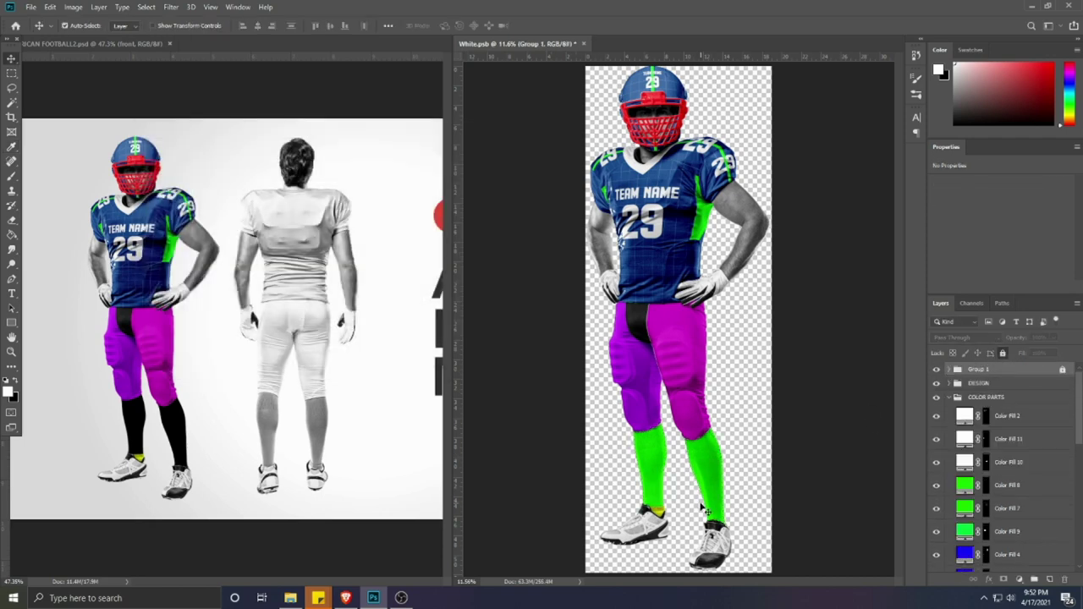
# Step: Set the color of the socks' fill, Color Fill 16, to vivid green 00ff1e
pyautogui.click(705, 510)
pyautogui.doubleClick(965, 559)
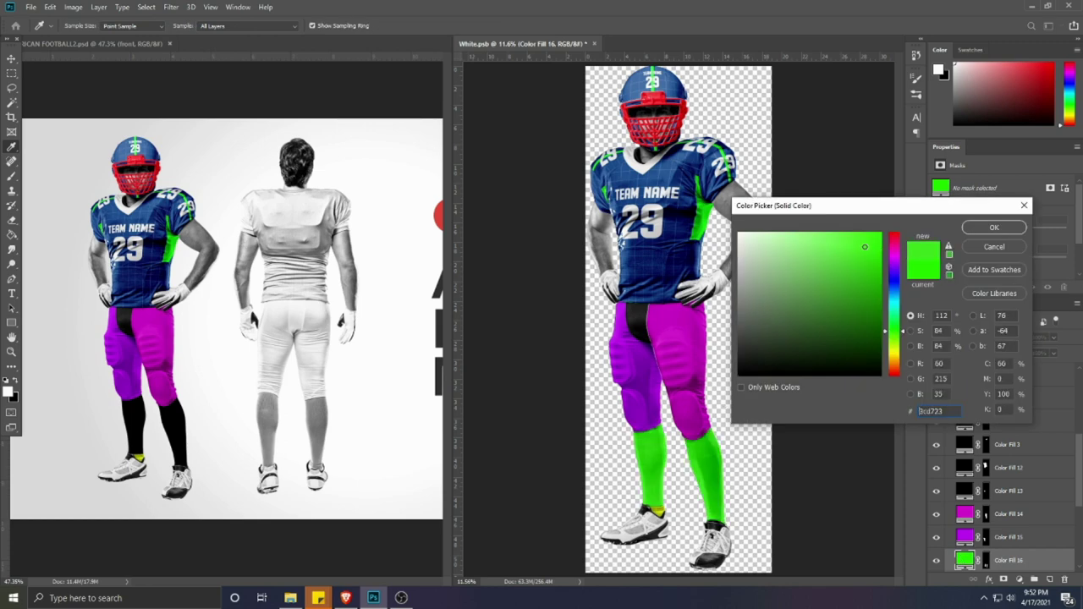
pyautogui.moveTo(865, 247); pyautogui.dragTo(870, 242)
pyautogui.moveTo(894, 250); pyautogui.dragTo(890, 214)
pyautogui.moveTo(755, 349)
pyautogui.mouseDown()
pyautogui.moveTo(733, 315)
pyautogui.moveTo(730, 345)
pyautogui.mouseUp()
pyautogui.click(894, 325)
pyautogui.moveTo(862, 337); pyautogui.dragTo(901, 213)
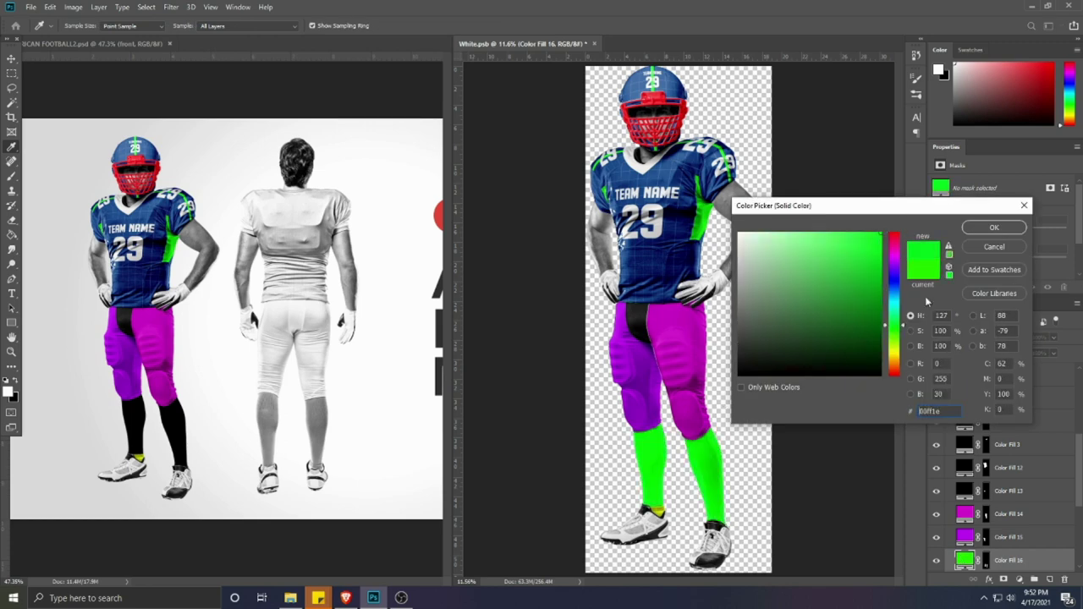
pyautogui.click(994, 227)
# Step: Change the yellow ankle fill, Color Fill 18, to black 000000 and save the smart object document
pyautogui.doubleClick(968, 560)
pyautogui.click(743, 376)
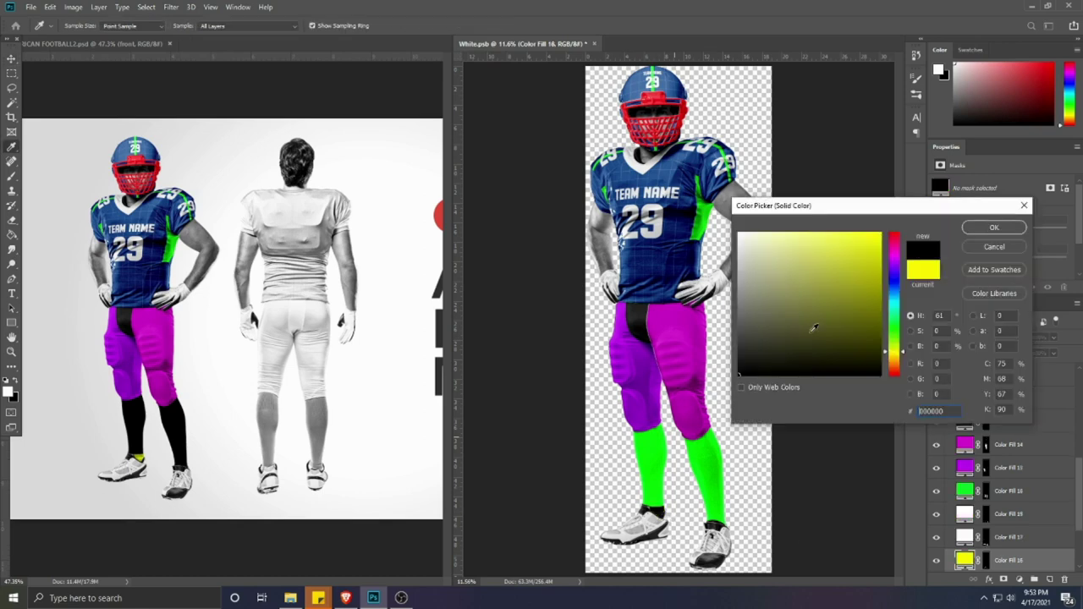
pyautogui.click(994, 226)
pyautogui.hotkey('ctrl', 's')
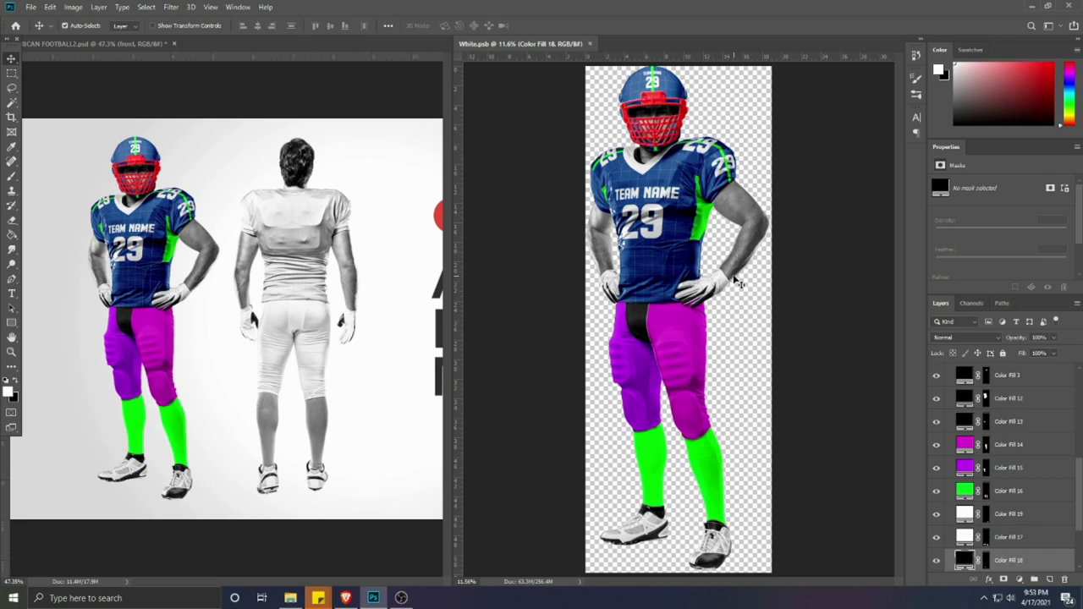
# Step: Recolor the glove fill Color Fill 10 to light blue 0da7ff
pyautogui.click(714, 290)
pyautogui.doubleClick(968, 373)
pyautogui.click(895, 277)
pyautogui.moveTo(872, 259)
pyautogui.mouseDown()
pyautogui.moveTo(883, 252)
pyautogui.moveTo(805, 244)
pyautogui.moveTo(867, 239)
pyautogui.mouseUp()
pyautogui.click(894, 295)
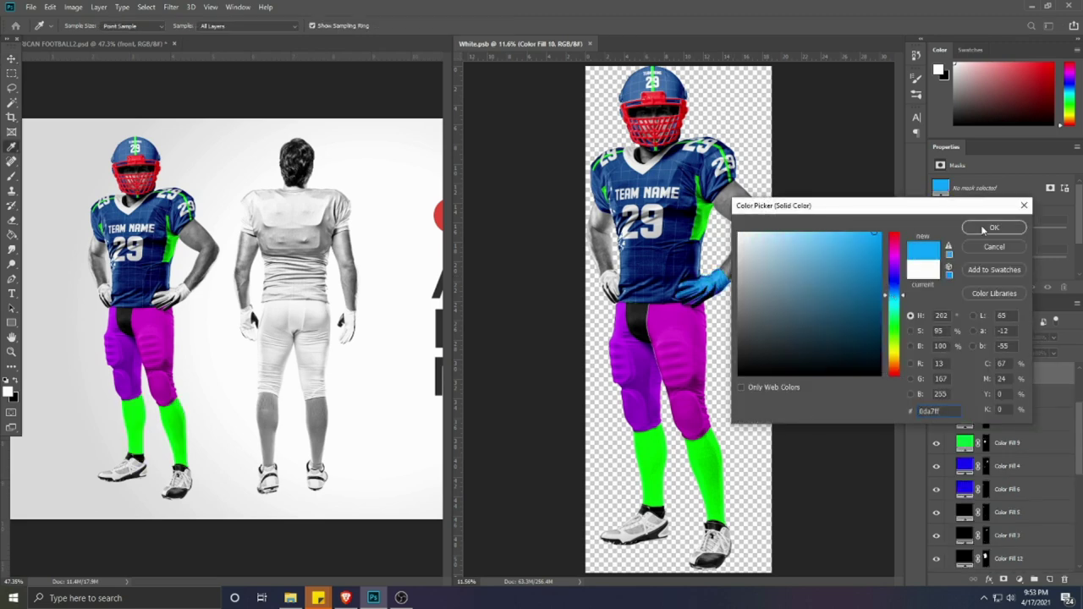
pyautogui.click(986, 228)
# Step: Recolor the other glove's fill, Color Fill 11, with the blue sampled from the first glove
pyautogui.click(612, 285)
pyautogui.doubleClick(965, 374)
pyautogui.click(894, 301)
pyautogui.click(875, 259)
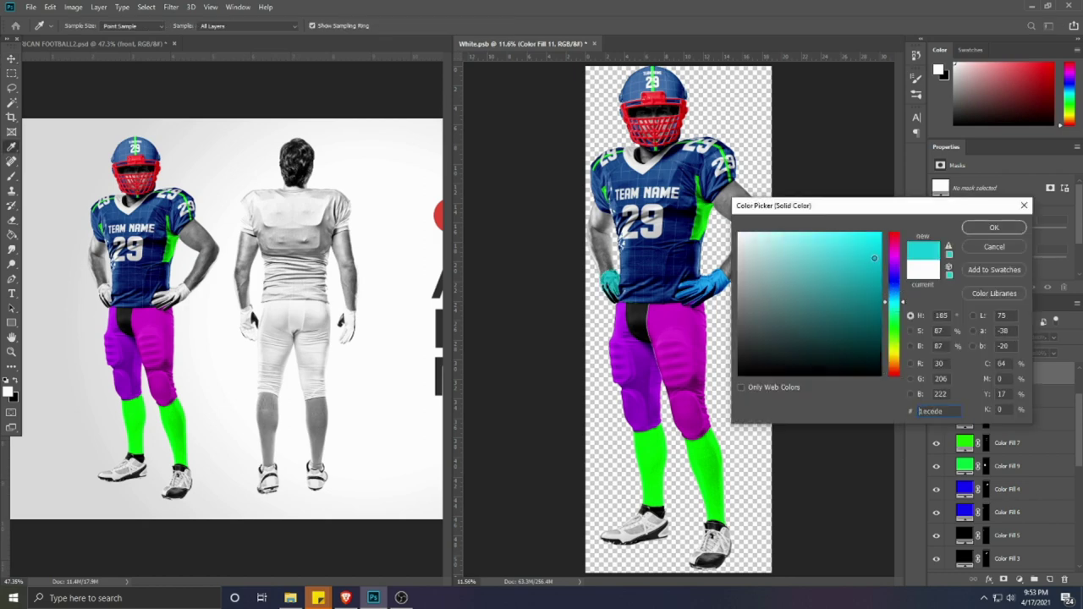
pyautogui.click(713, 284)
pyautogui.click(992, 228)
# Step: Save and close the front player's smart object document
pyautogui.hotkey('ctrl', 's')
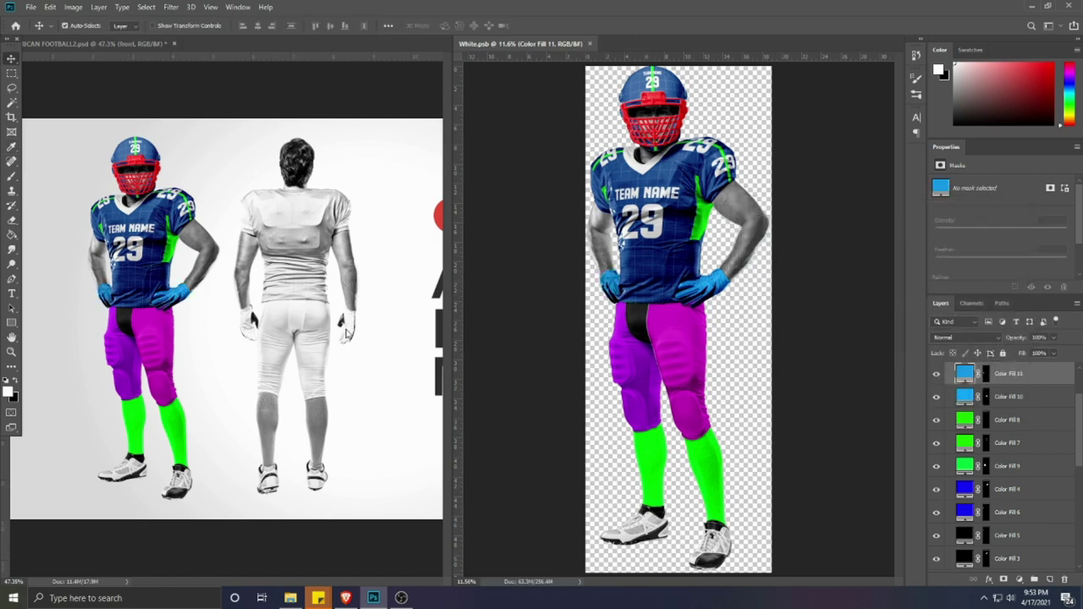
pyautogui.click(590, 44)
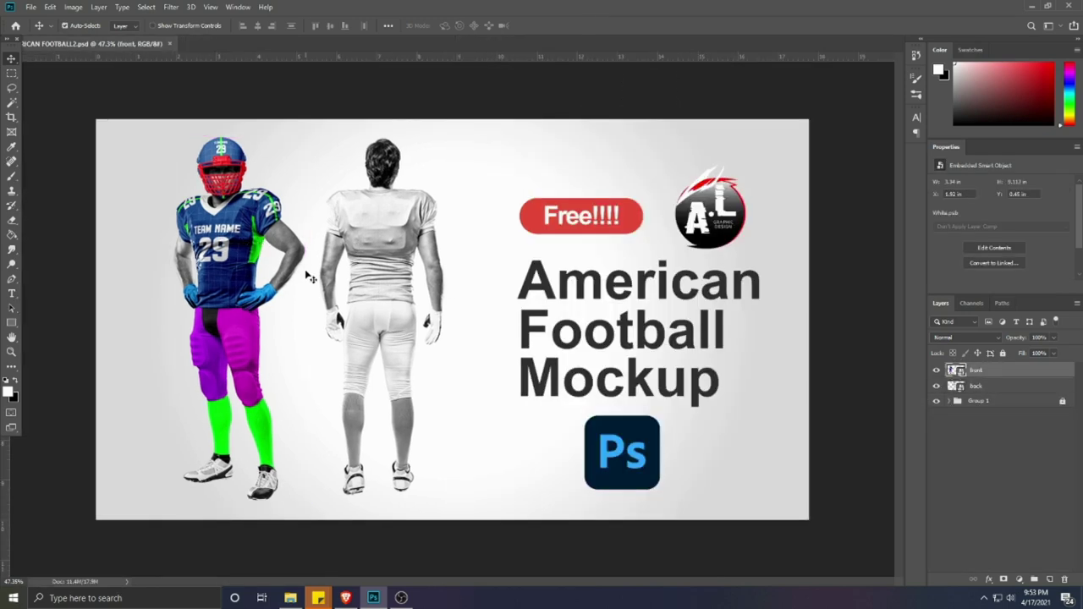
# Step: Open the back player's smart object contents and apply a Black & White adjustment to the White layer
pyautogui.click(396, 241)
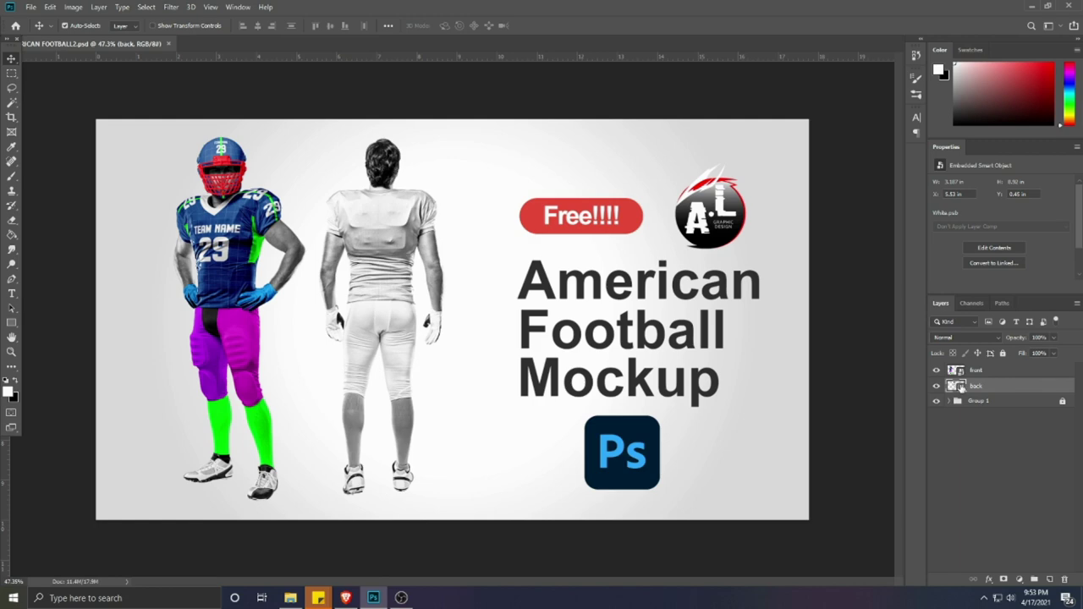
pyautogui.doubleClick(956, 386)
pyautogui.click(73, 7)
pyautogui.moveTo(97, 42)
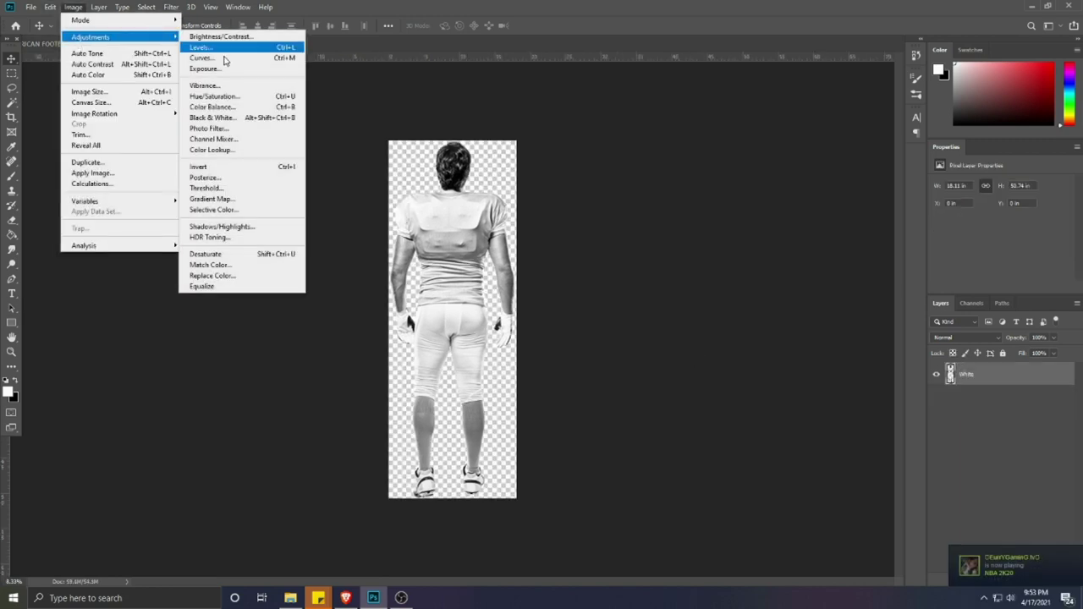
pyautogui.click(246, 118)
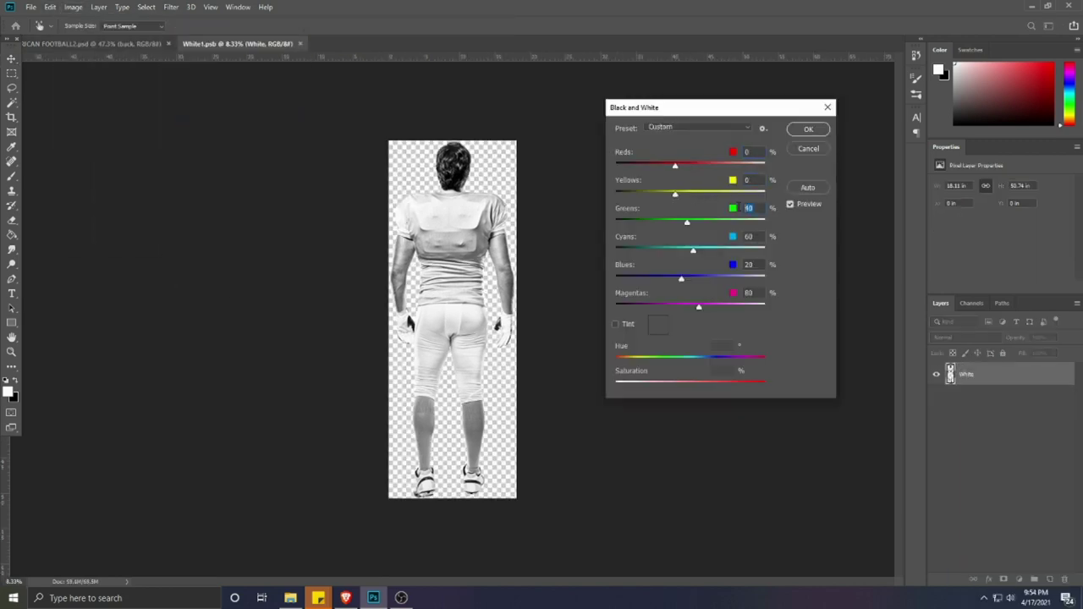
pyautogui.click(804, 130)
# Step: Duplicate the White layer twice and darken the topmost copy with two Brightness/Contrast passes, lowering brightness to -150
pyautogui.hotkey('ctrl', 'j')
pyautogui.hotkey('ctrl', 'j')
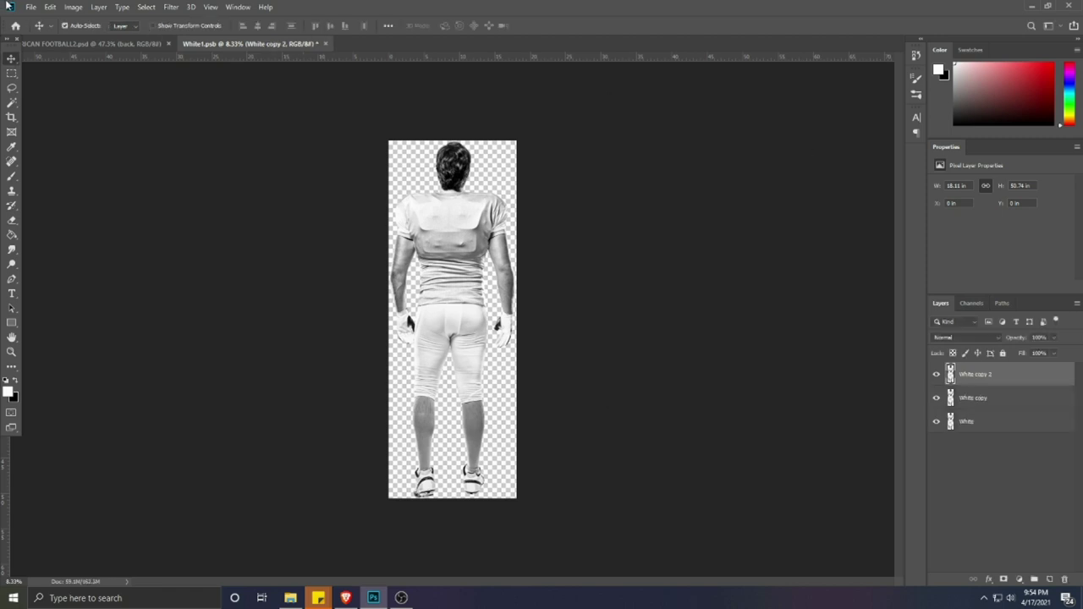
pyautogui.click(73, 7)
pyautogui.moveTo(77, 40)
pyautogui.click(240, 37)
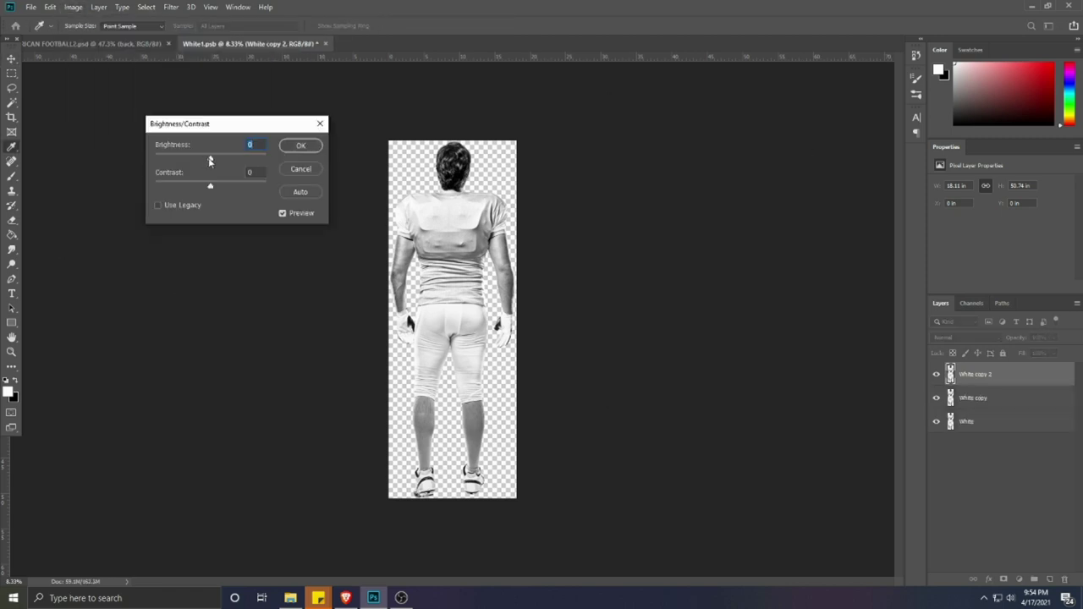
pyautogui.moveTo(210, 160); pyautogui.dragTo(158, 160)
pyautogui.click(300, 144)
pyautogui.click(74, 6)
pyautogui.click(220, 37)
pyautogui.write('-50')
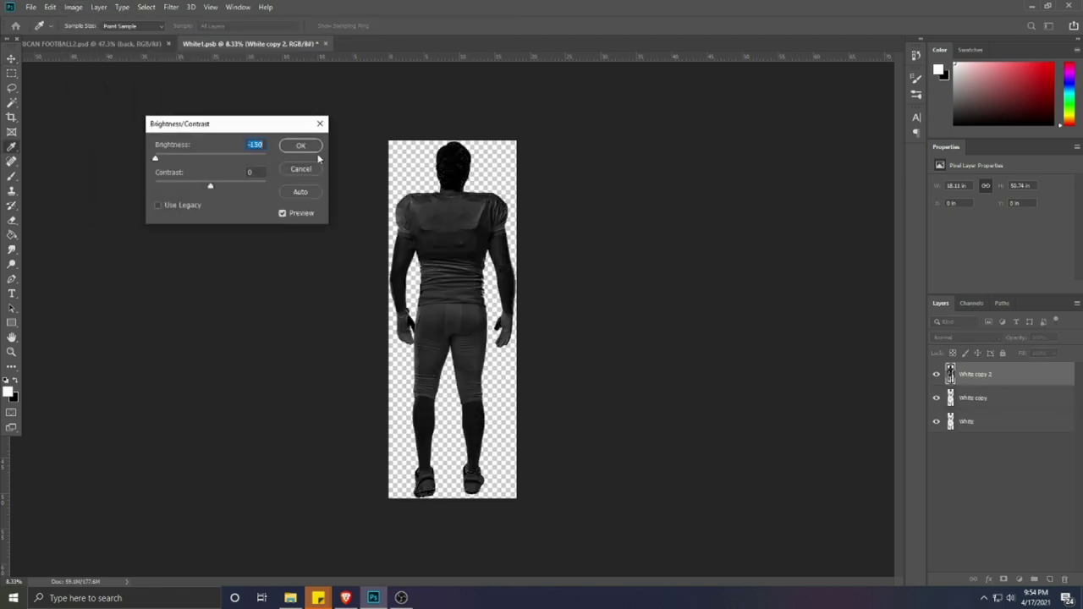
pyautogui.press('Return')
# Step: Apply Curves to White copy 2 with the black point input at 19, and set its blend mode to Screen
pyautogui.click(73, 7)
pyautogui.moveTo(154, 45)
pyautogui.click(203, 58)
pyautogui.moveTo(196, 331); pyautogui.dragTo(207, 332)
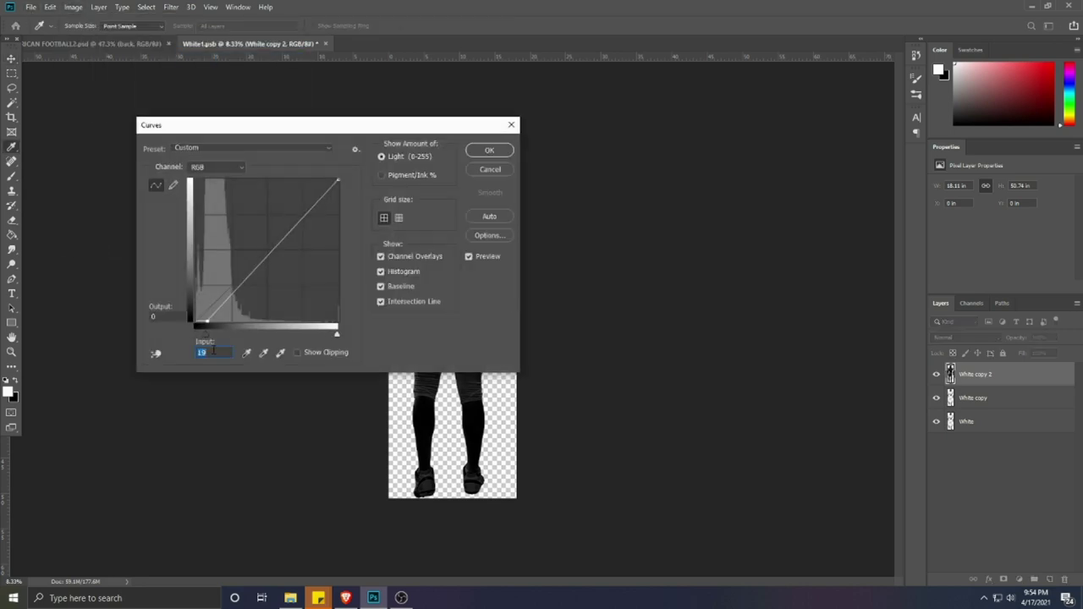
pyautogui.click(476, 150)
pyautogui.click(950, 338)
pyautogui.click(948, 399)
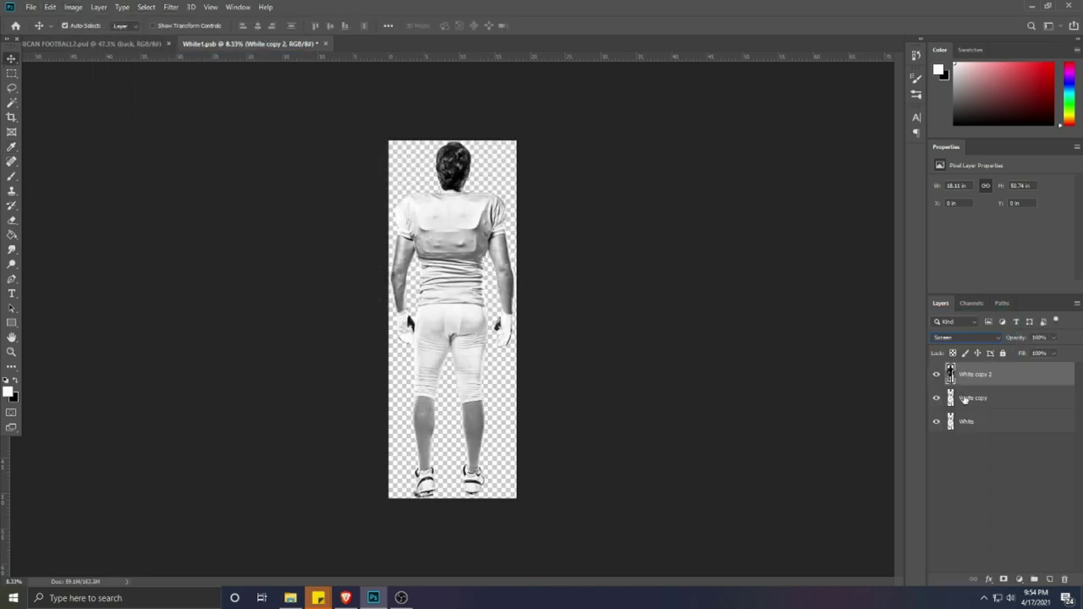
# Step: Give White copy a darkening blend mode and put both copies into one locked group
pyautogui.click(965, 398)
pyautogui.click(955, 338)
pyautogui.click(948, 365)
pyautogui.keyDown('ctrl'); pyautogui.click(974, 379); pyautogui.keyUp('ctrl')
pyautogui.hotkey('ctrl', 'g')
pyautogui.click(973, 389)
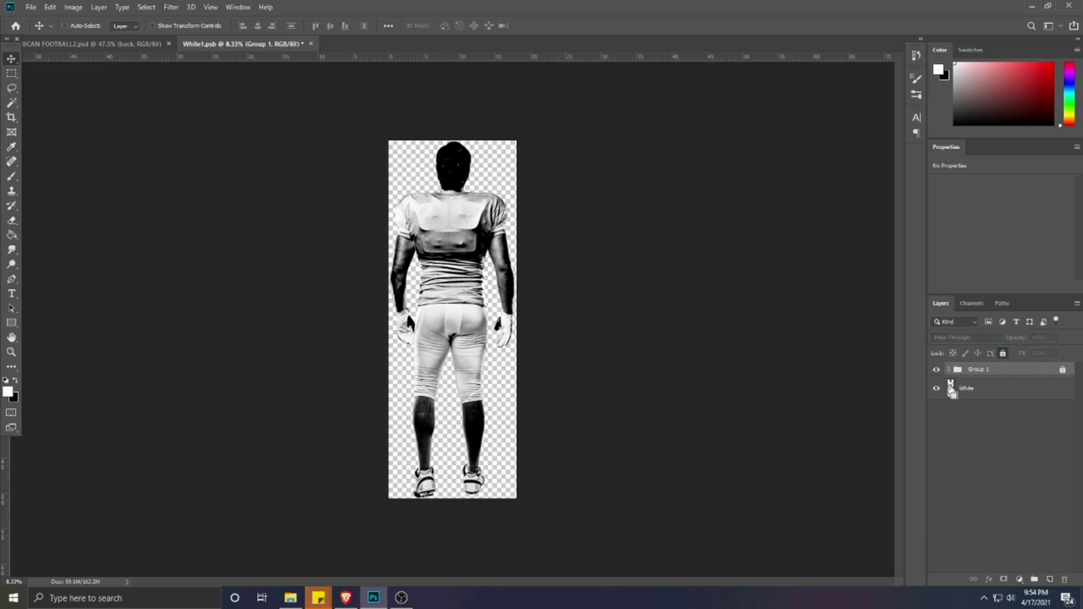
# Step: Add a red solid color fill layer masked to the back player's outline, between the White layer and the group
pyautogui.keyDown('ctrl'); pyautogui.click(949, 389); pyautogui.keyUp('ctrl')
pyautogui.click(1020, 580)
pyautogui.click(1006, 381)
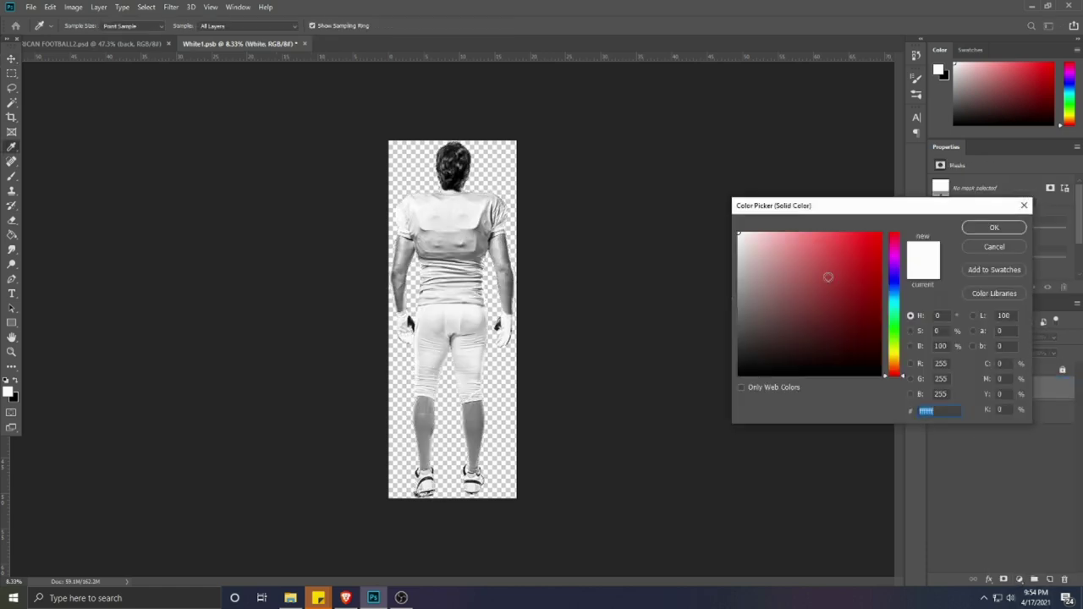
pyautogui.click(880, 248)
pyautogui.click(994, 228)
# Step: Open the front player's smart object and arrange it side by side with the back player's document for reference
pyautogui.click(92, 43)
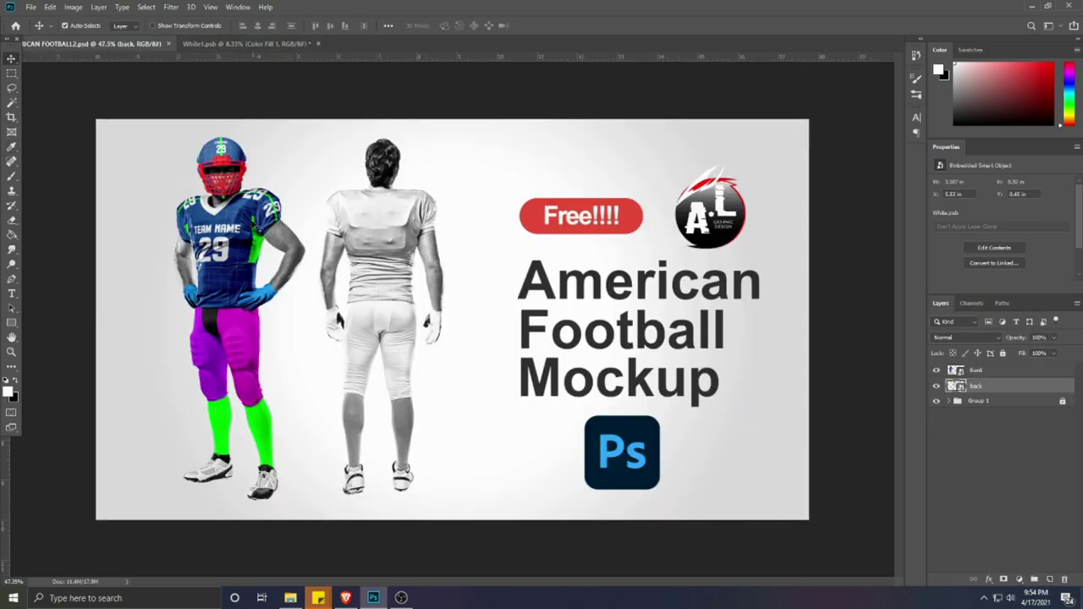
pyautogui.doubleClick(961, 370)
pyautogui.click(248, 44)
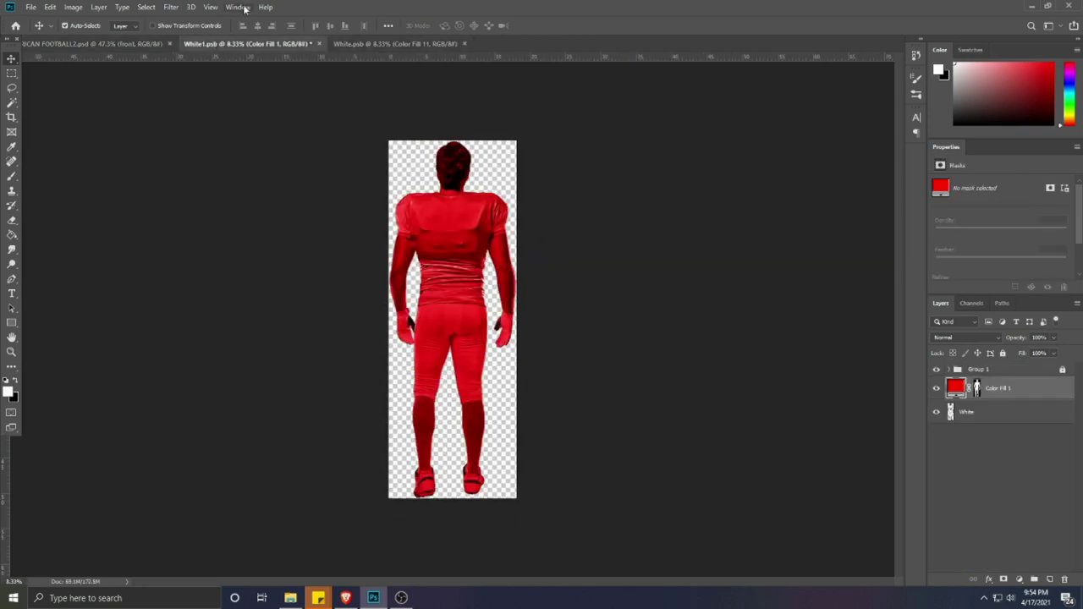
pyautogui.click(239, 8)
pyautogui.moveTo(247, 20)
pyautogui.click(381, 52)
pyautogui.hotkey('ctrl', '+')
# Step: Trace the back player's collar band with the Pen tool and convert the path to a selection on the White layer
pyautogui.click(980, 413)
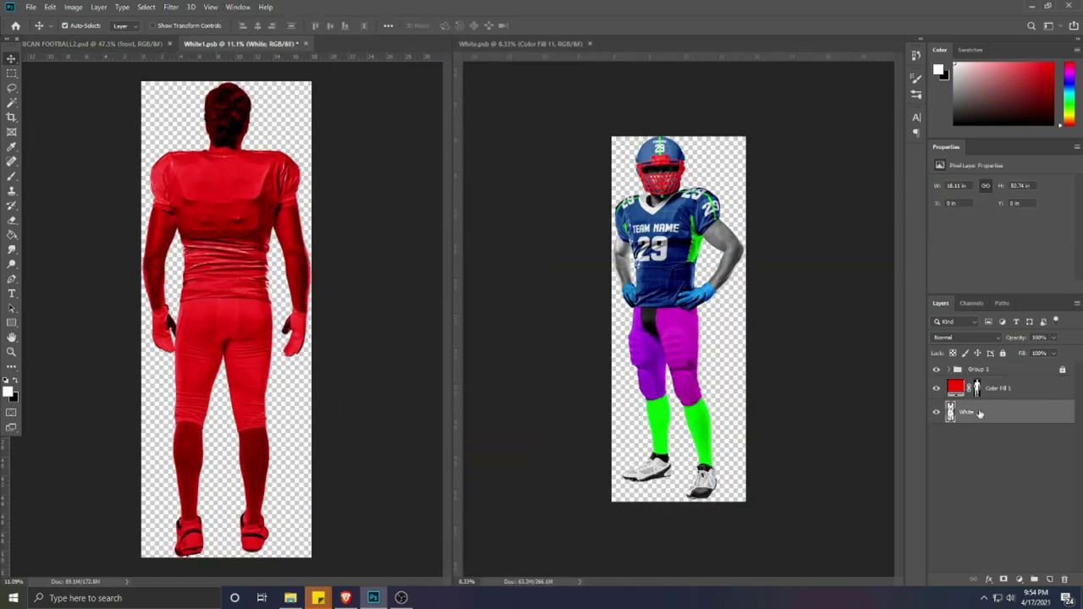
pyautogui.click(11, 280)
pyautogui.scroll(8, 169, 133)
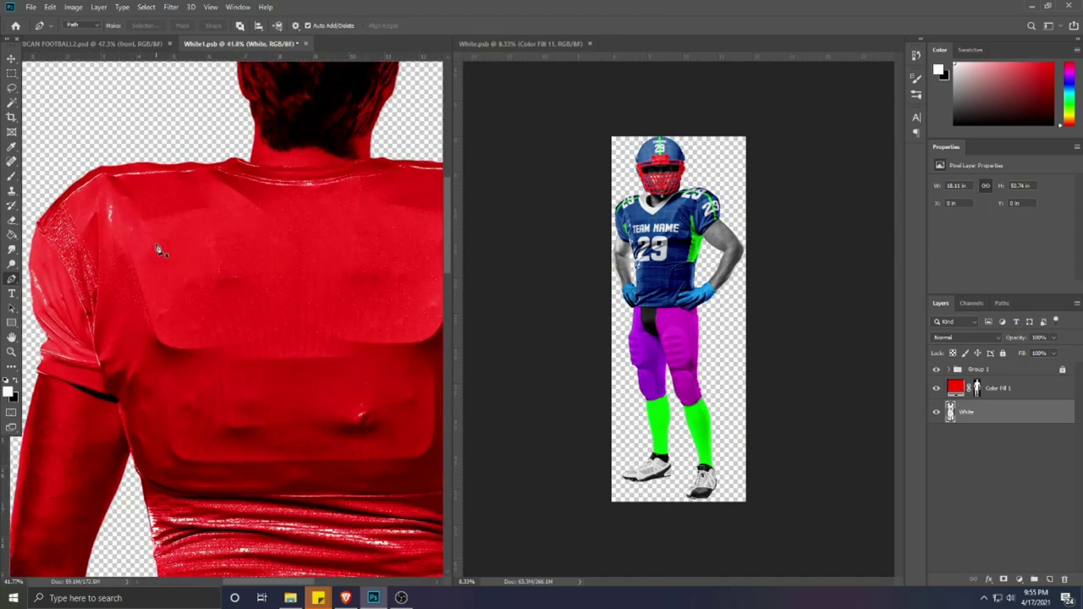
pyautogui.moveTo(227, 237); pyautogui.dragTo(242, 309)
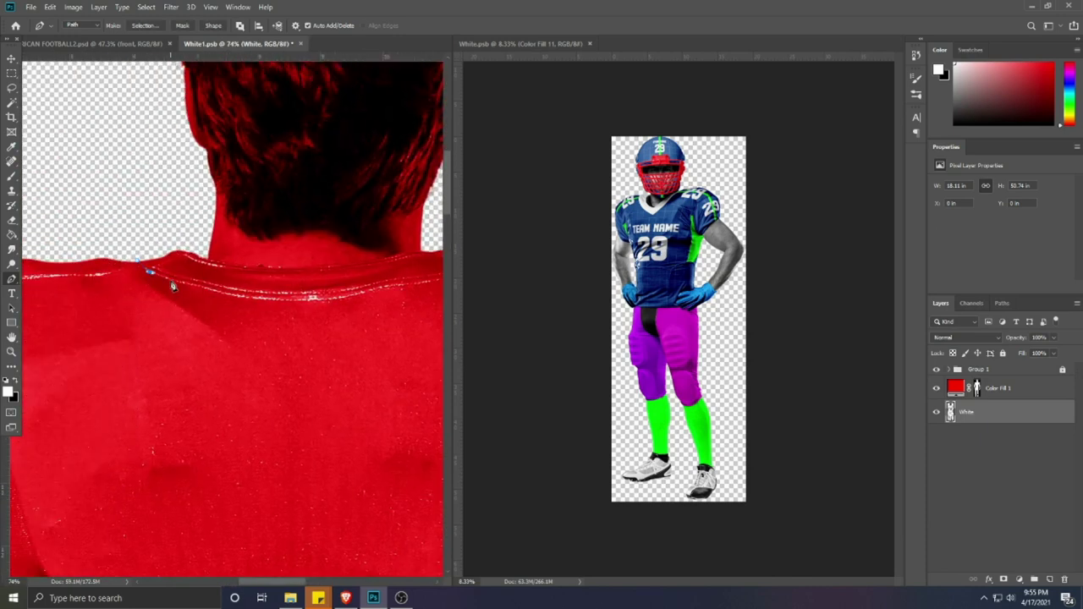
pyautogui.click(203, 289)
pyautogui.hscroll(1, 203, 289)
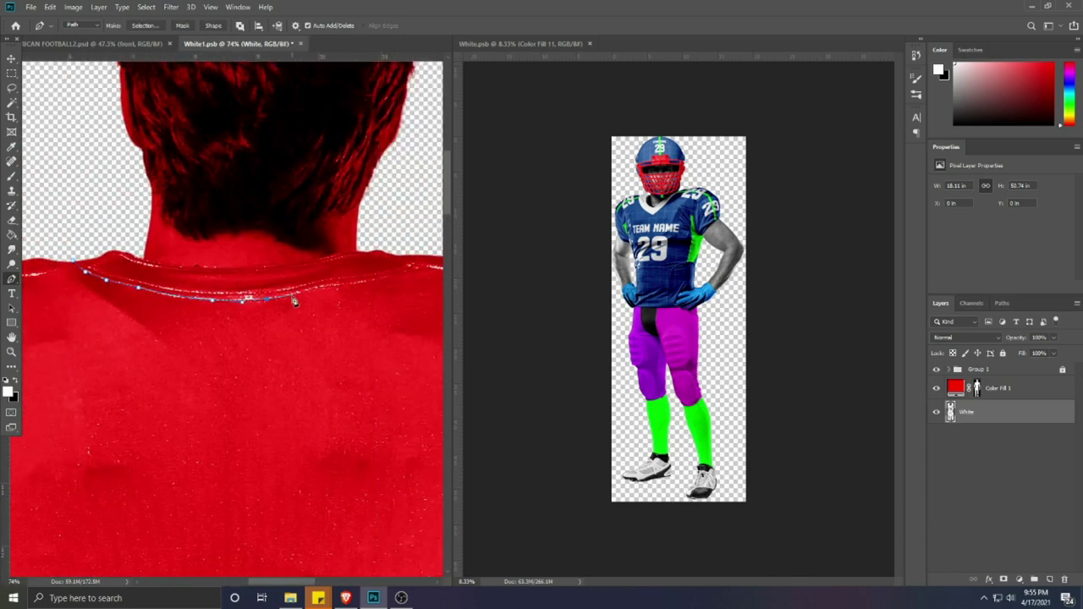
pyautogui.click(295, 302)
pyautogui.hscroll(3, 271, 303)
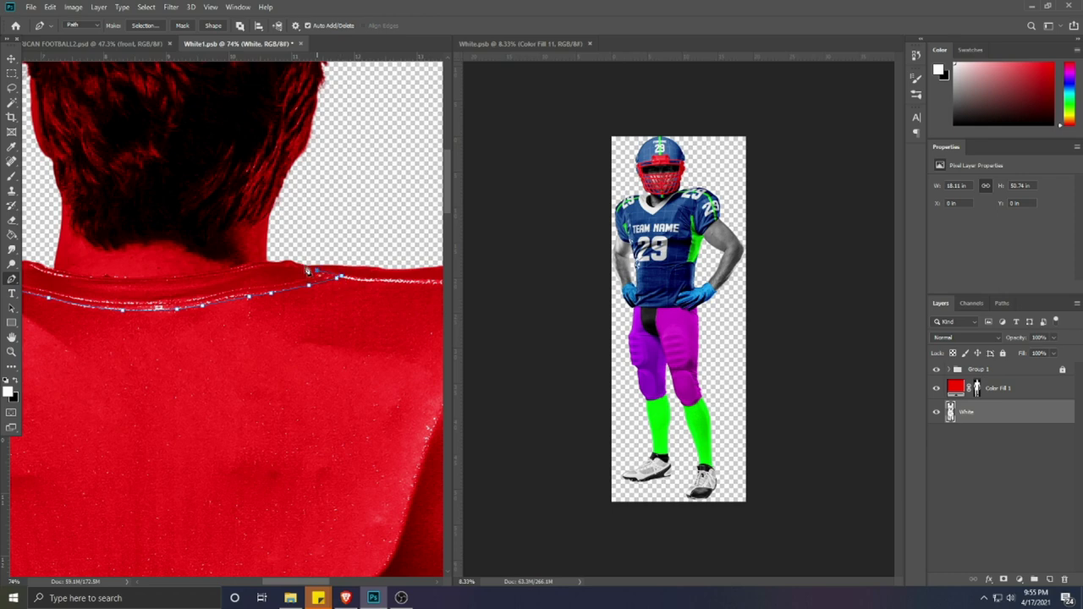
pyautogui.hscroll(-2, 313, 269)
pyautogui.hscroll(-2, 310, 288)
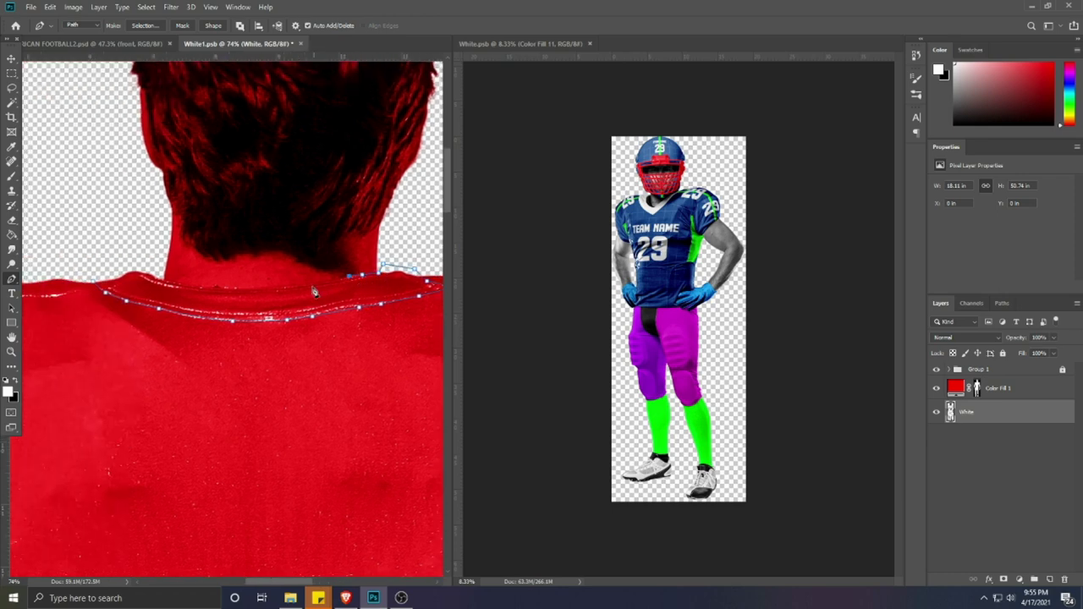
pyautogui.hscroll(-2, 279, 292)
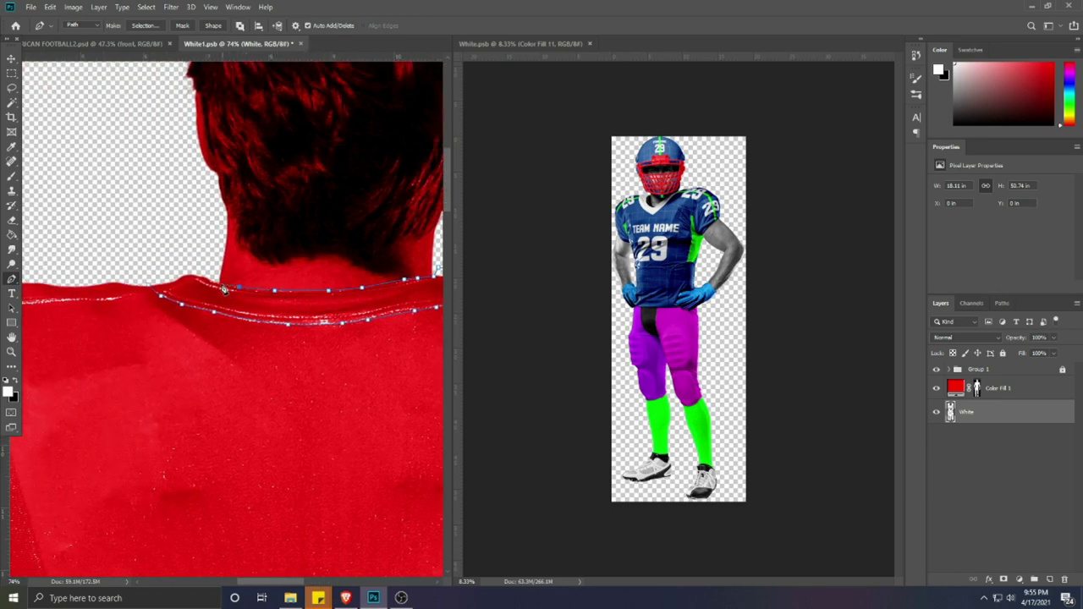
pyautogui.click(144, 279)
pyautogui.hotkey('ctrl', 'Return')
# Step: Subtract the transparent area outside the jersey from the collar selection with the Magic Wand tool
pyautogui.scroll(-2, 225, 301)
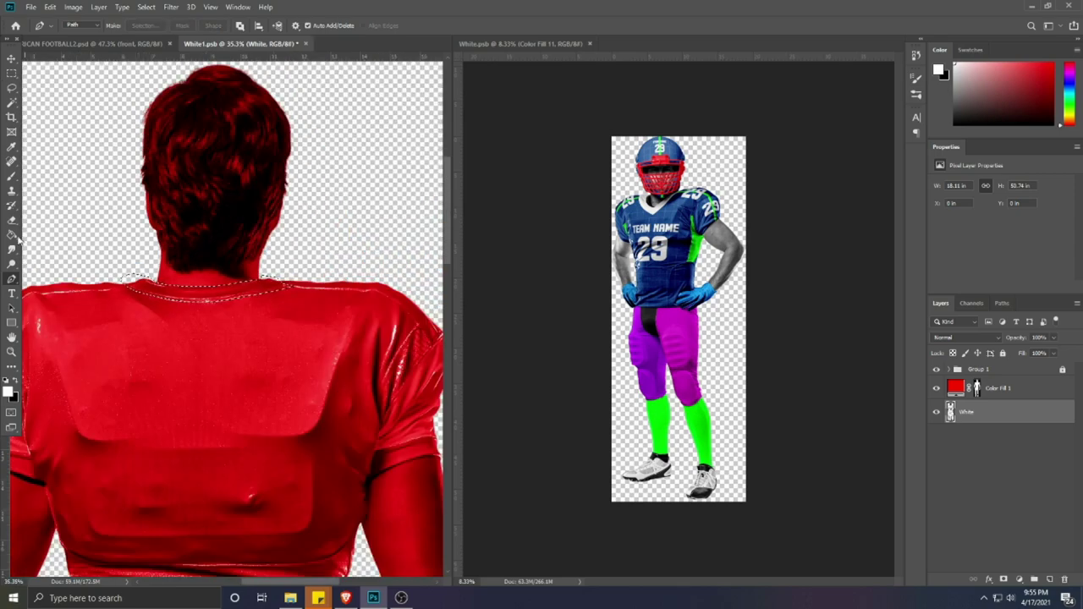
pyautogui.press('w')
pyautogui.scroll(3, 226, 301)
pyautogui.moveTo(225, 302); pyautogui.dragTo(82, 329)
pyautogui.keyDown('alt'); pyautogui.click(294, 297); pyautogui.keyUp('alt')
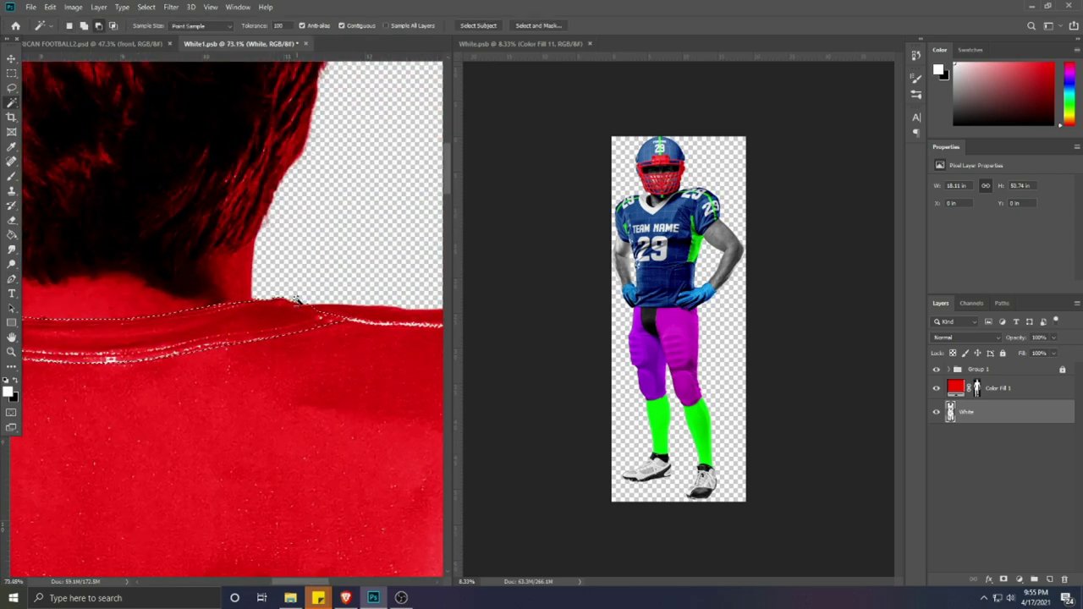
# Step: Add a white solid color fill layer to the selected collar
pyautogui.scroll(-5, 296, 299)
pyautogui.click(1019, 579)
pyautogui.click(998, 380)
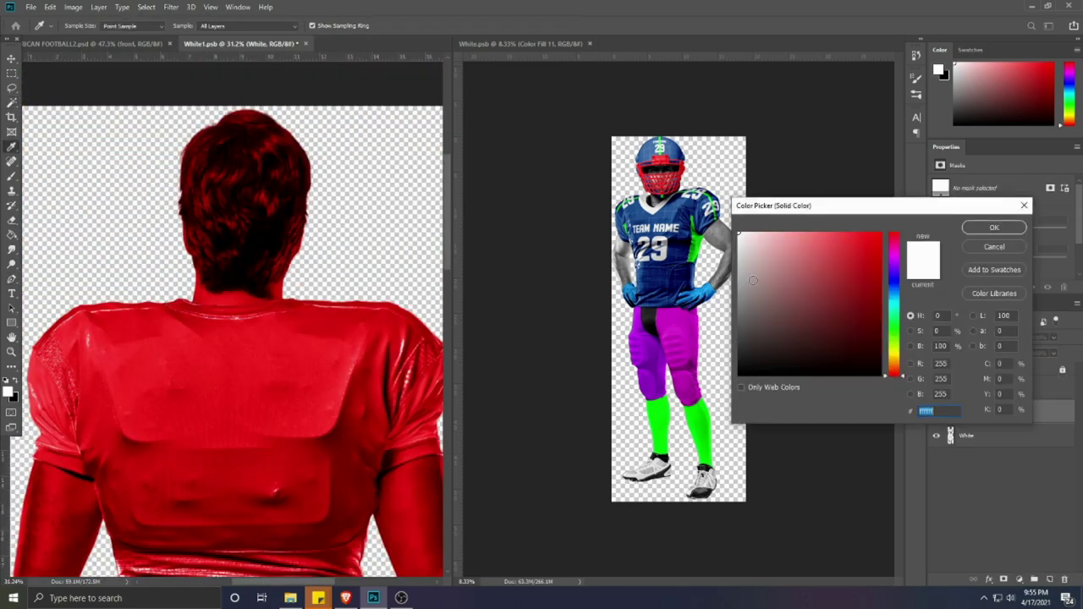
pyautogui.click(992, 227)
# Step: Trace the right shoulder strip from collar to sleeve with the Pen tool and select it, trimmed to the jersey's edge
pyautogui.scroll(-2, 200, 359)
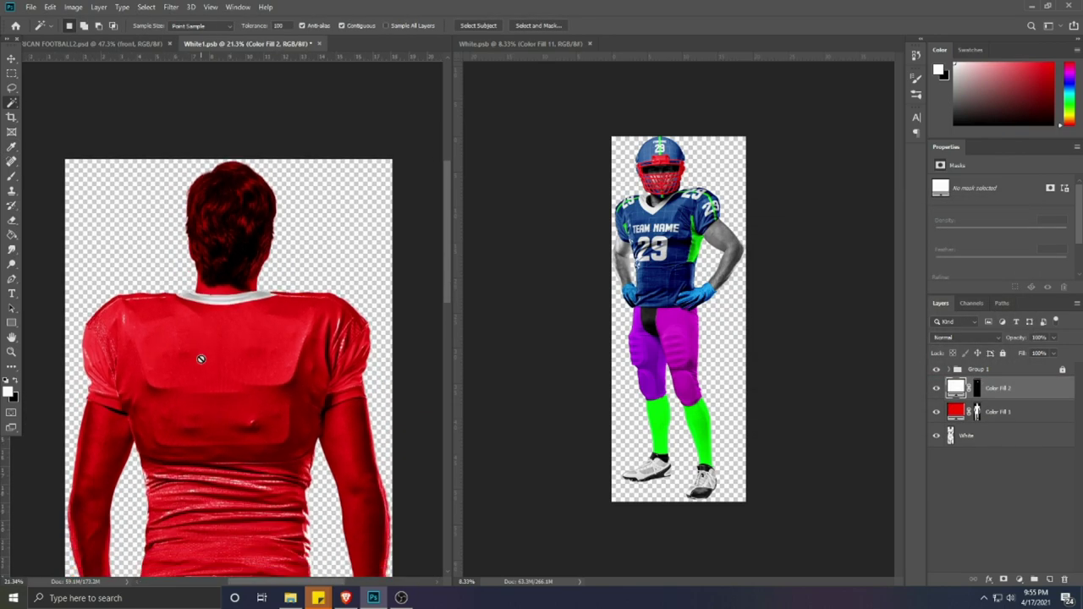
pyautogui.press('p')
pyautogui.scroll(3, 357, 357)
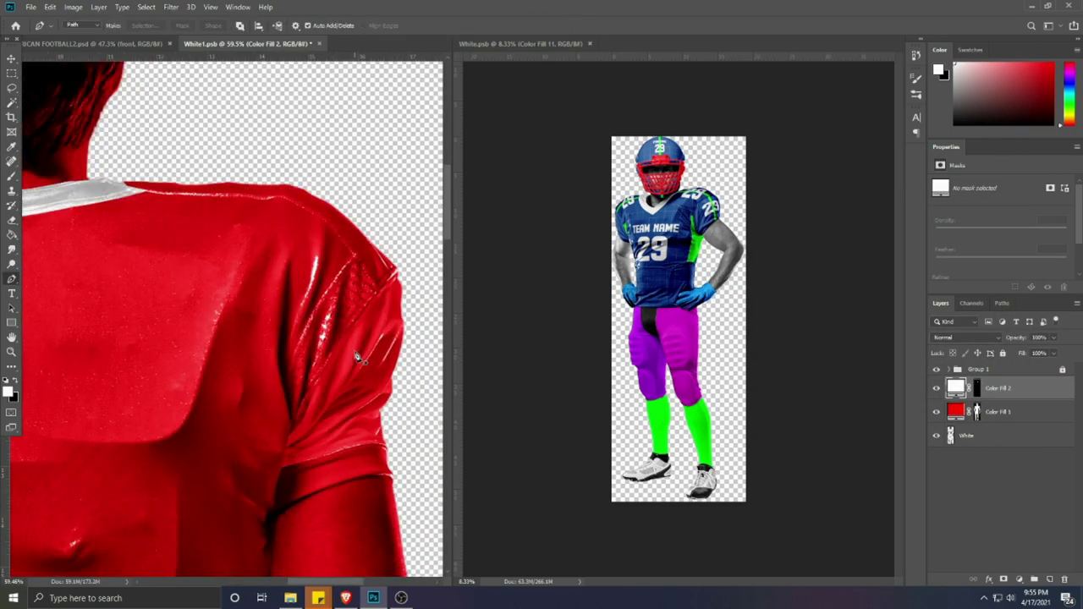
pyautogui.click(148, 192)
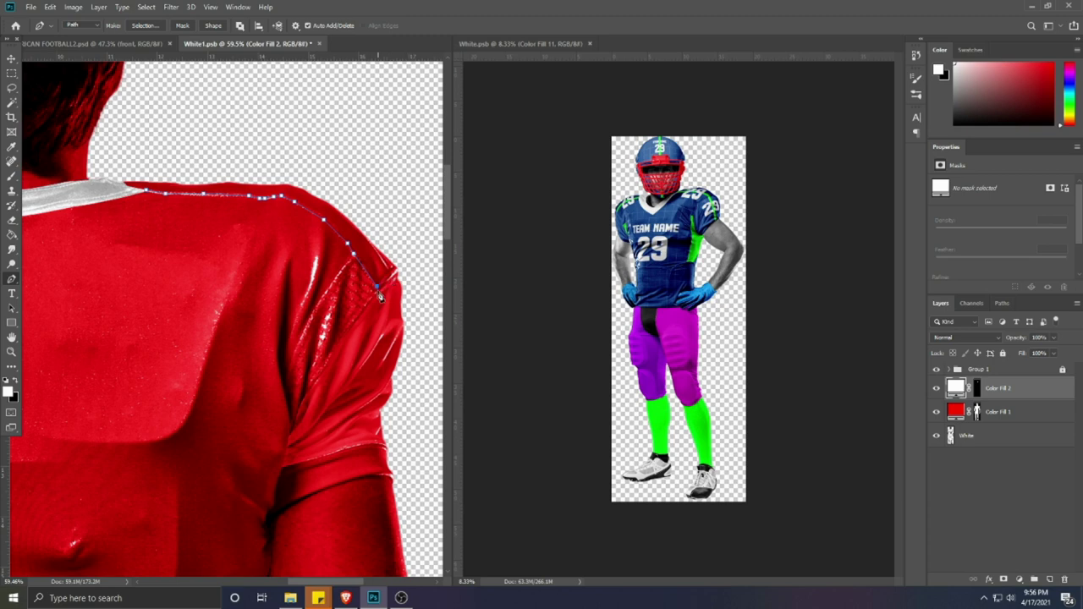
pyautogui.click(230, 167)
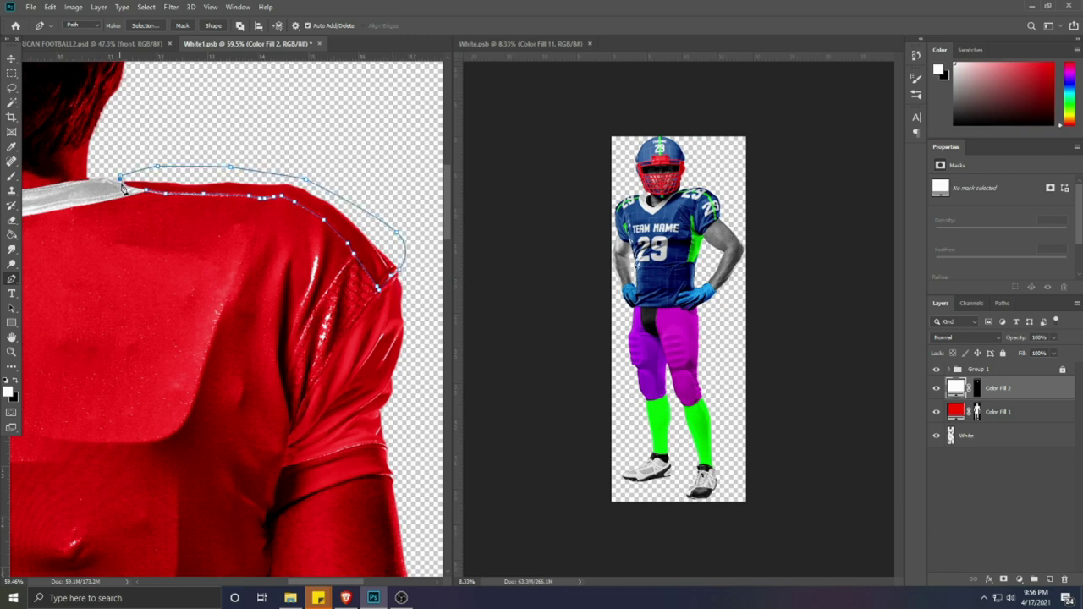
pyautogui.hotkey('ctrl', 'Return')
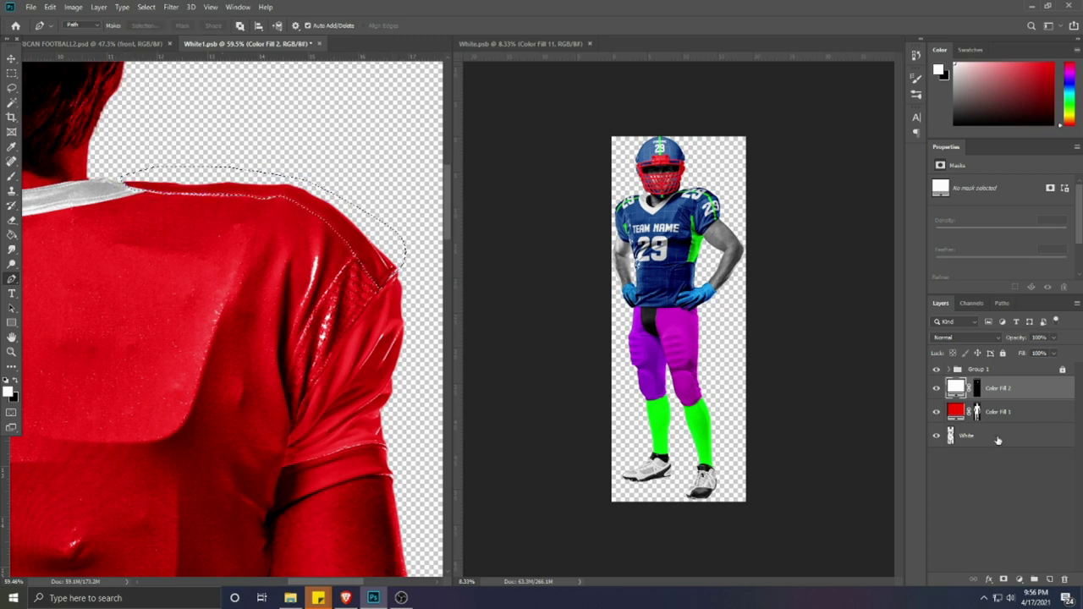
pyautogui.click(999, 439)
pyautogui.click(10, 105)
# Step: Fill the shoulder strip with a solid color layer in green 00ff06 sampled from the front jersey, stacked above the red fill
pyautogui.click(1018, 580)
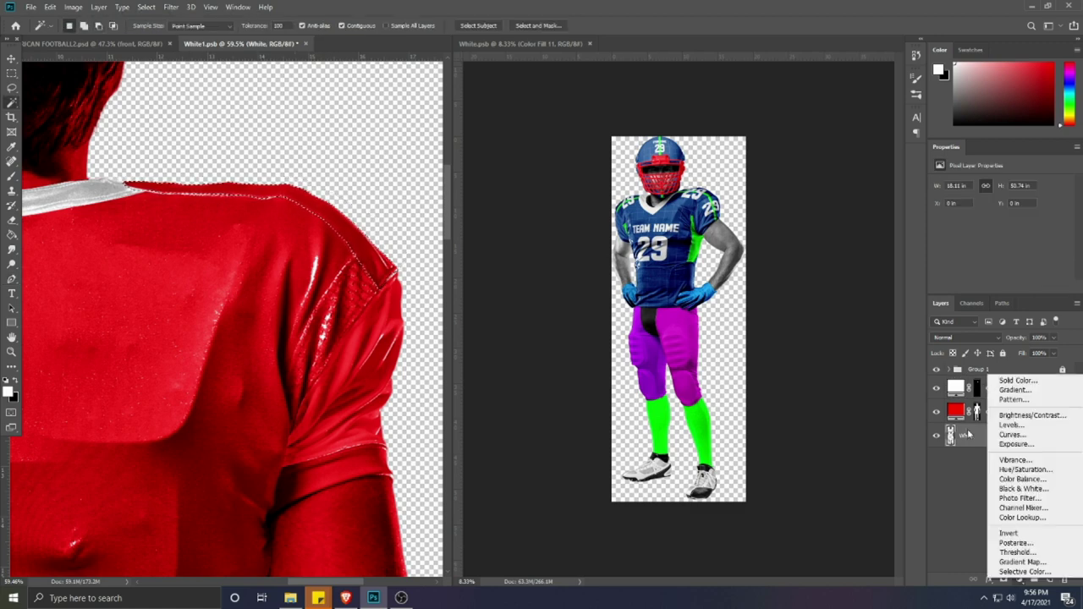
pyautogui.click(952, 382)
pyautogui.click(696, 247)
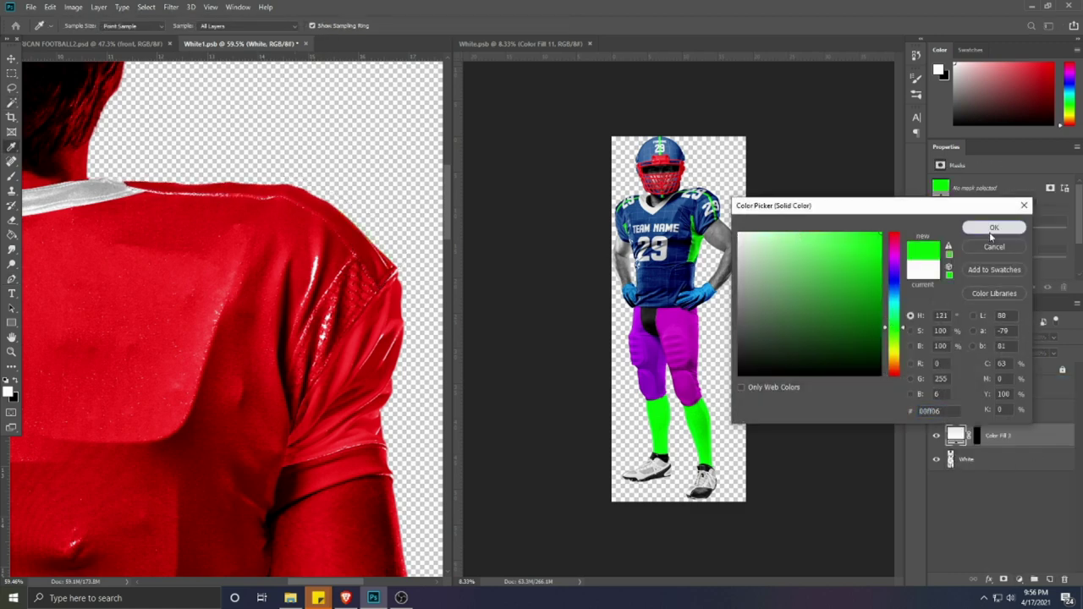
pyautogui.click(993, 233)
pyautogui.moveTo(1017, 439); pyautogui.dragTo(1003, 398)
# Step: Recolor the right shoulder strip's fill, Color Fill 3, to black
pyautogui.scroll(-4, 225, 280)
pyautogui.scroll(2, 225, 282)
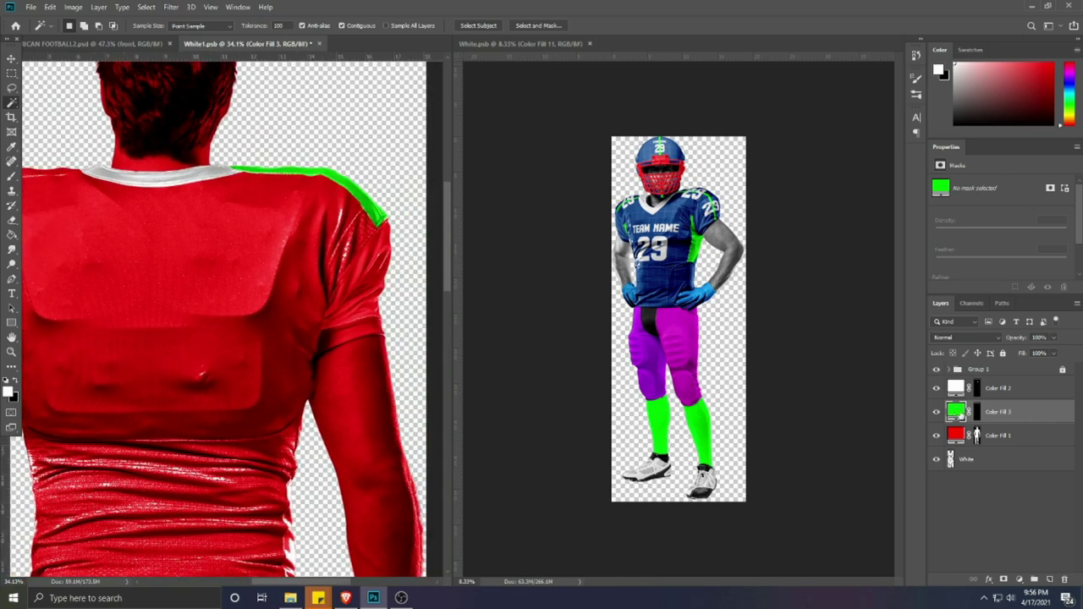
pyautogui.doubleClick(955, 411)
pyautogui.click(739, 375)
pyautogui.click(994, 227)
# Step: Trace the left shoulder strip from collar to sleeve with the Pen tool, looping the path outside the jersey's edge
pyautogui.scroll(-3, 218, 223)
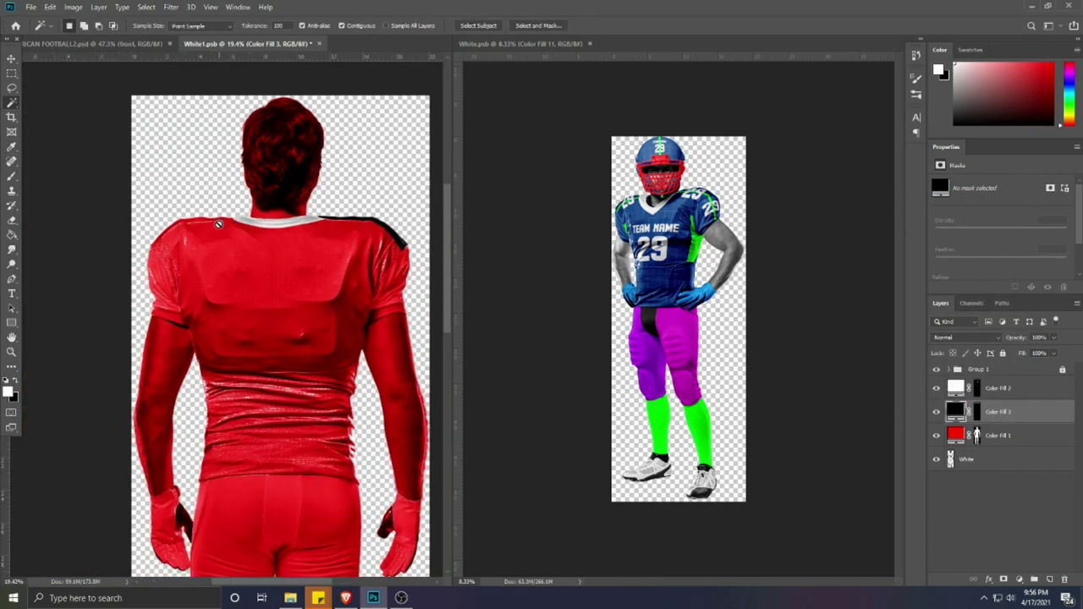
pyautogui.scroll(4, 165, 279)
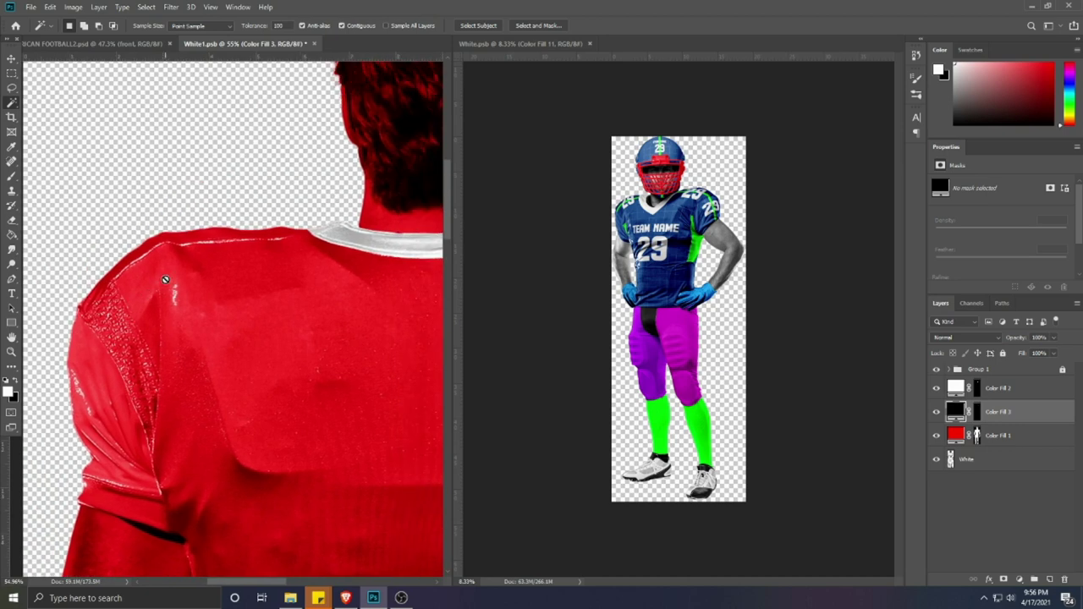
pyautogui.scroll(-3, 165, 279)
pyautogui.scroll(3, 392, 327)
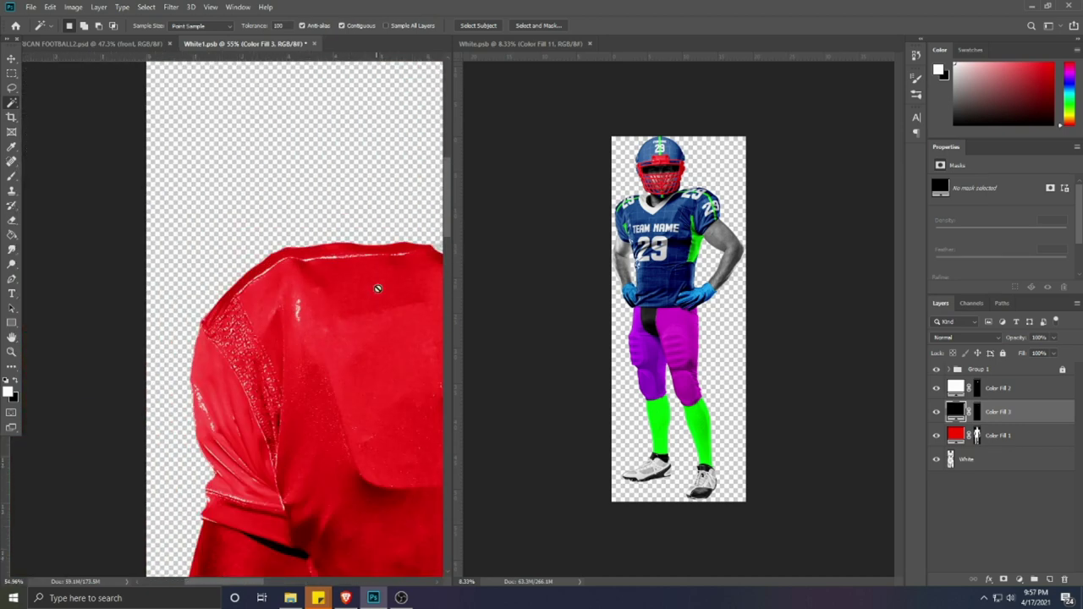
pyautogui.click(11, 278)
pyautogui.click(292, 247)
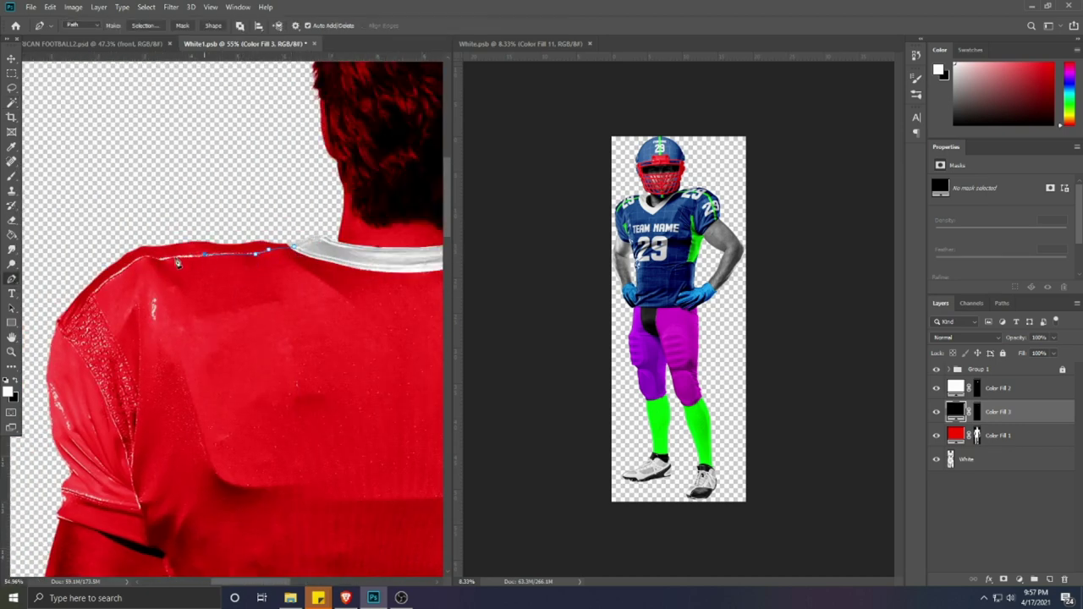
pyautogui.click(138, 259)
pyautogui.moveTo(136, 260); pyautogui.dragTo(226, 250)
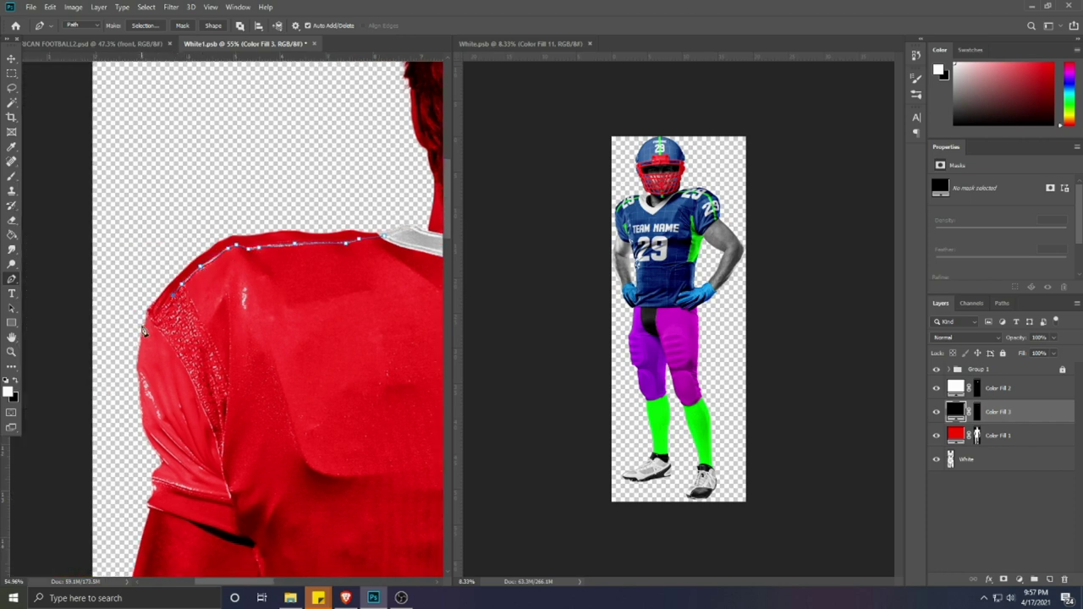
pyautogui.click(140, 276)
pyautogui.click(258, 219)
pyautogui.click(318, 215)
pyautogui.click(380, 219)
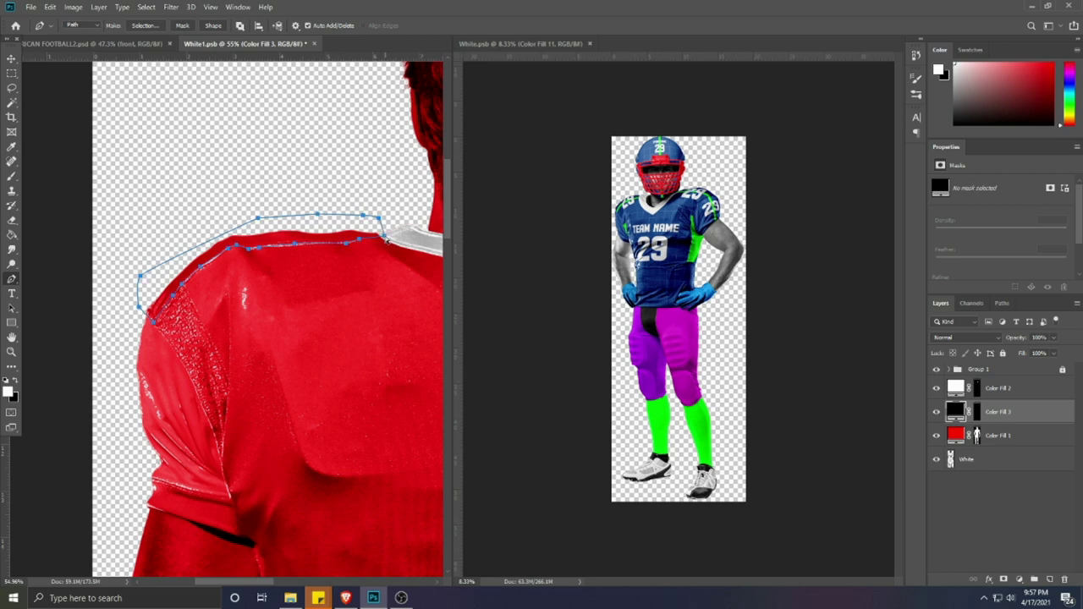
# Step: Select the traced left shoulder strip, trimmed to the jersey's edge, and fill it with a black solid color layer above the red fill
pyautogui.hotkey('ctrl', 'Return')
pyautogui.press('w')
pyautogui.click(967, 459)
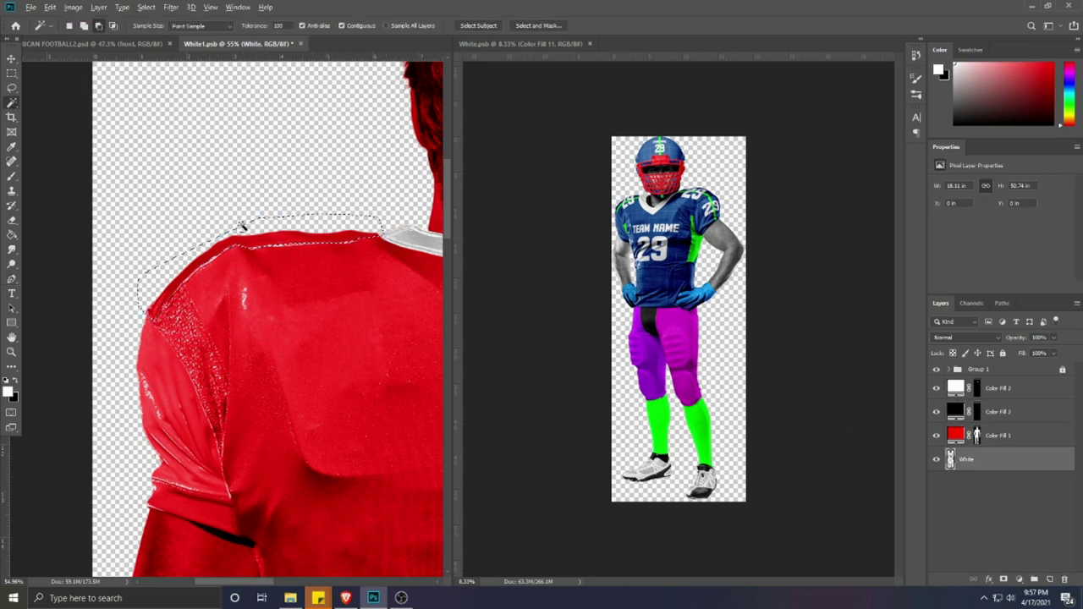
pyautogui.click(1018, 579)
pyautogui.click(1007, 379)
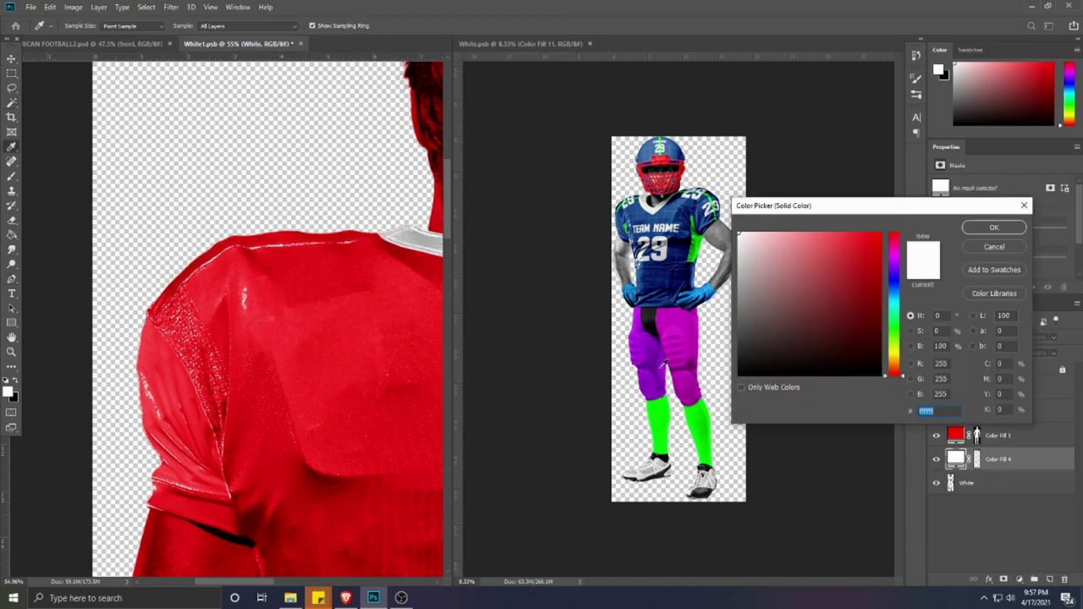
pyautogui.click(975, 229)
pyautogui.hotkey('ctrl', ']')
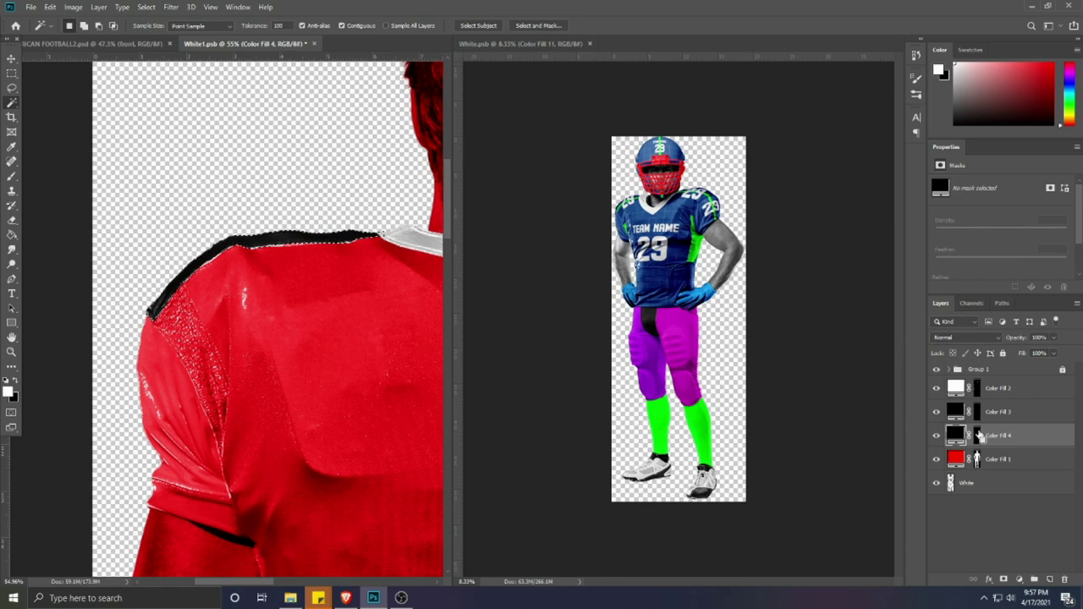
pyautogui.click(978, 435)
# Step: Trace the perforated panel on the left sleeve, below the black shoulder strip, with the Pen tool
pyautogui.scroll(-4, 322, 322)
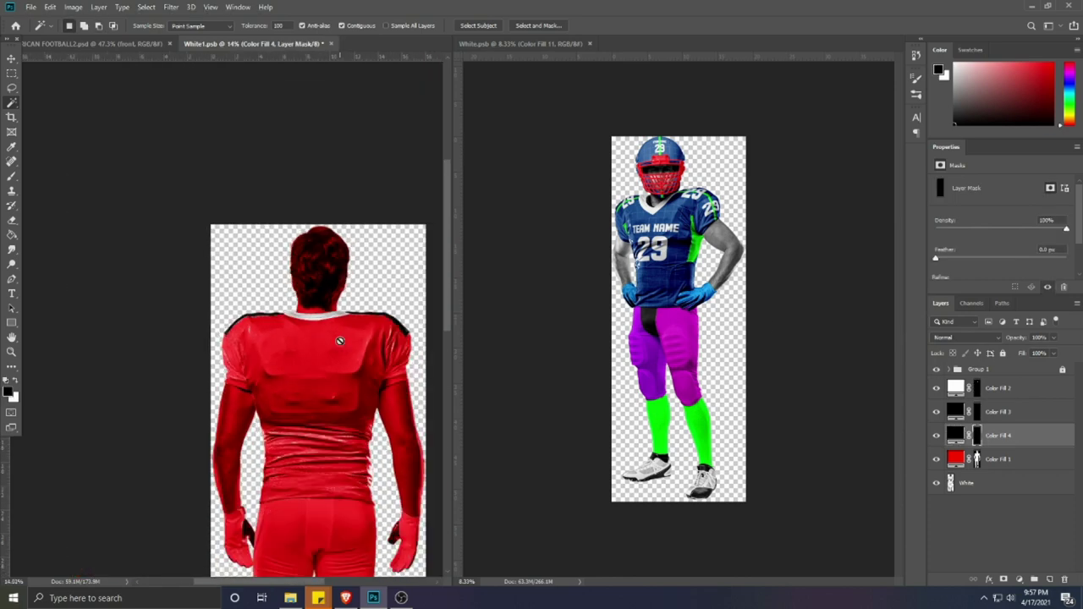
pyautogui.scroll(2, 228, 411)
pyautogui.press('v')
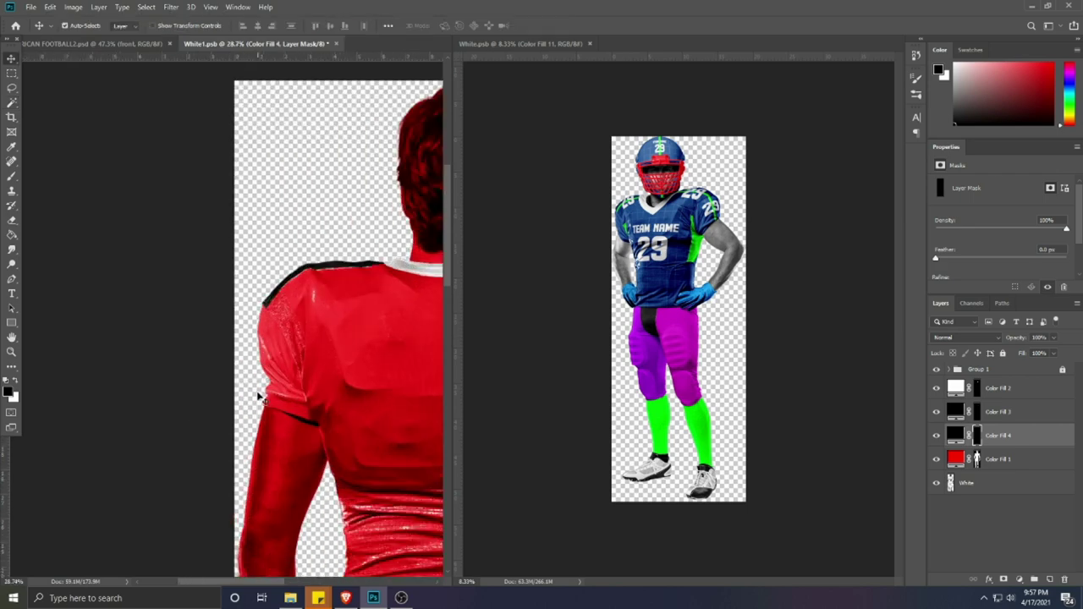
pyautogui.moveTo(362, 459); pyautogui.dragTo(254, 346)
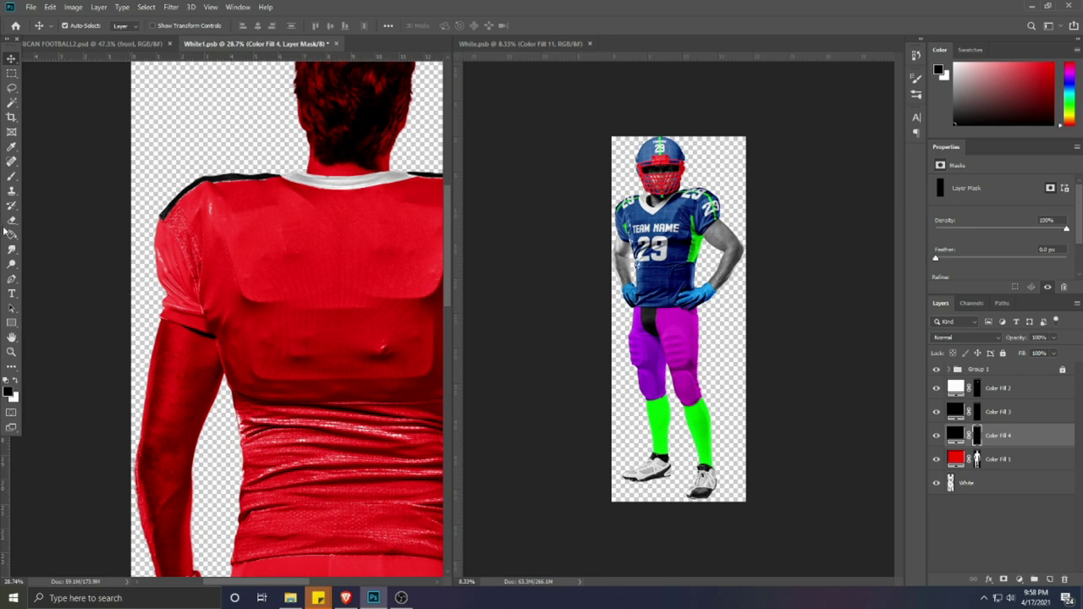
pyautogui.click(11, 278)
pyautogui.scroll(2, 191, 203)
pyautogui.scroll(1, 171, 197)
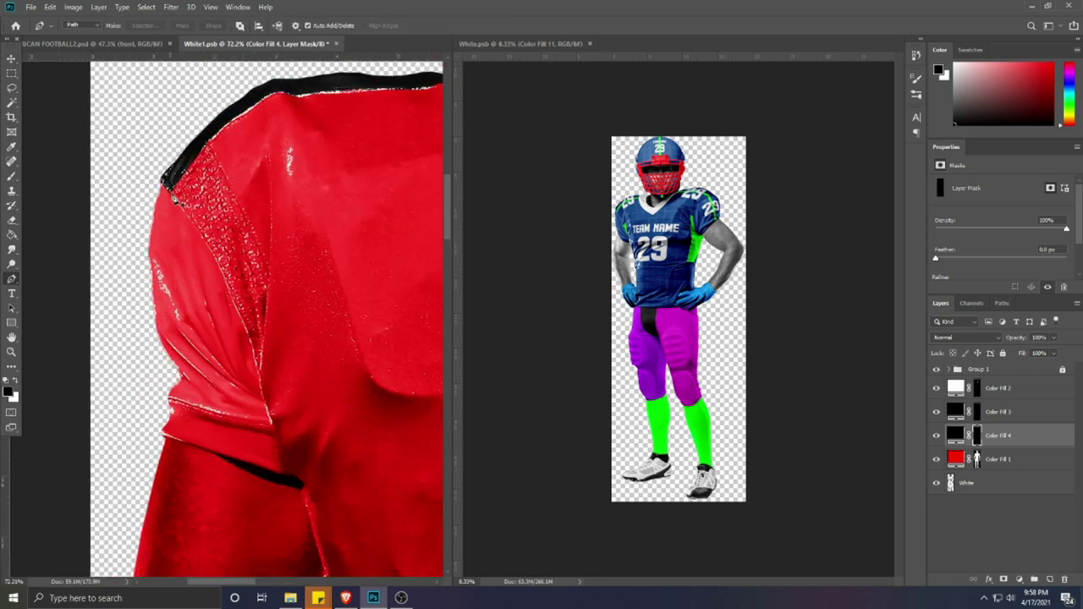
pyautogui.click(169, 193)
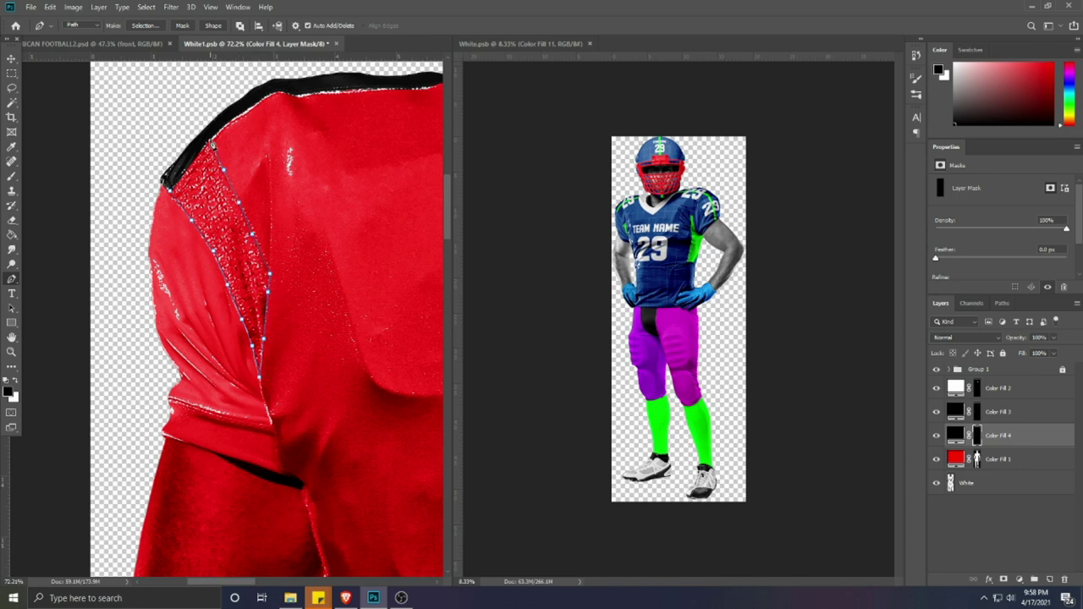
# Step: Trace the matching perforated panel on the right sleeve up to the black shoulder strip
pyautogui.scroll(-3, 172, 195)
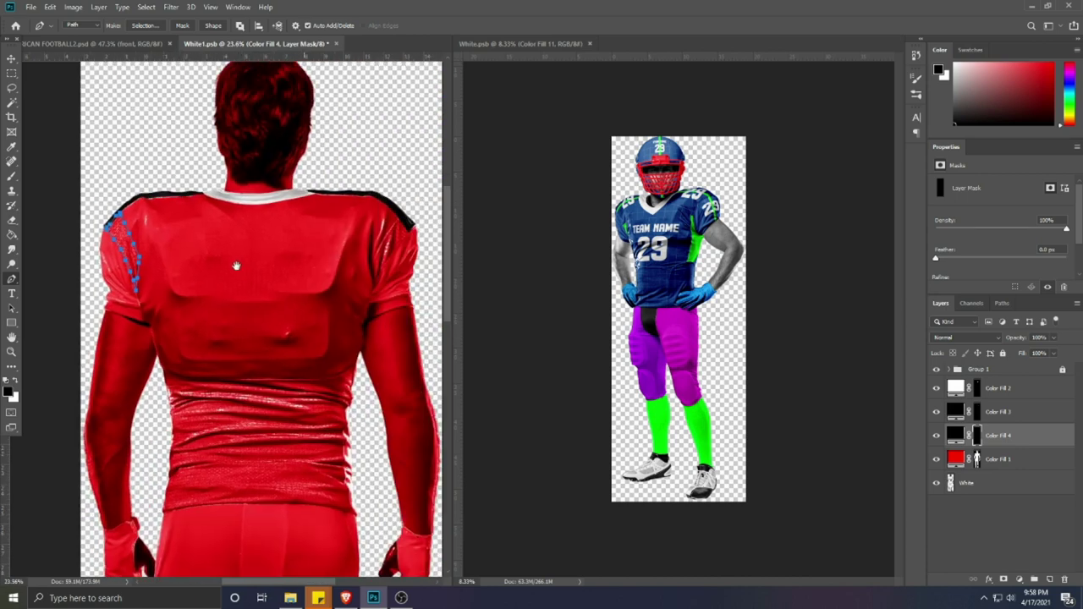
pyautogui.scroll(5, 235, 254)
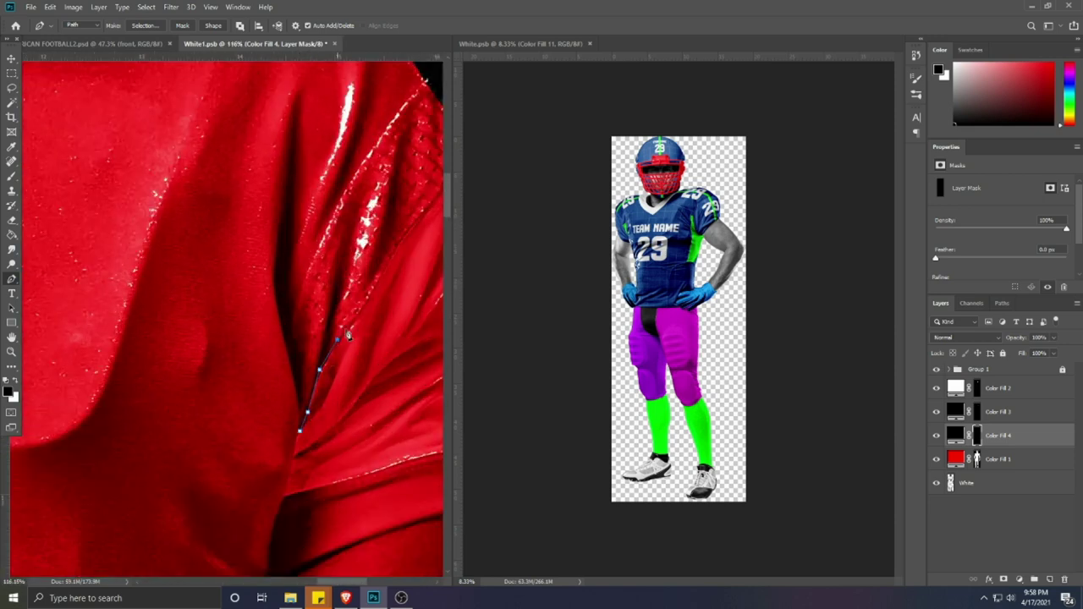
pyautogui.moveTo(347, 335); pyautogui.dragTo(294, 405)
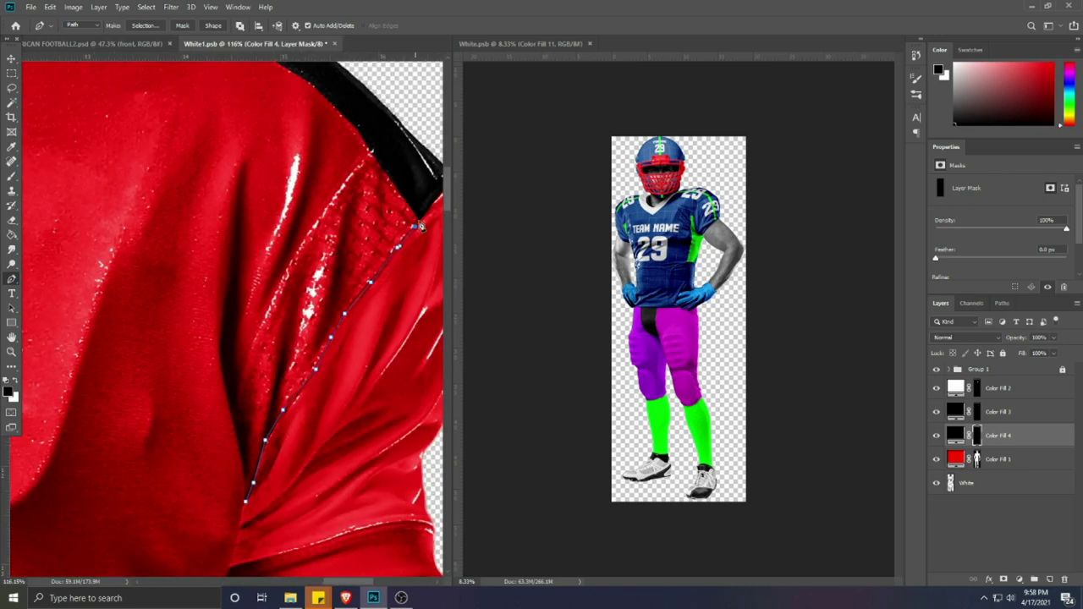
pyautogui.moveTo(422, 214); pyautogui.dragTo(370, 150)
pyautogui.hotkey('ctrl', '0')
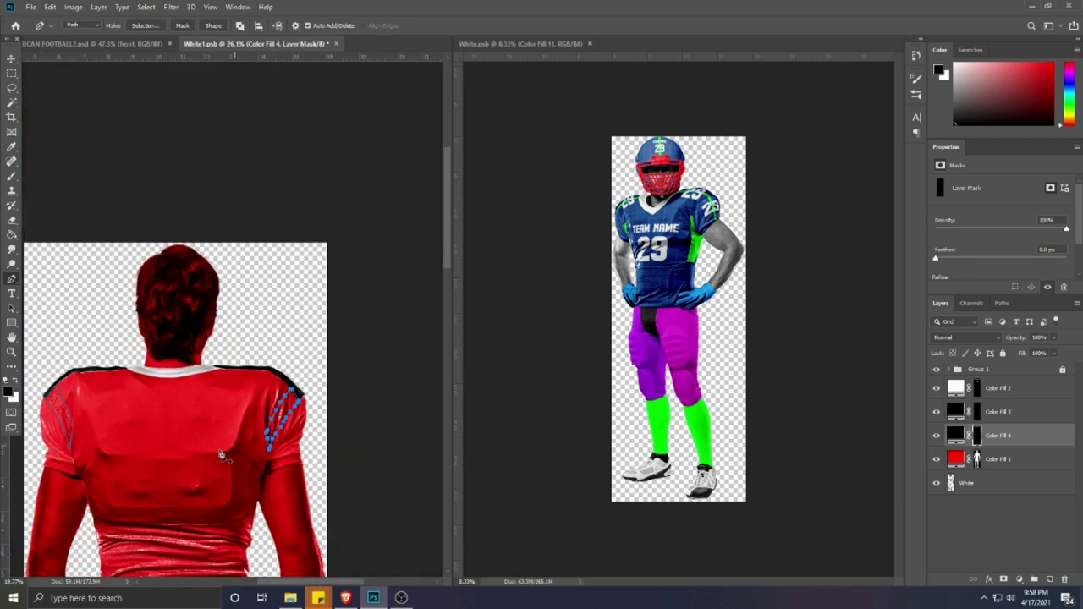
# Step: Fill both traced sleeve panels with a solid color layer in green sampled from the front player's sock
pyautogui.click(1018, 580)
pyautogui.click(1018, 379)
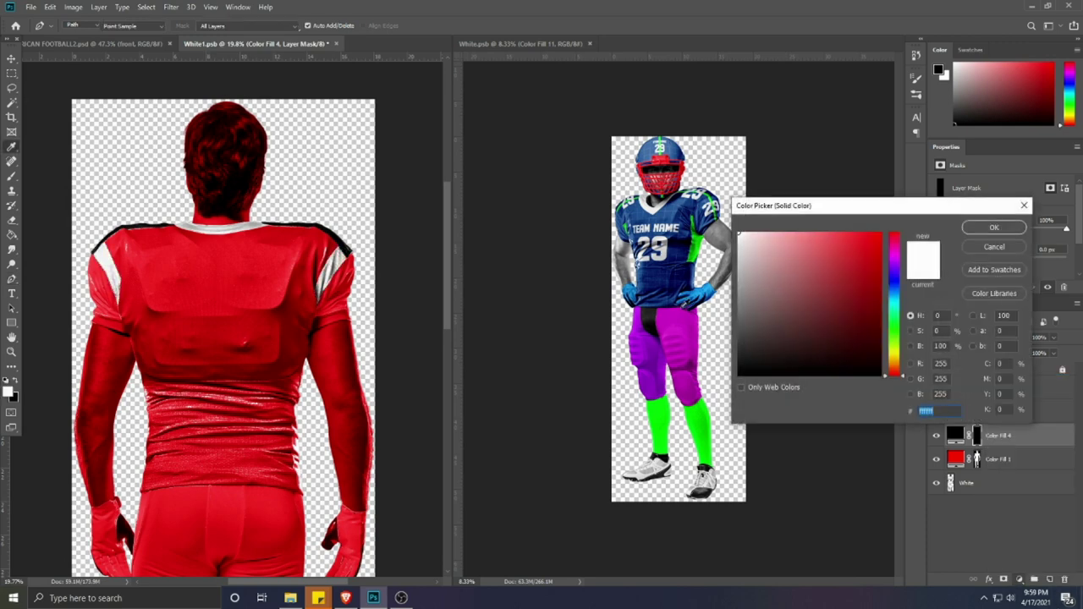
pyautogui.click(698, 423)
pyautogui.click(995, 228)
pyautogui.press('v')
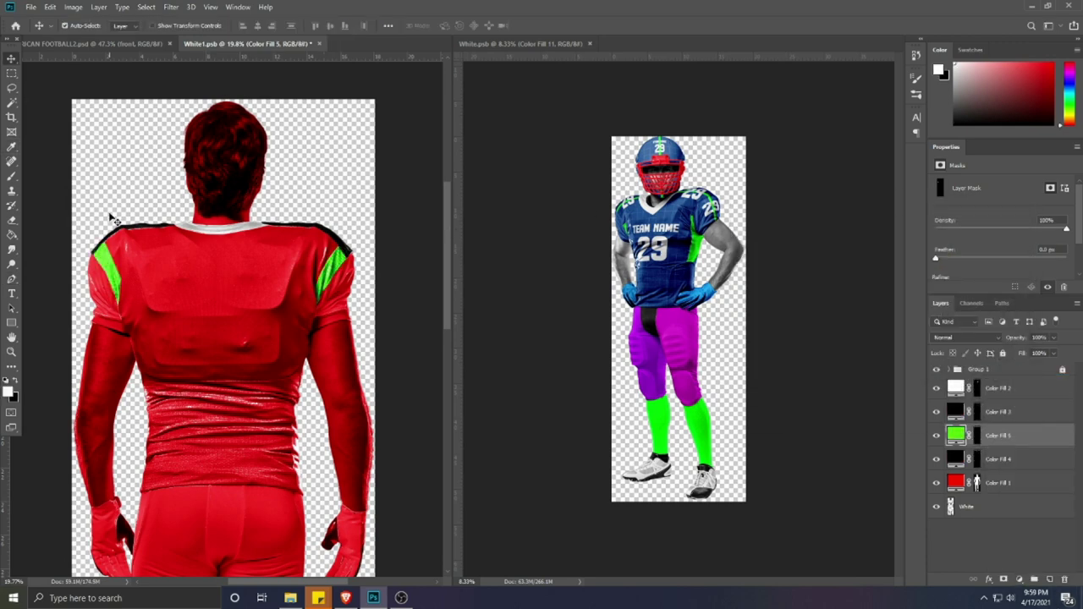
pyautogui.keyDown('ctrl'); pyautogui.click(971, 412); pyautogui.keyUp('ctrl')
pyautogui.click(976, 436)
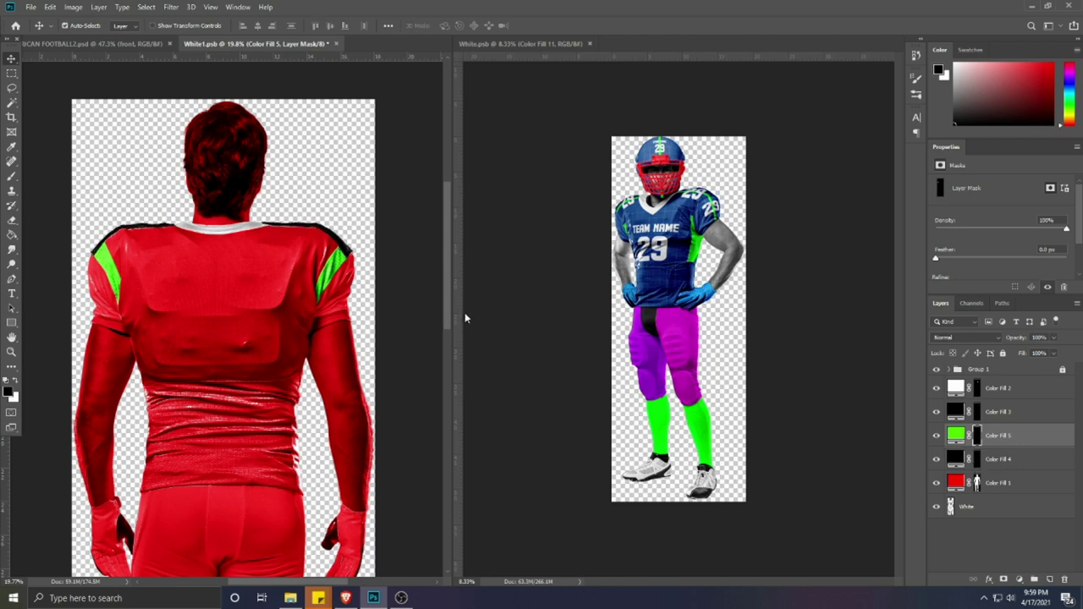
# Step: Trace the remaining left sleeve along the cuff, around its outer side and down the green panel and seam with the Pen tool
pyautogui.click(11, 279)
pyautogui.scroll(7, 127, 320)
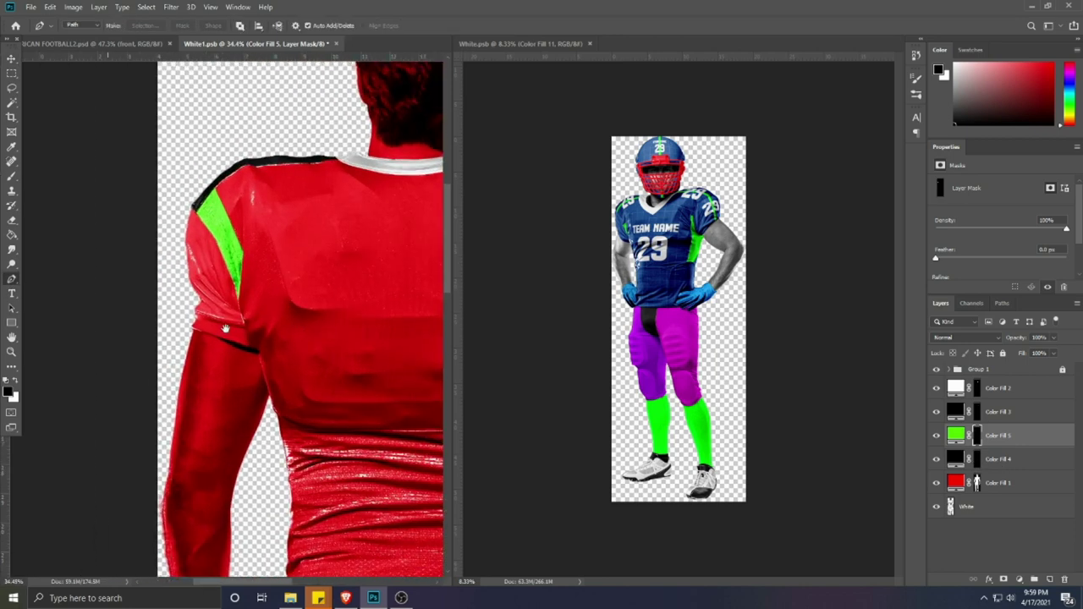
pyautogui.click(289, 380)
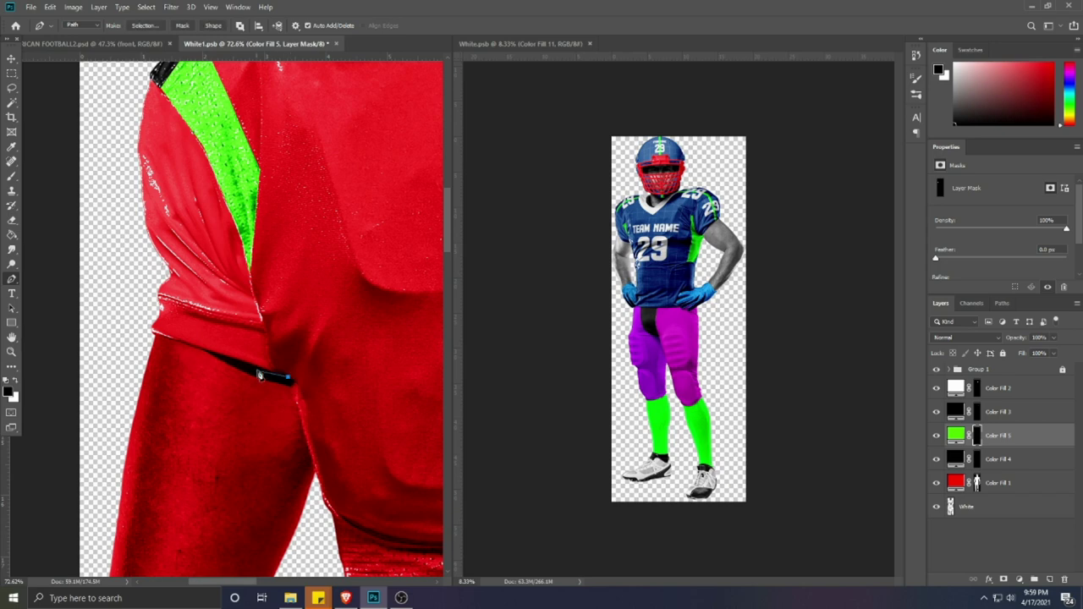
pyautogui.moveTo(142, 328); pyautogui.dragTo(165, 440)
pyautogui.click(137, 307)
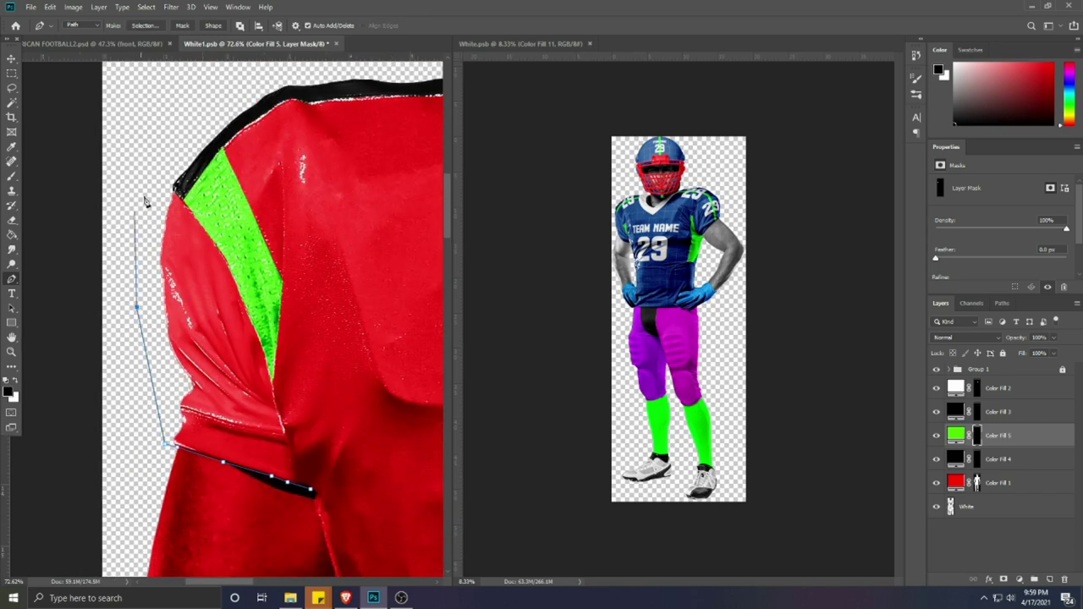
pyautogui.click(137, 202)
pyautogui.click(176, 178)
pyautogui.click(226, 251)
pyautogui.click(278, 412)
pyautogui.moveTo(278, 413); pyautogui.dragTo(219, 327)
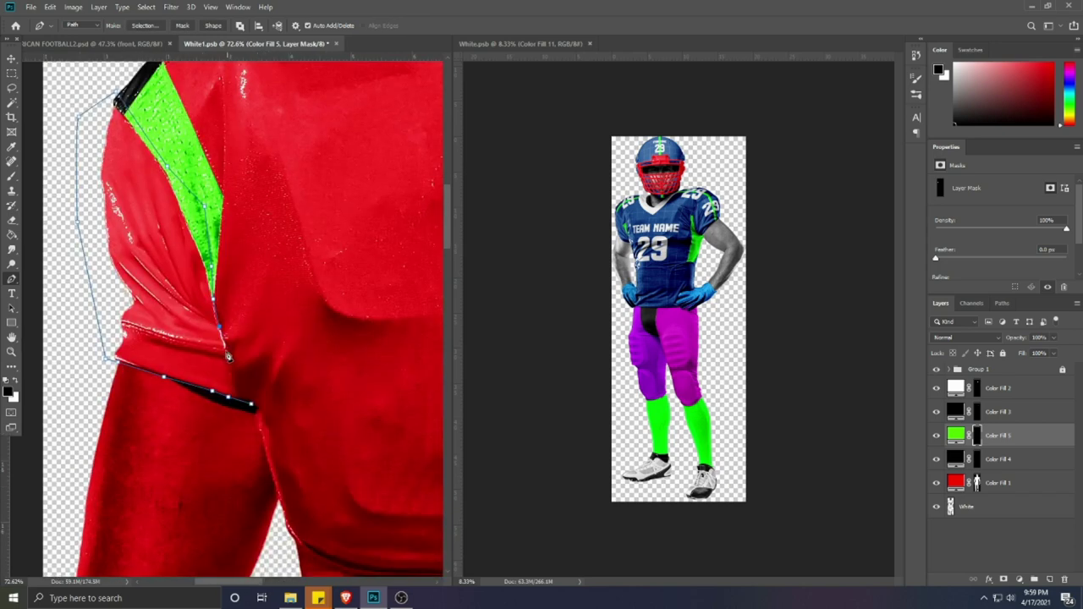
pyautogui.click(253, 406)
# Step: Convert the left sleeve path to a selection trimmed to the jersey's edge, with the White layer active
pyautogui.scroll(-4, 253, 407)
pyautogui.hotkey('ctrl', 'Return')
pyautogui.press('w')
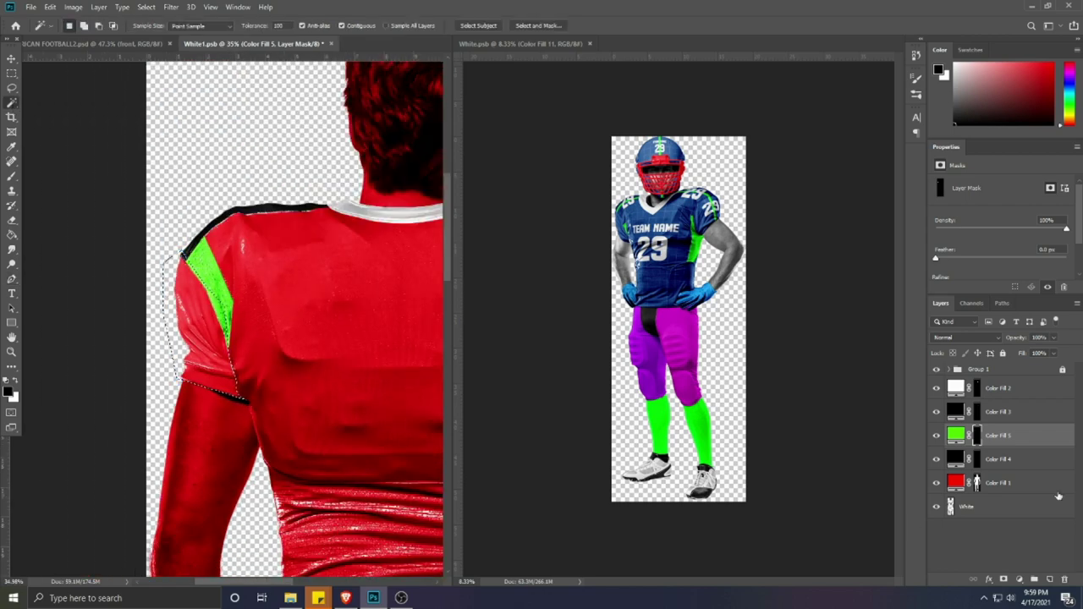
pyautogui.click(1058, 501)
pyautogui.scroll(-3, 120, 335)
# Step: Fill the left sleeve selection with a blue solid color layer placed above the red fill
pyautogui.click(1019, 579)
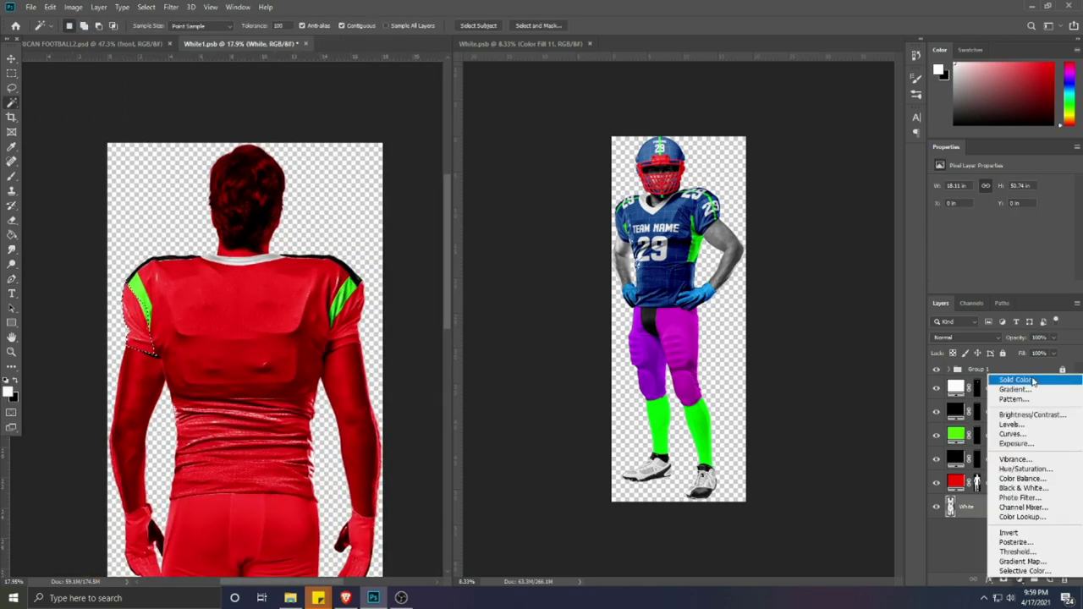
pyautogui.click(982, 380)
pyautogui.click(894, 274)
pyautogui.click(880, 237)
pyautogui.click(995, 228)
pyautogui.moveTo(999, 513); pyautogui.dragTo(998, 470)
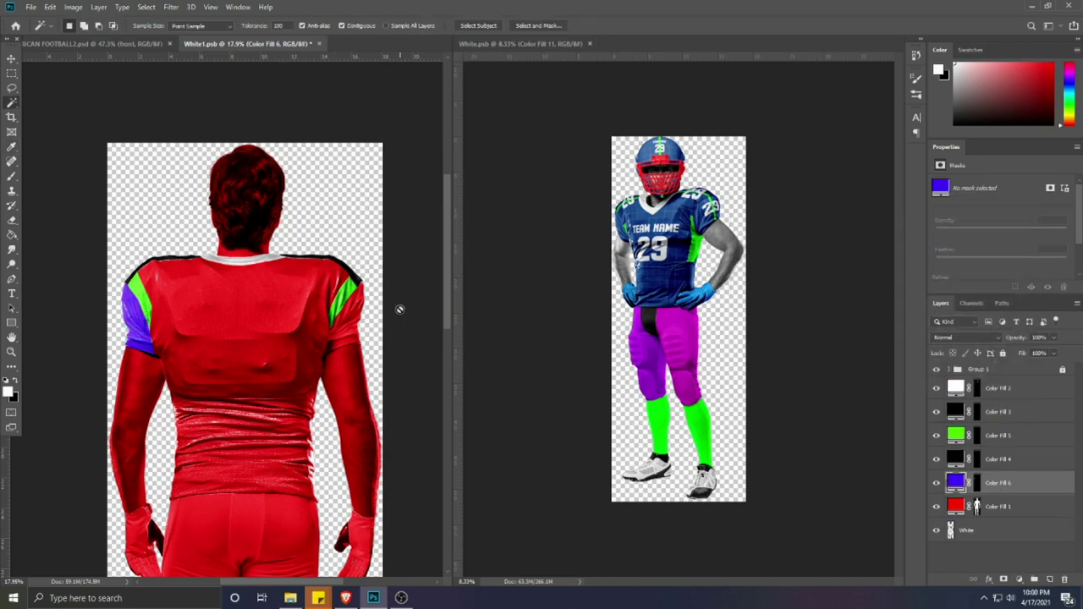
pyautogui.click(977, 483)
pyautogui.press('x')
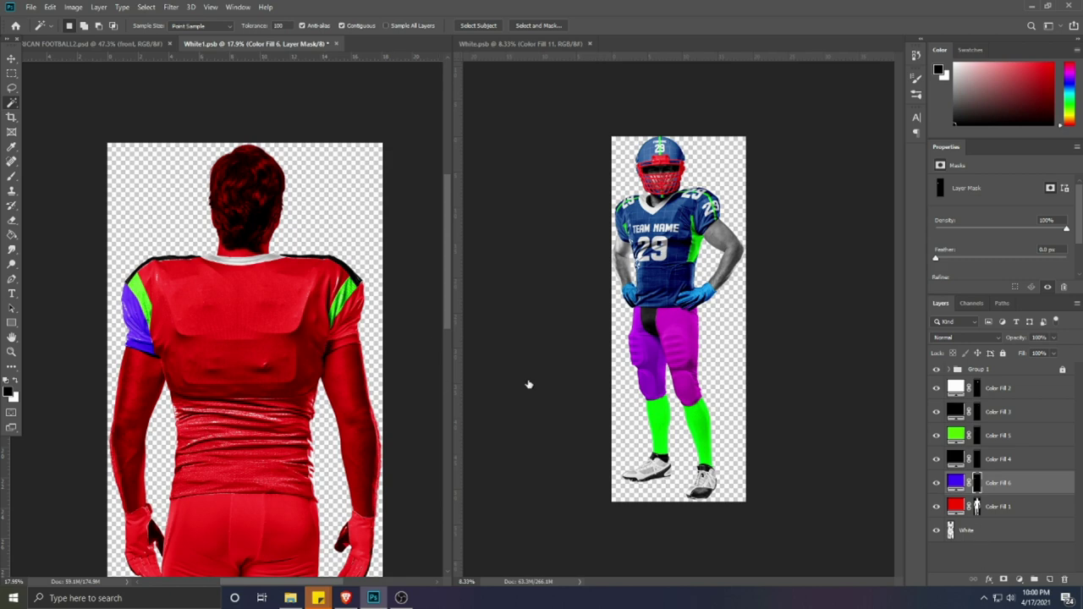
# Step: Trace the right sleeve's cuff and outer side up to the black shoulder strip and into the green panel
pyautogui.press('p')
pyautogui.scroll(6, 260, 324)
pyautogui.moveTo(259, 323); pyautogui.dragTo(164, 313)
pyautogui.scroll(2, 176, 372)
pyautogui.click(175, 368)
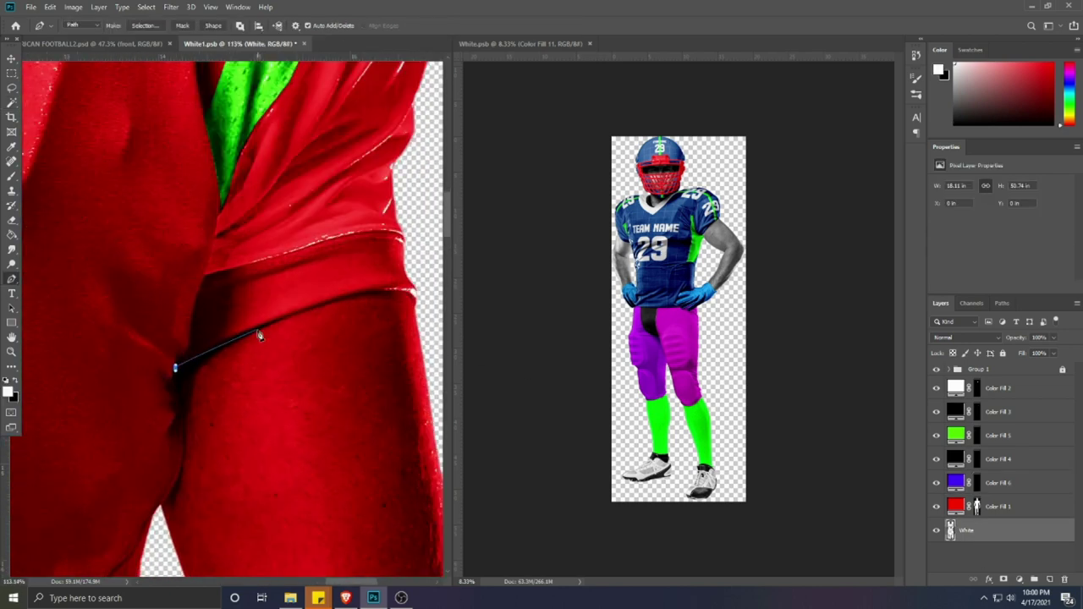
pyautogui.click(231, 337)
pyautogui.moveTo(416, 313); pyautogui.dragTo(349, 362)
pyautogui.scroll(-4, 326, 358)
pyautogui.moveTo(363, 236); pyautogui.dragTo(349, 286)
pyautogui.click(347, 277)
pyautogui.click(335, 222)
pyautogui.click(317, 193)
pyautogui.click(273, 226)
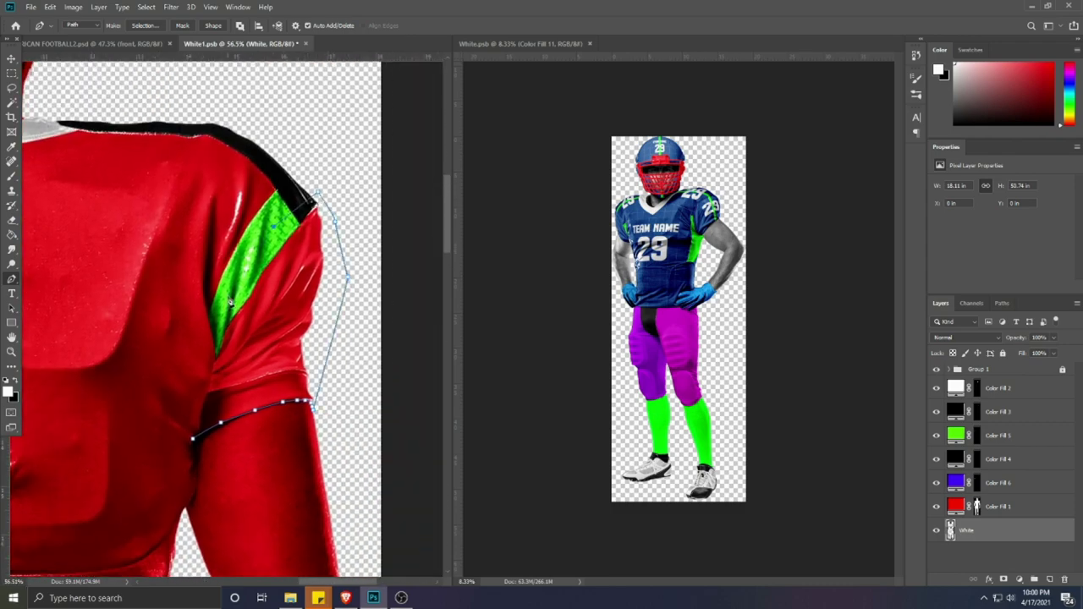
# Step: Complete the right sleeve path down the green panel and armhole seam to the cuff, and convert it to a selection
pyautogui.click(228, 299)
pyautogui.scroll(6, 216, 347)
pyautogui.click(215, 331)
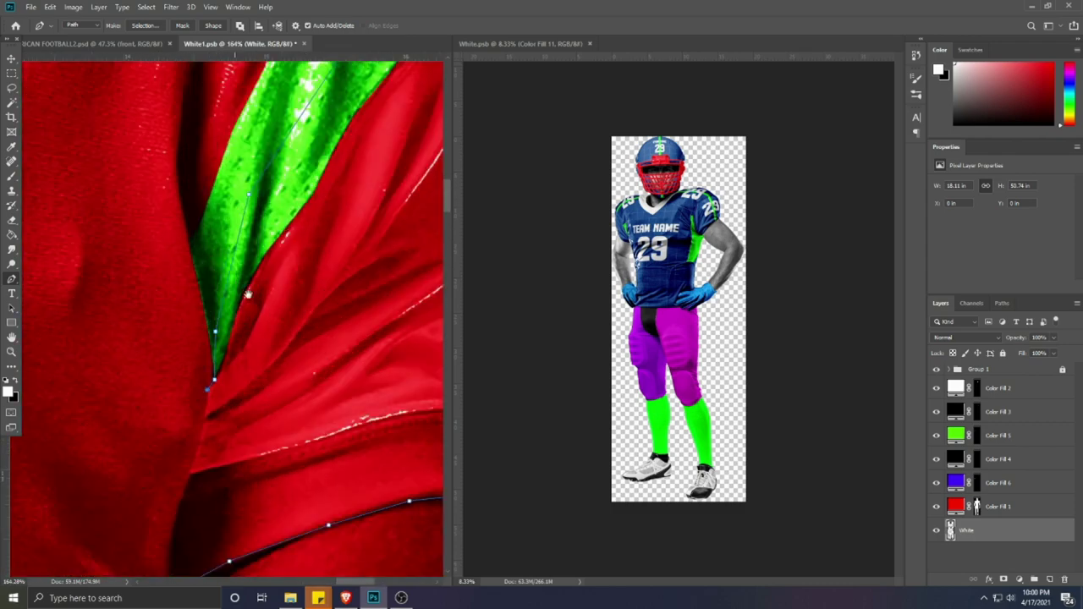
pyautogui.moveTo(192, 422); pyautogui.dragTo(248, 294)
pyautogui.click(238, 375)
pyautogui.moveTo(238, 374); pyautogui.dragTo(255, 318)
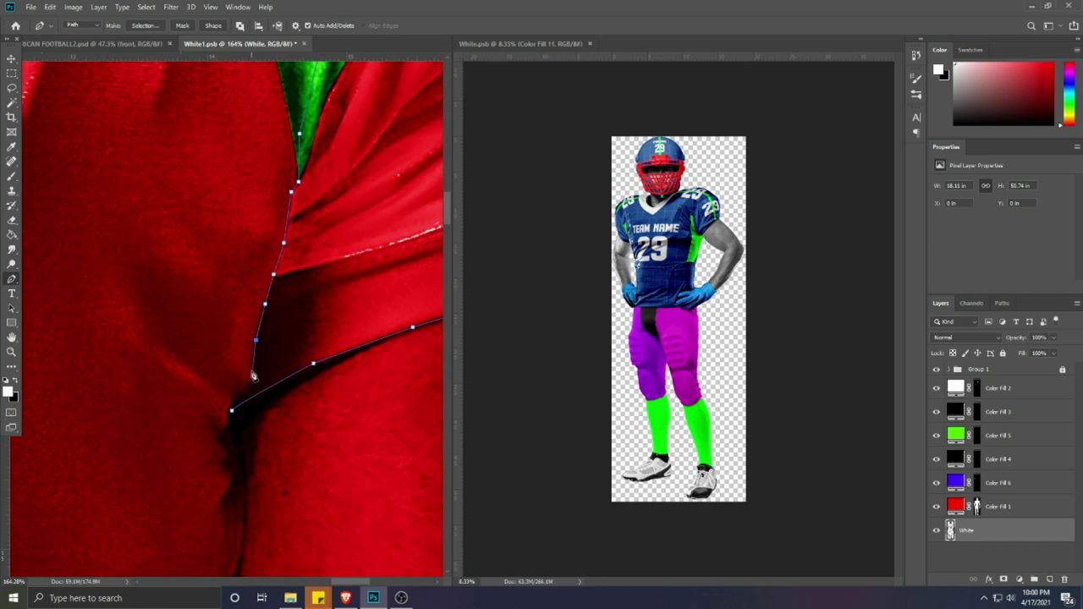
pyautogui.scroll(-11, 232, 415)
pyautogui.hotkey('ctrl', 'Return')
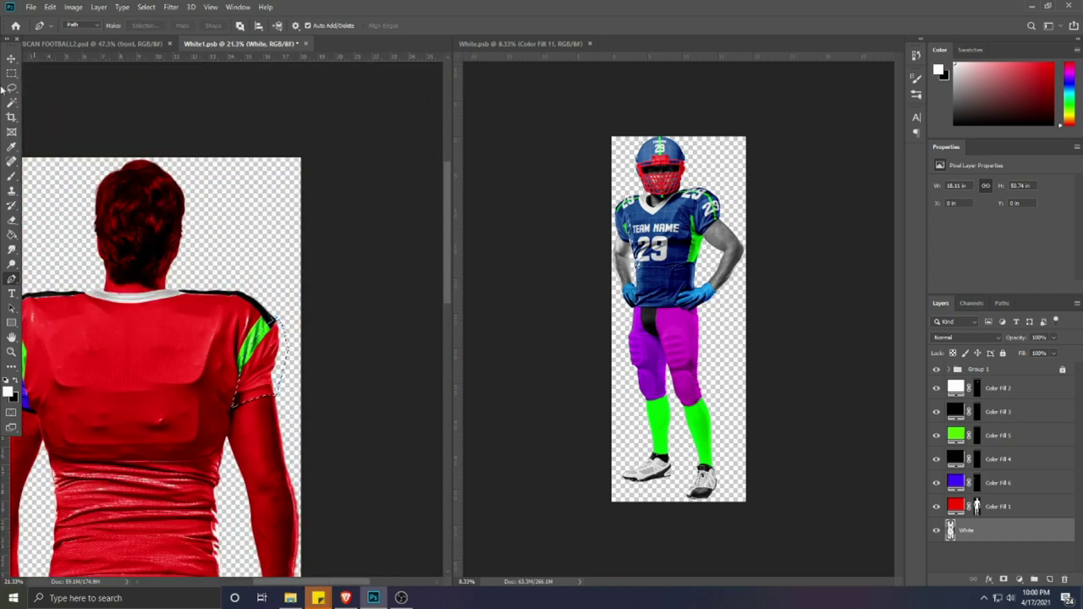
# Step: Trim the right sleeve selection to the jersey's edge and fill it with a blue solid color layer placed above the red fill
pyautogui.click(11, 103)
pyautogui.keyDown('alt'); pyautogui.click(284, 375); pyautogui.keyUp('alt')
pyautogui.click(1019, 580)
pyautogui.click(1016, 382)
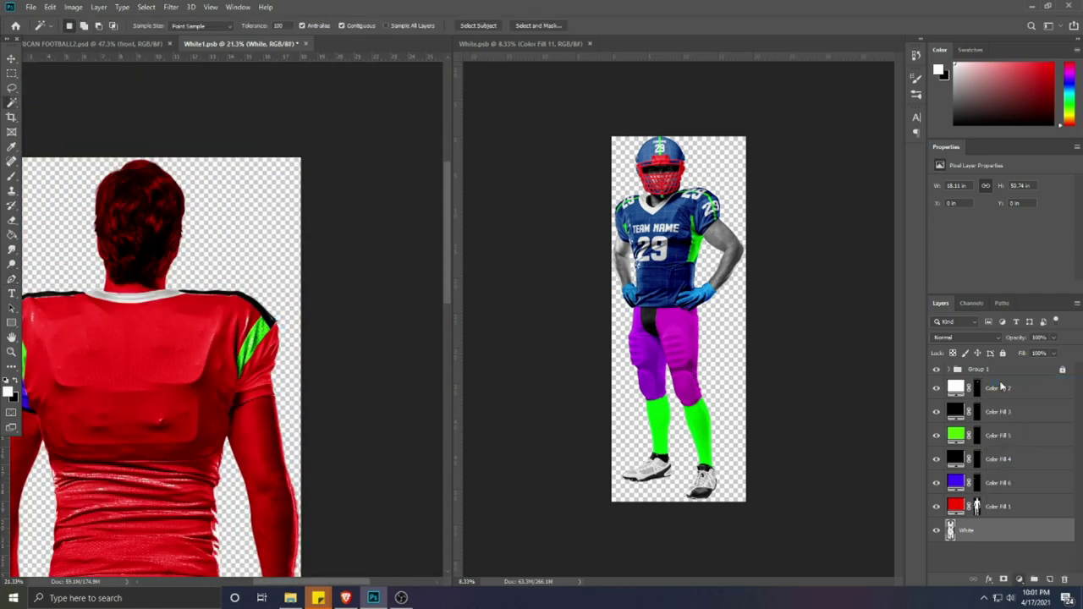
pyautogui.click(901, 272)
pyautogui.moveTo(902, 273); pyautogui.dragTo(902, 283)
pyautogui.click(994, 227)
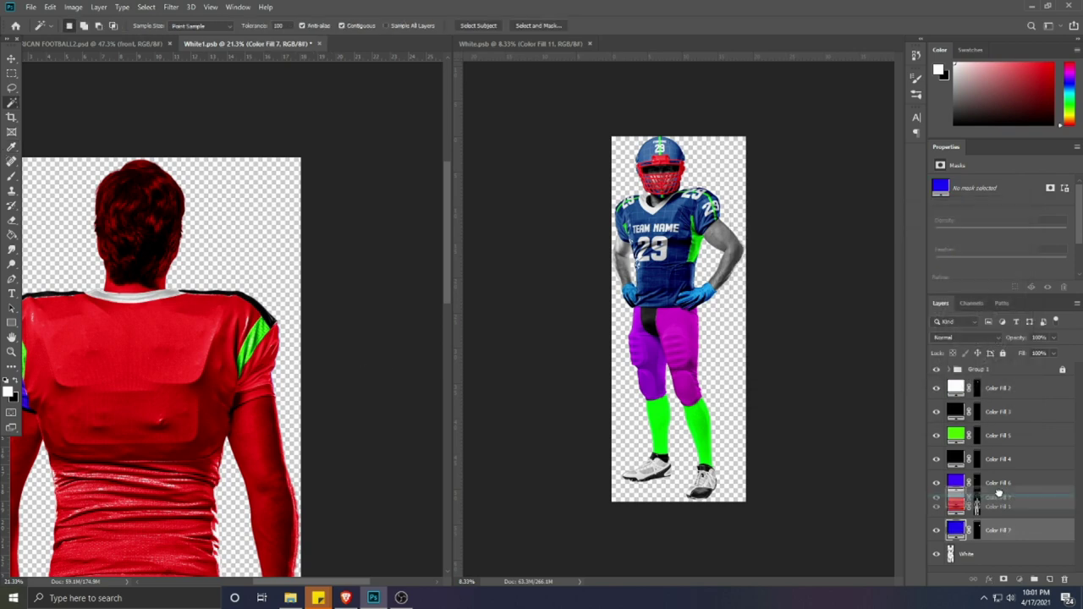
pyautogui.moveTo(995, 529); pyautogui.dragTo(981, 518)
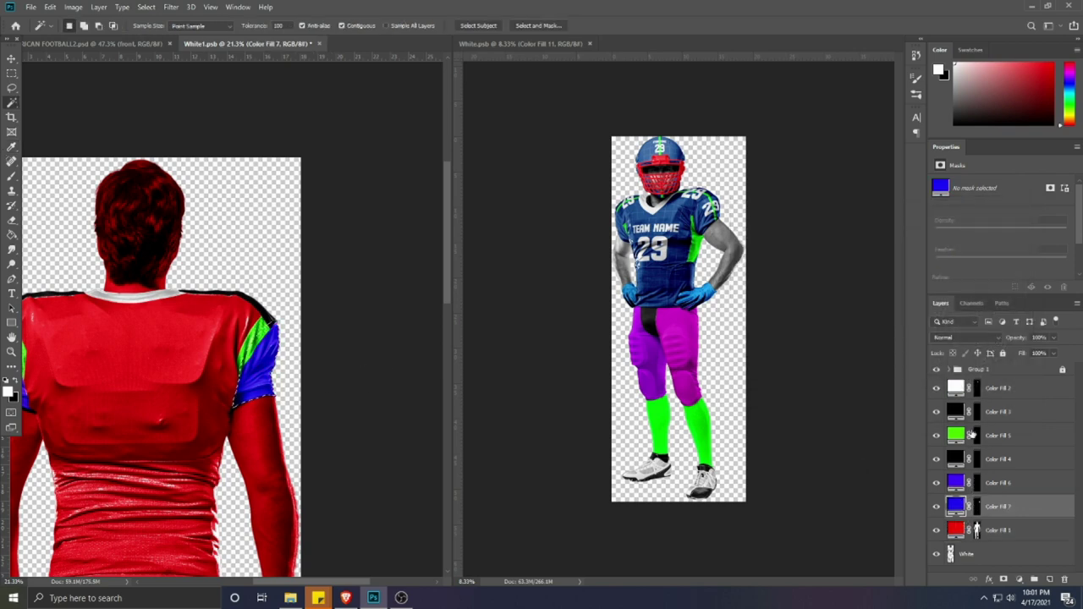
# Step: Remove the areas covered by the green panel and black shoulder fills from the new blue sleeve fill's mask
pyautogui.click(976, 506)
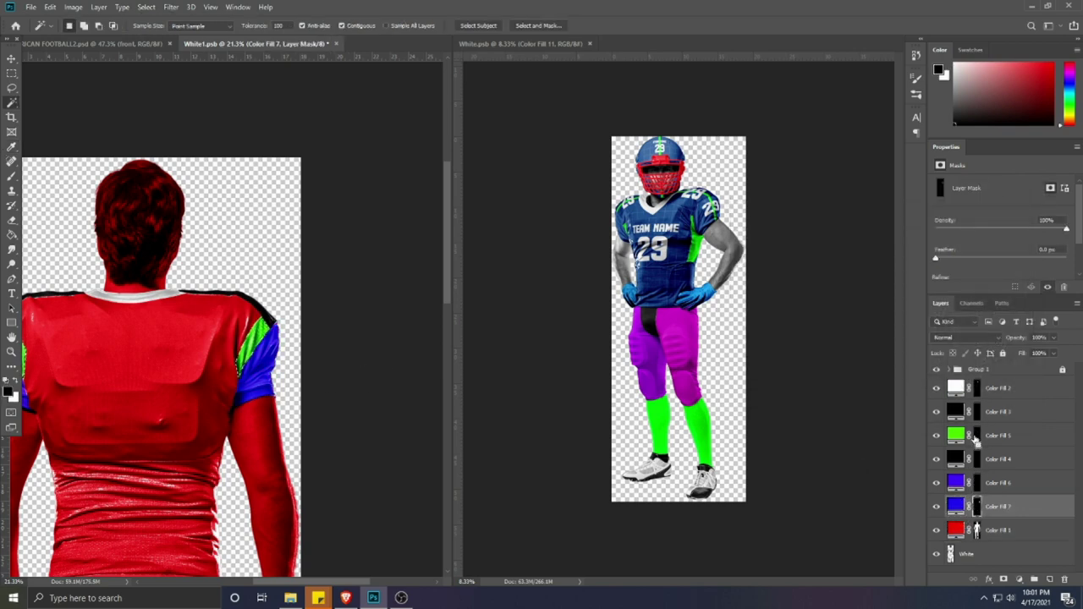
pyautogui.keyDown('ctrl'); pyautogui.click(978, 460); pyautogui.keyUp('ctrl')
pyautogui.keyDown('ctrl'); pyautogui.click(977, 413); pyautogui.keyUp('ctrl')
# Step: Trace the jersey's bottom hem with the Pen tool from the left hip across to just past the right hip
pyautogui.scroll(-2, 256, 393)
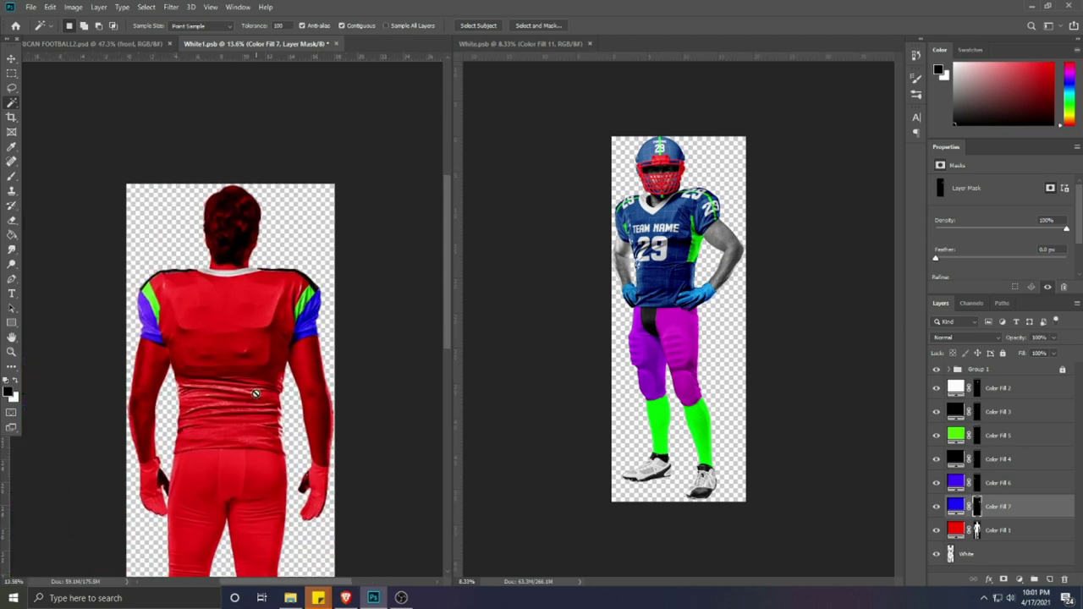
pyautogui.scroll(-5, 256, 393)
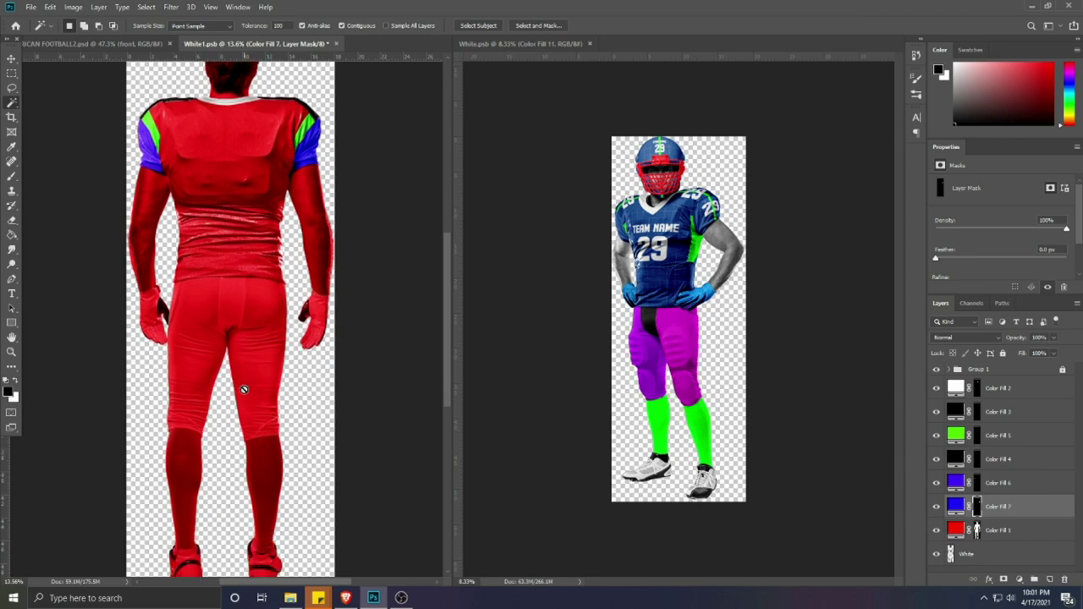
pyautogui.scroll(2, 244, 390)
pyautogui.press('p')
pyautogui.scroll(4, 249, 380)
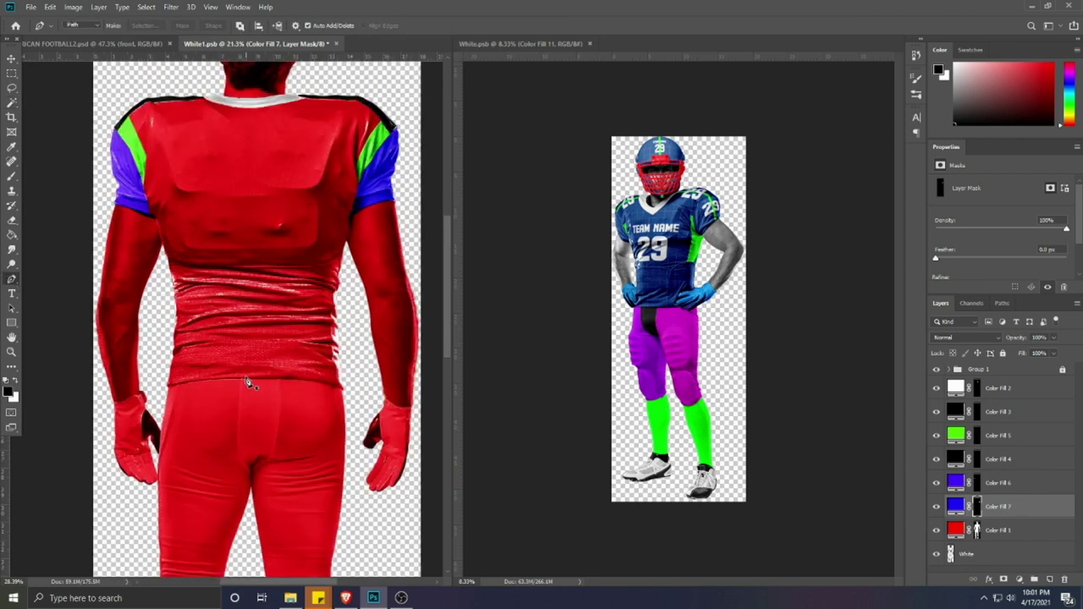
pyautogui.scroll(1, 89, 405)
pyautogui.click(81, 397)
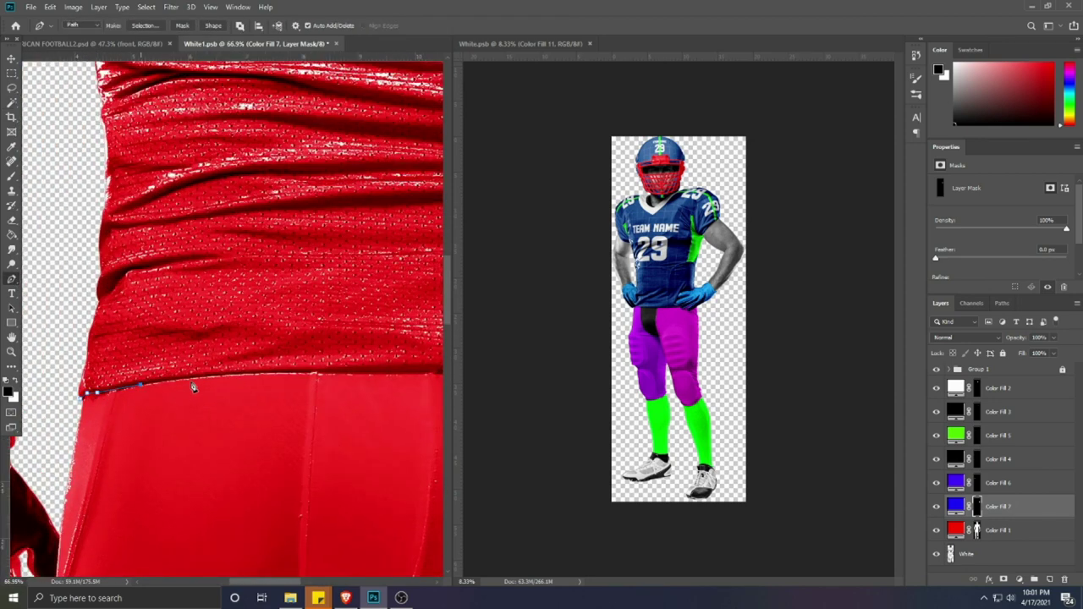
pyautogui.click(223, 376)
pyautogui.click(288, 373)
pyautogui.click(218, 371)
pyautogui.moveTo(382, 373); pyautogui.dragTo(252, 371)
pyautogui.click(270, 370)
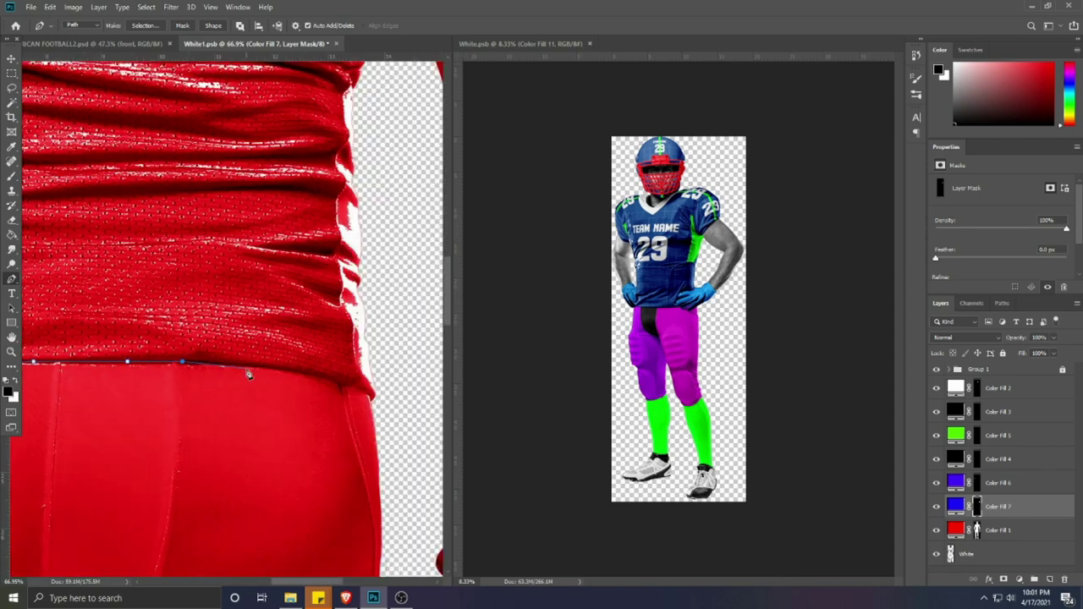
pyautogui.scroll(-2, 378, 417)
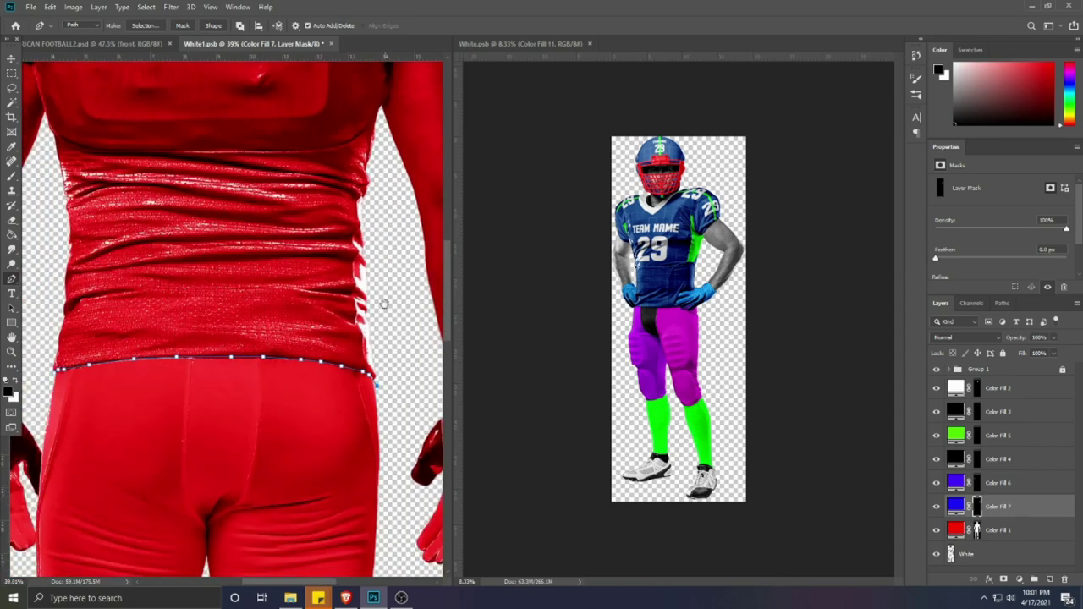
# Step: Continue the jersey path up the right side of the torso, through the armpit and over both shoulders to the left sleeve
pyautogui.scroll(1, 381, 305)
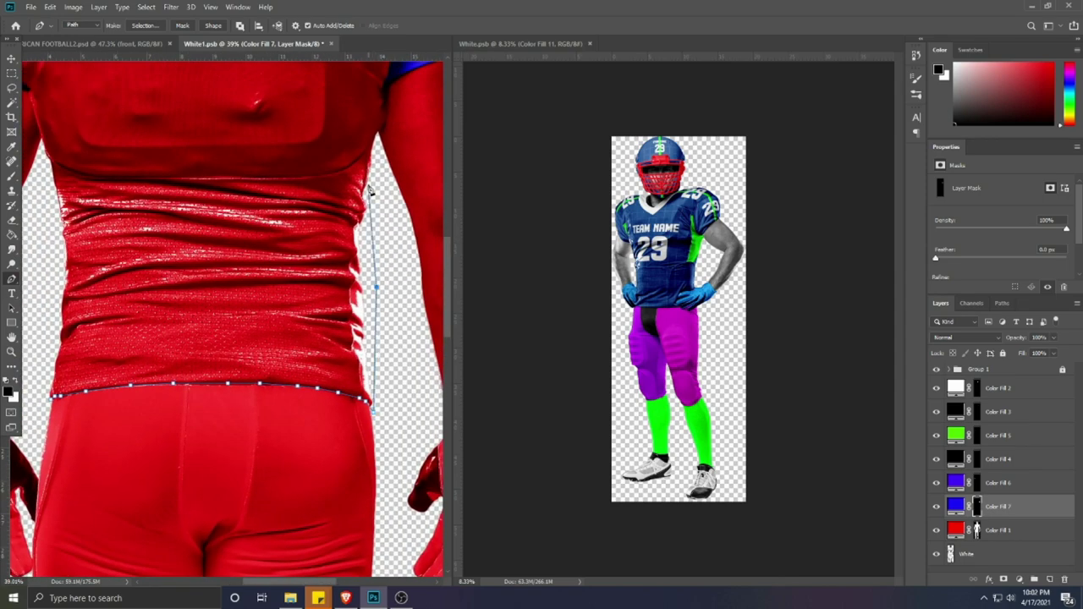
pyautogui.scroll(2, 374, 144)
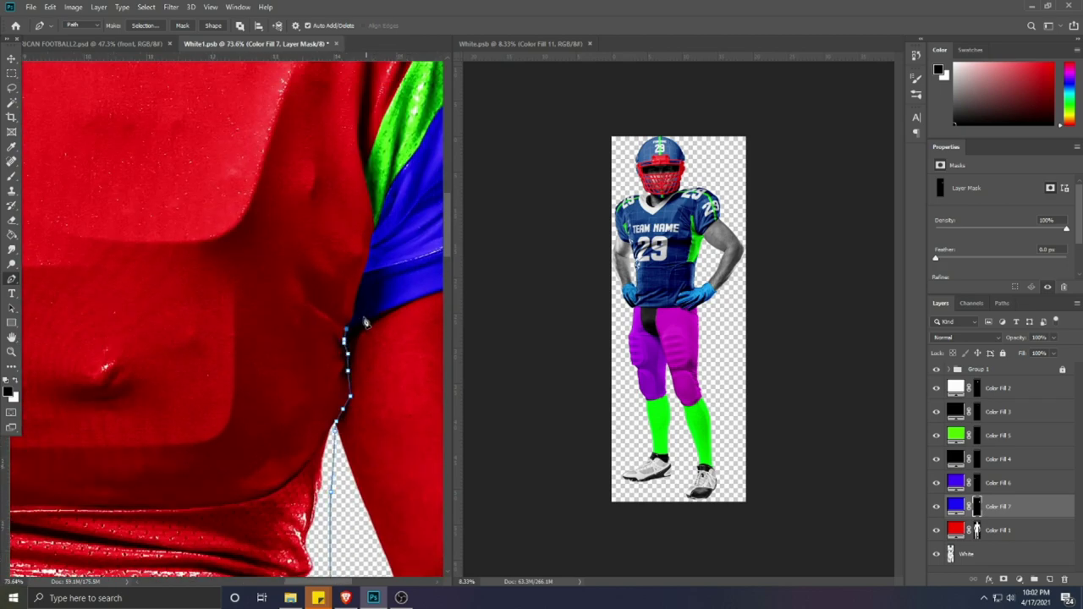
pyautogui.scroll(-2, 347, 343)
pyautogui.scroll(2, 86, 236)
pyautogui.click(78, 224)
pyautogui.click(45, 318)
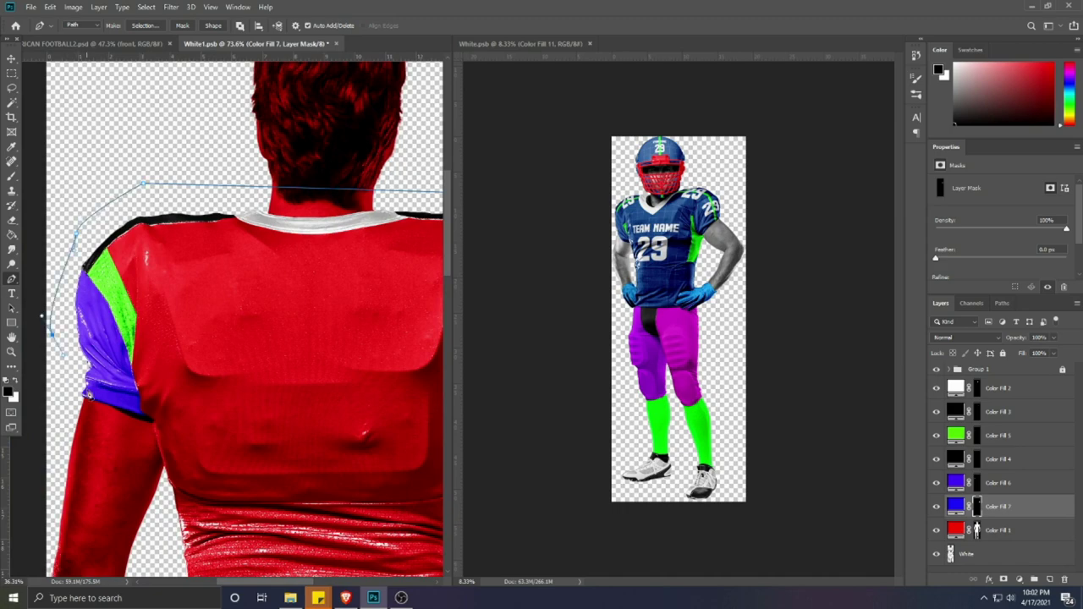
# Step: Complete the jersey path along the left sleeve cuff, armpit and torso side down to the hem, and convert it to a selection
pyautogui.click(88, 381)
pyautogui.click(136, 407)
pyautogui.scroll(3, 144, 414)
pyautogui.click(159, 418)
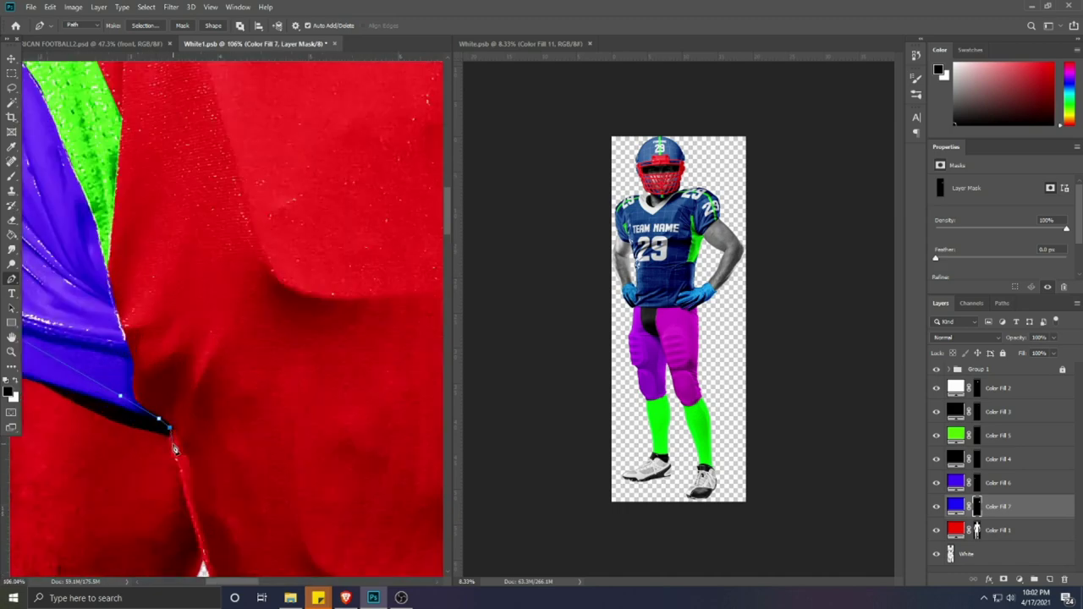
pyautogui.scroll(-1, 174, 449)
pyautogui.scroll(-2, 192, 451)
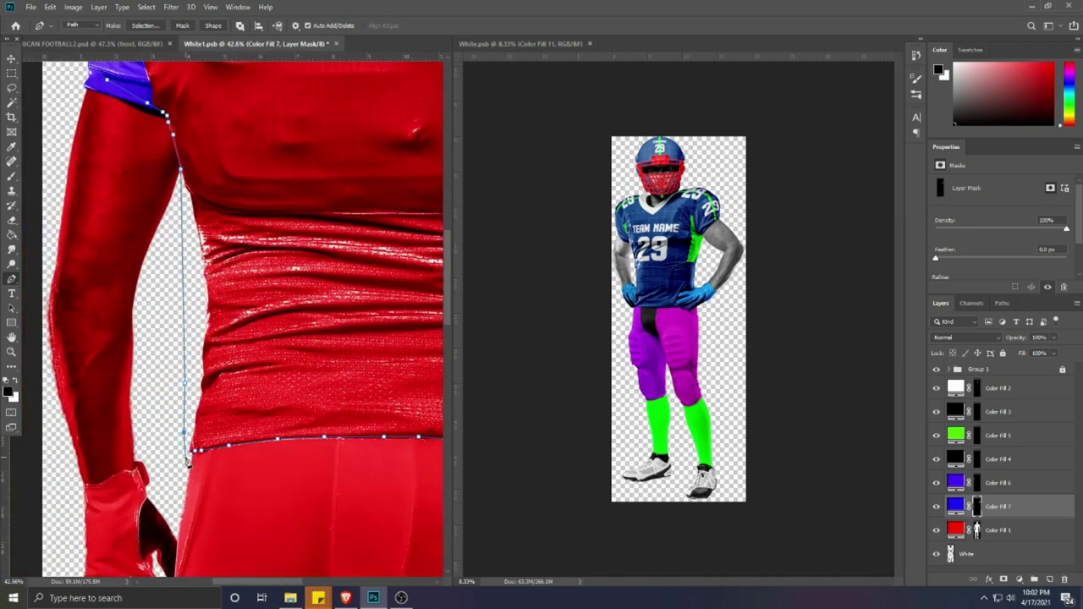
pyautogui.scroll(-3, 174, 432)
pyautogui.hotkey('ctrl', 'Return')
# Step: Trim the jersey selection to the White layer's player edge and fill it with a 000000 solid color layer placed above the red fill
pyautogui.press('w')
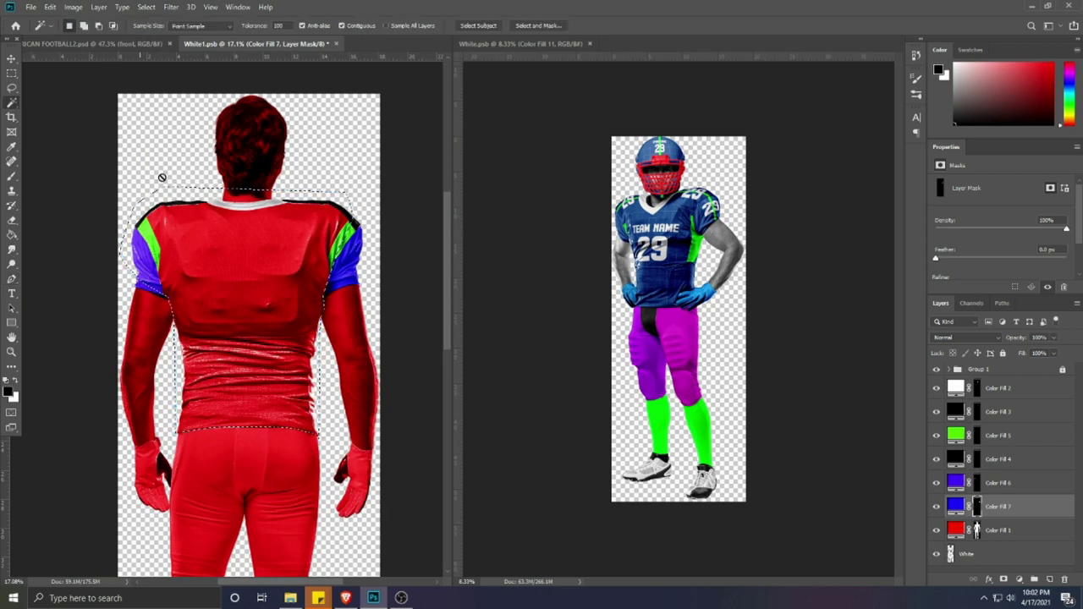
pyautogui.click(980, 558)
pyautogui.keyDown('alt'); pyautogui.click(166, 195); pyautogui.keyUp('alt')
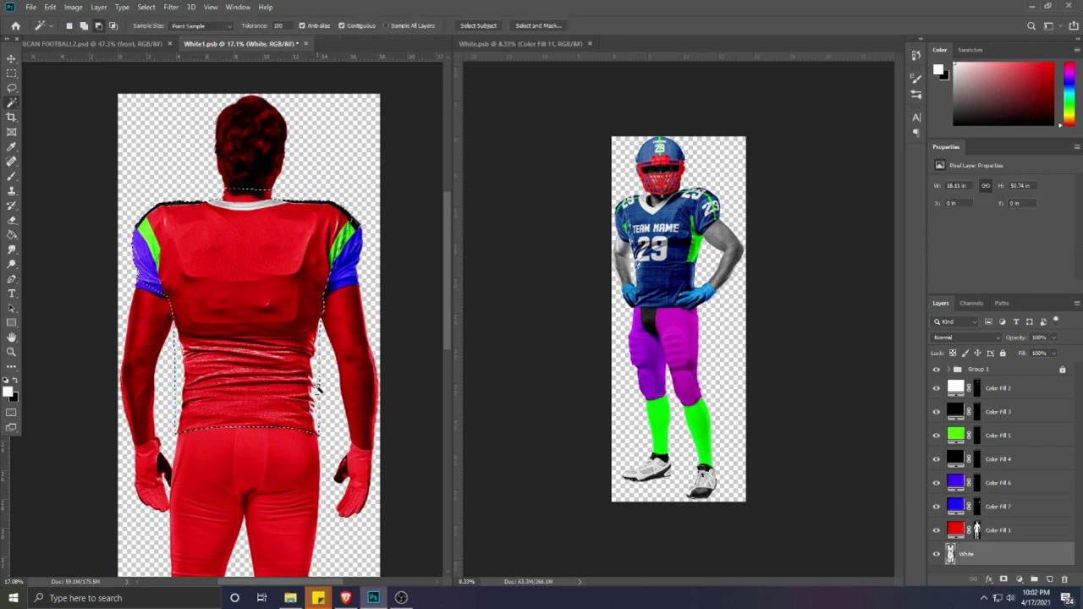
pyautogui.click(1019, 580)
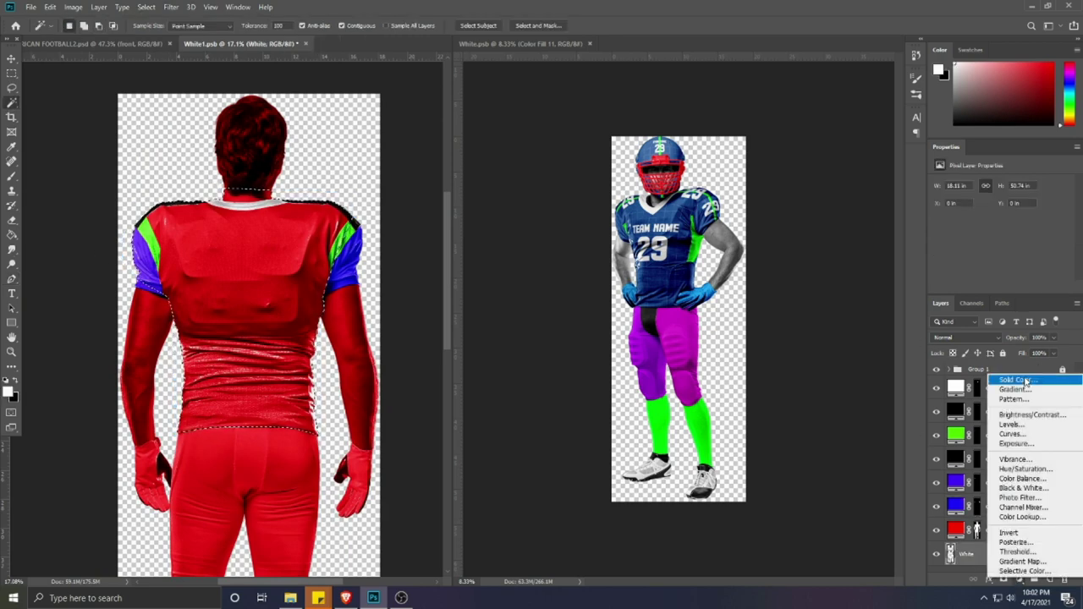
pyautogui.click(1027, 380)
pyautogui.write('000000')
pyautogui.click(992, 229)
pyautogui.moveTo(997, 551); pyautogui.dragTo(992, 517)
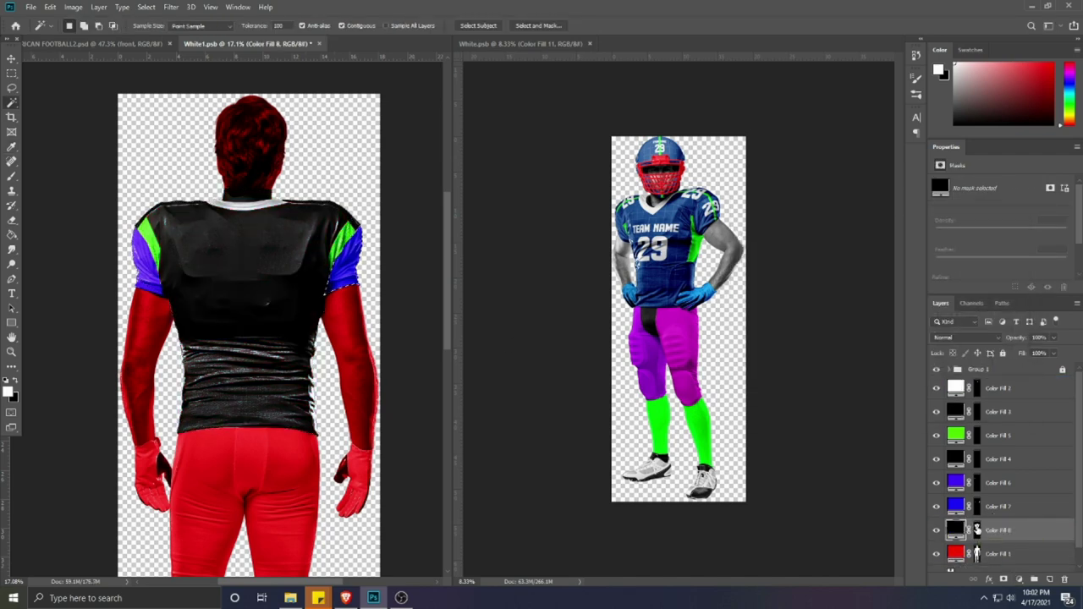
# Step: Exclude the collar from the black jersey fill's mask and paint the neck out of it with the Brush tool
pyautogui.click(978, 531)
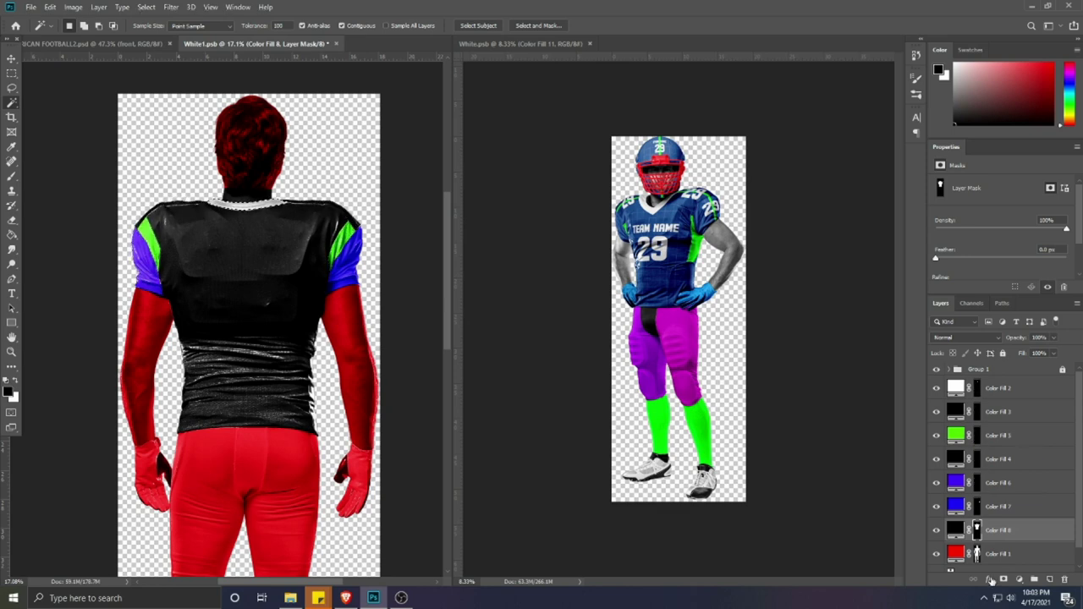
pyautogui.scroll(4, 182, 165)
pyautogui.hotkey('ctrl', 'd')
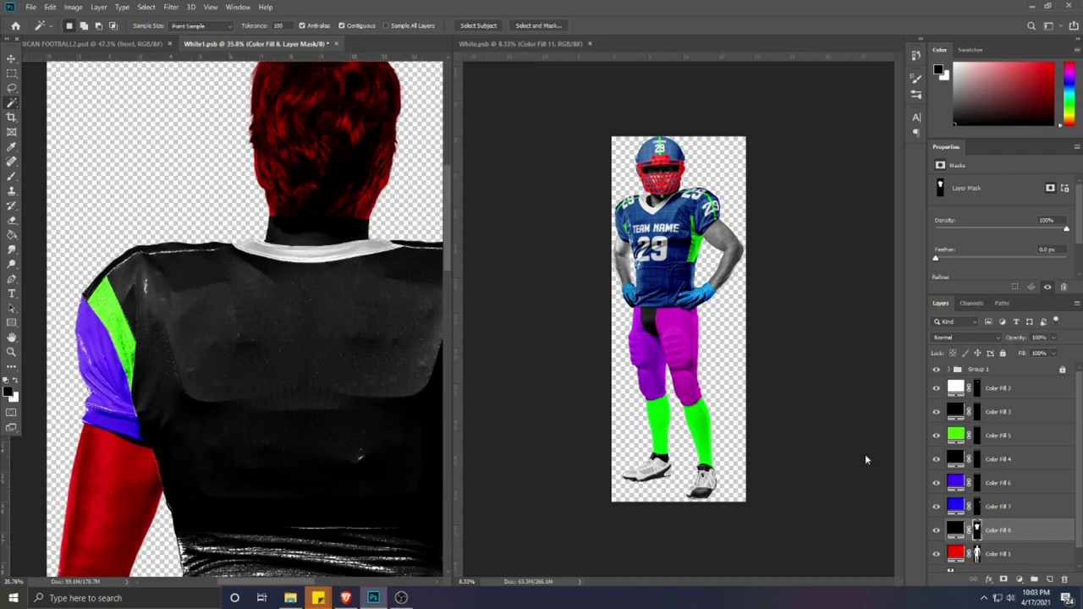
pyautogui.click(958, 529)
pyautogui.click(976, 530)
pyautogui.click(12, 177)
pyautogui.moveTo(333, 213)
pyautogui.mouseDown()
pyautogui.moveTo(264, 262)
pyautogui.moveTo(273, 284)
pyautogui.moveTo(207, 277)
pyautogui.moveTo(200, 287)
pyautogui.mouseUp()
pyautogui.scroll(-3, 227, 281)
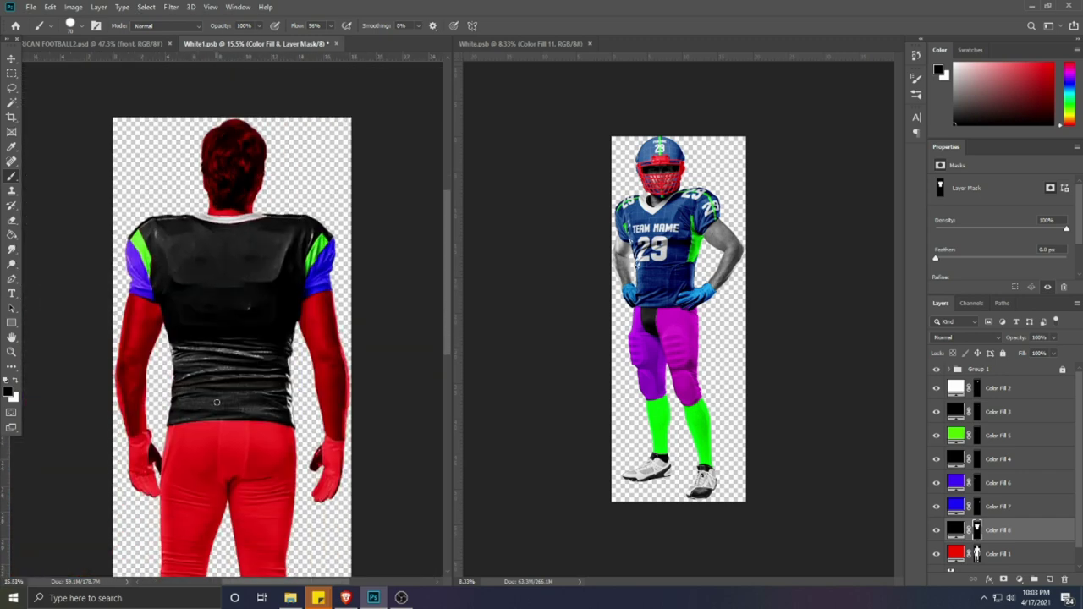
# Step: Start a pants path with the red fill layer active, tracing down the left outer leg and across the left knee cuff
pyautogui.scroll(-2, 224, 411)
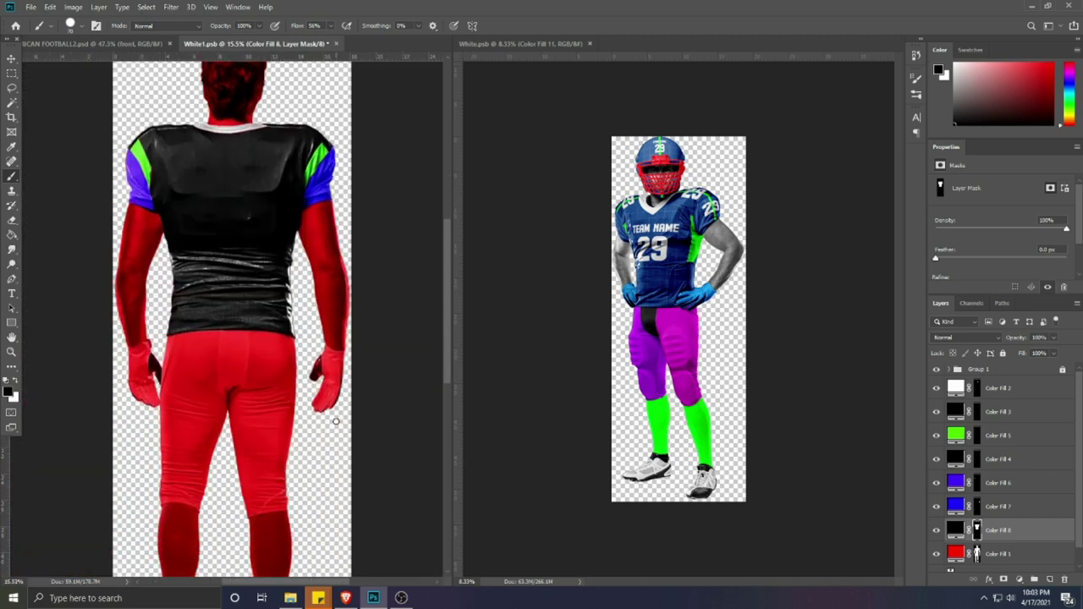
pyautogui.press('v')
pyautogui.click(212, 393)
pyautogui.press('p')
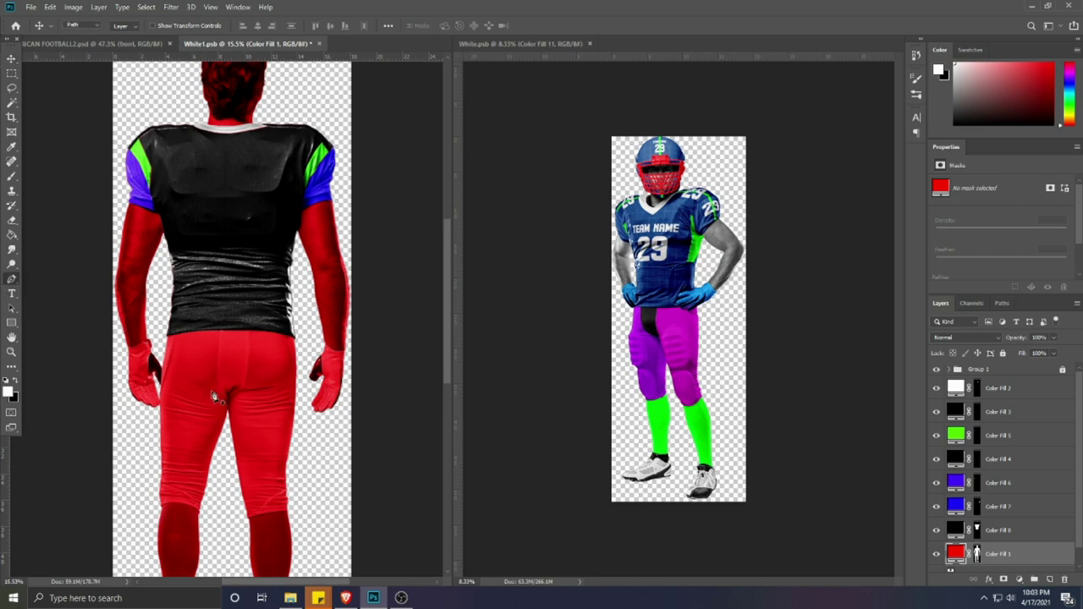
pyautogui.scroll(3, 216, 394)
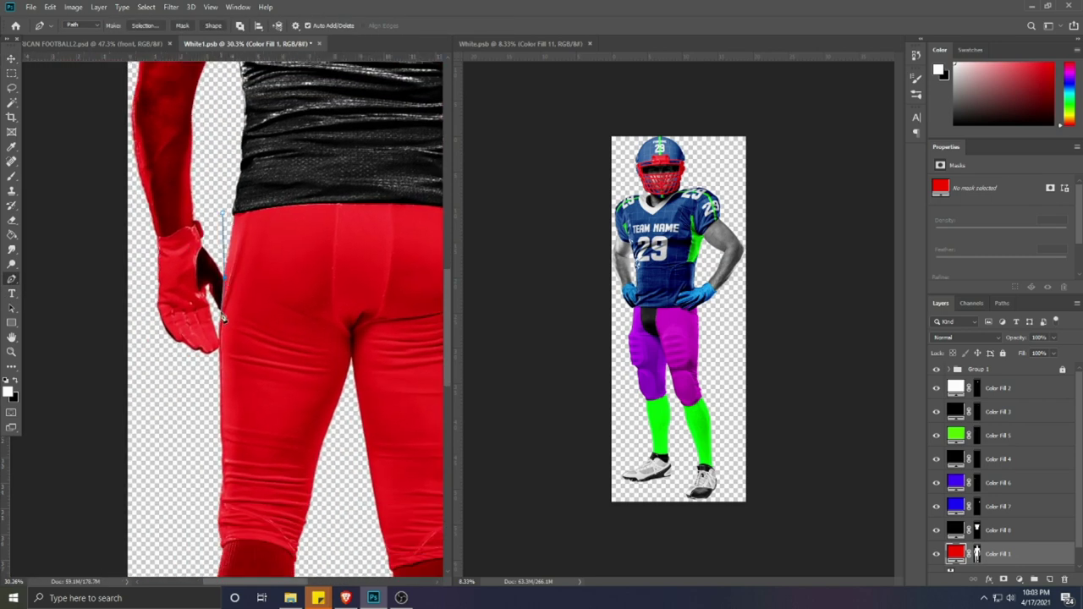
pyautogui.click(220, 354)
pyautogui.moveTo(195, 450); pyautogui.dragTo(211, 283)
pyautogui.click(214, 383)
pyautogui.click(228, 383)
pyautogui.scroll(8, 234, 385)
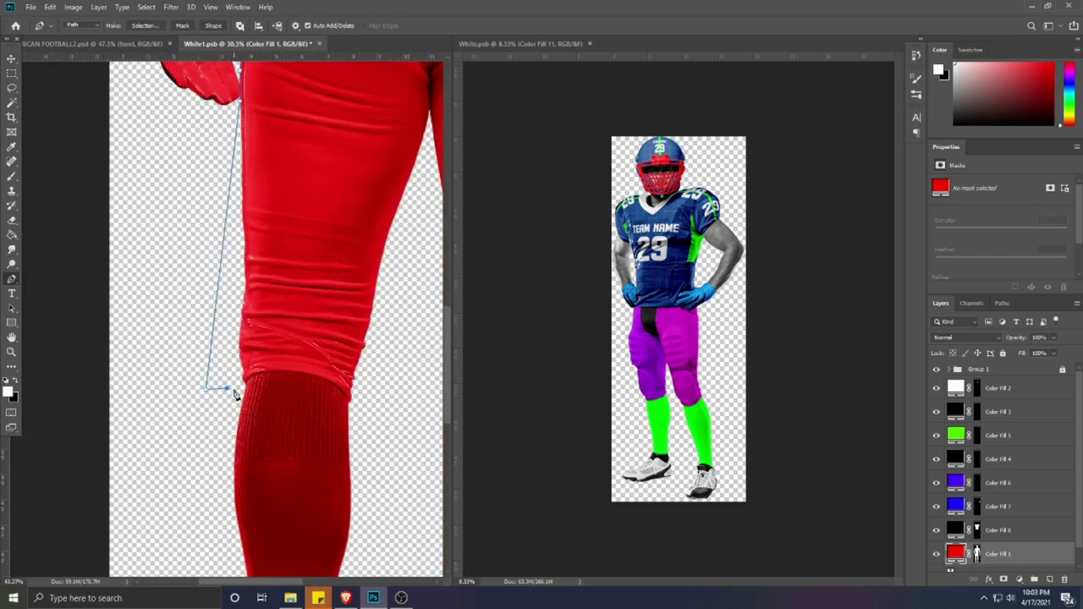
pyautogui.click(252, 383)
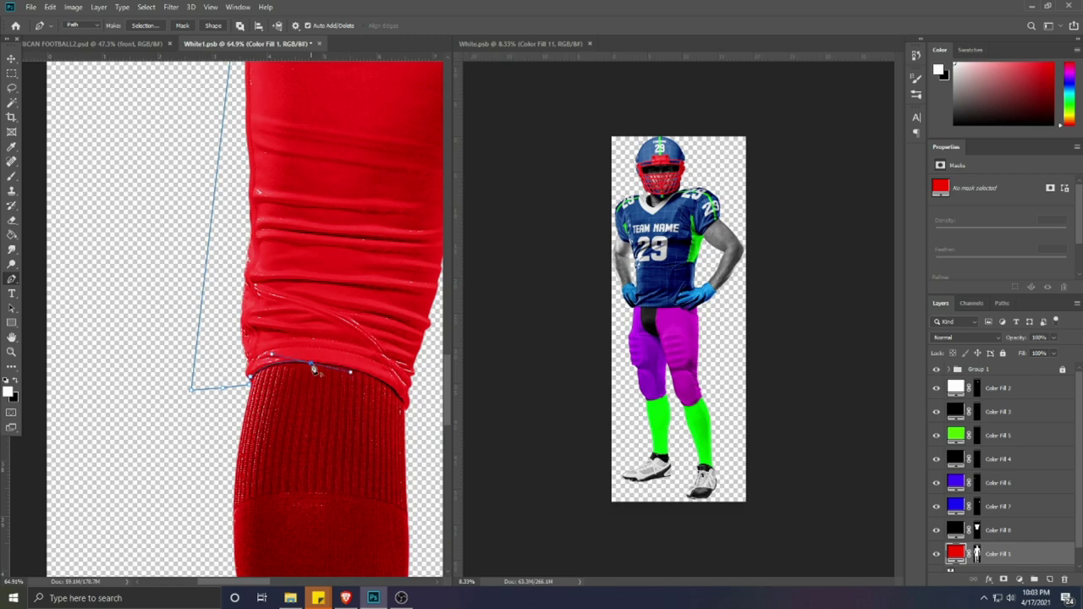
pyautogui.scroll(-7, 410, 423)
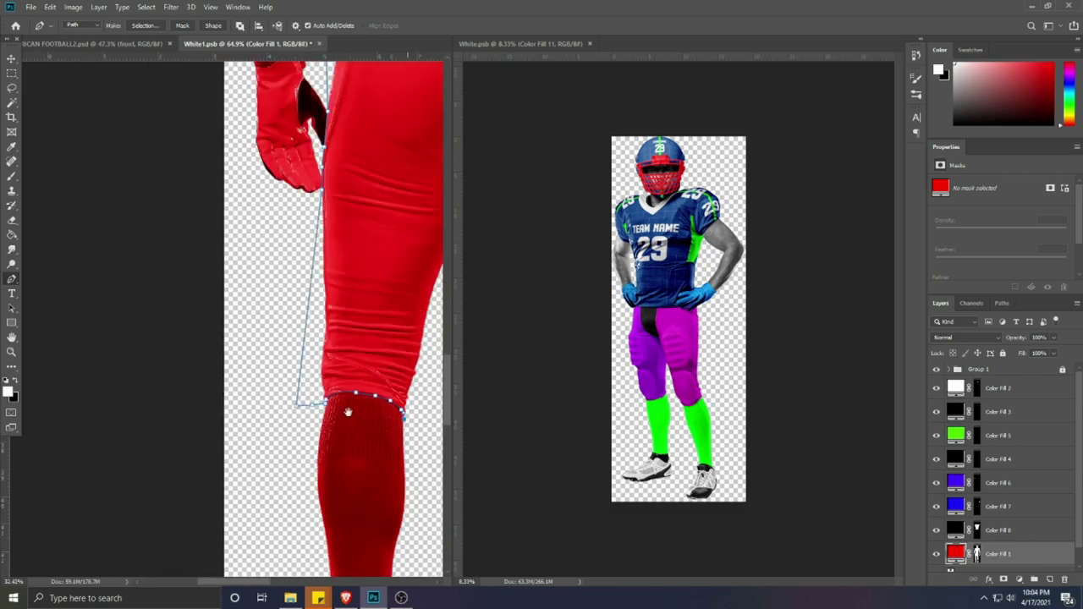
# Step: Extend the pants path across the gap between the legs and along the right knee cuff
pyautogui.moveTo(346, 411); pyautogui.dragTo(169, 419)
pyautogui.click(296, 421)
pyautogui.scroll(7, 337, 441)
pyautogui.click(342, 428)
pyautogui.click(343, 421)
pyautogui.moveTo(407, 406); pyautogui.dragTo(272, 429)
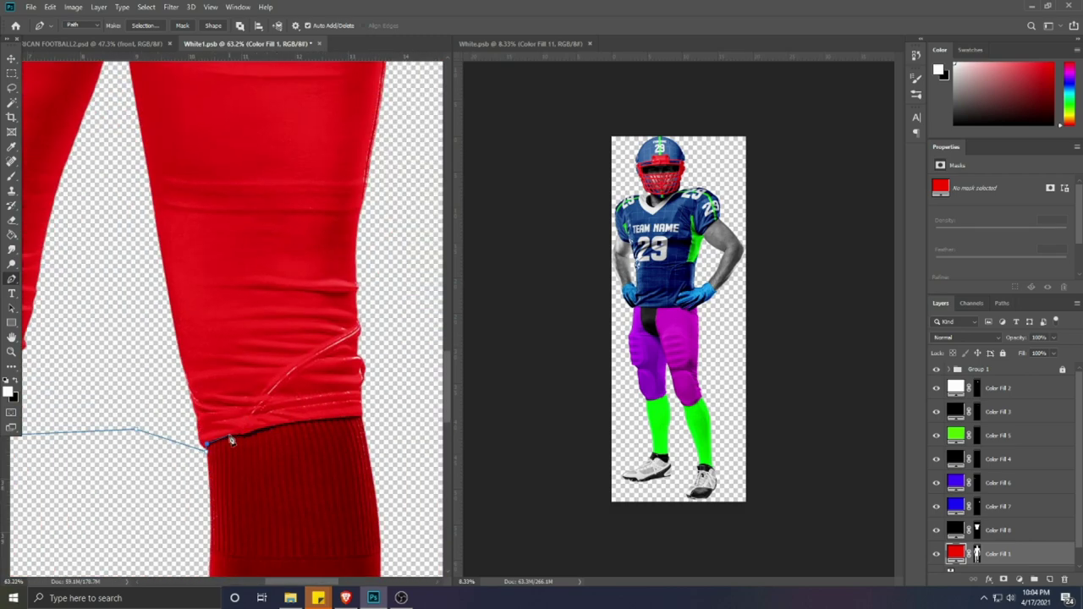
pyautogui.scroll(-3, 368, 425)
# Step: Complete the pants path up the right outer leg and across the lower jersey back to the left hip
pyautogui.moveTo(403, 227); pyautogui.dragTo(316, 384)
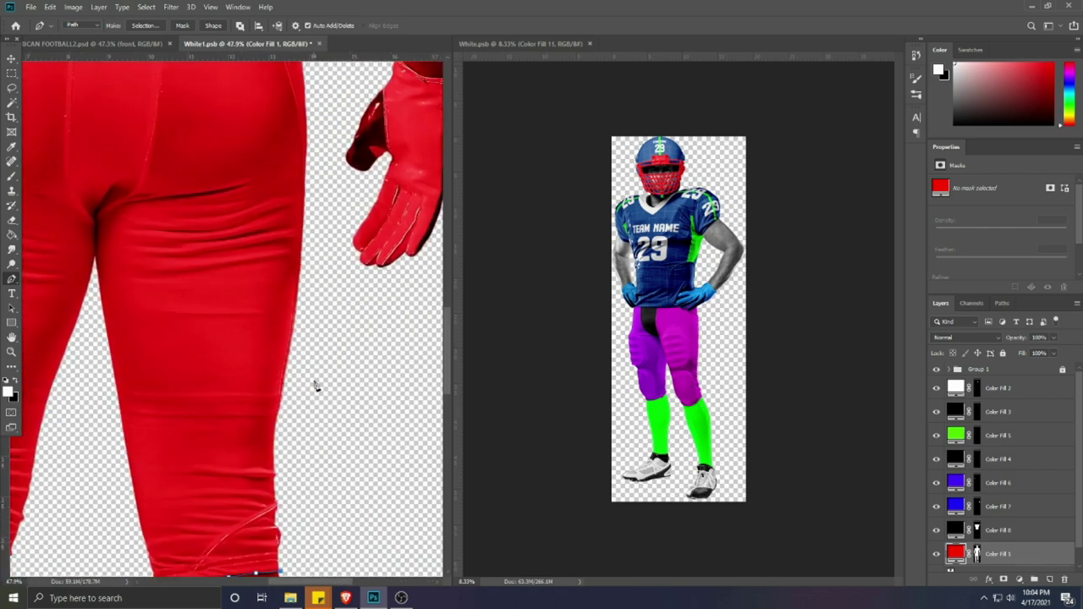
pyautogui.click(316, 381)
pyautogui.click(328, 269)
pyautogui.moveTo(318, 240); pyautogui.dragTo(321, 278)
pyautogui.moveTo(324, 138); pyautogui.dragTo(330, 293)
pyautogui.click(322, 214)
pyautogui.moveTo(179, 152); pyautogui.dragTo(444, 225)
pyautogui.click(329, 223)
pyautogui.click(259, 235)
pyautogui.click(171, 254)
pyautogui.scroll(-9, 180, 296)
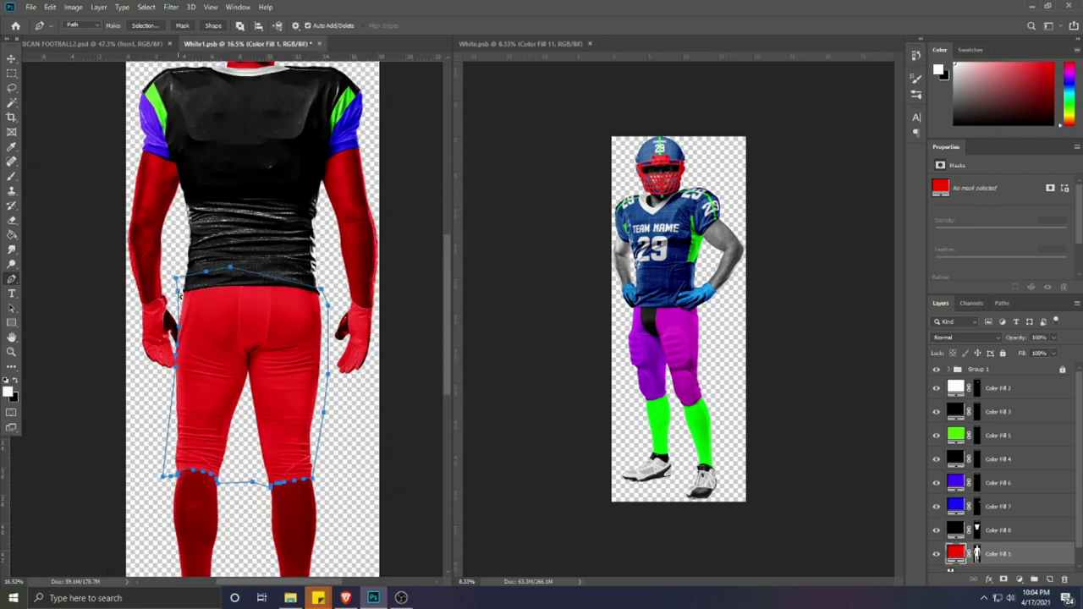
# Step: Convert the pants path to a selection and trim it to the player's edge with the Magic Wand on the White layer
pyautogui.hotkey('ctrl', 'Return')
pyautogui.scroll(-2, 1010, 529)
pyautogui.click(998, 559)
pyautogui.press('w')
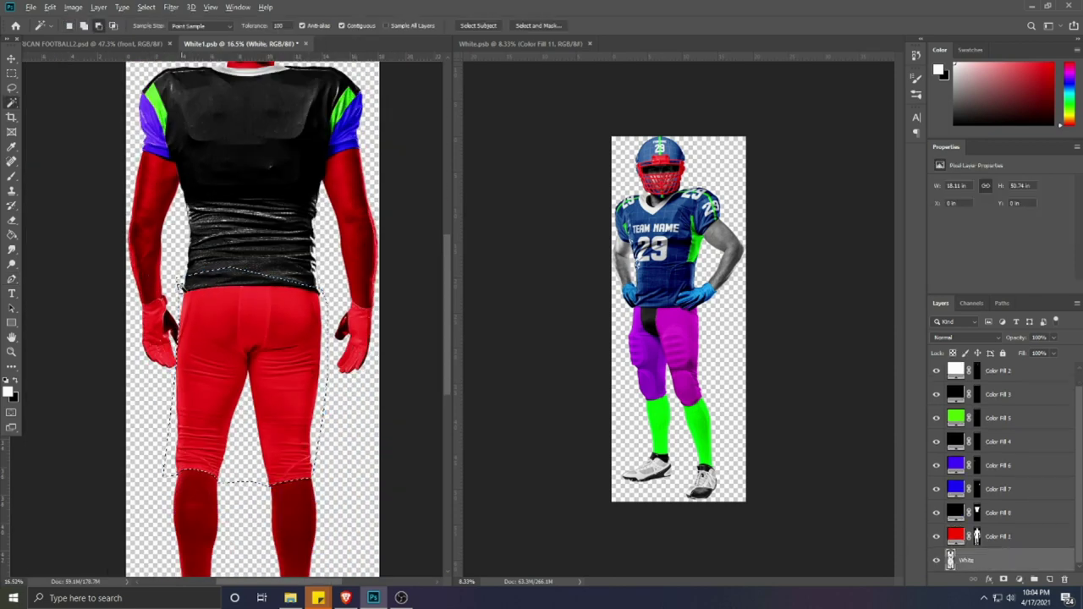
pyautogui.keyDown('alt'); pyautogui.click(322, 395); pyautogui.keyUp('alt')
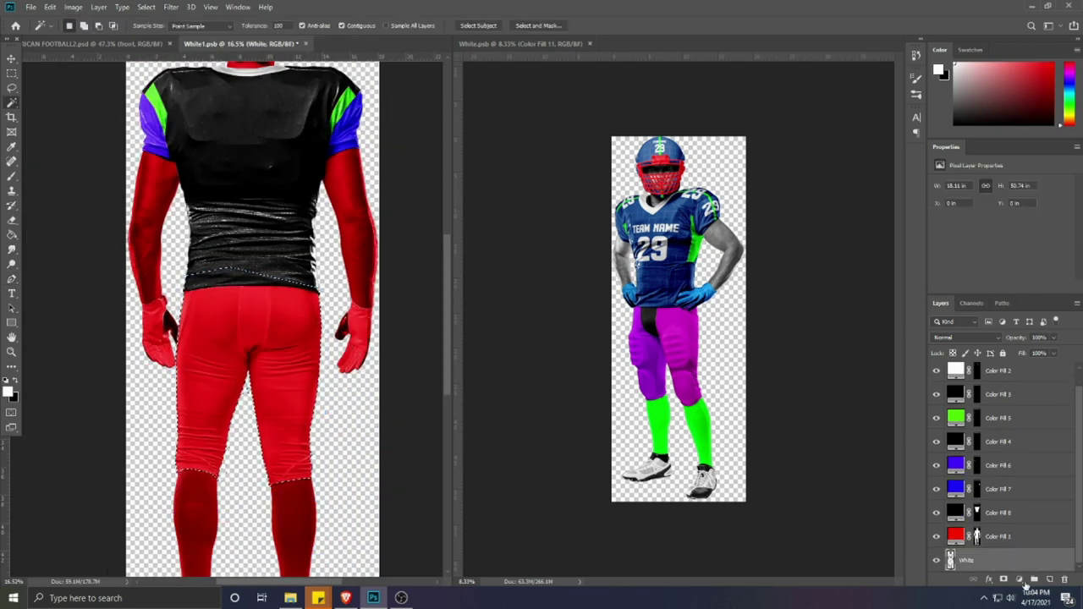
# Step: Fill the pants selection with the front player's magenta as a solid color layer above the red fill, and load its mask as a selection
pyautogui.click(1020, 580)
pyautogui.click(1021, 382)
pyautogui.click(679, 331)
pyautogui.click(993, 226)
pyautogui.moveTo(999, 562); pyautogui.dragTo(996, 536)
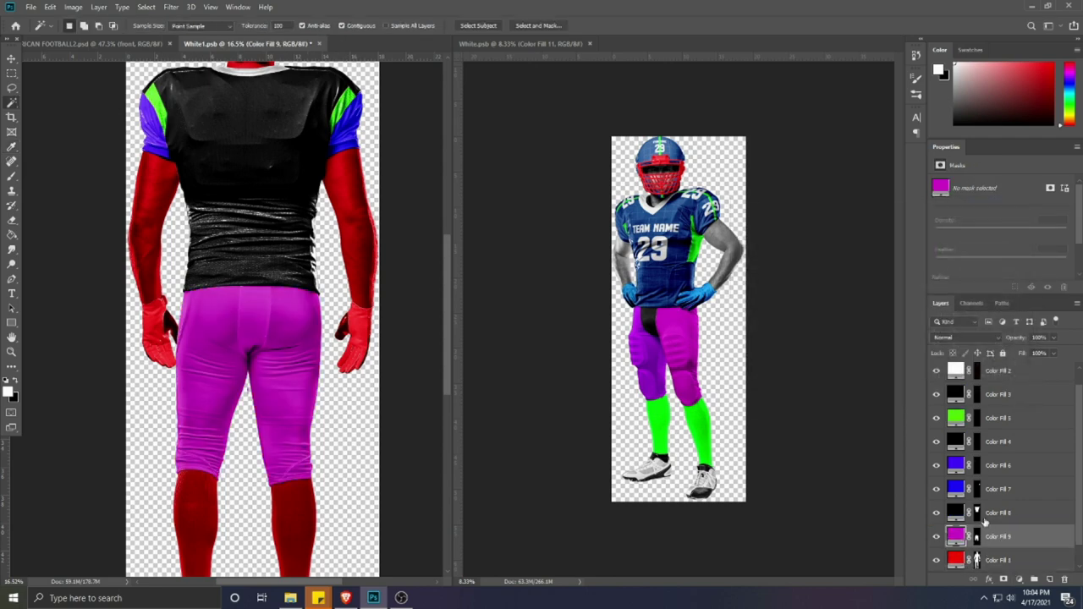
pyautogui.click(978, 537)
pyautogui.keyDown('ctrl'); pyautogui.click(978, 536); pyautogui.keyUp('ctrl')
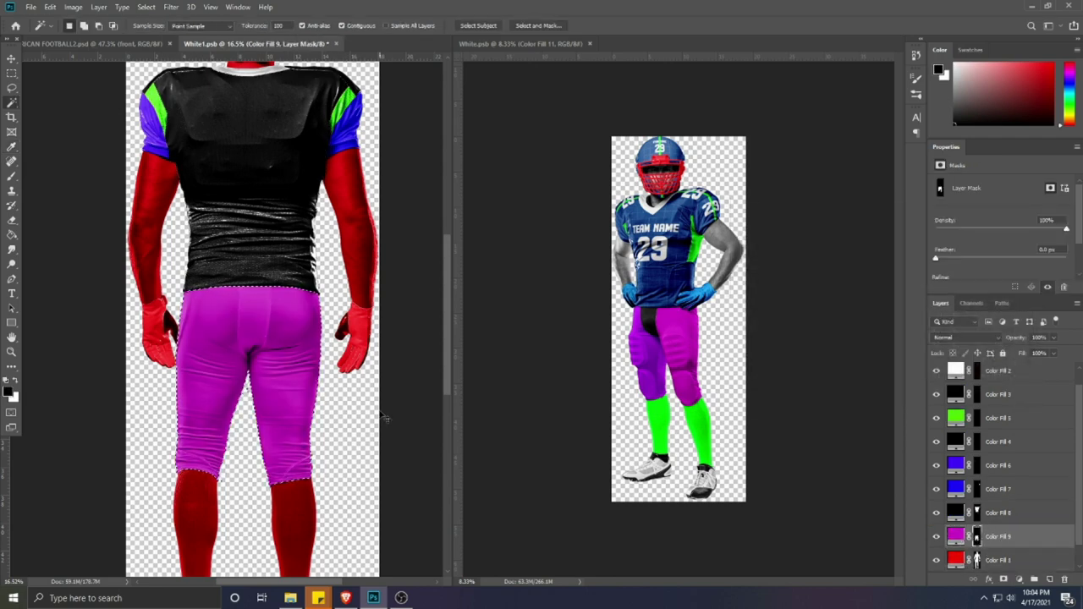
# Step: Brush black on the pants mask to remove the stray magenta specks along the inner edge and cuff of the left leg
pyautogui.scroll(4, 284, 431)
pyautogui.press('b')
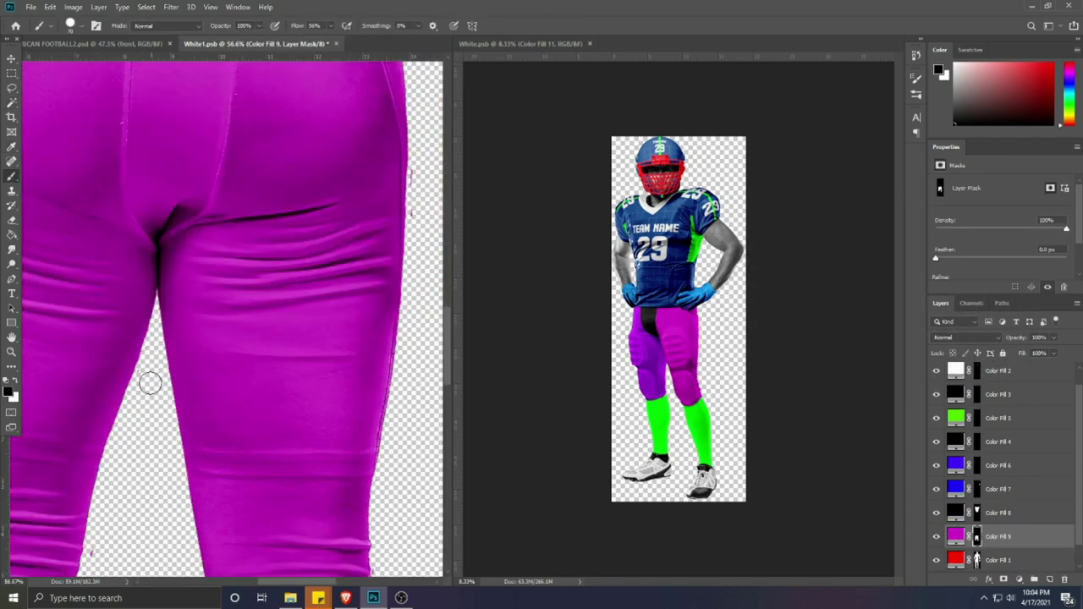
pyautogui.moveTo(149, 380); pyautogui.dragTo(228, 253)
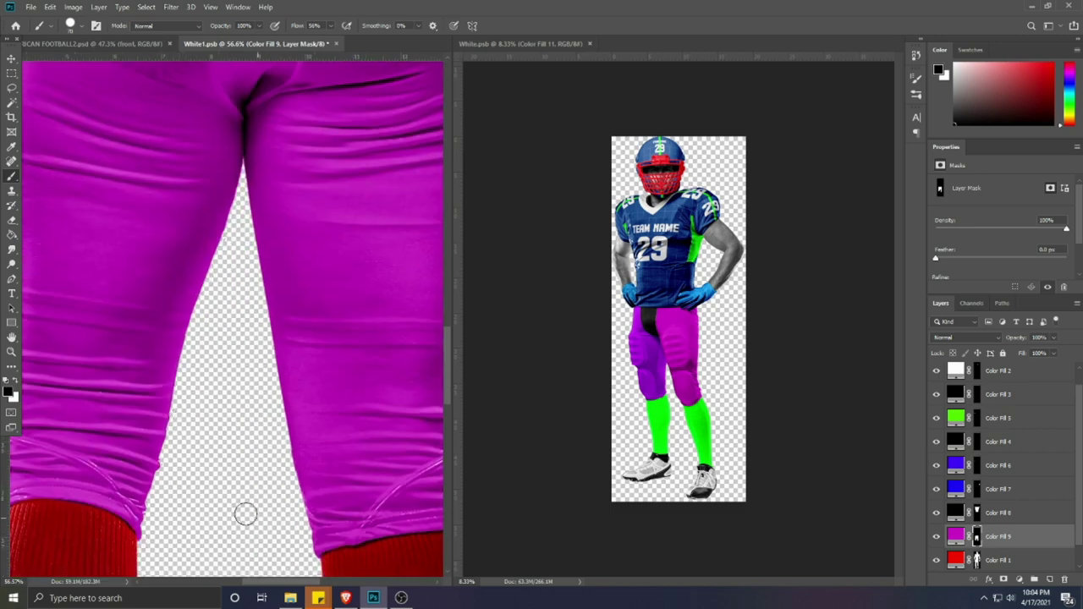
pyautogui.scroll(5, 181, 484)
pyautogui.click(158, 407)
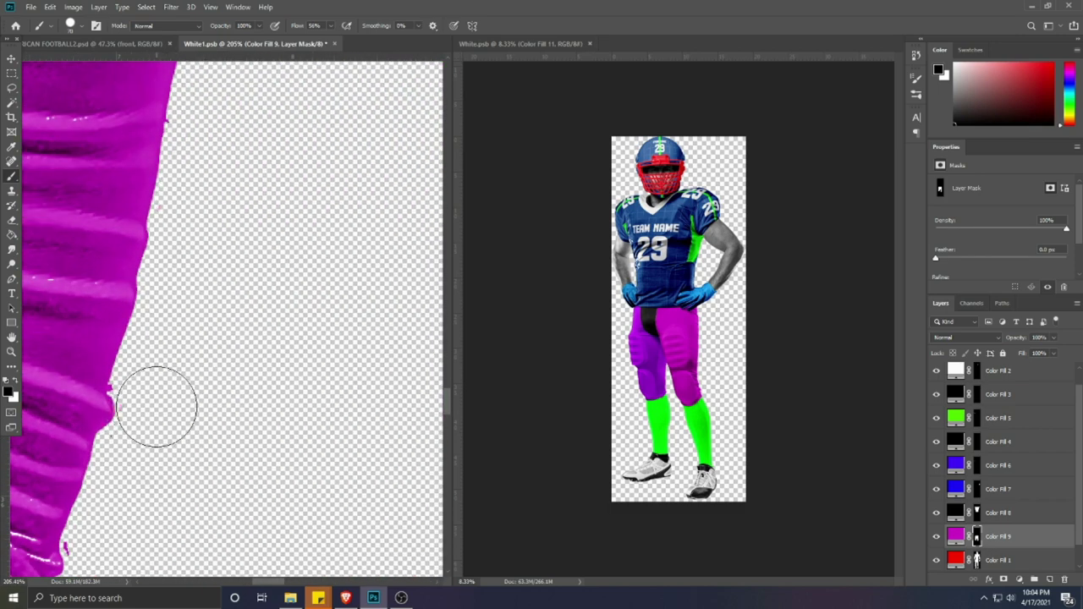
pyautogui.moveTo(158, 406); pyautogui.dragTo(269, 250)
pyautogui.click(211, 396)
pyautogui.press('[')
pyautogui.press('[')
pyautogui.press('[')
pyautogui.press('[')
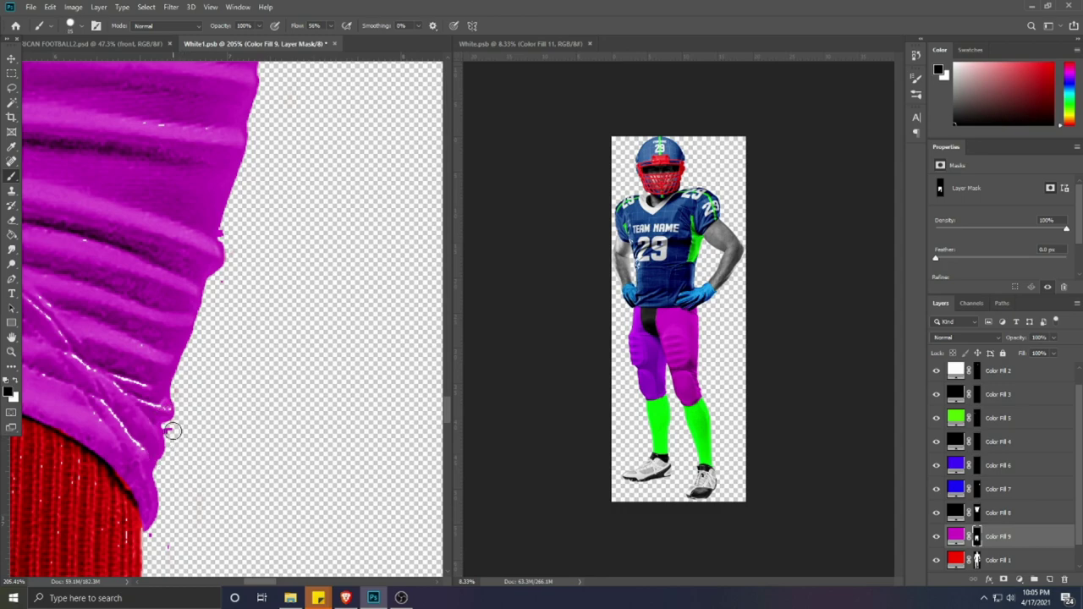
pyautogui.scroll(-8, 232, 477)
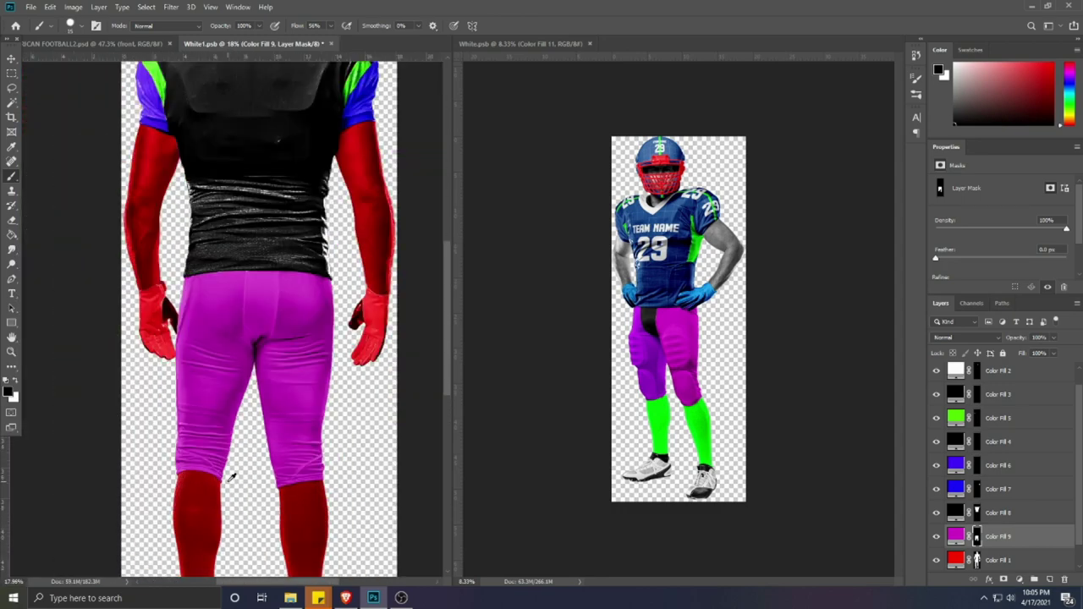
# Step: Mask out the stray magenta specks along the right leg's outer edge, from the hip down to the knee cuff
pyautogui.scroll(6, 286, 319)
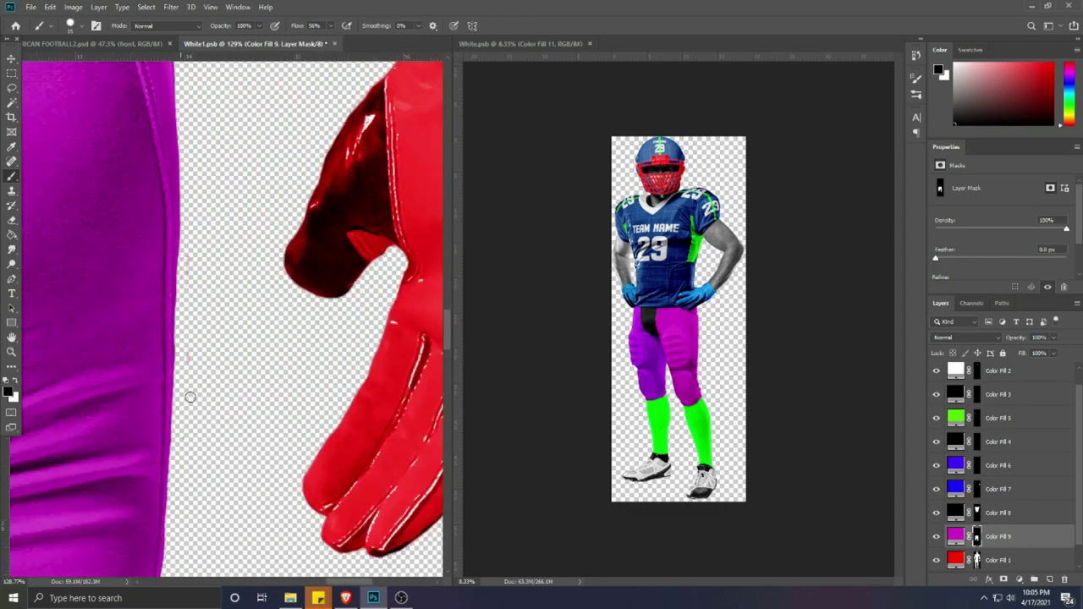
pyautogui.scroll(-4, 187, 406)
pyautogui.moveTo(182, 461); pyautogui.dragTo(263, 110)
pyautogui.scroll(6, 239, 354)
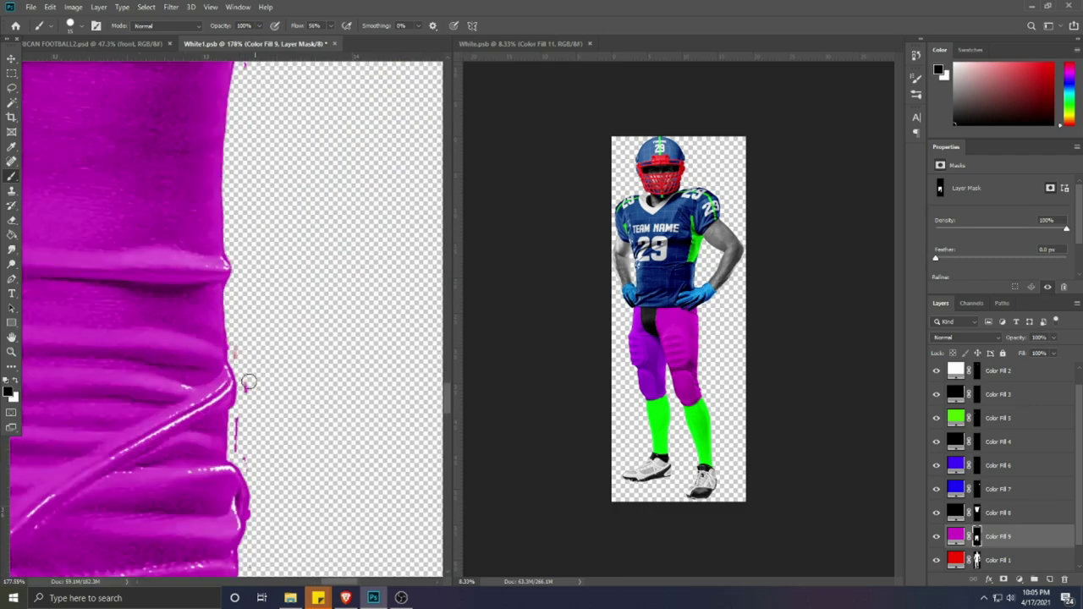
pyautogui.moveTo(249, 381)
pyautogui.mouseDown()
pyautogui.moveTo(248, 444)
pyautogui.moveTo(266, 313)
pyautogui.moveTo(267, 339)
pyautogui.mouseUp()
pyautogui.scroll(-10, 281, 451)
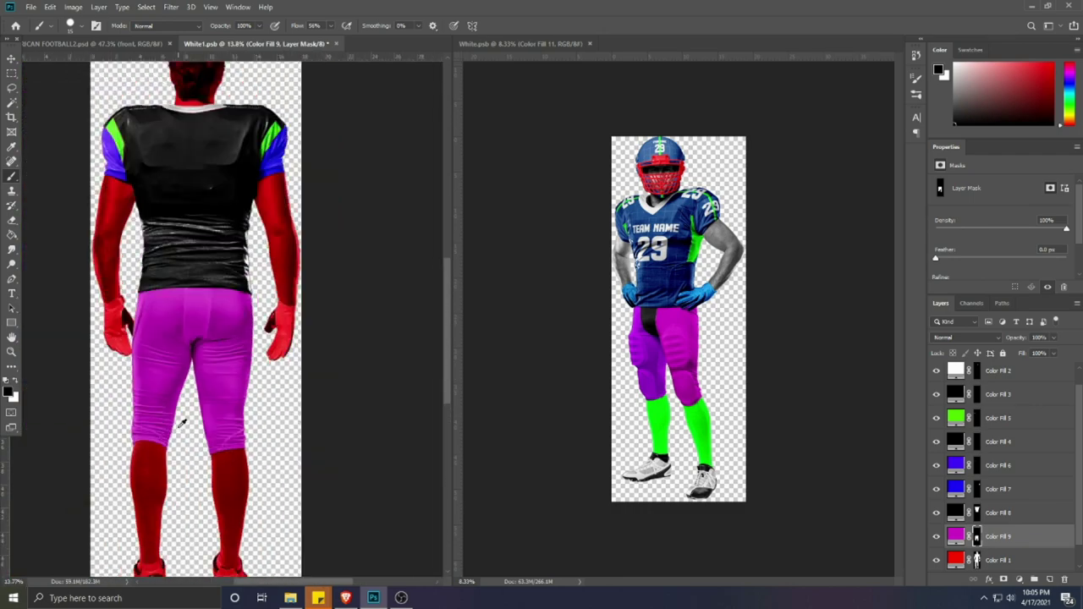
pyautogui.scroll(-2, 182, 422)
pyautogui.press('v')
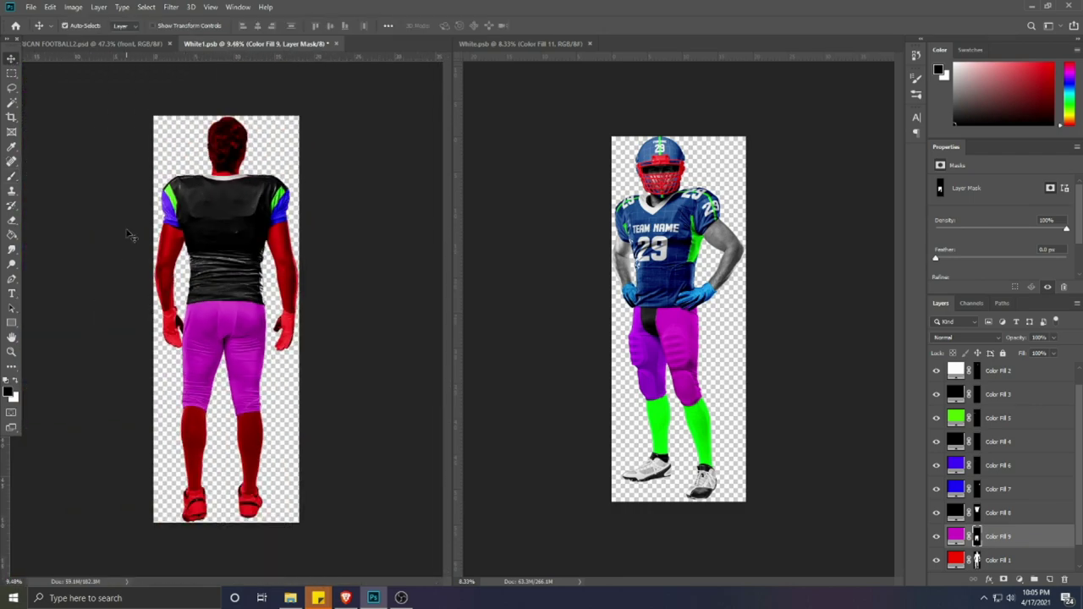
# Step: Start a Pen path on the red fill layer along the line where the left sock enters the shoe
pyautogui.click(11, 295)
pyautogui.scroll(8, 204, 473)
pyautogui.moveTo(198, 479); pyautogui.dragTo(384, 302)
pyautogui.press('v')
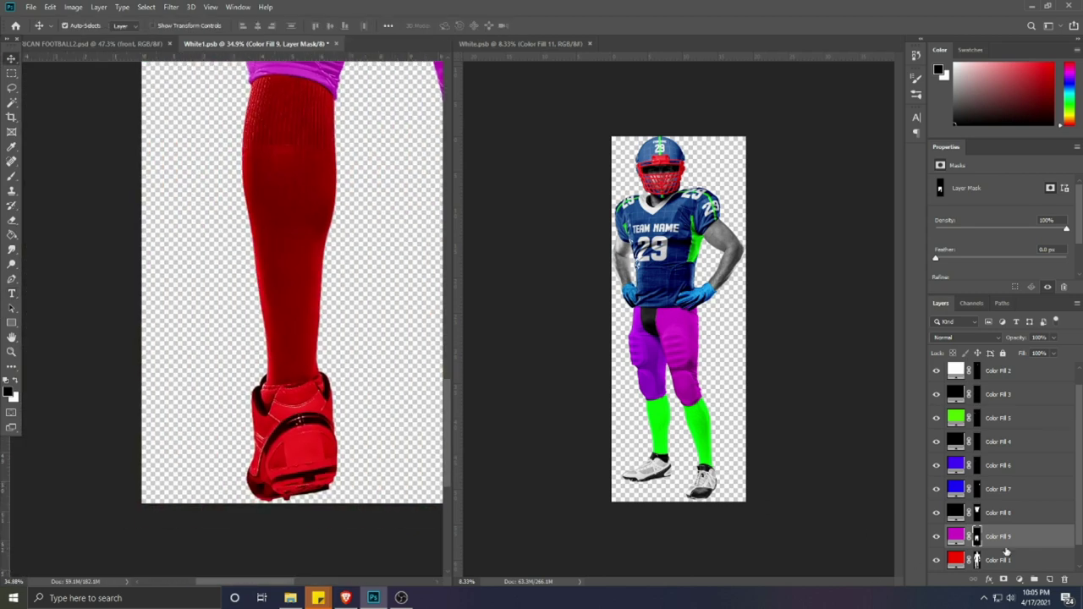
pyautogui.scroll(-1, 1008, 552)
pyautogui.click(1005, 559)
pyautogui.scroll(2, 411, 376)
pyautogui.scroll(2, 237, 410)
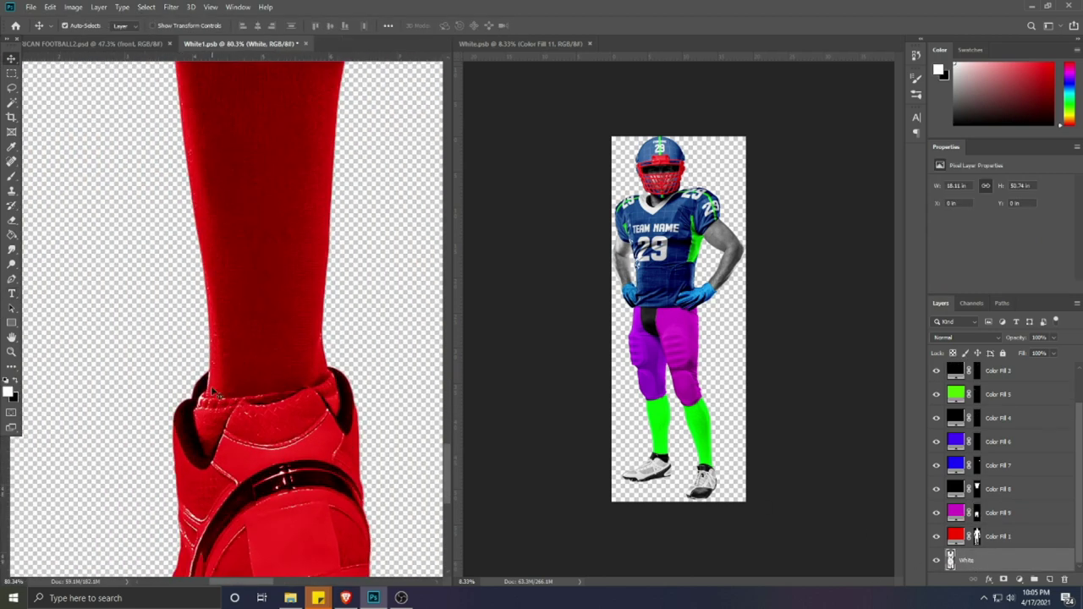
pyautogui.hotkey('alt', ']')
pyautogui.press('p')
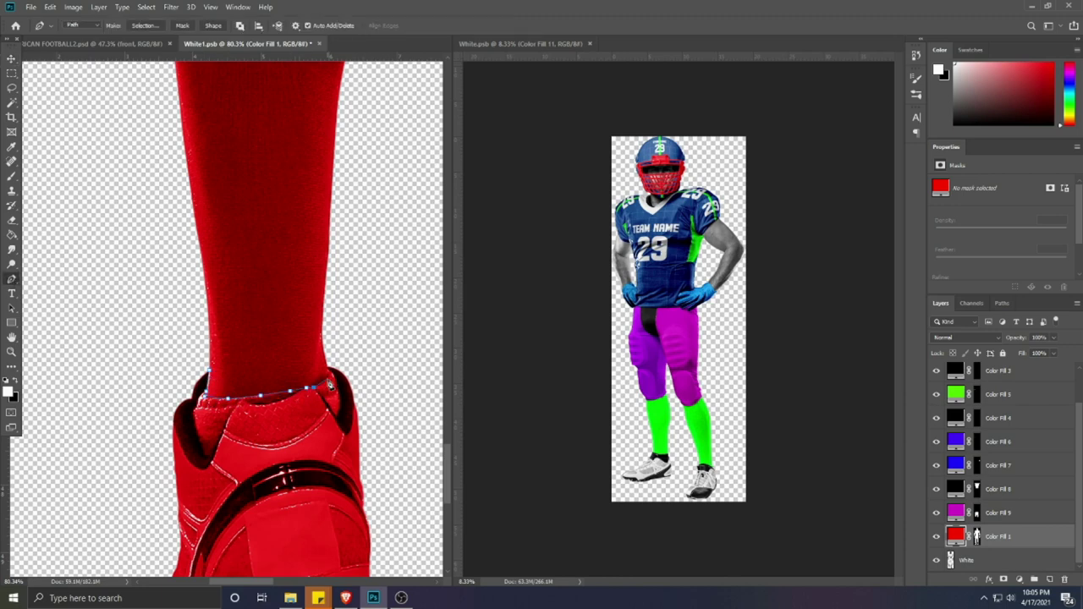
# Step: Extend the path loosely around the left sock, following the pants cuff across the top of the calf
pyautogui.scroll(-5, 329, 365)
pyautogui.moveTo(339, 276); pyautogui.dragTo(320, 404)
pyautogui.click(343, 331)
pyautogui.click(336, 227)
pyautogui.click(324, 205)
pyautogui.click(238, 189)
pyautogui.click(227, 244)
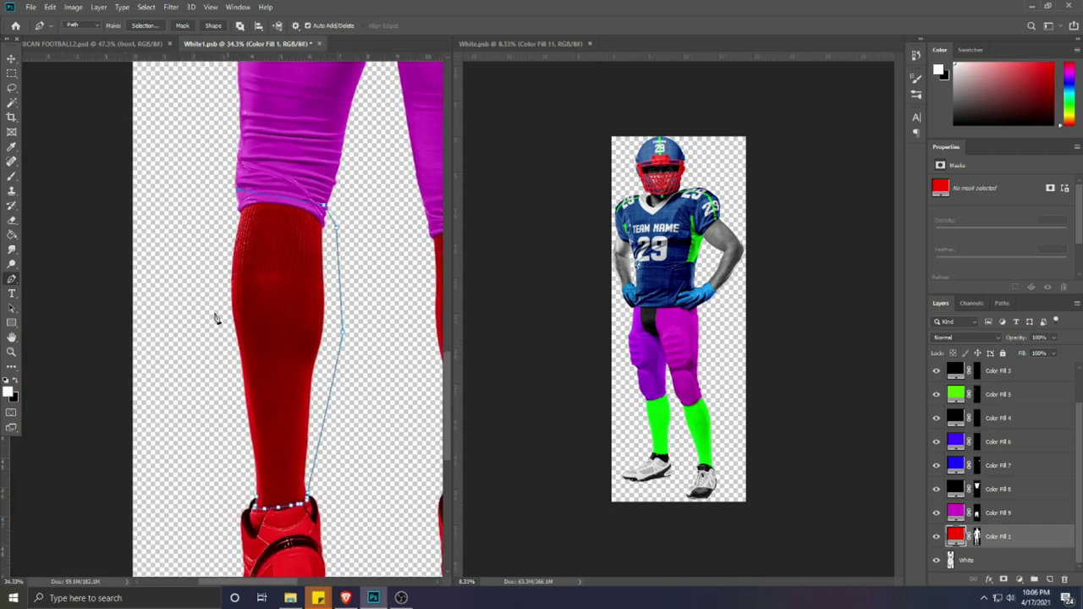
pyautogui.click(214, 314)
# Step: Trace a closed path around the right sock, from the shoe collar up to the pants cuff and back
pyautogui.moveTo(413, 445); pyautogui.dragTo(127, 368)
pyautogui.scroll(5, 165, 415)
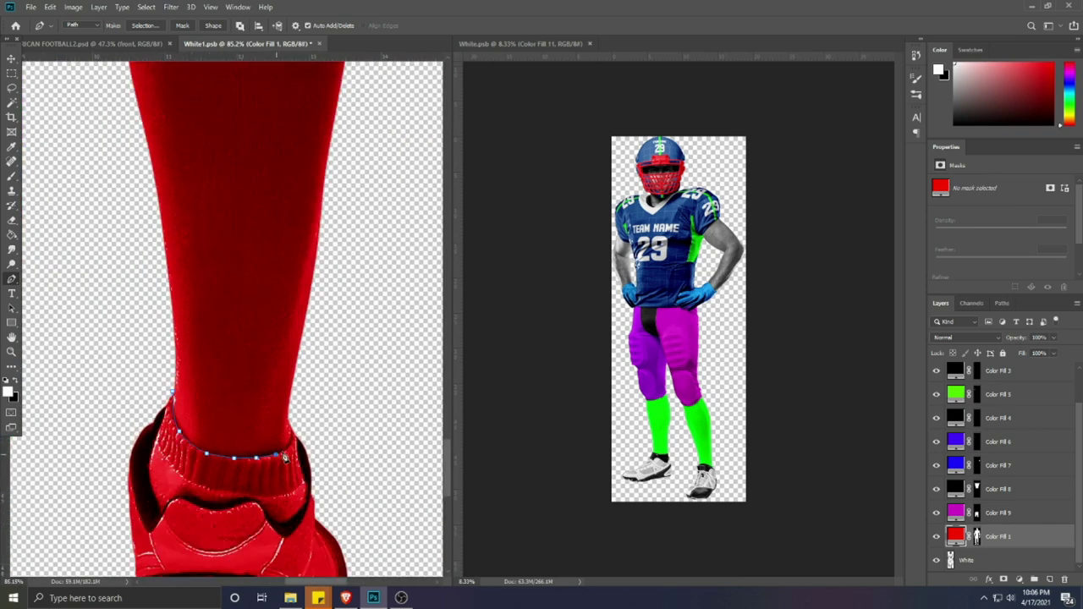
pyautogui.scroll(-6, 302, 392)
pyautogui.moveTo(333, 375); pyautogui.dragTo(301, 479)
pyautogui.click(314, 378)
pyautogui.click(278, 320)
pyautogui.click(245, 305)
pyautogui.click(186, 311)
pyautogui.click(175, 381)
pyautogui.click(194, 463)
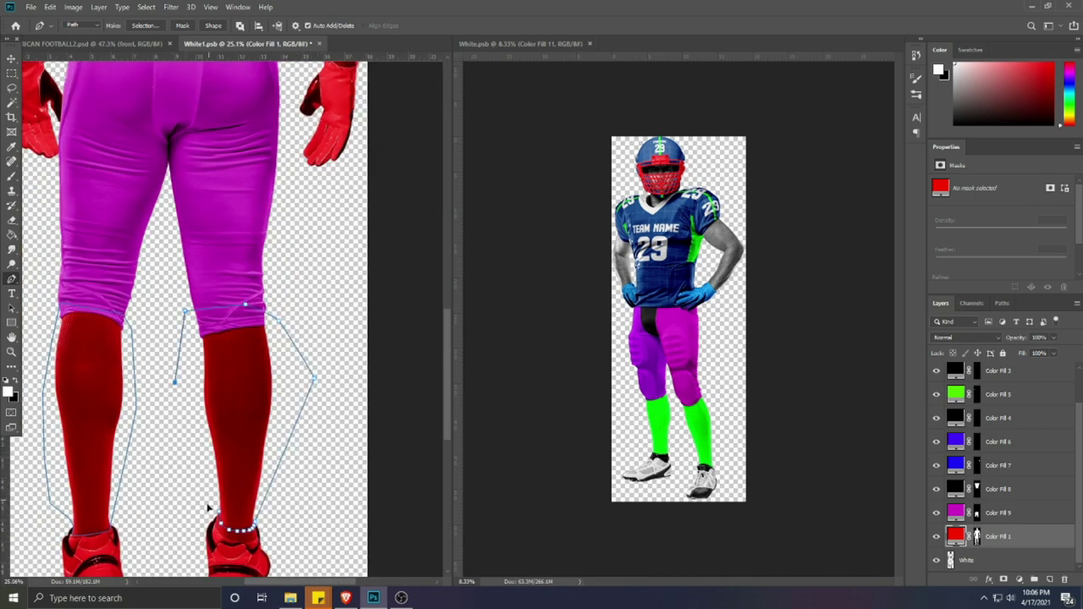
pyautogui.click(229, 530)
# Step: Convert the sock paths to a selection and trim it to the legs' edges with the Magic Wand on the White layer
pyautogui.hotkey('ctrl', 'Return')
pyautogui.press('w')
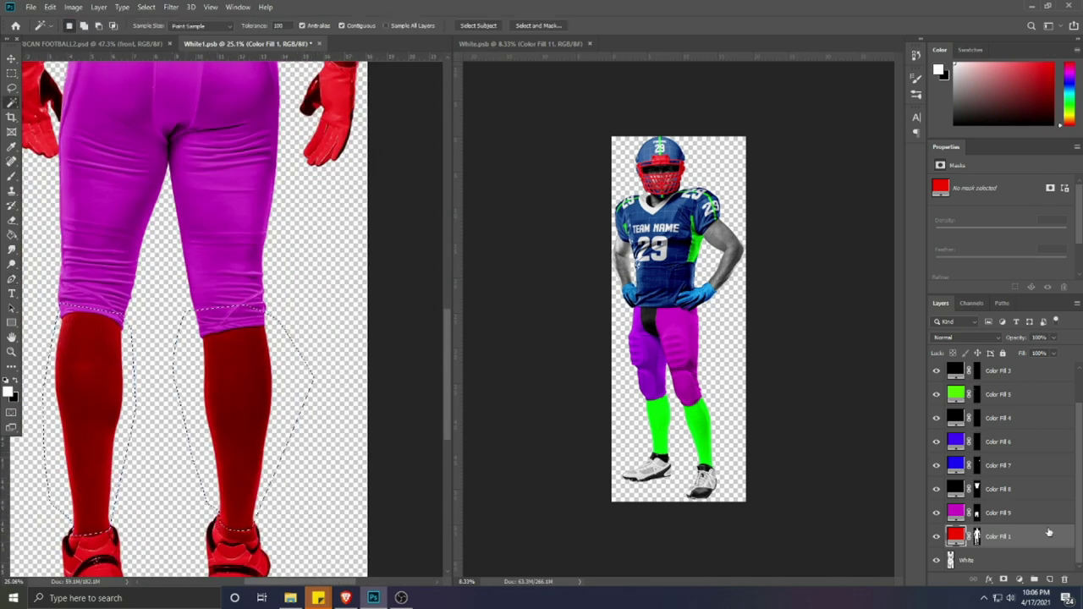
pyautogui.click(1041, 560)
pyautogui.keyDown('alt'); pyautogui.click(51, 417); pyautogui.keyUp('alt')
pyautogui.keyDown('alt'); pyautogui.click(287, 387); pyautogui.keyUp('alt')
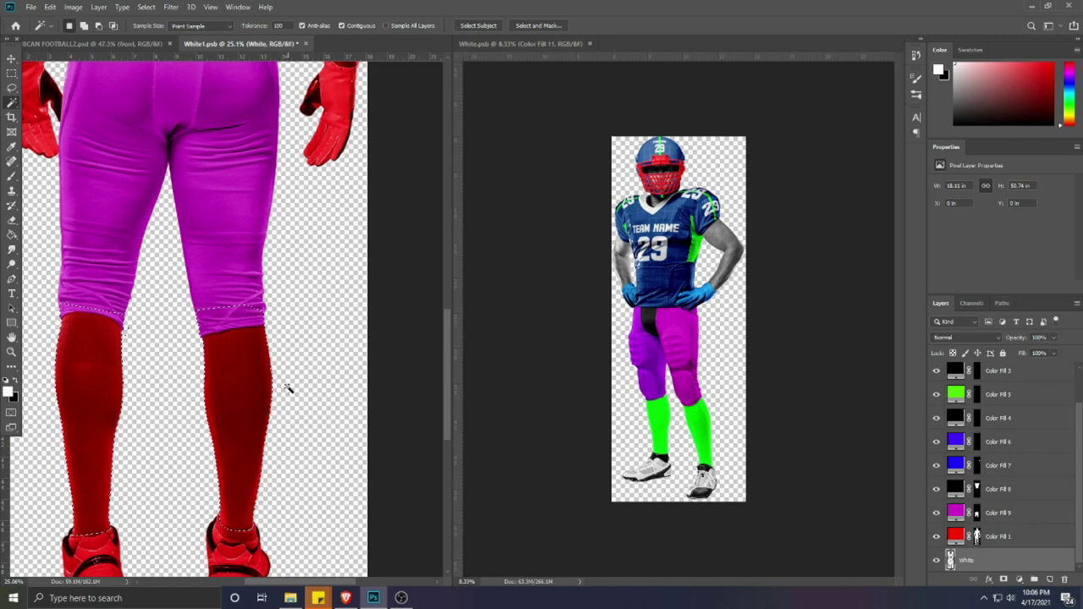
pyautogui.scroll(-2, 289, 389)
pyautogui.click(1020, 580)
pyautogui.click(1028, 387)
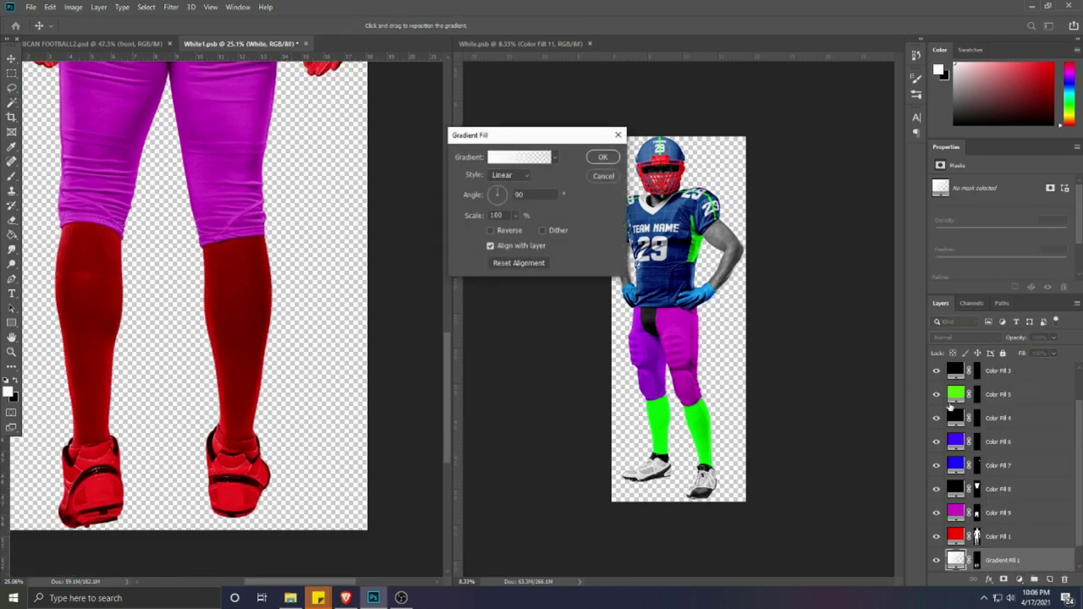
pyautogui.click(606, 176)
# Step: Fill the sock selection with a green solid color layer (02ed0e) and place it above the red fill
pyautogui.click(1020, 580)
pyautogui.click(1009, 381)
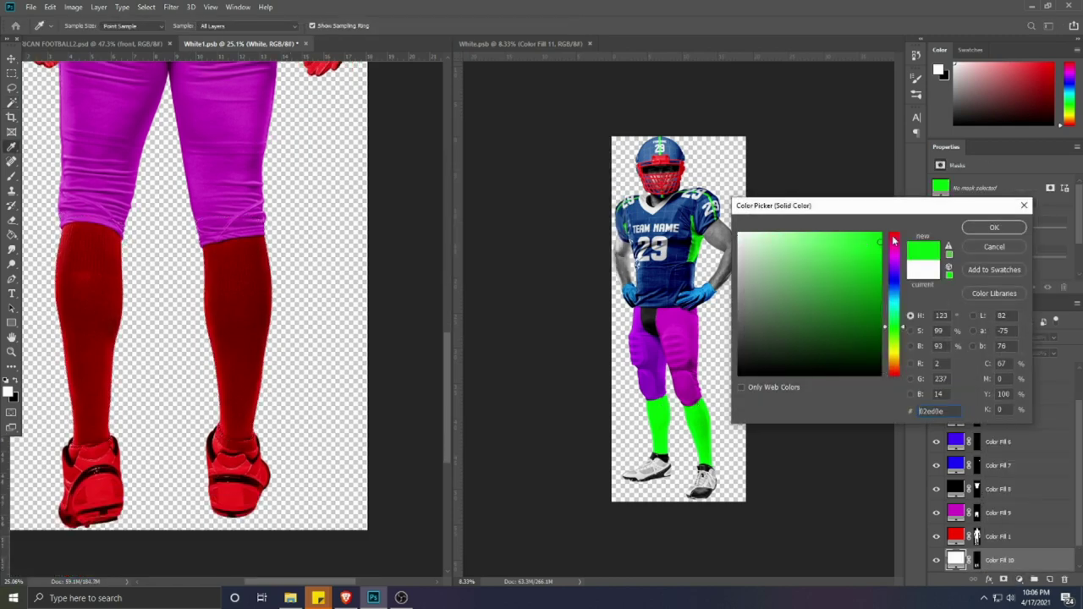
pyautogui.click(990, 226)
pyautogui.click(977, 536)
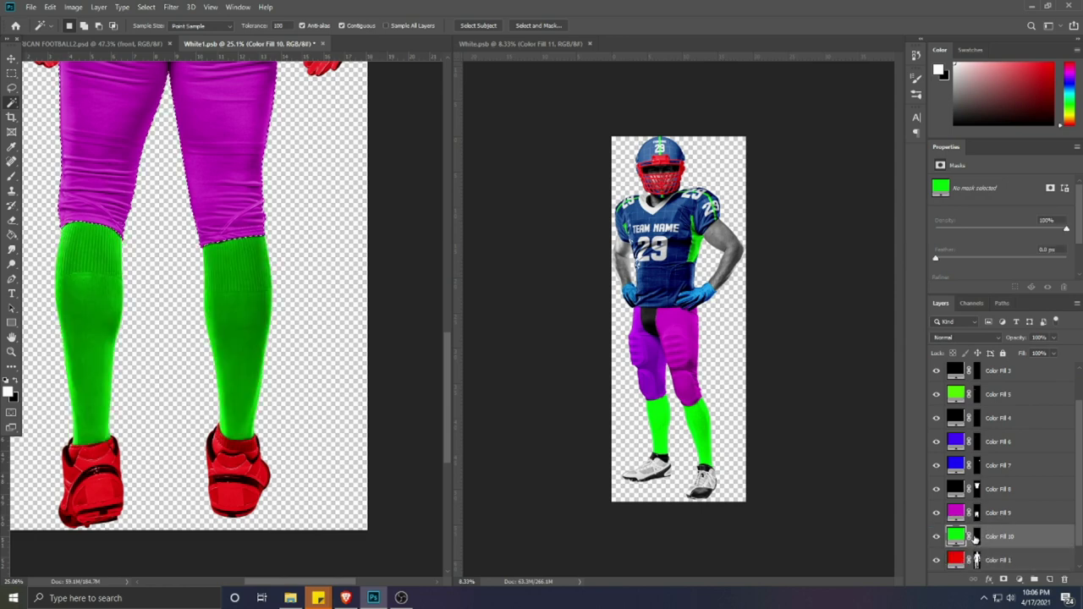
pyautogui.scroll(-3, 203, 373)
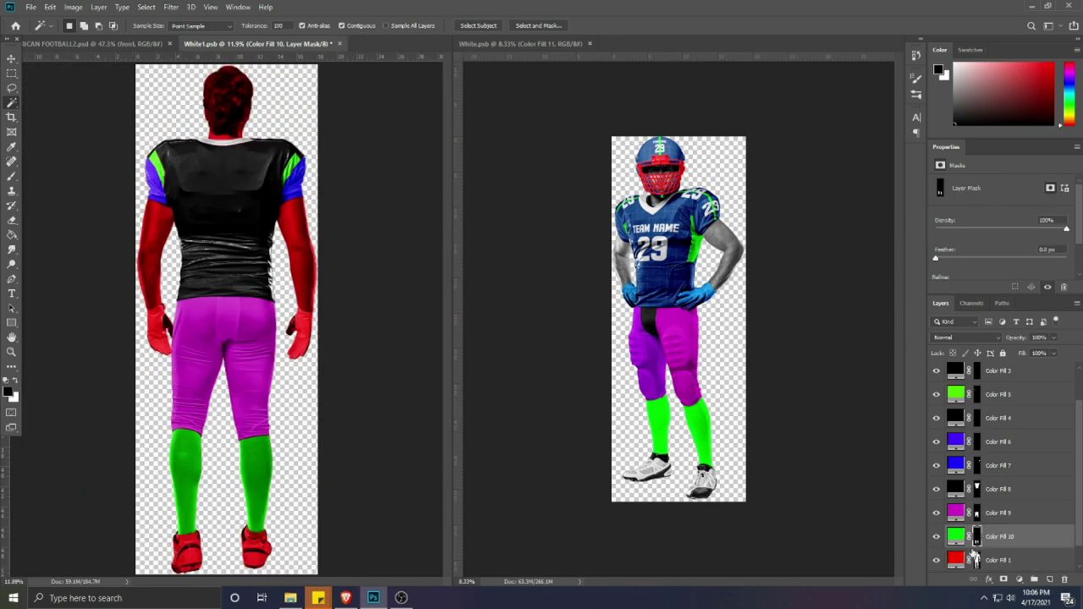
# Step: Load the sock mask as a selection and brighten that area of White copy by pulling in the Curves white point
pyautogui.keyDown('ctrl'); pyautogui.click(977, 538); pyautogui.keyUp('ctrl')
pyautogui.scroll(1, 1041, 457)
pyautogui.scroll(-1, 1041, 423)
pyautogui.click(956, 536)
pyautogui.scroll(1, 1008, 450)
pyautogui.scroll(1, 974, 453)
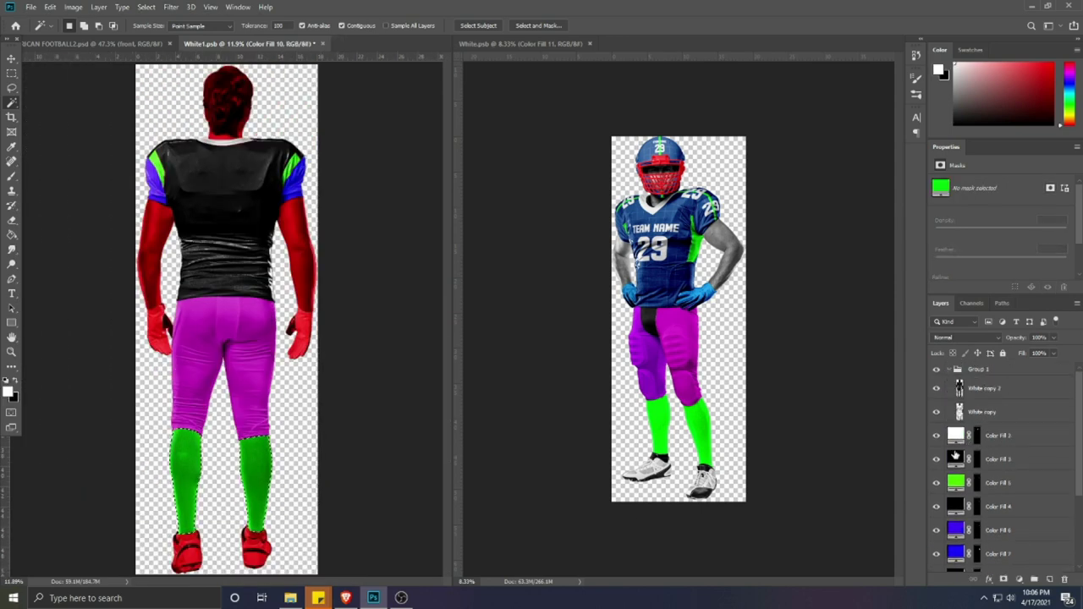
pyautogui.click(982, 413)
pyautogui.hotkey('ctrl', 'm')
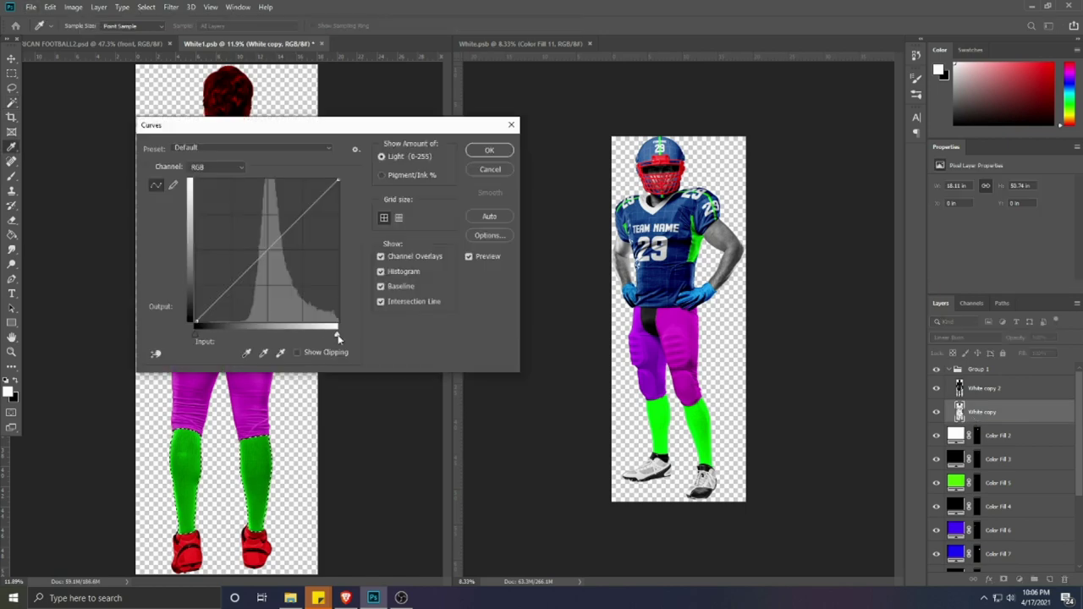
pyautogui.moveTo(338, 327); pyautogui.dragTo(289, 338)
pyautogui.click(489, 150)
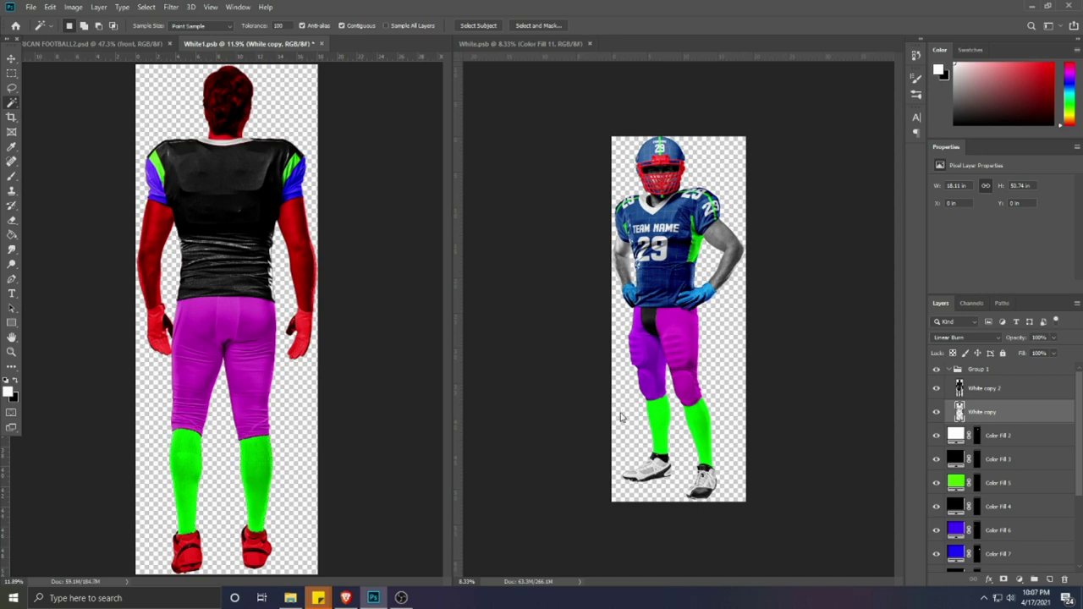
# Step: Collapse Group 1 and lock it completely
pyautogui.click(949, 370)
pyautogui.click(1003, 354)
pyautogui.scroll(-3, 259, 438)
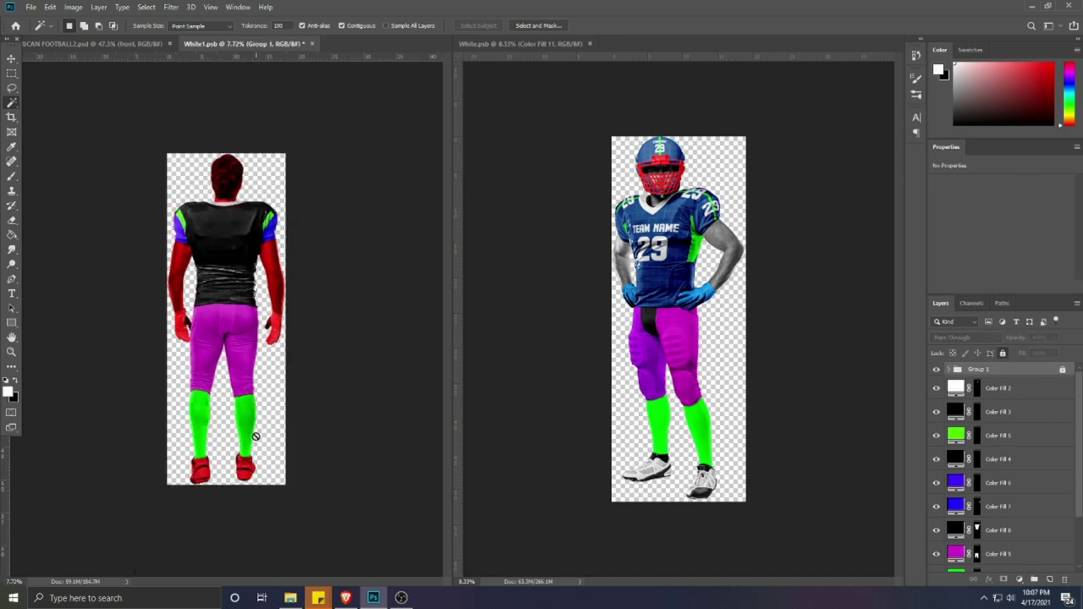
# Step: Select both shoes with rectangular marquees and trim the selection to their edges with the Magic Wand on the White layer
pyautogui.scroll(4, 252, 468)
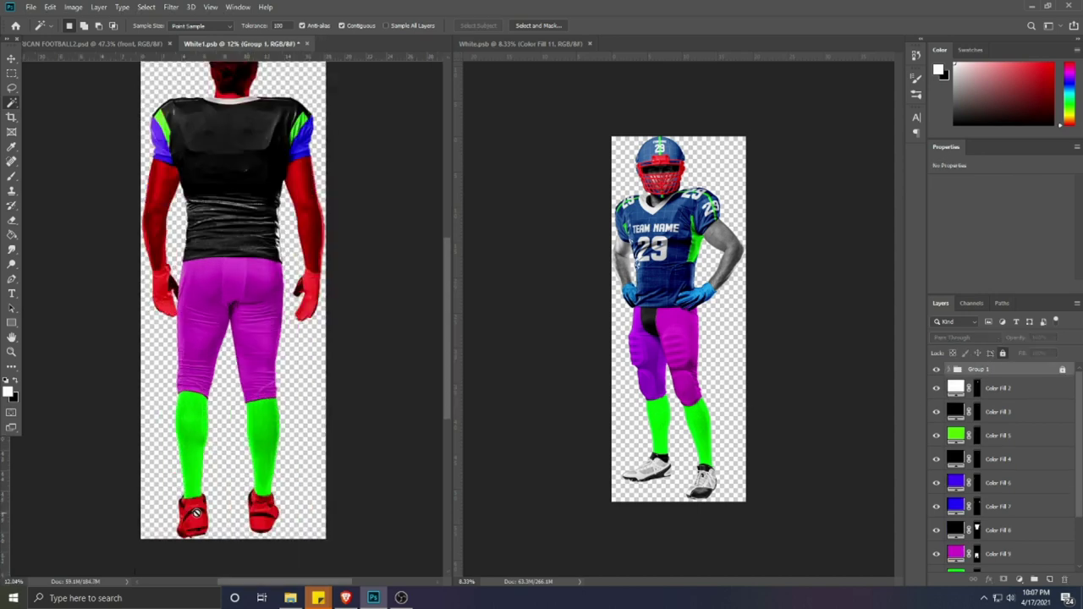
pyautogui.press('v')
pyautogui.scroll(2, 204, 441)
pyautogui.scroll(-1, 204, 441)
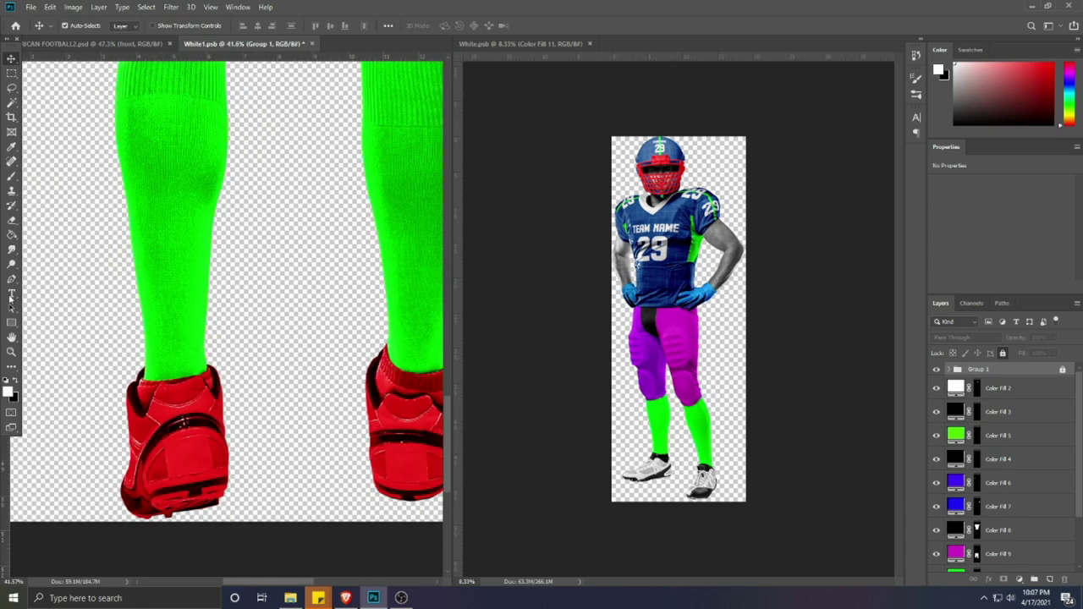
pyautogui.click(12, 76)
pyautogui.moveTo(89, 340); pyautogui.dragTo(251, 524)
pyautogui.scroll(-2, 208, 496)
pyautogui.moveTo(294, 385); pyautogui.dragTo(387, 516)
pyautogui.scroll(-3, 1023, 539)
pyautogui.click(1020, 559)
pyautogui.click(11, 102)
pyautogui.click(157, 408)
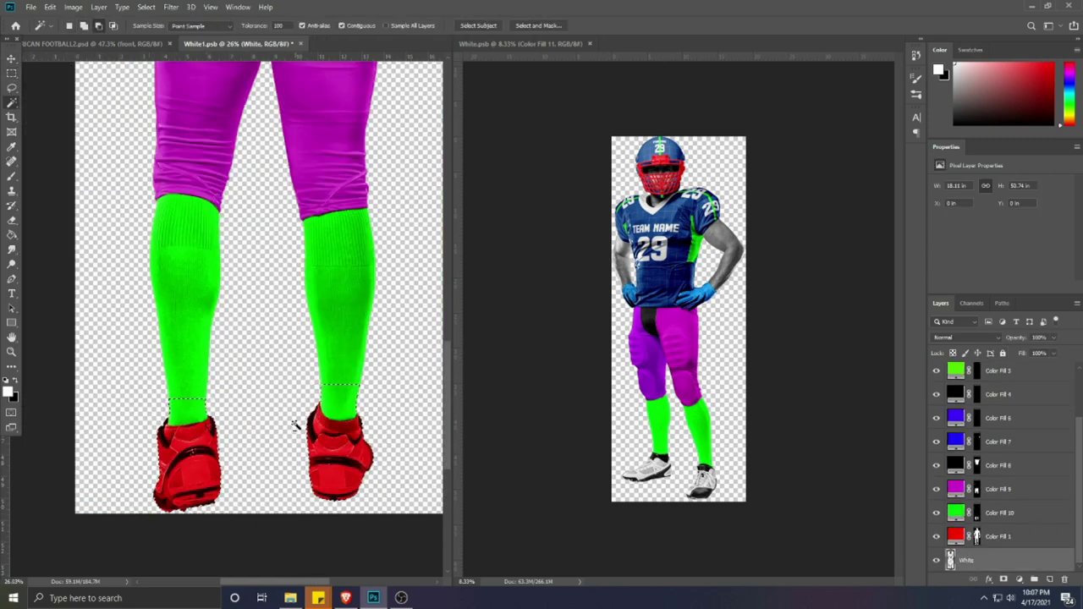
# Step: Fill the shoe selection with a white solid color layer, move it above the red fill and select its mask
pyautogui.click(1020, 579)
pyautogui.click(1007, 378)
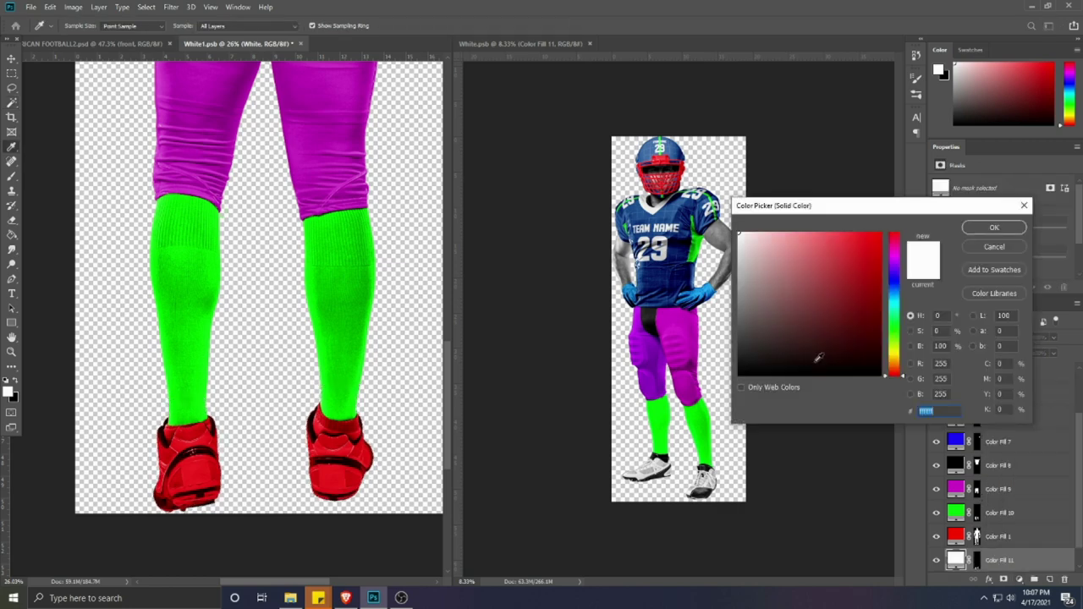
pyautogui.click(990, 228)
pyautogui.moveTo(999, 560); pyautogui.dragTo(1001, 529)
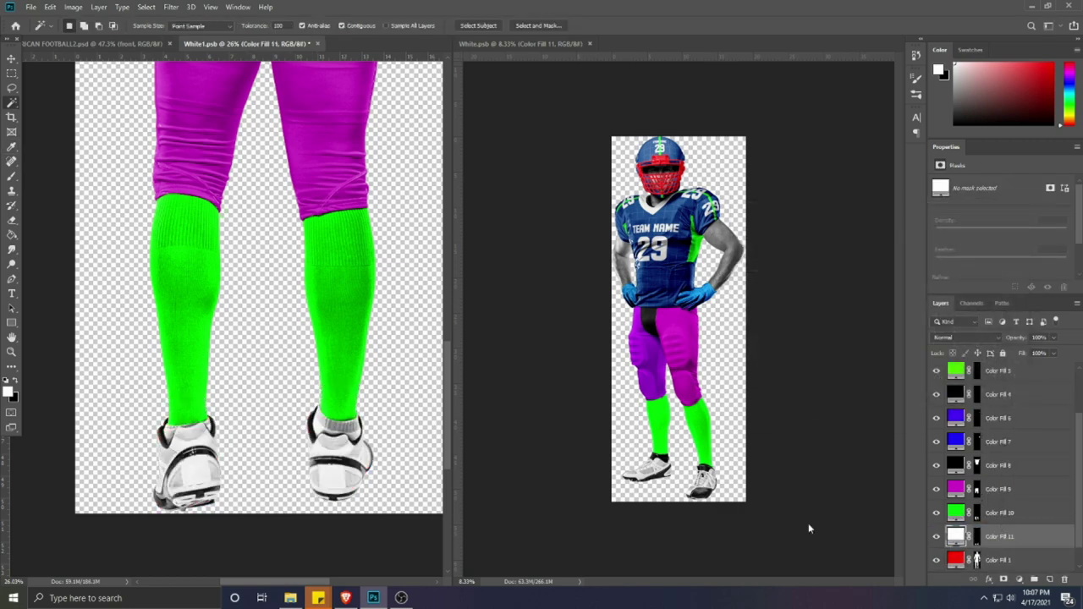
pyautogui.press('v')
pyautogui.click(976, 537)
pyautogui.scroll(-2, 273, 429)
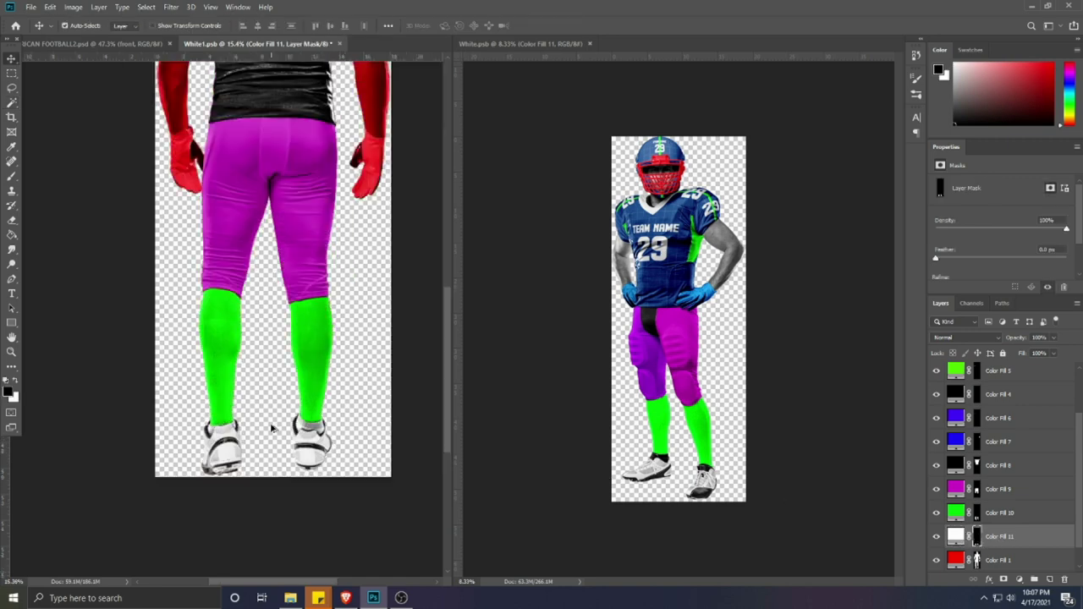
# Step: Start a Pen path on the red fill layer along the left glove's cuff at the wrist
pyautogui.scroll(-2, 270, 427)
pyautogui.scroll(4, 170, 306)
pyautogui.click(123, 273)
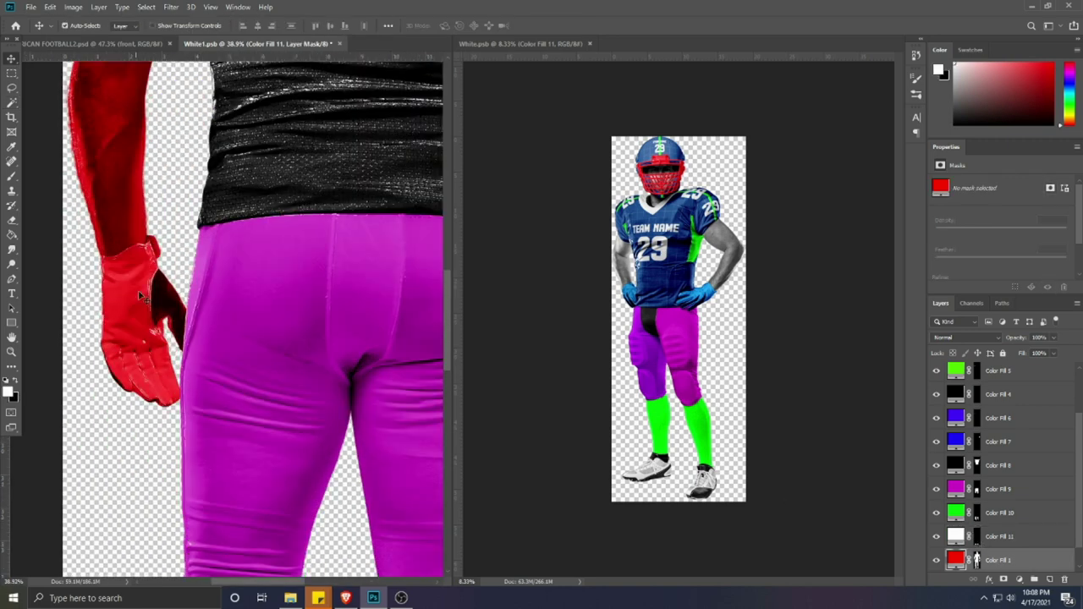
pyautogui.click(11, 281)
pyautogui.scroll(3, 77, 248)
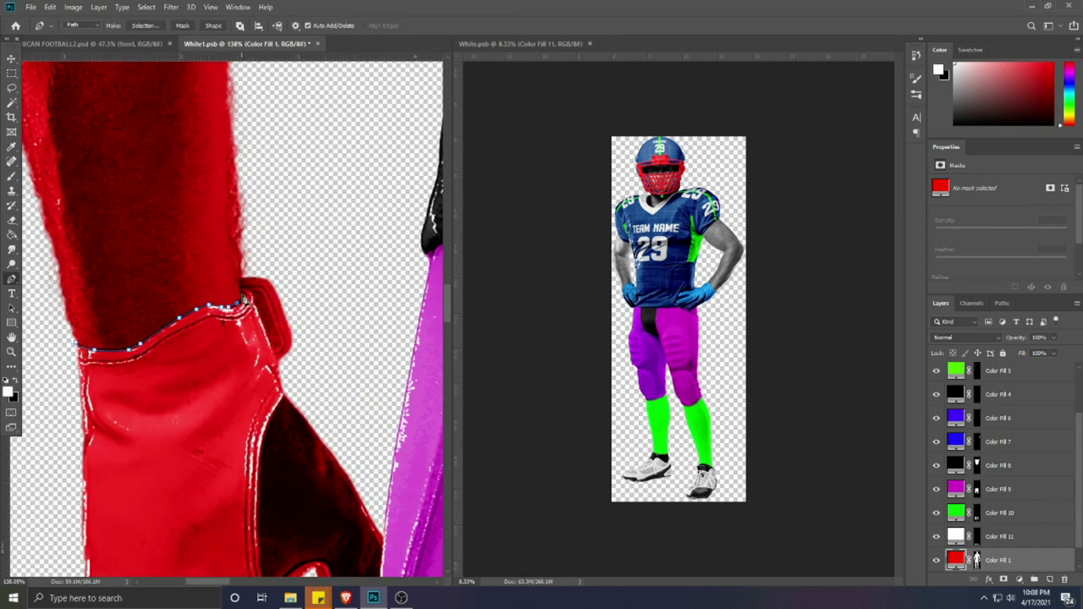
# Step: Complete the path loosely around the left glove's thumb and fingers and convert it to a selection
pyautogui.scroll(-2, 289, 278)
pyautogui.click(319, 275)
pyautogui.scroll(-1, 335, 444)
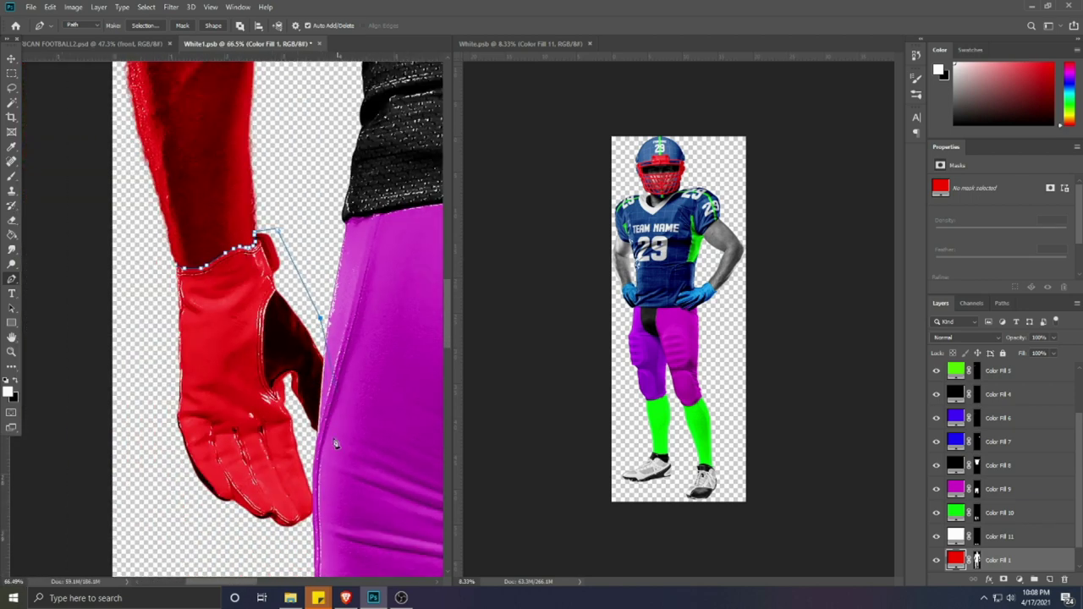
pyautogui.click(210, 525)
pyautogui.click(130, 428)
pyautogui.click(133, 287)
pyautogui.hotkey('ctrl', 'Return')
pyautogui.scroll(-1, 987, 542)
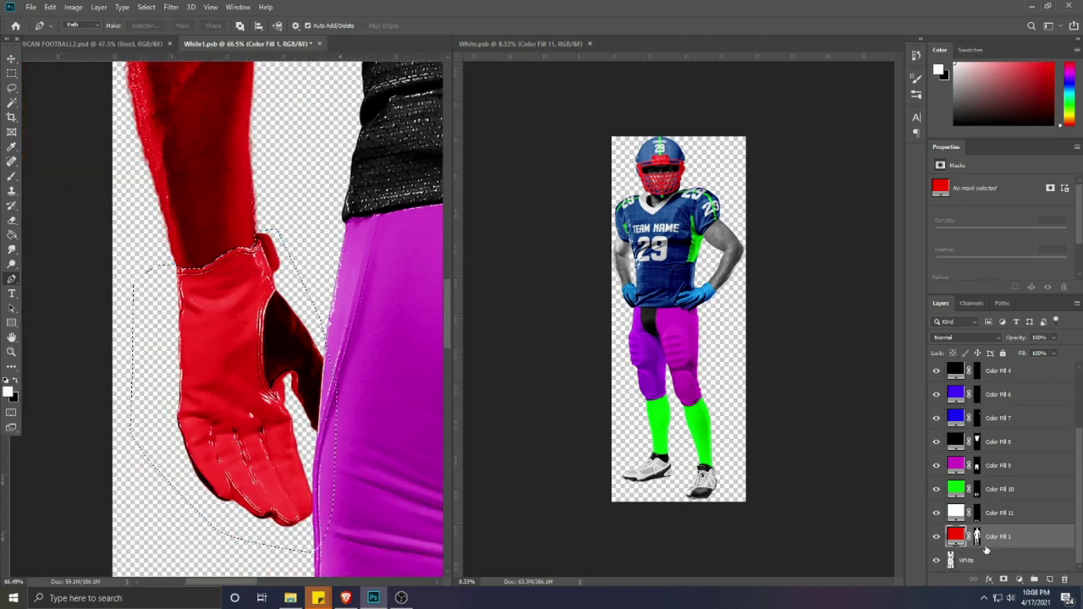
# Step: Trim the left glove selection to its edges with the Magic Wand on the White layer and fill it with a light blue solid color layer
pyautogui.click(982, 559)
pyautogui.click(12, 103)
pyautogui.keyDown('alt'); pyautogui.click(152, 329); pyautogui.keyUp('alt')
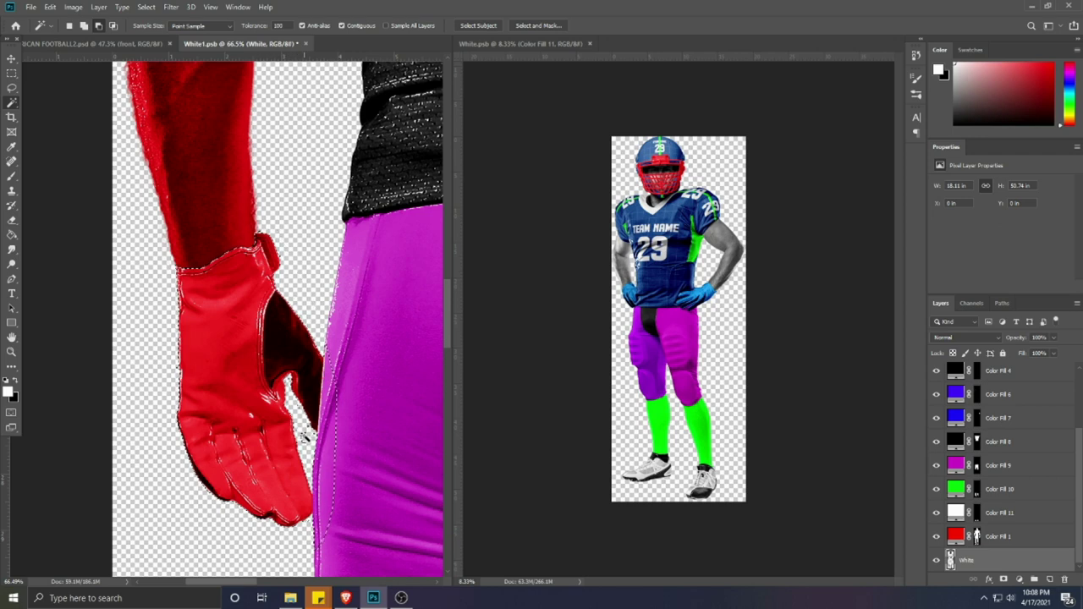
pyautogui.scroll(-4, 170, 386)
pyautogui.click(1004, 580)
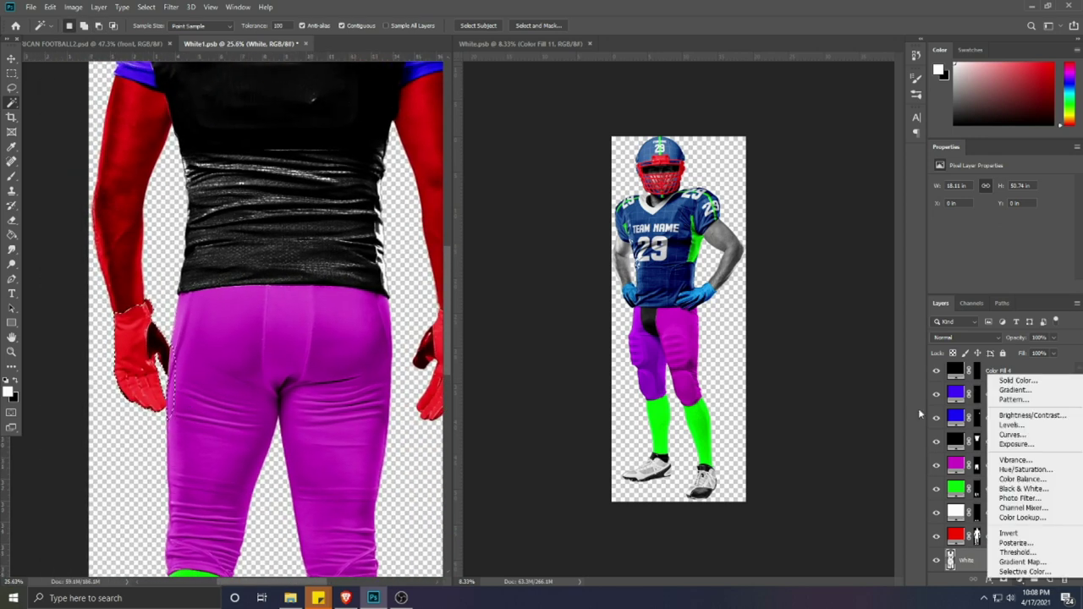
pyautogui.click(1011, 382)
# Step: Move the blue glove fill above the red fill, load the pants mask as a selection and target the glove mask
pyautogui.moveTo(1002, 558); pyautogui.dragTo(984, 510)
pyautogui.keyDown('ctrl'); pyautogui.click(978, 466); pyautogui.keyUp('ctrl')
pyautogui.click(977, 539)
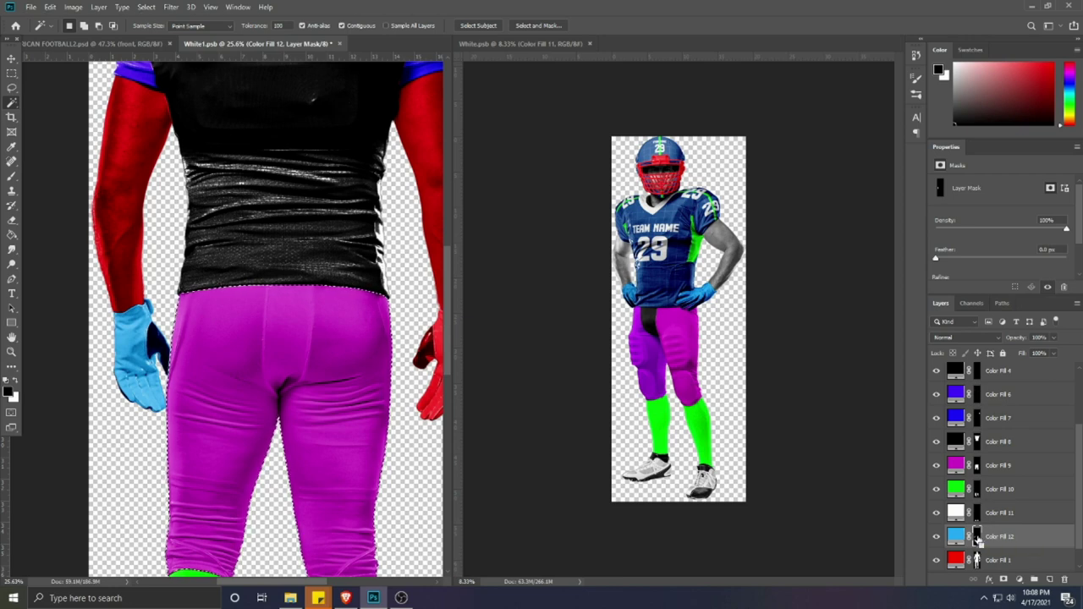
pyautogui.scroll(-2, 274, 401)
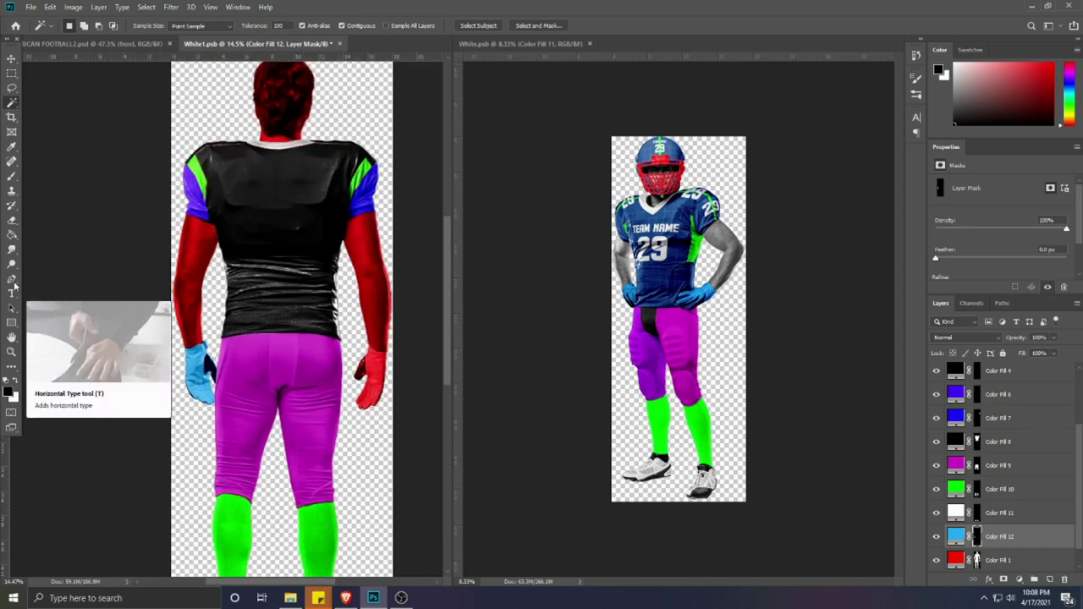
# Step: Outline the right glove with a Pen path, convert it to a selection and trim it with the Magic Wand on the White layer
pyautogui.click(11, 279)
pyautogui.scroll(6, 394, 387)
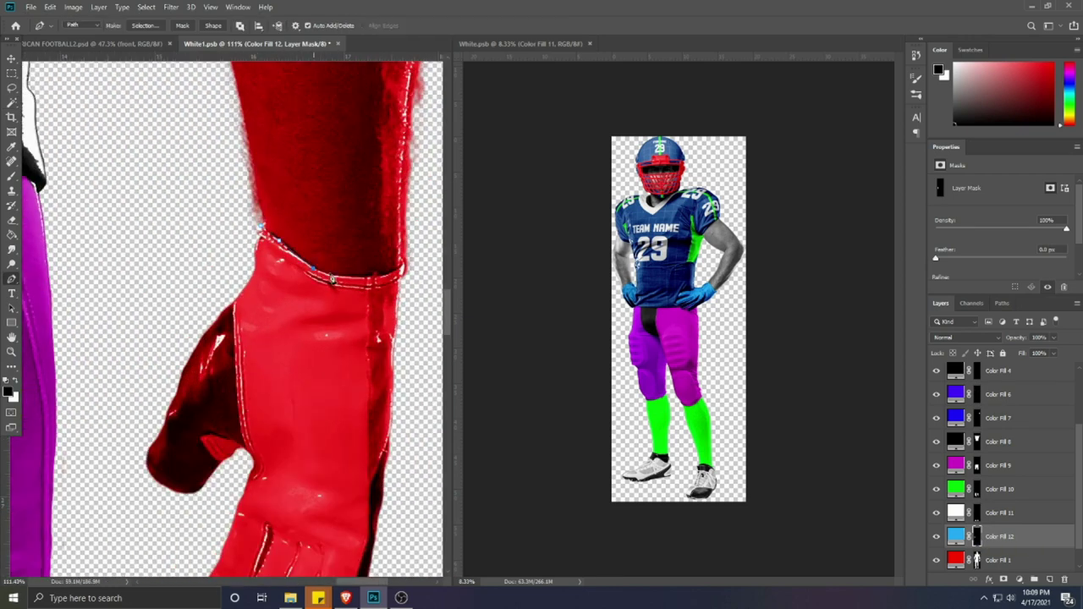
pyautogui.scroll(-3, 378, 357)
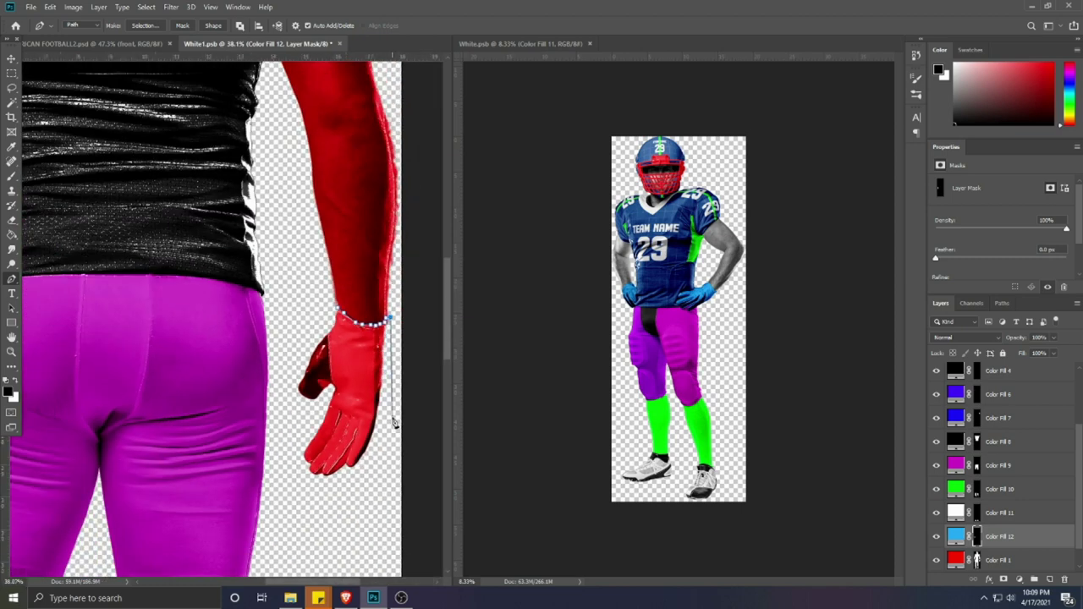
pyautogui.hotkey('ctrl', 'Return')
pyautogui.click(14, 104)
pyautogui.hotkey('alt', ',')
pyautogui.keyDown('alt'); pyautogui.click(307, 336); pyautogui.keyUp('alt')
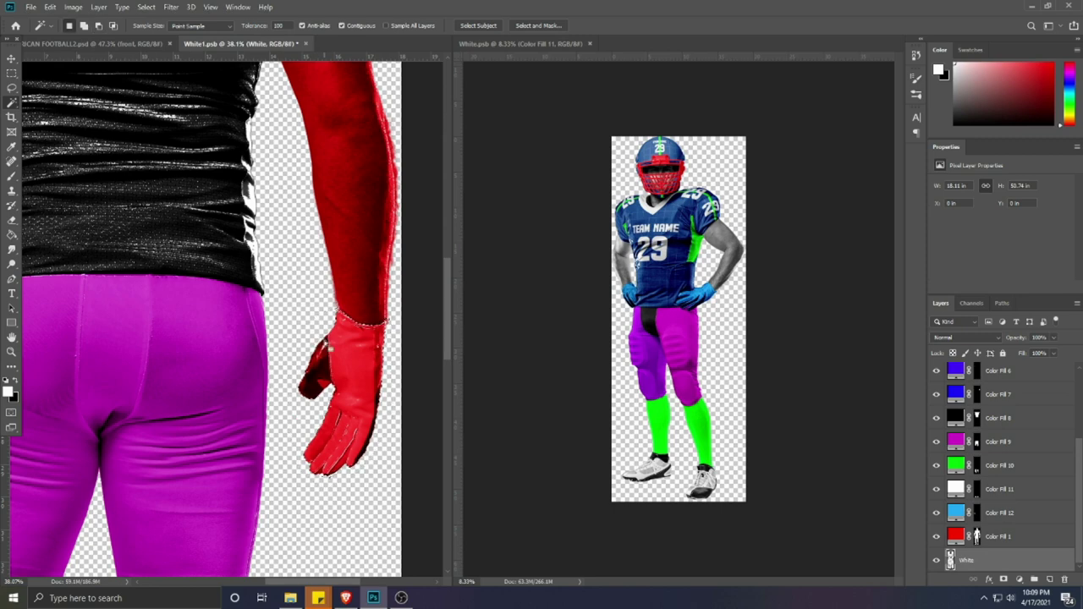
# Step: Add the selected right glove to the blue fill's mask and deselect
pyautogui.click(978, 515)
pyautogui.hotkey('ctrl', 'BackSpace')
pyautogui.hotkey('ctrl', 'd')
pyautogui.scroll(-3, 230, 390)
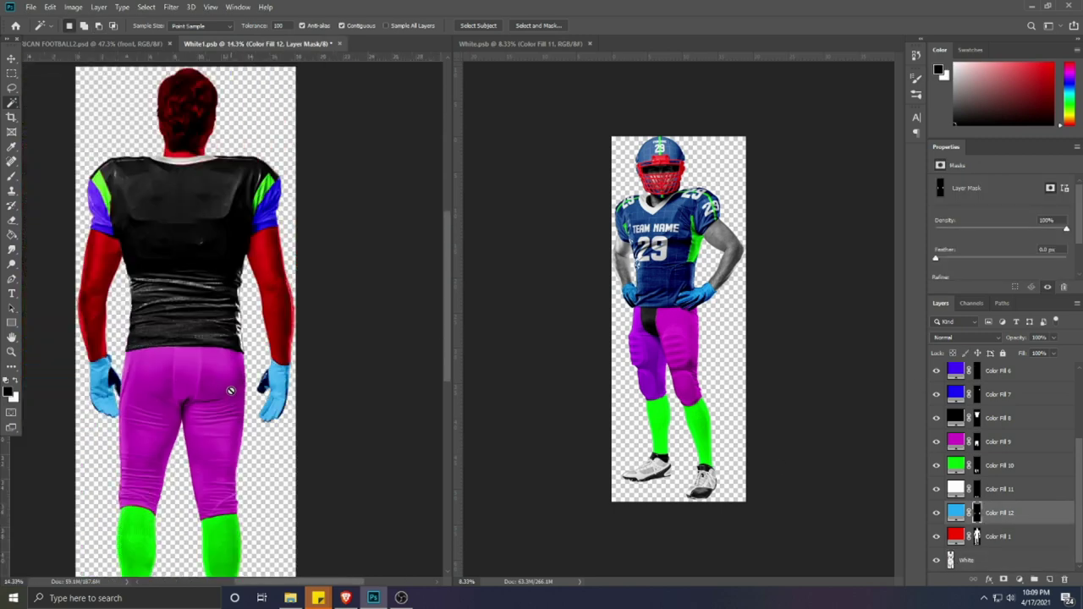
pyautogui.scroll(-2, 230, 391)
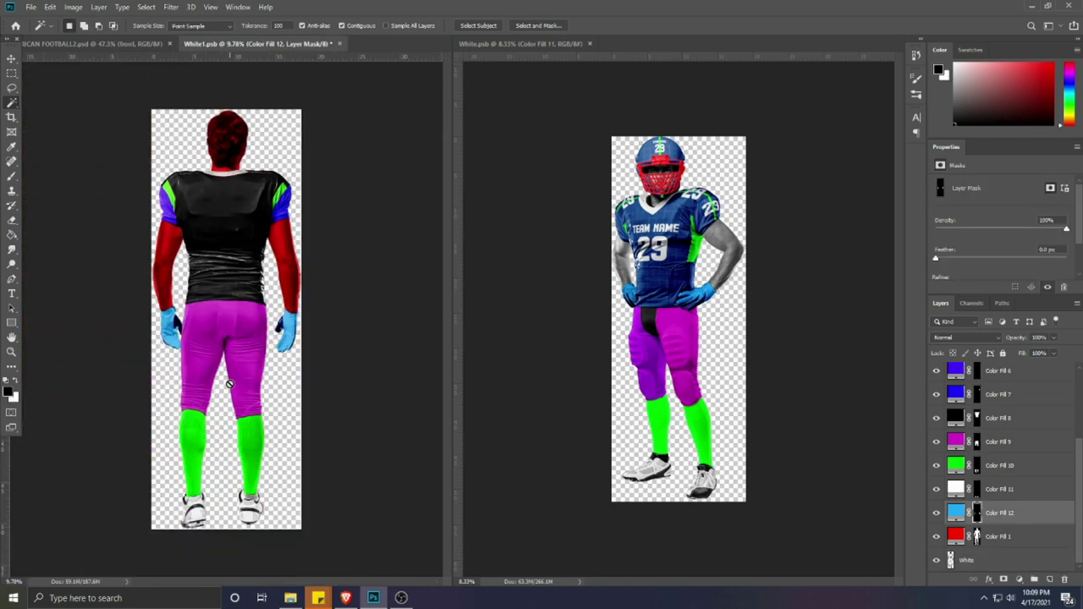
# Step: Change the red body fill (Color Fill 1) to white
pyautogui.doubleClick(956, 536)
pyautogui.click(741, 236)
pyautogui.click(989, 227)
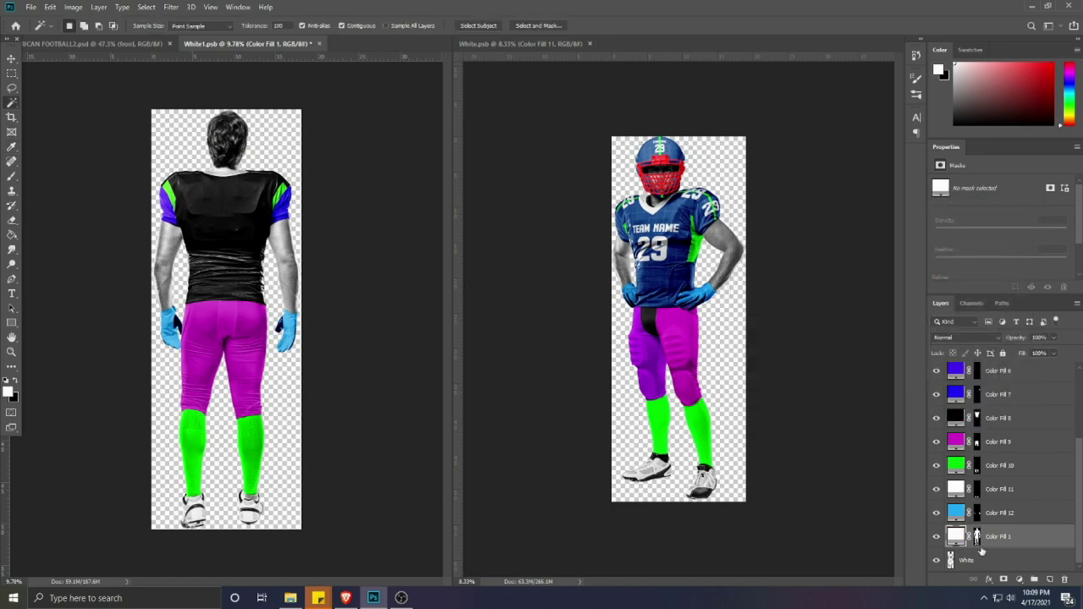
pyautogui.scroll(2, 223, 213)
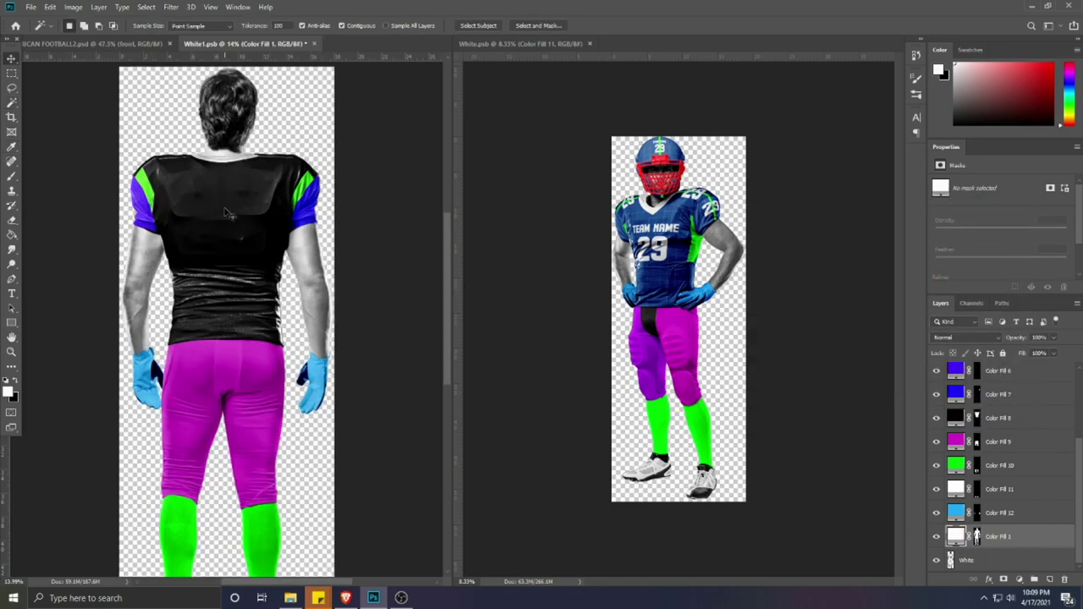
# Step: Group all the color fill layers and name the group COLOR PARTS
pyautogui.press('v')
pyautogui.scroll(5, 975, 435)
pyautogui.click(992, 396)
pyautogui.scroll(-5, 1011, 507)
pyautogui.hotkey('ctrl', 'g')
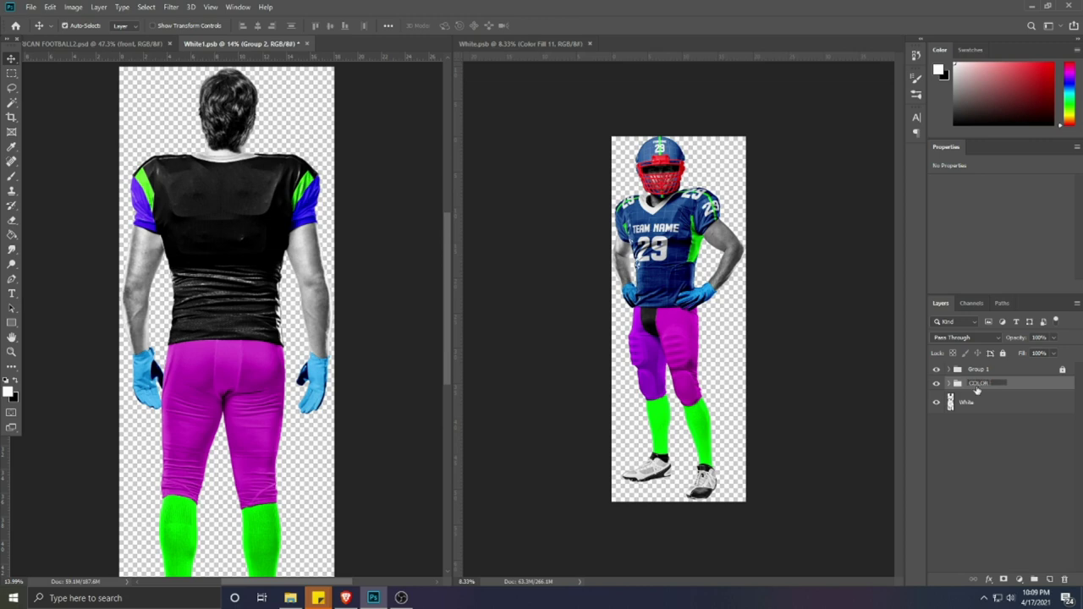
pyautogui.press('Return')
# Step: Duplicate the COLOR PARTS group, rename the copy DESIGN and expand it
pyautogui.hotkey('ctrl', 'j')
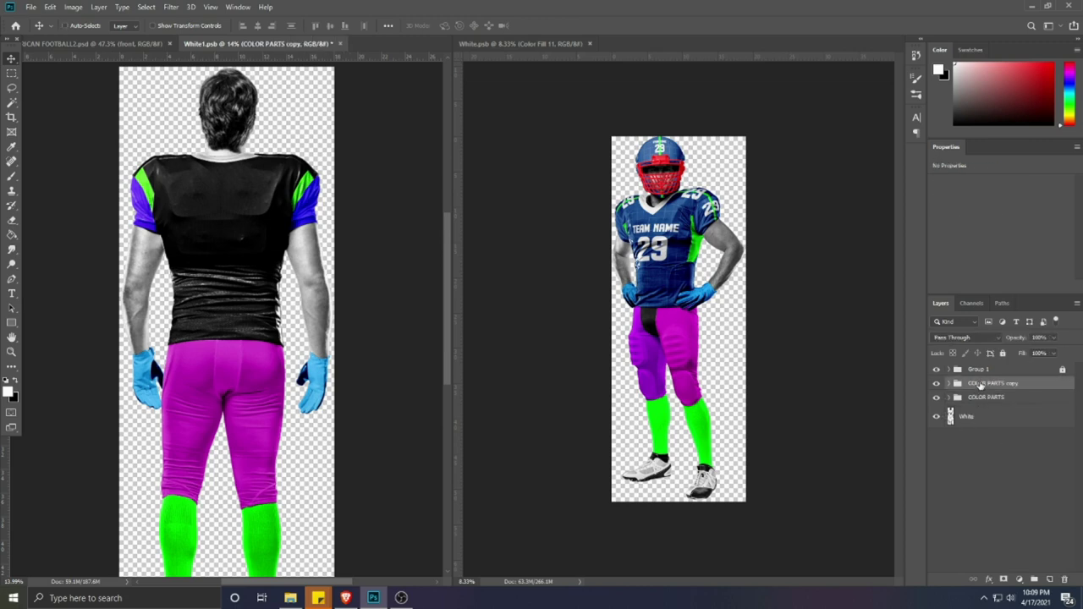
pyautogui.click(1001, 462)
pyautogui.click(949, 384)
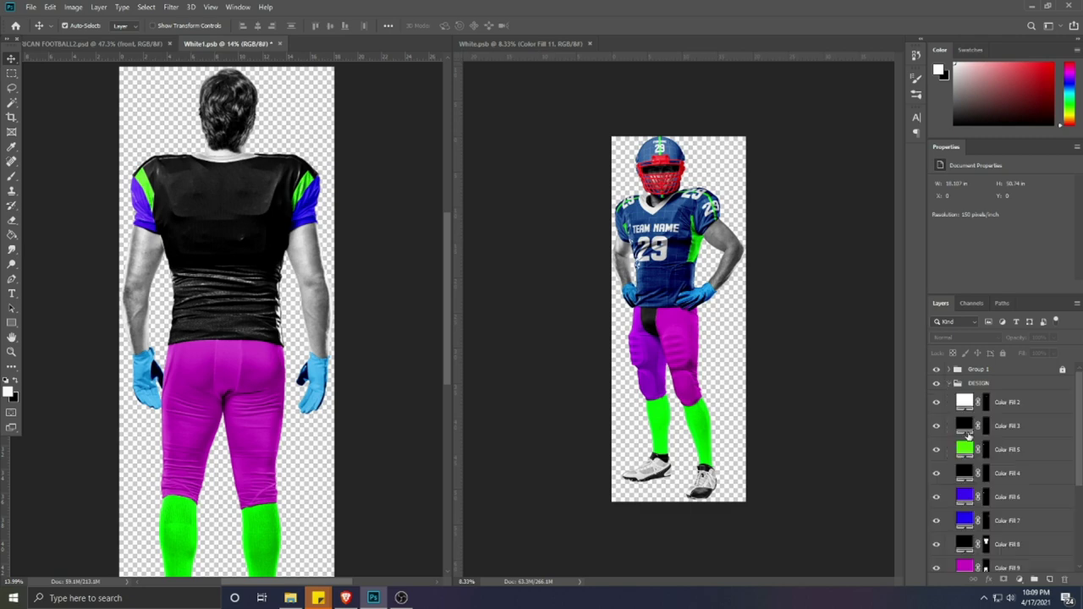
# Step: Delete Color Fill 1, Color Fill 5 and Color Fill 2 from the DESIGN group
pyautogui.scroll(-4, 1031, 471)
pyautogui.click(1012, 537)
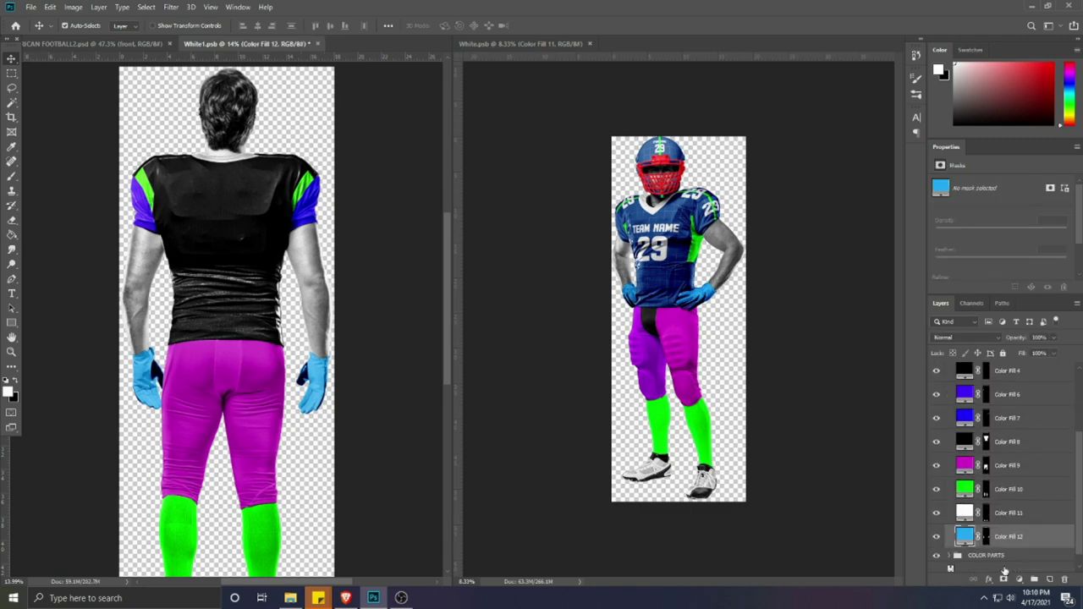
pyautogui.scroll(-2, 318, 374)
pyautogui.scroll(1, 179, 328)
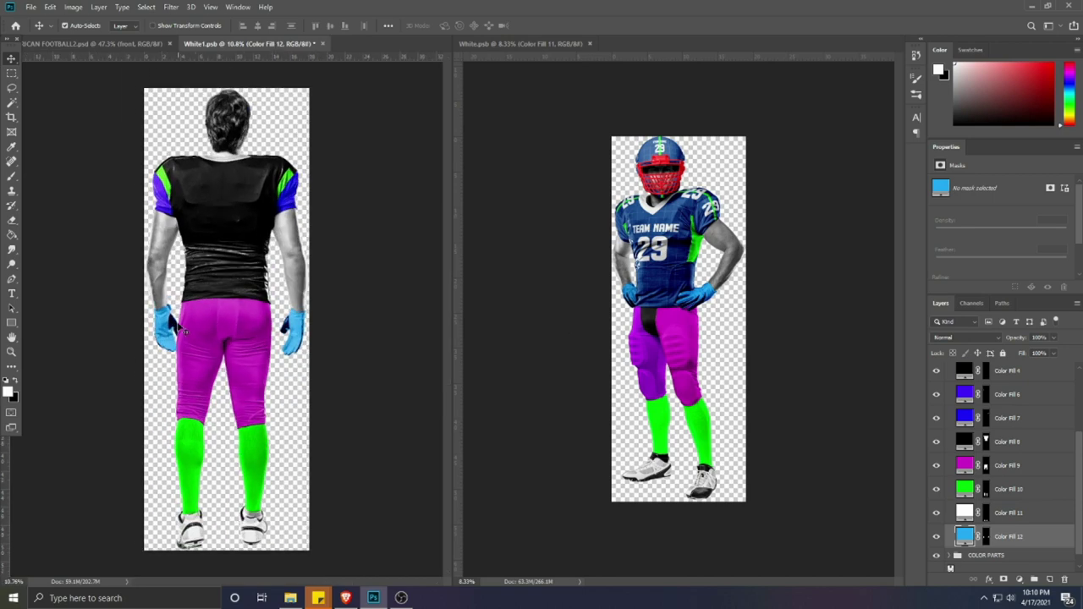
pyautogui.click(237, 204)
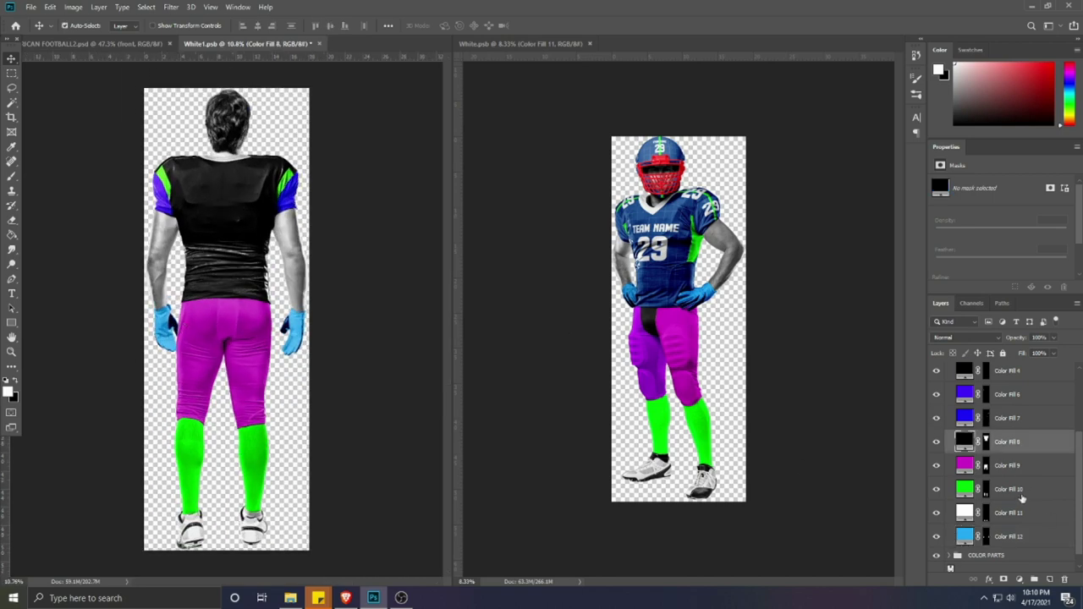
pyautogui.scroll(2, 943, 434)
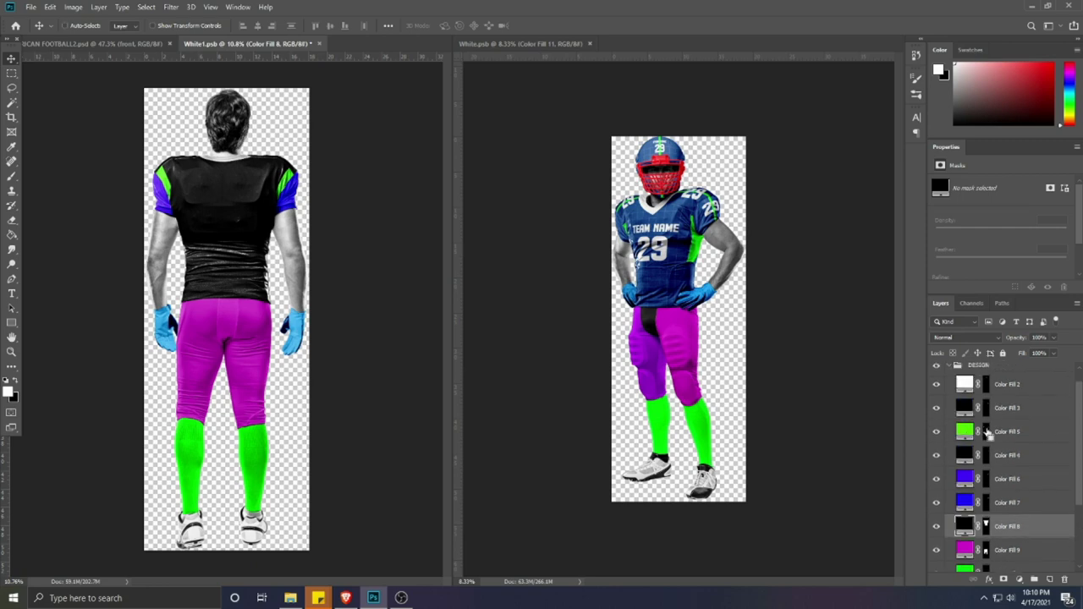
pyautogui.keyDown('ctrl'); pyautogui.click(988, 432); pyautogui.keyUp('ctrl')
pyautogui.click(1002, 432)
pyautogui.press('Delete')
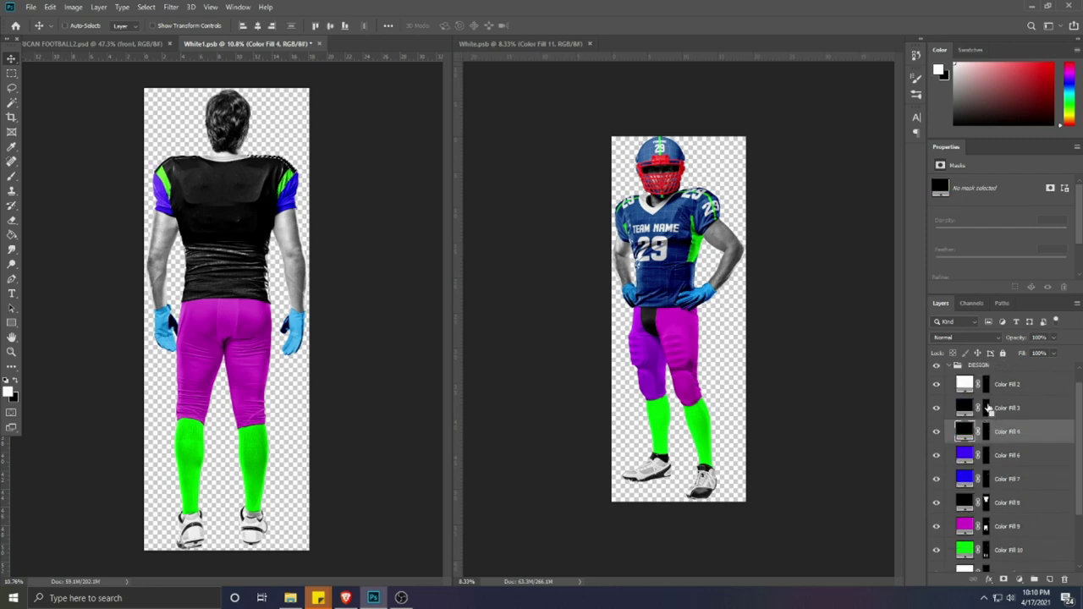
pyautogui.click(1024, 390)
pyautogui.press('Delete')
# Step: Delete the sock, shoe and glove fills from the DESIGN group
pyautogui.click(258, 448)
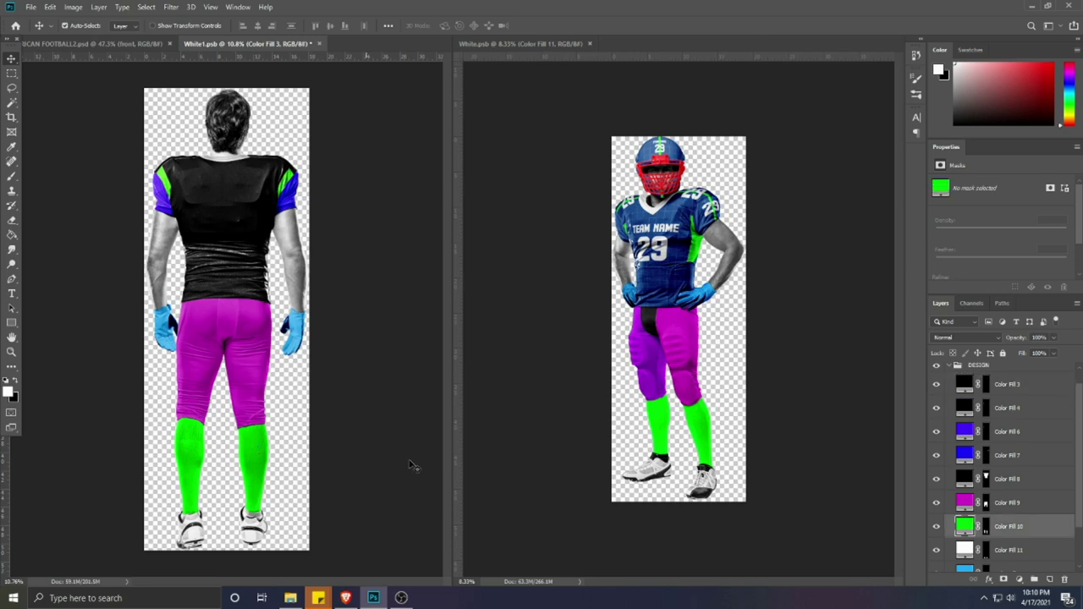
pyautogui.press('Delete')
pyautogui.press('Delete')
pyautogui.press('Delete')
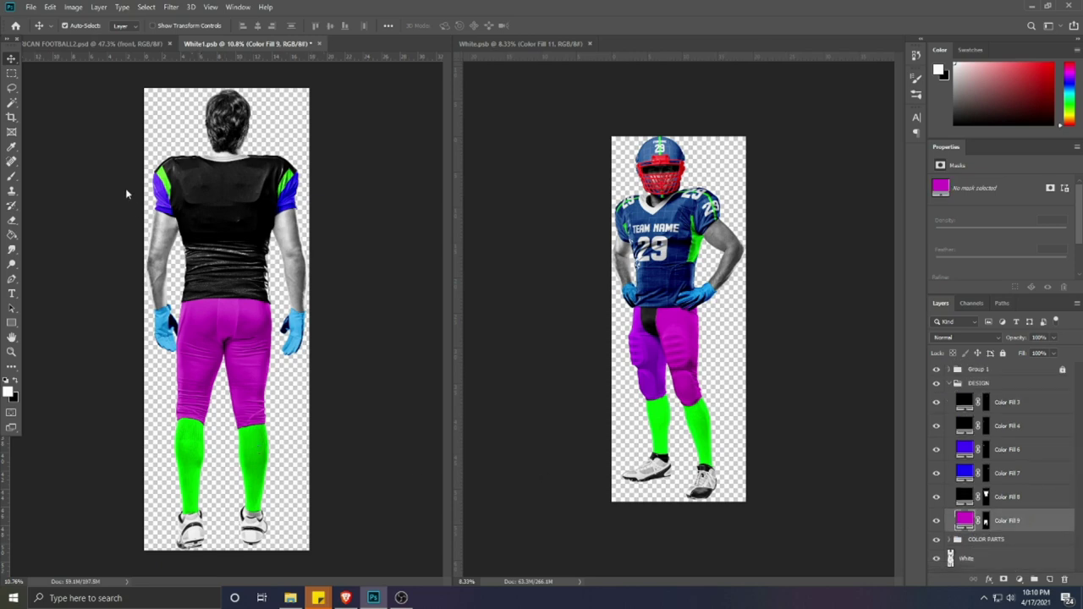
# Step: Select the black jersey fill, Color Fill 8, in the DESIGN group, leaving the COLOR PARTS group collapsed
pyautogui.click(166, 183)
pyautogui.click(946, 497)
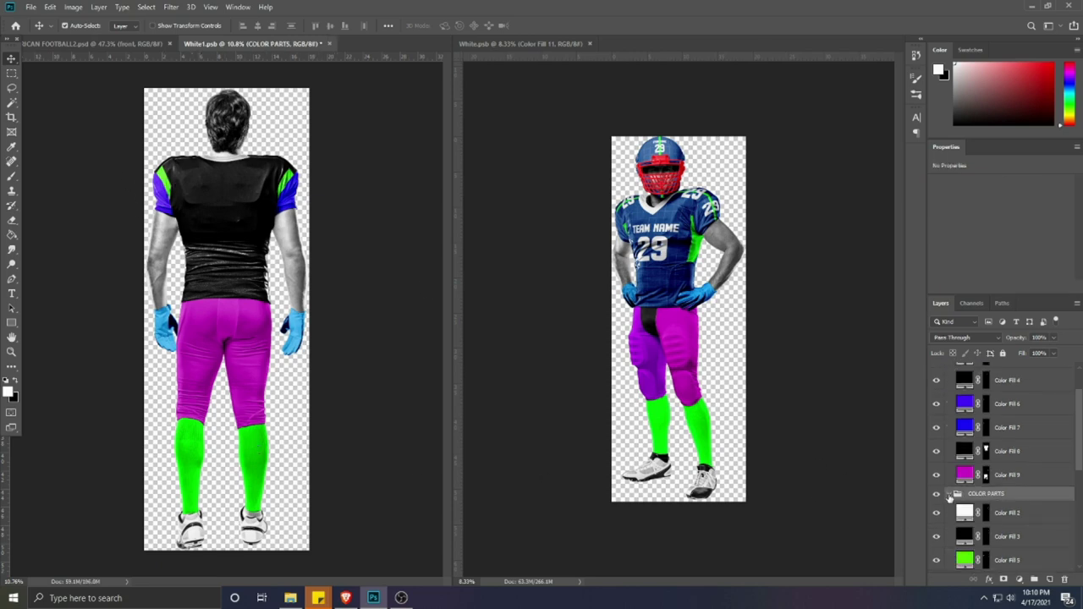
pyautogui.click(951, 496)
pyautogui.scroll(4, 208, 247)
pyautogui.click(982, 497)
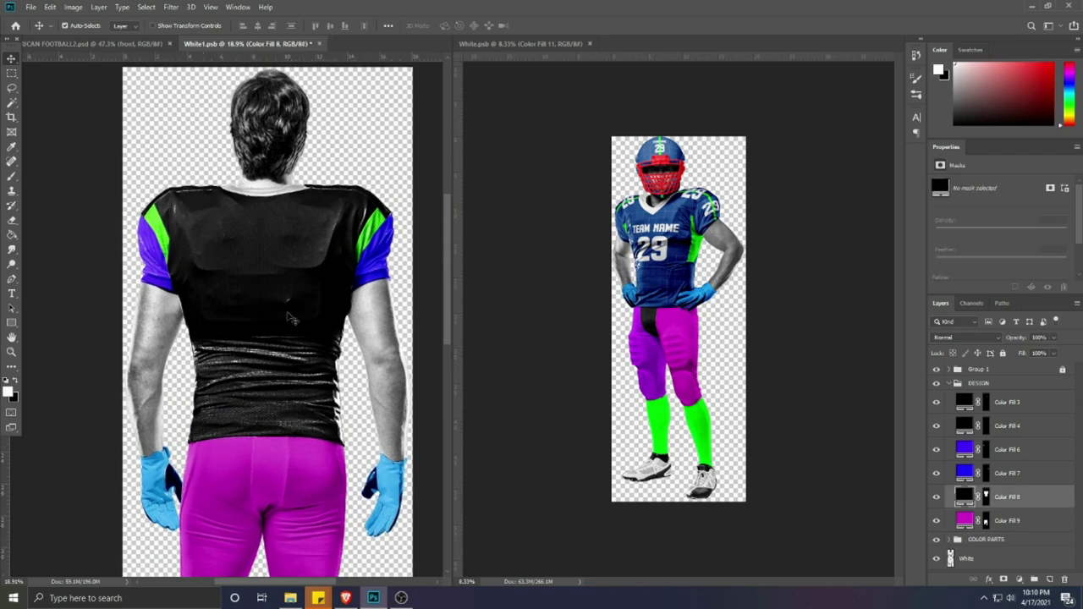
pyautogui.press('u')
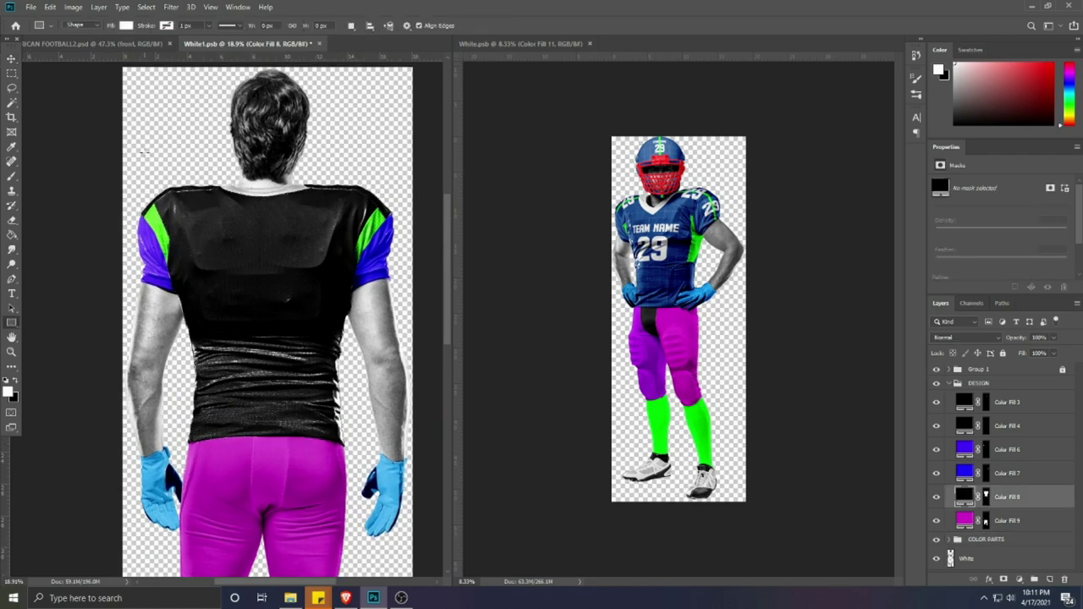
pyautogui.moveTo(144, 152)
pyautogui.mouseDown()
pyautogui.moveTo(398, 449)
pyautogui.moveTo(388, 455)
pyautogui.mouseUp()
pyautogui.hotkey('ctrl', 'z')
# Step: Open the front jersey's Rectangle 1 smart object and copy its green base rectangle into the back player document above Color Fill 8
pyautogui.press('v')
pyautogui.click(666, 280)
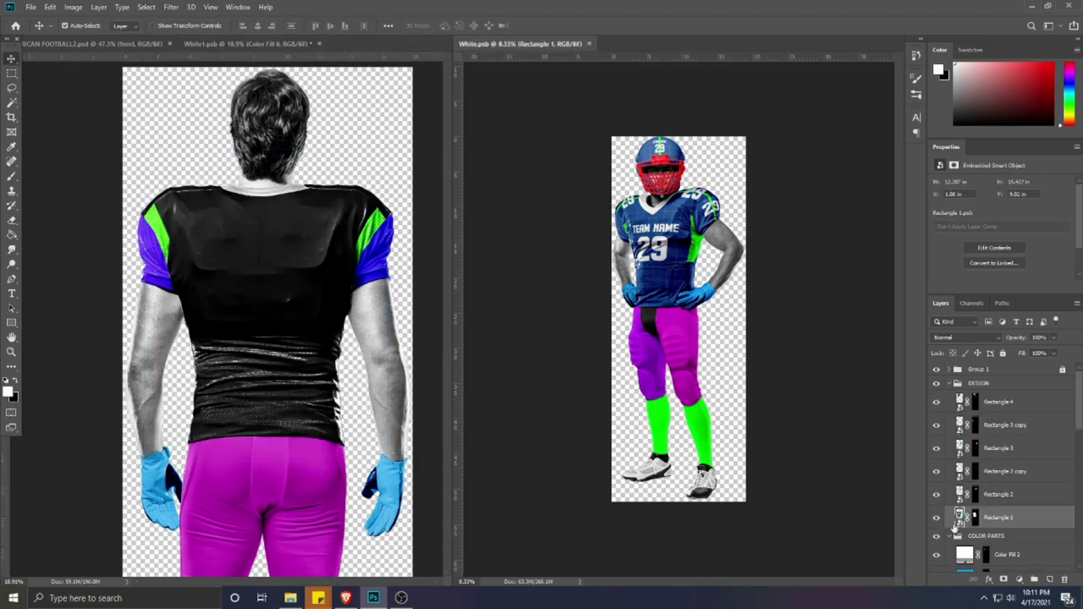
pyautogui.doubleClick(1032, 518)
pyautogui.click(1026, 347)
pyautogui.doubleClick(961, 517)
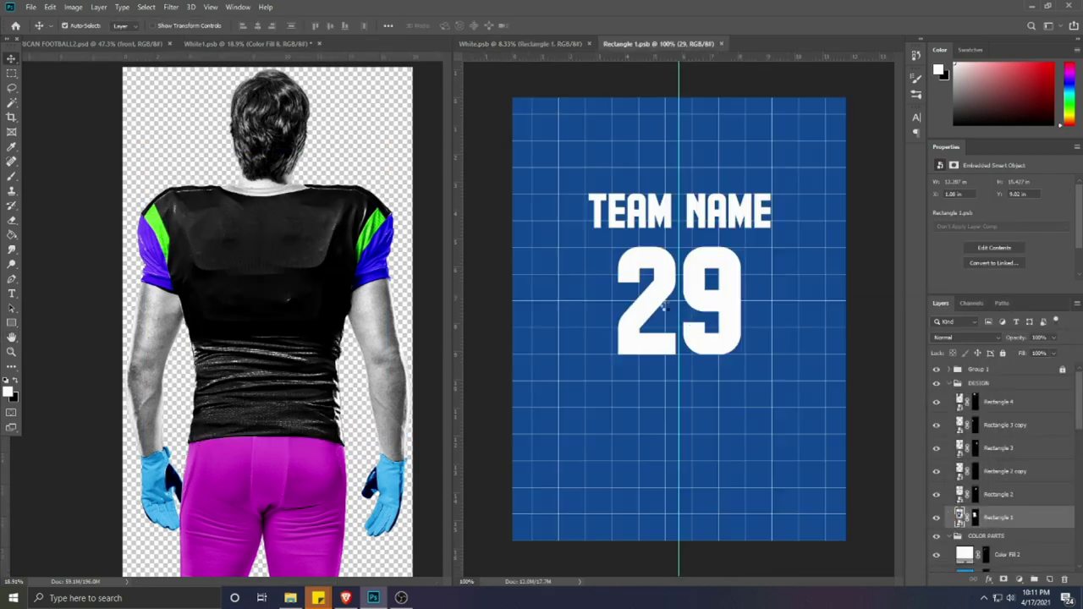
pyautogui.click(992, 447)
pyautogui.moveTo(1019, 492); pyautogui.dragTo(259, 334)
# Step: Resize the green rectangle with Free Transform so it covers the back jersey from the shoulders to the hem, including both sleeves
pyautogui.scroll(-1, 263, 331)
pyautogui.hotkey('ctrl', 't')
pyautogui.scroll(-2, 247, 336)
pyautogui.moveTo(256, 198); pyautogui.dragTo(256, 181)
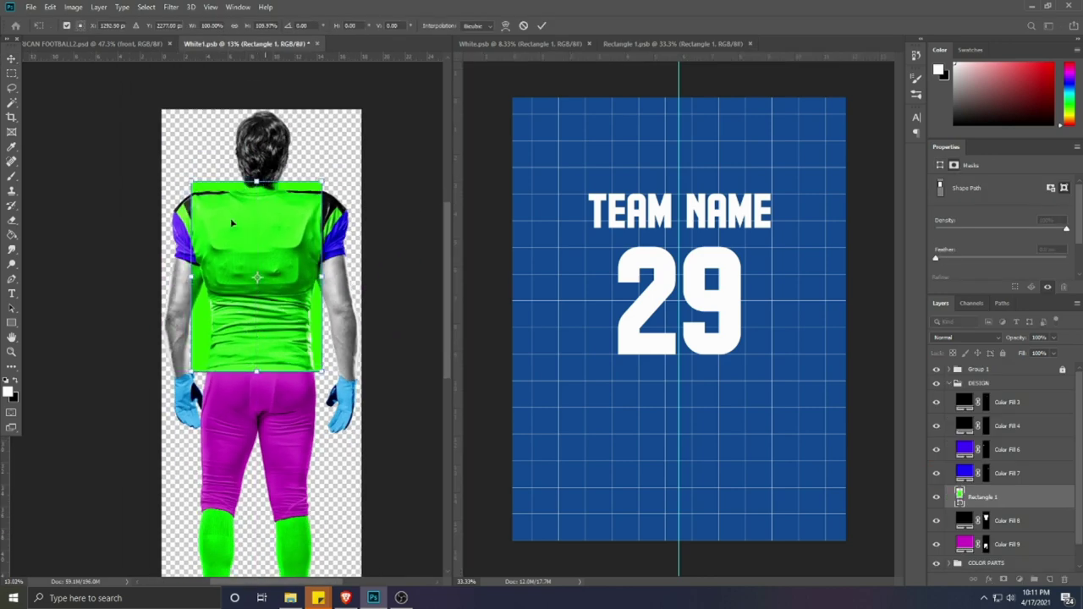
pyautogui.moveTo(191, 276); pyautogui.dragTo(177, 276)
pyautogui.moveTo(321, 278); pyautogui.dragTo(348, 278)
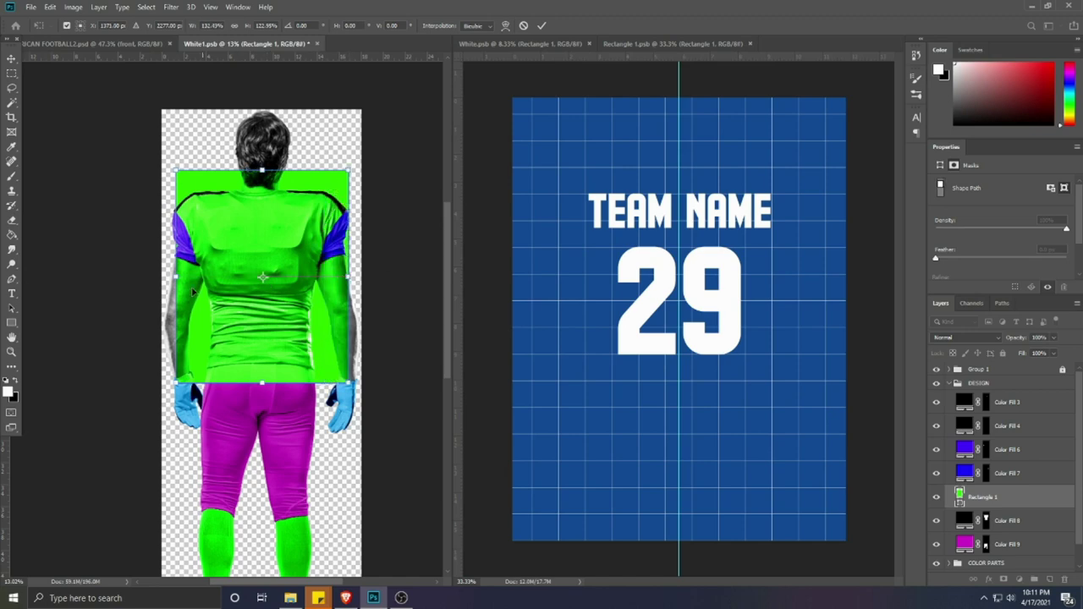
pyautogui.moveTo(176, 277); pyautogui.dragTo(162, 278)
pyautogui.moveTo(256, 170); pyautogui.dragTo(256, 190)
pyautogui.press('Return')
# Step: Convert the green rectangle to a smart object and warp its upper edge to follow the slope of the shoulders
pyautogui.rightClick(1015, 501)
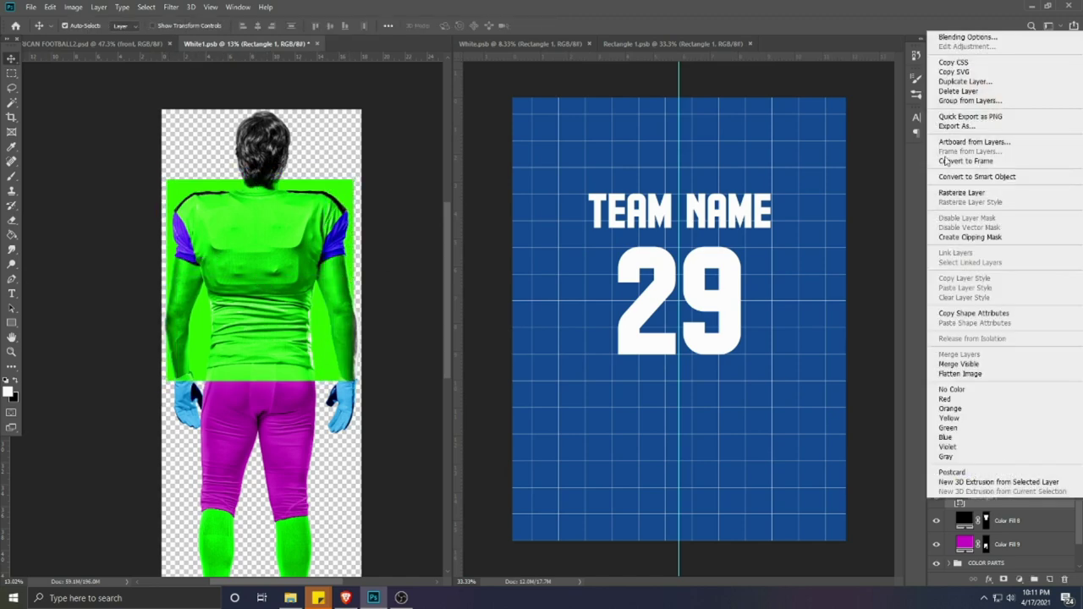
pyautogui.click(955, 175)
pyautogui.hotkey('ctrl', 't')
pyautogui.rightClick(261, 265)
pyautogui.click(277, 345)
pyautogui.scroll(4, 224, 243)
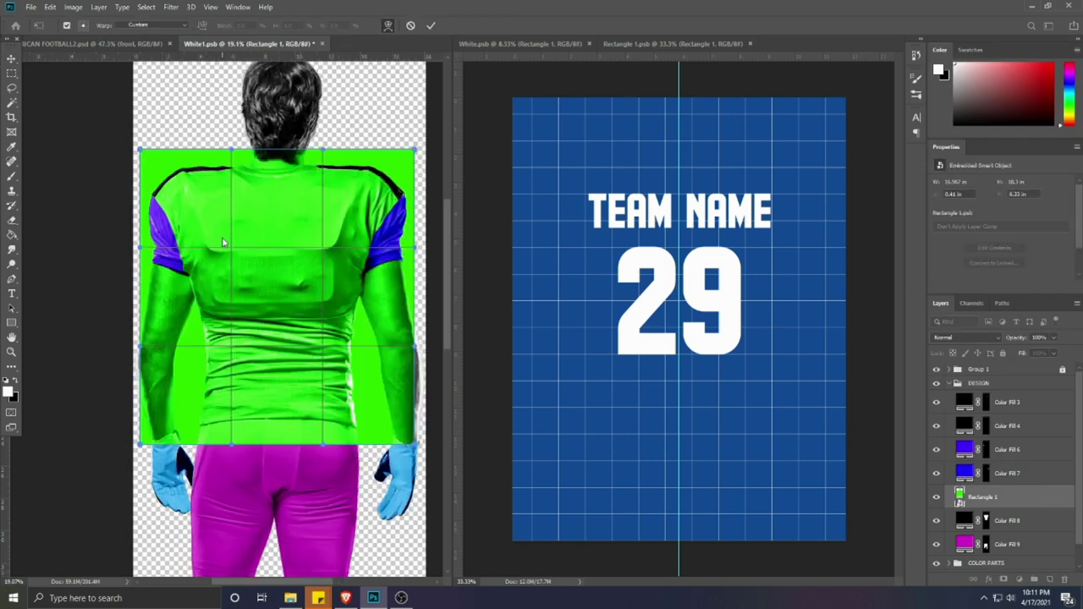
pyautogui.moveTo(140, 151); pyautogui.dragTo(144, 169)
pyautogui.moveTo(231, 149); pyautogui.dragTo(233, 137)
pyautogui.moveTo(415, 150); pyautogui.dragTo(415, 171)
pyautogui.moveTo(322, 150); pyautogui.dragTo(320, 139)
pyautogui.moveTo(232, 136); pyautogui.dragTo(230, 142)
# Step: Warp the rectangle's sides and lower edge inward to follow the waist and jersey hem, and apply the warp
pyautogui.moveTo(141, 445); pyautogui.dragTo(188, 438)
pyautogui.moveTo(141, 346); pyautogui.dragTo(200, 374)
pyautogui.moveTo(414, 446); pyautogui.dragTo(324, 434)
pyautogui.moveTo(232, 445); pyautogui.dragTo(237, 430)
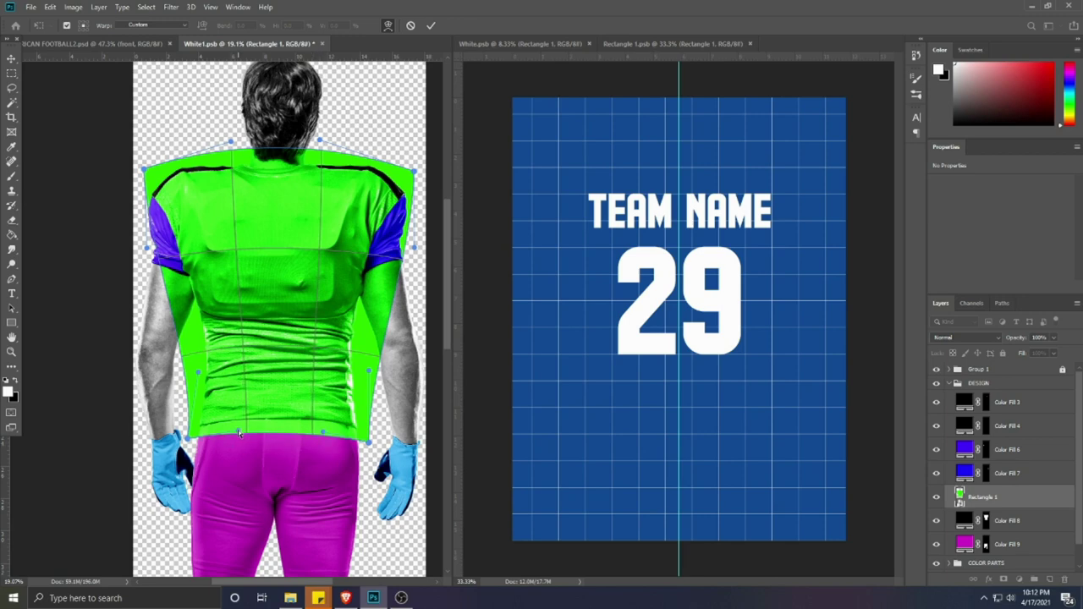
pyautogui.moveTo(323, 433); pyautogui.dragTo(318, 430)
pyautogui.click(431, 25)
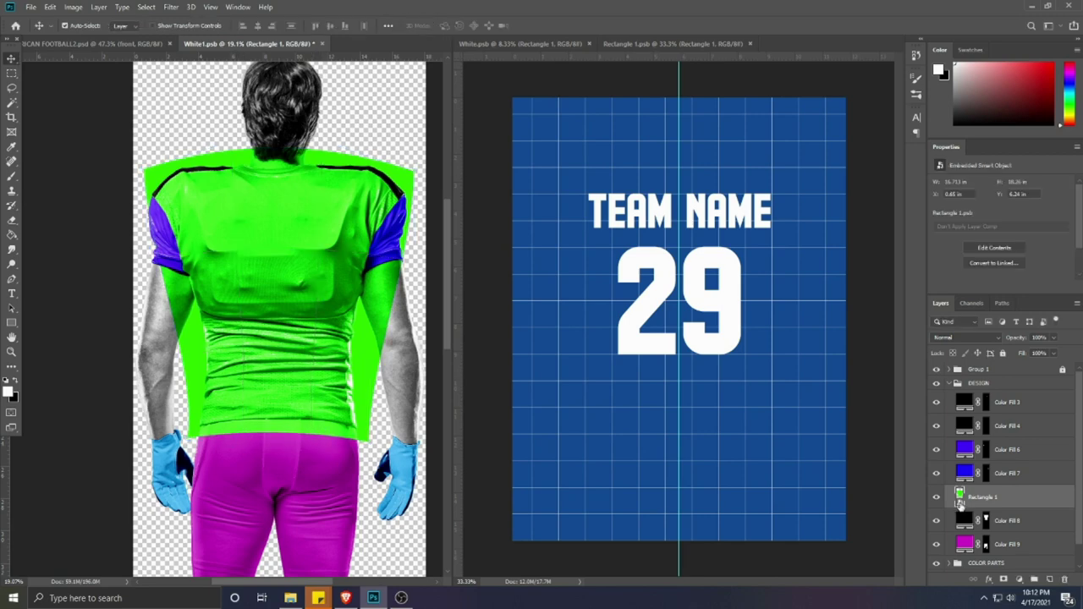
# Step: Open the warped smart object and copy the front jersey's layers from TEAM NAME through ADD YOUR DESIGN into it
pyautogui.doubleClick(959, 501)
pyautogui.click(673, 43)
pyautogui.click(999, 443)
pyautogui.keyDown('shift'); pyautogui.click(986, 373); pyautogui.keyUp('shift')
pyautogui.moveTo(986, 373); pyautogui.dragTo(242, 259)
pyautogui.moveTo(247, 302); pyautogui.dragTo(227, 379)
# Step: Enlarge the copied design layers and stretch the ADD YOUR DESIGN background to cover the whole canvas
pyautogui.hotkey('ctrl', 't')
pyautogui.moveTo(226, 223); pyautogui.dragTo(227, 136)
pyautogui.press('Return')
pyautogui.click(995, 446)
pyautogui.hotkey('ctrl', 't')
pyautogui.moveTo(227, 452); pyautogui.dragTo(227, 471)
pyautogui.press('Return')
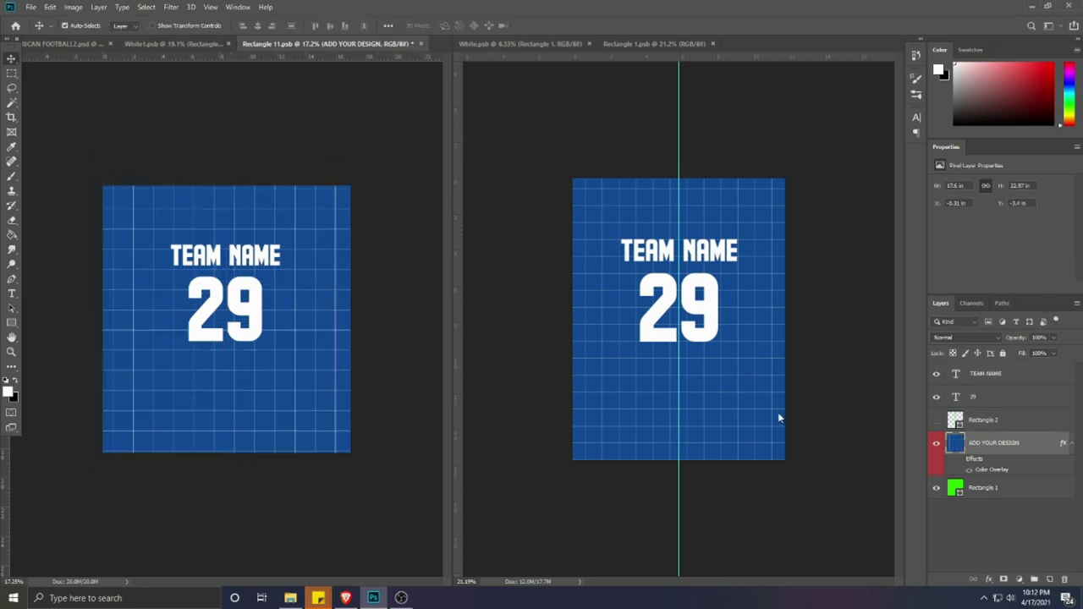
# Step: Show the green center stripe layer, Rectangle 2, in both the front and back jersey design documents
pyautogui.click(779, 414)
pyautogui.click(973, 424)
pyautogui.click(936, 421)
pyautogui.click(233, 365)
pyautogui.click(936, 420)
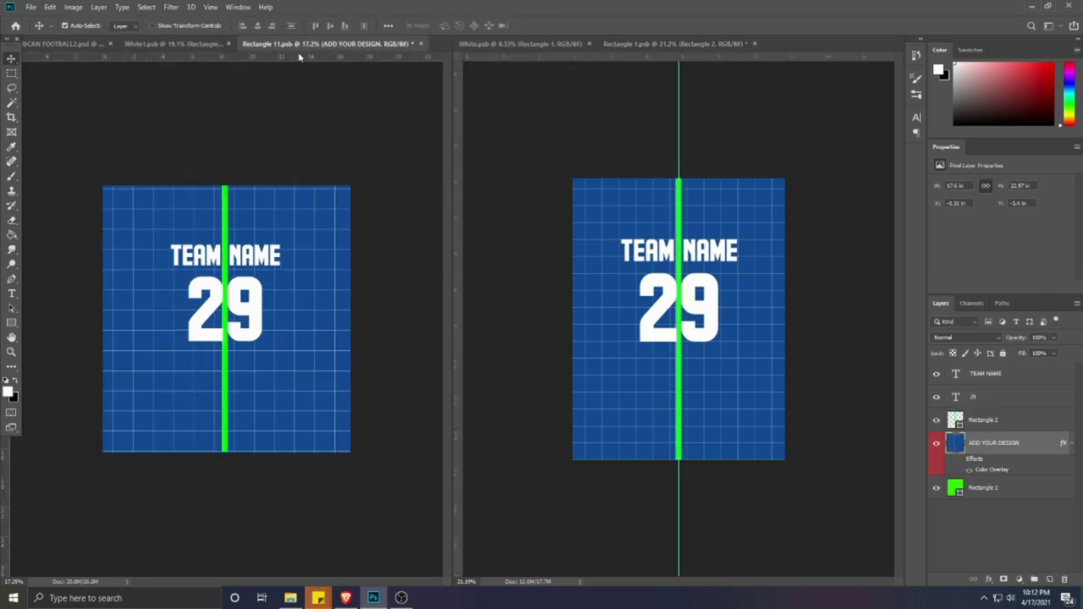
# Step: Dock the back jersey design document alongside the front design documents and save it
pyautogui.moveTo(298, 49); pyautogui.dragTo(493, 64)
pyautogui.hotkey('ctrl', 's')
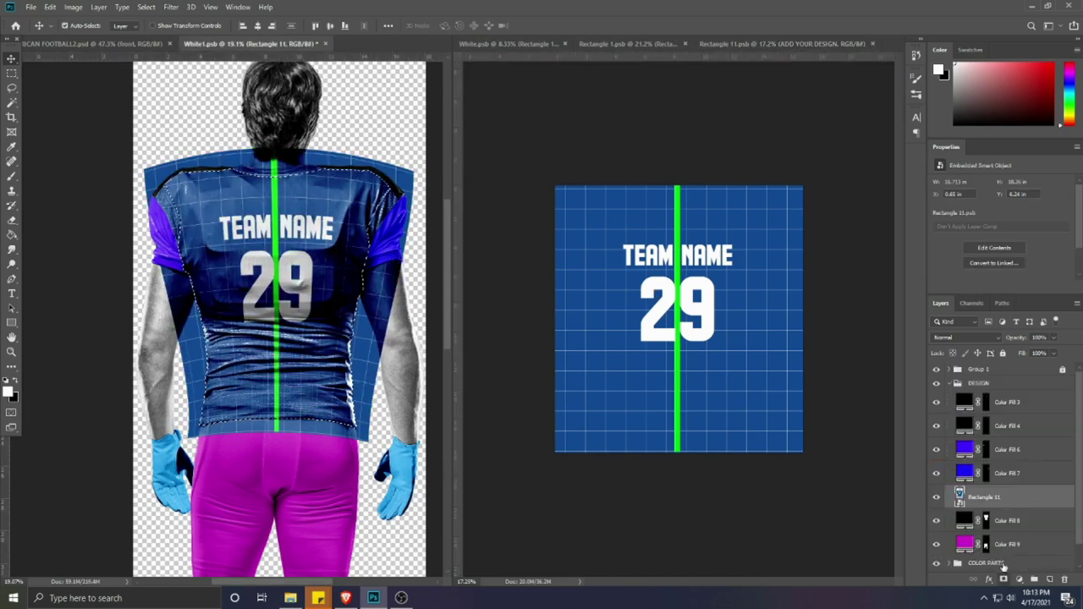
# Step: Mask the back jersey design, Rectangle 11, to the selected jersey outline and delete the Color Fill 8 layer
pyautogui.press('Delete')
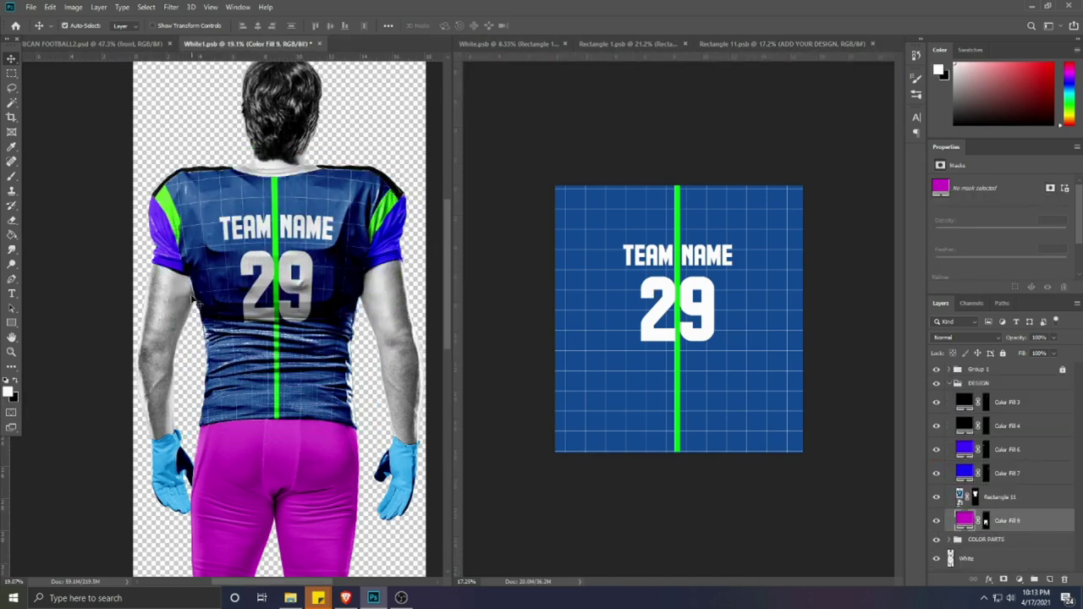
# Step: Warp the back jersey design, Rectangle 11, spreading its lower part outward and centering the green stripe on the waist
pyautogui.click(277, 287)
pyautogui.hotkey('ctrl', 't')
pyautogui.rightClick(282, 272)
pyautogui.click(295, 362)
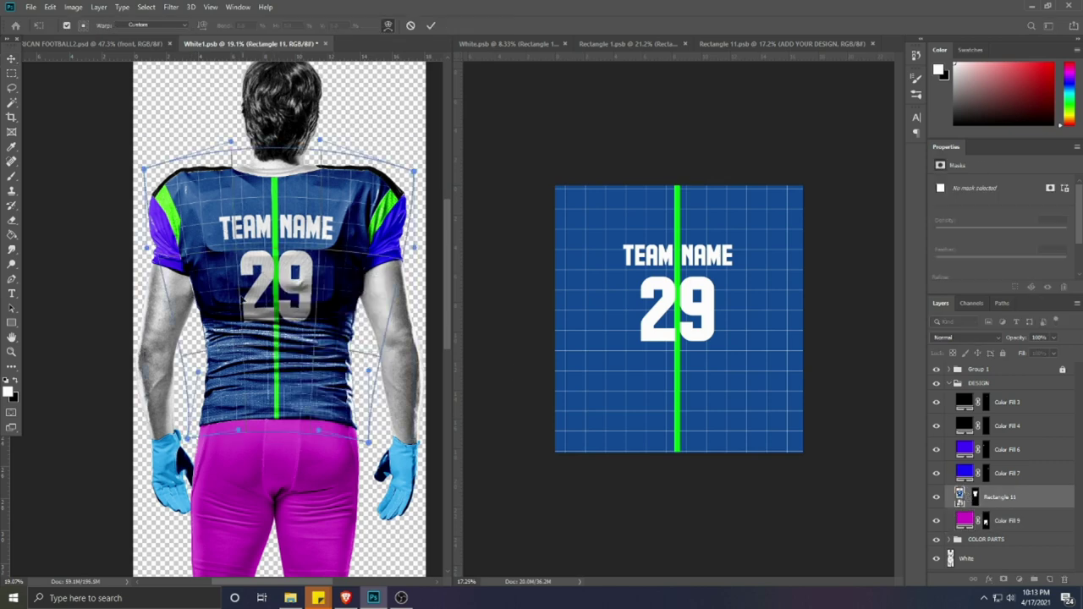
pyautogui.moveTo(240, 348); pyautogui.dragTo(235, 347)
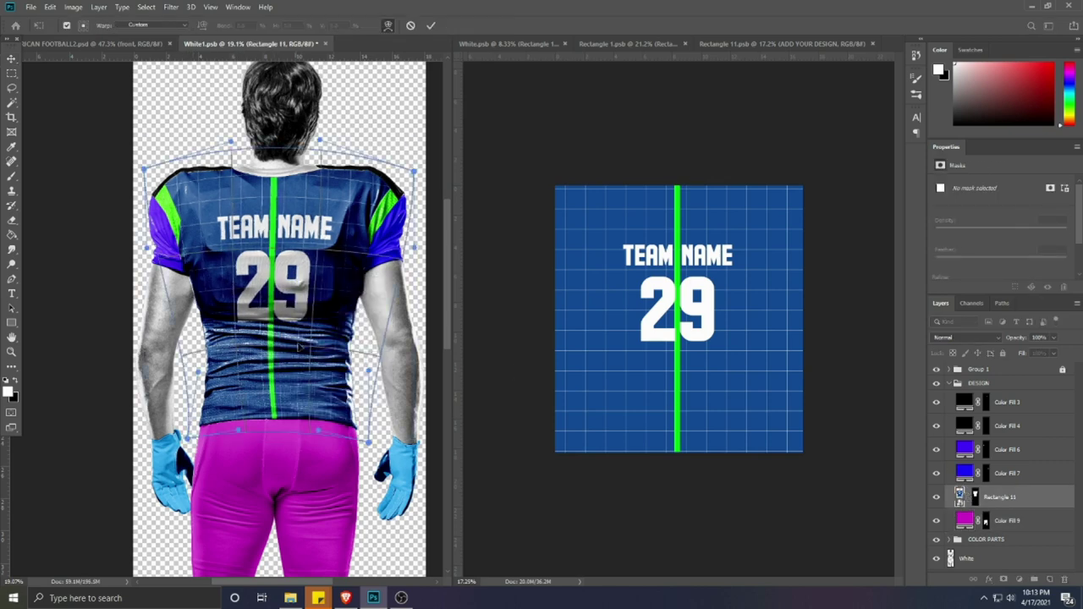
pyautogui.moveTo(314, 348); pyautogui.dragTo(319, 347)
pyautogui.moveTo(238, 431); pyautogui.dragTo(218, 431)
pyautogui.moveTo(319, 432); pyautogui.dragTo(344, 432)
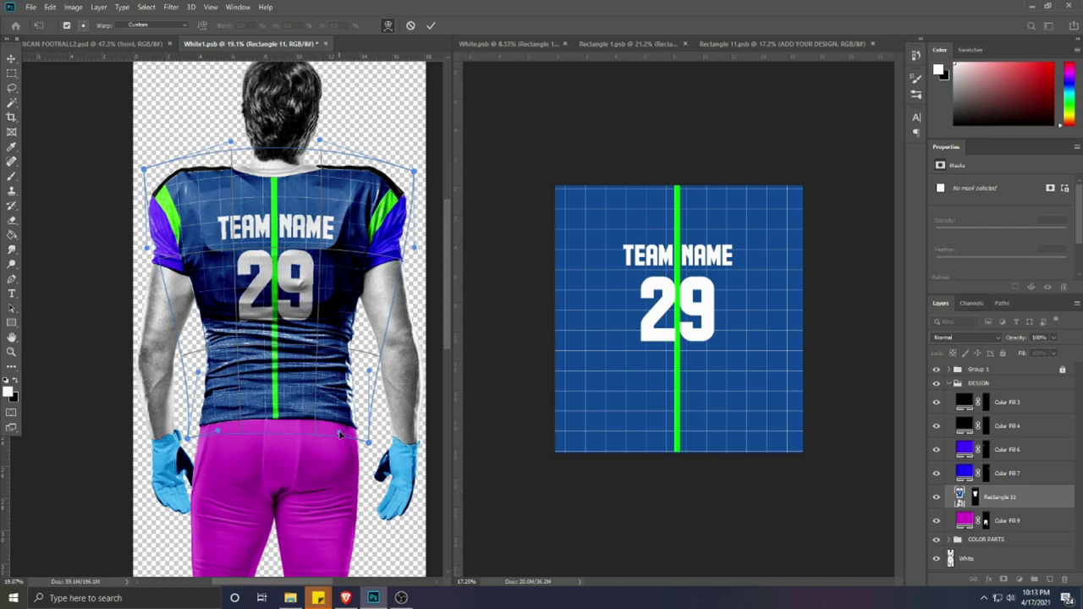
pyautogui.moveTo(218, 431); pyautogui.dragTo(200, 433)
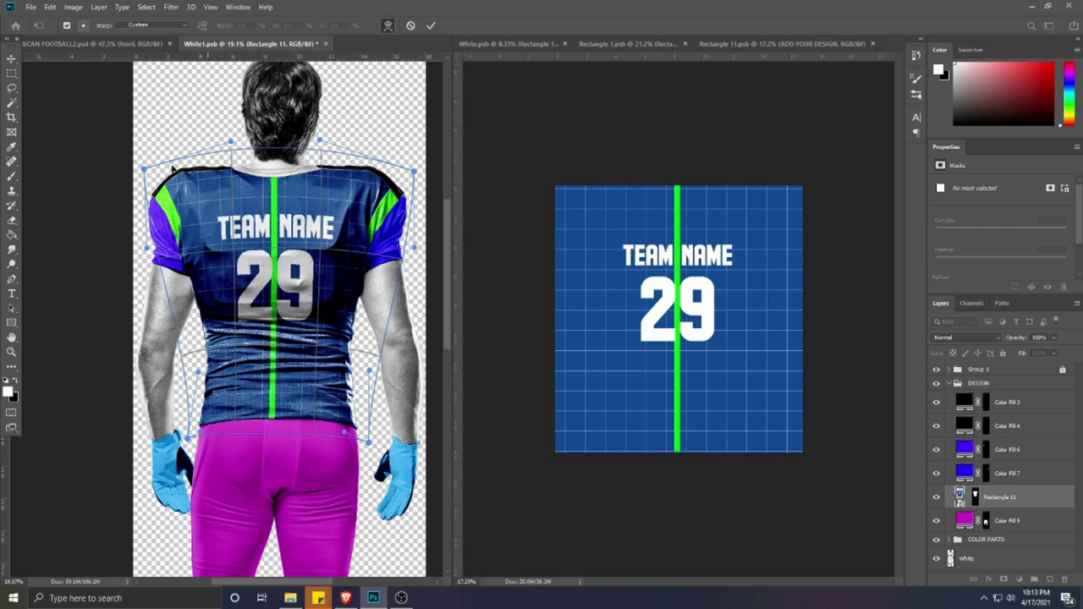
# Step: Adjust the warp's shoulder and side curves on the back jersey and raise the team name and number
pyautogui.moveTo(143, 170); pyautogui.dragTo(144, 173)
pyautogui.moveTo(232, 141); pyautogui.dragTo(232, 144)
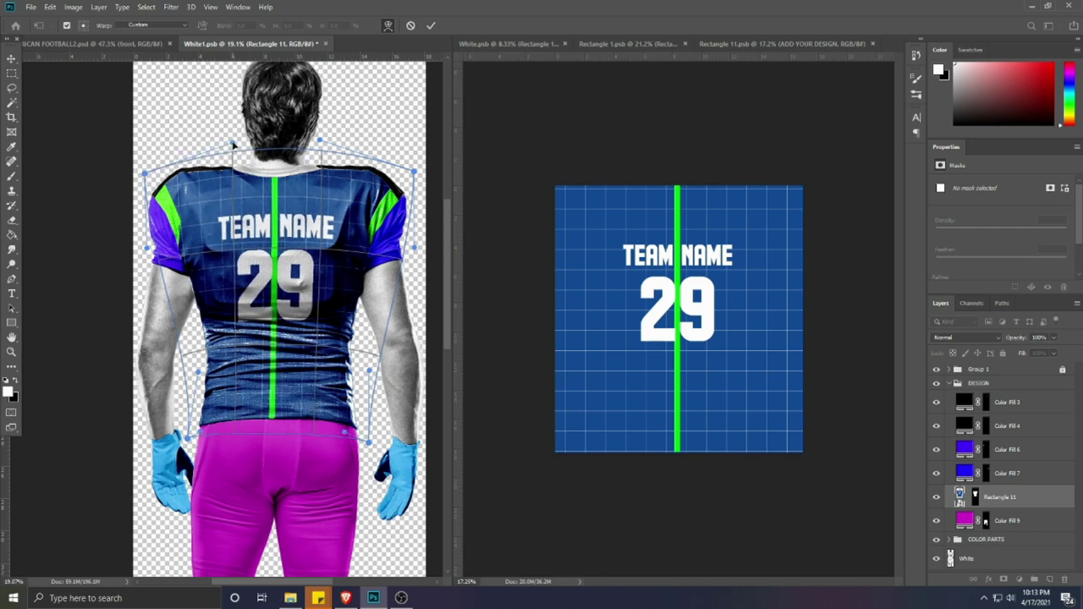
pyautogui.moveTo(320, 140); pyautogui.dragTo(322, 146)
pyautogui.moveTo(412, 178); pyautogui.dragTo(407, 178)
pyautogui.moveTo(283, 230); pyautogui.dragTo(283, 226)
pyautogui.moveTo(383, 363); pyautogui.dragTo(379, 351)
pyautogui.moveTo(190, 369); pyautogui.dragTo(187, 352)
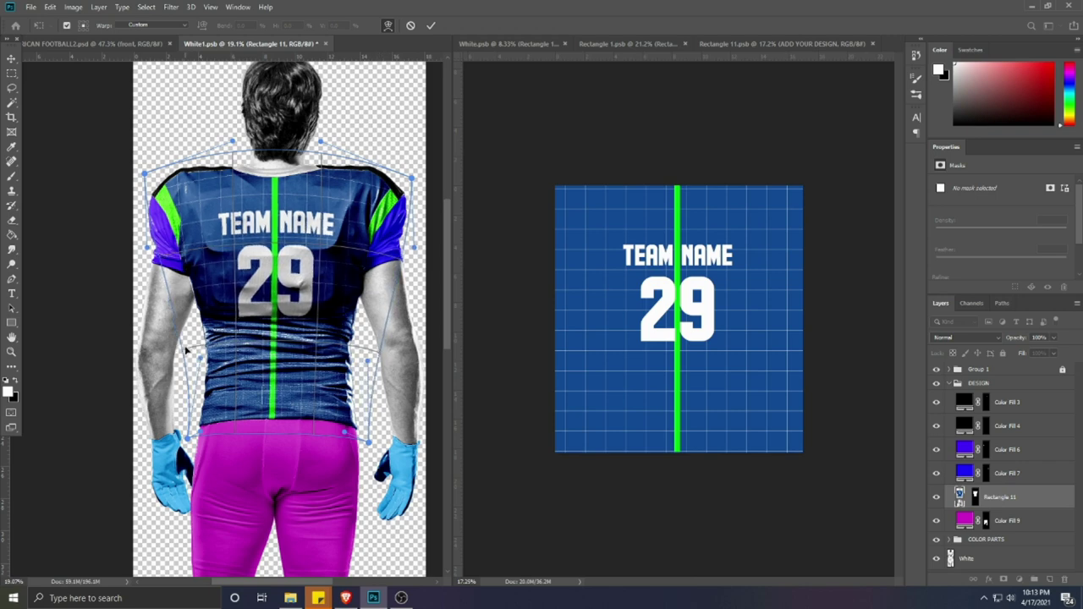
pyautogui.moveTo(274, 219); pyautogui.dragTo(273, 212)
pyautogui.moveTo(148, 247); pyautogui.dragTo(144, 231)
pyautogui.moveTo(415, 247); pyautogui.dragTo(412, 235)
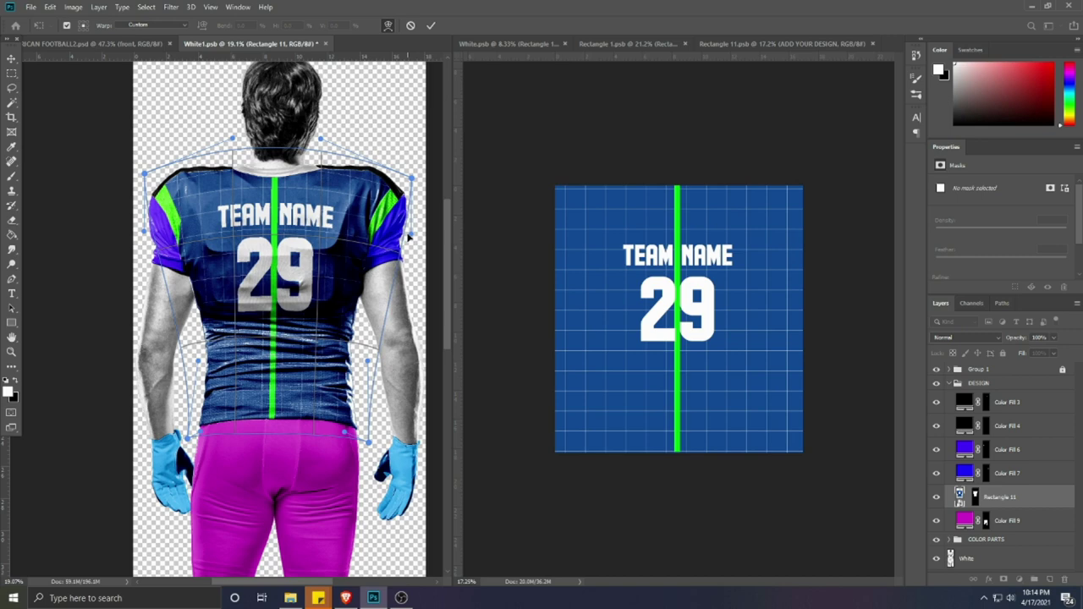
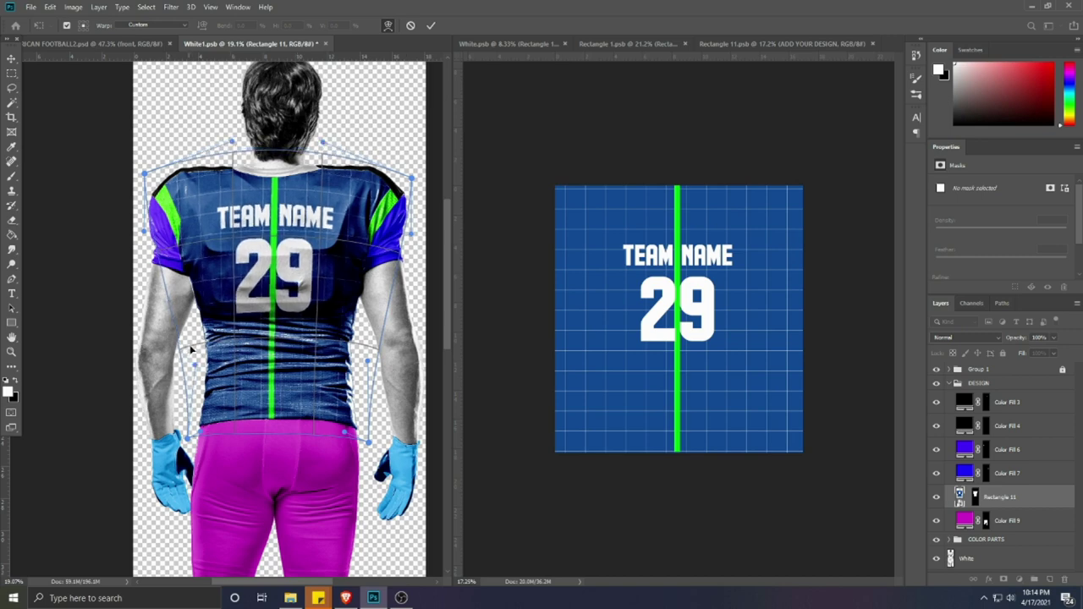
pyautogui.click(431, 26)
# Step: Hide the green center stripe, Rectangle 2, in the back jersey design document and save it
pyautogui.keyDown('ctrl'); pyautogui.click(675, 385); pyautogui.keyUp('ctrl')
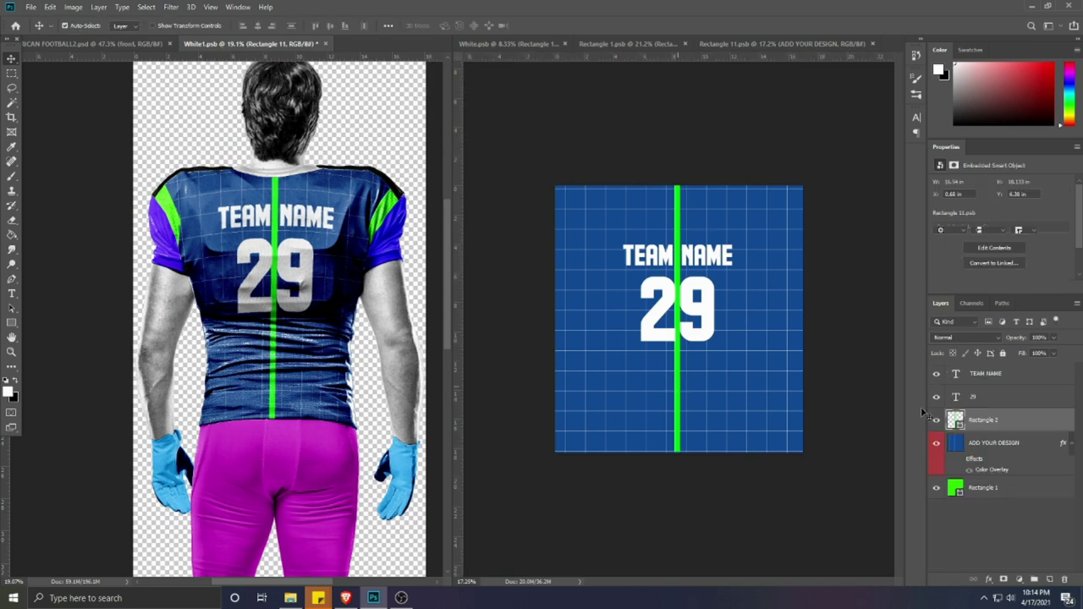
pyautogui.click(936, 420)
pyautogui.hotkey('ctrl', 's')
# Step: Replace the TEAM NAME text in the back jersey design with SUNAME
pyautogui.doubleClick(664, 252)
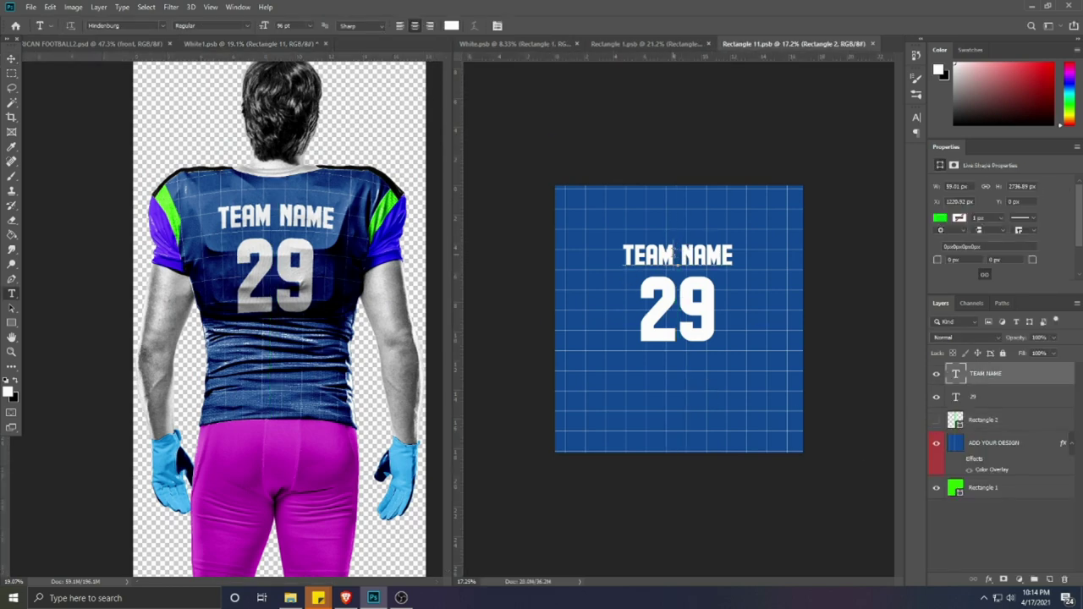
pyautogui.write('SUNAME')
pyautogui.press('Left')
pyautogui.press('Left')
pyautogui.press('Left')
pyautogui.press('Left')
pyautogui.press('Left')
pyautogui.write('R')
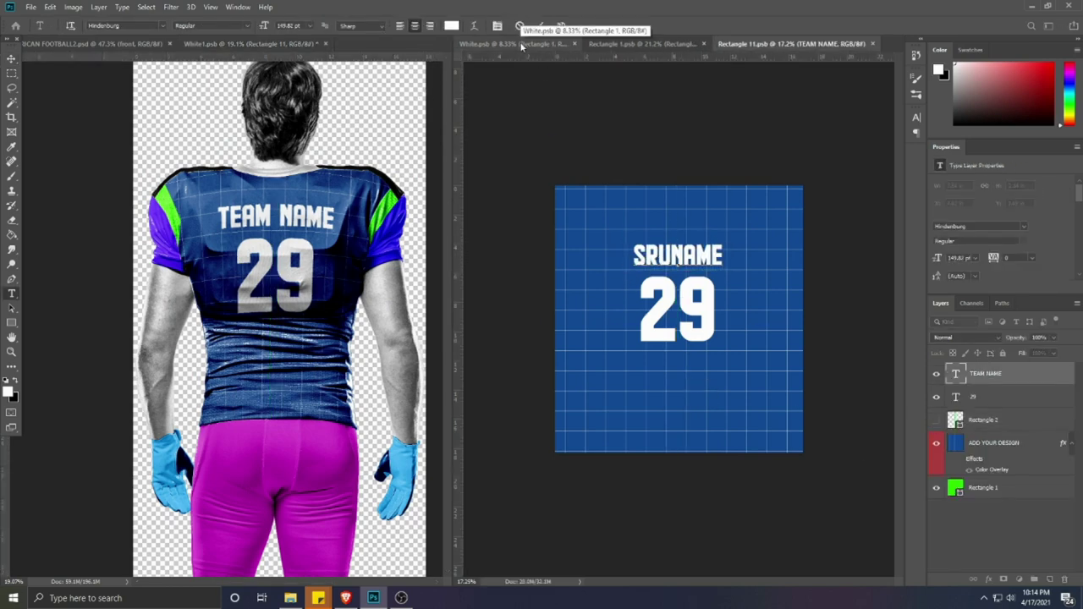
pyautogui.press('BackSpace')
pyautogui.press('Right')
pyautogui.write('R')
pyautogui.press('Return')
pyautogui.press('BackSpace')
pyautogui.press('BackSpace')
pyautogui.click(537, 26)
pyautogui.press('v')
# Step: Enlarge the number 29 below the name in the back jersey design and save the document
pyautogui.click(702, 328)
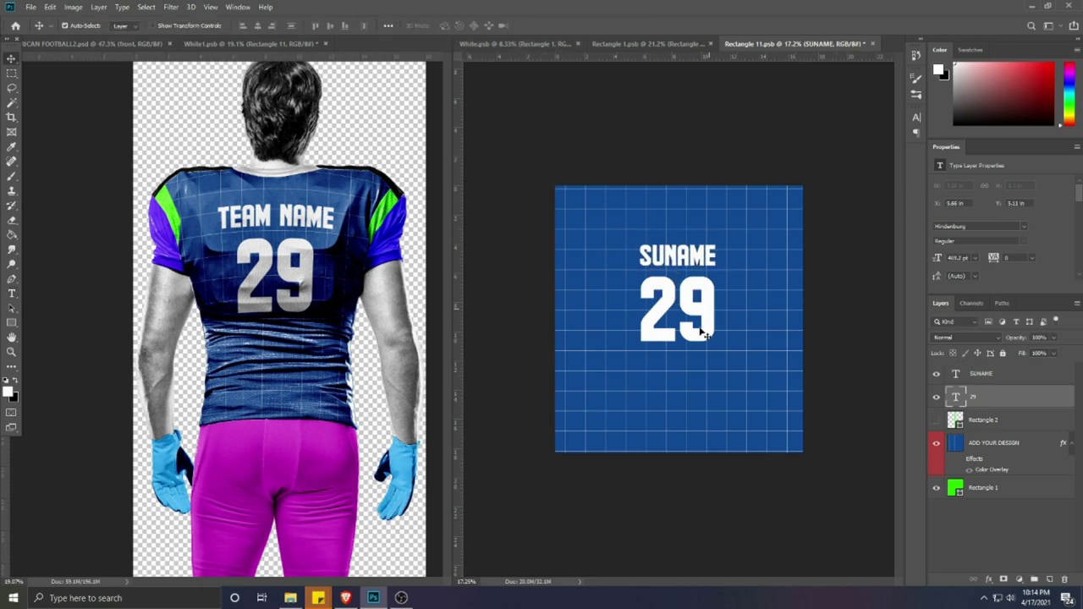
pyautogui.hotkey('ctrl', 't')
pyautogui.moveTo(678, 358); pyautogui.dragTo(676, 383)
pyautogui.press('Return')
pyautogui.hotkey('ctrl', 's')
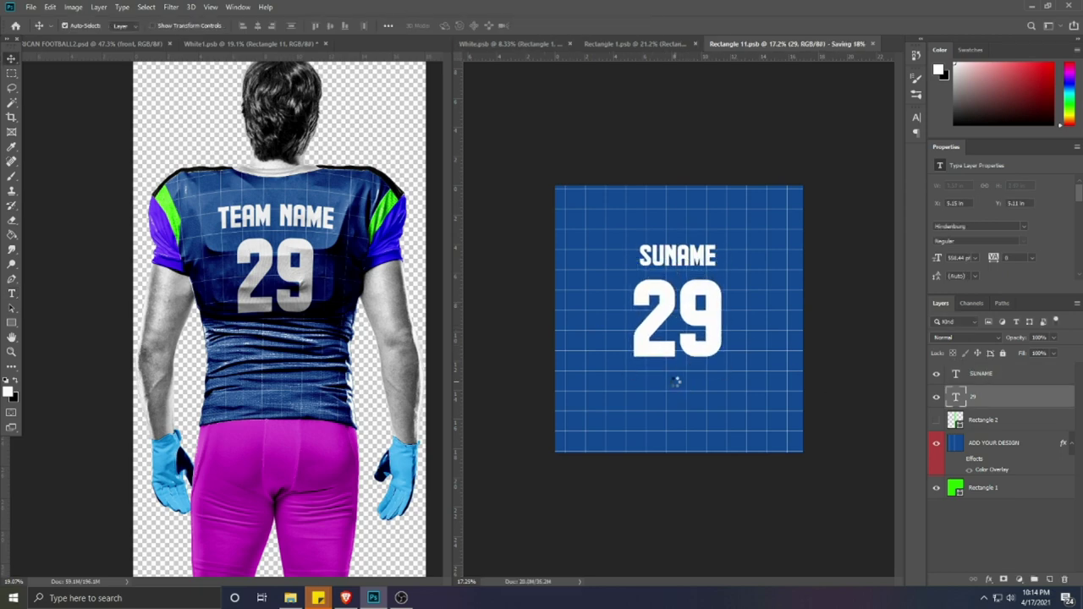
# Step: Move the name and the number 29 up together in the back jersey design and save it
pyautogui.keyDown('shift'); pyautogui.click(707, 261); pyautogui.keyUp('shift')
pyautogui.moveTo(708, 260); pyautogui.dragTo(687, 240)
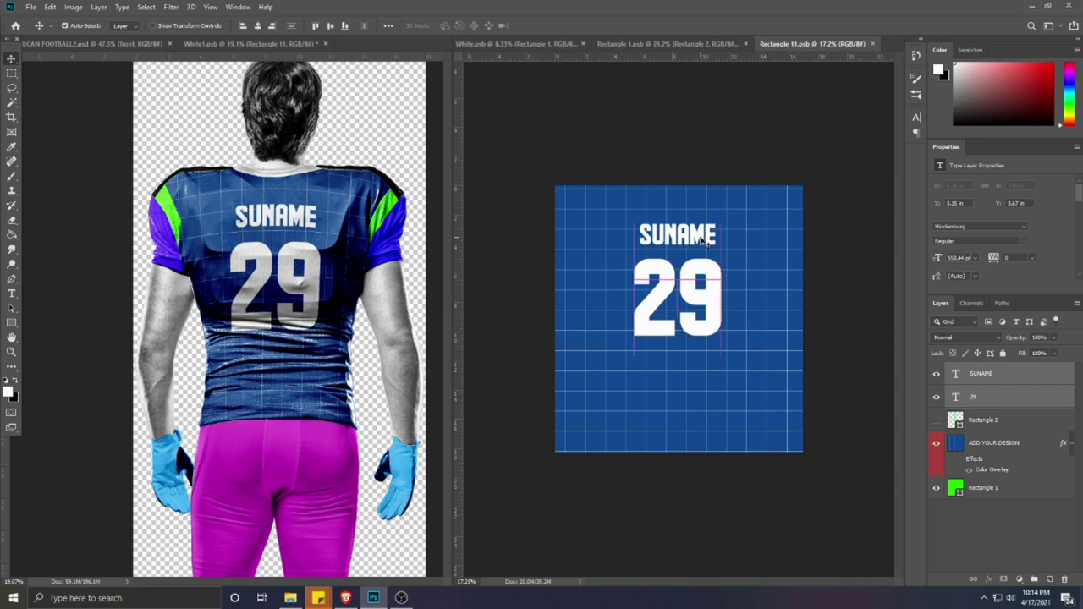
pyautogui.hotkey('ctrl', 's')
# Step: Warp the back jersey design again, lowering its top edge and both shoulder corners closer to the collar and shoulders
pyautogui.click(282, 215)
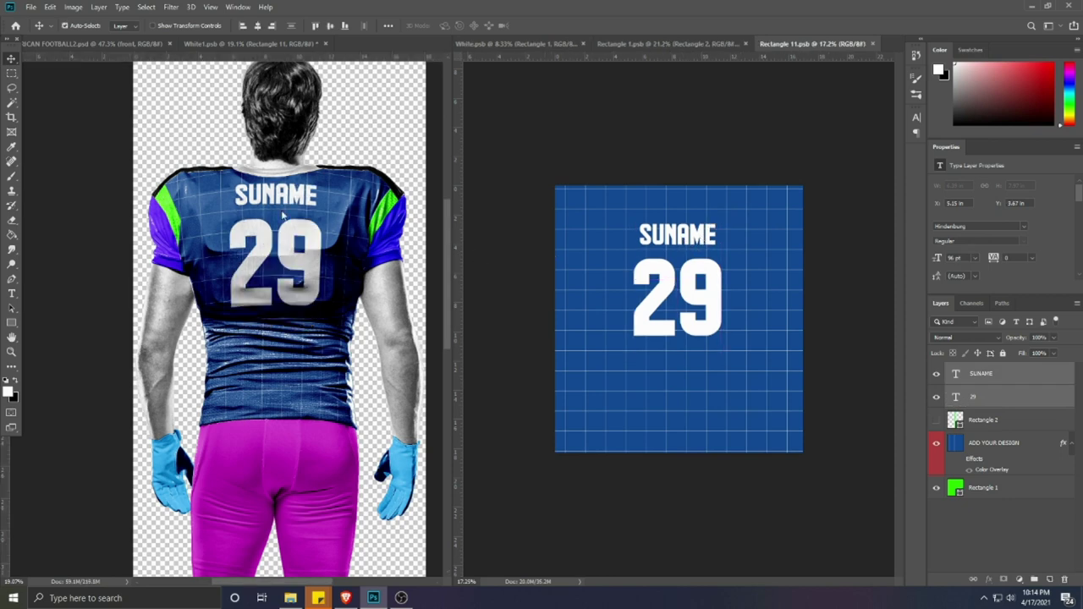
pyautogui.hotkey('ctrl', 't')
pyautogui.rightClick(283, 211)
pyautogui.click(303, 288)
pyautogui.moveTo(272, 168); pyautogui.dragTo(277, 161)
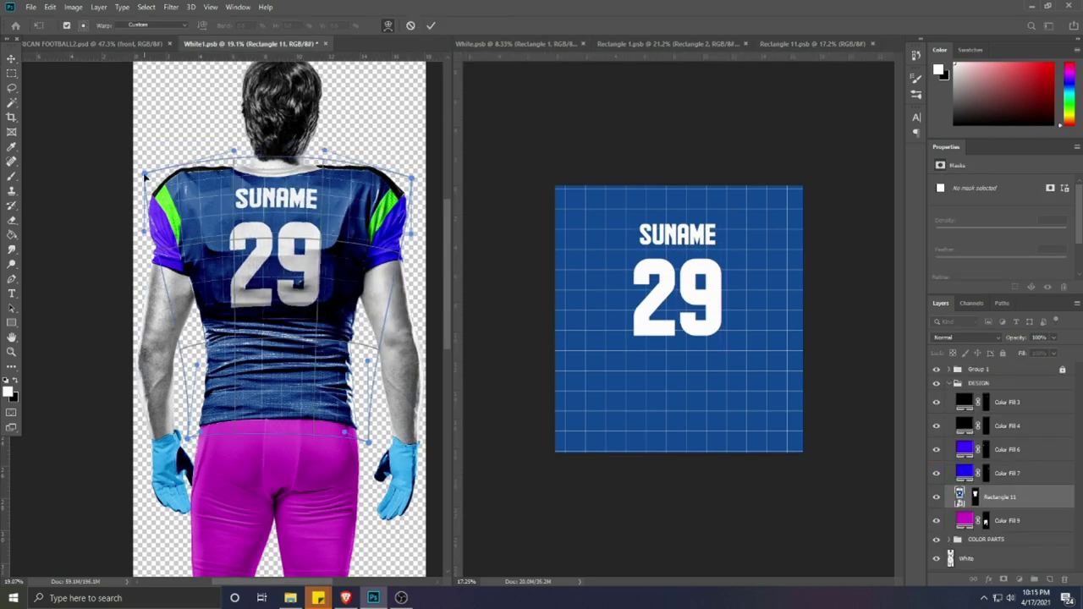
pyautogui.moveTo(145, 175); pyautogui.dragTo(144, 180)
pyautogui.moveTo(411, 179); pyautogui.dragTo(410, 184)
pyautogui.moveTo(283, 160); pyautogui.dragTo(282, 161)
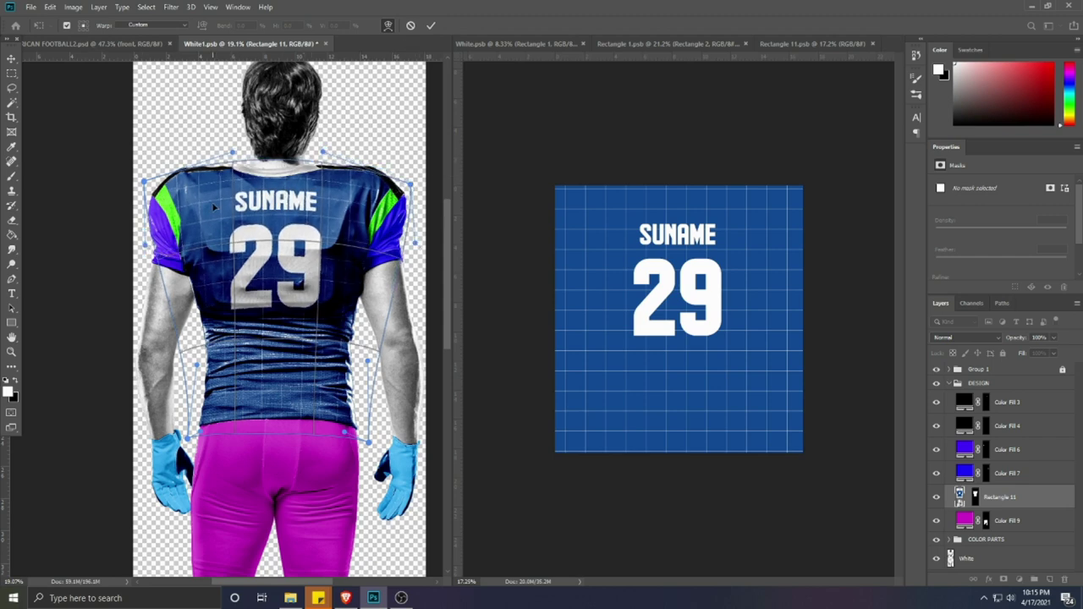
# Step: Widen the upper part of the back jersey warp on both sides and apply the warp
pyautogui.moveTo(214, 207); pyautogui.dragTo(219, 207)
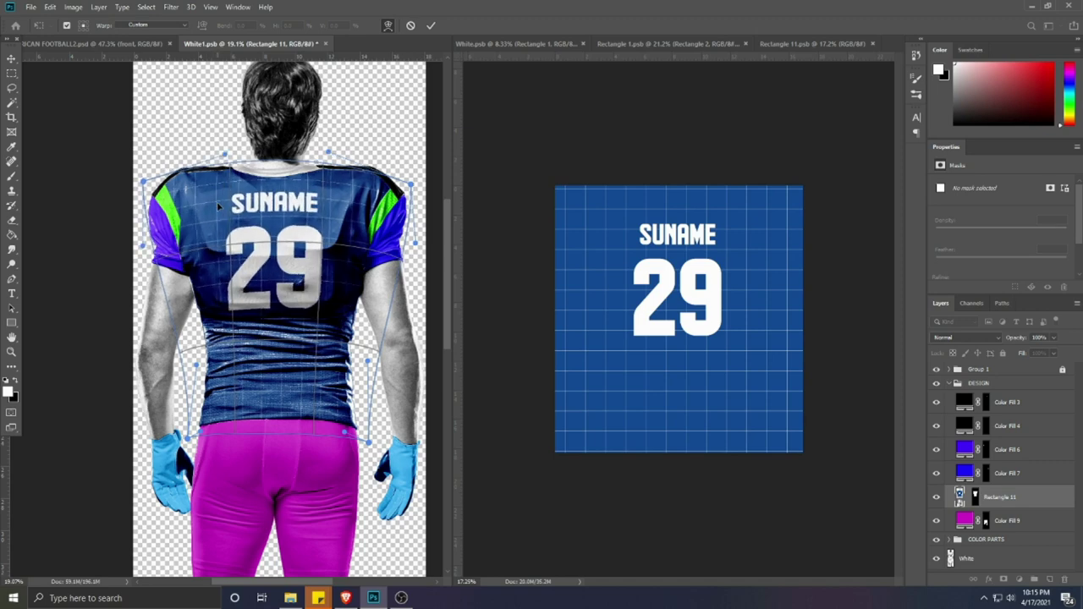
pyautogui.moveTo(224, 154); pyautogui.dragTo(218, 154)
pyautogui.moveTo(329, 153); pyautogui.dragTo(336, 154)
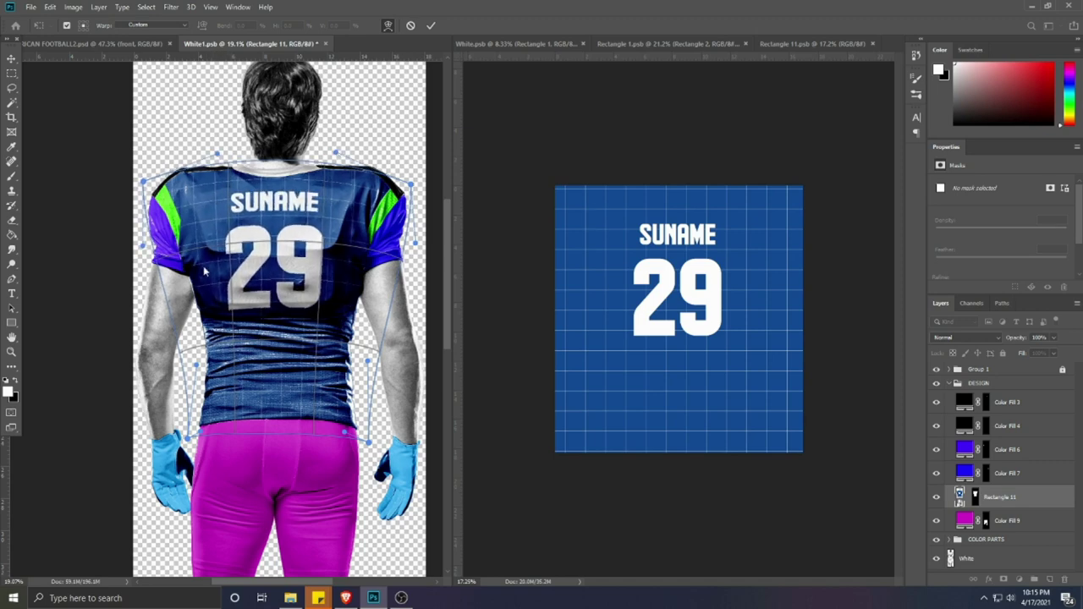
pyautogui.click(430, 25)
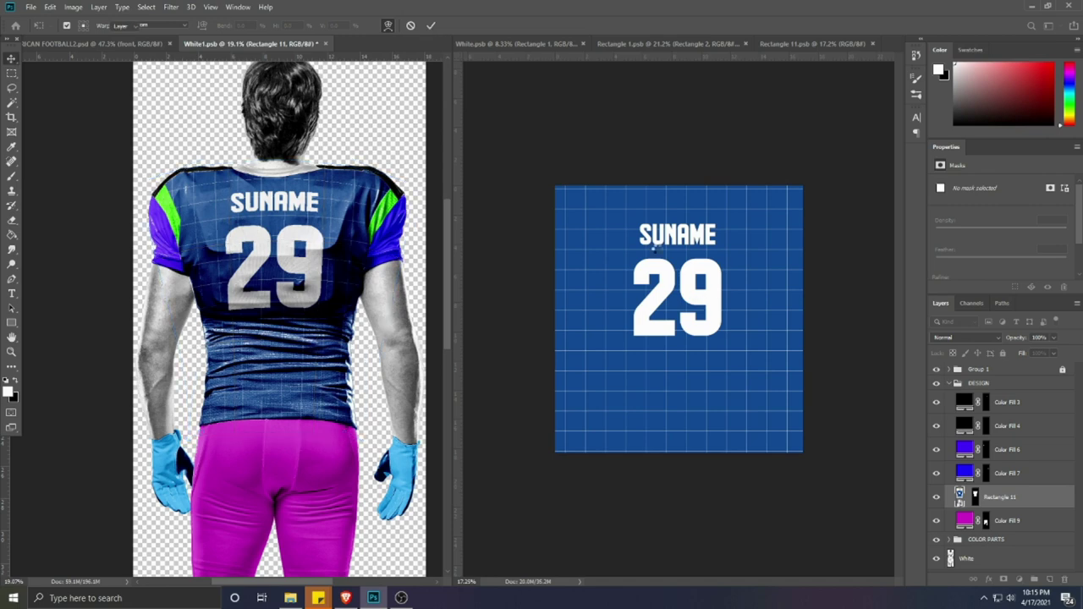
# Step: Correct the name in the back jersey design to SURNAME and save the document
pyautogui.press('t')
pyautogui.click(666, 234)
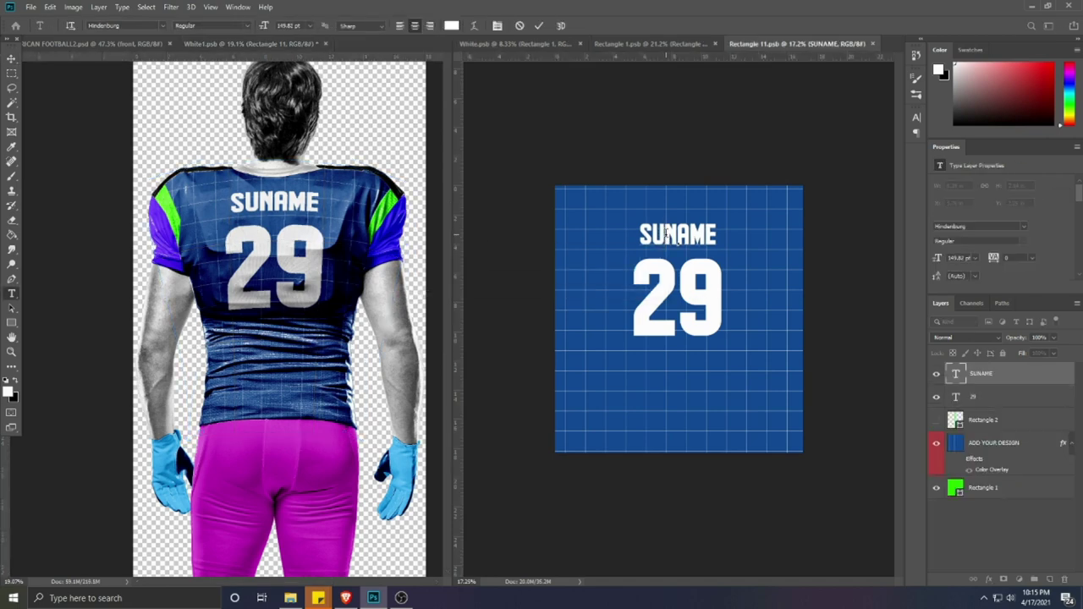
pyautogui.write('R')
pyautogui.click(512, 229)
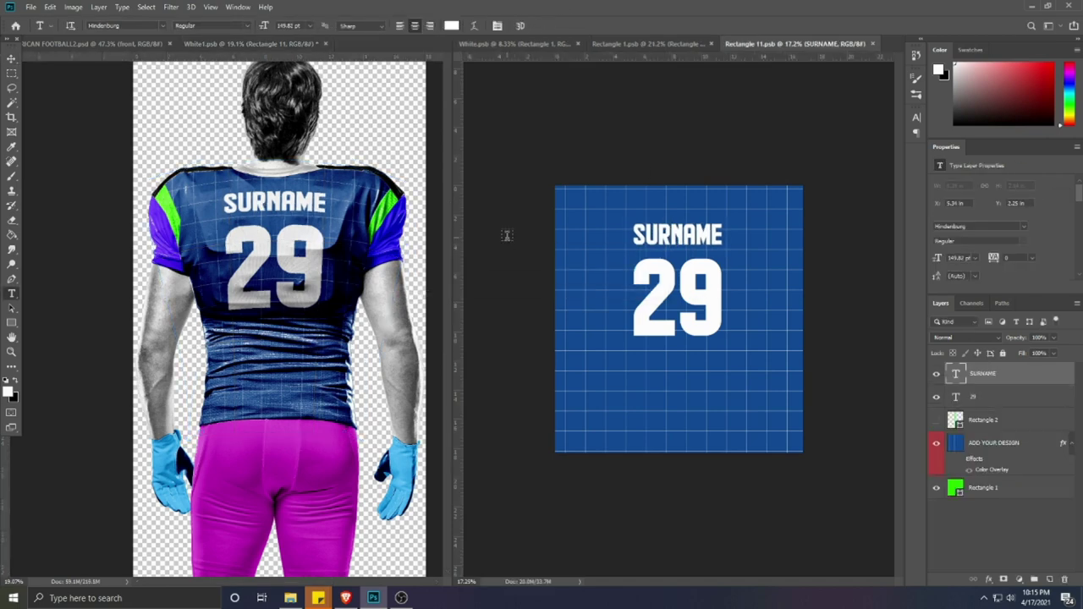
# Step: Draw a white rectangle about 548 × 893 px over the back player's left sleeve above Color Fill 6, and duplicate it
pyautogui.scroll(-3, 267, 294)
pyautogui.scroll(3, 266, 293)
pyautogui.click(260, 284)
pyautogui.scroll(-3, 259, 284)
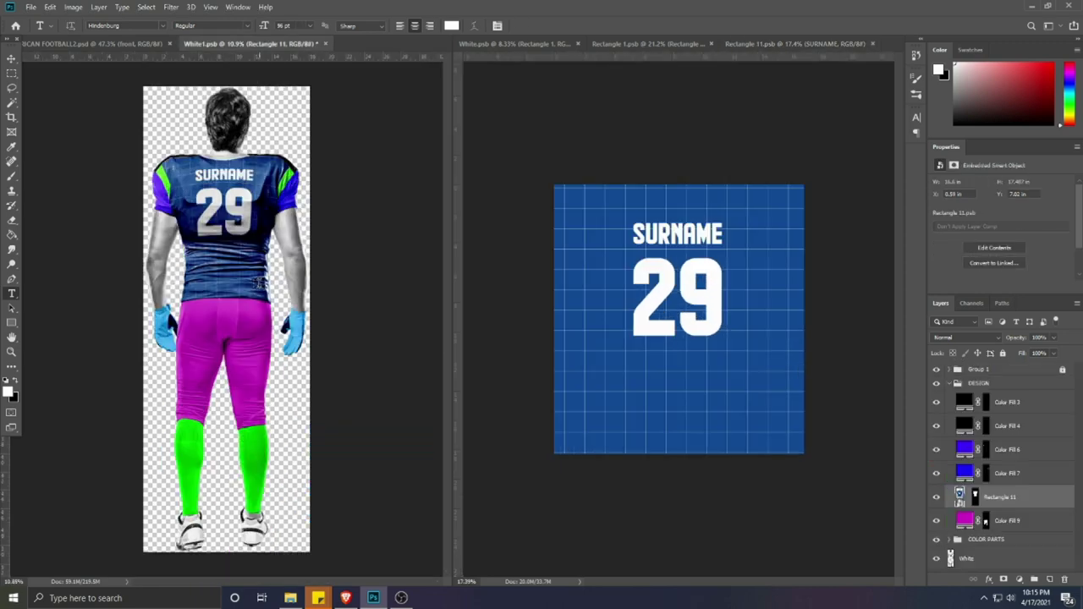
pyautogui.scroll(5, 189, 247)
pyautogui.scroll(-5, 191, 247)
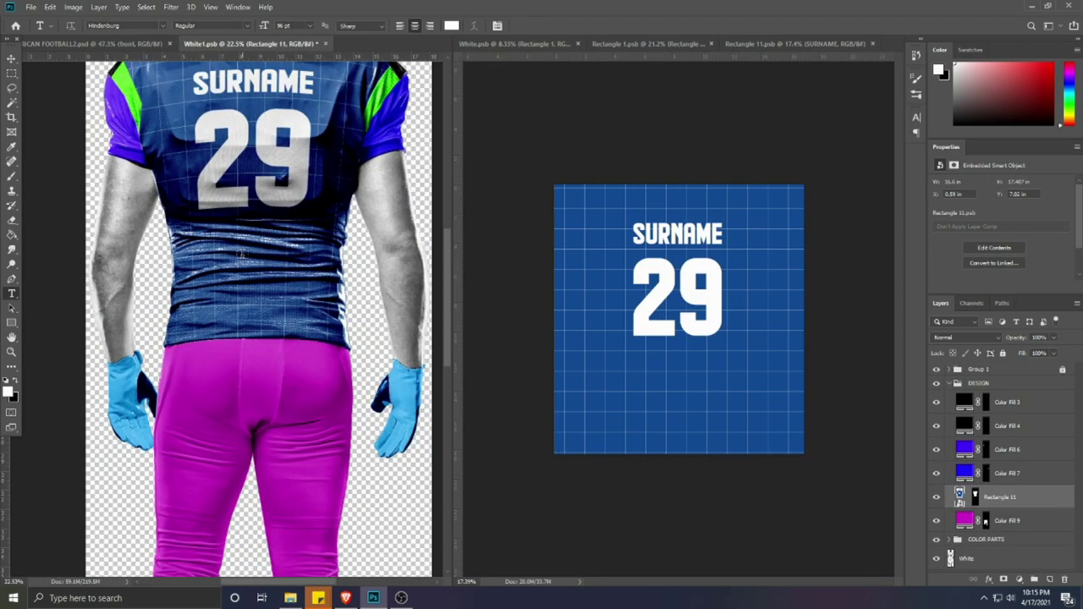
pyautogui.press('v')
pyautogui.click(165, 190)
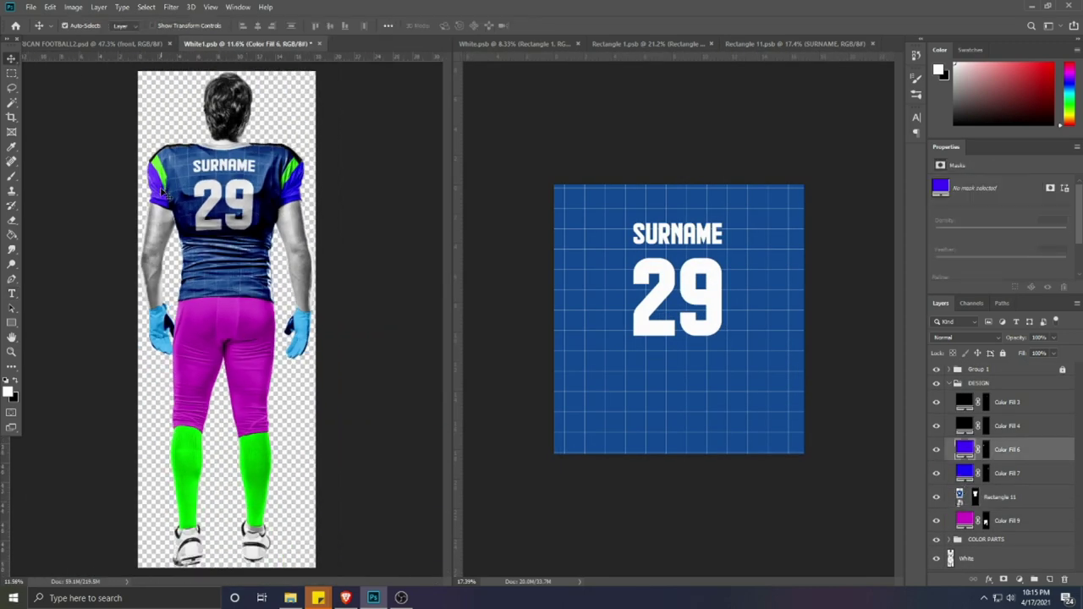
pyautogui.scroll(3, 161, 191)
pyautogui.press('u')
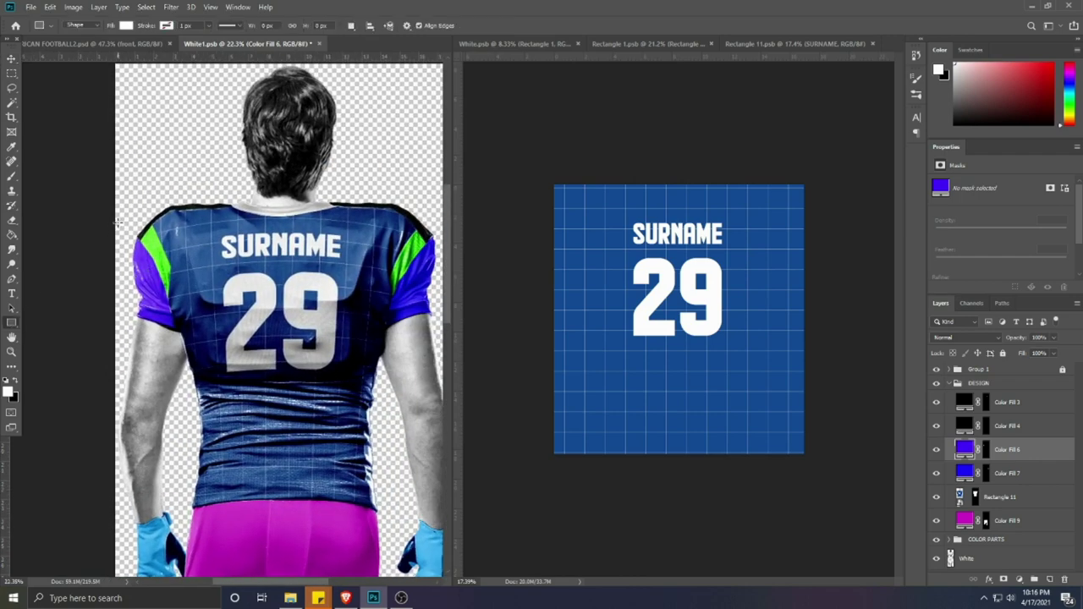
pyautogui.moveTo(118, 222); pyautogui.dragTo(182, 336)
pyautogui.hotkey('ctrl', 'j')
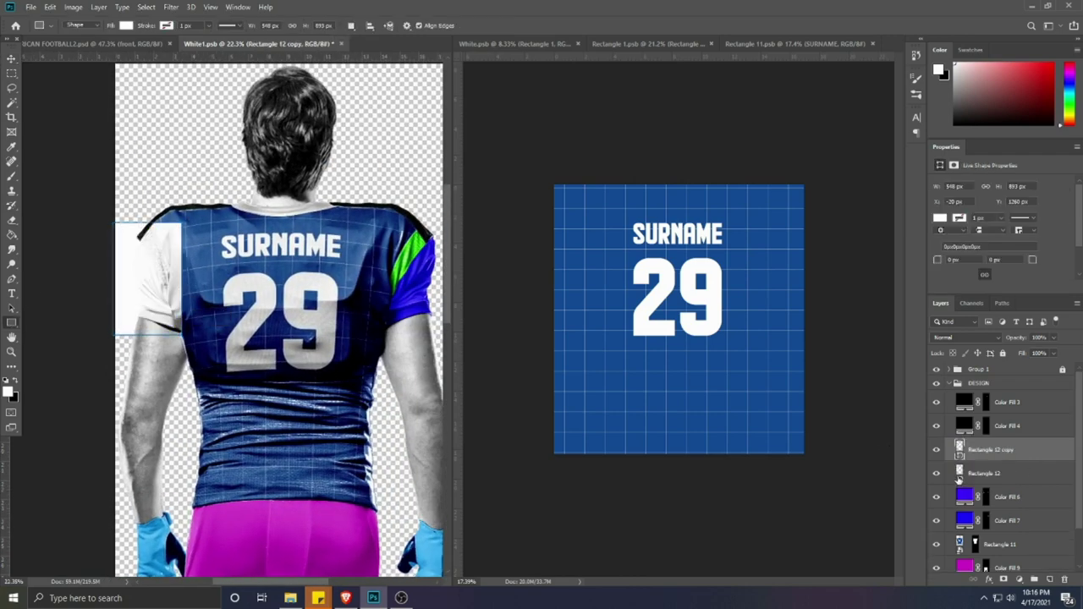
# Step: Recolor Rectangle 12 and its copy over the left sleeve red, using #f20000 for the copy
pyautogui.doubleClick(959, 479)
pyautogui.moveTo(846, 248); pyautogui.dragTo(931, 237)
pyautogui.click(981, 229)
pyautogui.doubleClick(959, 456)
pyautogui.moveTo(855, 245); pyautogui.dragTo(962, 236)
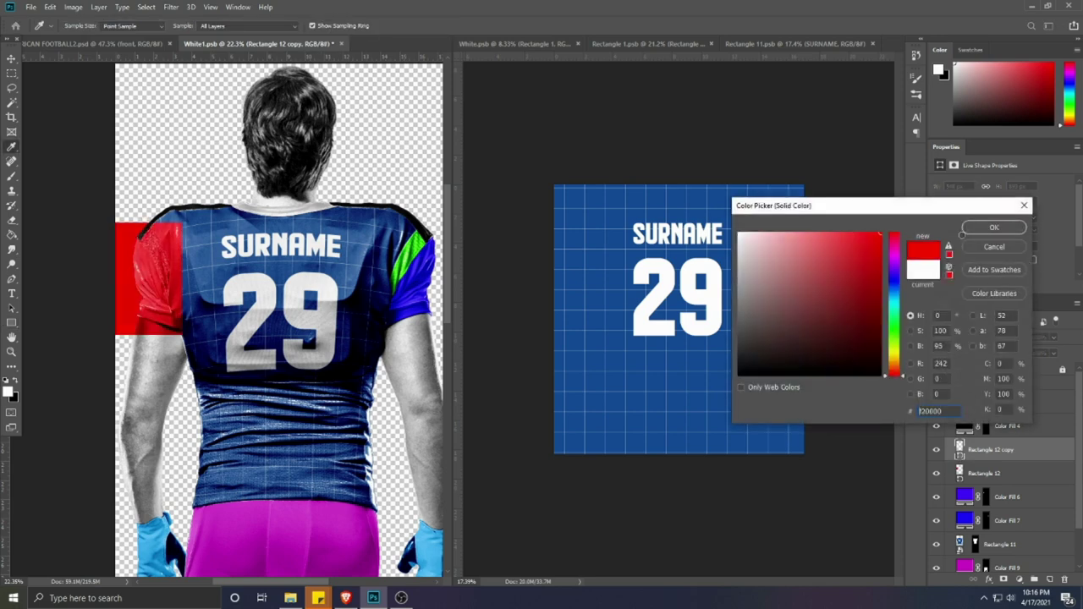
pyautogui.click(986, 228)
# Step: Convert Rectangle 12 to a smart object and hide Rectangle 12 copy
pyautogui.rightClick(990, 476)
pyautogui.click(965, 154)
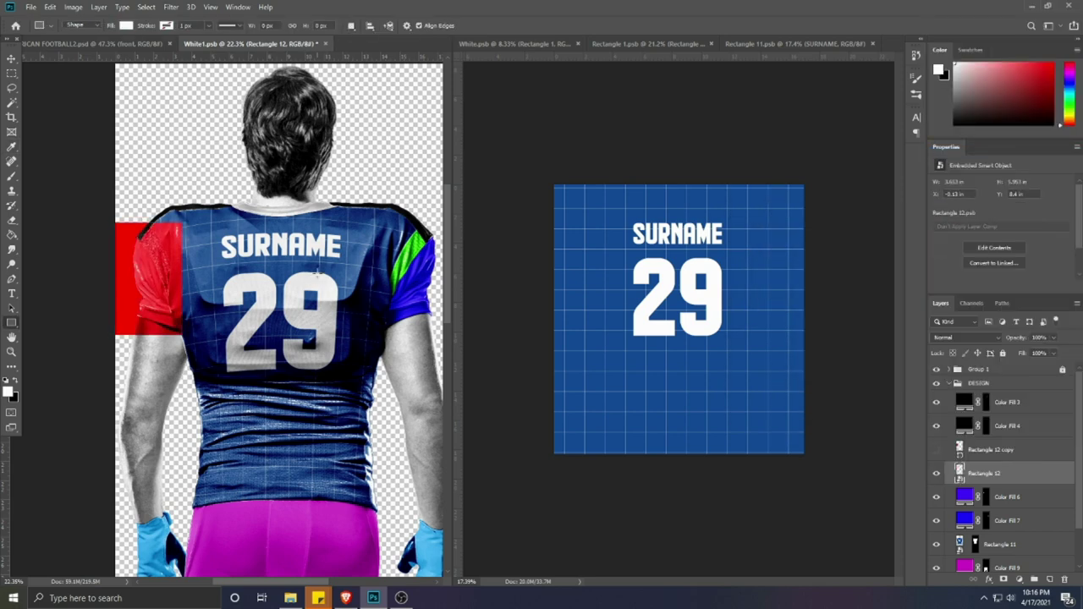
# Step: Warp the red sleeve rectangle so its top edge follows the left sleeve's seam below the green stripe
pyautogui.hotkey('ctrl', 't')
pyautogui.rightClick(157, 272)
pyautogui.click(182, 352)
pyautogui.scroll(3, 201, 175)
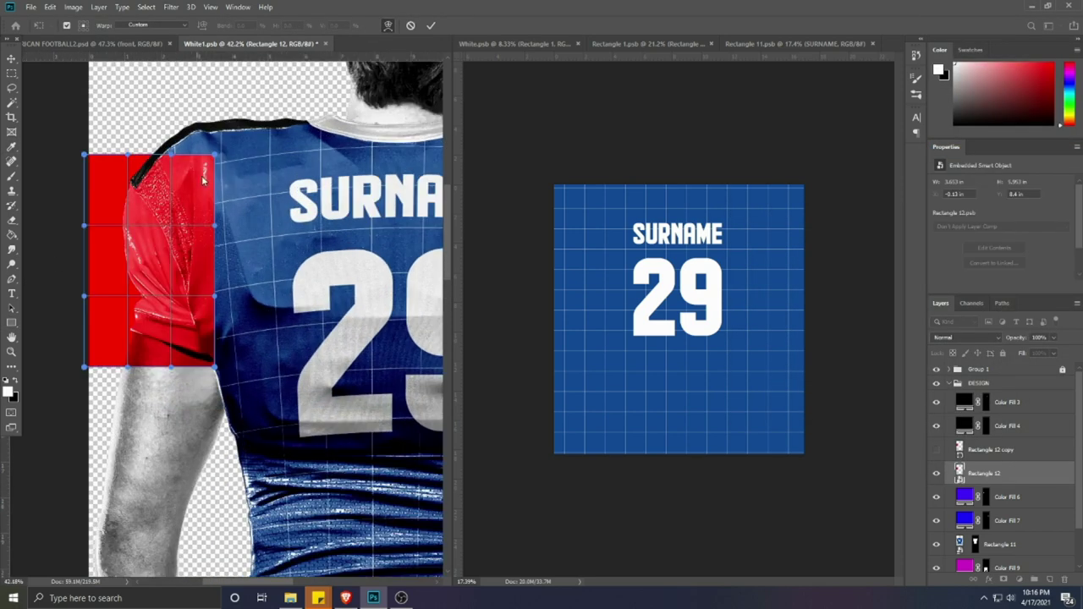
pyautogui.moveTo(214, 154); pyautogui.dragTo(191, 242)
pyautogui.moveTo(171, 154); pyautogui.dragTo(179, 217)
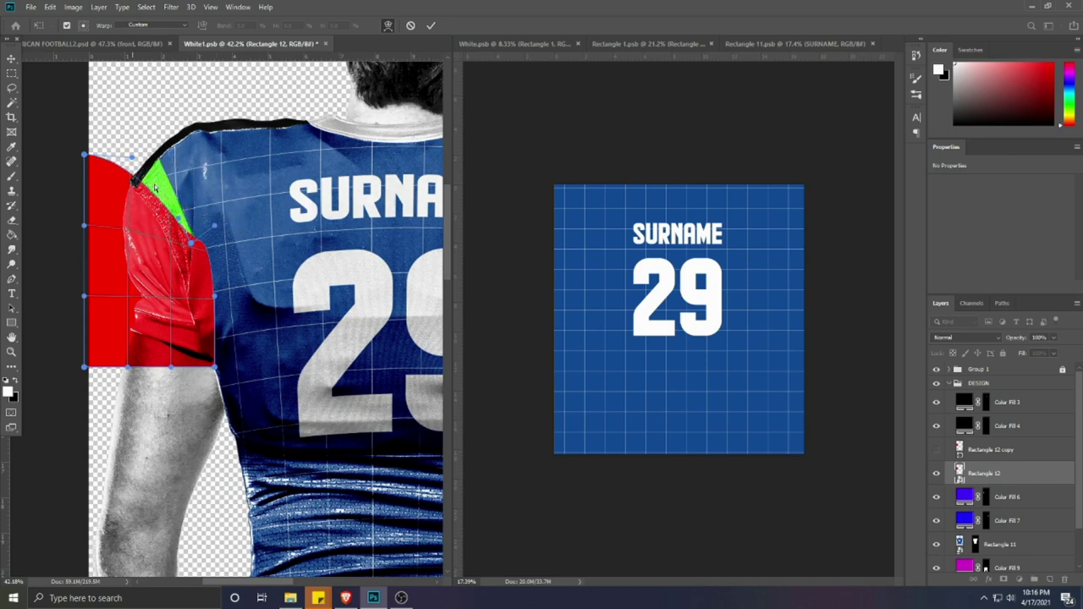
pyautogui.moveTo(128, 154); pyautogui.dragTo(167, 188)
pyautogui.moveTo(84, 155); pyautogui.dragTo(132, 163)
pyautogui.moveTo(167, 188); pyautogui.dragTo(162, 192)
# Step: Warp the red rectangle's outer side and lower edge to the back player's left sleeve outline and cuff, and apply the warp
pyautogui.moveTo(84, 296); pyautogui.dragTo(97, 266)
pyautogui.moveTo(84, 225); pyautogui.dragTo(111, 219)
pyautogui.moveTo(83, 367); pyautogui.dragTo(121, 340)
pyautogui.moveTo(216, 300); pyautogui.dragTo(197, 299)
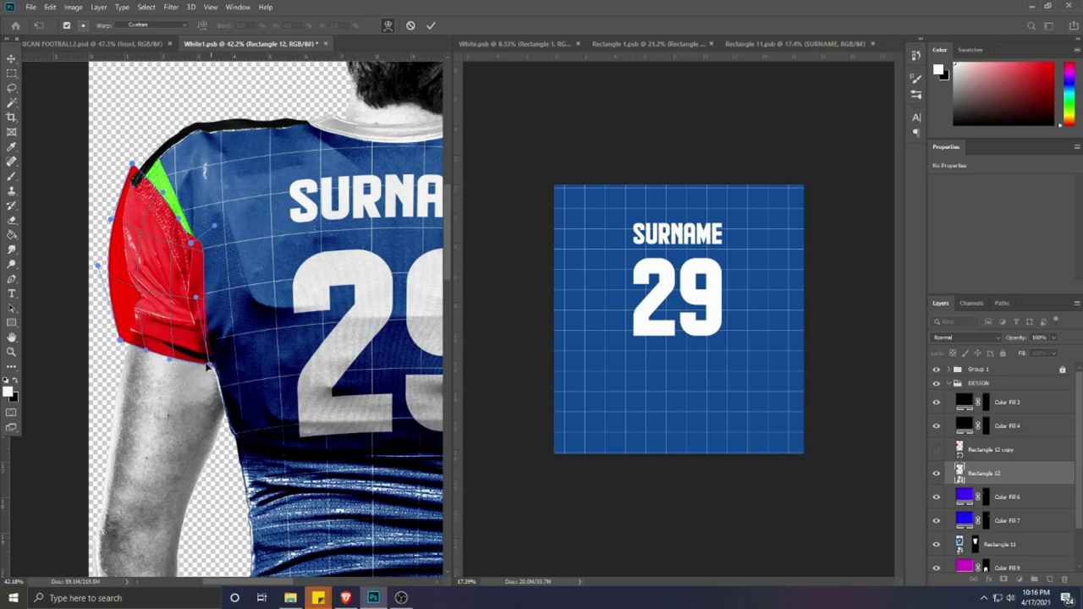
pyautogui.moveTo(208, 367); pyautogui.dragTo(207, 366)
pyautogui.moveTo(98, 266); pyautogui.dragTo(119, 283)
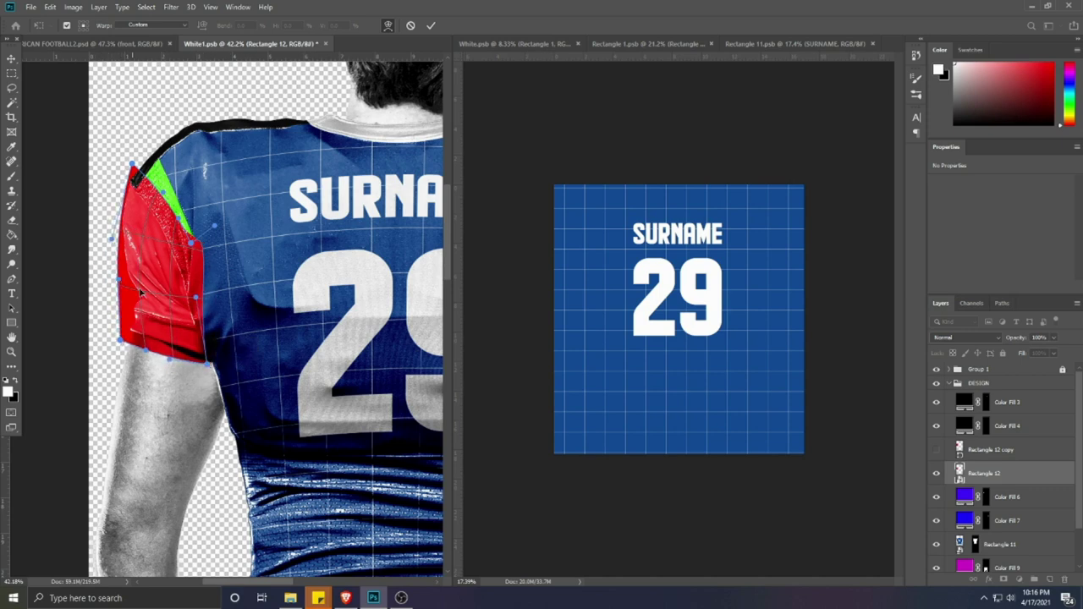
pyautogui.moveTo(118, 347); pyautogui.dragTo(119, 275)
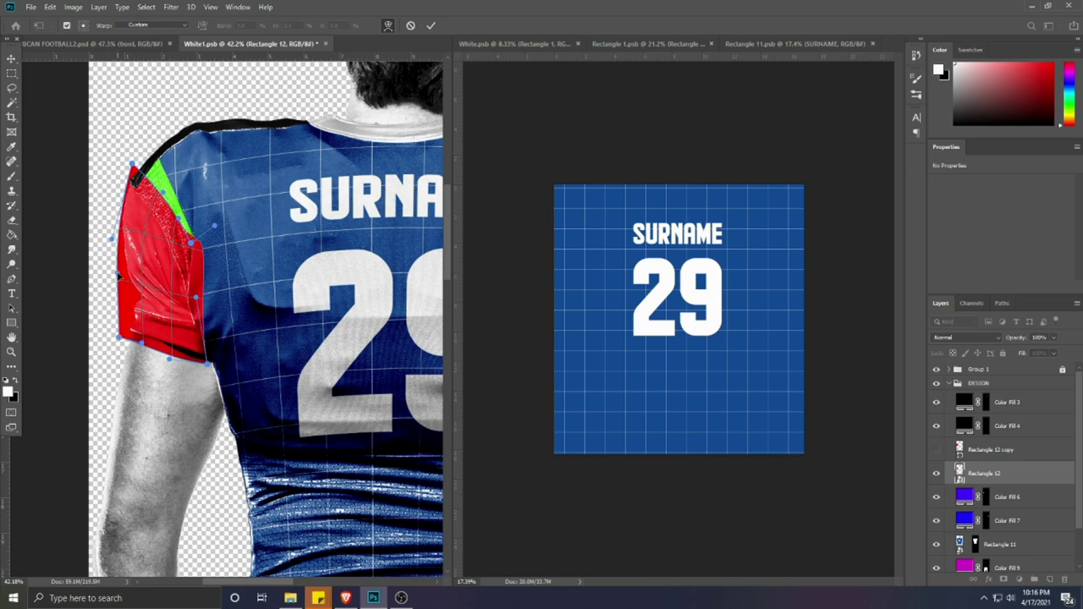
pyautogui.moveTo(221, 231); pyautogui.dragTo(203, 266)
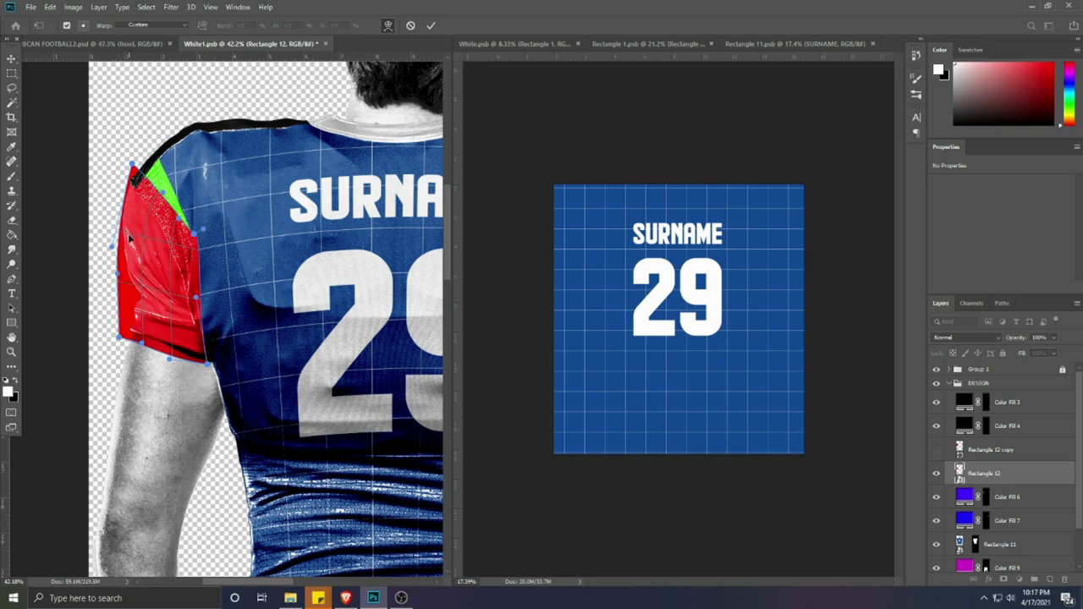
pyautogui.scroll(-3, 67, 308)
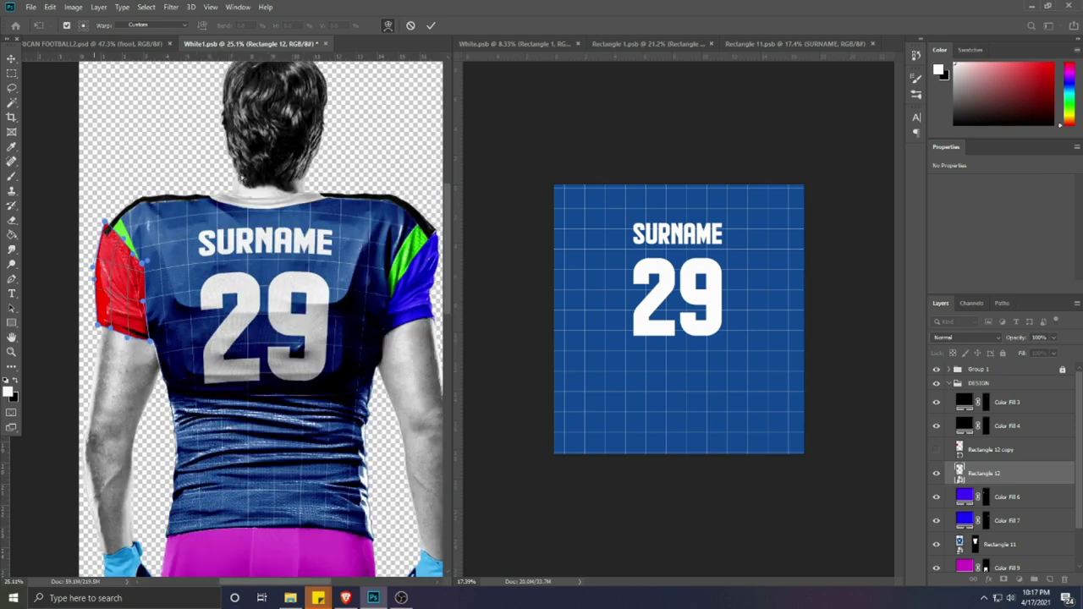
pyautogui.click(431, 25)
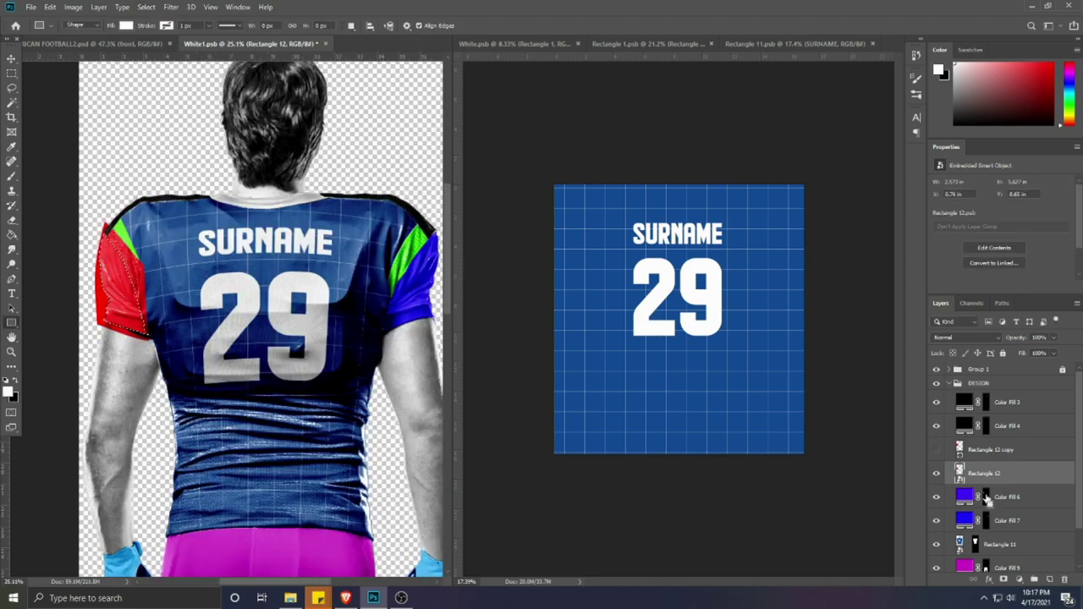
# Step: Mask Rectangle 12 to the sleeve shape of Color Fill 6 and delete Color Fill 6
pyautogui.click(1003, 580)
pyautogui.click(1008, 499)
pyautogui.press('Delete')
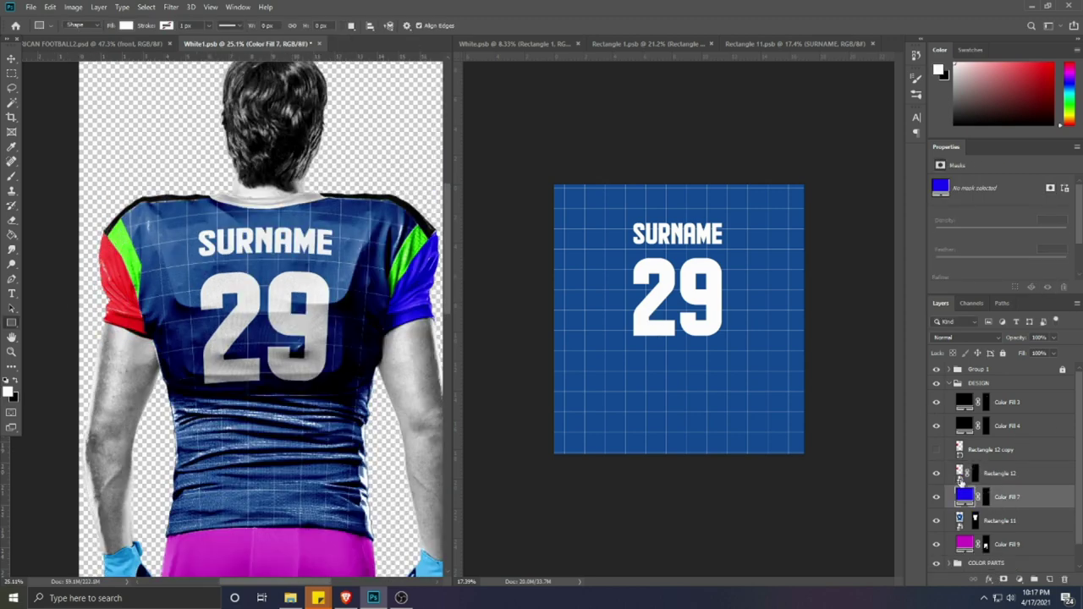
# Step: Add the blue ADD YOUR DESIGN grid to Rectangle 12's smart object contents, save, and close them
pyautogui.doubleClick(960, 477)
pyautogui.click(703, 405)
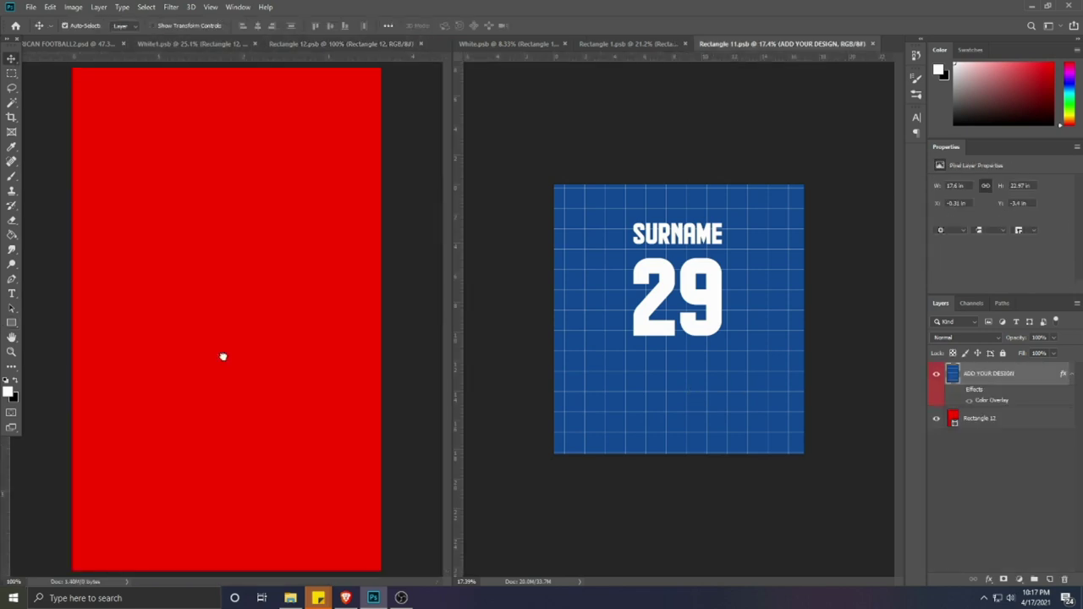
pyautogui.moveTo(222, 356); pyautogui.dragTo(223, 355)
pyautogui.hotkey('ctrl', 's')
pyautogui.click(424, 43)
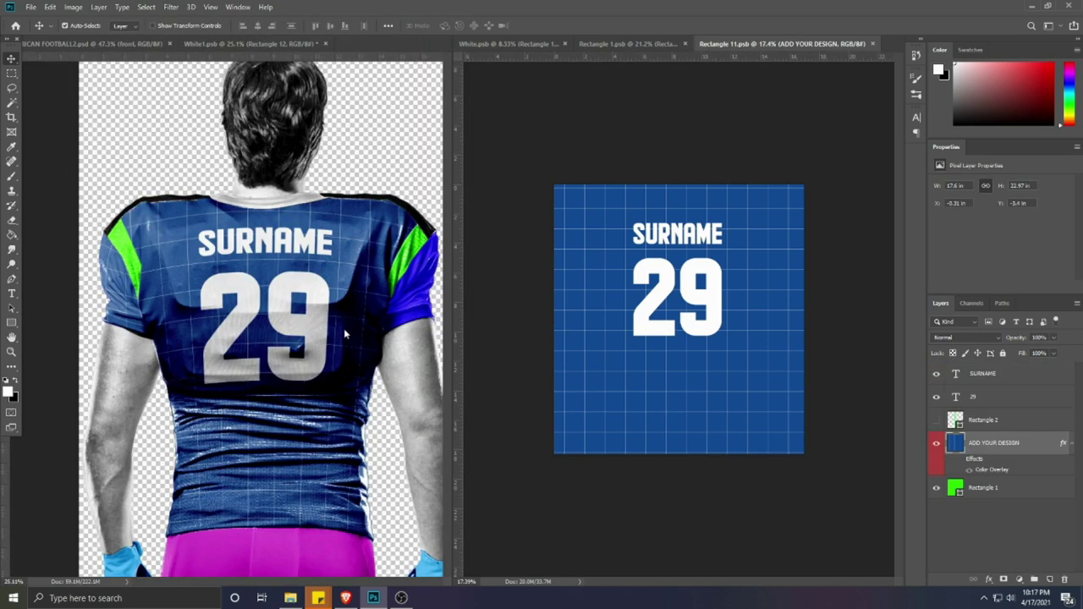
# Step: Show Rectangle 12 copy, move it over the back player's right sleeve, and convert it to a smart object
pyautogui.click(416, 302)
pyautogui.moveTo(925, 454); pyautogui.dragTo(927, 454)
pyautogui.click(936, 449)
pyautogui.click(63, 292)
pyautogui.hotkey('ctrl', 't')
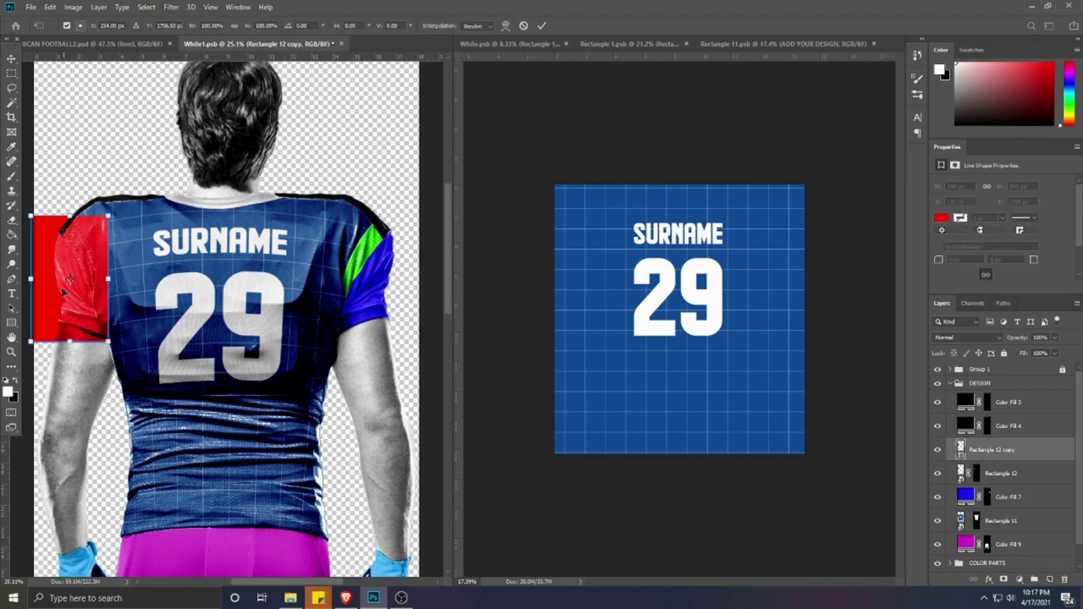
pyautogui.moveTo(62, 292); pyautogui.dragTo(358, 292)
pyautogui.press('Return')
pyautogui.rightClick(997, 452)
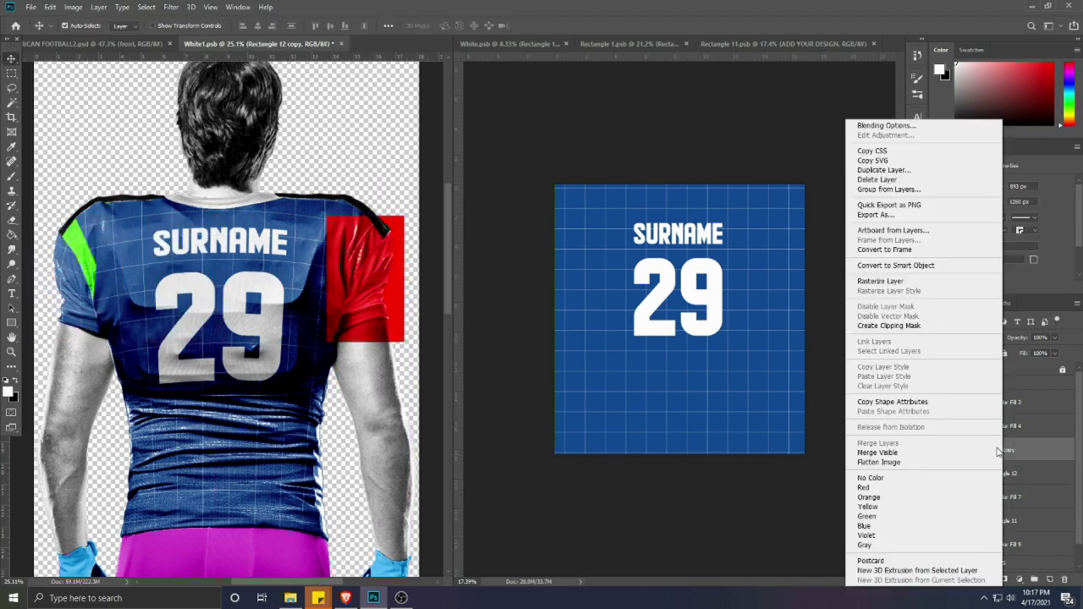
pyautogui.click(882, 267)
# Step: Warp the lower edge of Rectangle 12 copy to follow the right sleeve's cuff
pyautogui.hotkey('ctrl', 't')
pyautogui.rightClick(388, 272)
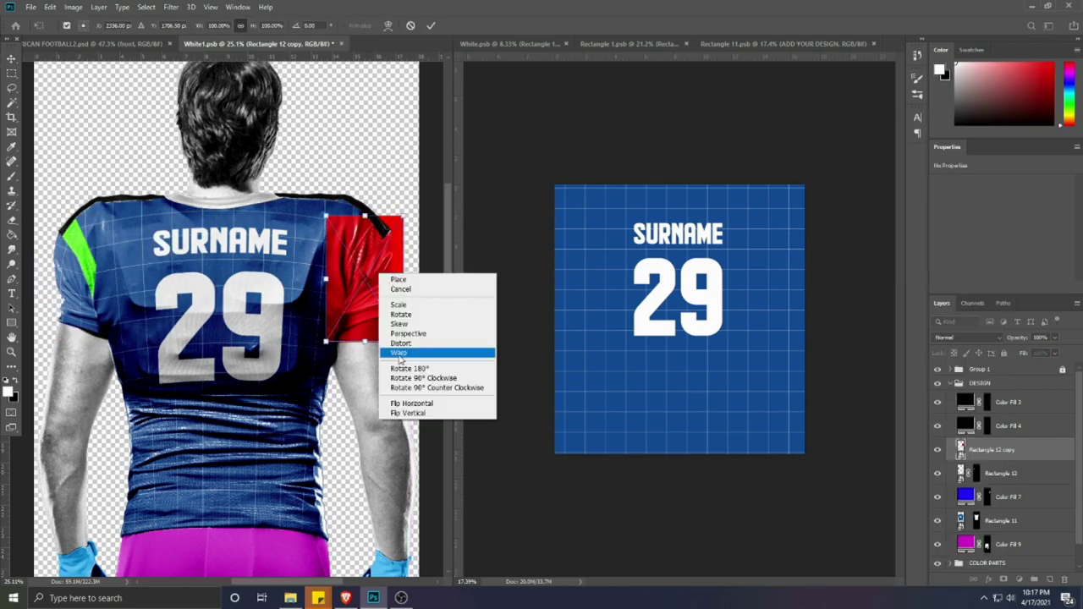
pyautogui.click(400, 354)
pyautogui.scroll(3, 377, 262)
pyautogui.moveTo(286, 404); pyautogui.dragTo(370, 368)
pyautogui.moveTo(421, 404); pyautogui.dragTo(407, 374)
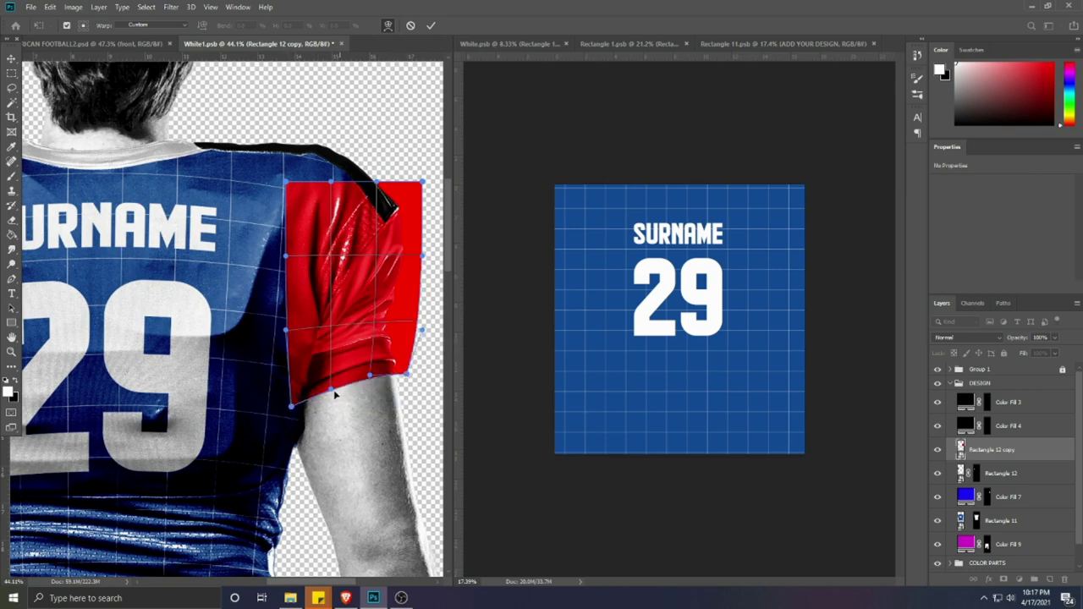
pyautogui.moveTo(331, 389); pyautogui.dragTo(331, 383)
# Step: Warp the inner and upper edges of Rectangle 12 copy toward the right sleeve's armpit and shoulder seam
pyautogui.moveTo(286, 330); pyautogui.dragTo(289, 344)
pyautogui.moveTo(286, 256); pyautogui.dragTo(287, 347)
pyautogui.moveTo(286, 182); pyautogui.dragTo(293, 266)
pyautogui.moveTo(331, 183); pyautogui.dragTo(314, 236)
pyautogui.moveTo(378, 181); pyautogui.dragTo(342, 198)
pyautogui.moveTo(422, 181); pyautogui.dragTo(384, 173)
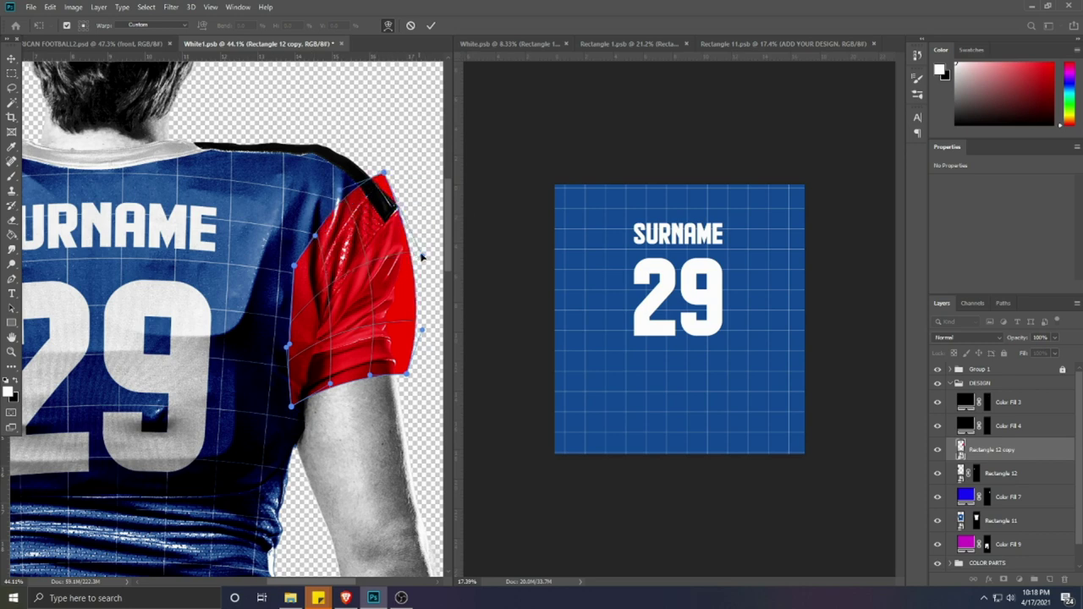
# Step: Fit the outer edge of Rectangle 12 copy to the right sleeve, refine its inner edge below the green stripe, and apply the warp
pyautogui.moveTo(422, 254); pyautogui.dragTo(430, 245)
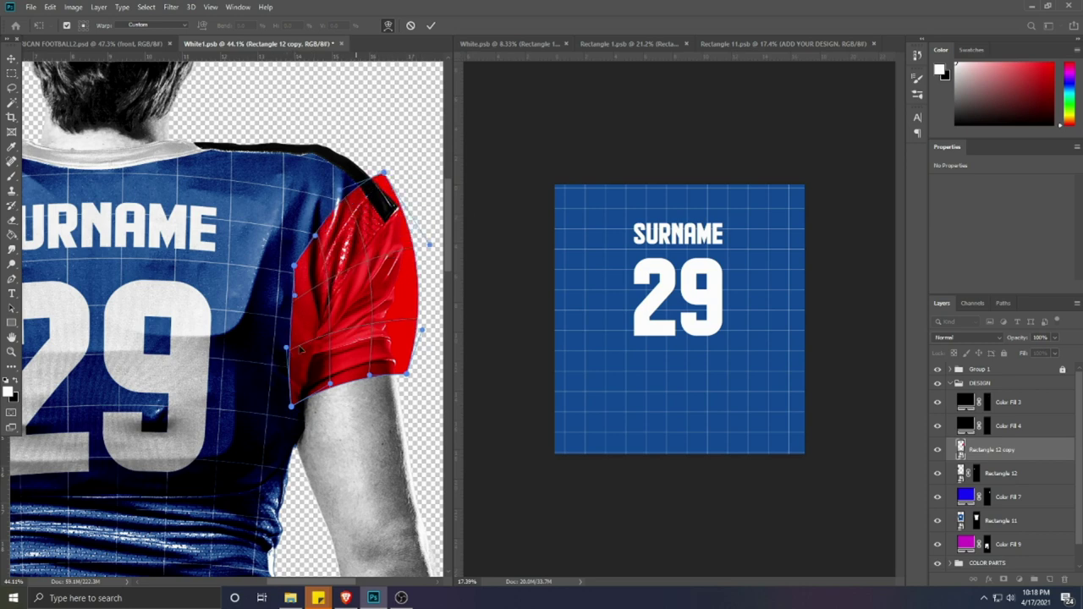
pyautogui.moveTo(286, 347); pyautogui.dragTo(292, 332)
pyautogui.moveTo(414, 324); pyautogui.dragTo(393, 327)
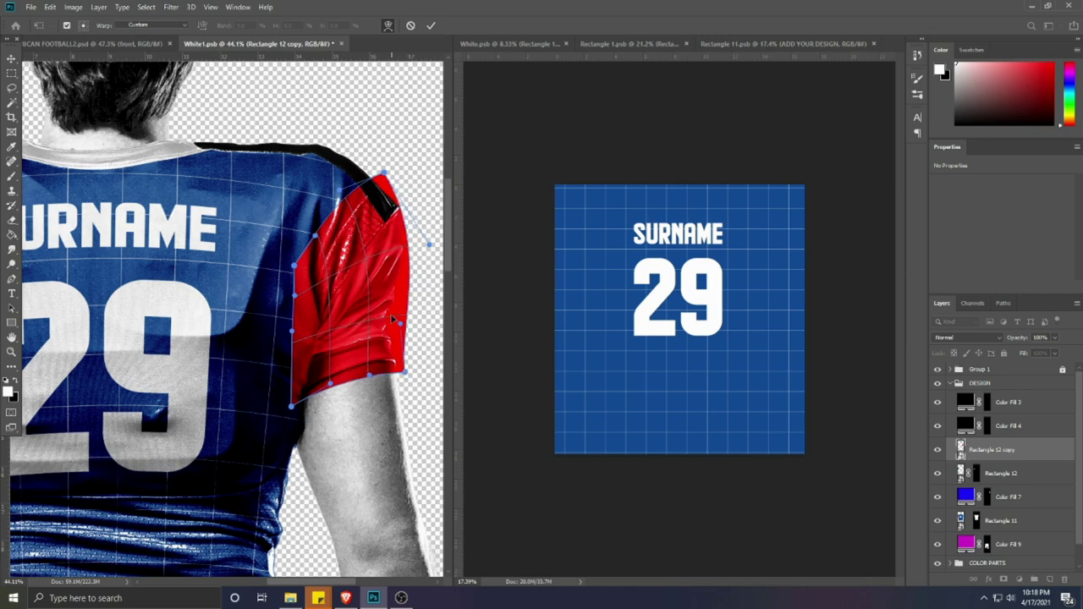
pyautogui.moveTo(384, 173); pyautogui.dragTo(306, 295)
pyautogui.moveTo(293, 332); pyautogui.dragTo(297, 331)
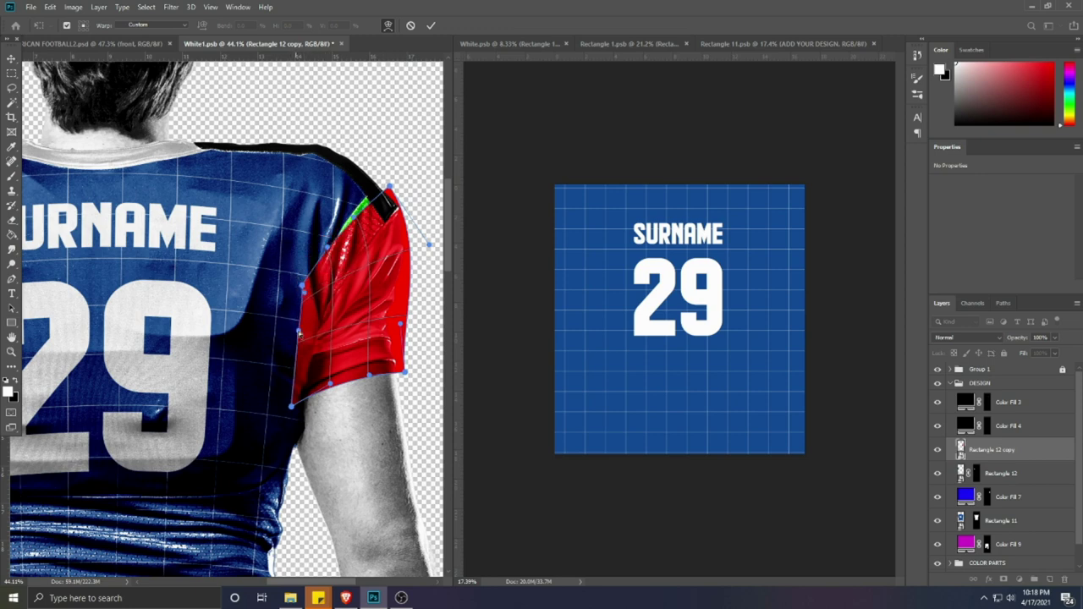
pyautogui.moveTo(292, 406); pyautogui.dragTo(294, 402)
pyautogui.moveTo(299, 332); pyautogui.dragTo(298, 344)
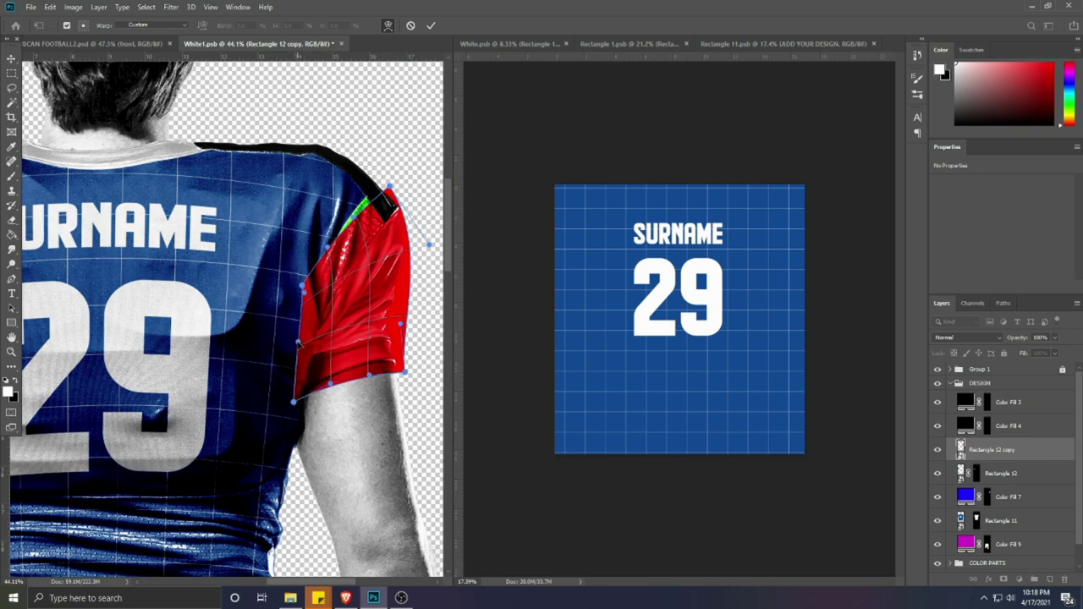
pyautogui.click(431, 25)
# Step: Mask Rectangle 12 copy to the sleeve shape of Color Fill 7 and delete Color Fill 7
pyautogui.scroll(-5, 358, 321)
pyautogui.keyDown('ctrl'); pyautogui.click(987, 499); pyautogui.keyUp('ctrl')
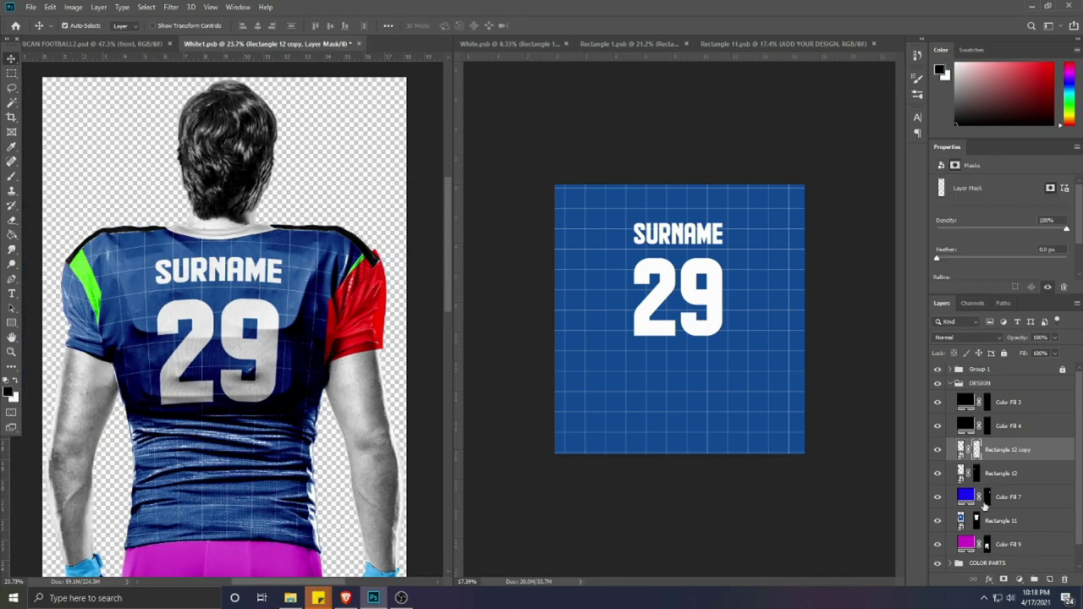
pyautogui.click(1007, 497)
pyautogui.press('Delete')
# Step: Delete Color Fill 3 and Color Fill 4 from the DESIGN group
pyautogui.click(1014, 405)
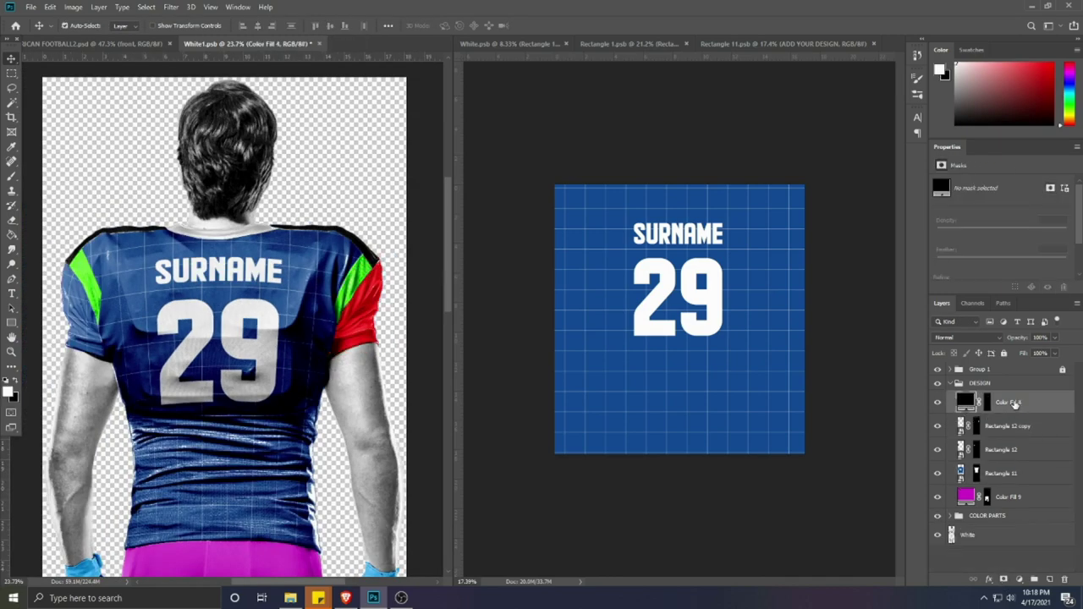
pyautogui.press('Delete')
pyautogui.press('Delete')
# Step: Add the blue ADD YOUR DESIGN grid to Rectangle 12 copy's smart object contents, save, and close them
pyautogui.scroll(-5, 193, 404)
pyautogui.click(275, 340)
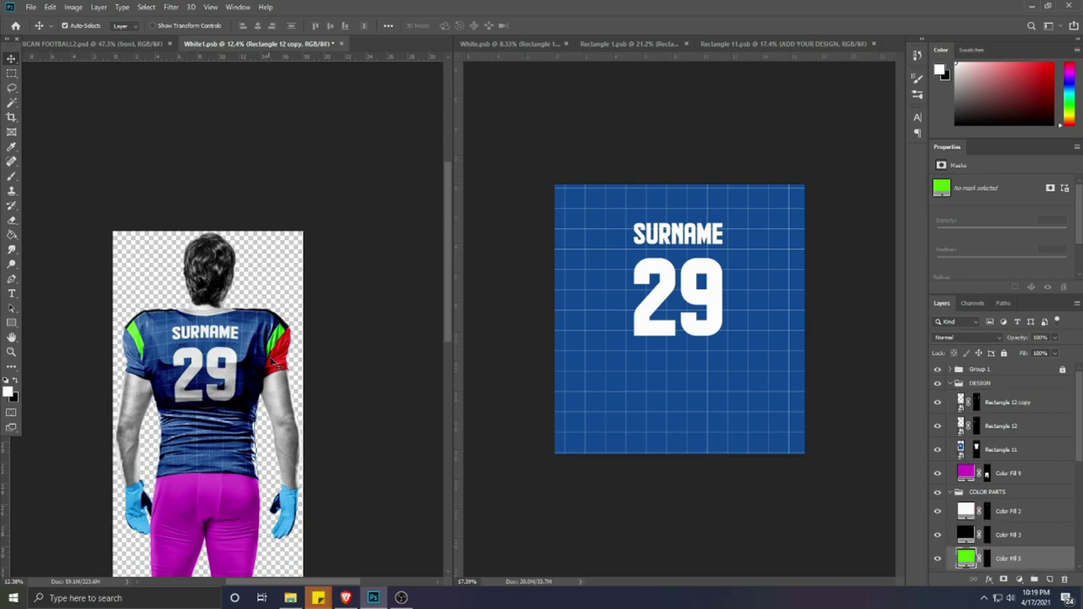
pyautogui.click(280, 356)
pyautogui.doubleClick(962, 407)
pyautogui.click(800, 401)
pyautogui.moveTo(984, 442); pyautogui.dragTo(345, 354)
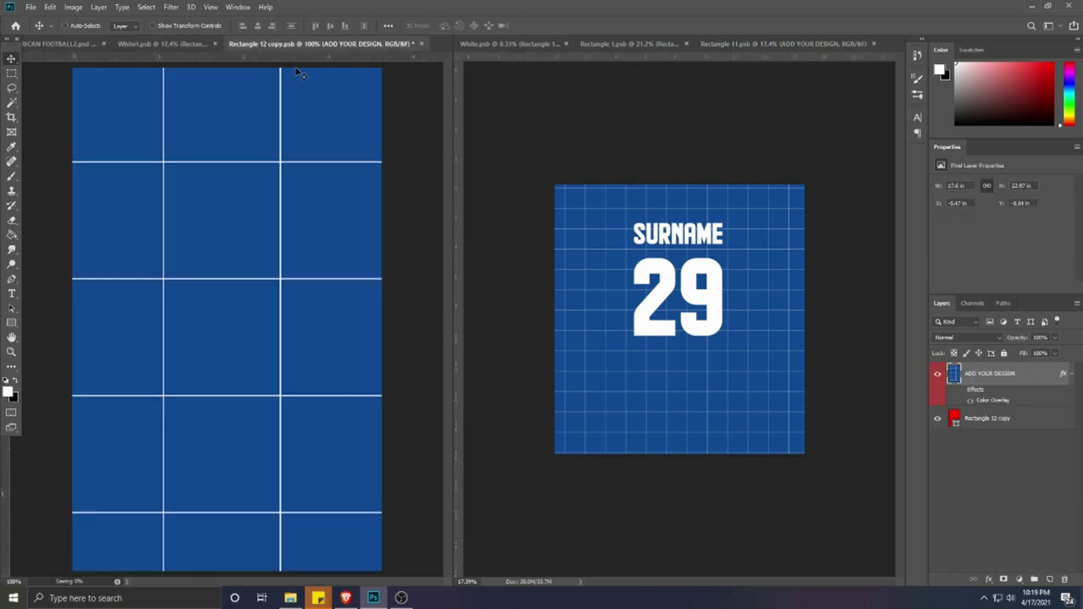
pyautogui.hotkey('ctrl', 's')
pyautogui.click(423, 44)
# Step: Check the back player's finished jersey and sleeves, and save White1.psb
pyautogui.scroll(3, 266, 361)
pyautogui.scroll(-5, 266, 362)
pyautogui.click(224, 374)
pyautogui.scroll(9, 222, 374)
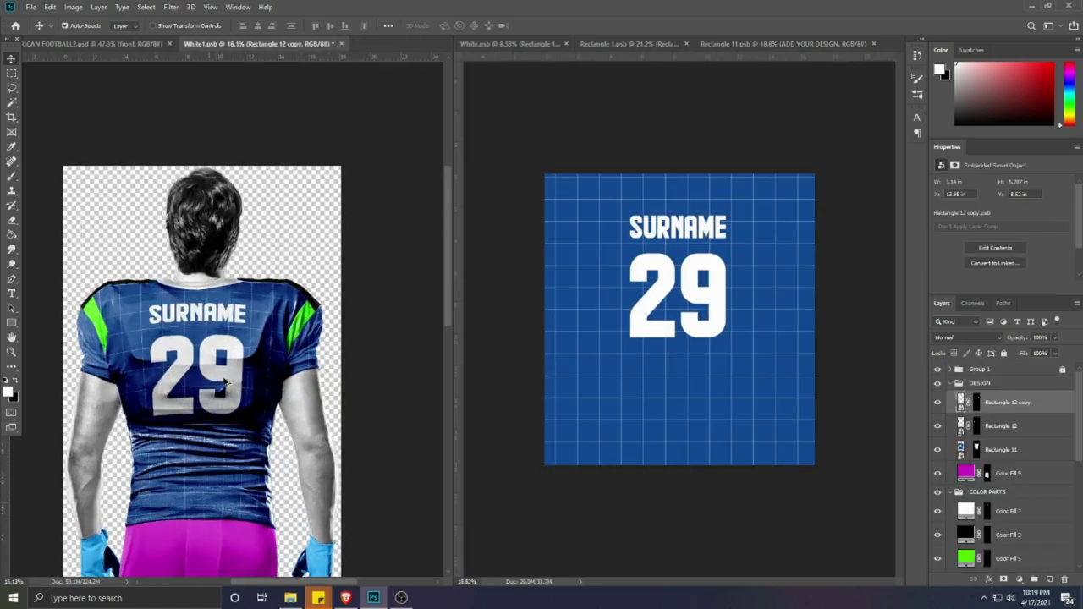
pyautogui.scroll(-6, 224, 374)
pyautogui.moveTo(262, 422); pyautogui.dragTo(343, 300)
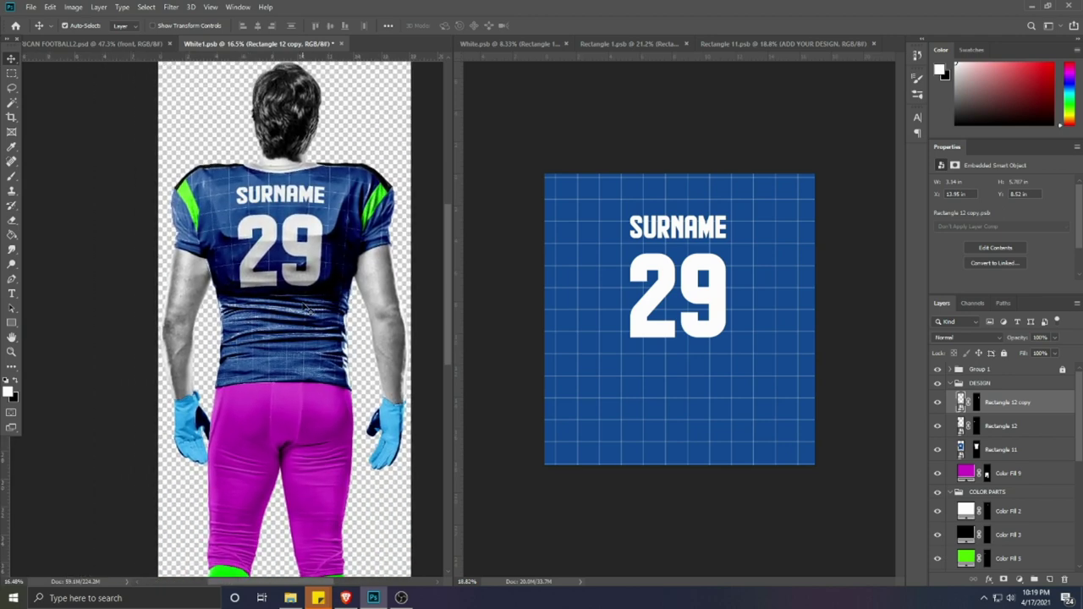
pyautogui.scroll(-5, 306, 311)
pyautogui.click(240, 249)
pyautogui.hotkey('ctrl', 's')
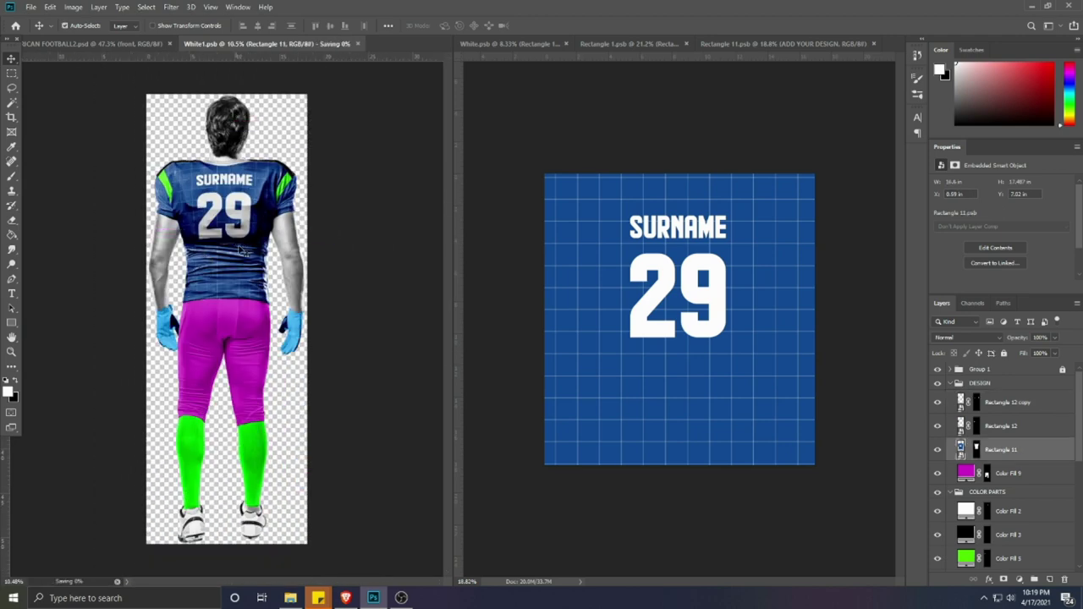
# Step: Close the Rectangle 11.psb and Rectangle 1.psb documents and return to the main American football mockup
pyautogui.click(873, 44)
pyautogui.click(755, 43)
pyautogui.click(551, 222)
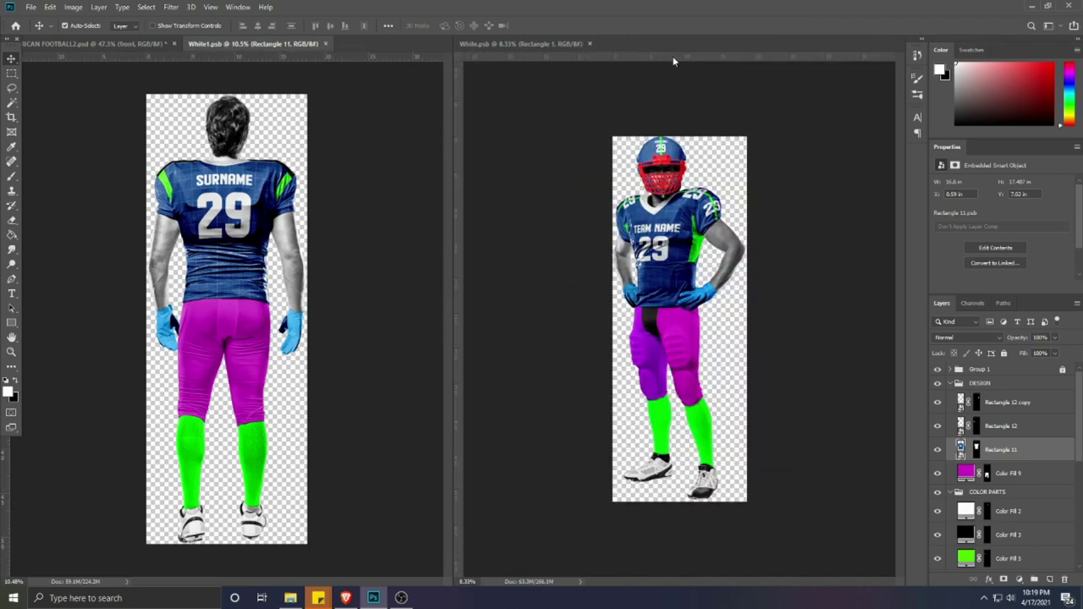
pyautogui.click(85, 43)
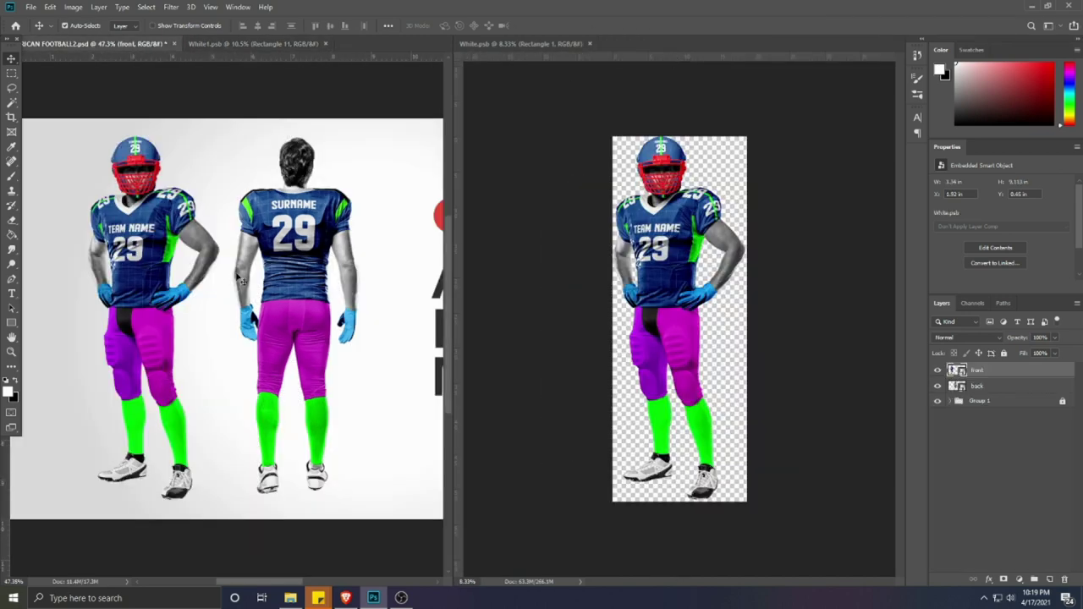
pyautogui.scroll(-3, 222, 279)
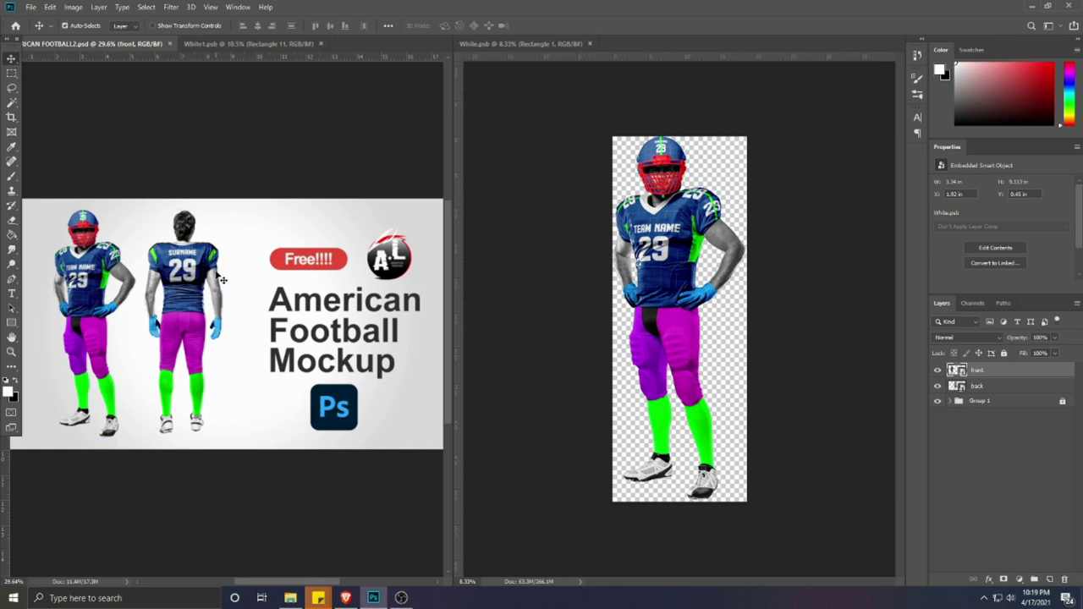
# Step: Collapse and hide the DESIGN group in the front player's White.psb document
pyautogui.click(589, 155)
pyautogui.click(950, 383)
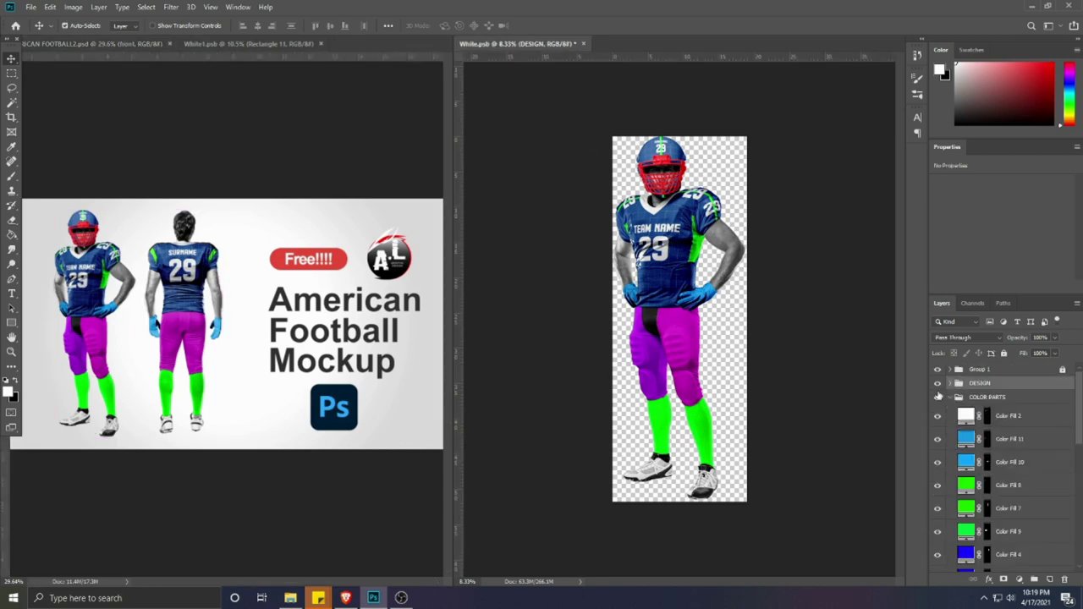
pyautogui.click(938, 384)
# Step: Recolor the front player's jersey body and both shoulder parts to red #e74c3c, sampled from the mockup's Free!!!! badge
pyautogui.click(681, 253)
pyautogui.doubleClick(967, 561)
pyautogui.click(276, 258)
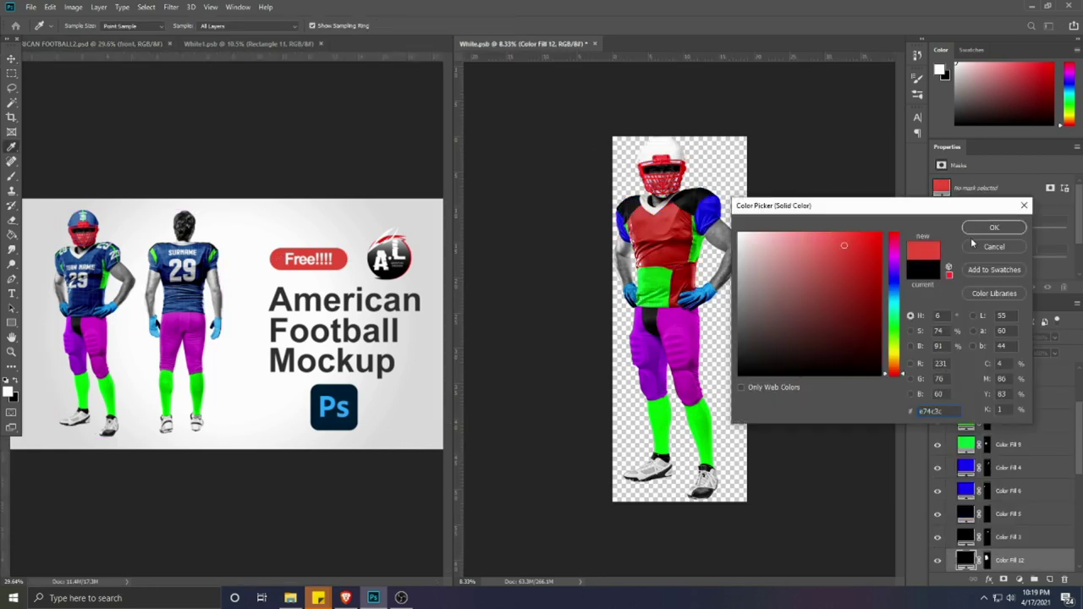
pyautogui.click(995, 226)
pyautogui.doubleClick(966, 536)
pyautogui.click(995, 227)
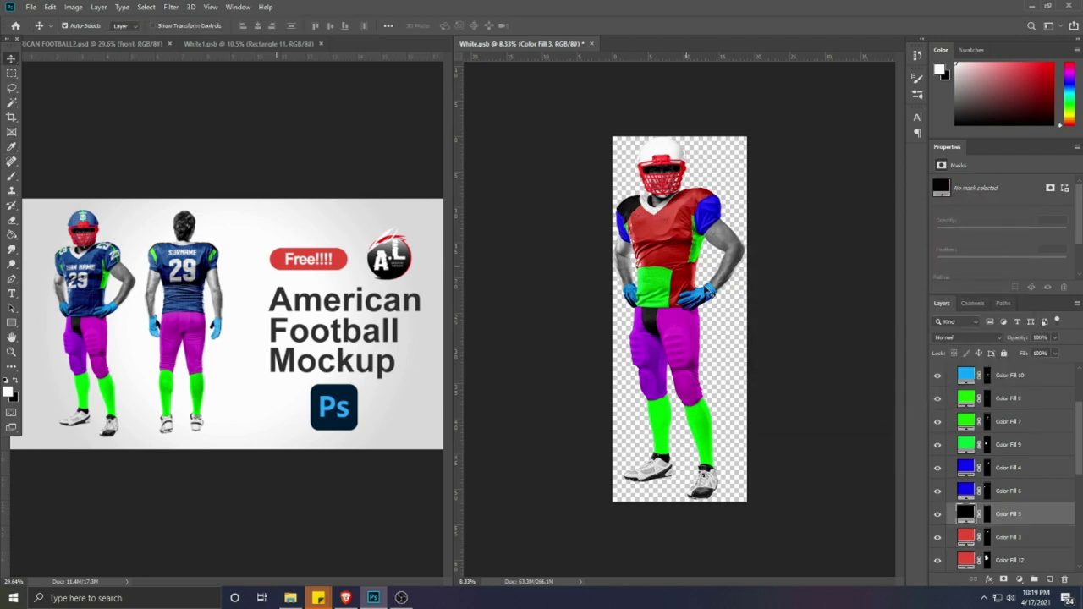
pyautogui.doubleClick(969, 516)
pyautogui.click(278, 258)
pyautogui.click(993, 228)
# Step: Recolor both front player sleeves, Color Fill 4 and Color Fill 6, to light gray #dedbdb sampled from the mockup background
pyautogui.doubleClick(961, 472)
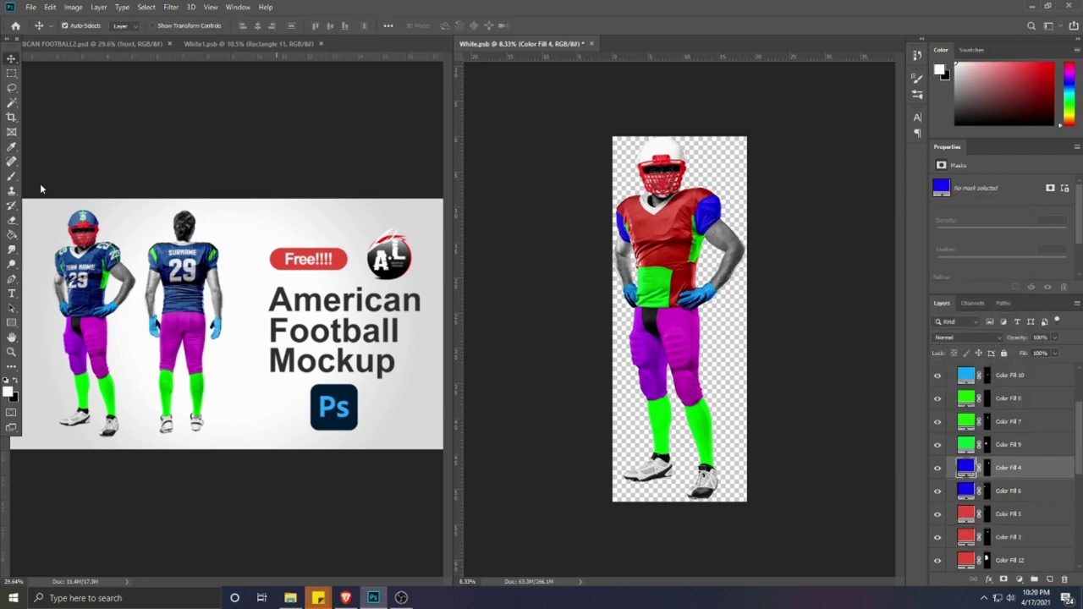
pyautogui.click(41, 213)
pyautogui.click(995, 227)
pyautogui.doubleClick(965, 491)
pyautogui.click(626, 163)
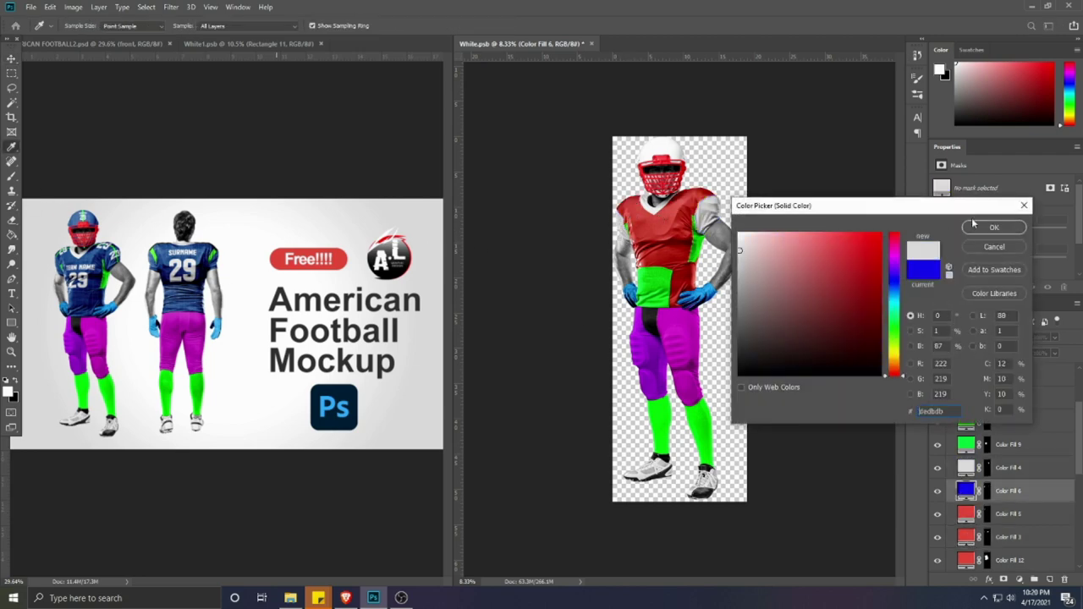
pyautogui.press('Return')
# Step: Recolor the front player's face mask, Color Fill 20, to light gray #dedbdb
pyautogui.click(664, 161)
pyautogui.doubleClick(970, 562)
pyautogui.click(41, 213)
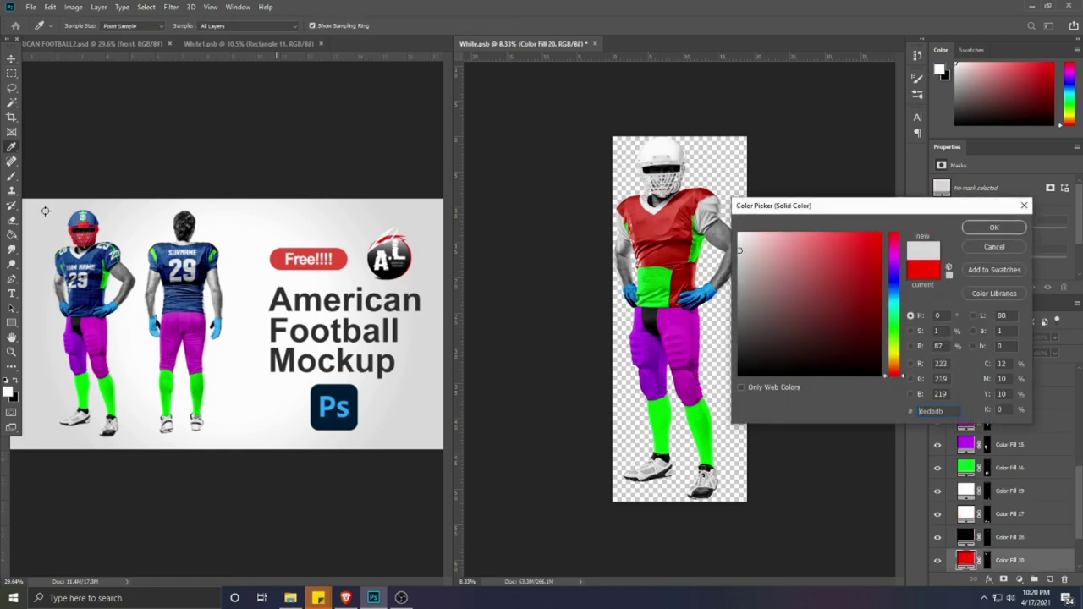
pyautogui.click(993, 227)
# Step: Recolor the front player's helmet shell, Color Fill 21, to the red sampled from the Free!!!! badge
pyautogui.click(665, 147)
pyautogui.doubleClick(966, 562)
pyautogui.click(278, 258)
pyautogui.click(979, 231)
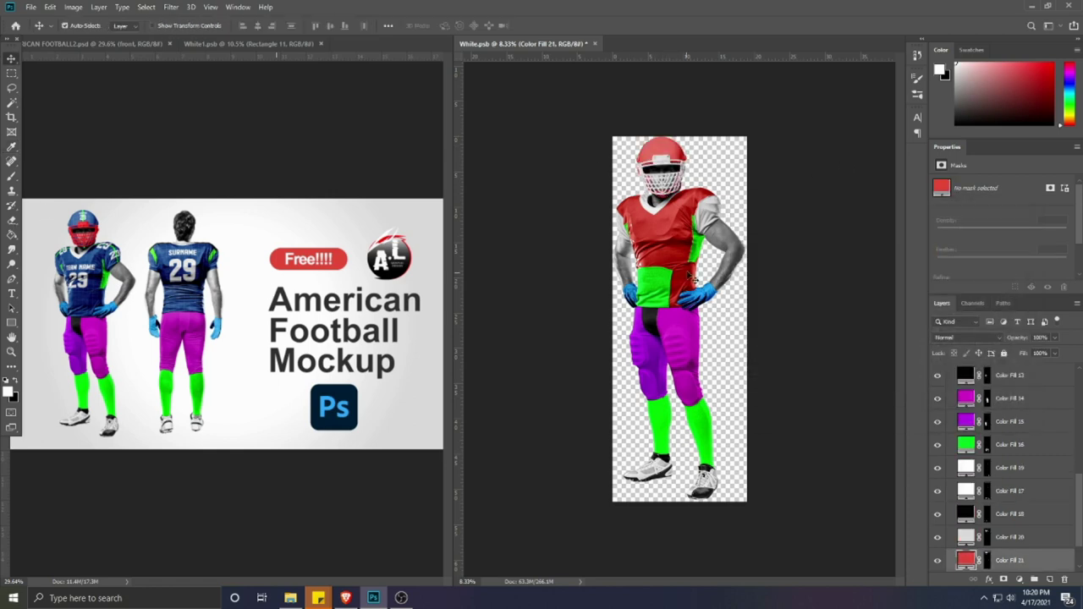
# Step: Recolor both side panels of the front player's jersey, Color Fill 7 and Color Fill 8, to light gray sampled from the mockup background
pyautogui.click(696, 246)
pyautogui.doubleClick(968, 373)
pyautogui.click(51, 210)
pyautogui.click(980, 229)
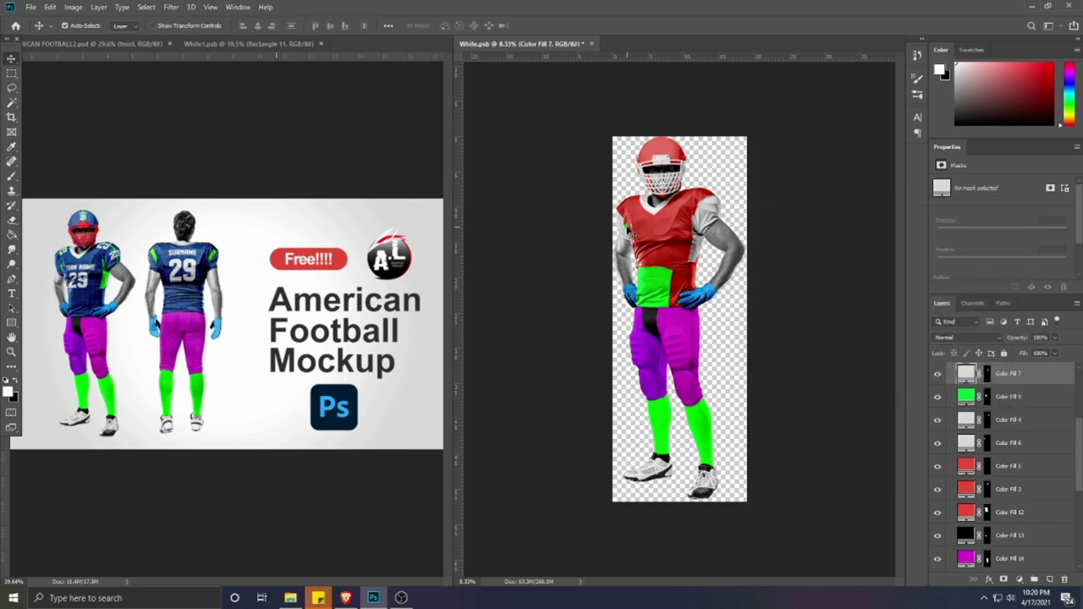
pyautogui.click(627, 231)
pyautogui.doubleClick(960, 371)
pyautogui.click(51, 212)
pyautogui.click(988, 230)
# Step: Recolor the green lower front jersey panel, Color Fill 9, to the red sampled from the mockup's Free!!!! badge
pyautogui.click(656, 290)
pyautogui.doubleClick(963, 422)
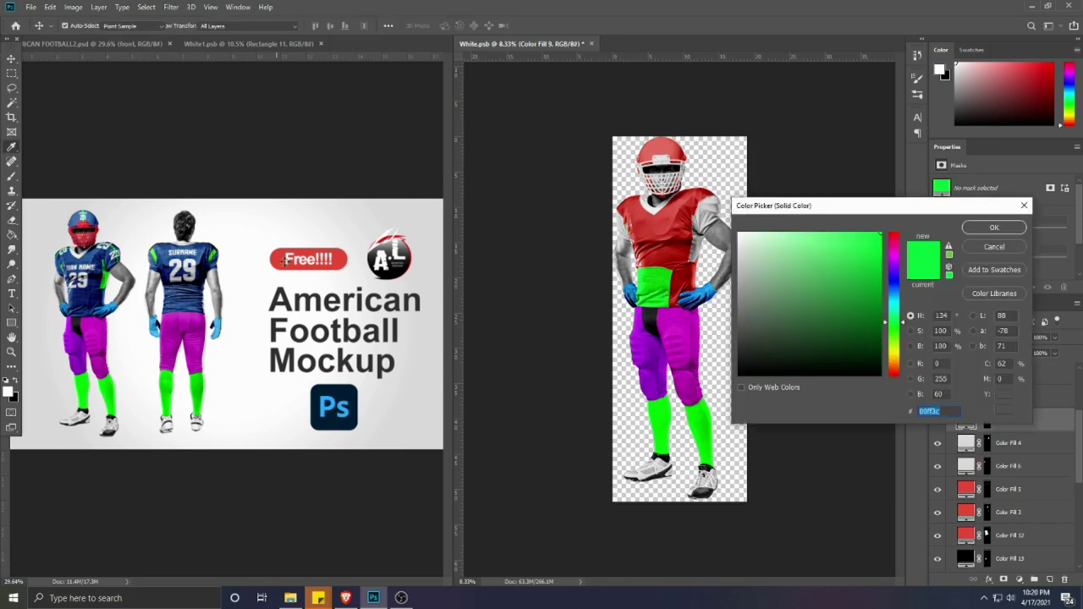
pyautogui.click(278, 258)
pyautogui.click(977, 232)
# Step: Recolor both legs of the front player's pants, Color Fill 14 and Color Fill 15, to light gray #dedbdb sampled from the mockup background
pyautogui.click(681, 339)
pyautogui.doubleClick(968, 561)
pyautogui.click(52, 211)
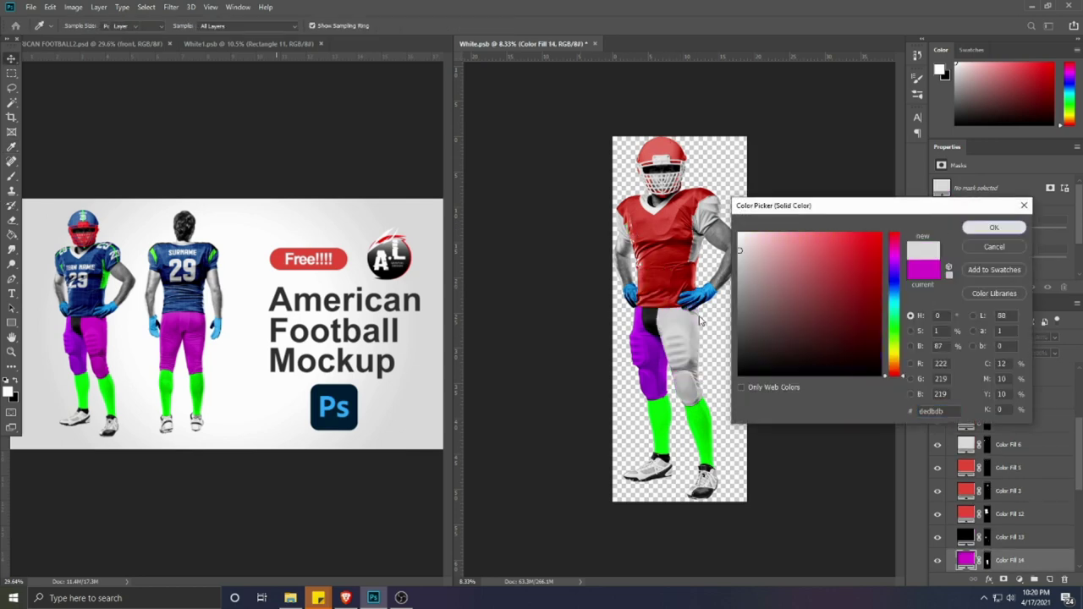
pyautogui.click(982, 228)
pyautogui.click(655, 354)
pyautogui.doubleClick(971, 562)
pyautogui.click(52, 211)
pyautogui.click(984, 229)
# Step: Recolor the black center panel of the front player's pants, Color Fill 13, to light gray sampled from the mockup background
pyautogui.click(651, 321)
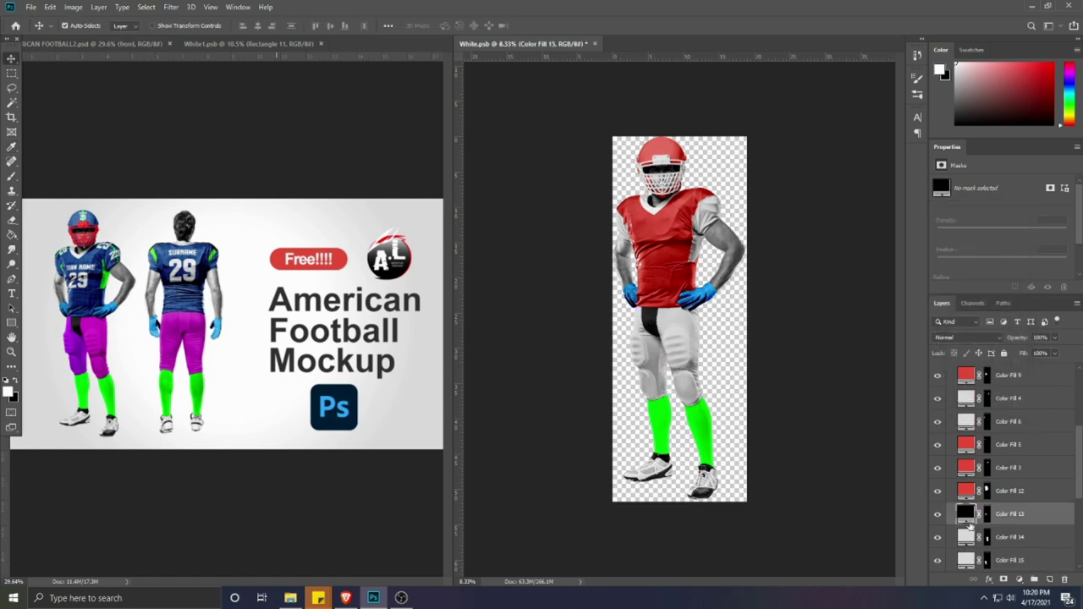
pyautogui.doubleClick(965, 502)
pyautogui.click(1026, 343)
pyautogui.doubleClick(965, 513)
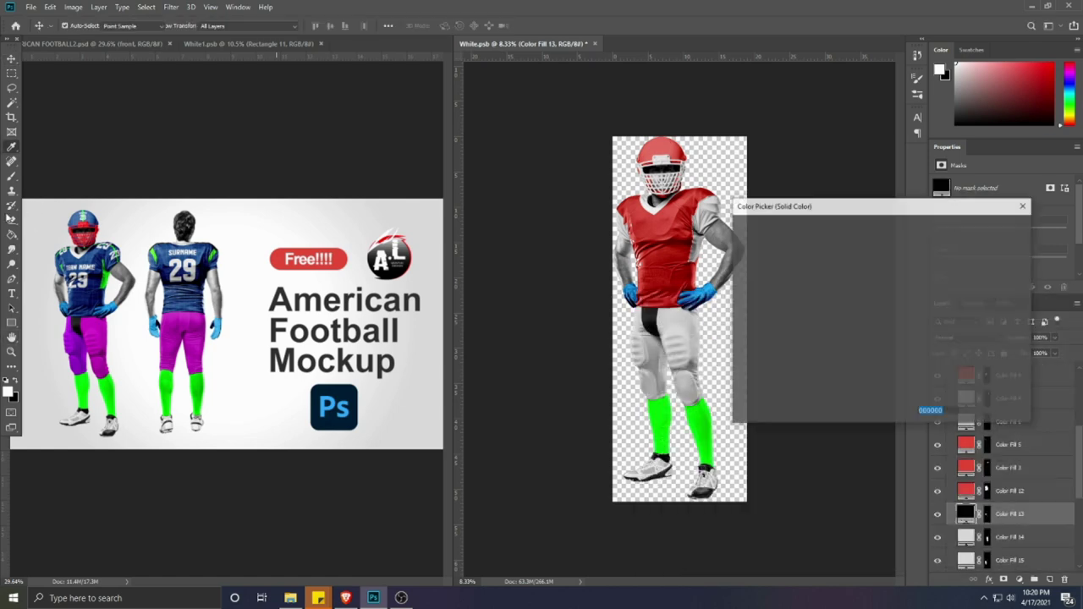
pyautogui.click(244, 213)
pyautogui.click(977, 230)
# Step: Recolor both front player gloves, Color Fill 10 and Color Fill 11, to the red sampled from the Free!!!! badge
pyautogui.click(707, 298)
pyautogui.doubleClick(970, 376)
pyautogui.click(116, 204)
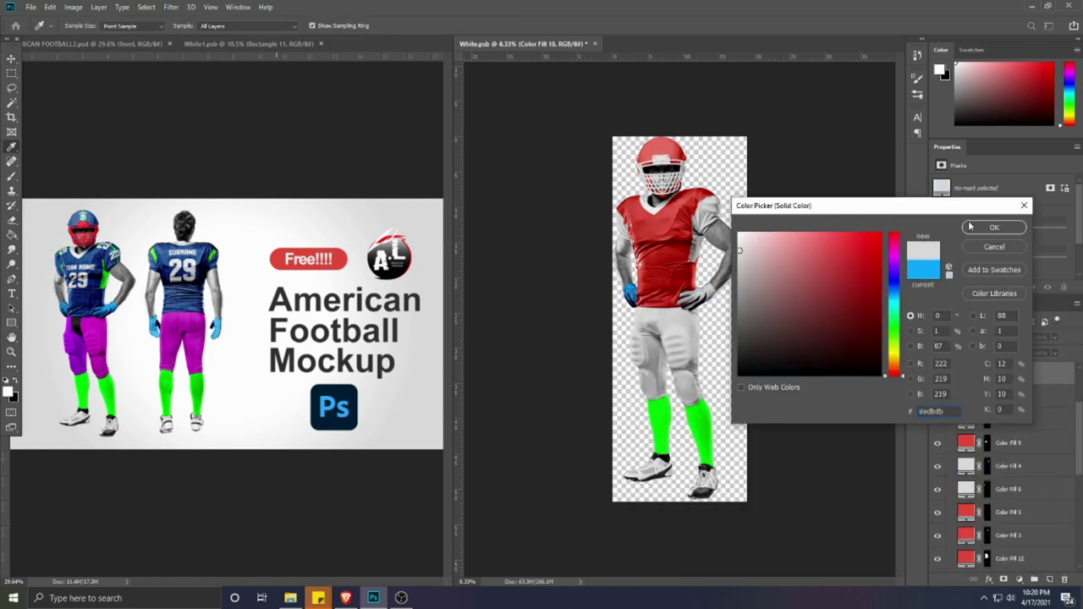
pyautogui.click(277, 258)
pyautogui.click(982, 229)
pyautogui.click(631, 295)
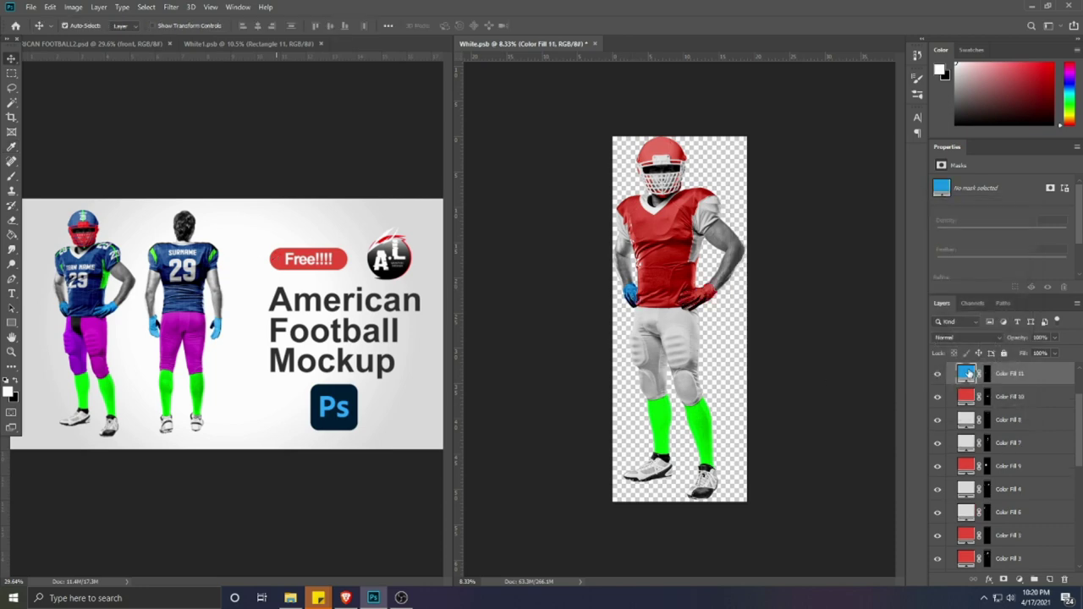
pyautogui.doubleClick(969, 374)
pyautogui.click(314, 252)
pyautogui.click(995, 227)
# Step: Recolor the front player's socks, Color Fill 16, to the red of the Free!!!! badge and save White.psb
pyautogui.scroll(-3, 974, 508)
pyautogui.doubleClick(965, 559)
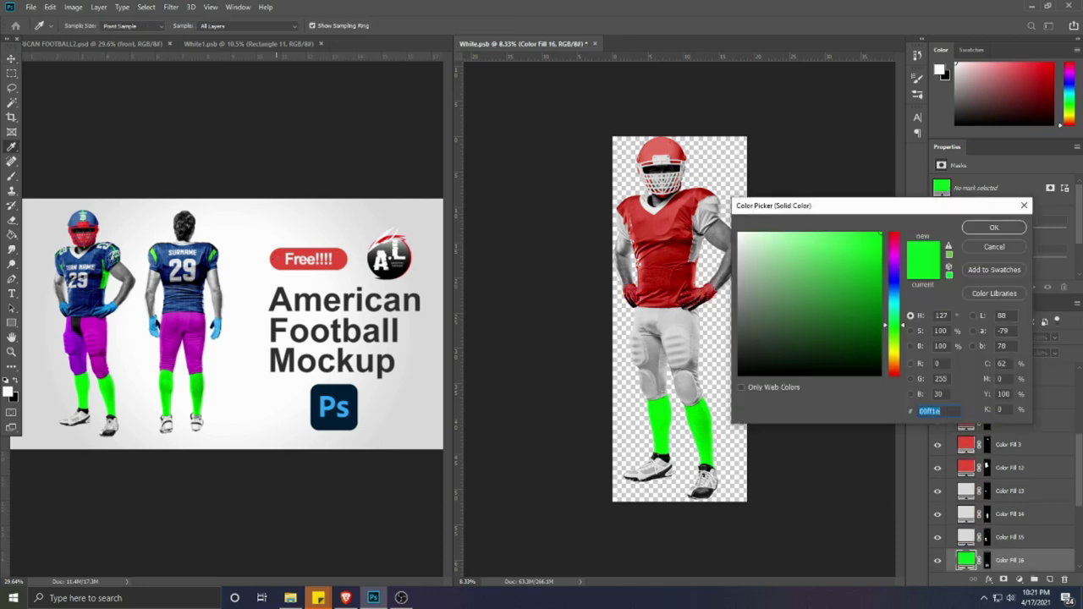
pyautogui.click(285, 265)
pyautogui.click(995, 227)
pyautogui.press('v')
pyautogui.click(745, 326)
pyautogui.hotkey('ctrl', 's')
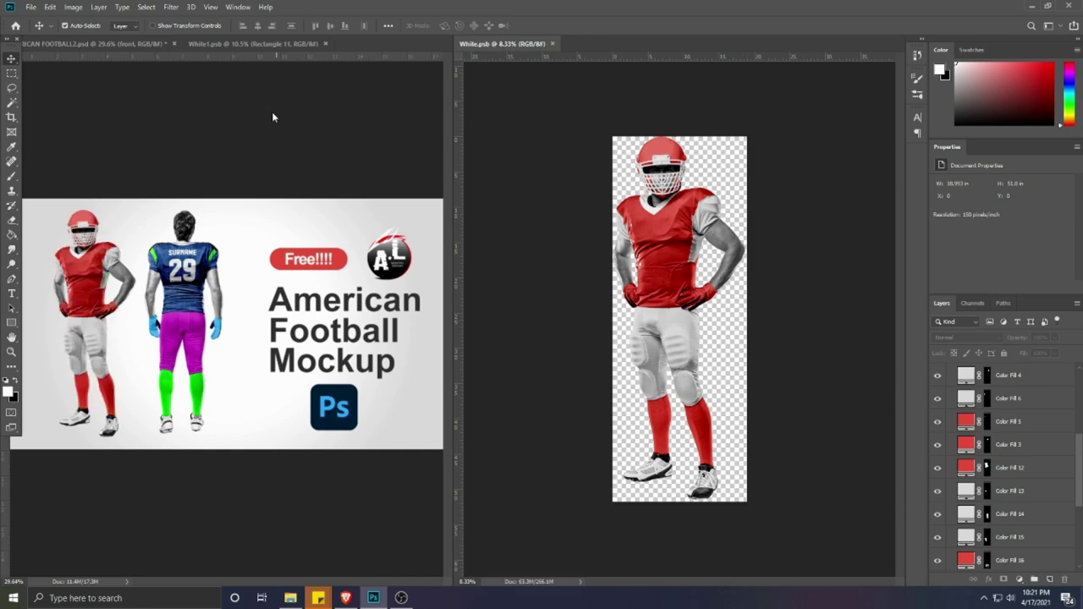
# Step: Dock White1.psb beside White.psb and recolor the back player's pants, Color Fill 9, to light gray
pyautogui.moveTo(205, 44); pyautogui.dragTo(499, 44)
pyautogui.click(649, 335)
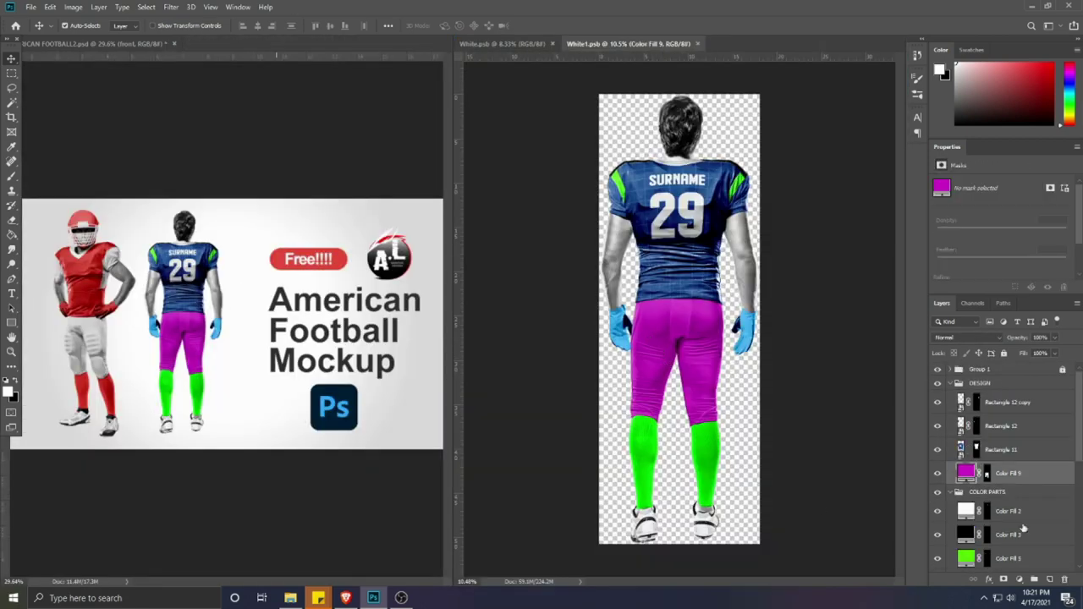
pyautogui.hotkey('ctrl', 'z')
pyautogui.click(707, 364)
pyautogui.doubleClick(965, 563)
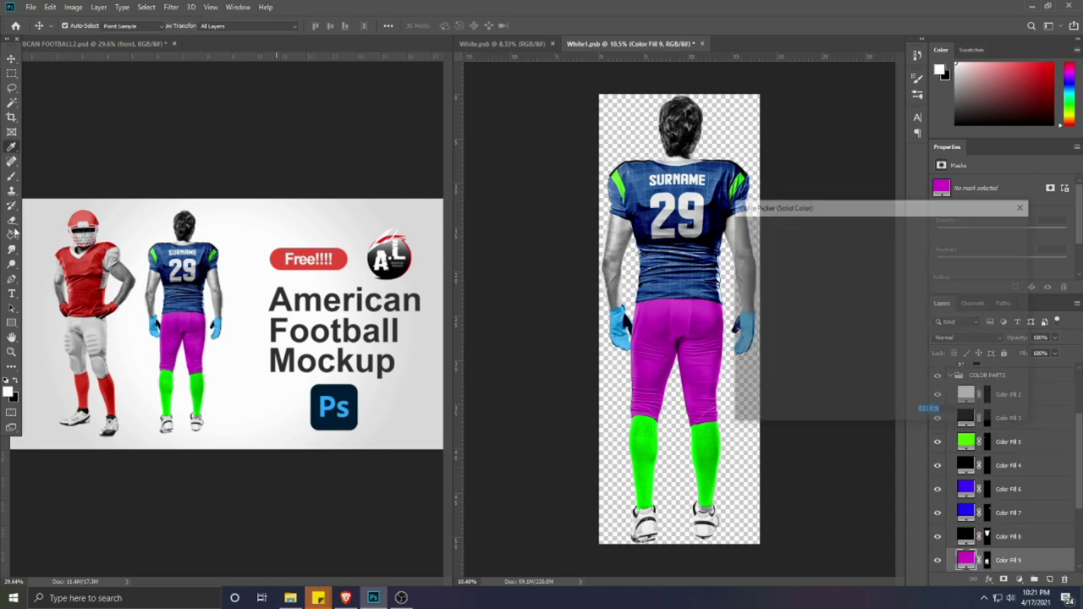
pyautogui.click(699, 211)
pyautogui.click(994, 226)
# Step: Recolor the back player's socks, Color Fill 10, and gloves, Color Fill 12, to red #e74c3c sampled from the Free!!!! badge
pyautogui.click(708, 474)
pyautogui.doubleClick(965, 560)
pyautogui.click(339, 257)
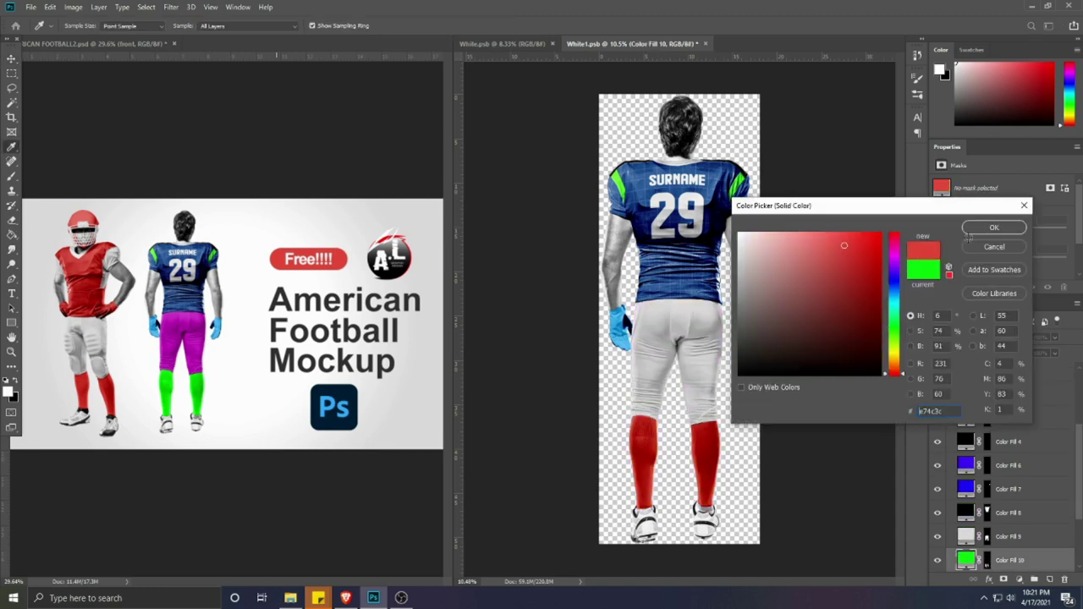
pyautogui.click(992, 228)
pyautogui.click(619, 328)
pyautogui.doubleClick(966, 566)
pyautogui.click(339, 256)
pyautogui.click(992, 227)
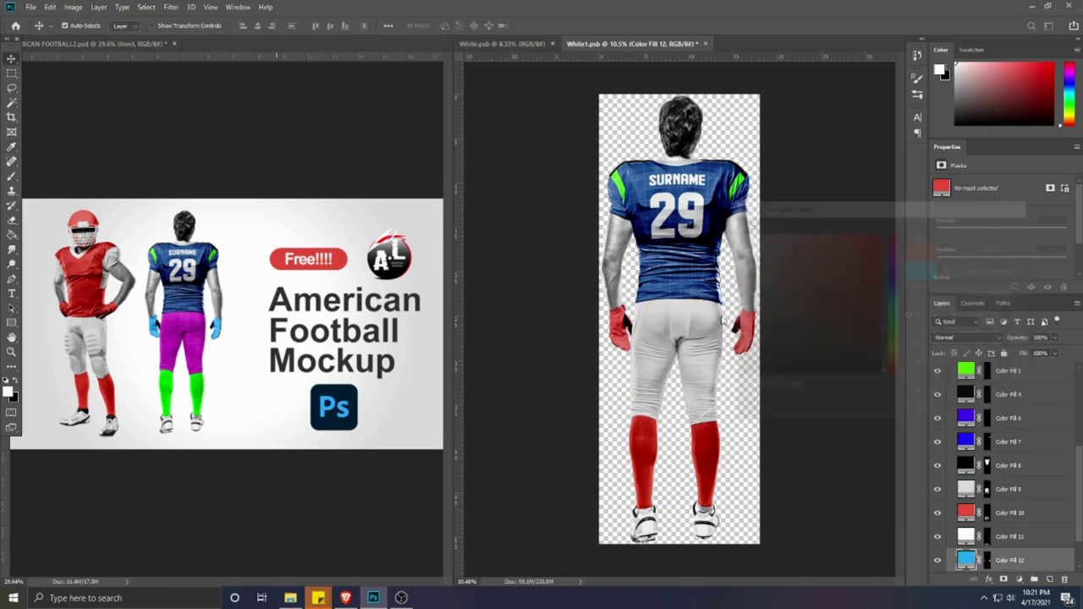
# Step: Hide the DESIGN group in White1.psb and recolor the back jersey body, Color Fill 8, to the red of the Free!!!! badge
pyautogui.click(640, 193)
pyautogui.scroll(3, 957, 404)
pyautogui.scroll(1, 957, 405)
pyautogui.click(951, 382)
pyautogui.click(937, 384)
pyautogui.click(708, 245)
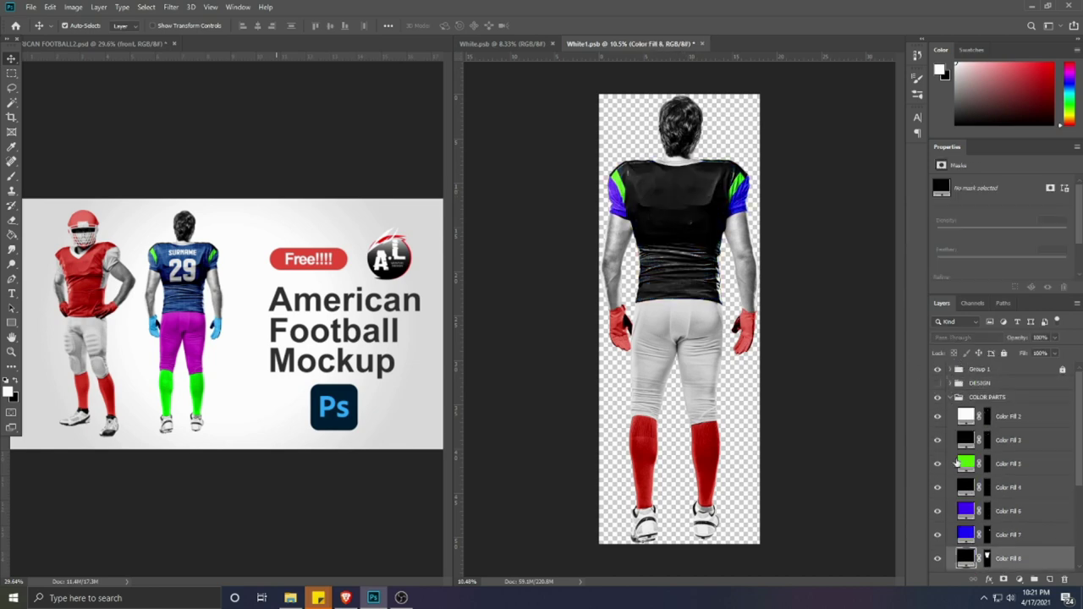
pyautogui.doubleClick(966, 559)
pyautogui.click(336, 257)
pyautogui.click(994, 228)
# Step: Recolor the black shoulder trims of the back jersey, Color Fill 3 and Color Fill 4, to red
pyautogui.click(966, 440)
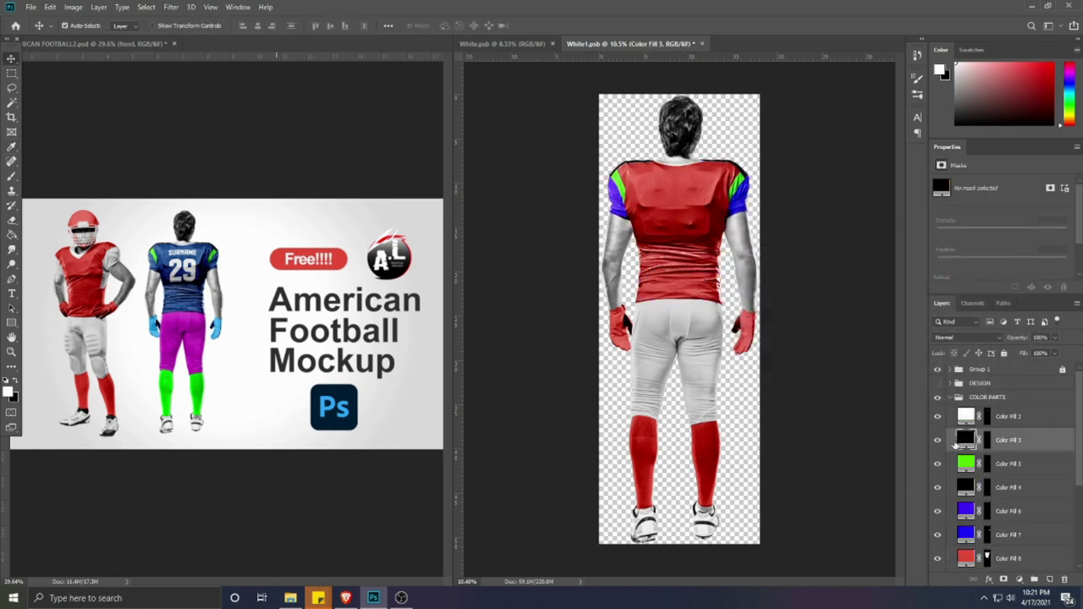
pyautogui.doubleClick(966, 441)
pyautogui.click(740, 250)
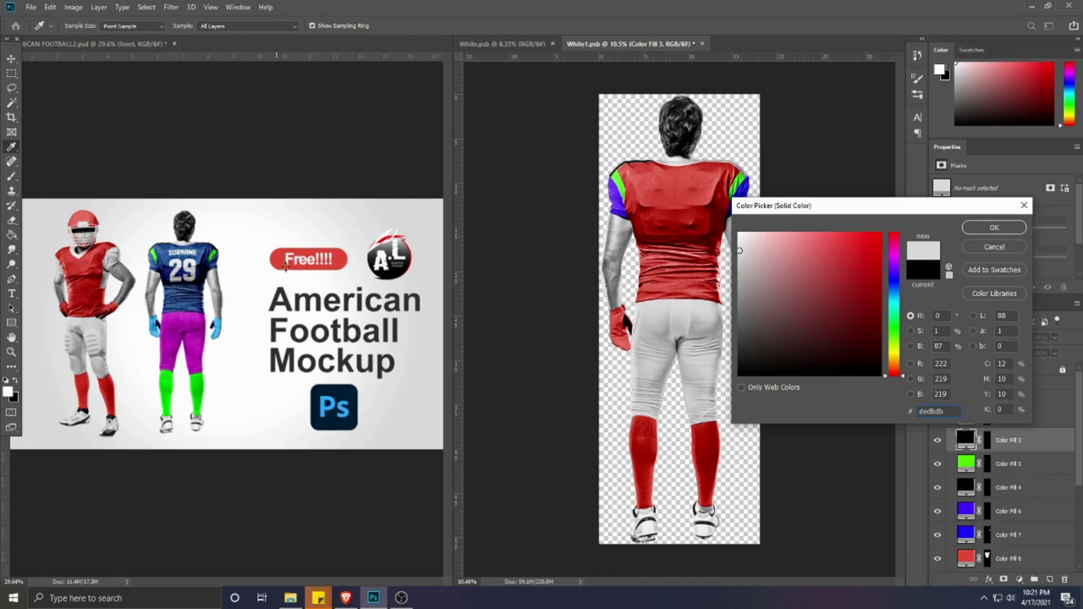
pyautogui.click(850, 247)
pyautogui.click(994, 228)
pyautogui.click(965, 416)
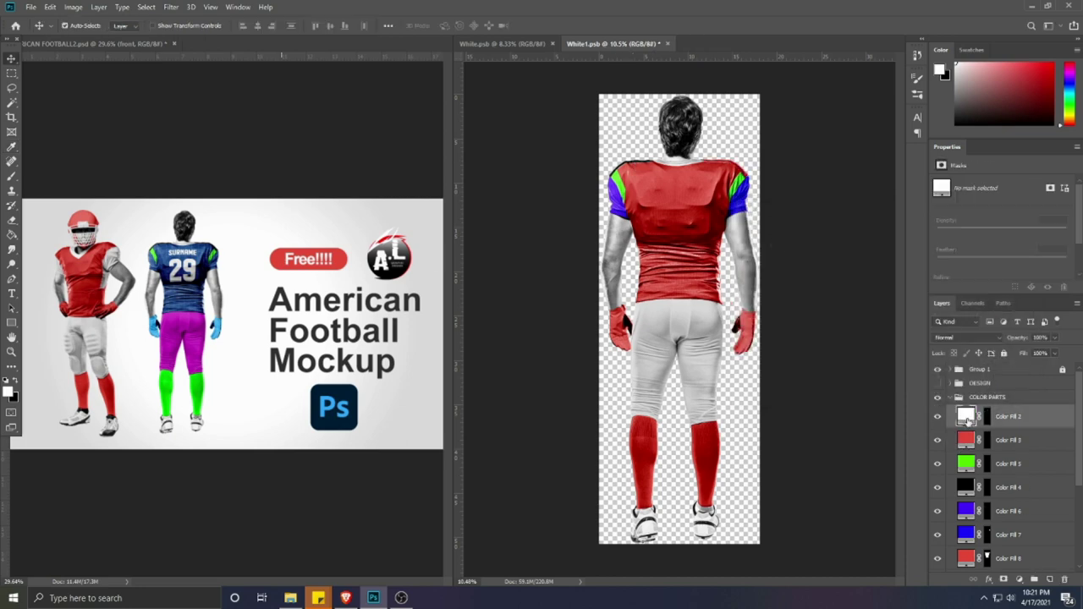
pyautogui.doubleClick(965, 488)
pyautogui.click(849, 251)
pyautogui.click(994, 228)
# Step: Recolor both back player sleeves, Color Fill 6 and Color Fill 7, to light gray
pyautogui.click(966, 511)
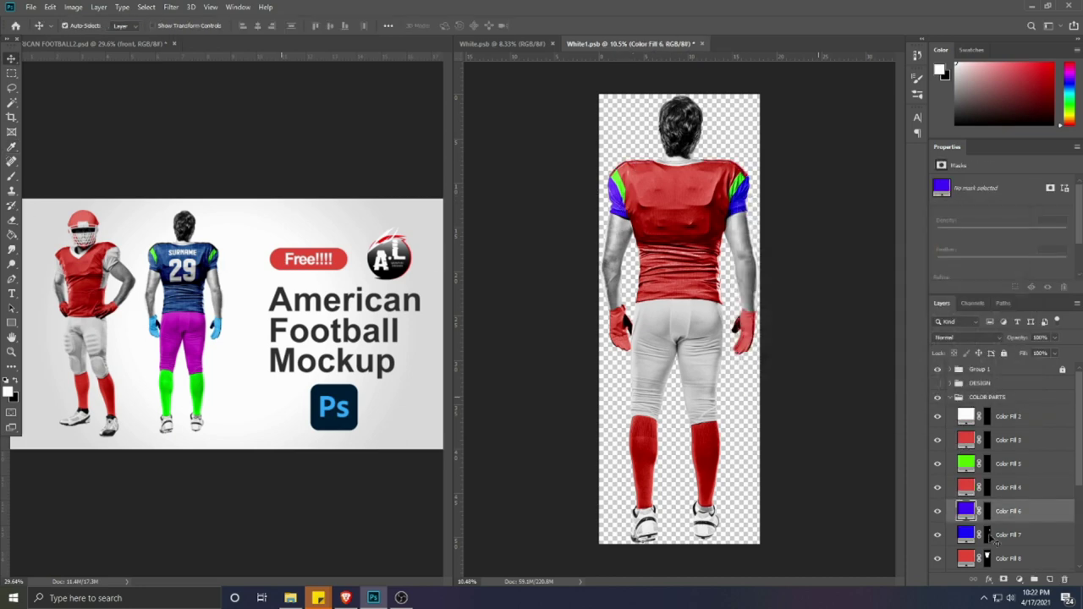
pyautogui.doubleClick(965, 511)
pyautogui.click(741, 254)
pyautogui.click(994, 227)
pyautogui.click(966, 534)
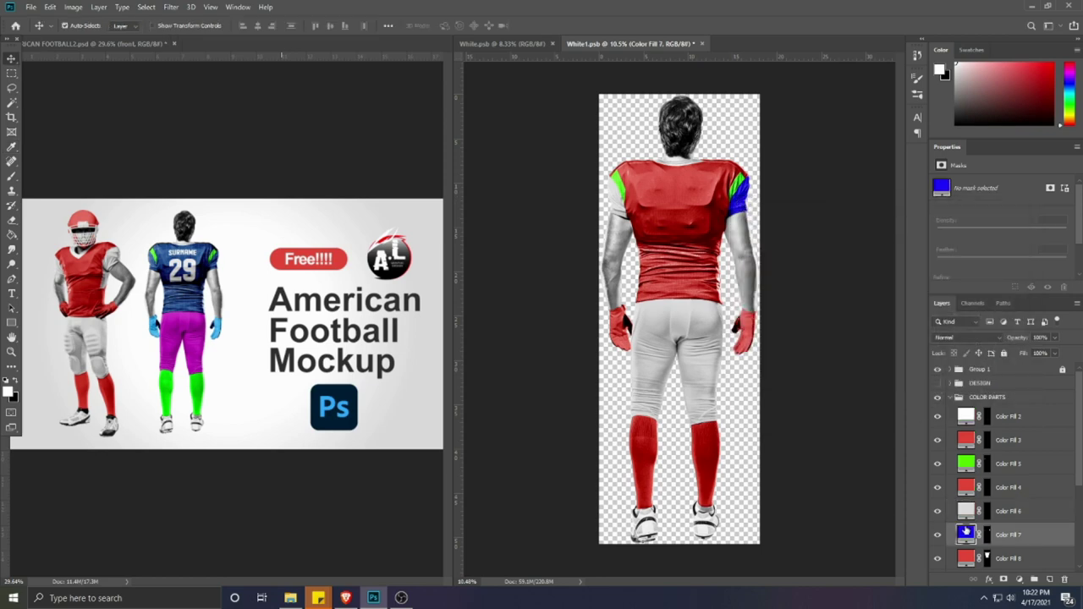
pyautogui.doubleClick(965, 533)
pyautogui.press('Escape')
pyautogui.doubleClick(966, 534)
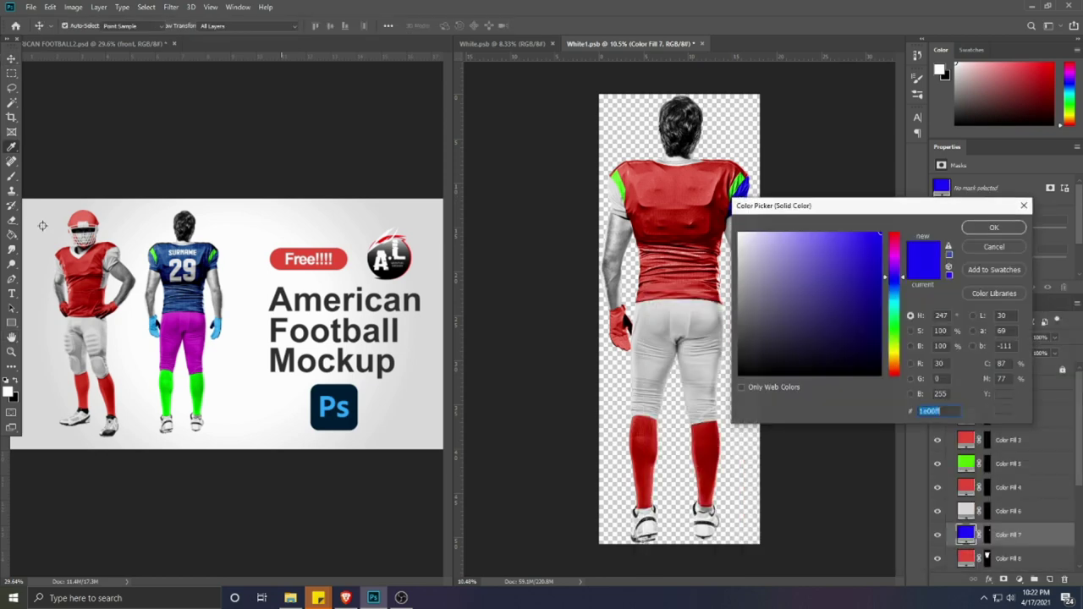
pyautogui.click(42, 226)
pyautogui.click(995, 228)
pyautogui.press('v')
# Step: Recolor the green shoulder stripes of the back jersey, Color Fill 5, to light gray sampled from the mockup background
pyautogui.click(739, 190)
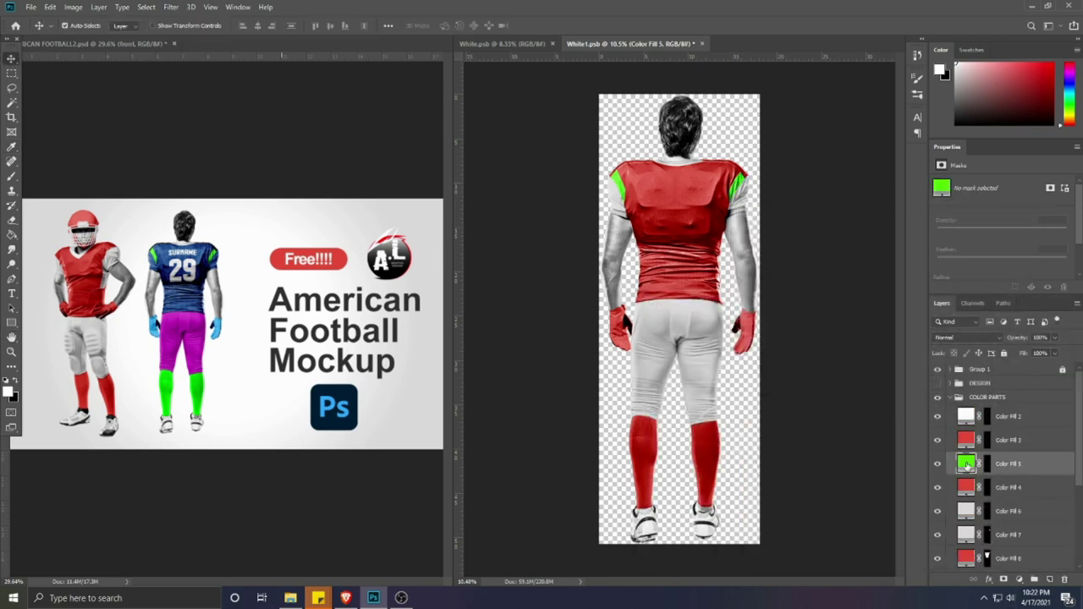
pyautogui.doubleClick(967, 464)
pyautogui.click(41, 225)
pyautogui.click(991, 229)
# Step: Save White1.psb, then close both White1.psb and White.psb to return to the main mockup
pyautogui.click(653, 199)
pyautogui.hotkey('ctrl', 's')
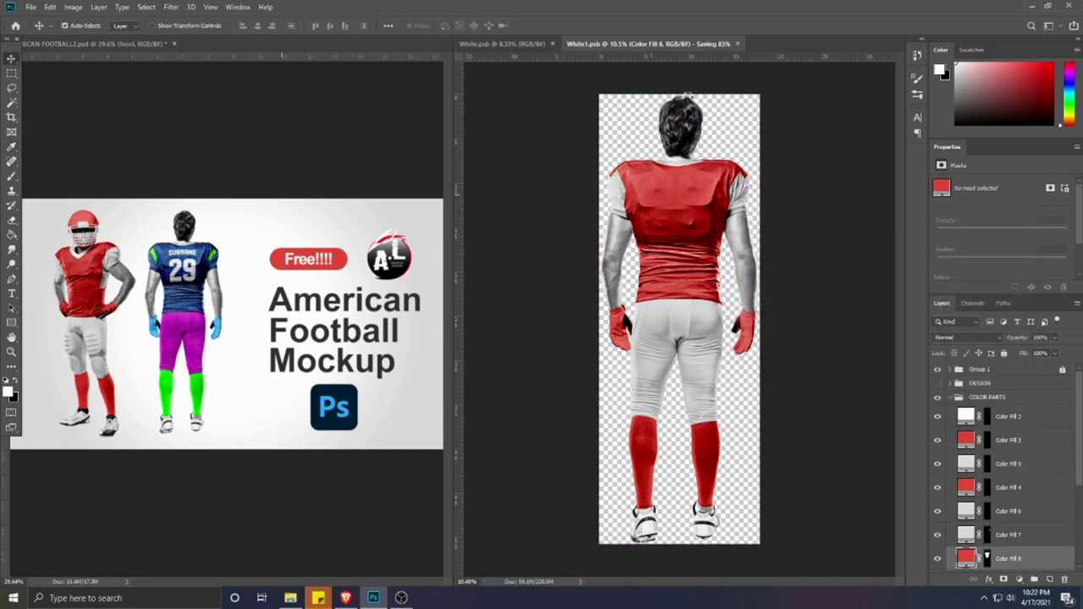
pyautogui.click(737, 44)
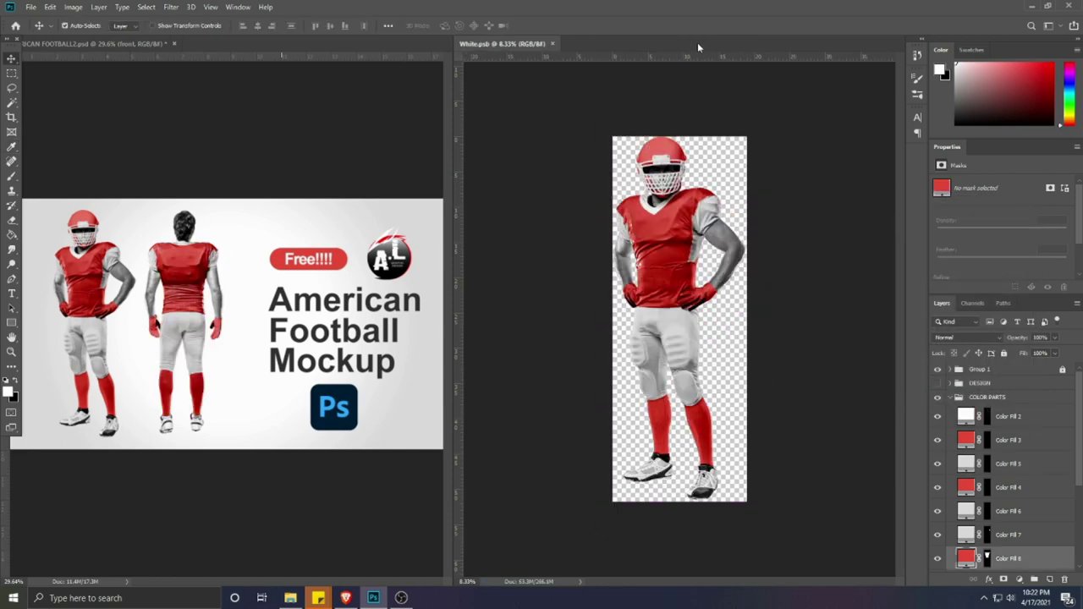
pyautogui.click(552, 44)
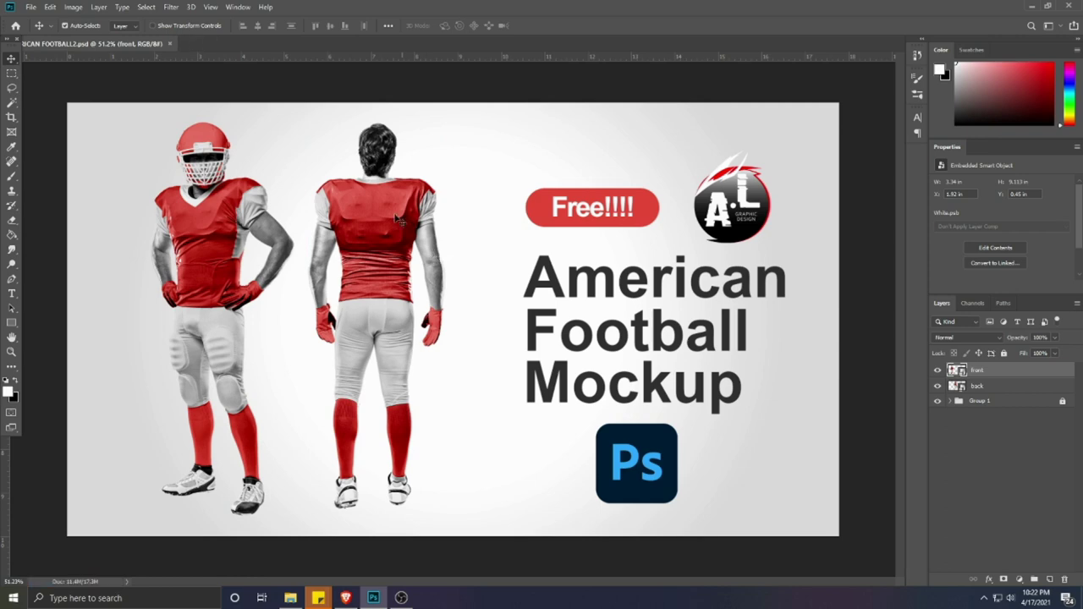
# Step: Save a JPEG copy of the mockup as AMERICAN FOOTBALL2 in the MOCK POSTER folder
pyautogui.click(31, 7)
pyautogui.click(43, 133)
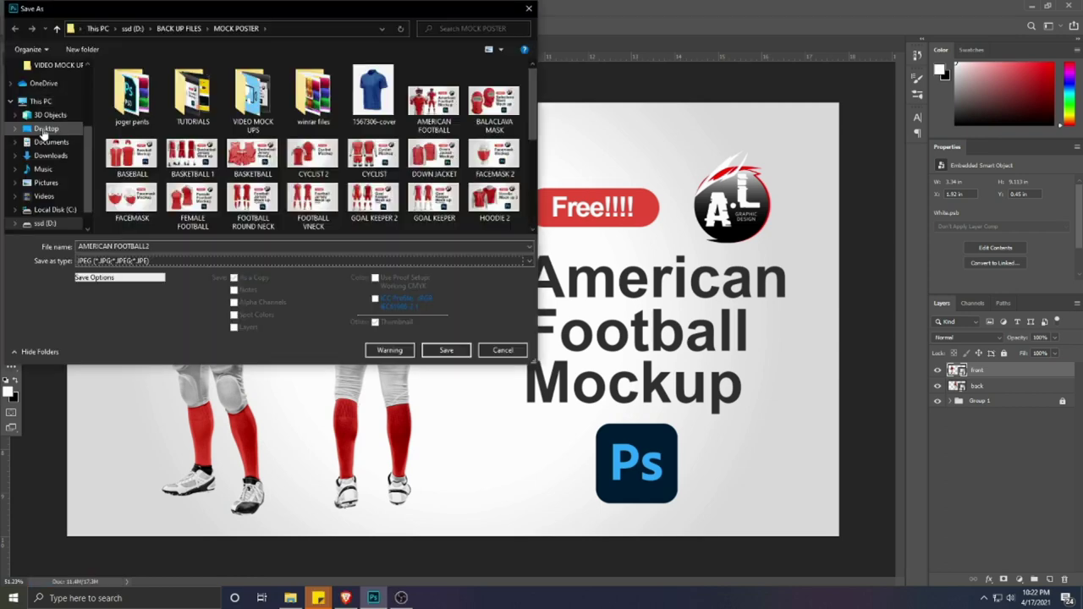
pyautogui.press('Return')
pyautogui.press('Return')
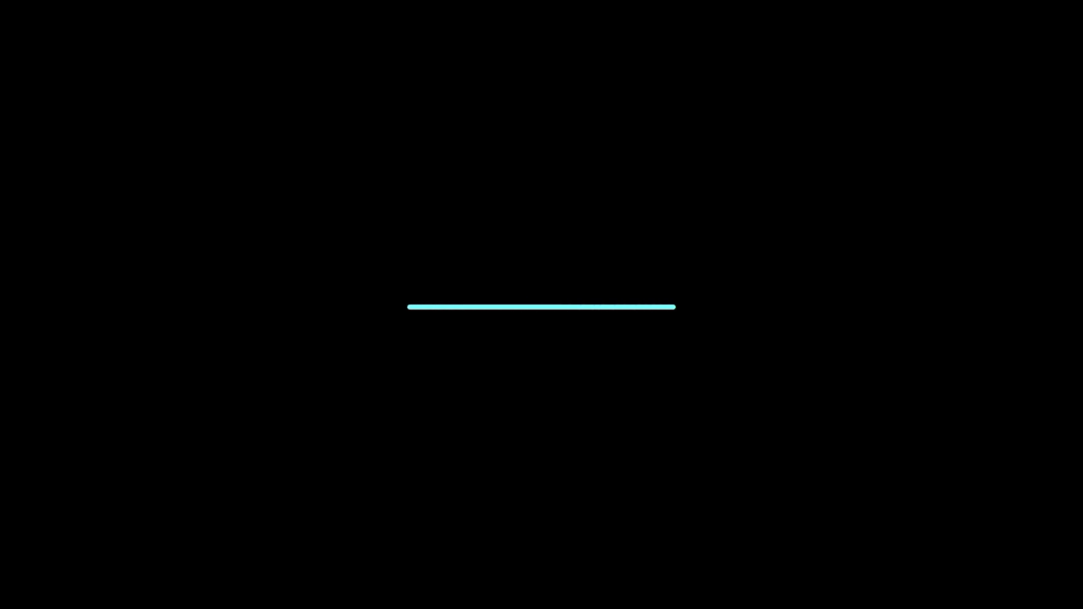